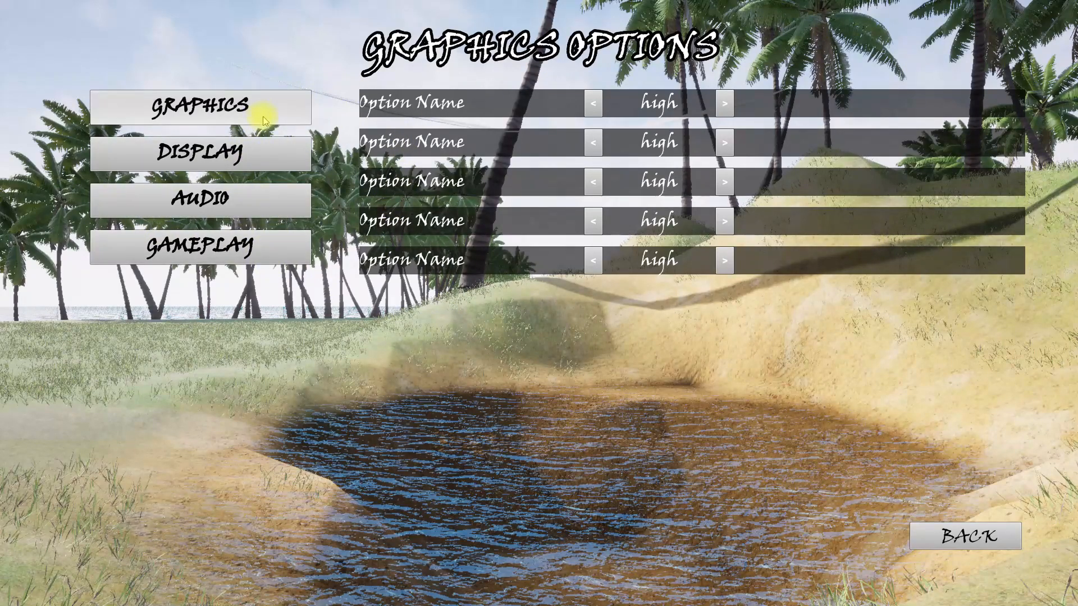
Step: Look through the Display, Audio, Gameplay and Graphics pages of the game's settings menu and go back to the main menu
left_click(276, 157)
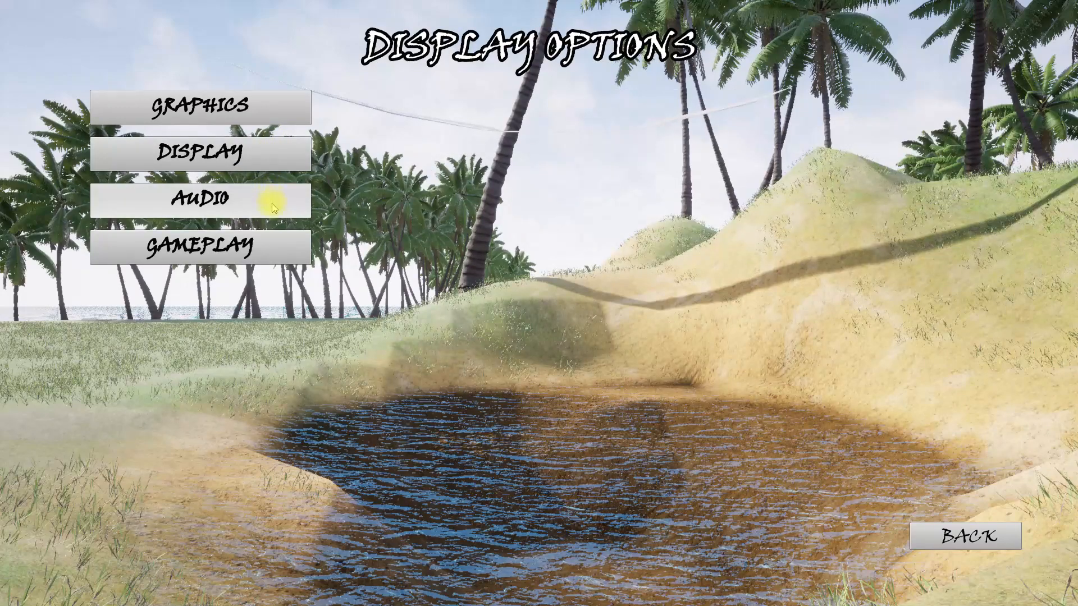
left_click(271, 206)
left_click(268, 249)
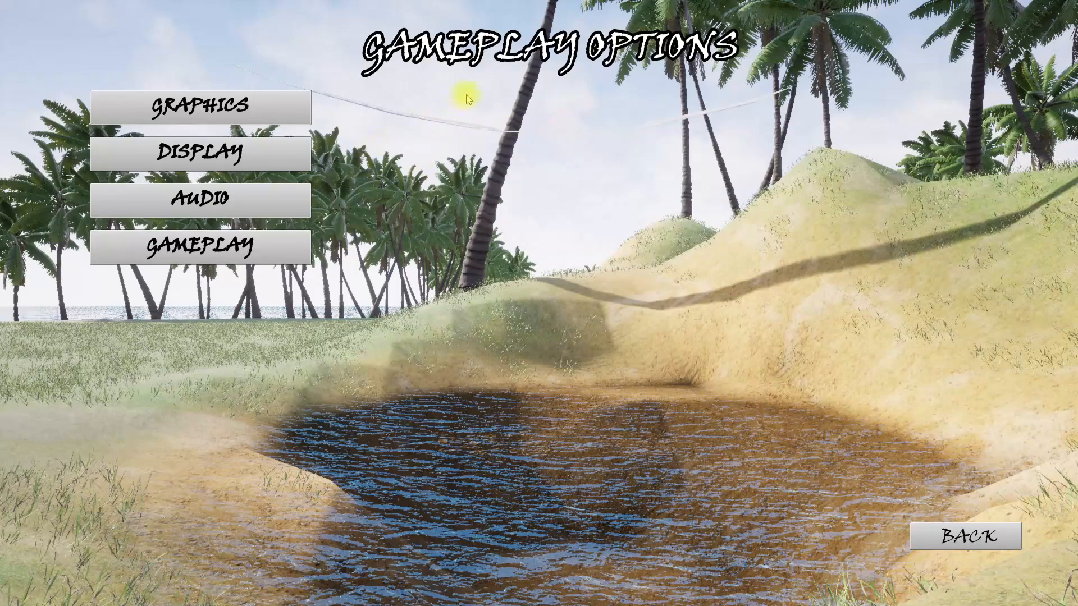
left_click(283, 115)
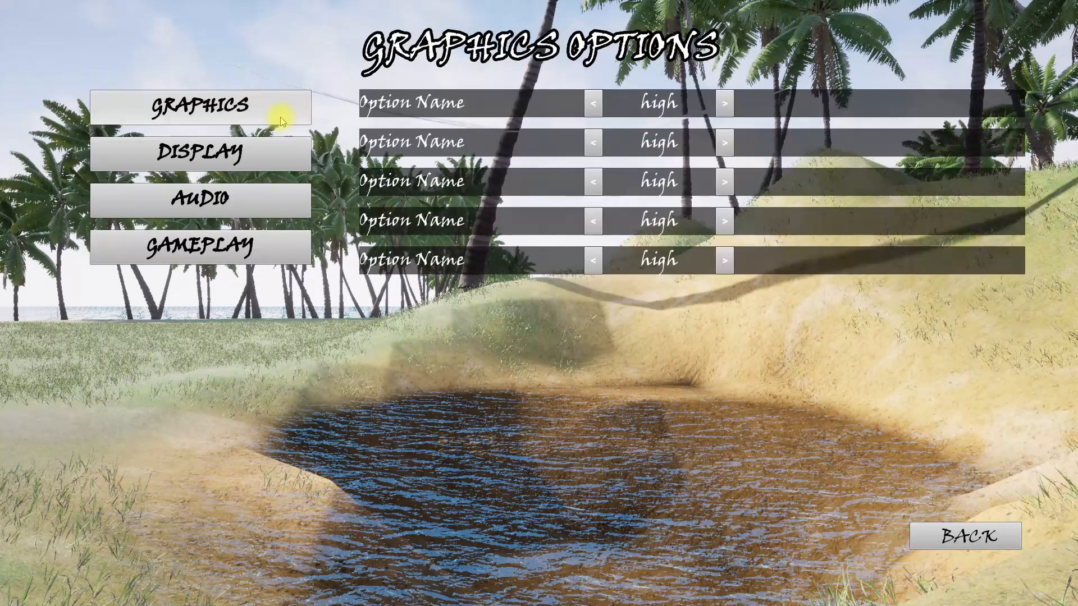
left_click(278, 156)
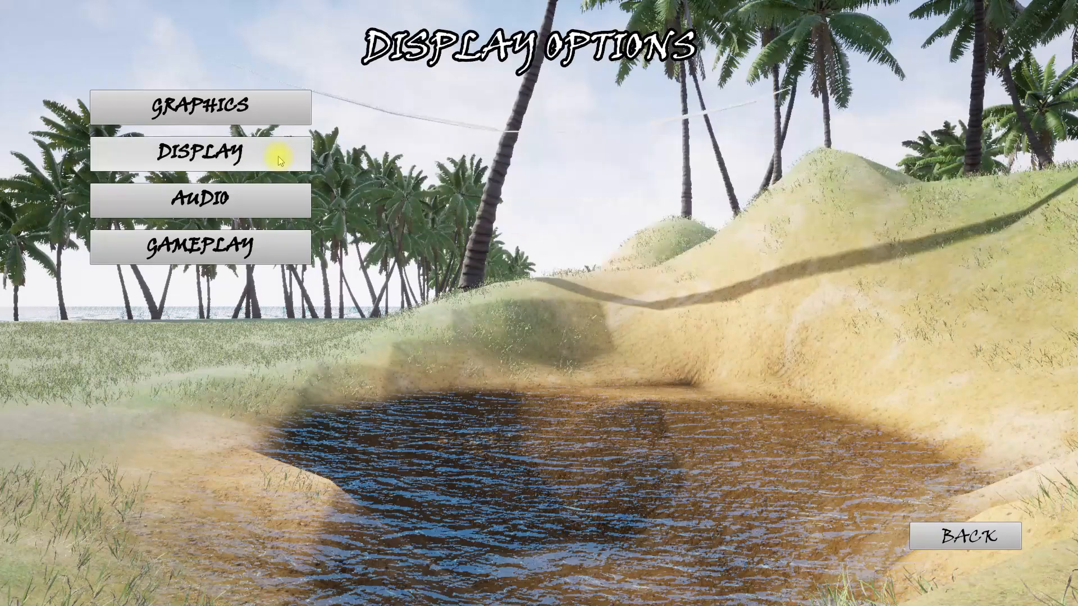
left_click(276, 116)
left_click(978, 540)
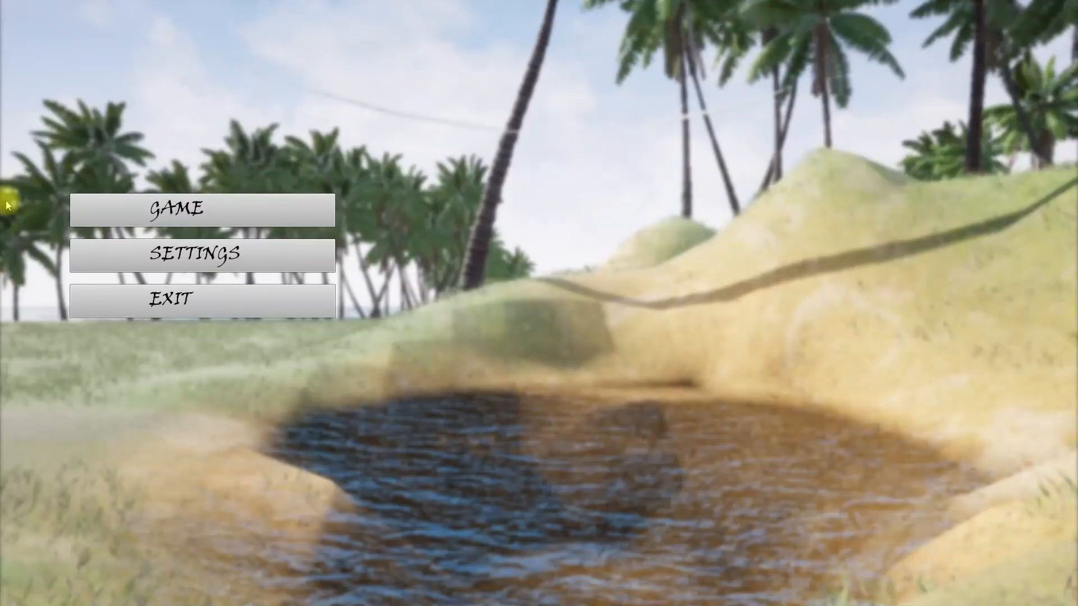
left_click(274, 256)
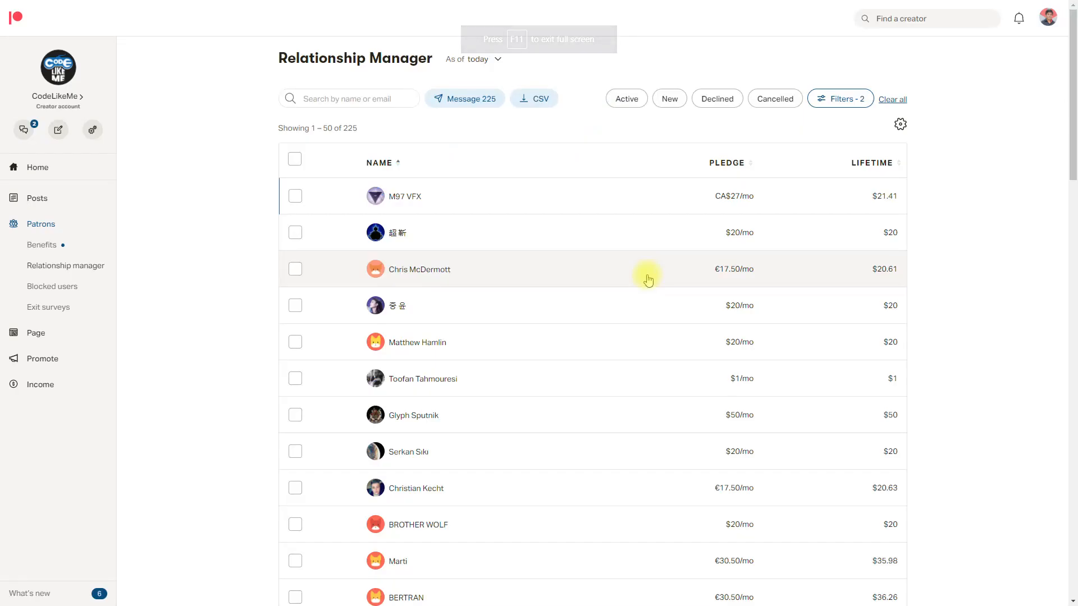
Step: Look through the pages of the patron list in Patreon's Relationship Manager
scroll(646, 276, "down", 15)
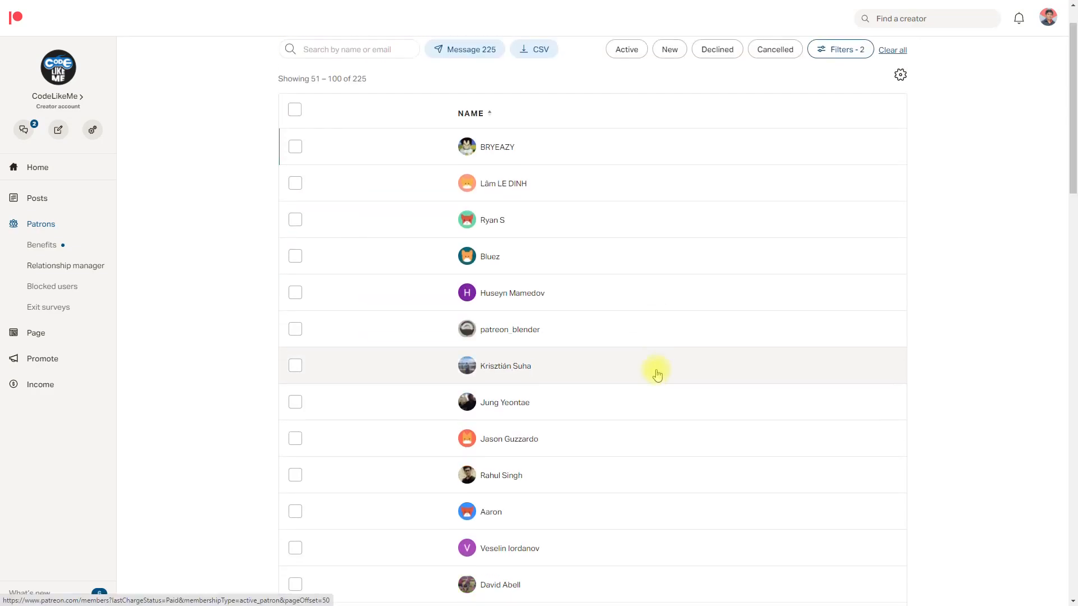
scroll(657, 369, "down", 20)
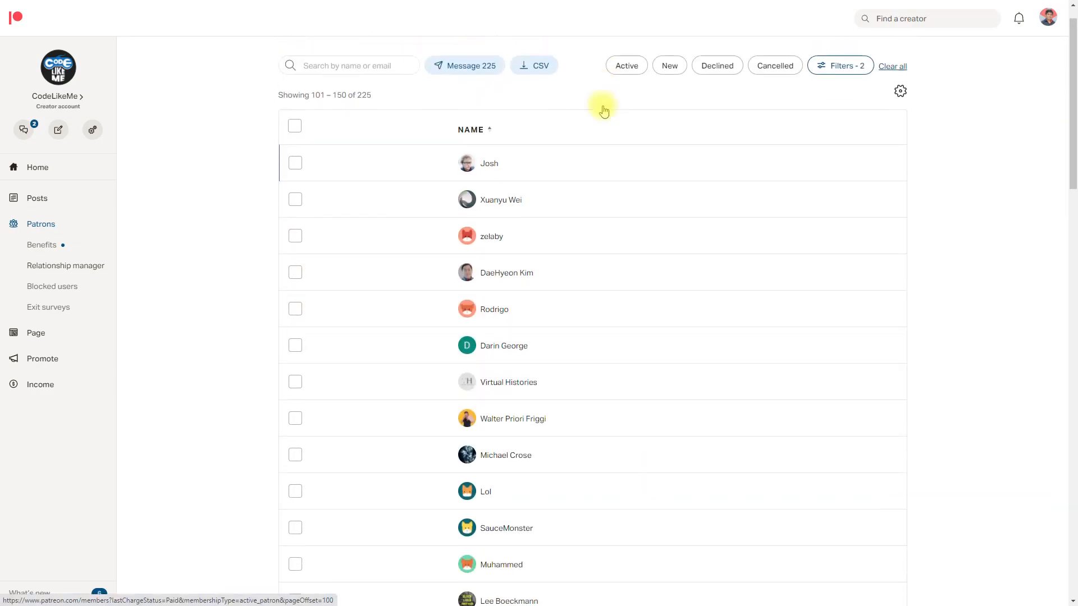
scroll(606, 113, "down", 20)
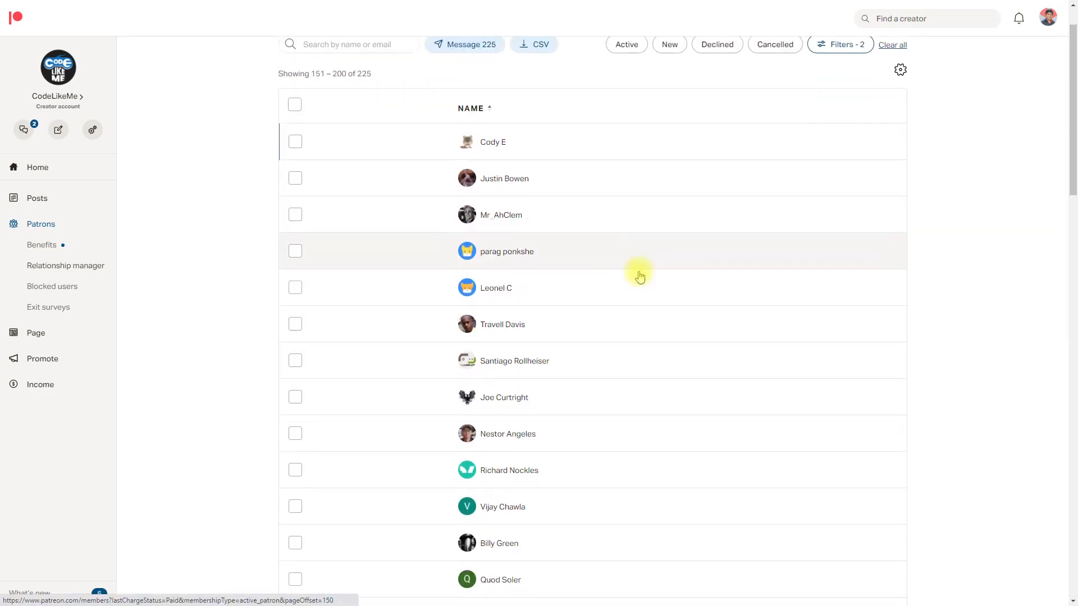
scroll(637, 272, "down", 20)
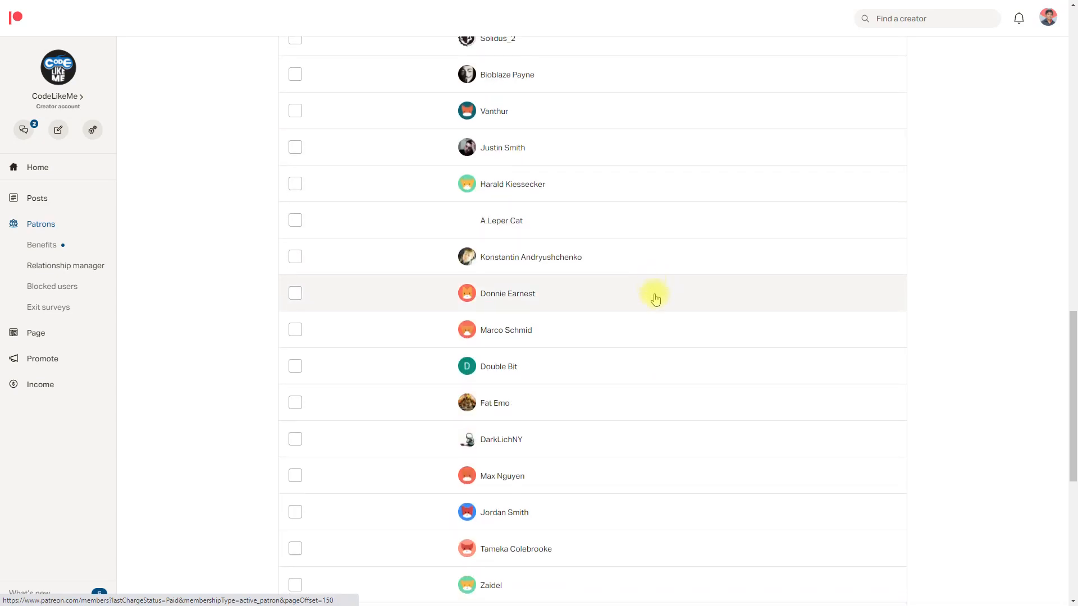
left_click(625, 566)
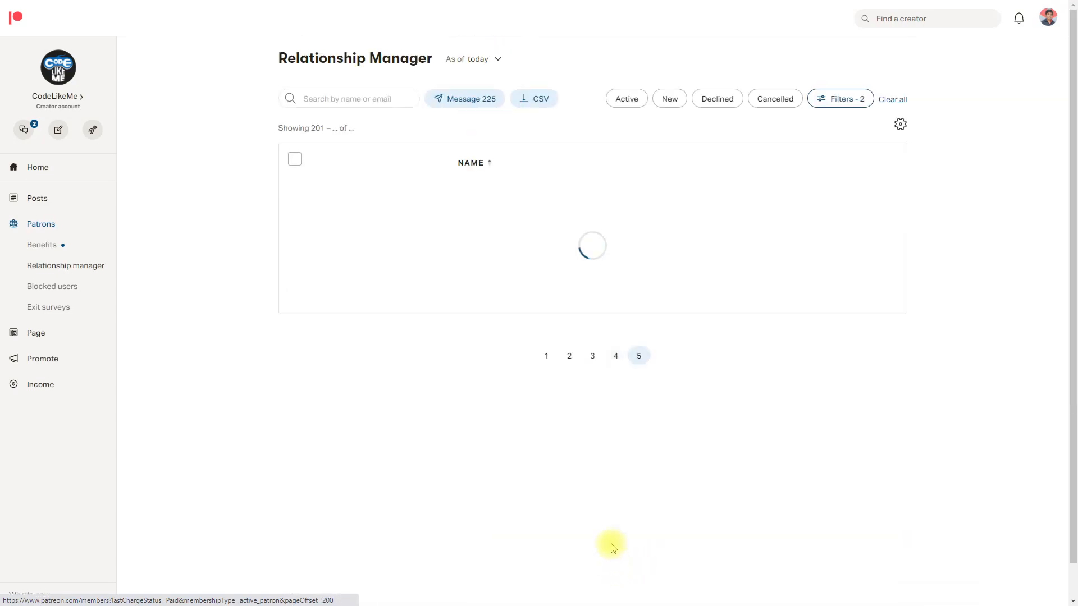
scroll(581, 483, "down", 10)
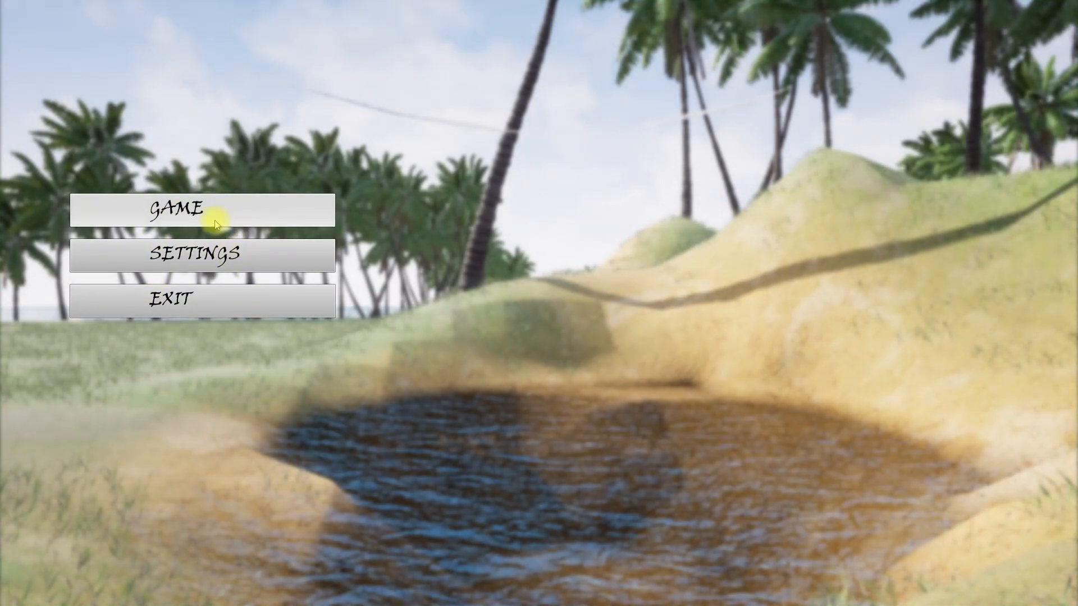
Step: Check the running game's Game submenu, end the play session and leave the full-screen viewport
left_click(189, 208)
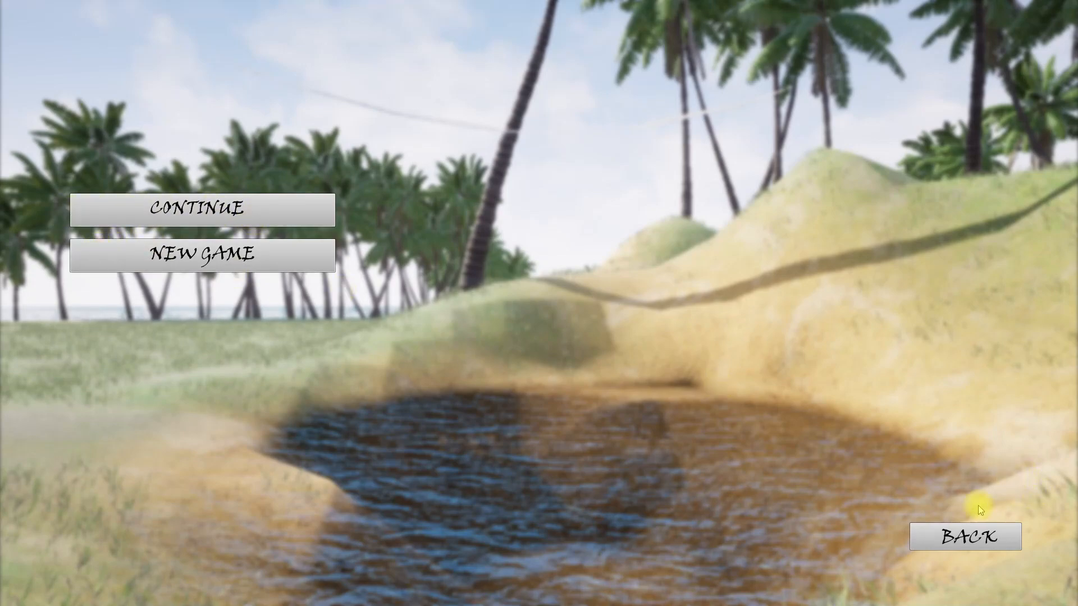
left_click(973, 536)
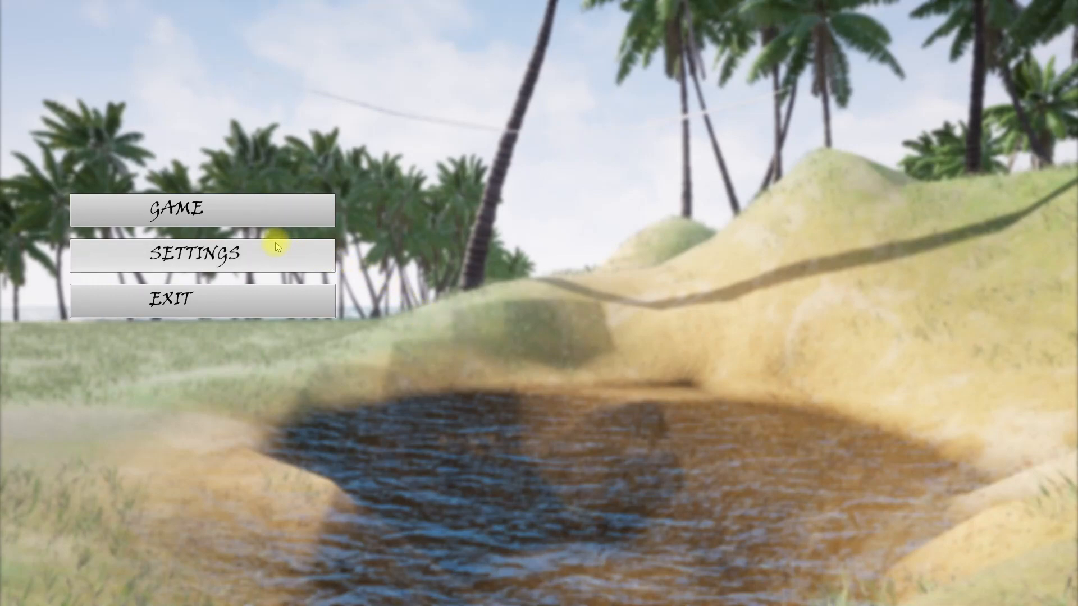
key("Escape")
right_click_drag(276, 245, 340, 244)
key("F11")
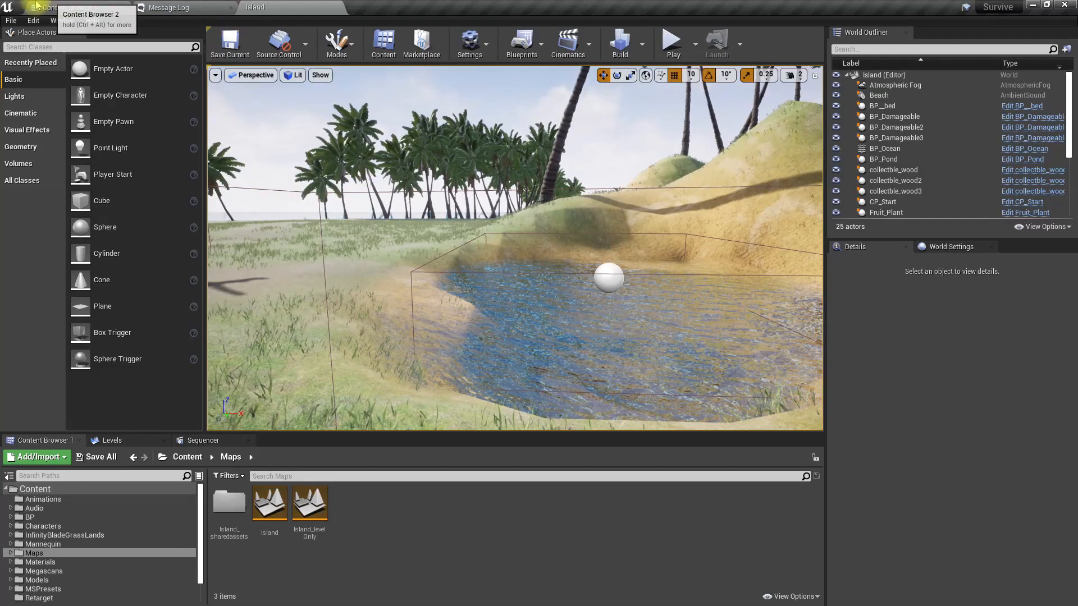
Step: Close the Message Log and open the BP/UI folder in Content Browser 2
left_click(231, 8)
left_click(84, 7)
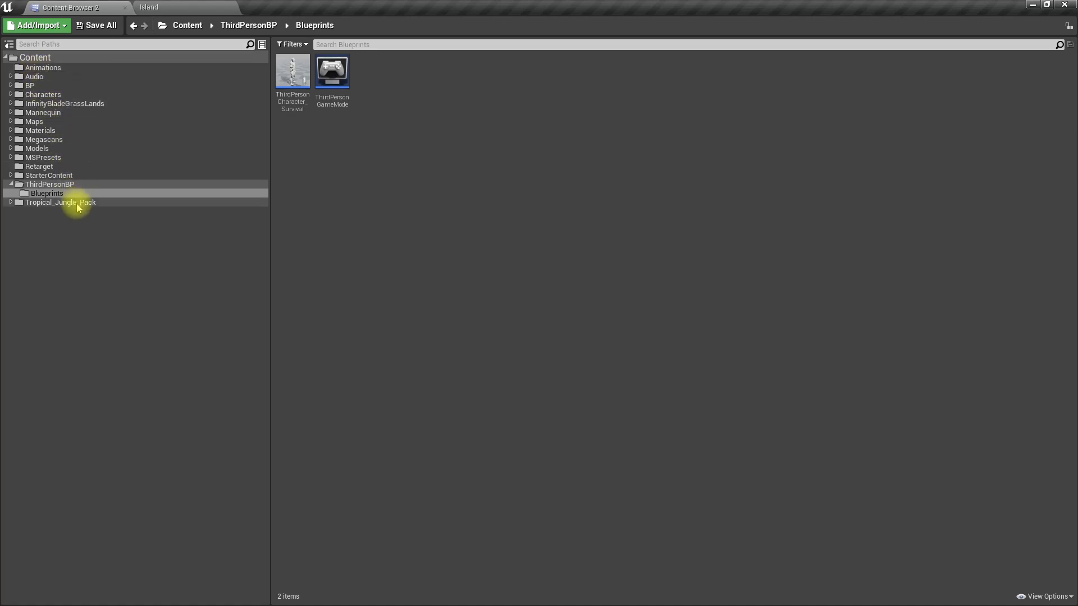
double_click(38, 87)
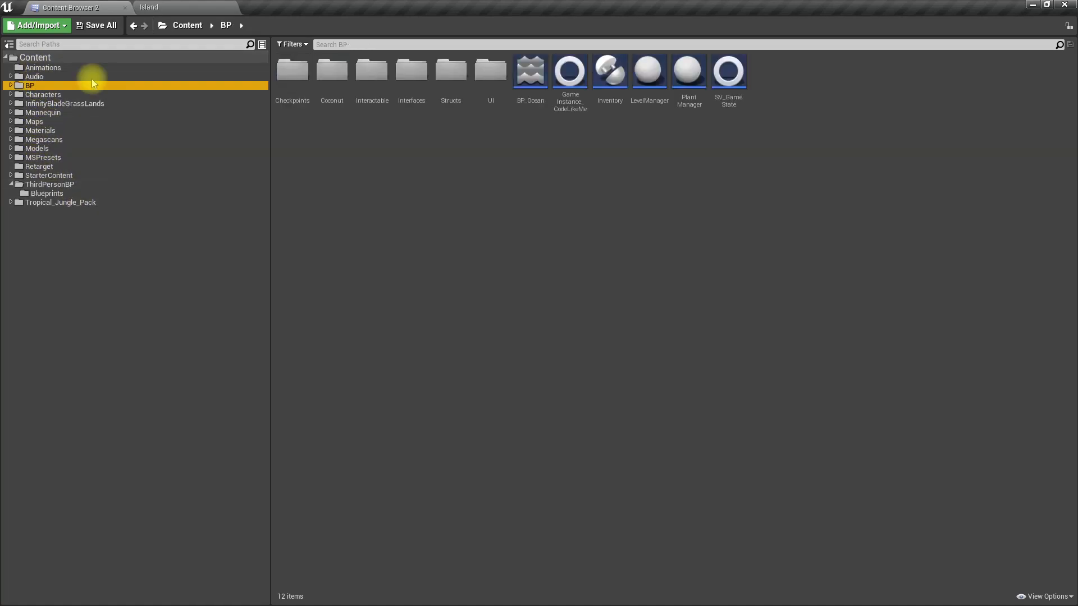
double_click(490, 73)
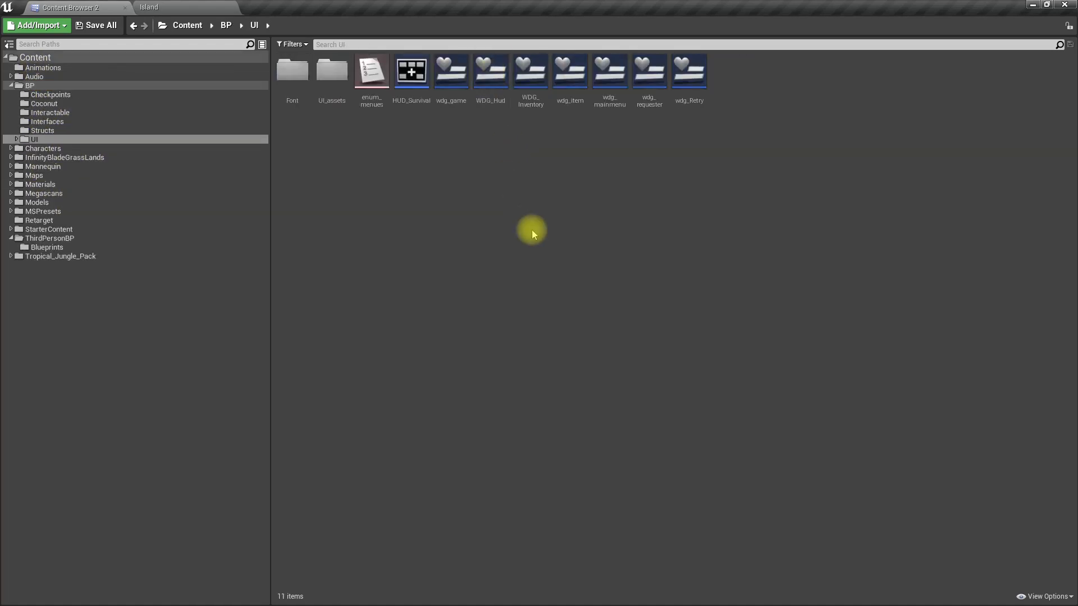
Step: Create a Widget Blueprint named wdg_Options in the UI folder and open it for editing
right_click(537, 205)
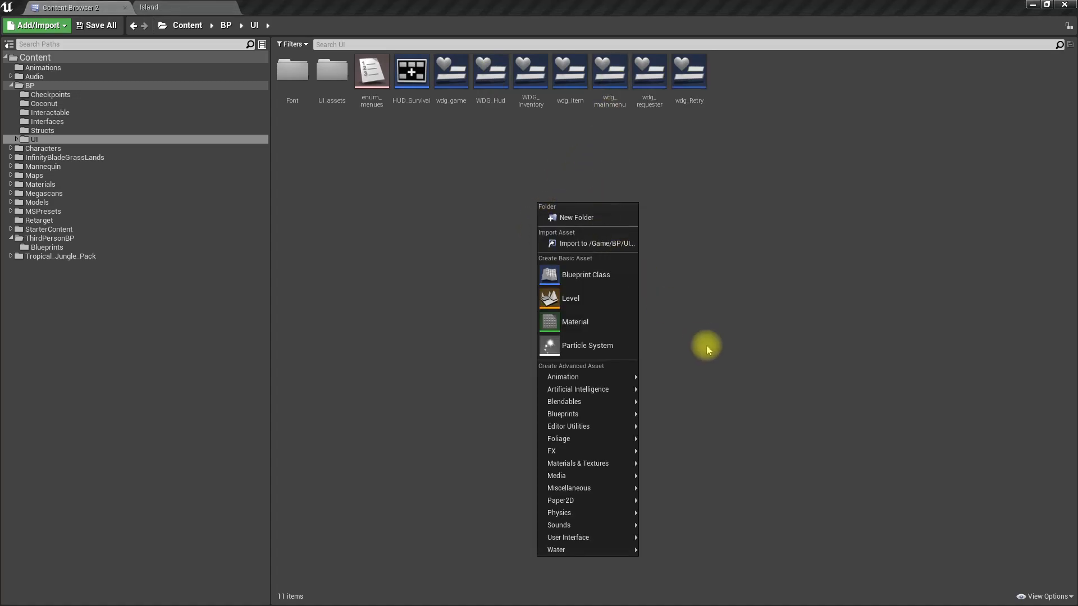
mouse_move(587, 537)
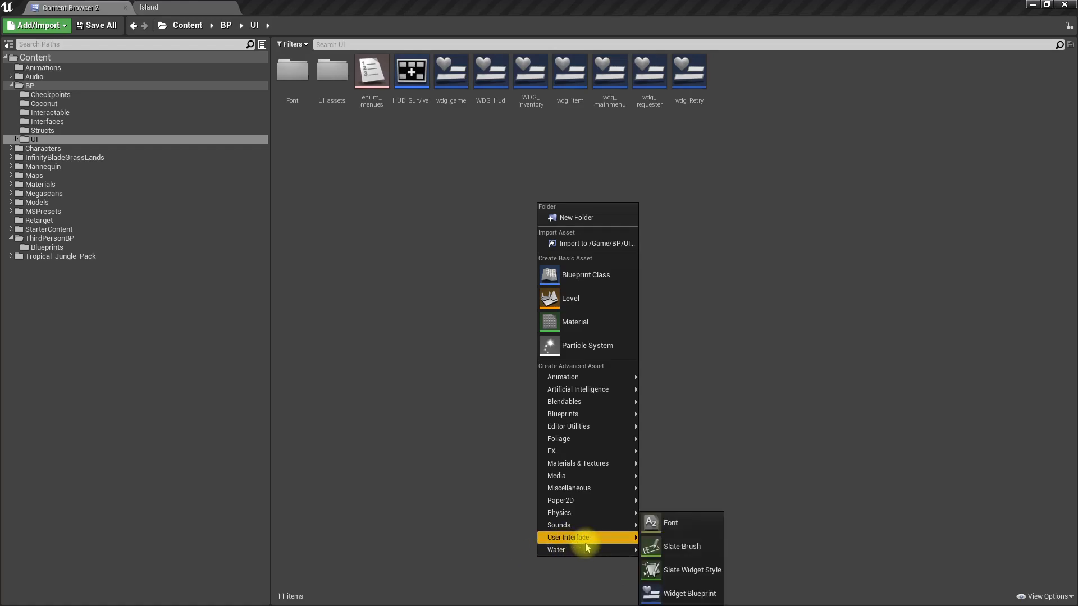
left_click(696, 595)
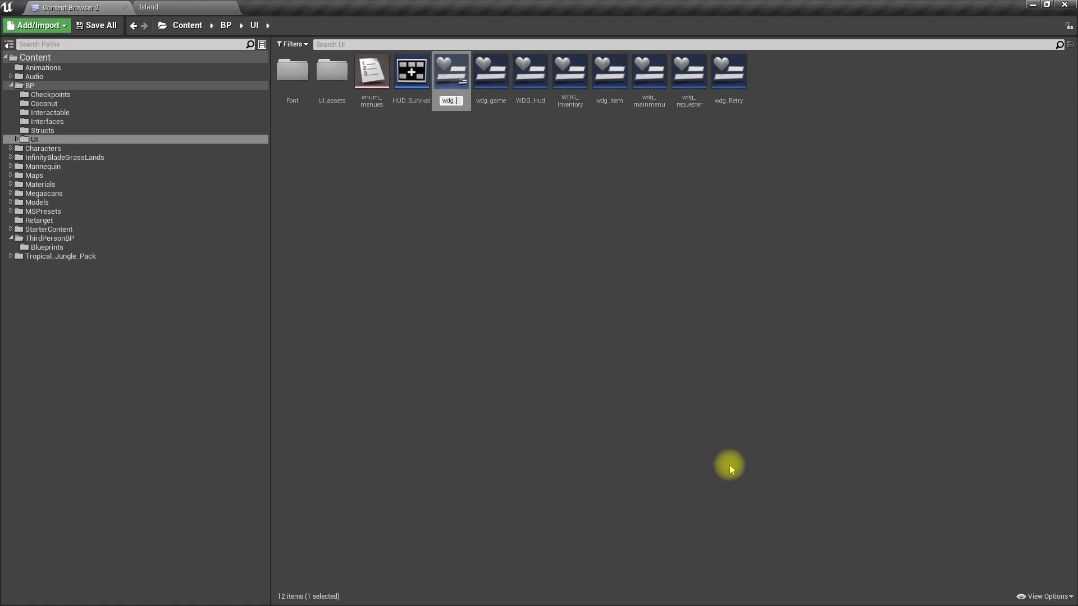
type("wdg_Options")
key("Return")
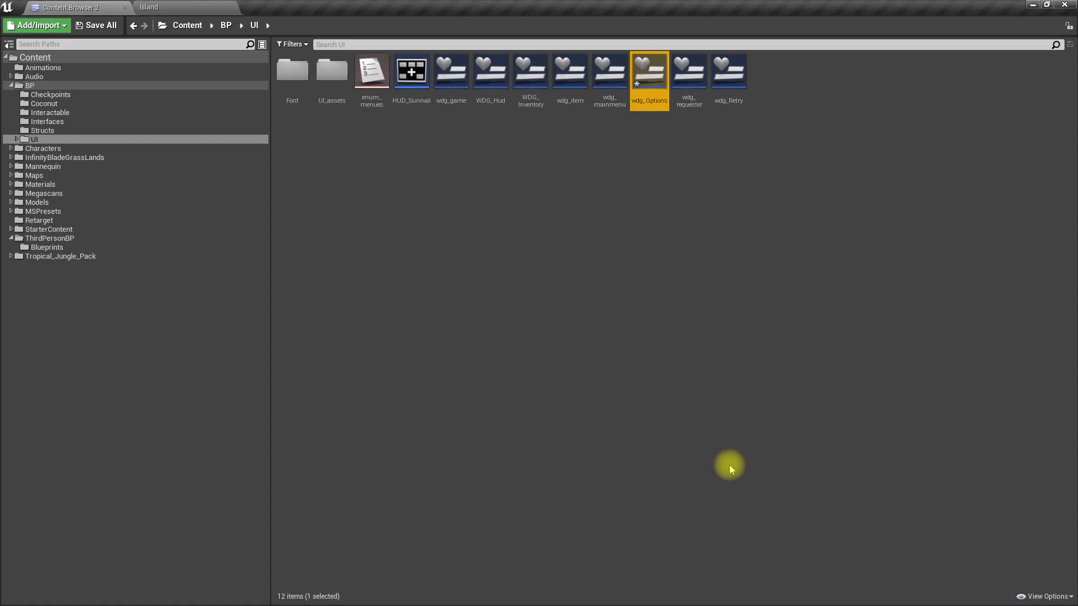
key("Return")
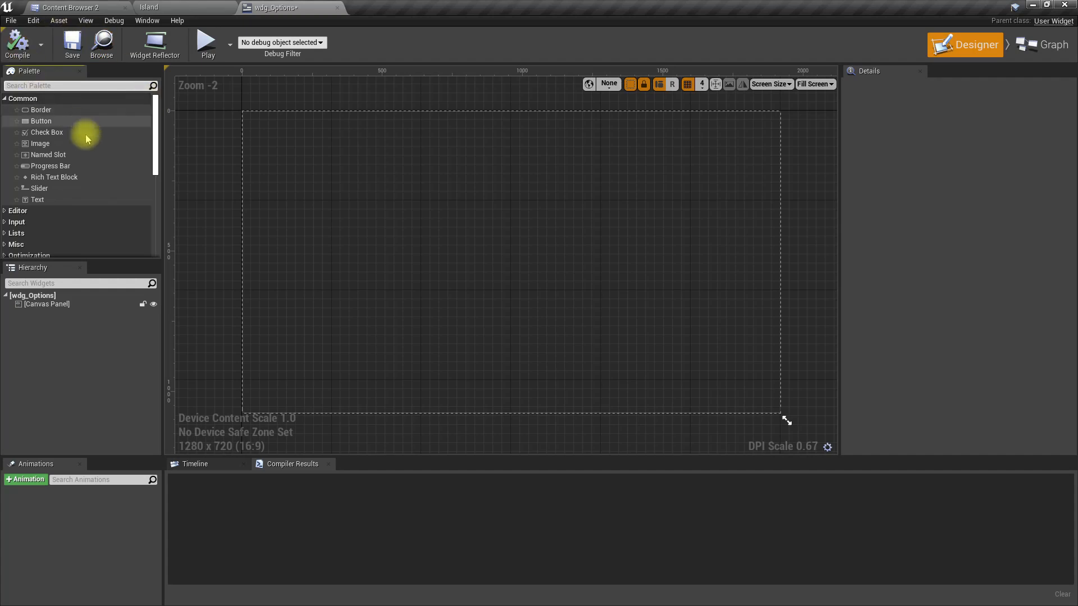
Step: Place a button on the canvas at about X 216, Y 408 and add a text label reading "Graphics" inside it
left_click(40, 125)
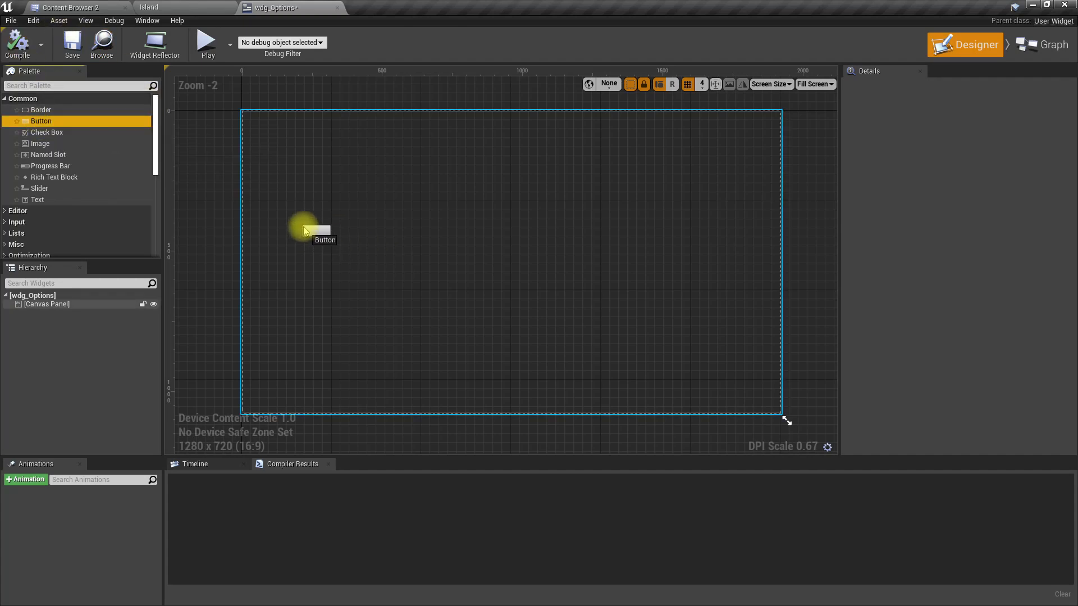
left_click_drag(303, 227, 303, 227)
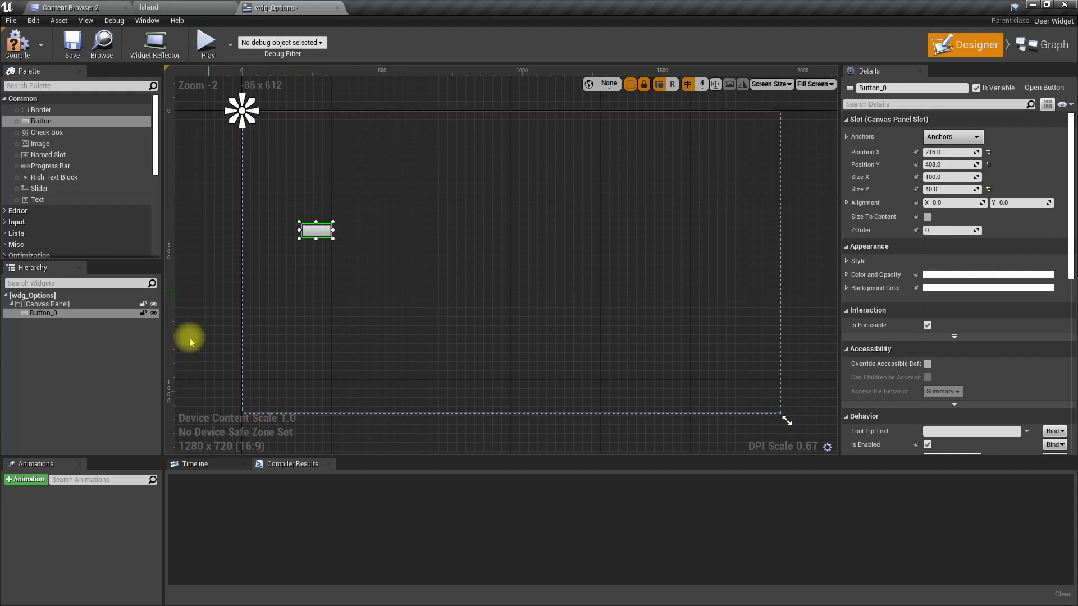
left_click_drag(44, 203, 62, 315)
left_click(962, 203)
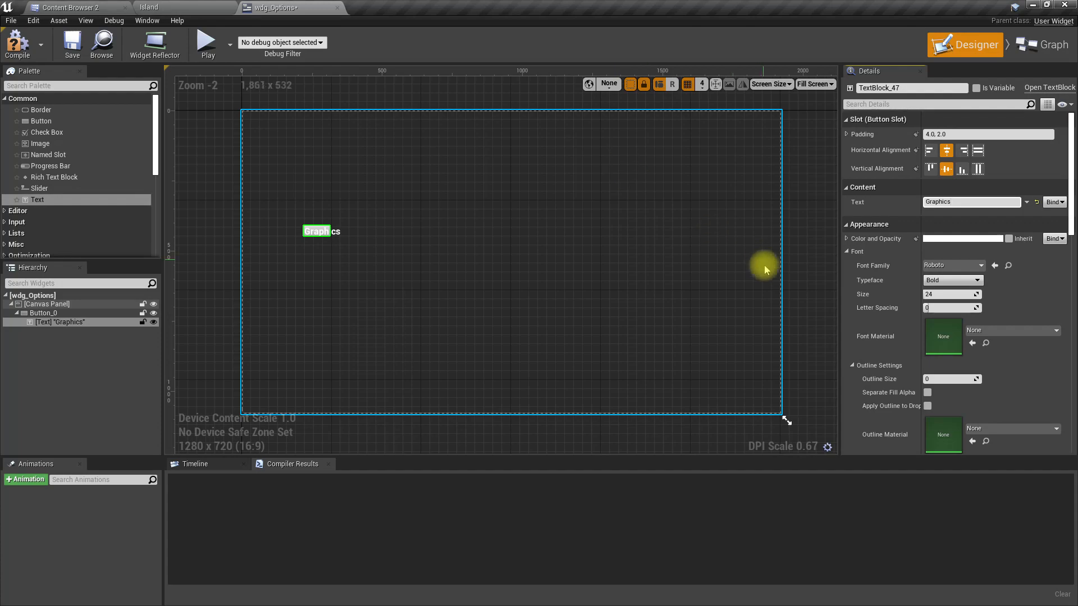
Step: Set the Graphics label's font family to VINERITC_Font and its color to black
left_click(943, 267)
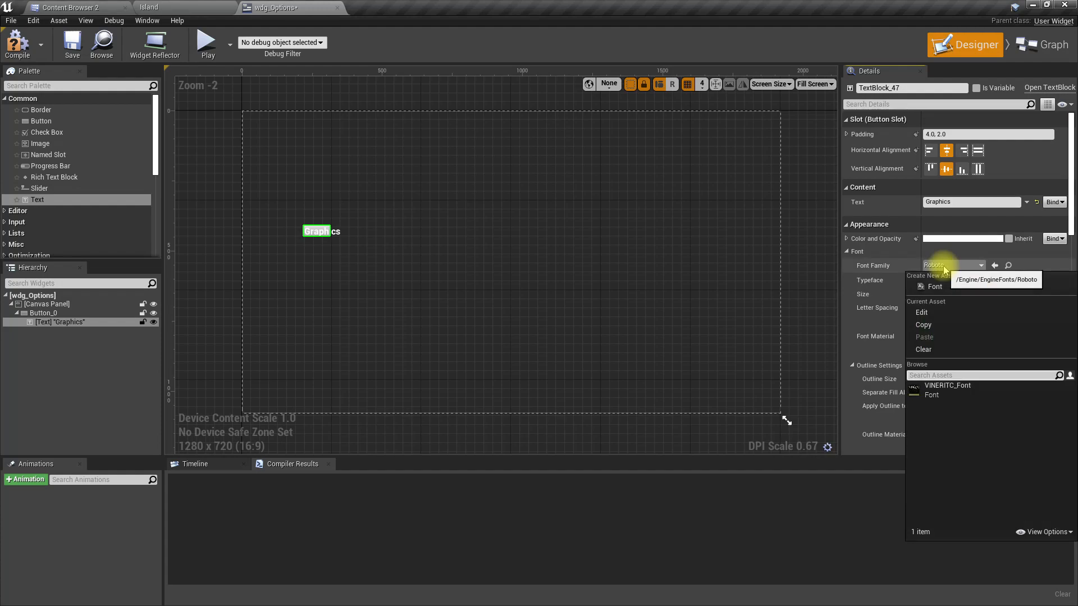
left_click(946, 386)
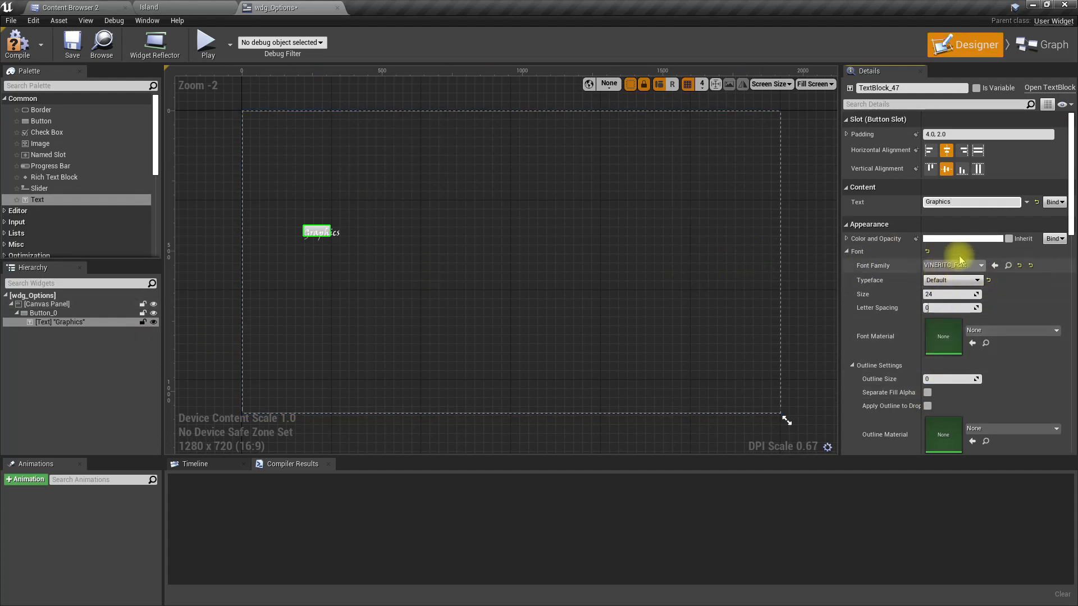
scroll(972, 247, "down", 3)
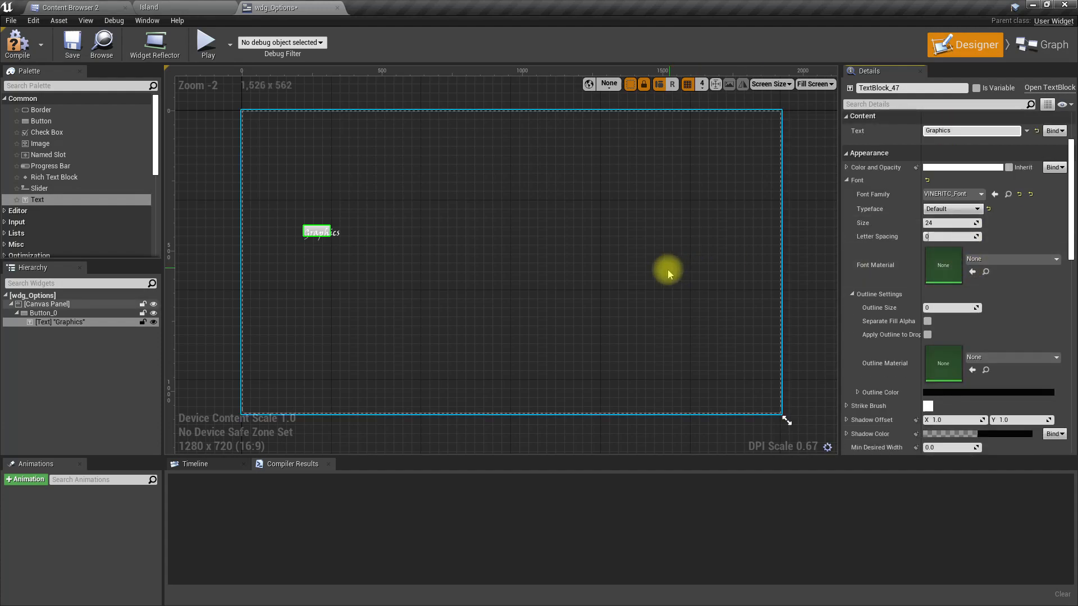
left_click(950, 170)
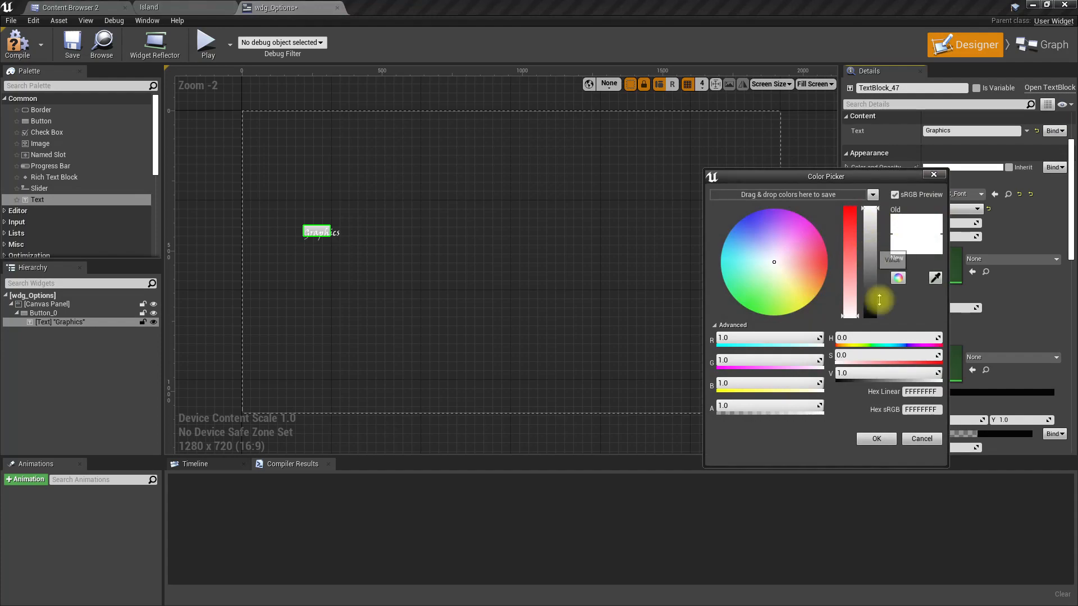
left_click(870, 313)
left_click(865, 443)
Step: Set the Graphics button's size to 200 by 50
left_click(47, 315)
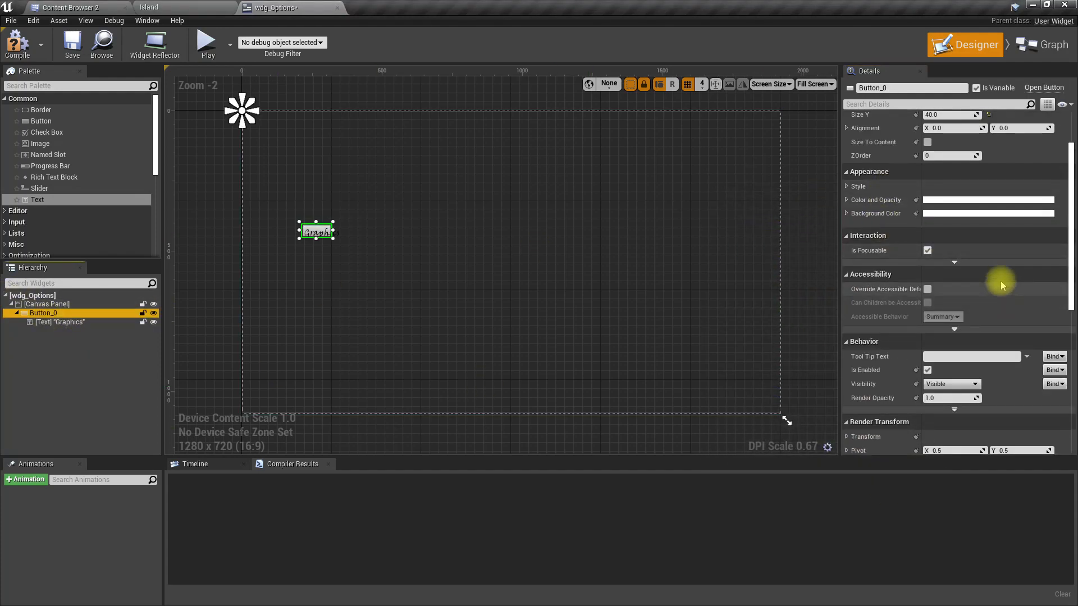
scroll(1000, 282, "up", 3)
left_click(954, 178)
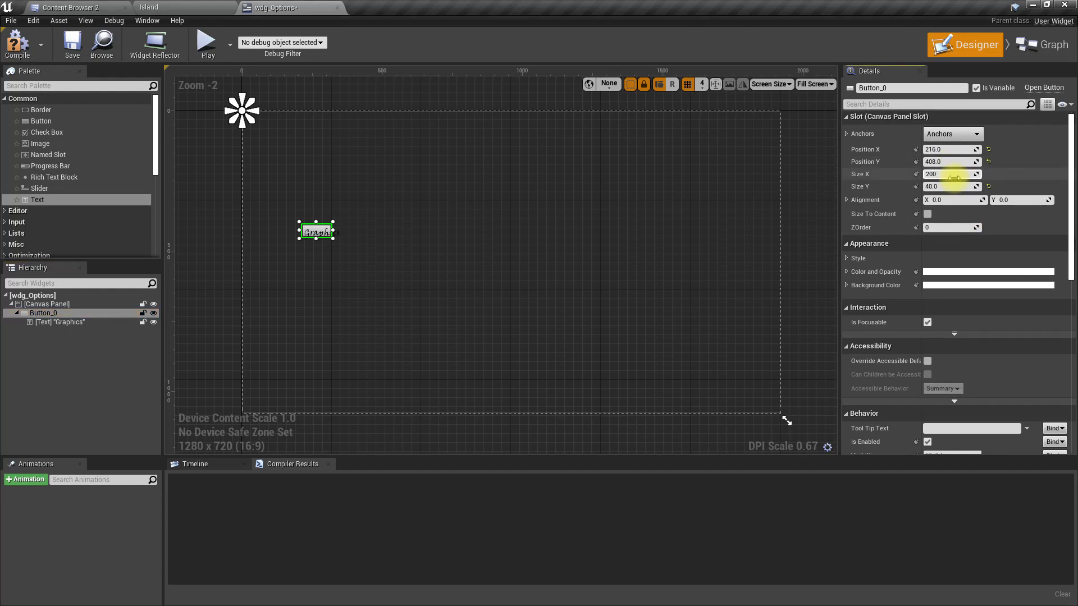
key("Tab")
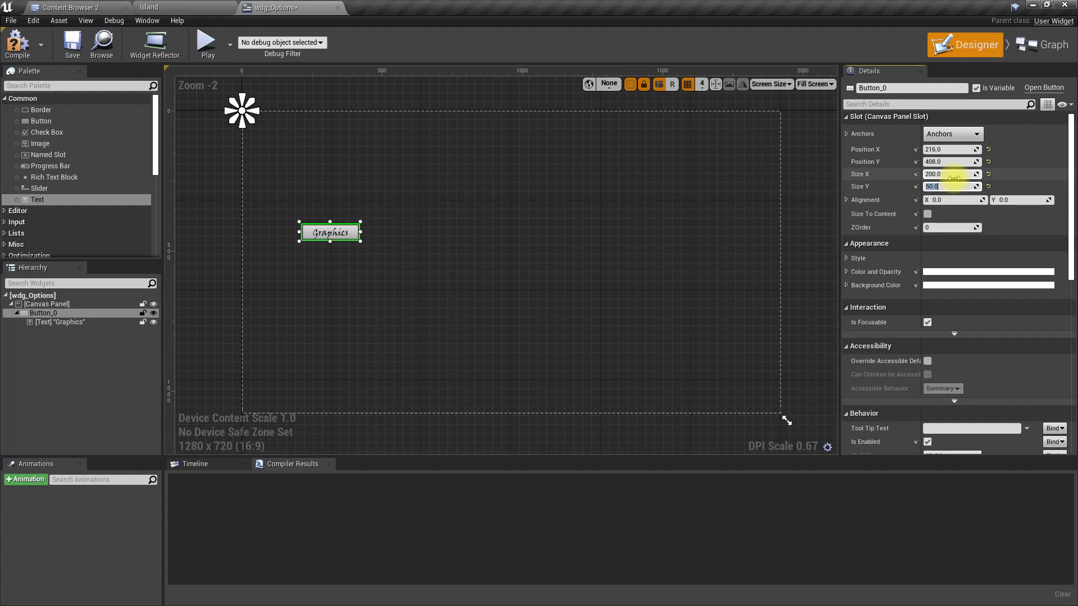
Step: Rename the Graphics button widget as btn_graphics
left_click(44, 314)
left_click(43, 314)
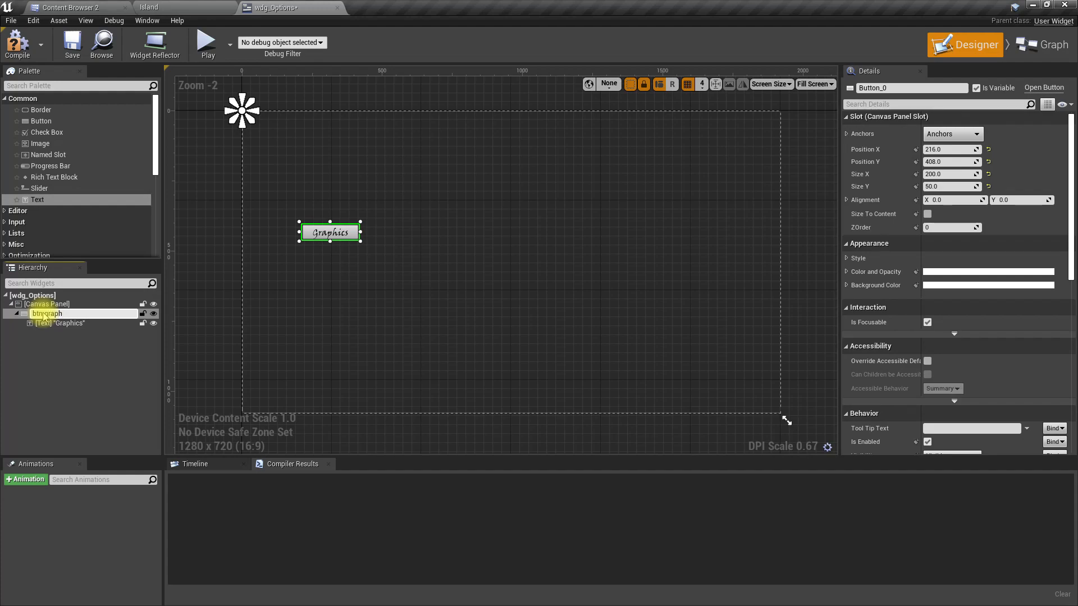
type("btn_graphics")
key("Return")
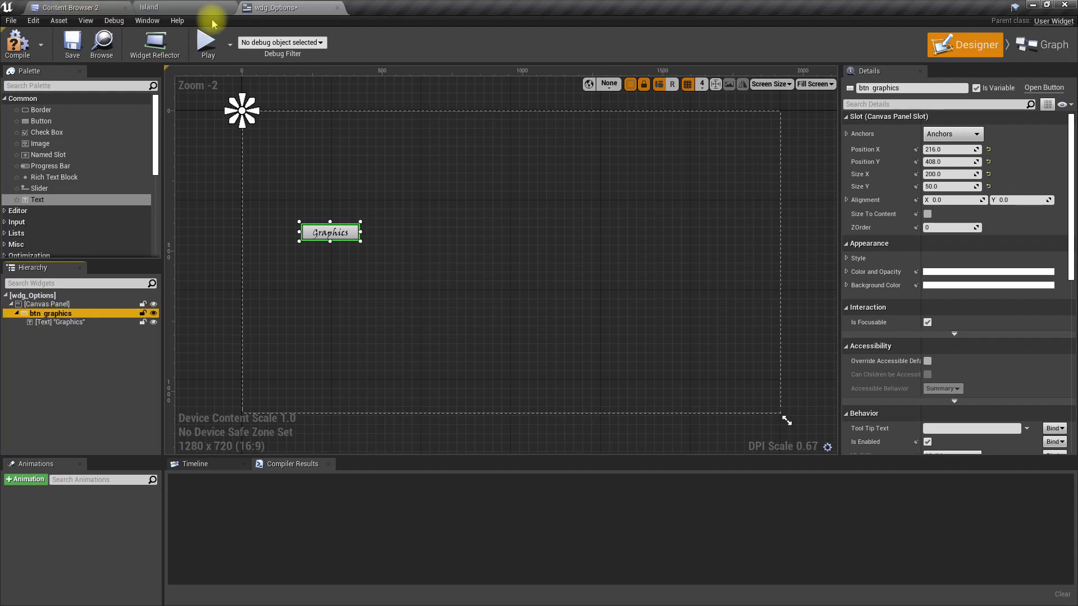
Step: Check the button lettering in the wdg_mainmenu widget and change the graphics button's label in wdg_Options to GRAPHICS
left_click(190, 6)
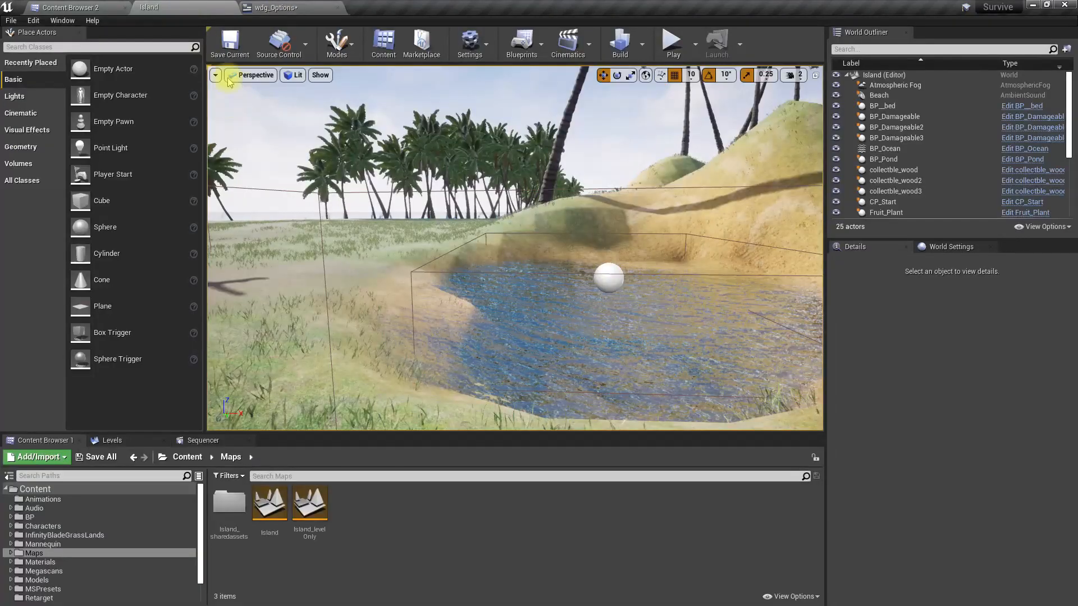
left_click(62, 7)
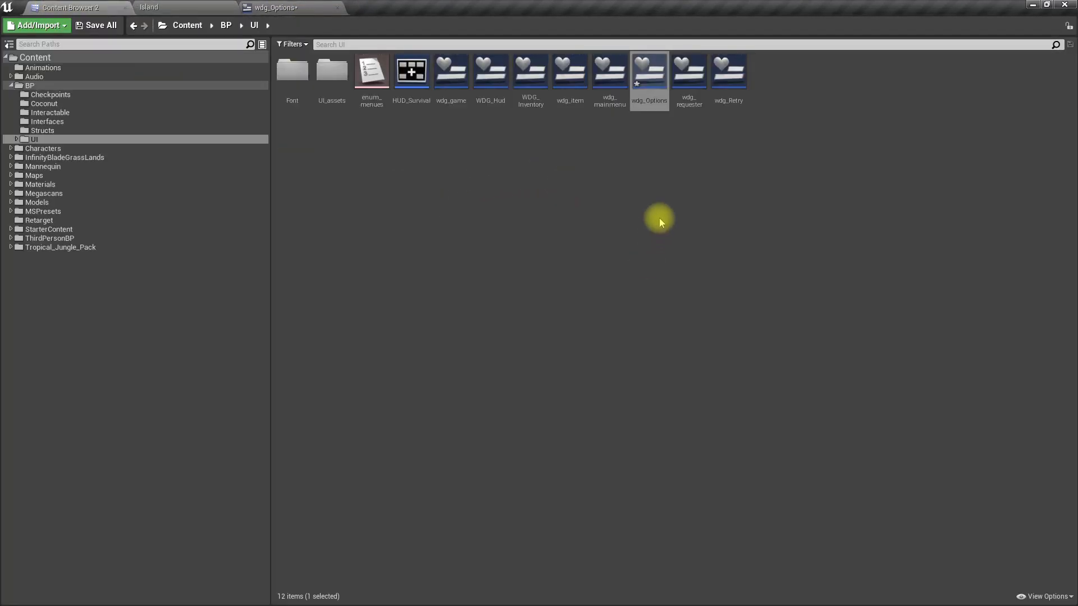
double_click(611, 81)
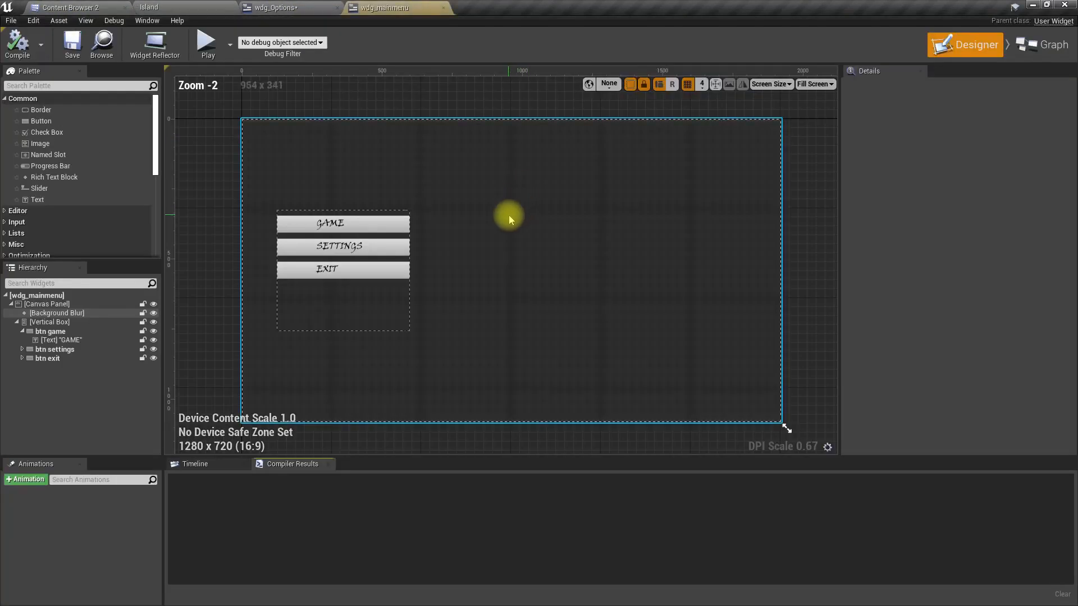
left_click(275, 8)
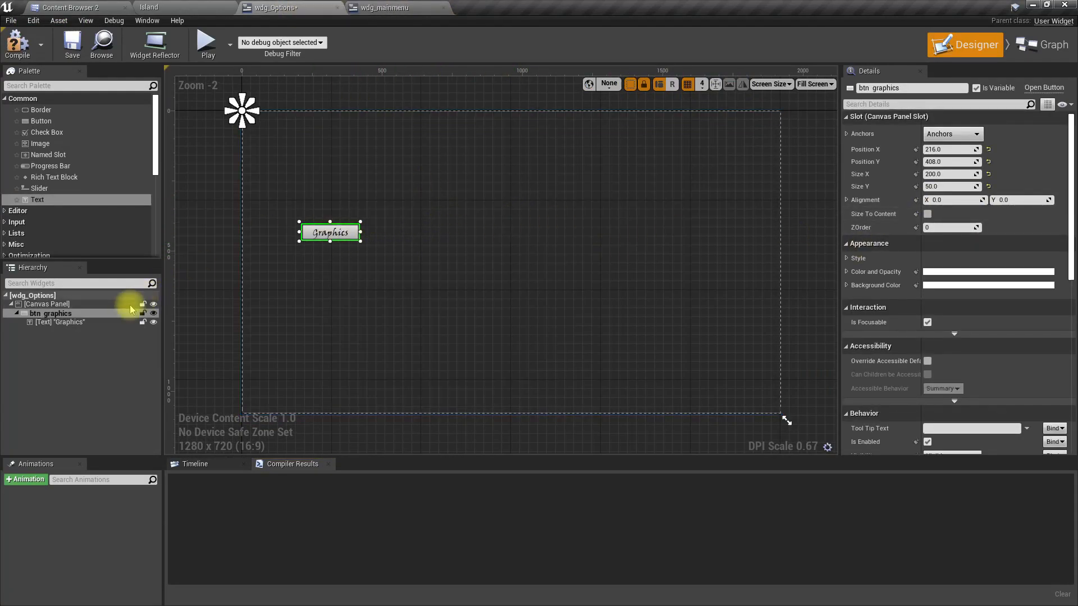
left_click(109, 323)
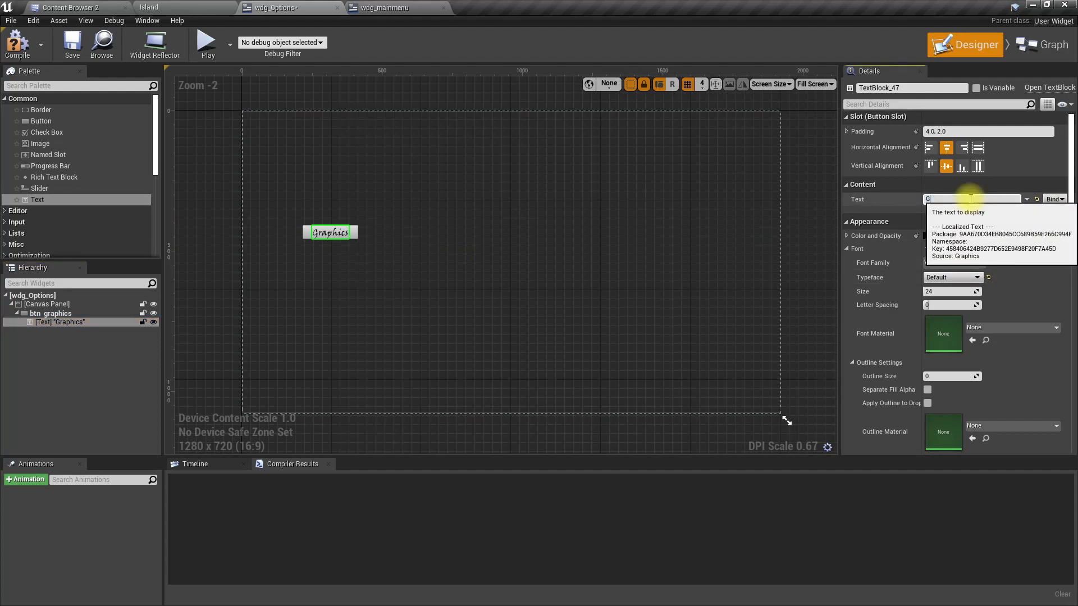
left_click(971, 198)
type("GRAPHICS")
key("Return")
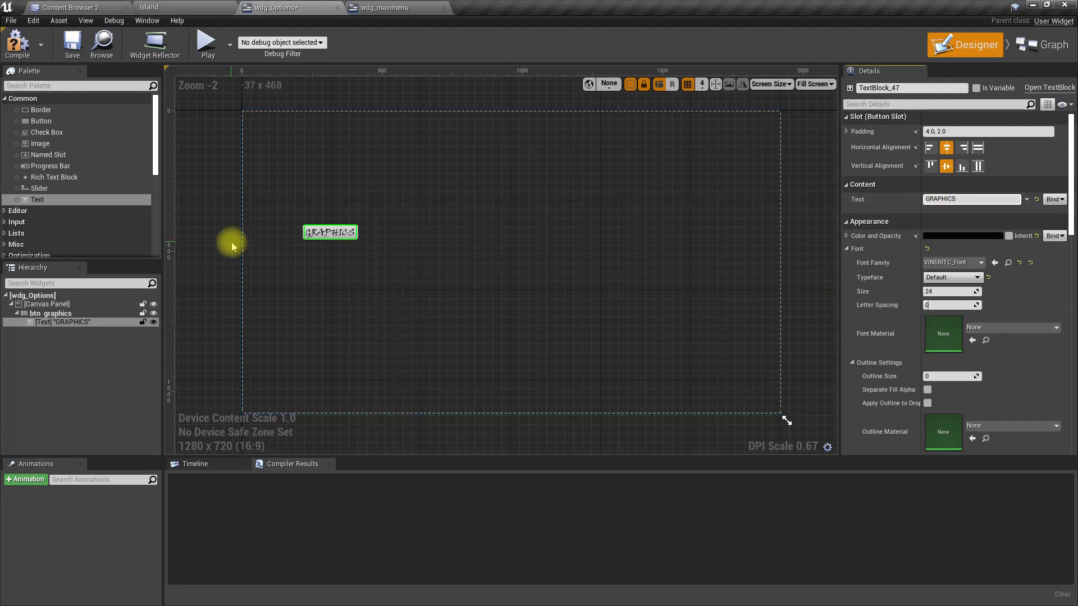
Step: Duplicate the btn_graphics button and change the copy's label to DISPLAY
left_click(45, 314)
left_click(18, 314)
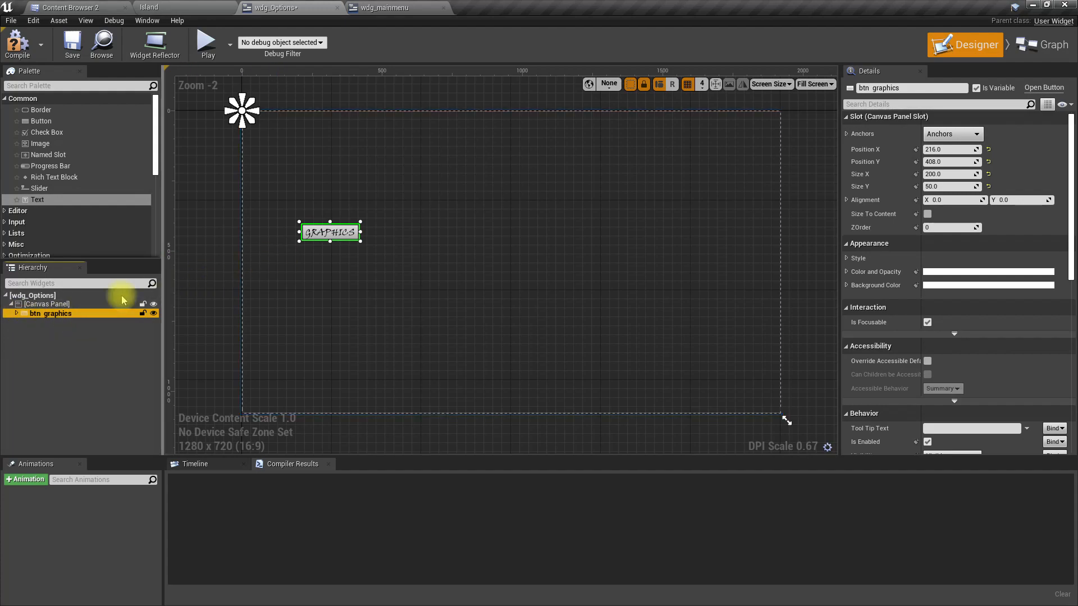
right_click(47, 315)
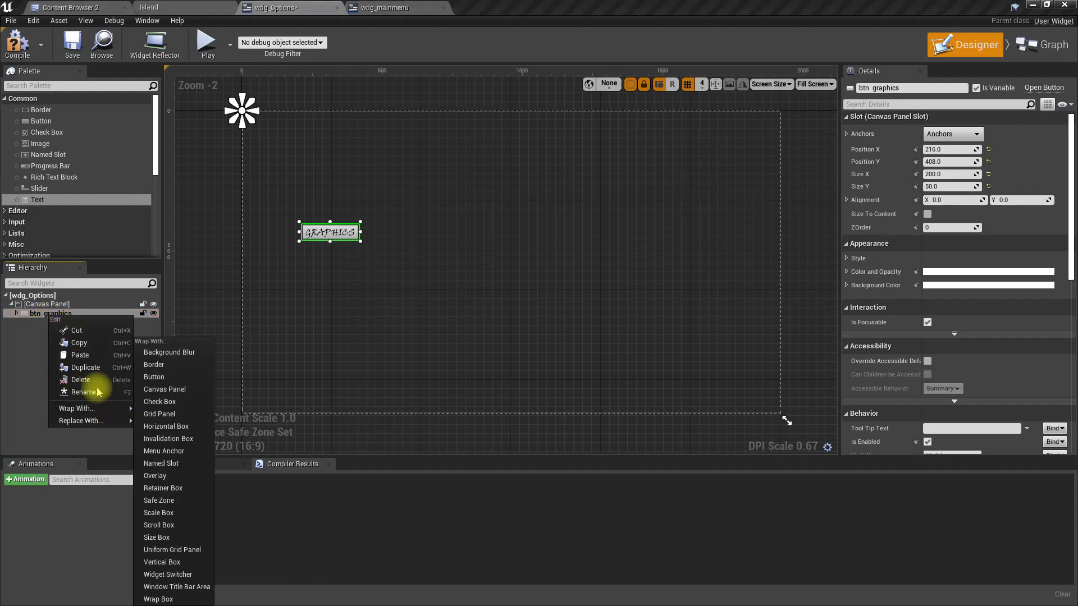
left_click(92, 365)
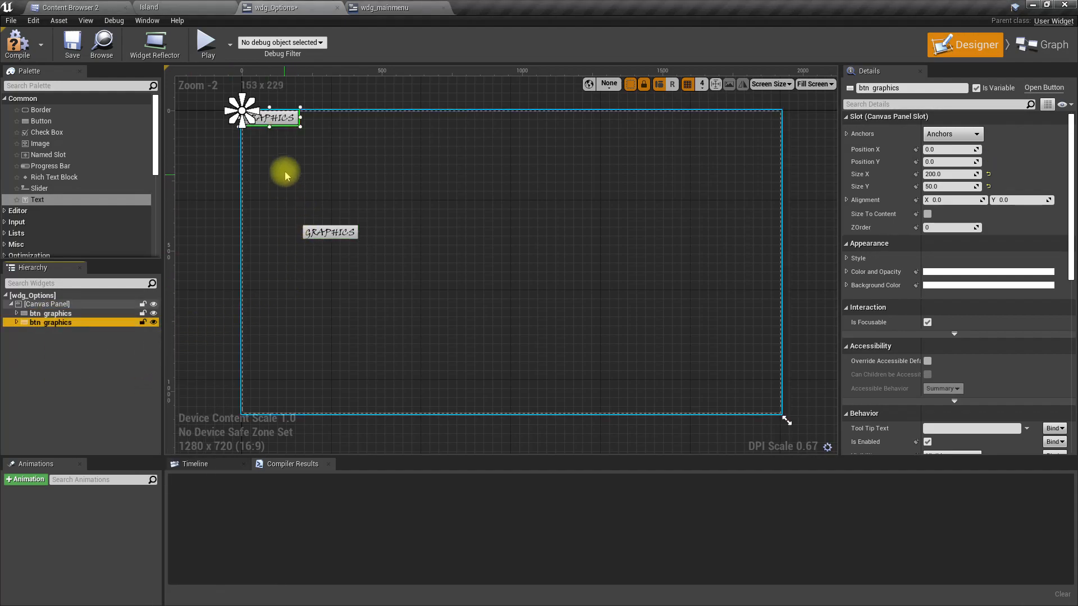
left_click(16, 322)
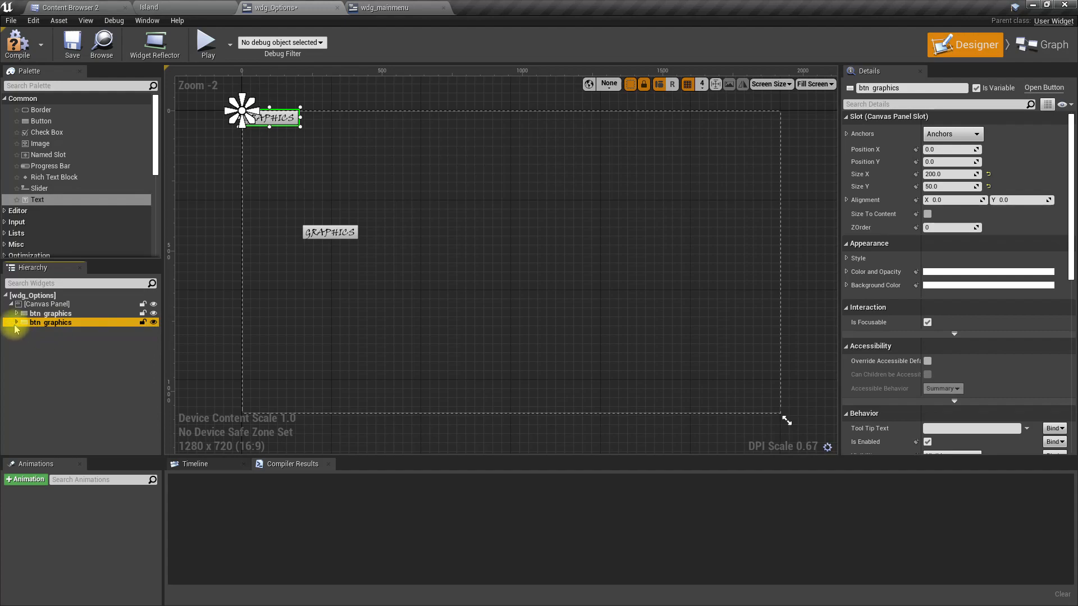
left_click(57, 332)
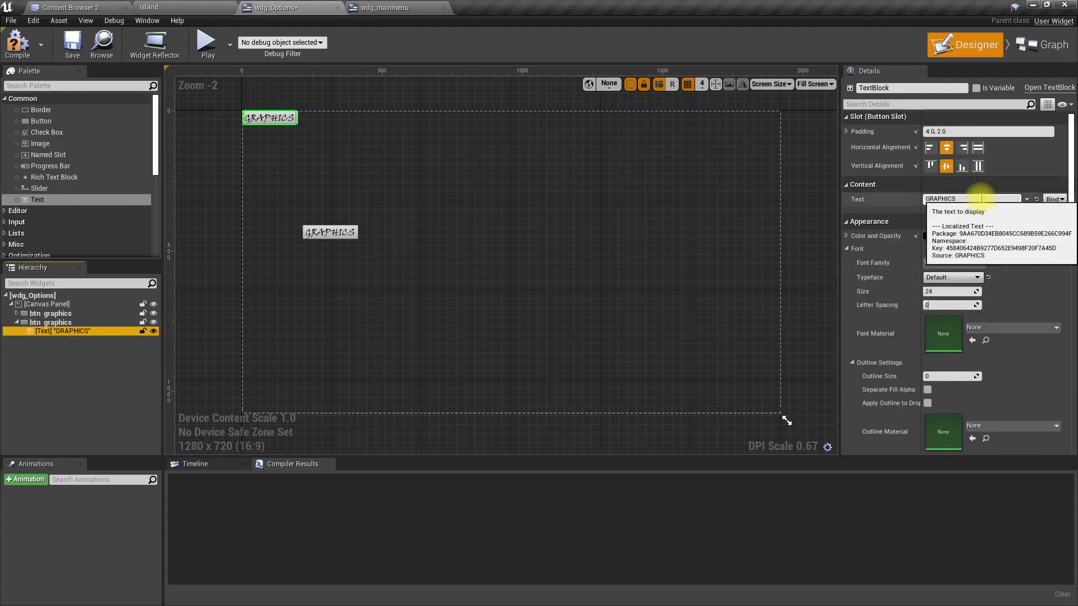
left_click(971, 199)
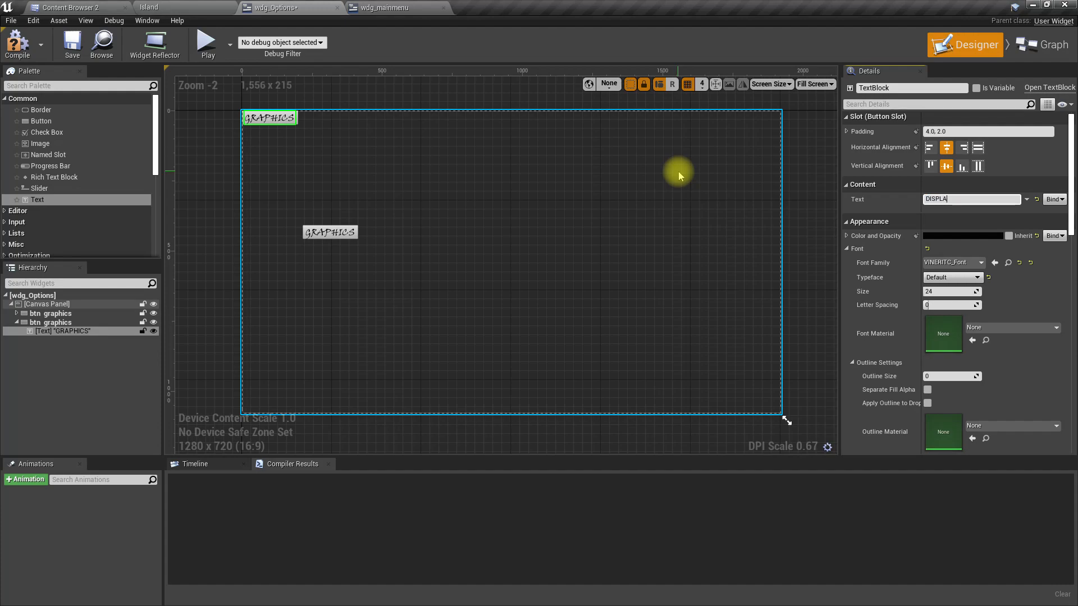
key("Return")
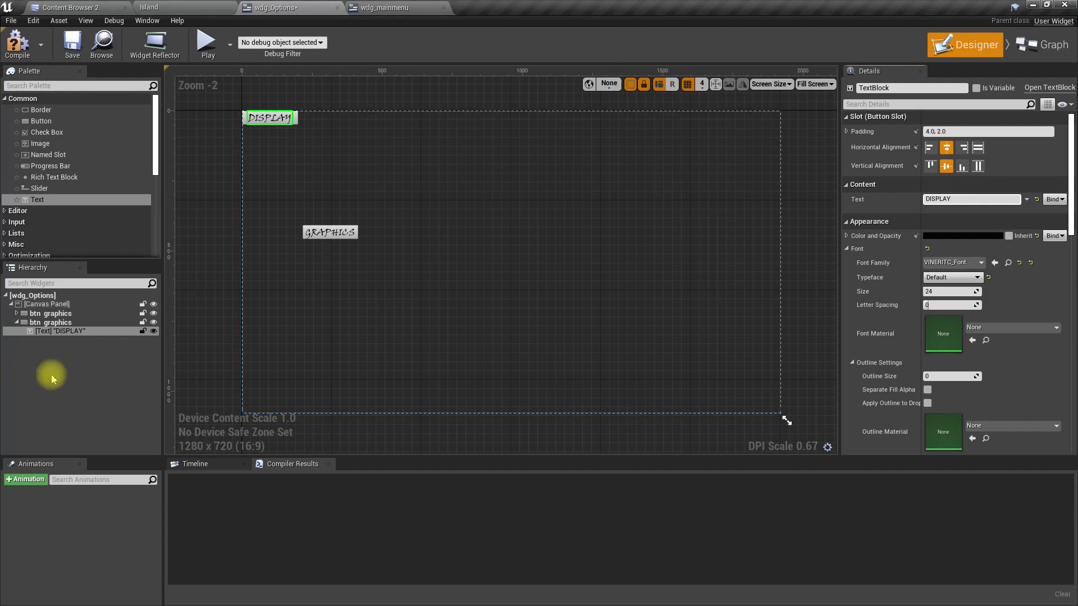
Step: Place the DISPLAY button below the GRAPHICS button at about X 212, Y 504, and duplicate it
right_click(48, 322)
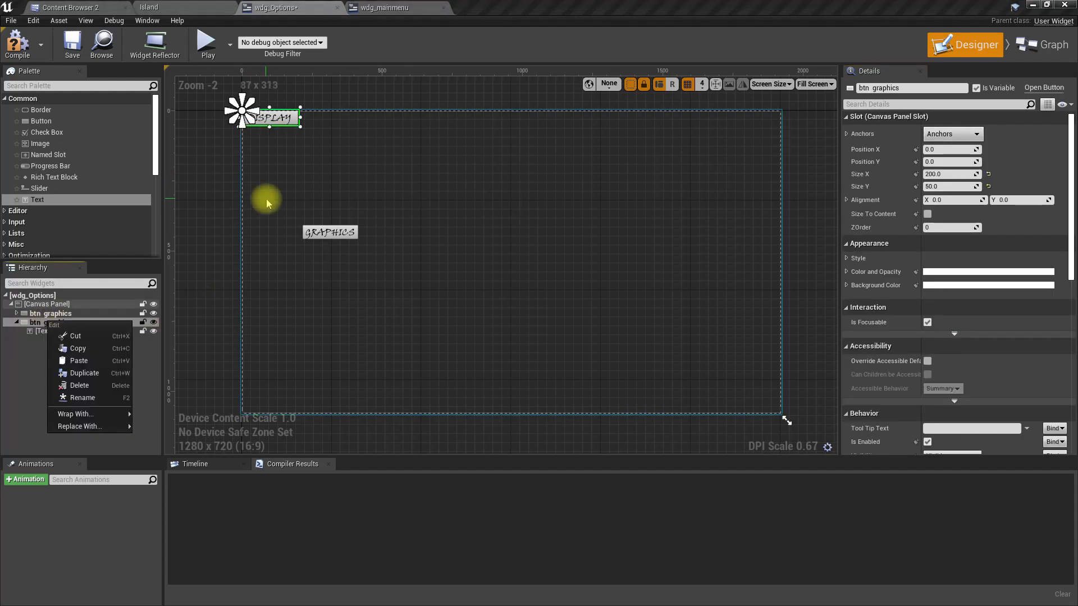
left_click_drag(293, 113, 340, 268)
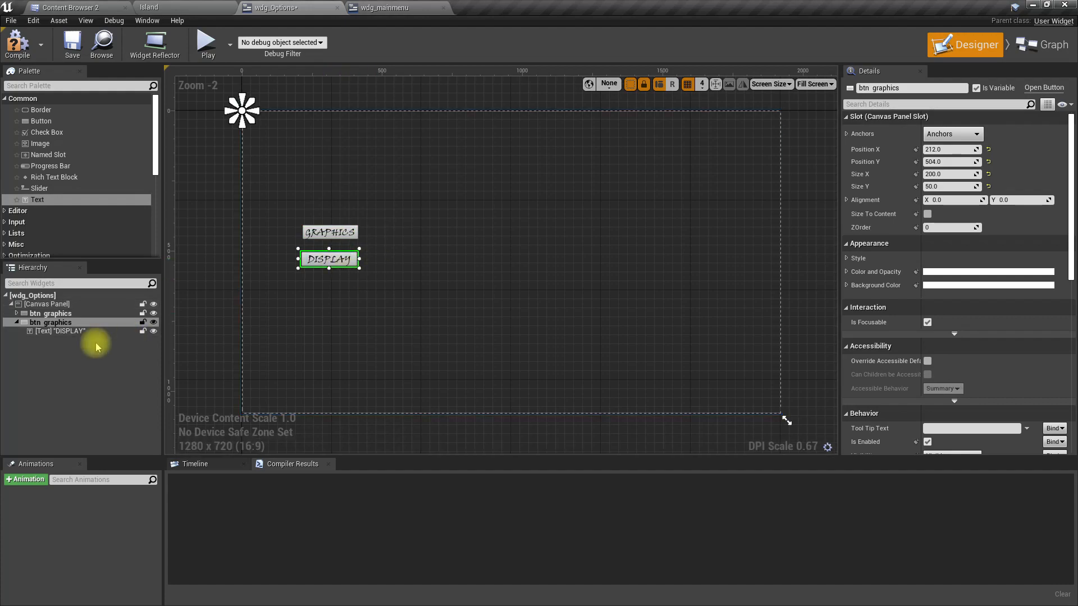
right_click(65, 324)
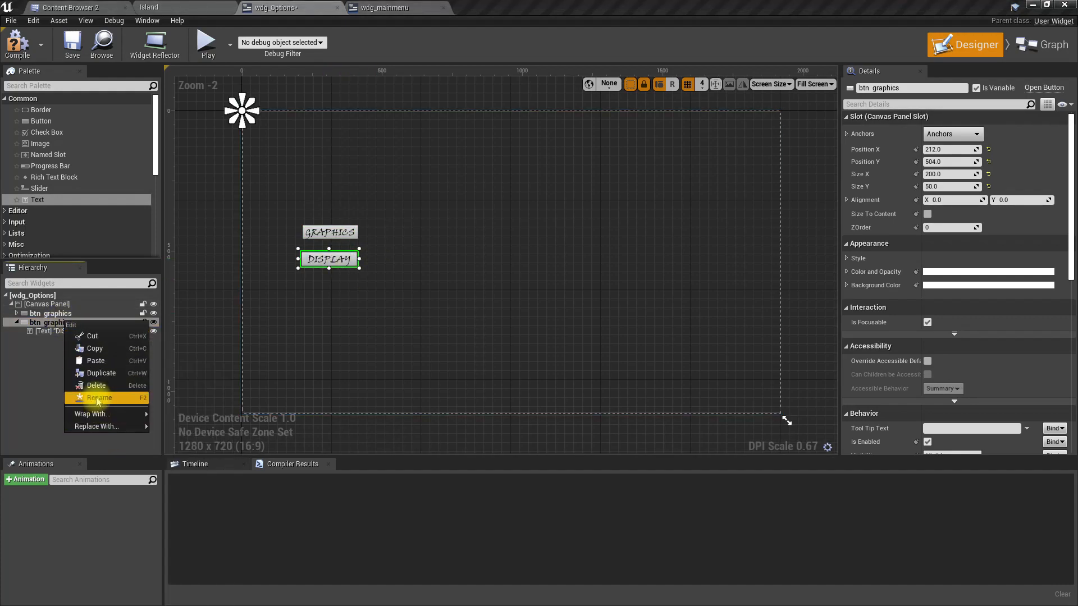
left_click(99, 373)
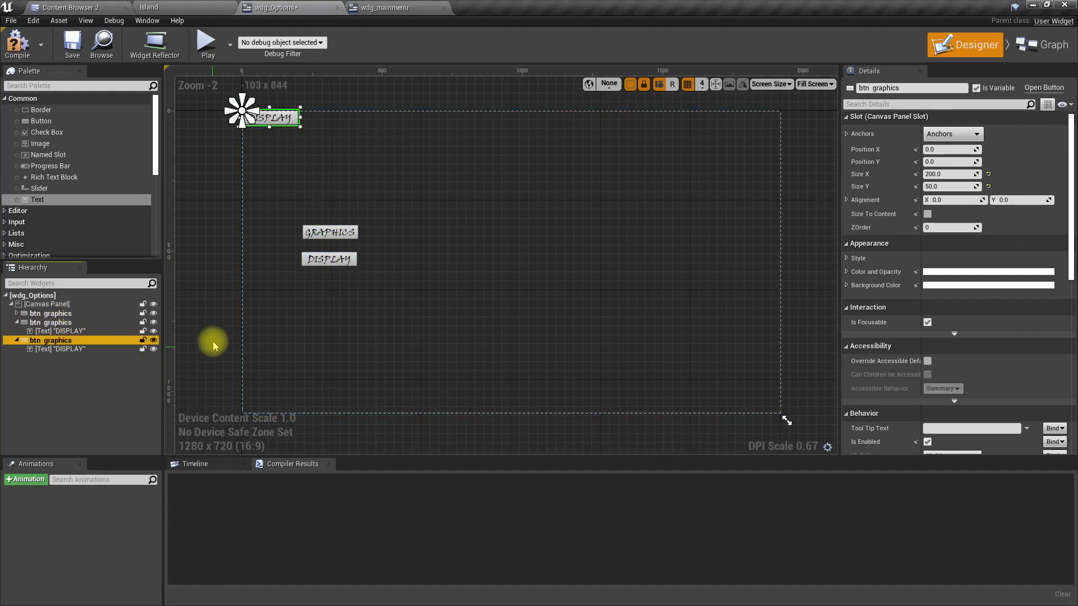
Step: Rename the positioned DISPLAY button as btn_display and its duplicate as btn_audio
left_click(86, 340)
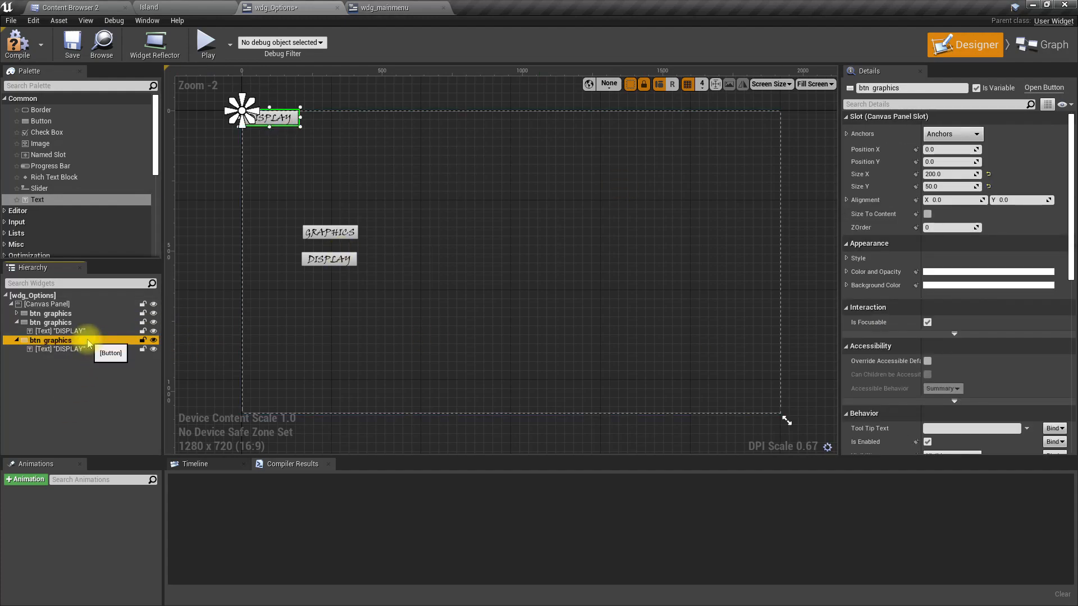
key("Up")
key("Up")
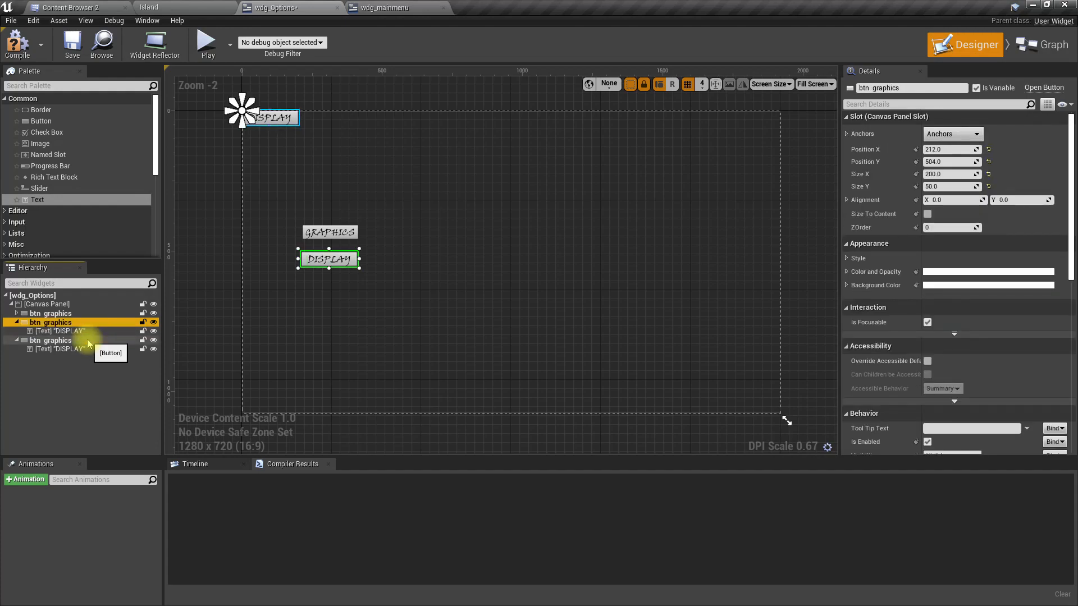
key("F2")
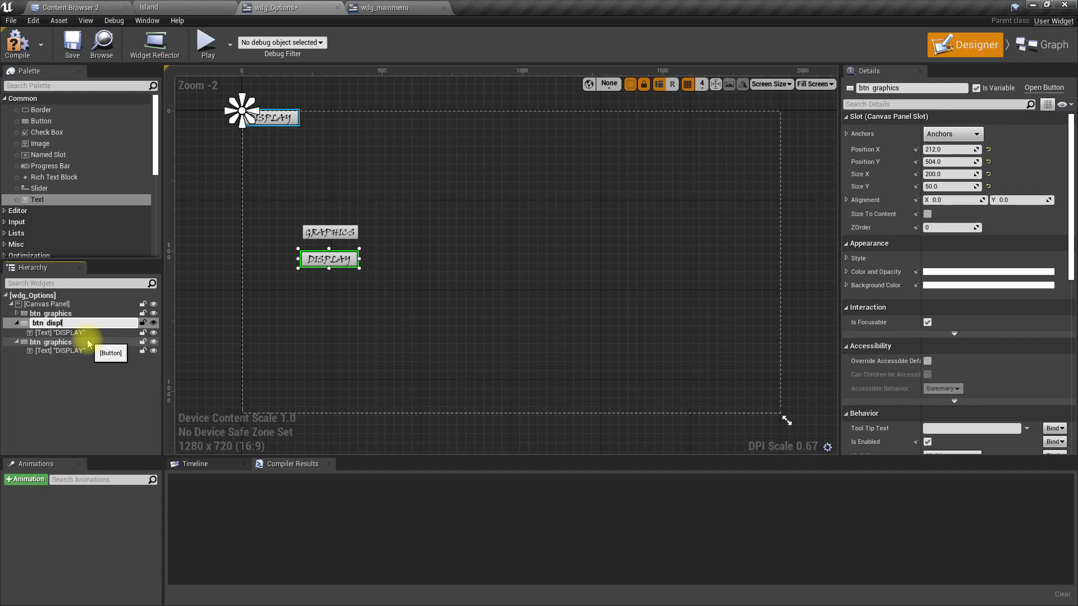
key("Return")
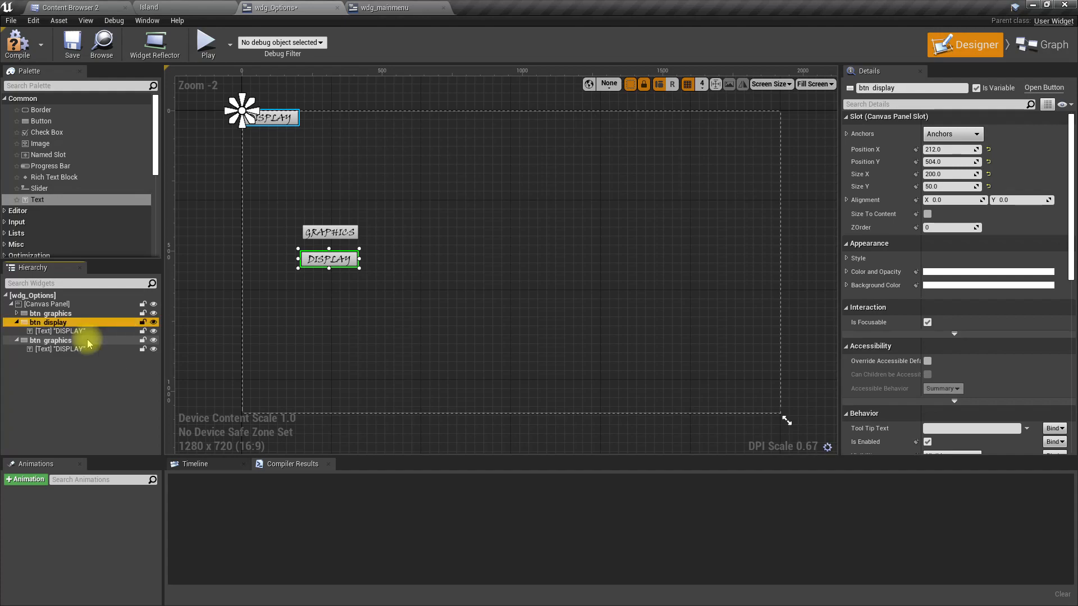
left_click(87, 341)
double_click(87, 341)
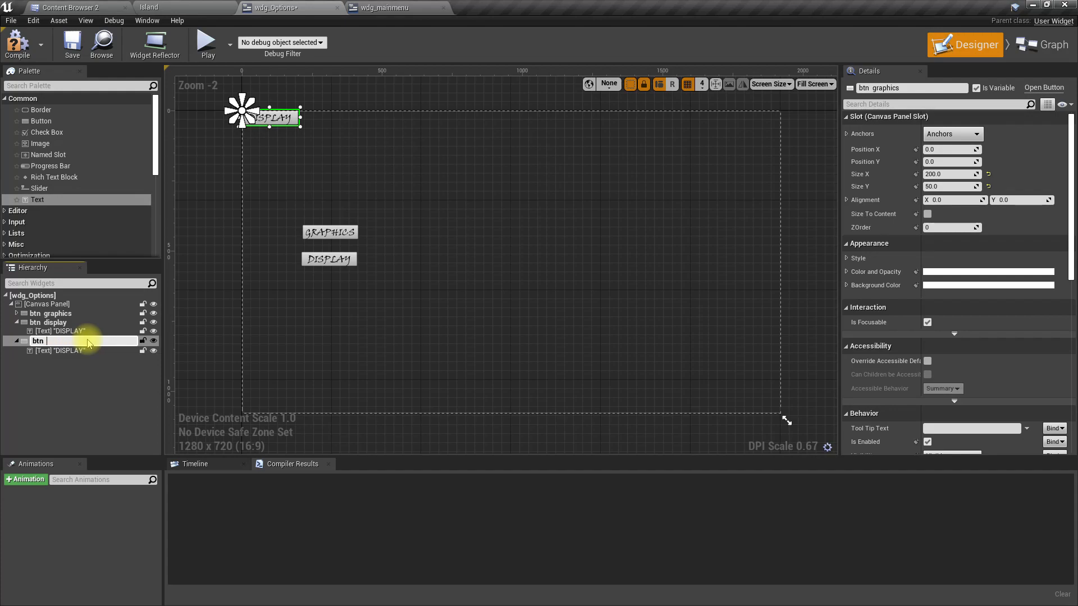
key("Return")
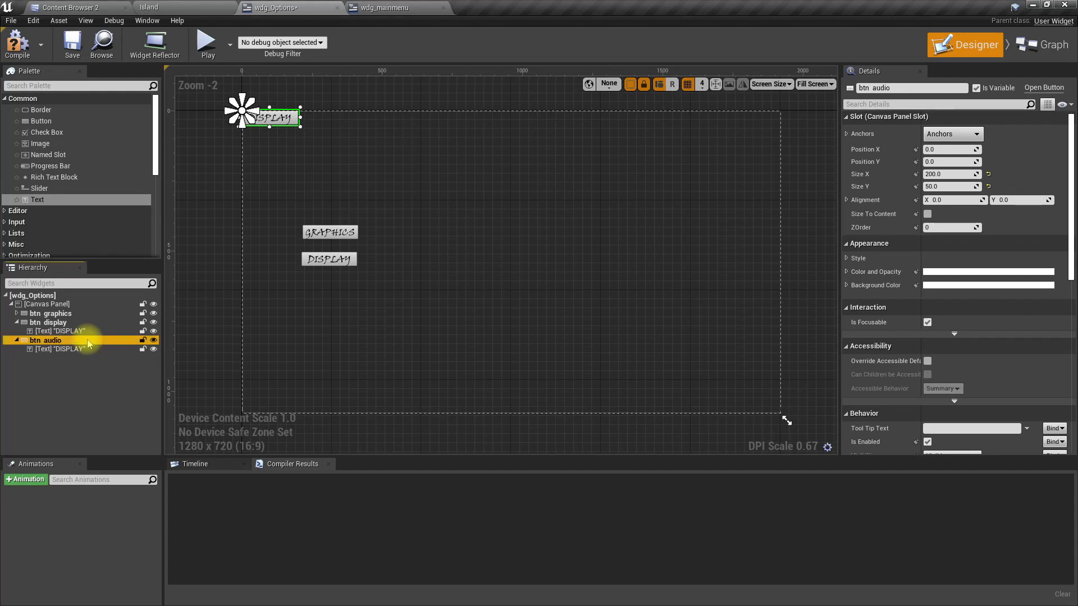
Step: Change btn_audio's label to AUDIO and place the button below DISPLAY at about X 220, Y 608
left_click(82, 348)
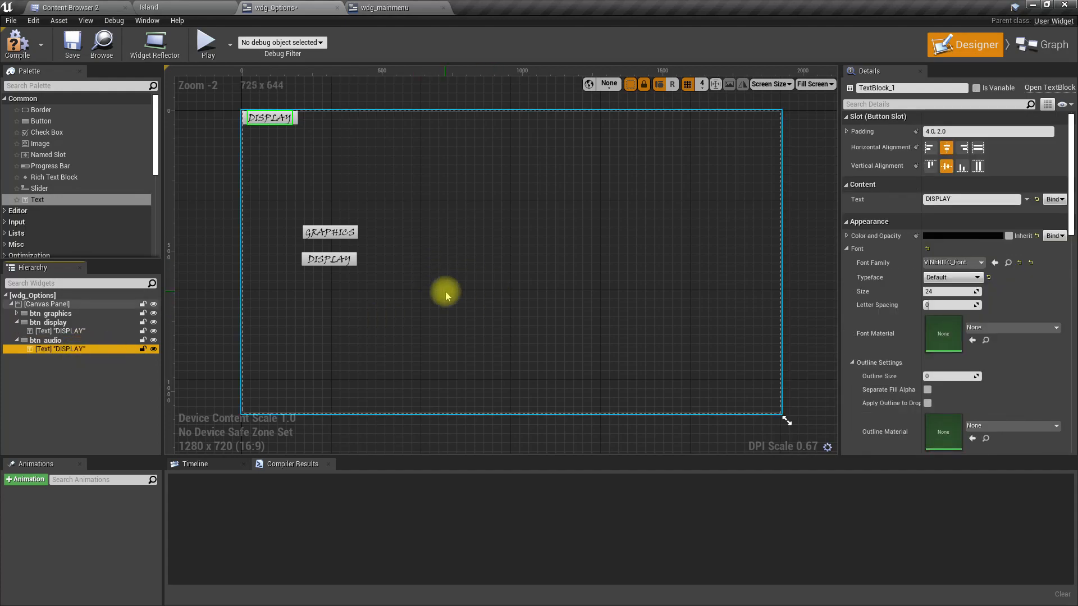
left_click(987, 200)
type("audio")
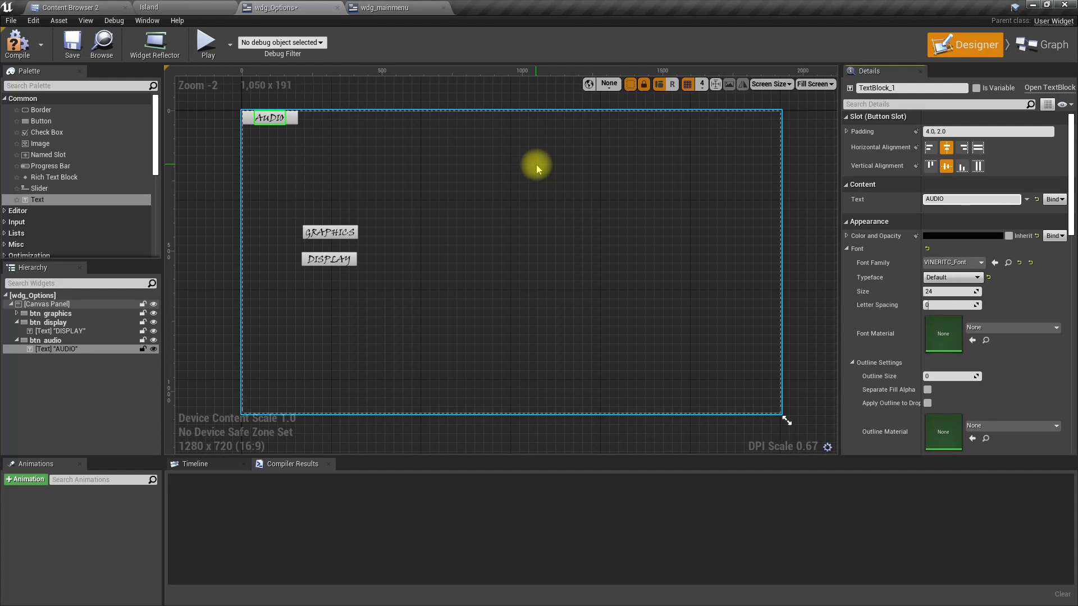
left_click(294, 119)
left_click_drag(296, 124, 357, 293)
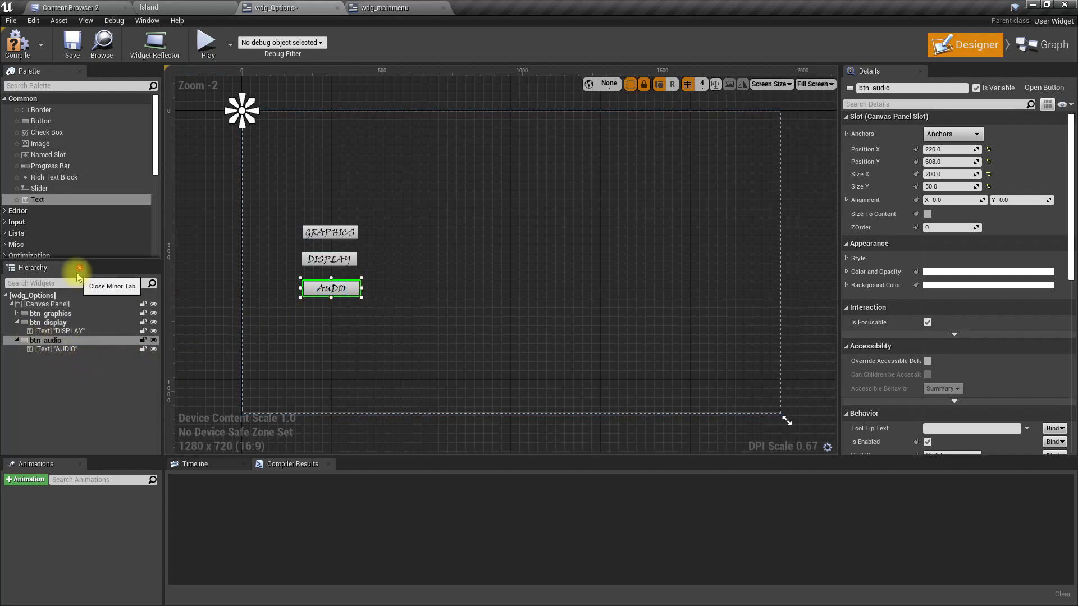
Step: Duplicate the btn_audio button and rename the copy as btn_gameplay
right_click(63, 342)
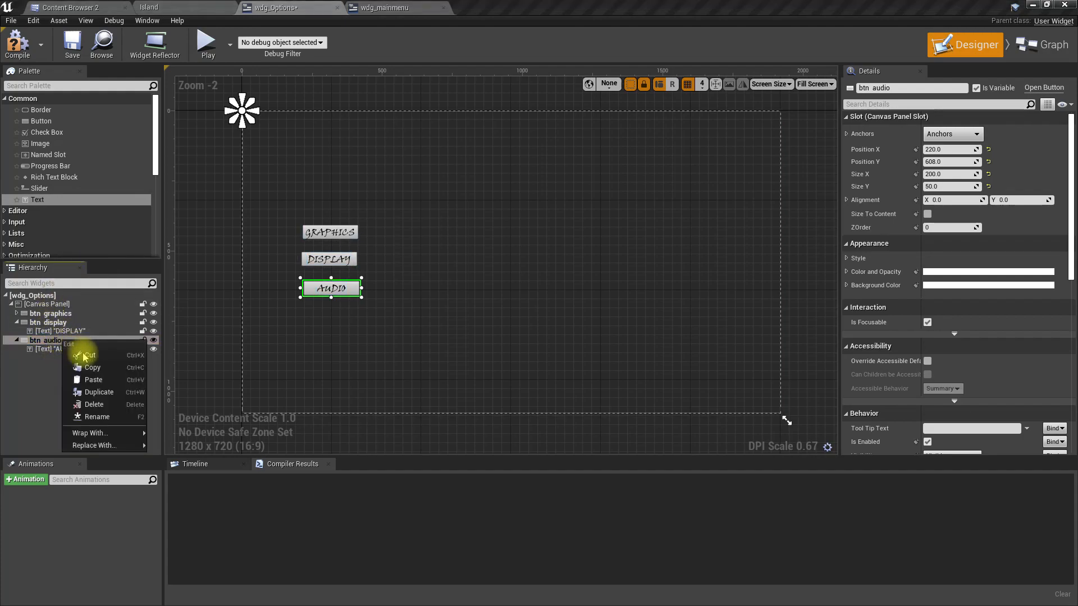
left_click(99, 393)
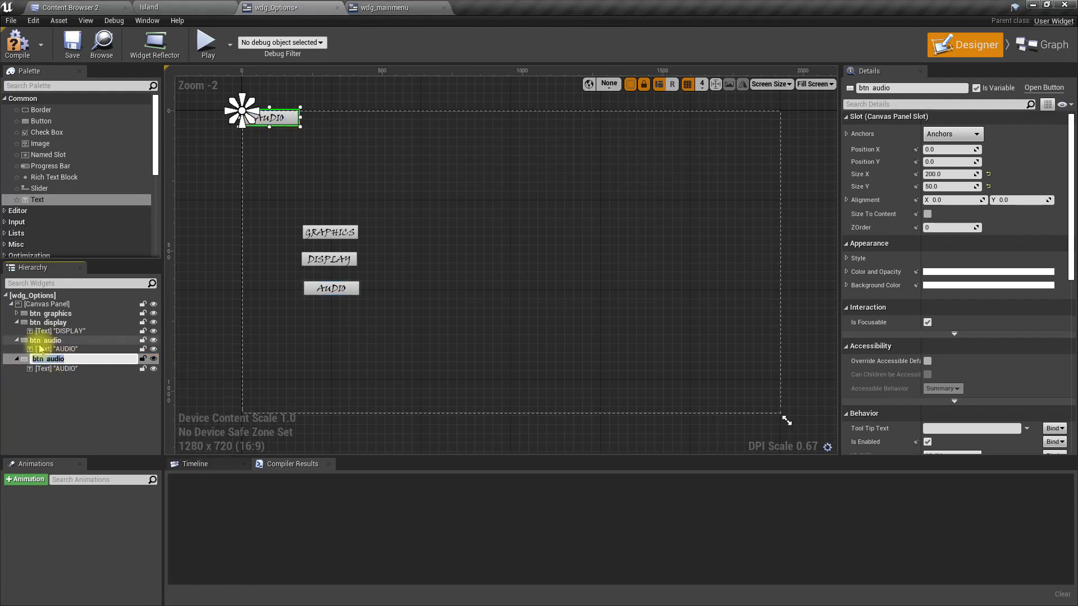
key("F2")
type("B")
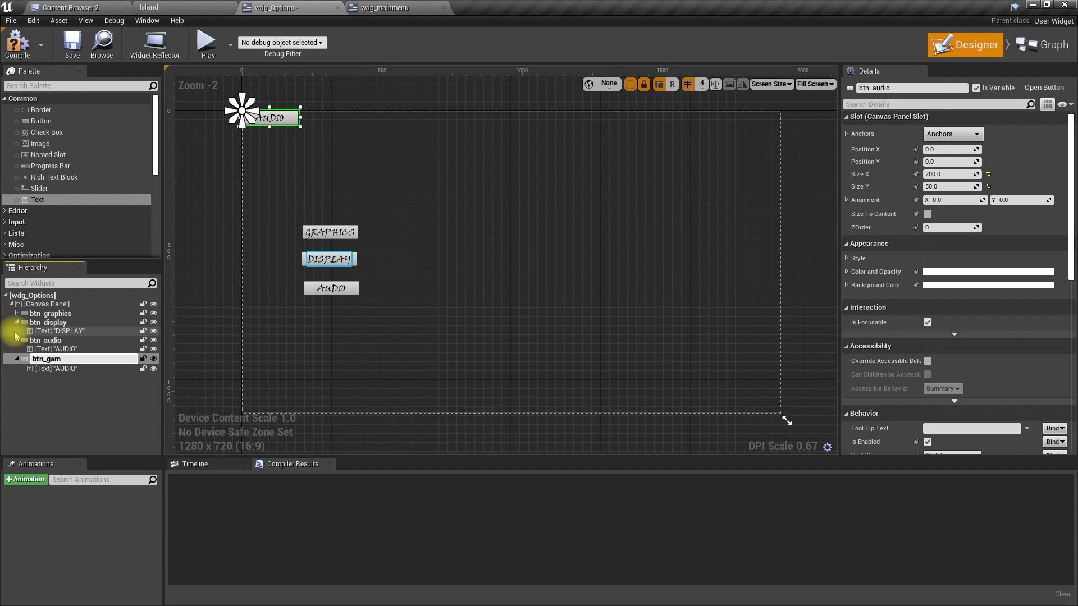
type("tn_gameplay")
key("Return")
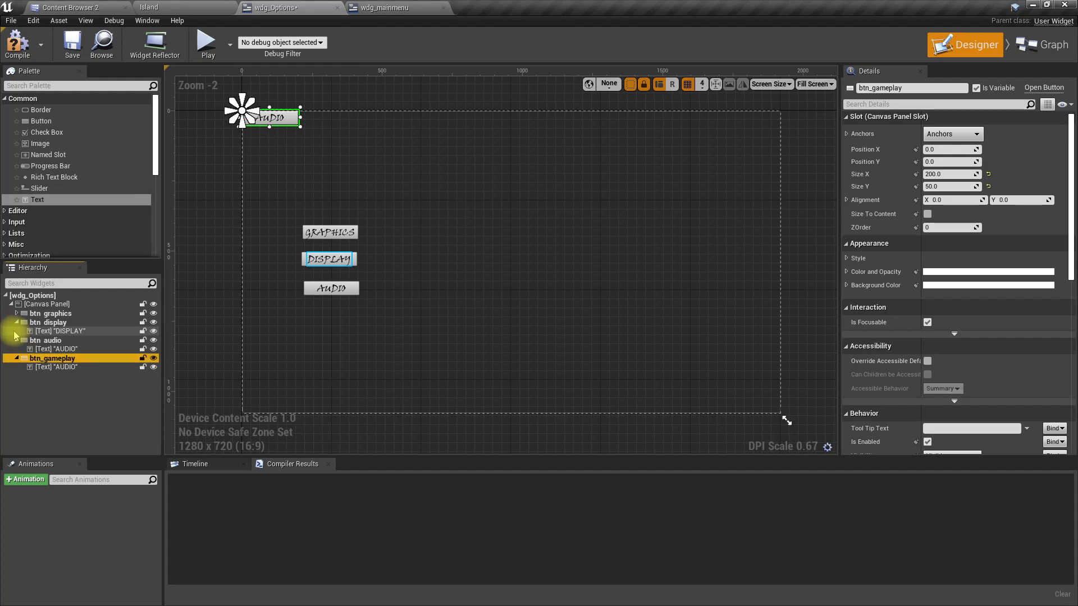
Step: Change btn_gameplay's label to GAMEPLAY and place the button below AUDIO at about X 220, Y 720
left_click(62, 367)
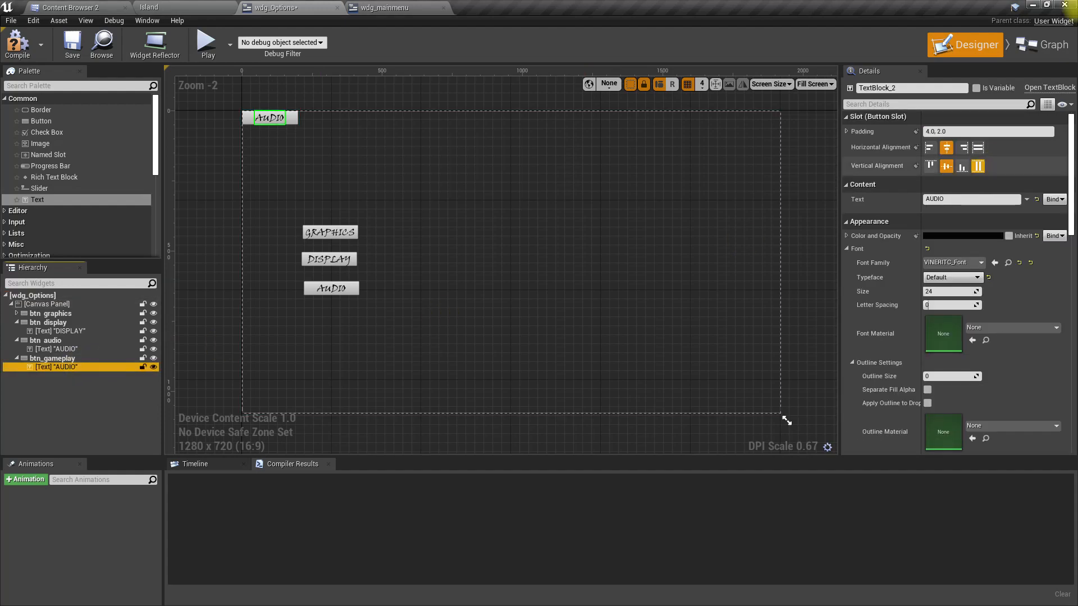
left_click(957, 200)
type("GAMEPLAY")
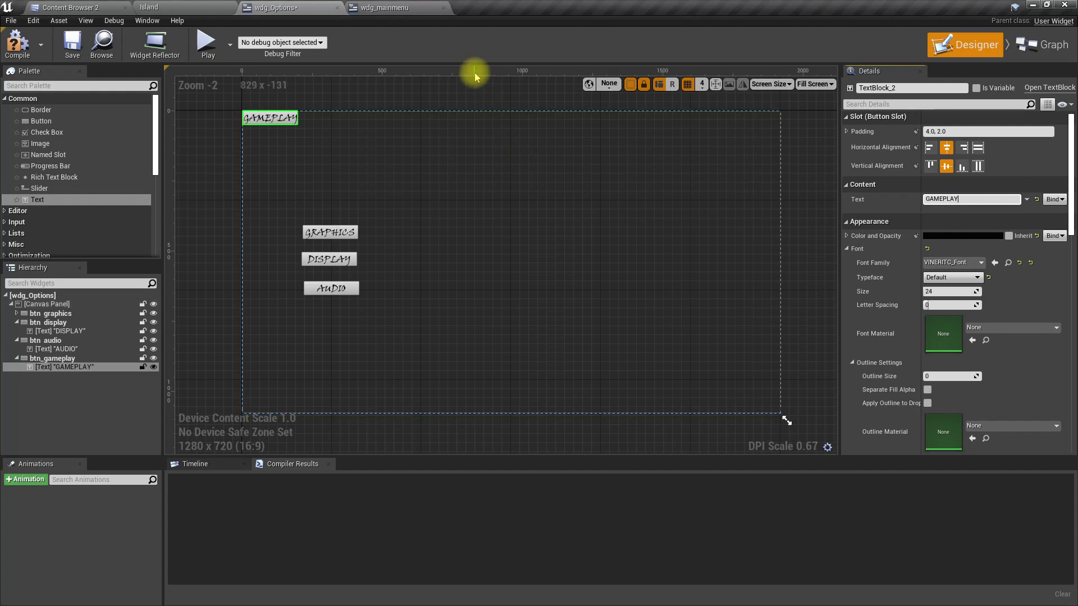
left_click(110, 358)
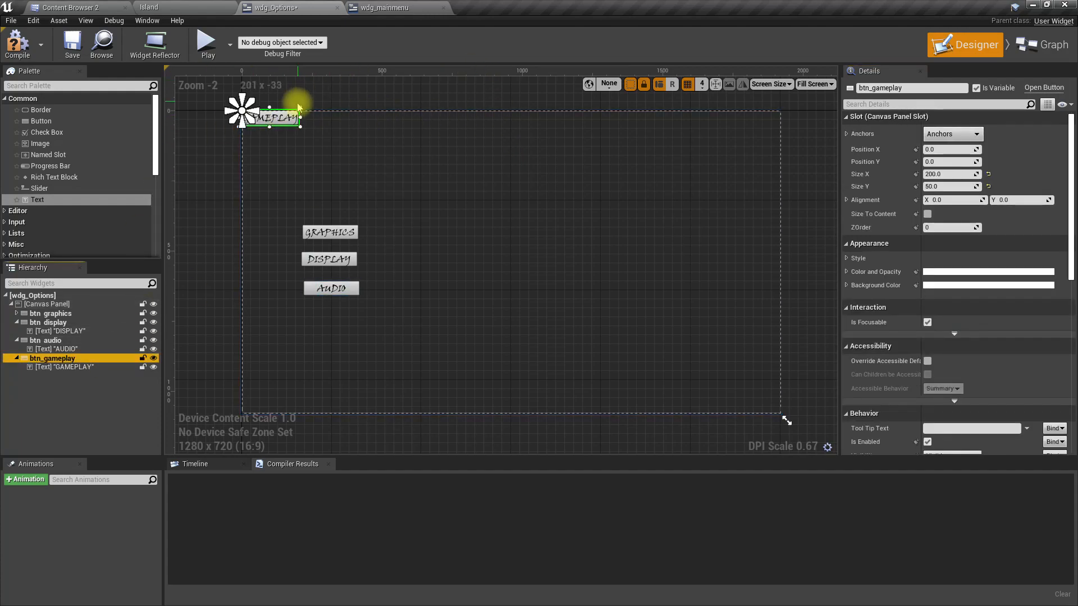
left_click_drag(296, 118, 357, 320)
Step: Collapse the btn_display, btn_audio and btn_gameplay entries in the widget hierarchy
left_click(17, 322)
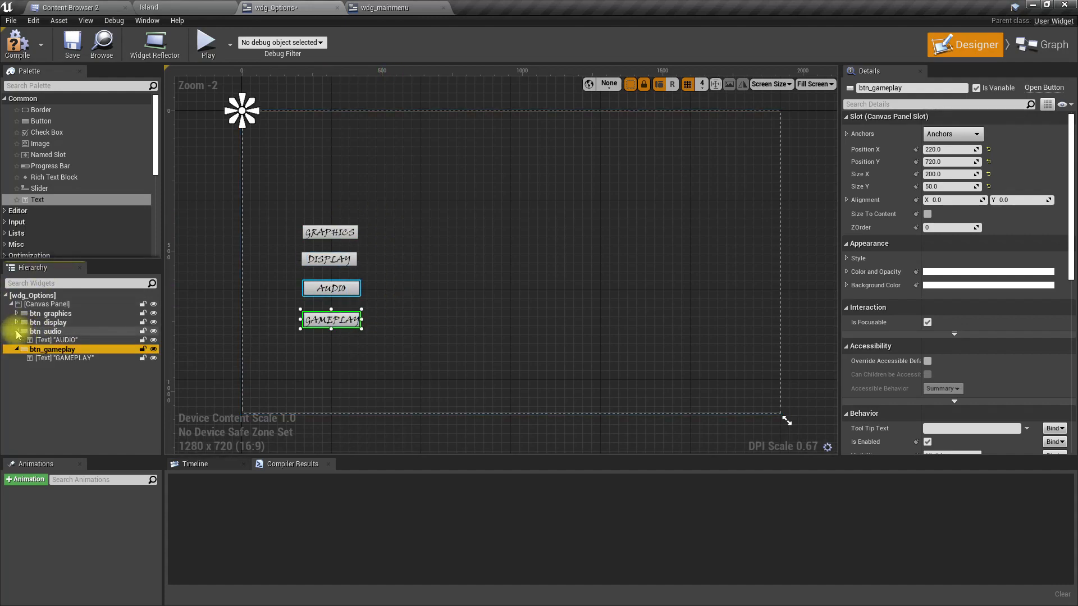
left_click(16, 332)
left_click(16, 340)
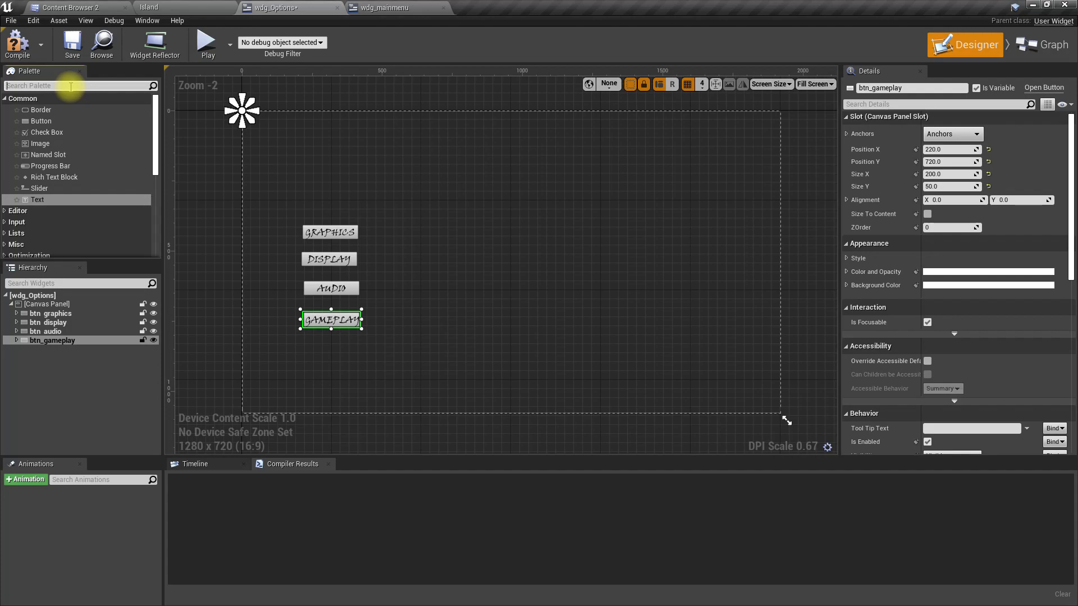
Step: Add a Vertical Box to the Canvas Panel and enlarge it to about 615 by 905 so it surrounds the four buttons
type("VER")
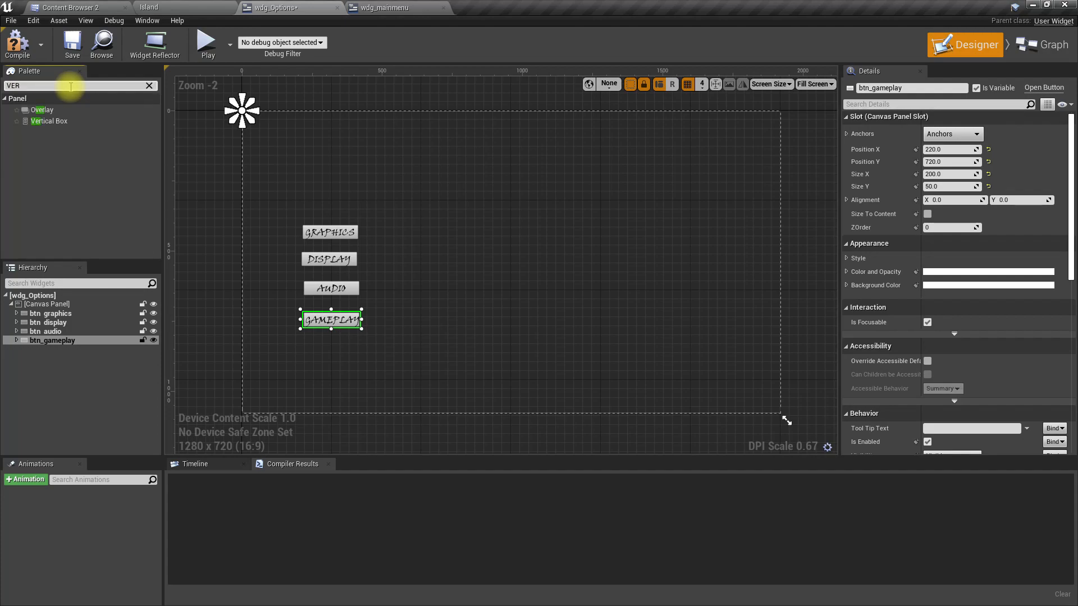
left_click_drag(39, 121, 67, 310)
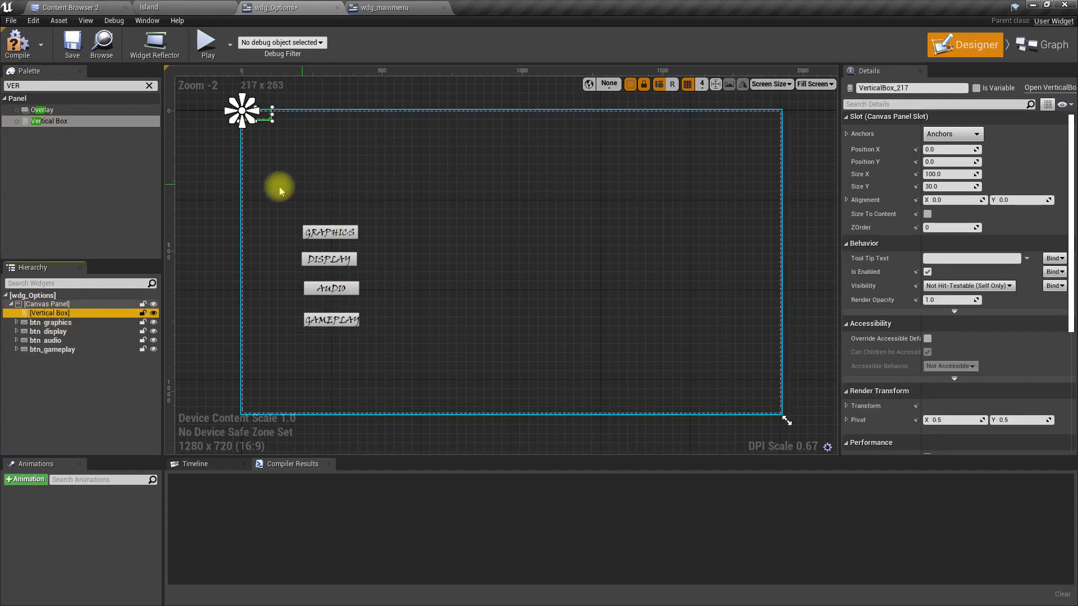
left_click(933, 134)
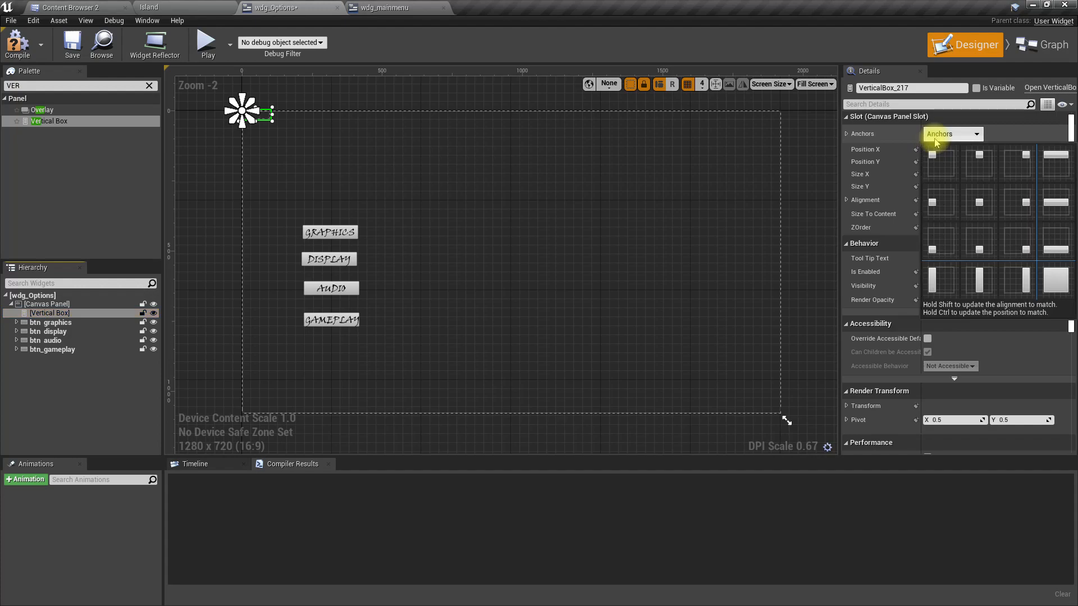
left_click_drag(272, 120, 416, 366)
Step: Set the Vertical Box's anchors to the preset at the centre of the canvas
left_click(950, 135)
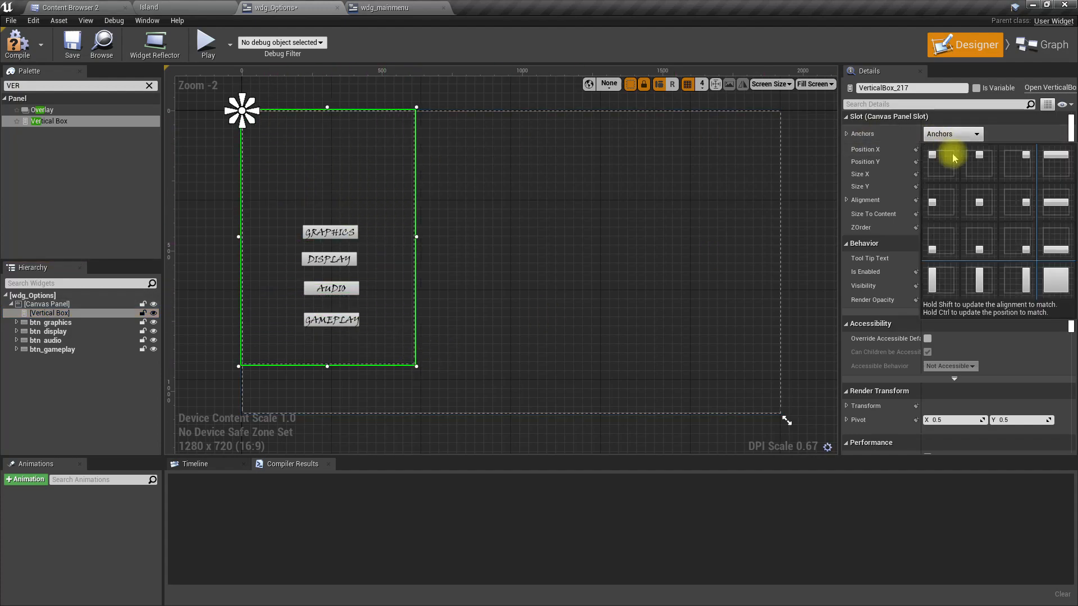
left_click(1056, 275)
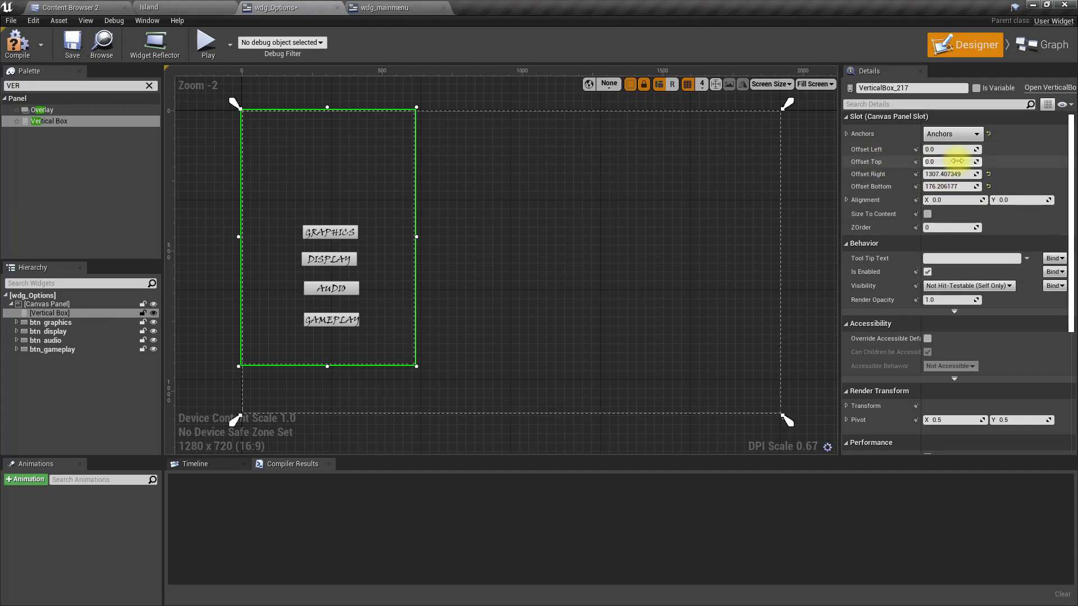
left_click(955, 149)
left_click(956, 135)
left_click(966, 215)
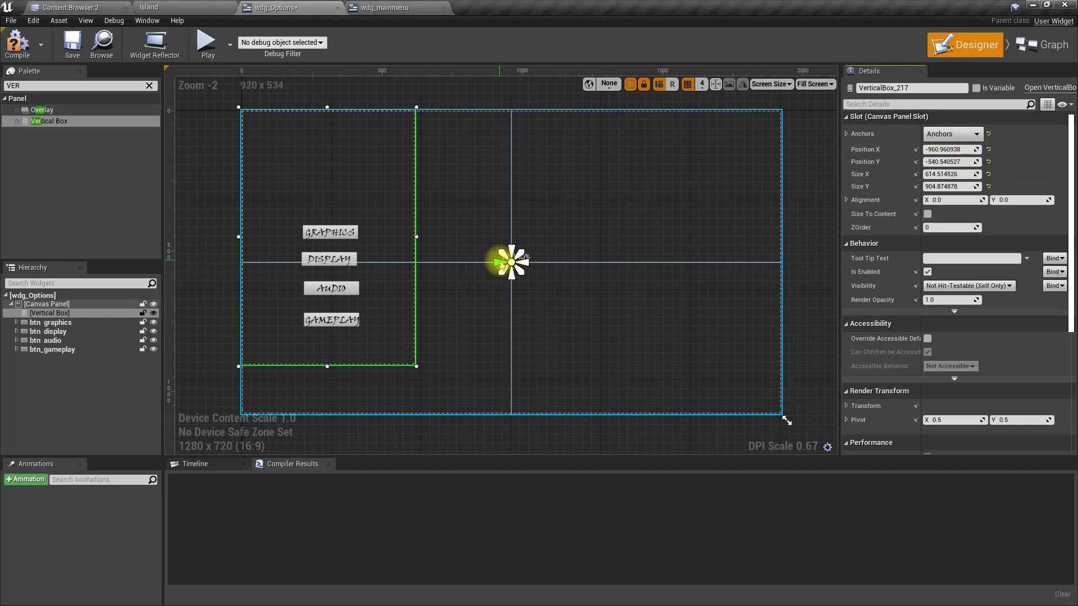
Step: Spread the Vertical Box's anchors into a rectangle around the four buttons, starting about 8.5% from the canvas's left edge
left_click_drag(503, 260, 287, 167)
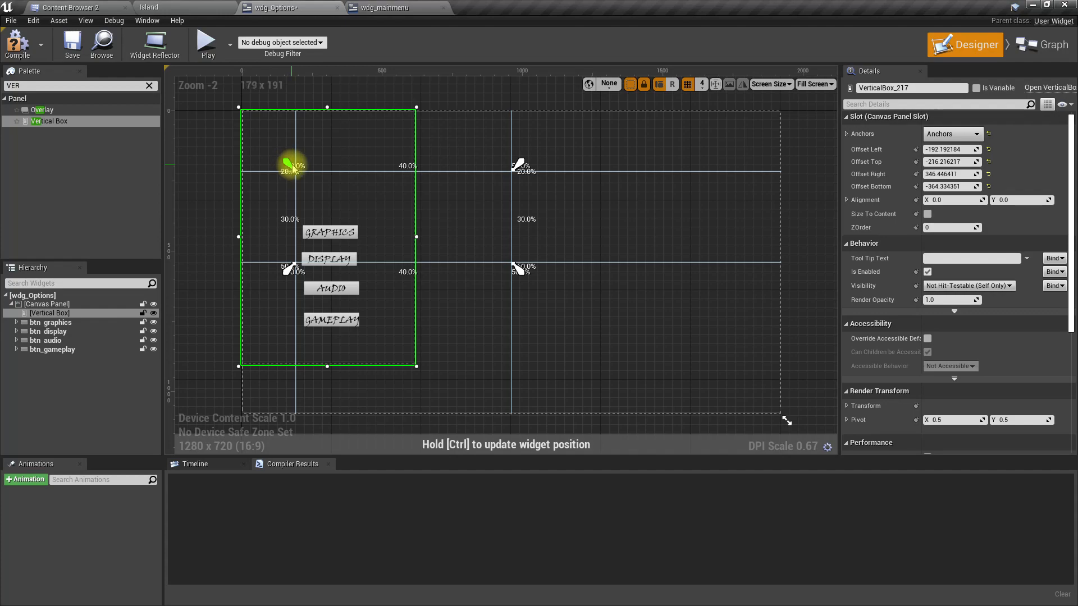
left_click_drag(292, 172, 273, 158)
left_click_drag(274, 269, 273, 291)
left_click(957, 149)
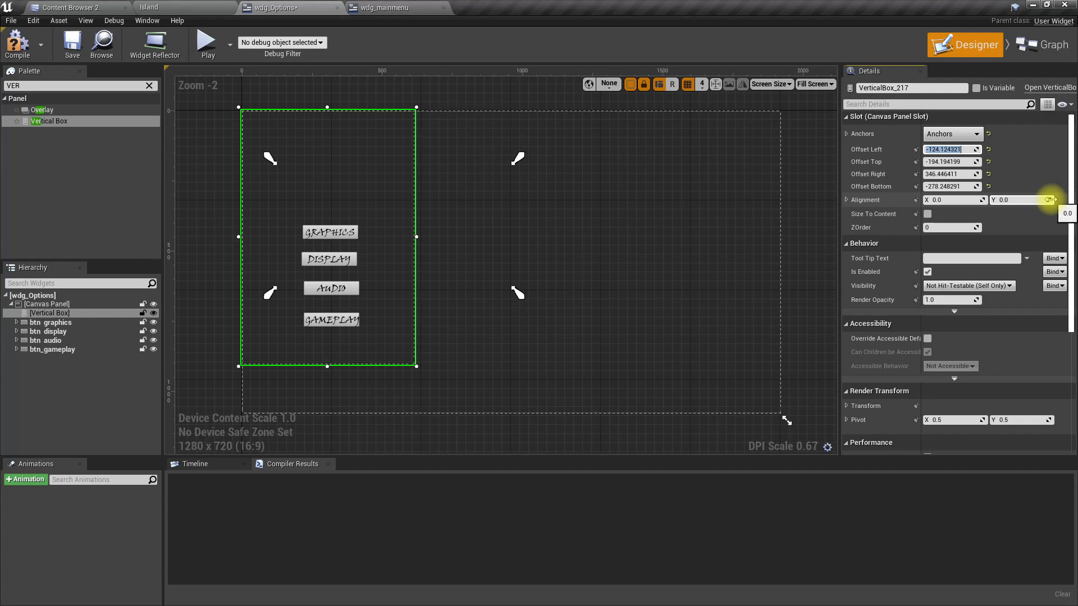
left_click_drag(261, 303, 280, 371)
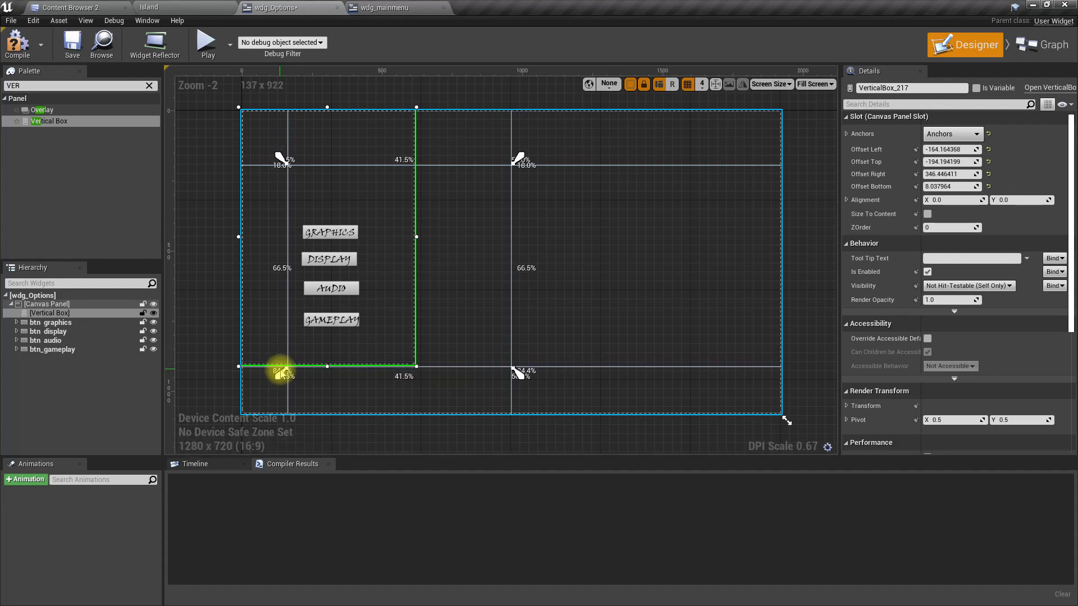
Step: Set the Vertical Box's left, top, right and bottom offsets to 0 so it fits its anchors
left_click(945, 149)
type("0")
key("Tab")
type("0")
key("Tab")
type("0")
key("Tab")
type("0")
key("Tab")
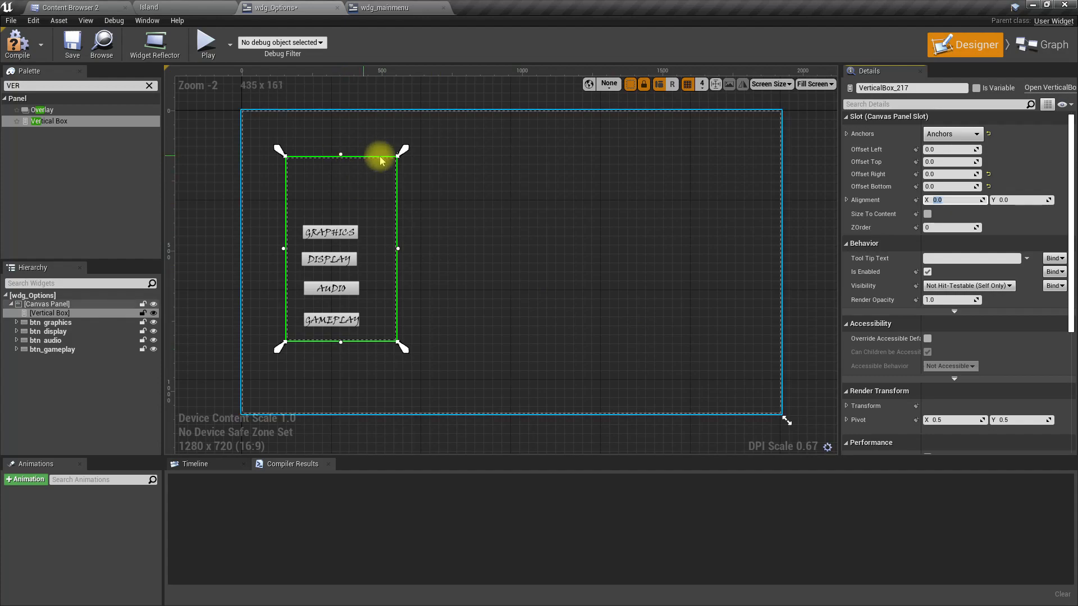
Step: Lower the Vertical Box's upper anchors to about 25% of the canvas height and set its top and right offsets to 0
left_click_drag(405, 151, 407, 196)
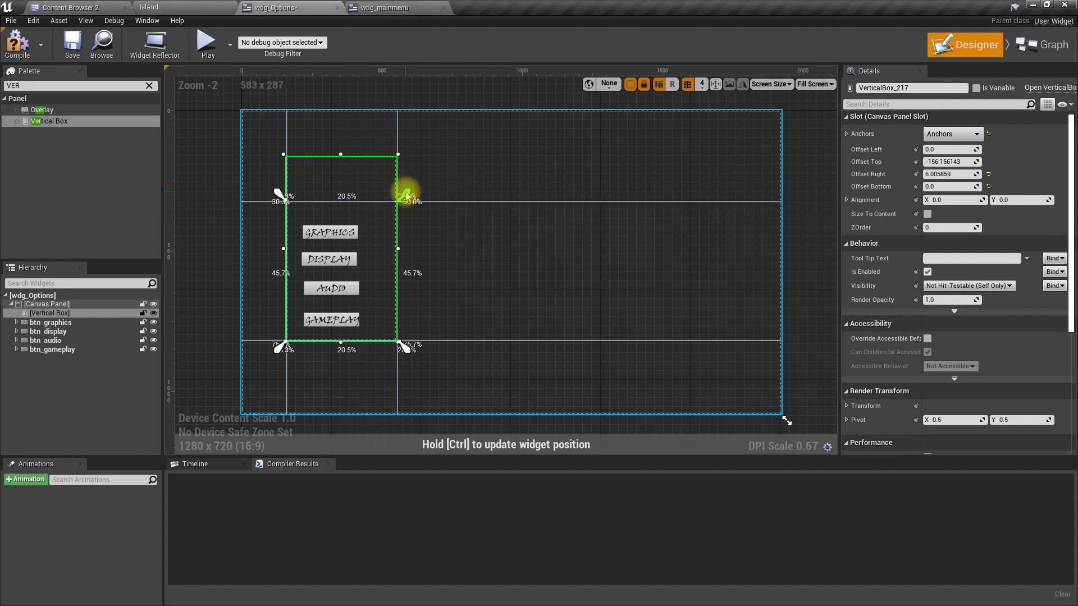
left_click_drag(407, 196, 407, 180)
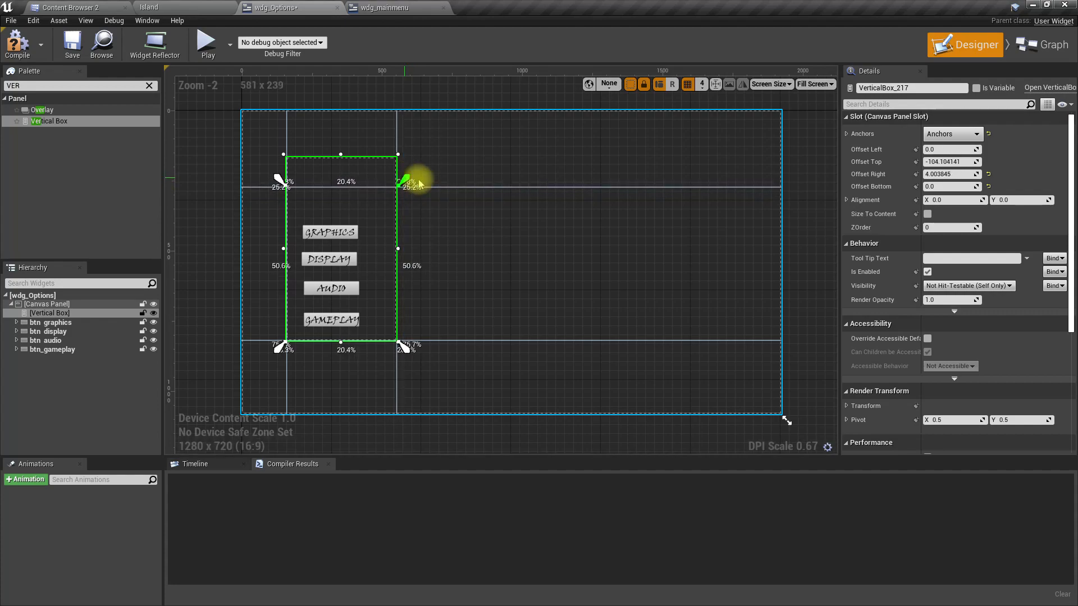
left_click(958, 161)
type("0")
key("Tab")
type("0")
key("Return")
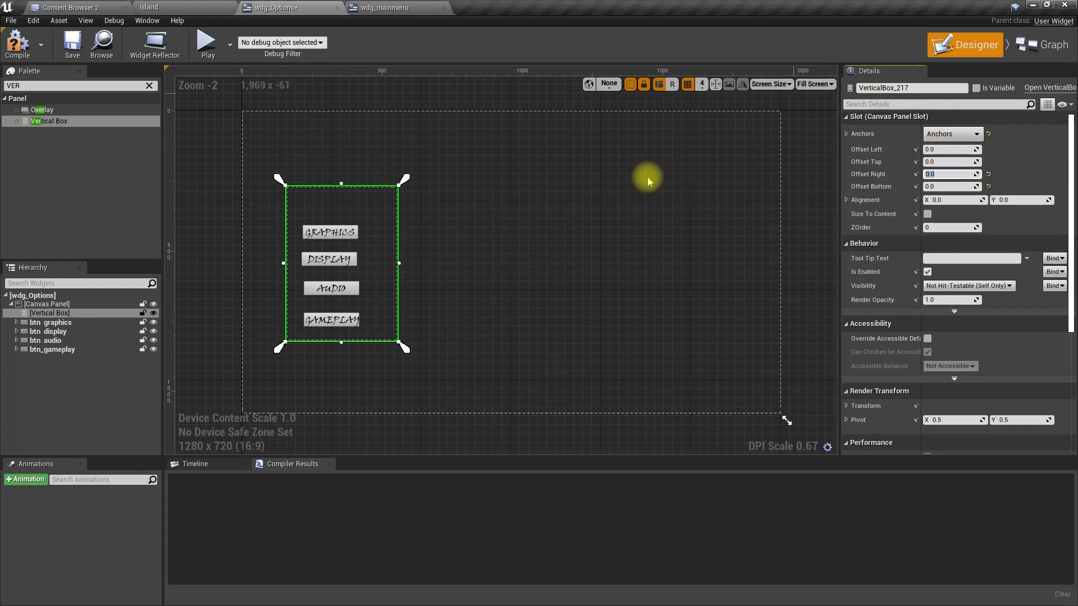
Step: Move btn_graphics, btn_display, btn_audio and btn_gameplay into the Vertical Box in the widget hierarchy
left_click(62, 323)
left_click(60, 351)
left_click(61, 323)
left_click(59, 350, "shift")
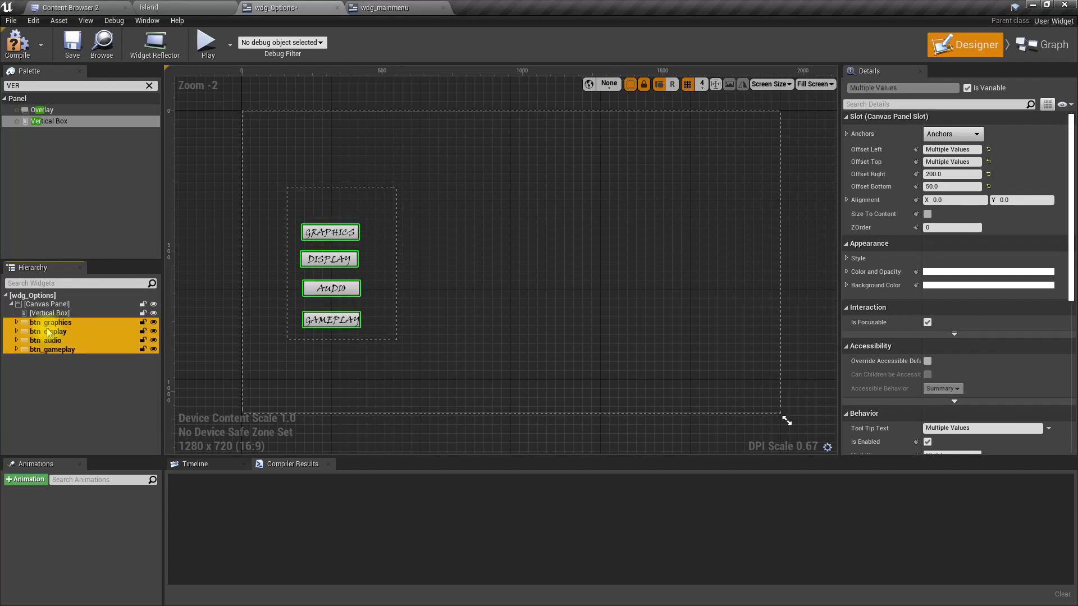
left_click_drag(45, 331, 85, 319)
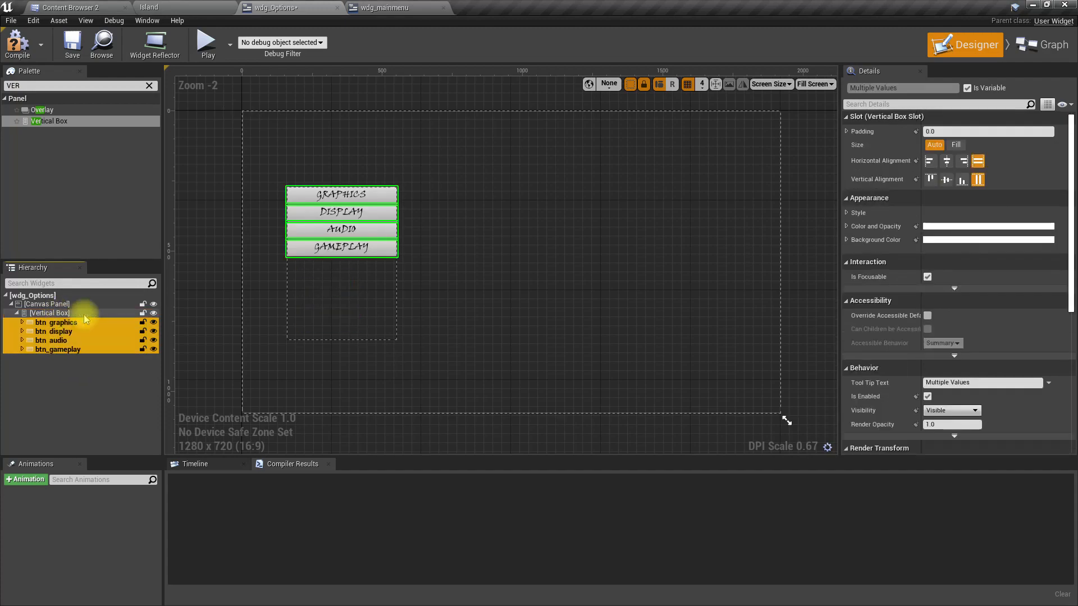
left_click(93, 313)
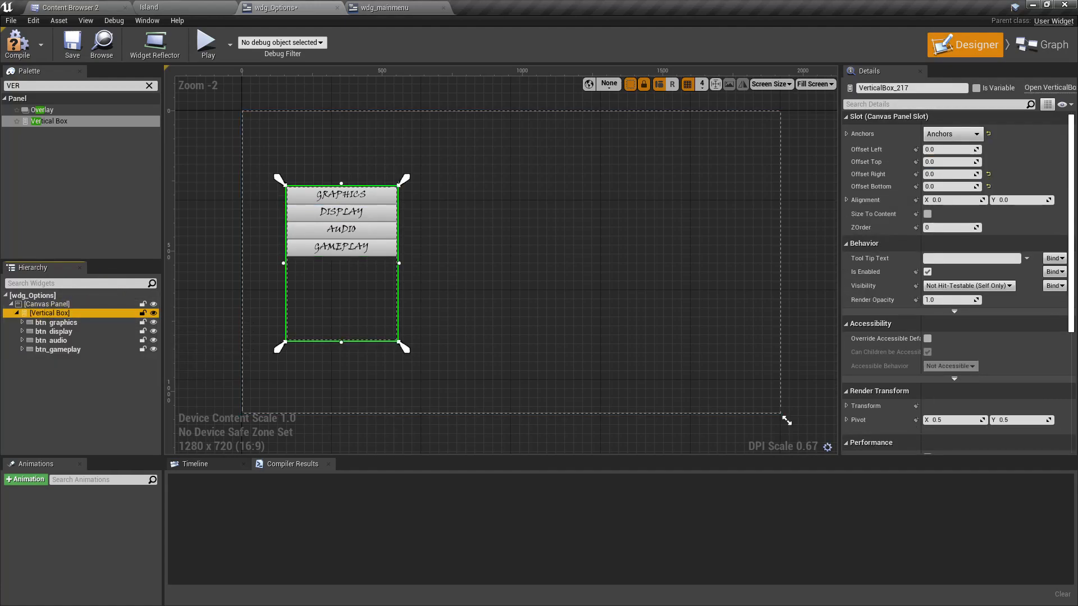
Step: Set the bottom padding of all four buttons in the Vertical Box to 20
left_click(56, 322)
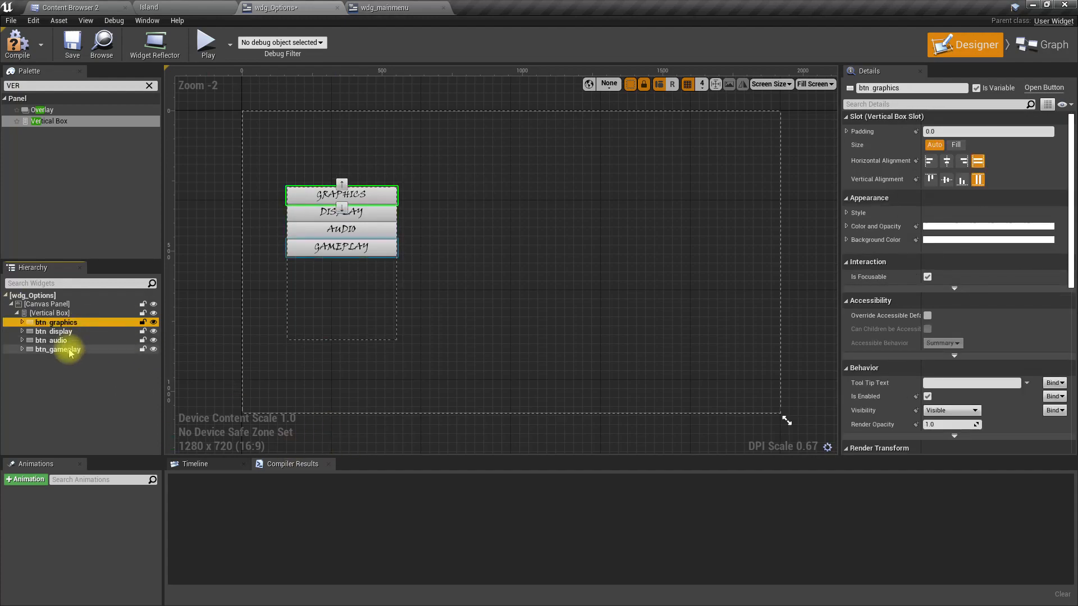
left_click(71, 349, "shift")
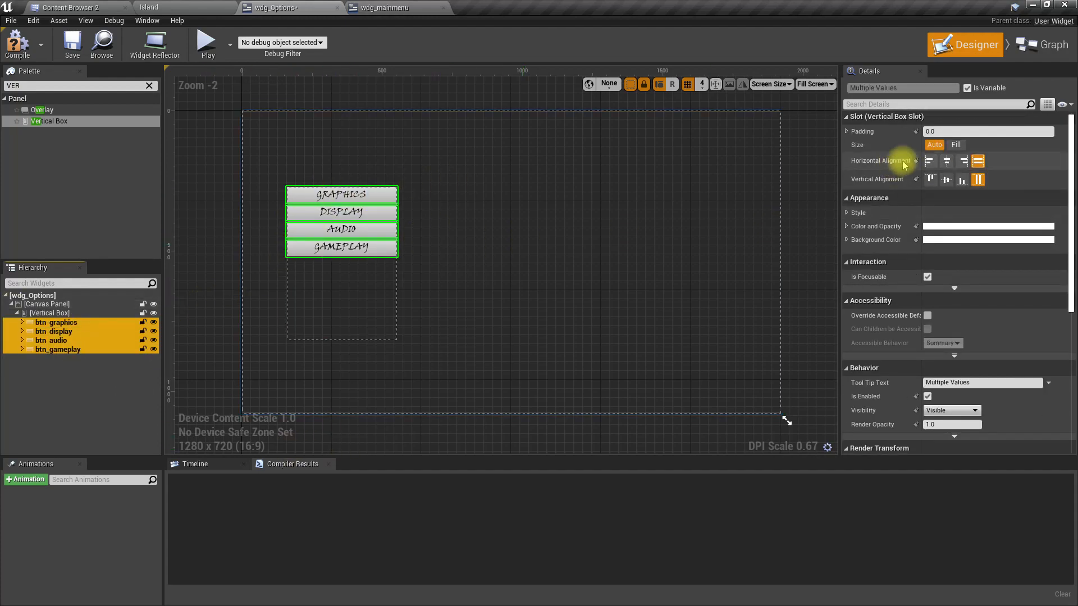
left_click(847, 131)
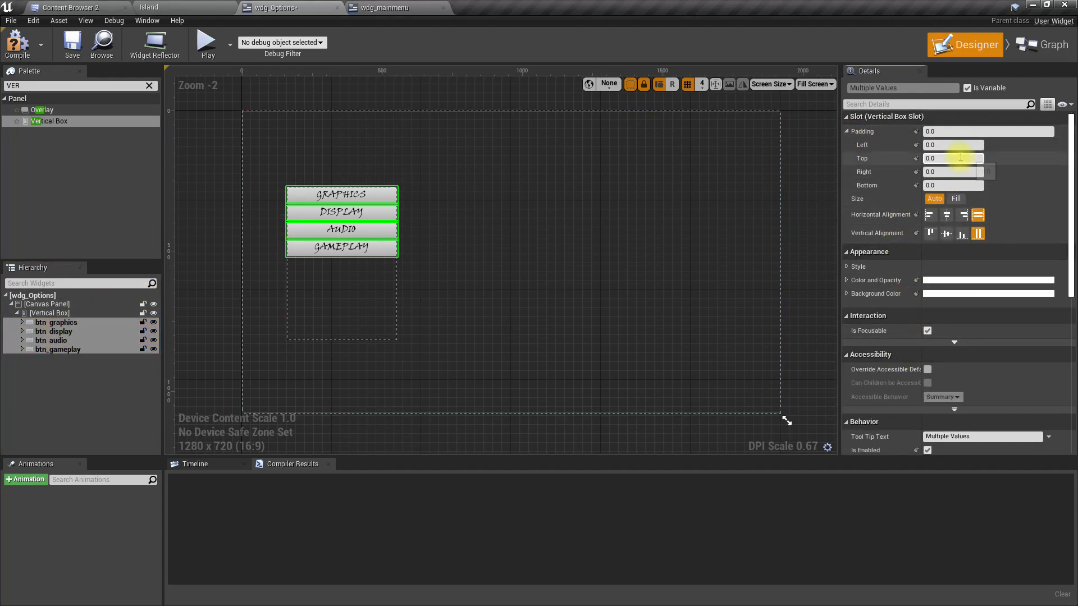
left_click(964, 187)
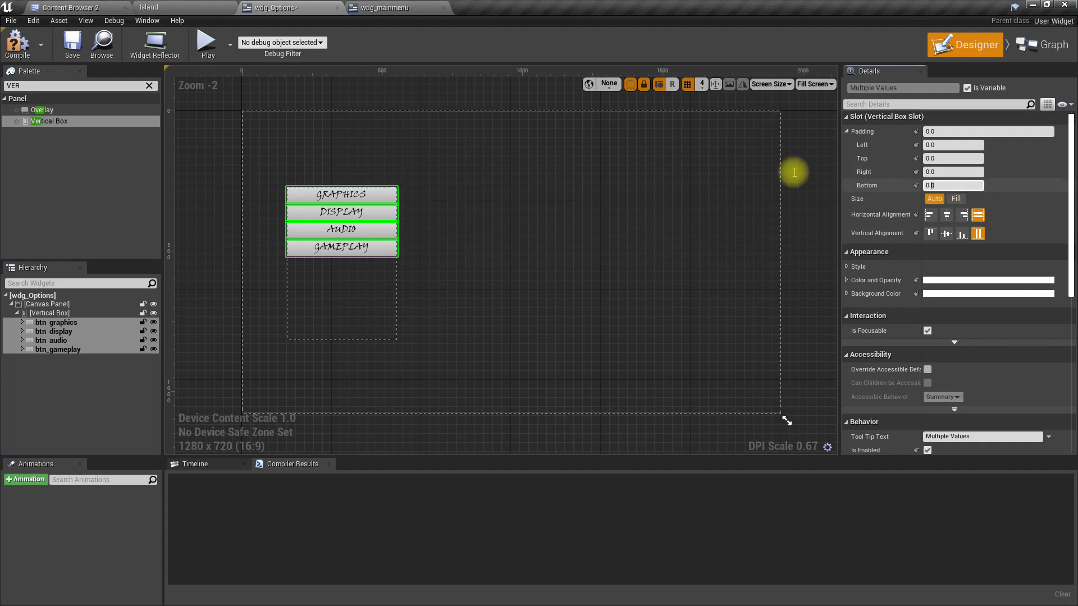
type("10")
key("Return")
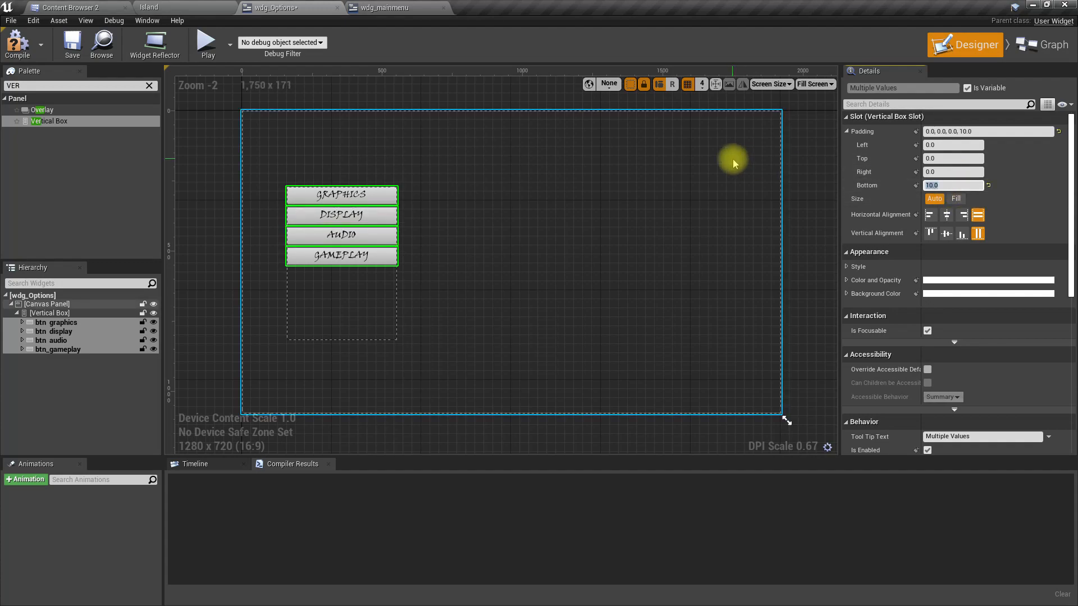
type("20")
key("Return")
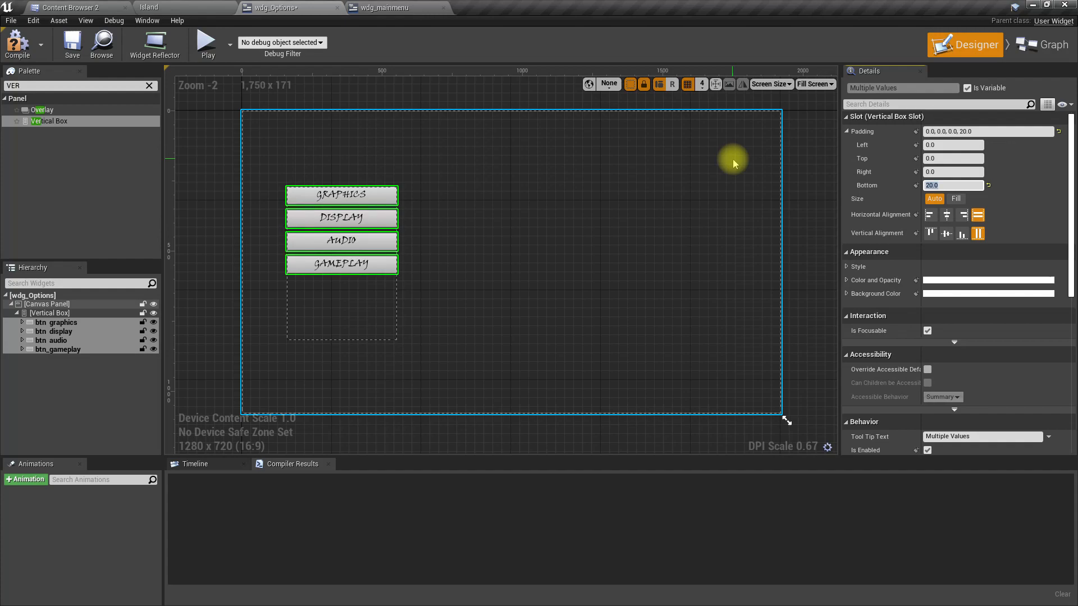
left_click(508, 304)
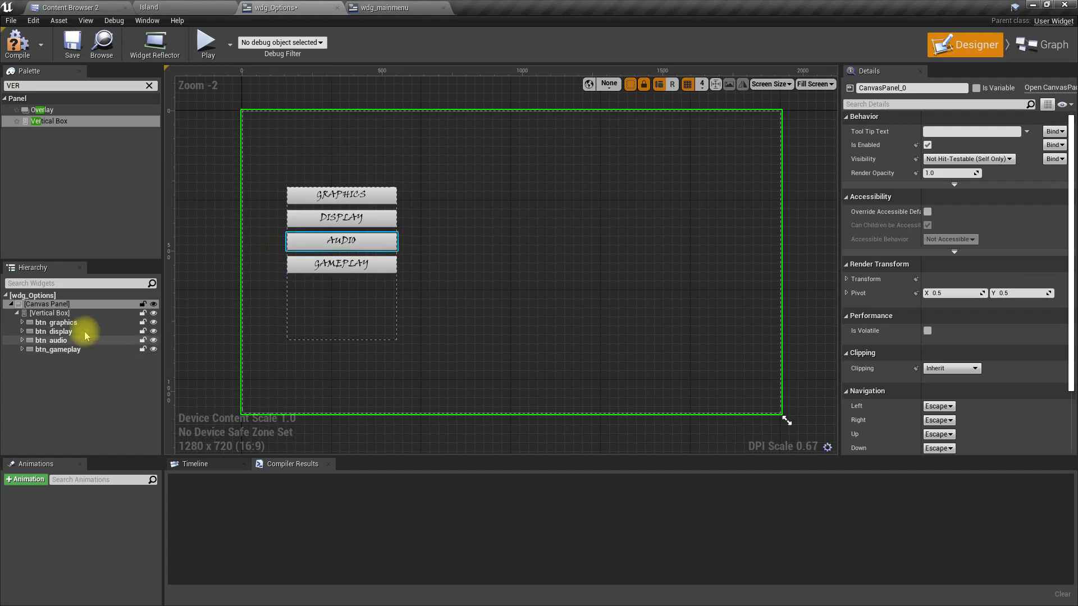
Step: Expand the btn_graphics, btn_display, btn_audio and btn_gameplay entries in the hierarchy to reach their text labels
left_click(22, 323)
left_click(21, 340)
left_click(21, 358)
left_click(22, 376)
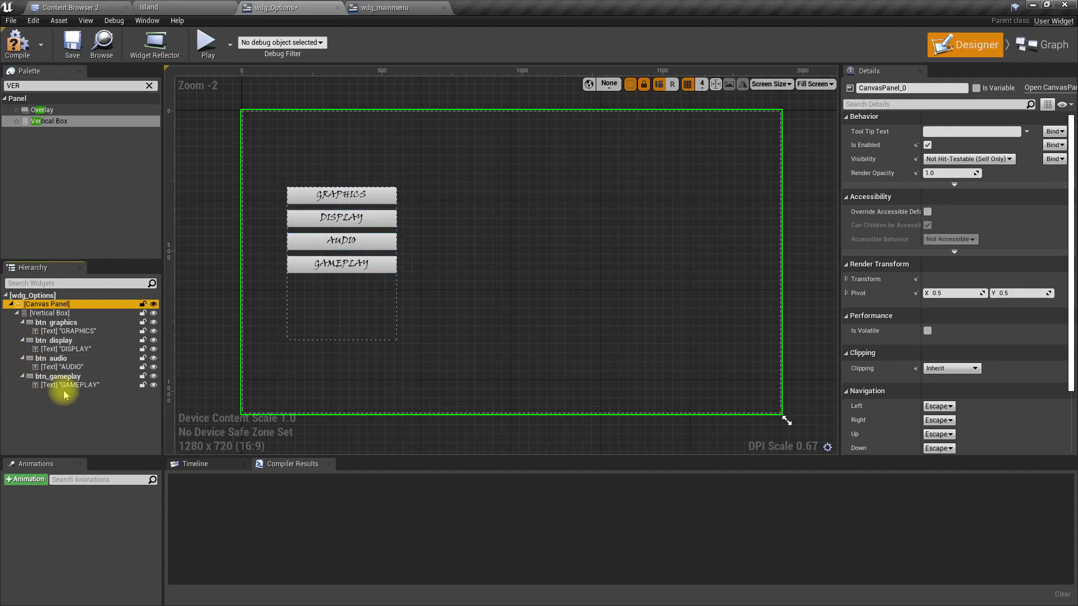
Step: Set the font outline size of the GRAPHICS, DISPLAY, AUDIO and GAMEPLAY text labels to 1
left_click(65, 385)
left_click(61, 367, "ctrl")
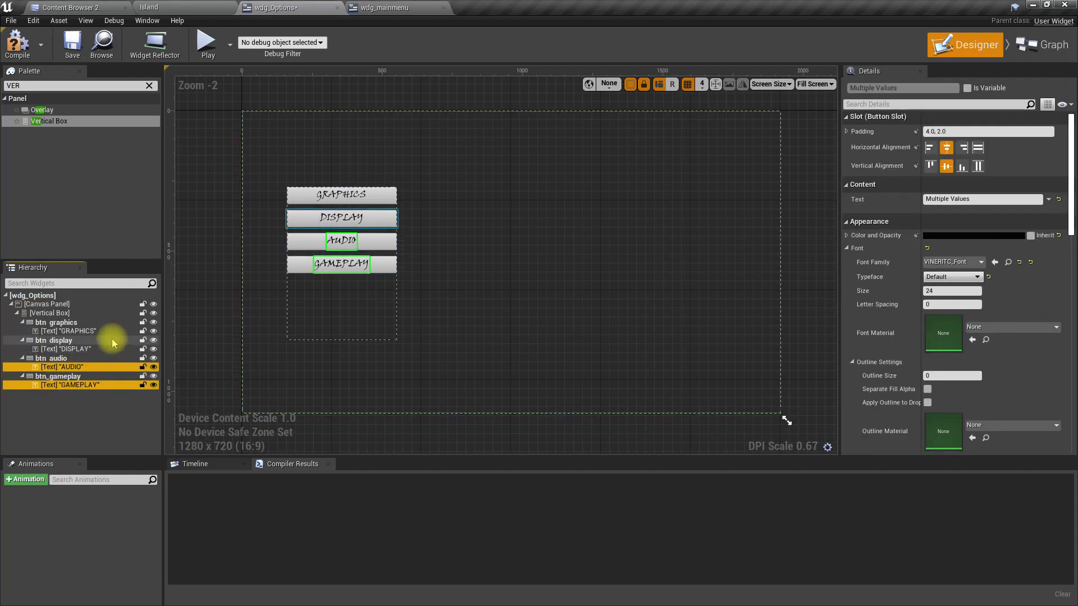
left_click(66, 349, "ctrl")
left_click(68, 332, "ctrl")
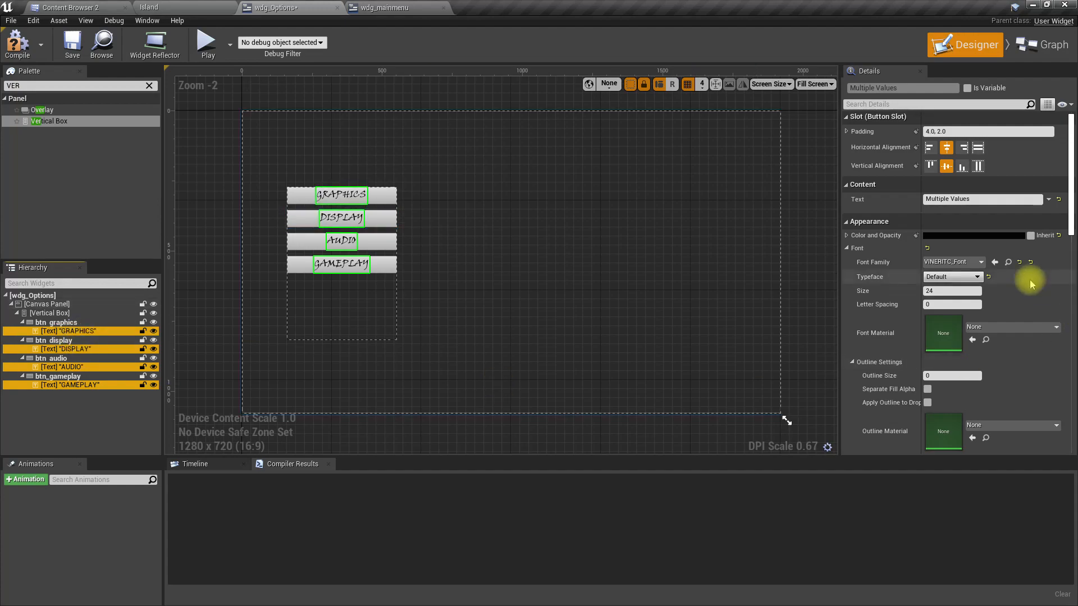
left_click(964, 276)
left_click(963, 278)
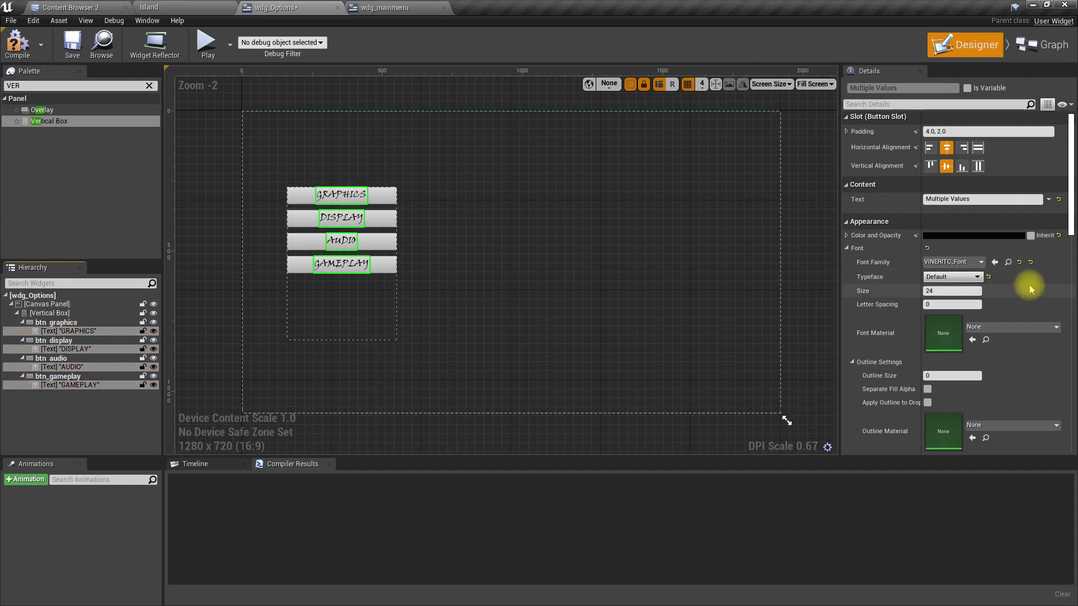
left_click(953, 377)
key("Return")
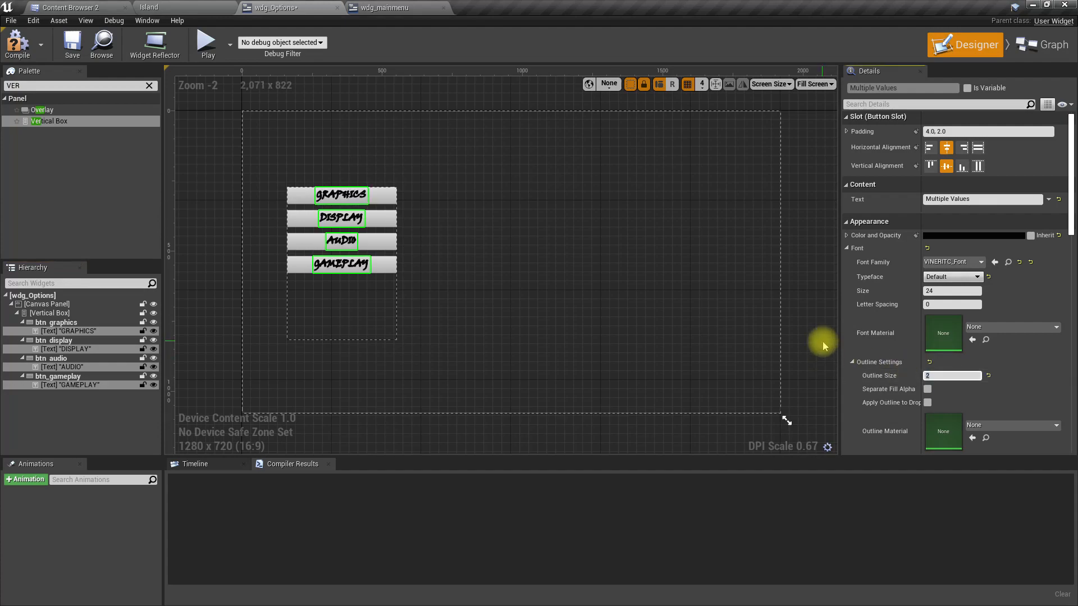
type("1")
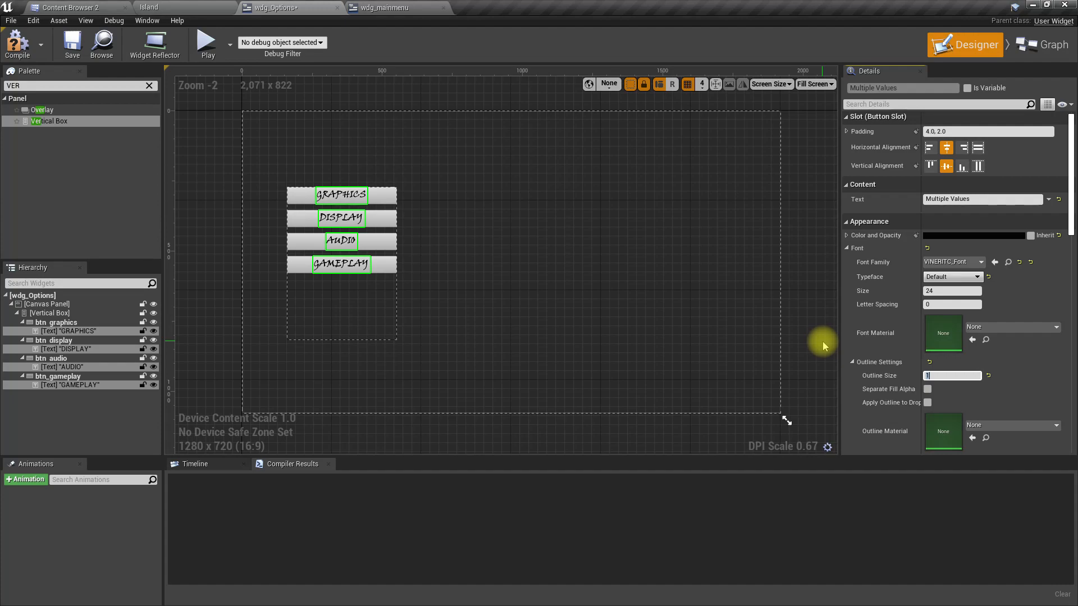
type("3")
type("1")
type("0")
key("Return")
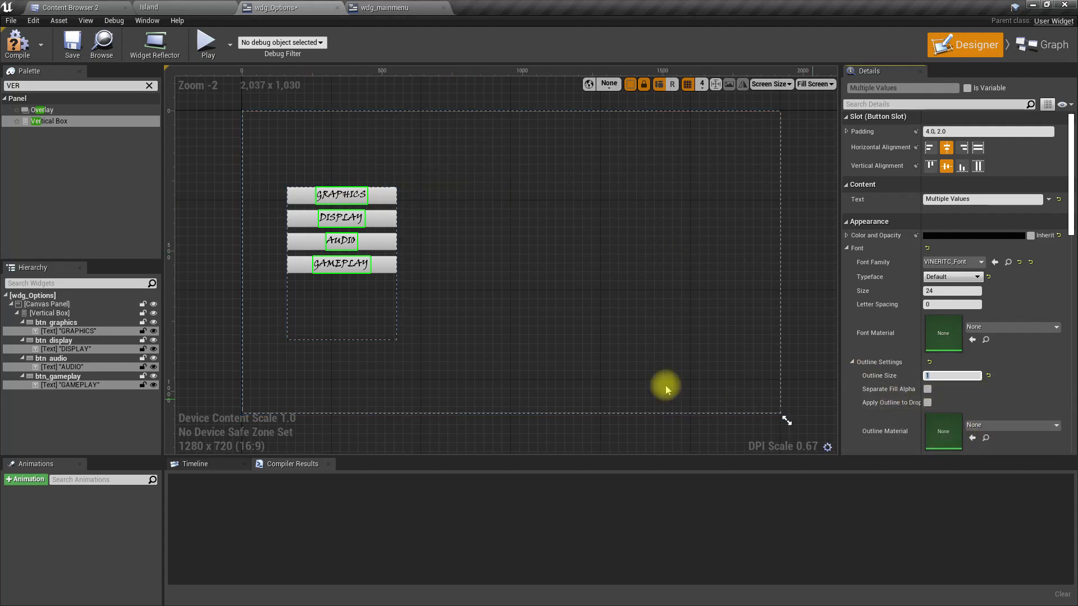
scroll(362, 261, "up", 4)
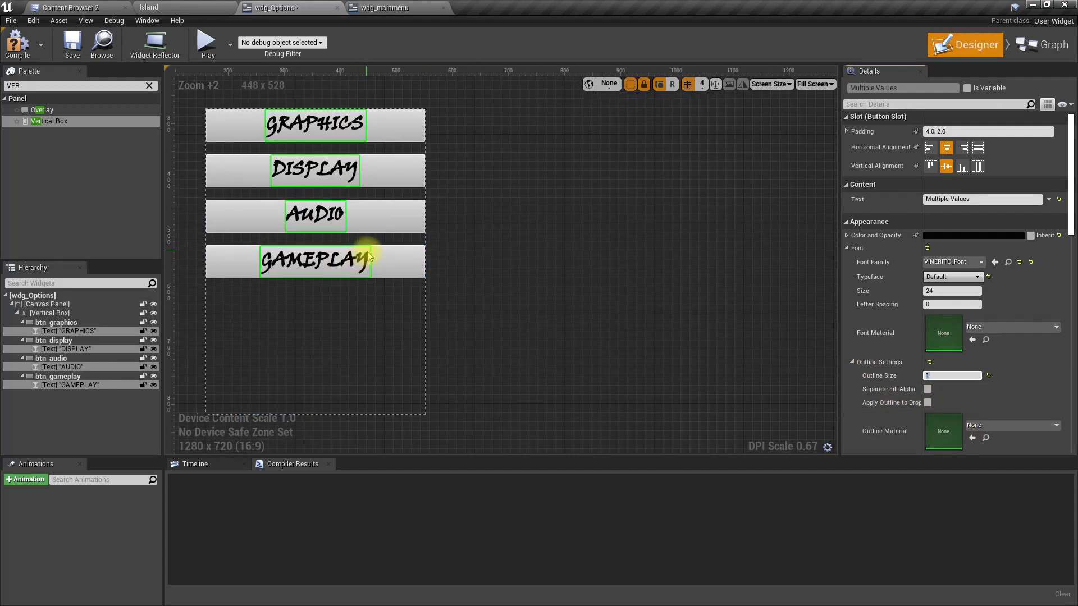
scroll(367, 260, "down", 4)
scroll(436, 238, "up", 1)
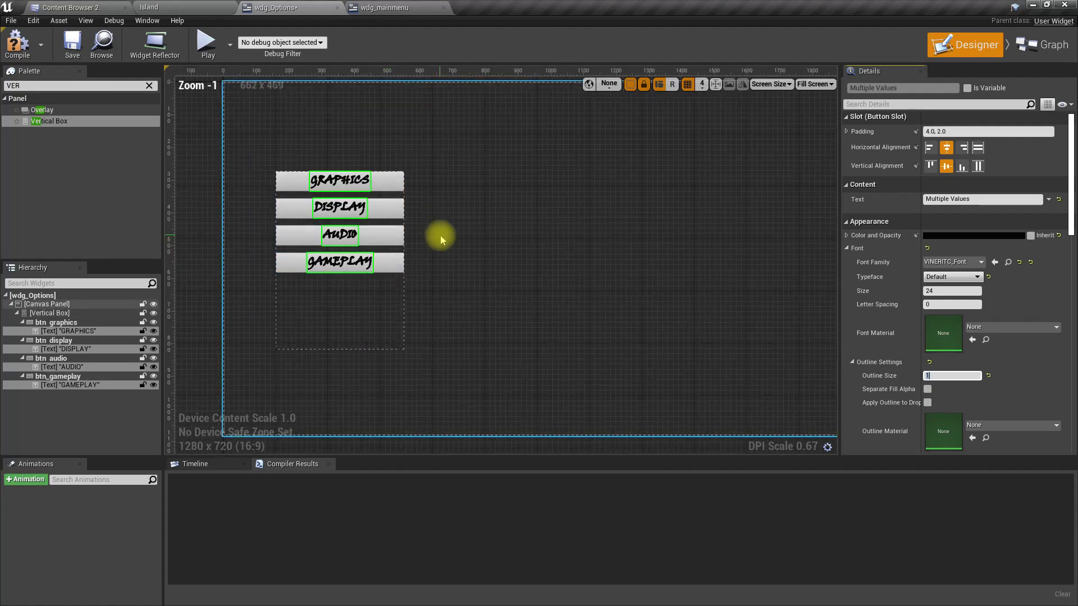
scroll(502, 241, "down", 1)
left_click(501, 238)
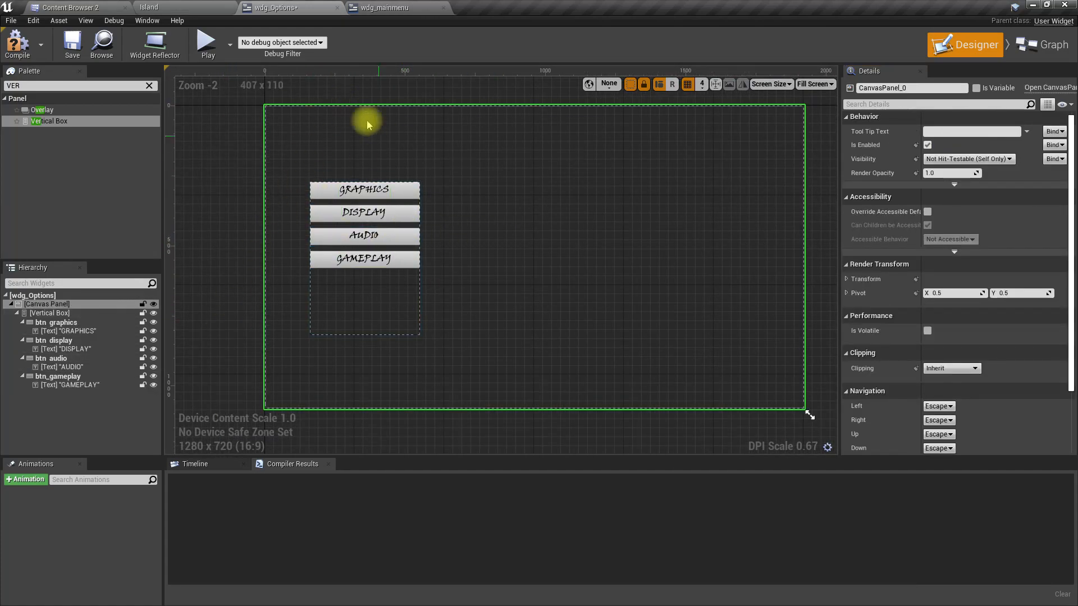
Step: Clear the widget palette search and select the Vertical Box on the canvas
left_click(149, 85)
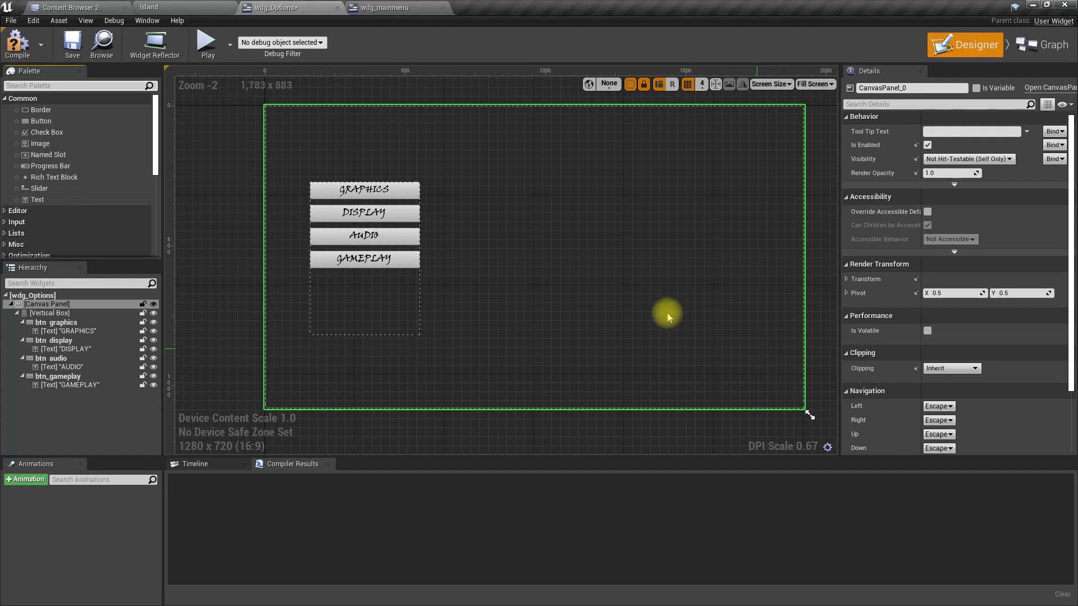
left_click(370, 310)
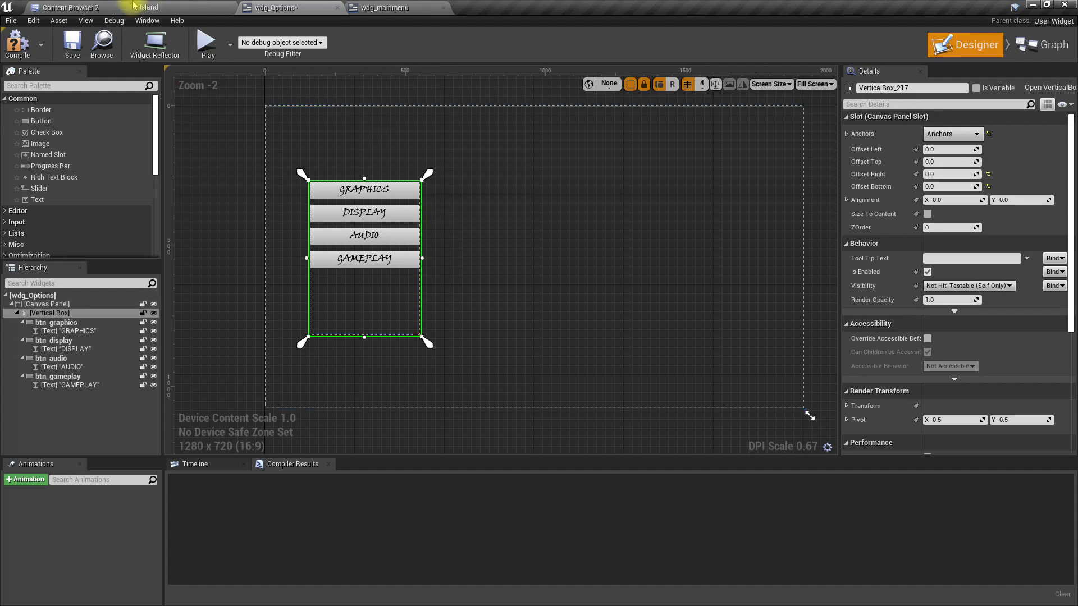
Step: Save and compile the wdg_Options widget
left_click(104, 7)
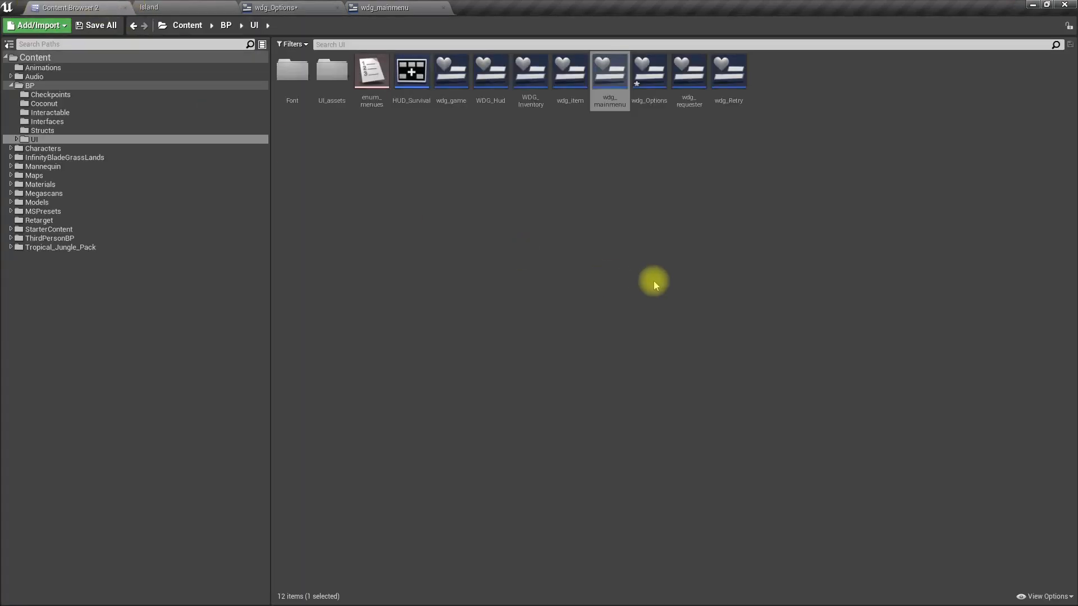
left_click(275, 7)
key("ctrl+s")
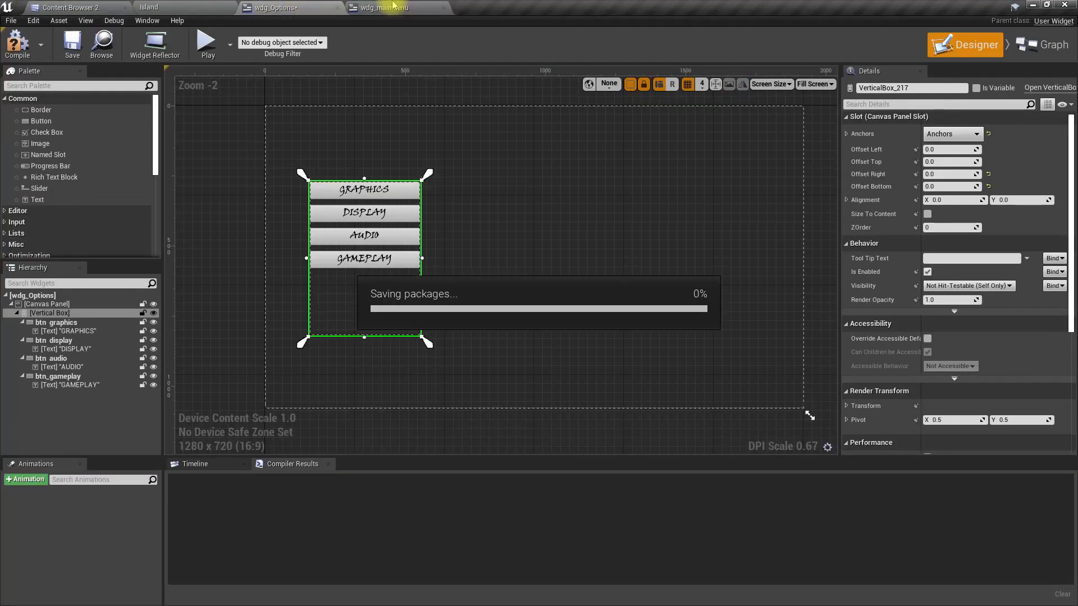
left_click(17, 43)
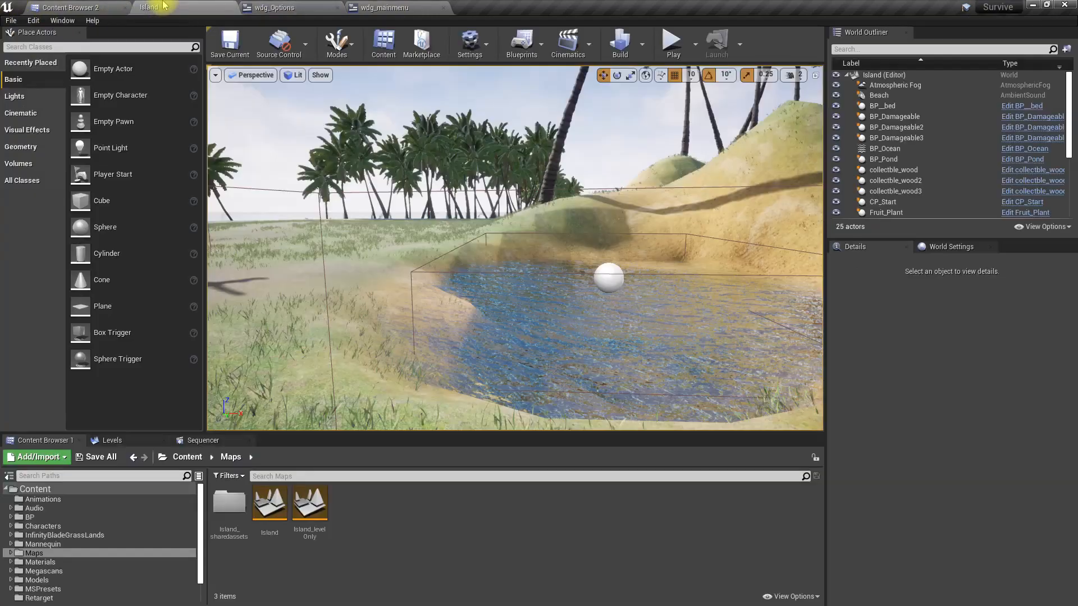
left_click(156, 6)
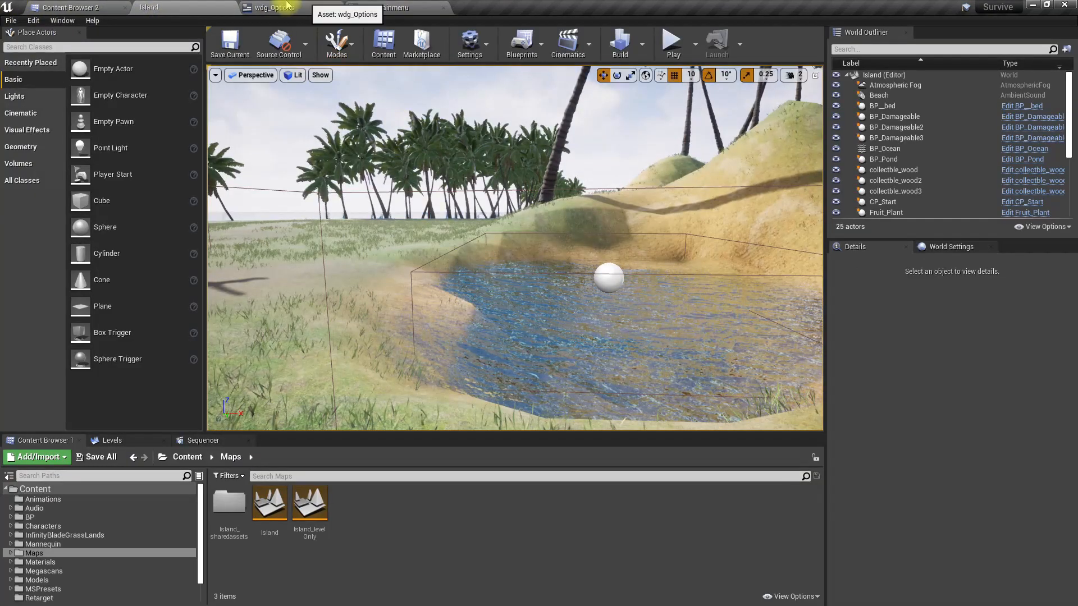
Step: Create a Widget Blueprint named wdg_graphic_options in the BP/UI folder
left_click(73, 7)
right_click(524, 170)
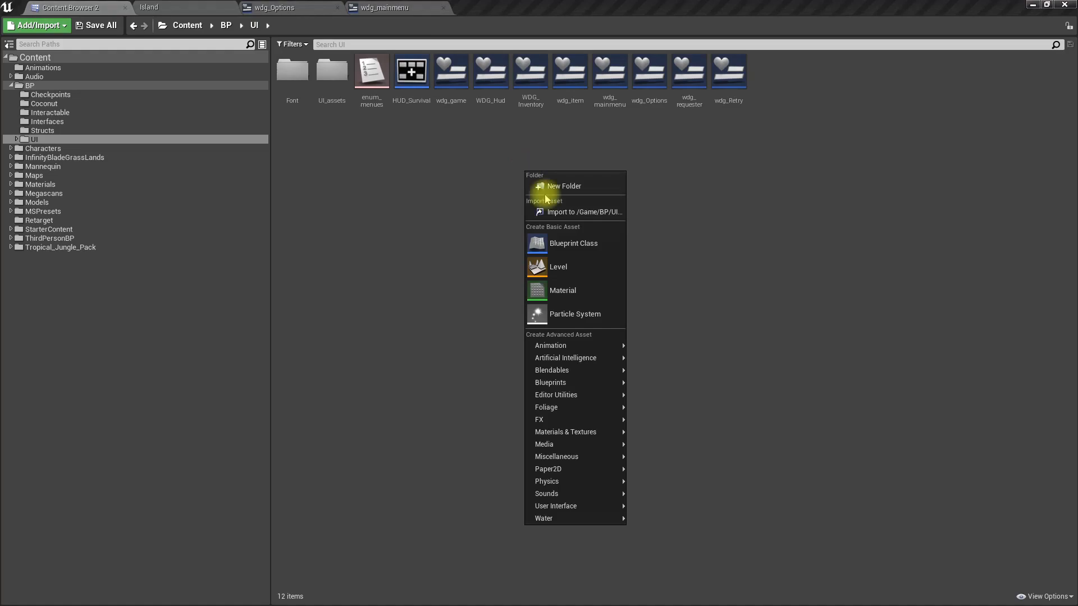
mouse_move(586, 524)
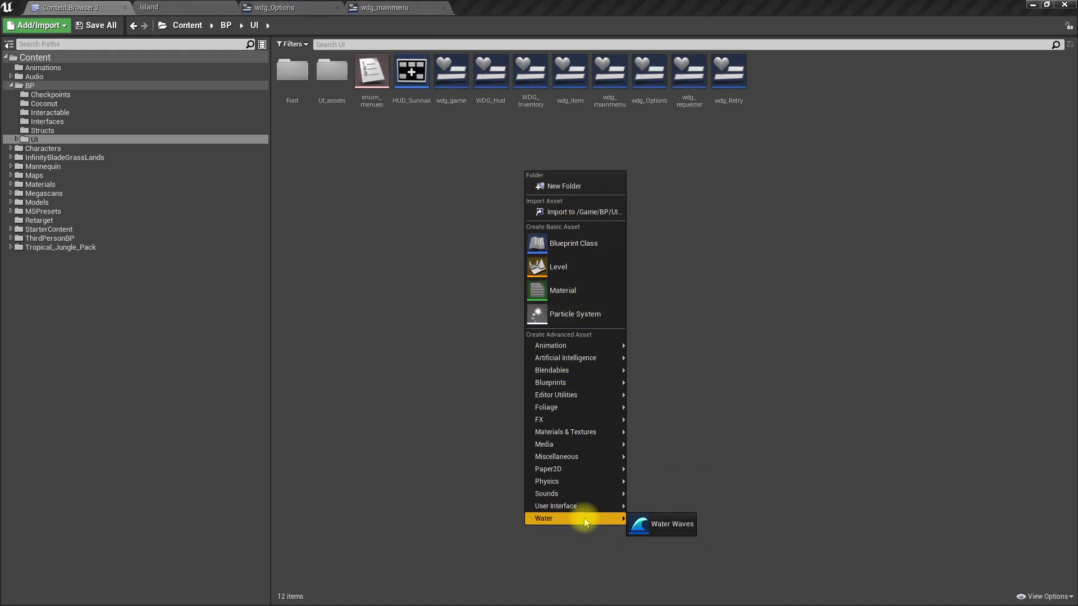
left_click(665, 580)
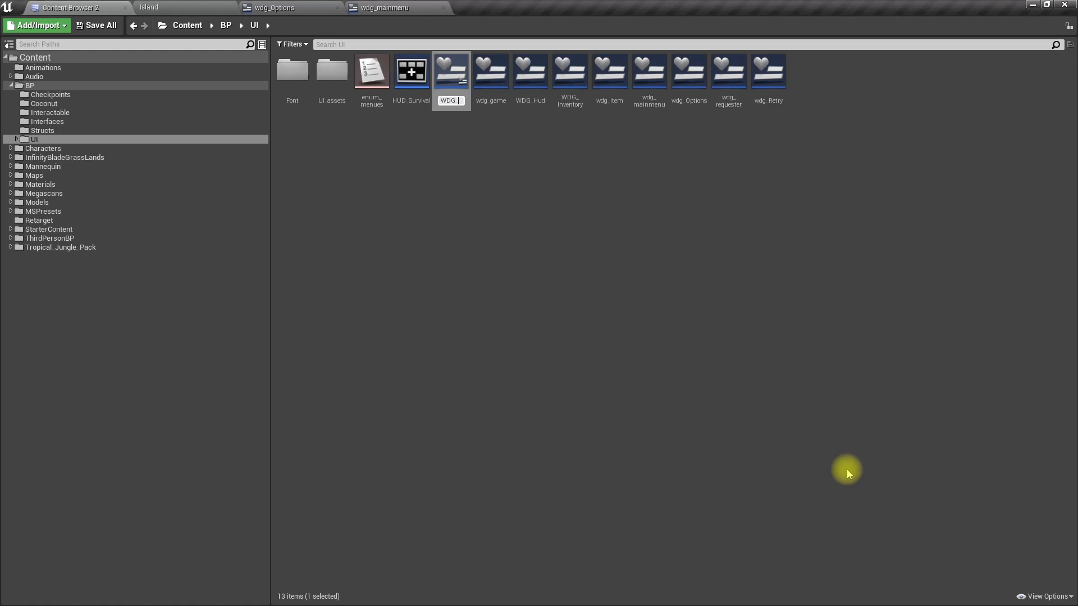
key("BackSpace")
key("BackSpace")
key("BackSpace")
type("wdg_options")
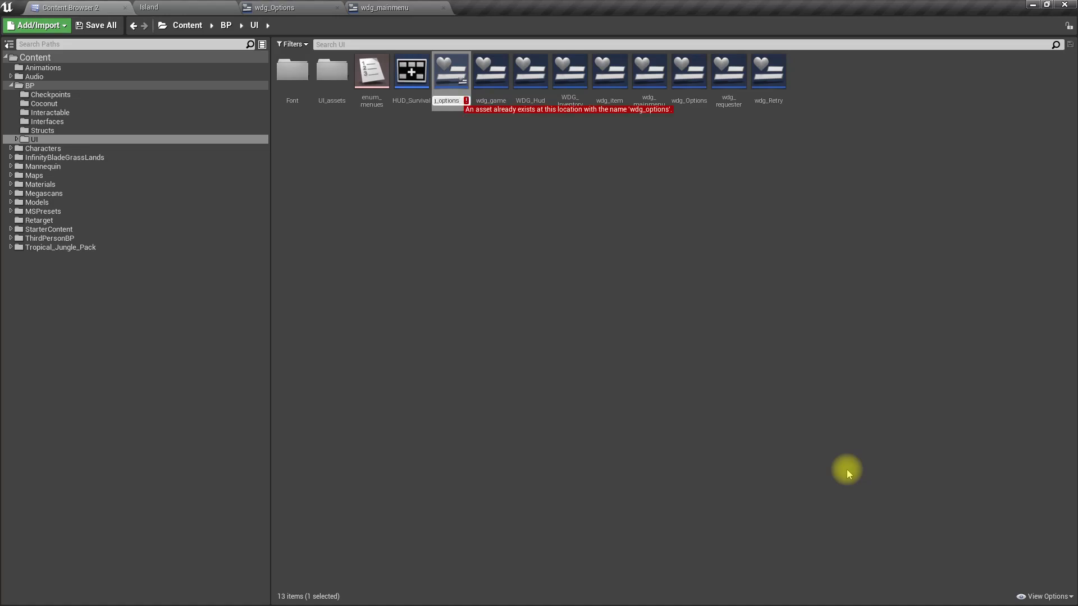
key("BackSpace")
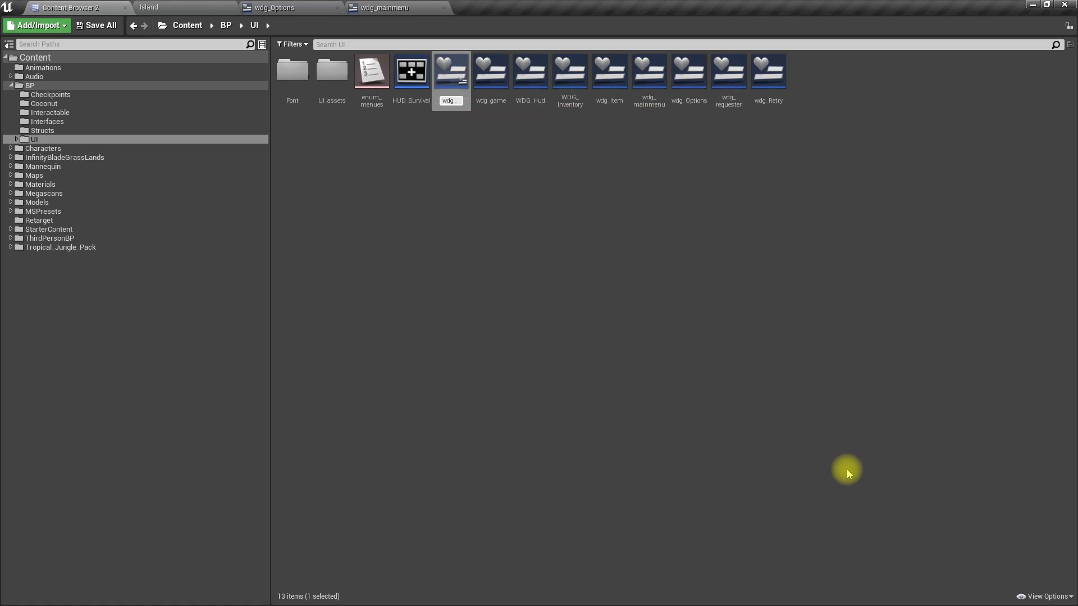
type("s_p")
key("Return")
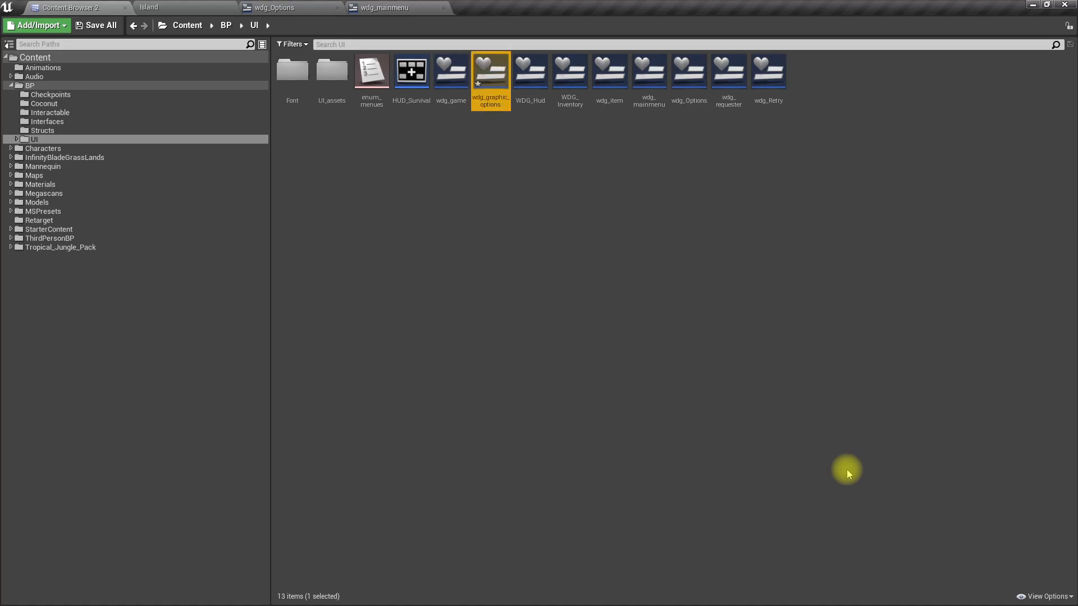
Step: Open wdg_graphic_options and check the game graphics settings screenshot in the web browser as a reference
key("Return")
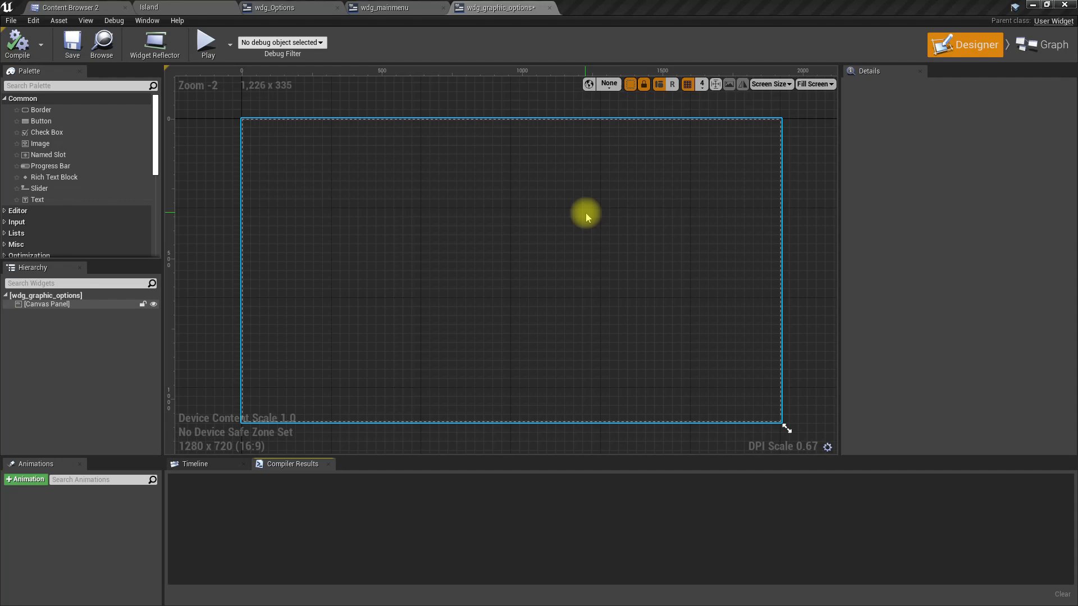
key("alt+Tab")
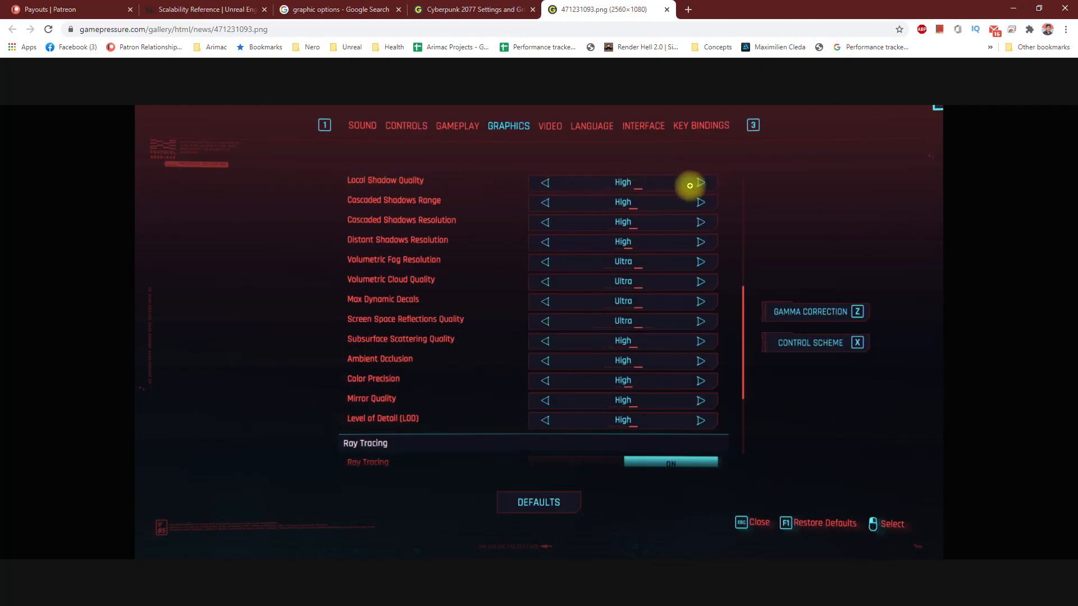
key("alt+Tab")
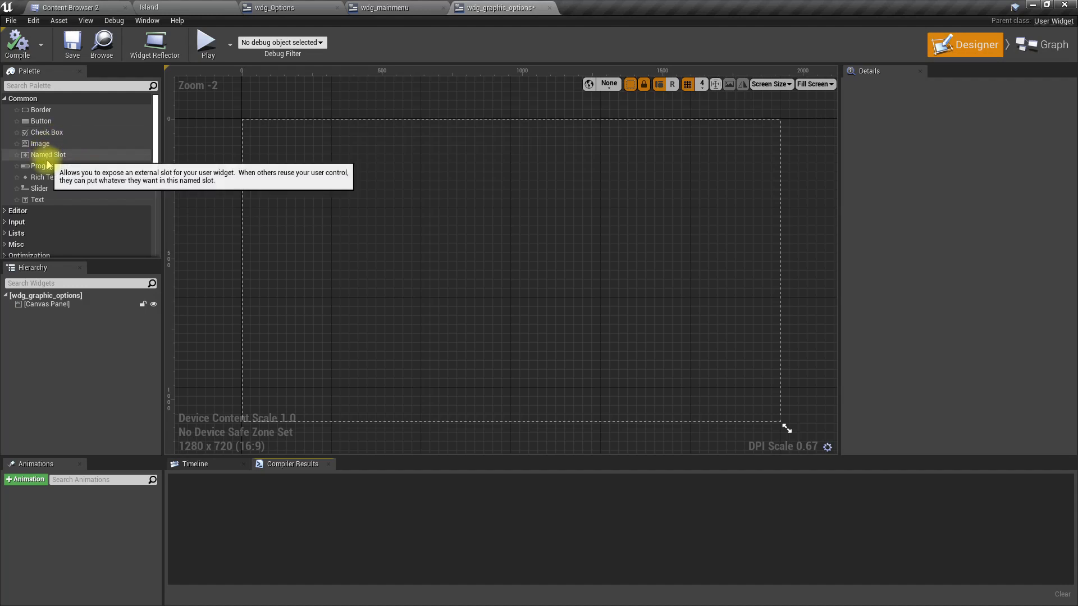
Step: Place a Text block near the canvas's upper centre and stretch its anchors into a band down to 15% height, reaching the right edge
left_click_drag(41, 200, 531, 161)
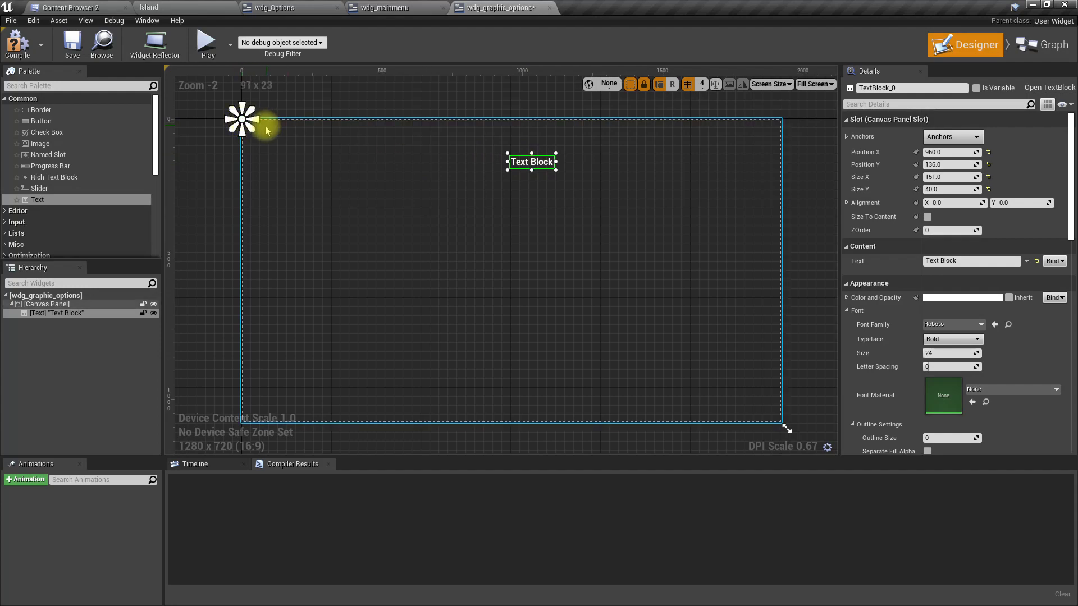
left_click_drag(245, 125, 793, 179)
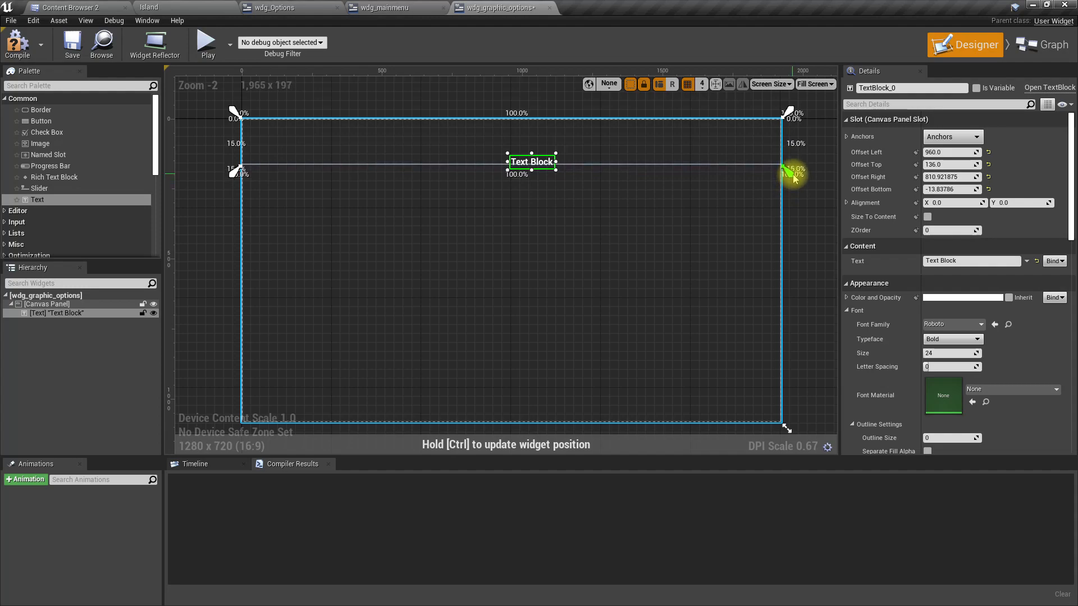
left_click_drag(235, 108, 420, 117)
Step: Compare the wdg_mainmenu and wdg_Options layouts, and fine-tune the left anchors and vertical extent of the Text block in wdg_graphic_options
left_click(381, 7)
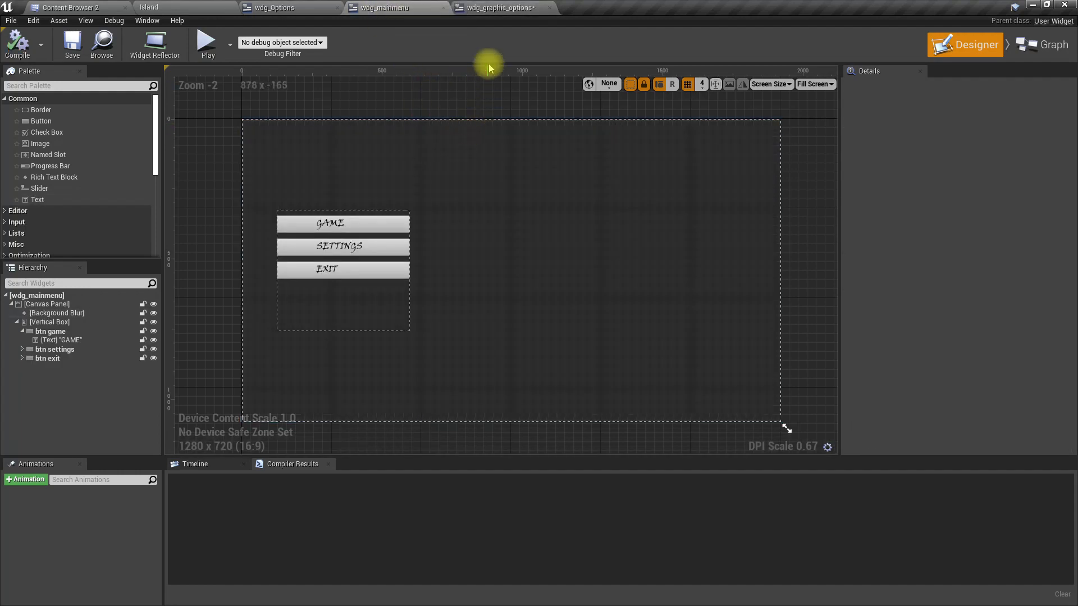
left_click(303, 9)
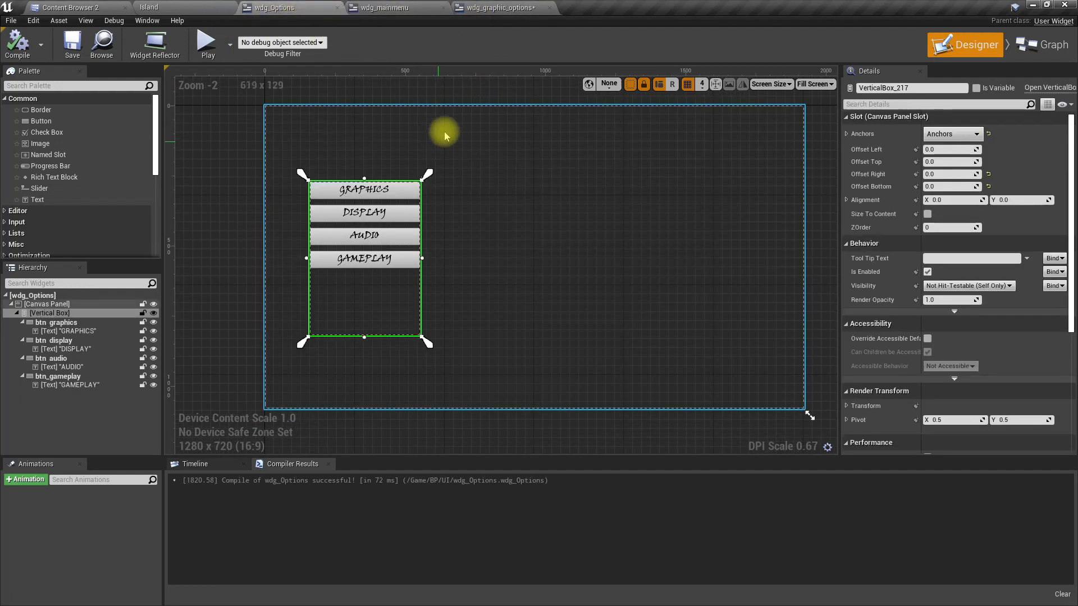
left_click(498, 7)
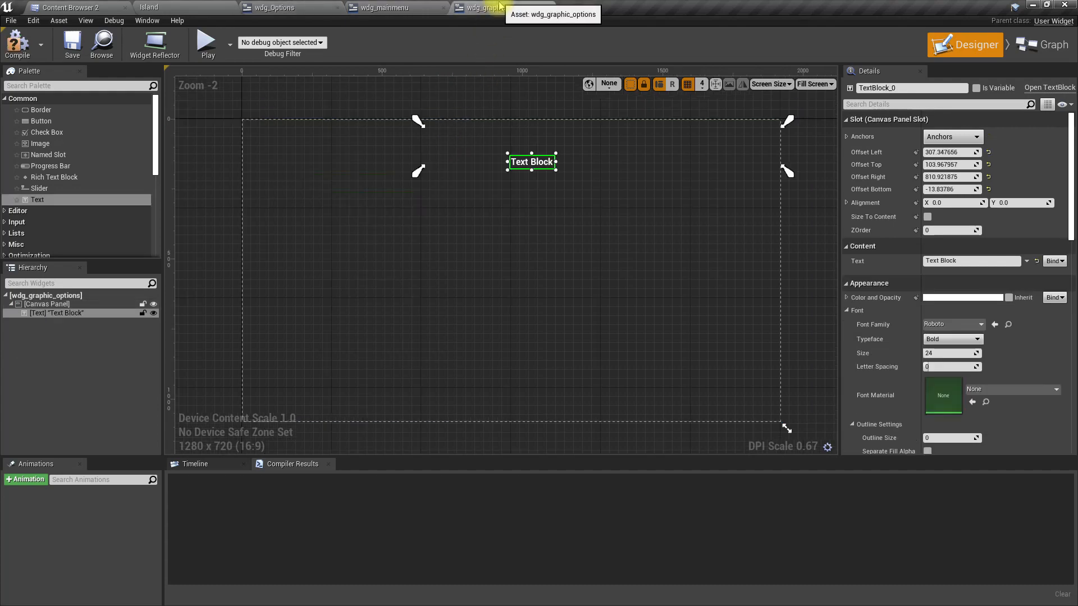
left_click_drag(417, 121, 414, 116)
scroll(426, 171, "up", 3)
scroll(427, 172, "down", 2)
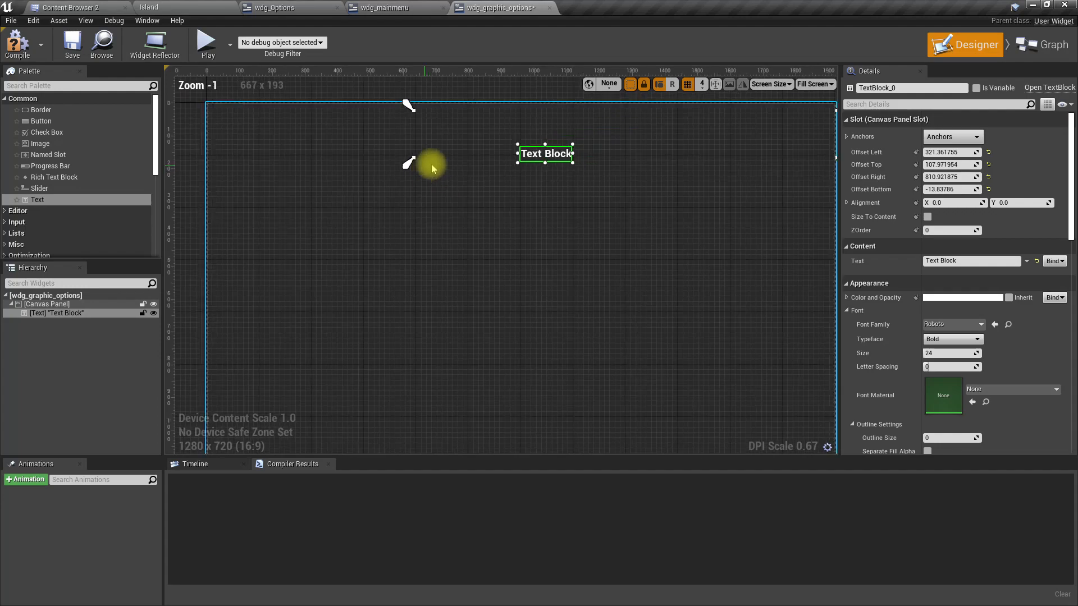
left_click_drag(412, 162, 411, 164)
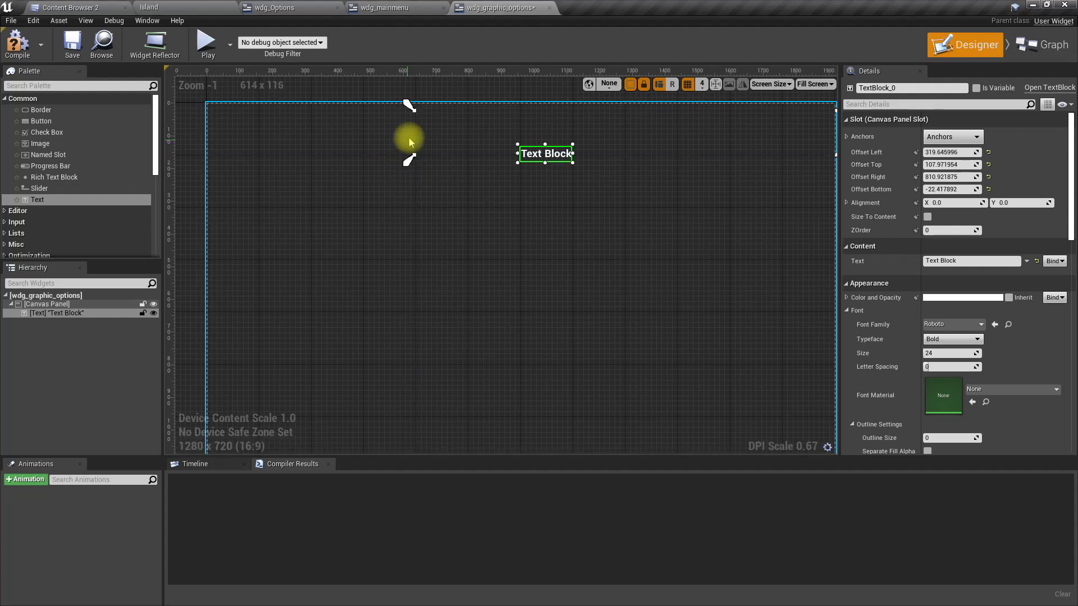
left_click_drag(409, 106, 411, 111)
Step: Set the Text block's left, top, right and bottom offsets to 0 so it fills its anchored area
left_click(969, 152)
type("0")
key("Tab")
type("0")
key("Tab")
type("0")
key("Tab")
type("0")
key("Return")
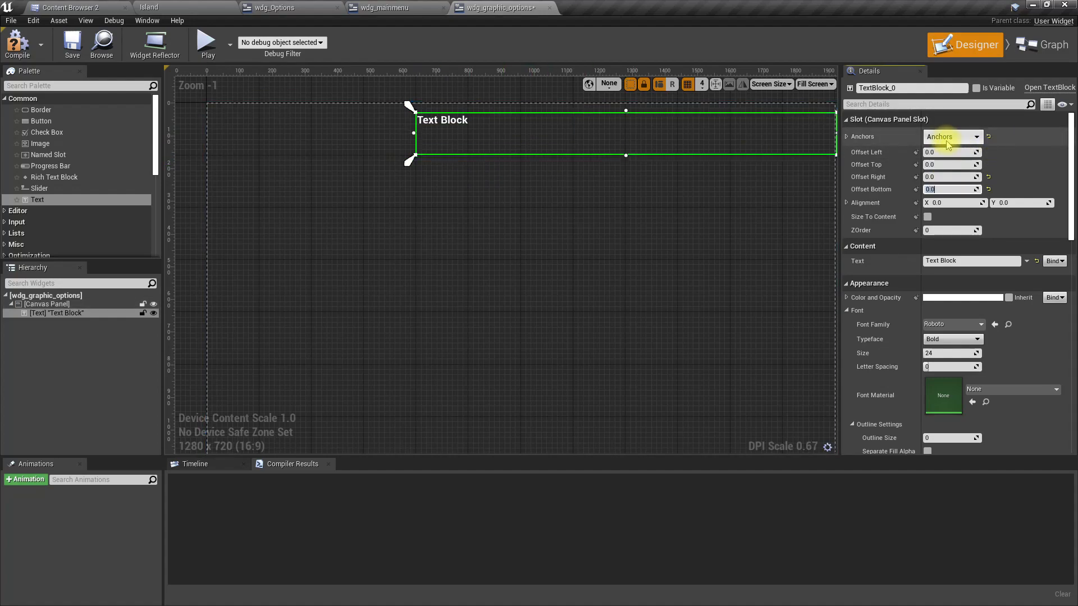
Step: Assign the VINERITC_Font font family to the Text block and change its text to GRAPHICS OPTIONS
left_click(950, 325)
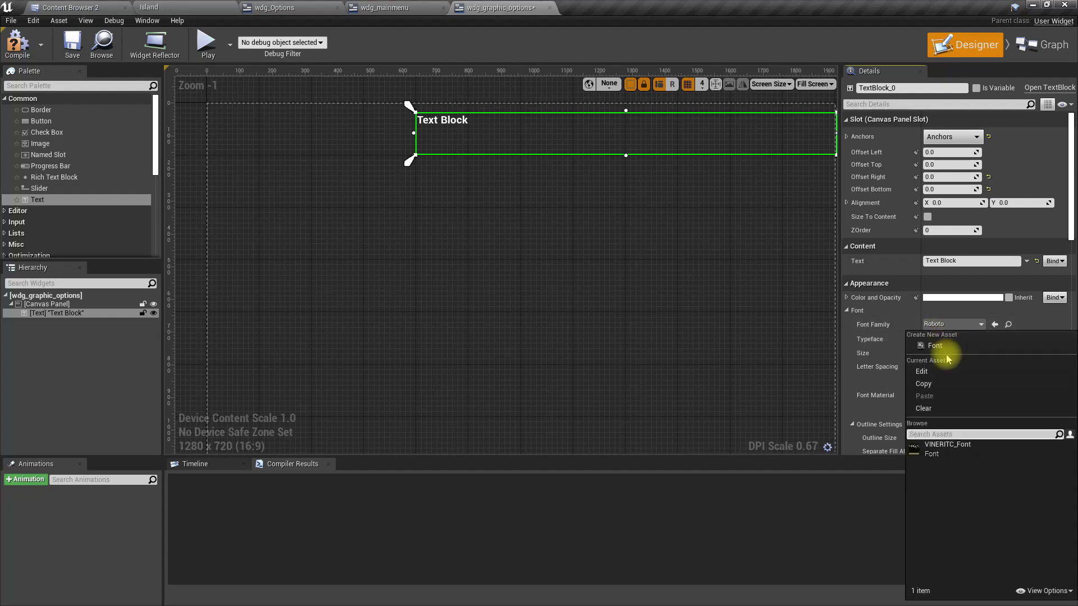
left_click(949, 447)
left_click(971, 260)
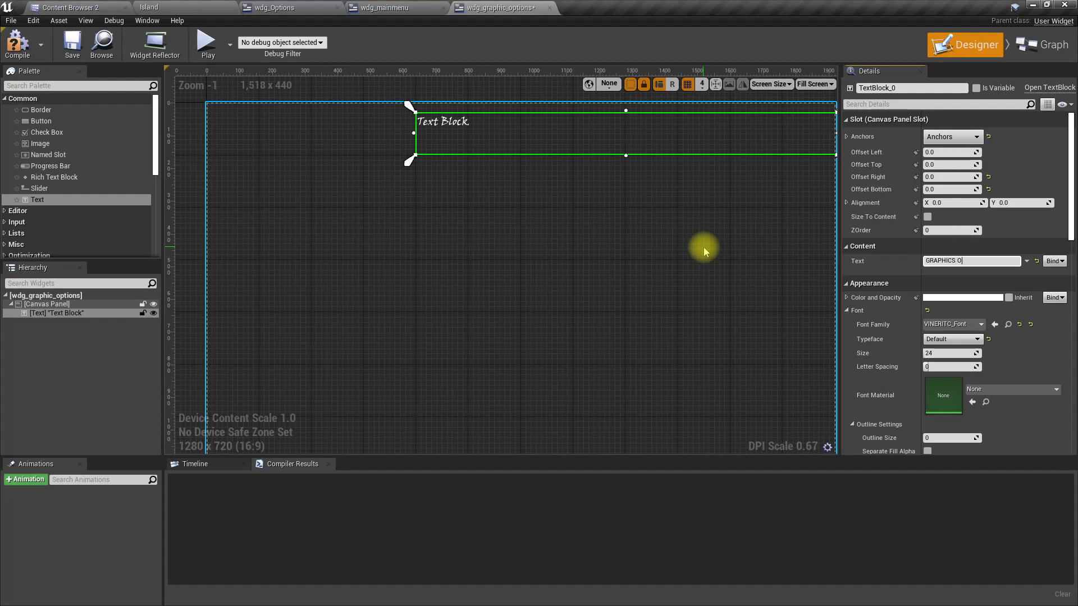
key("Return")
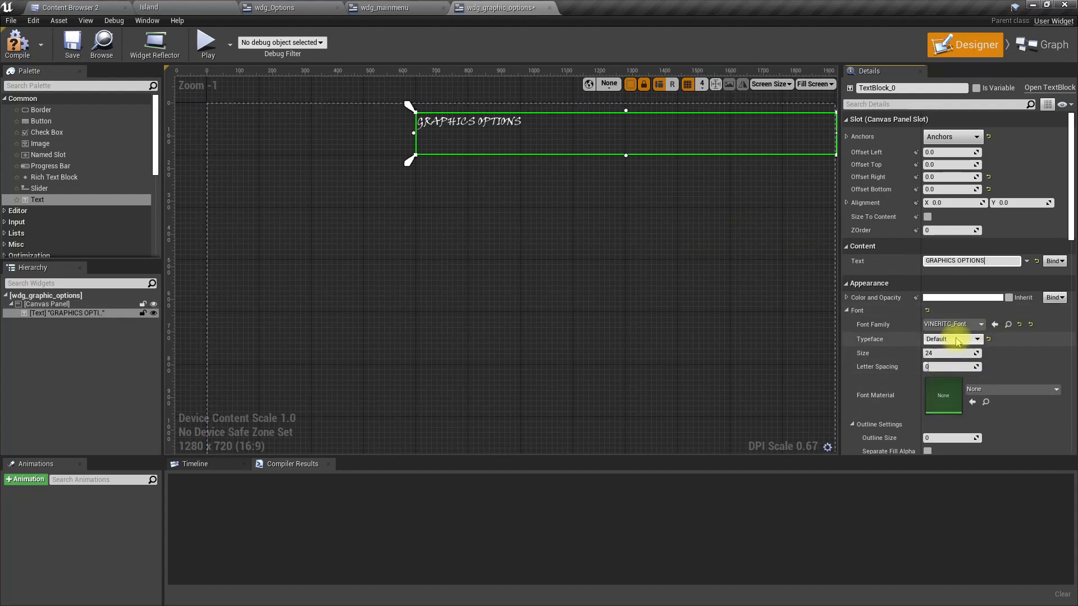
Step: Try a font outline size of 2 on the GRAPHICS OPTIONS title, and settle on 5
scroll(963, 393, "down", 3)
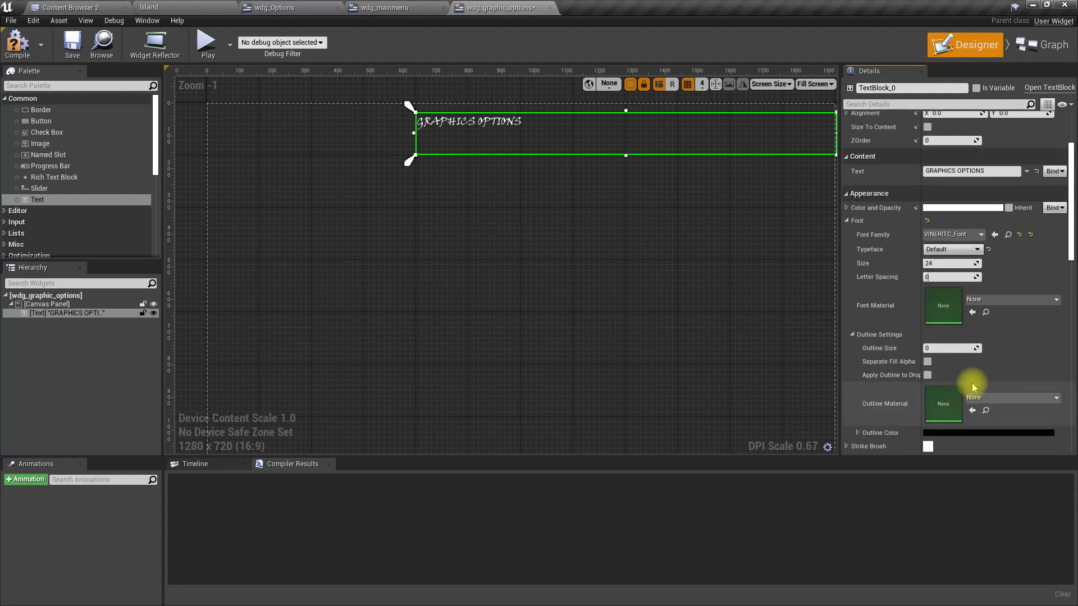
left_click(957, 349)
type("2")
key("Return")
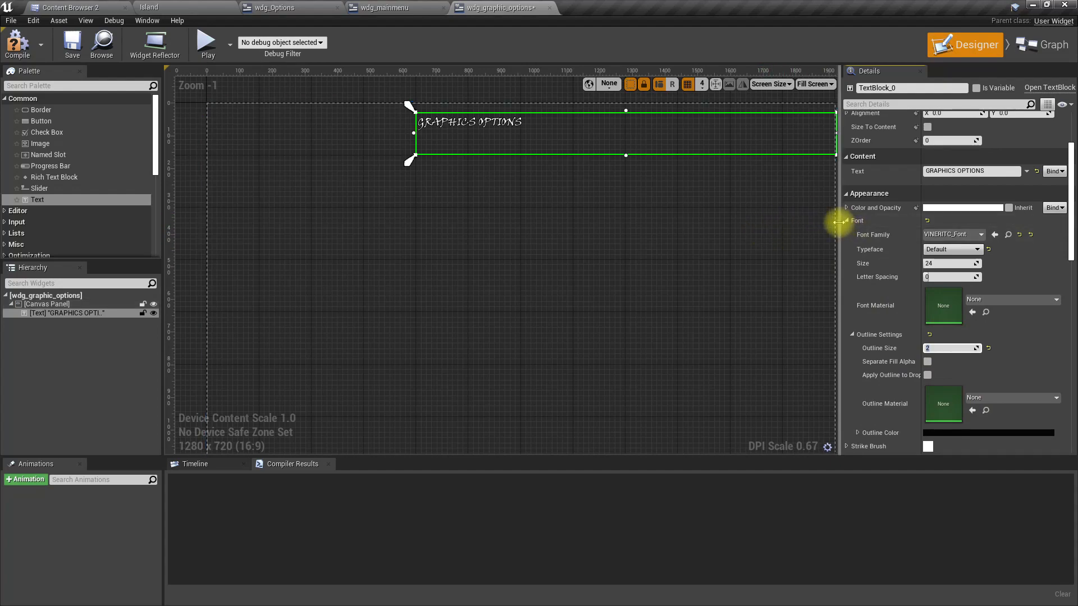
type("5")
key("Return")
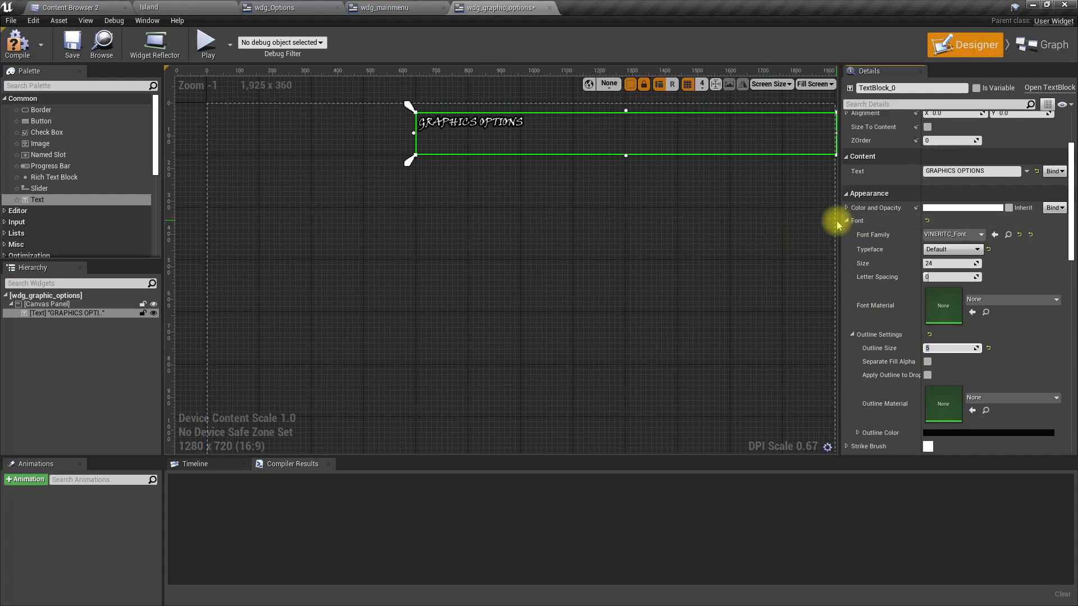
Step: Enlarge the GRAPHICS OPTIONS title's font size to 40 and increase it once more
left_click(955, 264)
type("40")
key("Return")
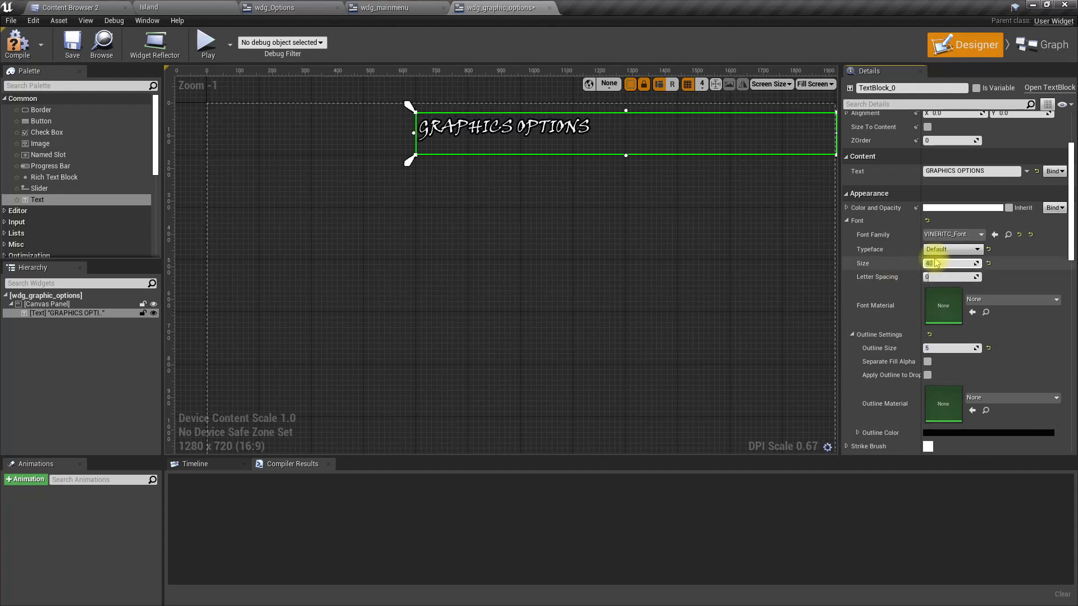
key("Return")
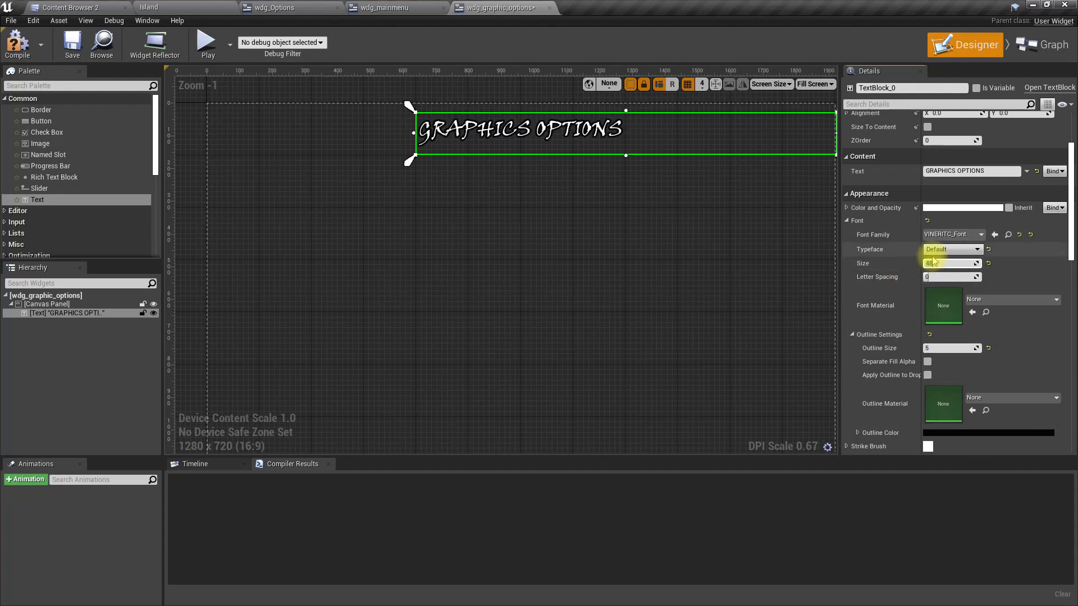
Step: Select the Canvas Panel to review the title on the whole canvas, and compile wdg_graphic_options
left_click(457, 295)
scroll(479, 286, "down", 3)
scroll(486, 280, "up", 1)
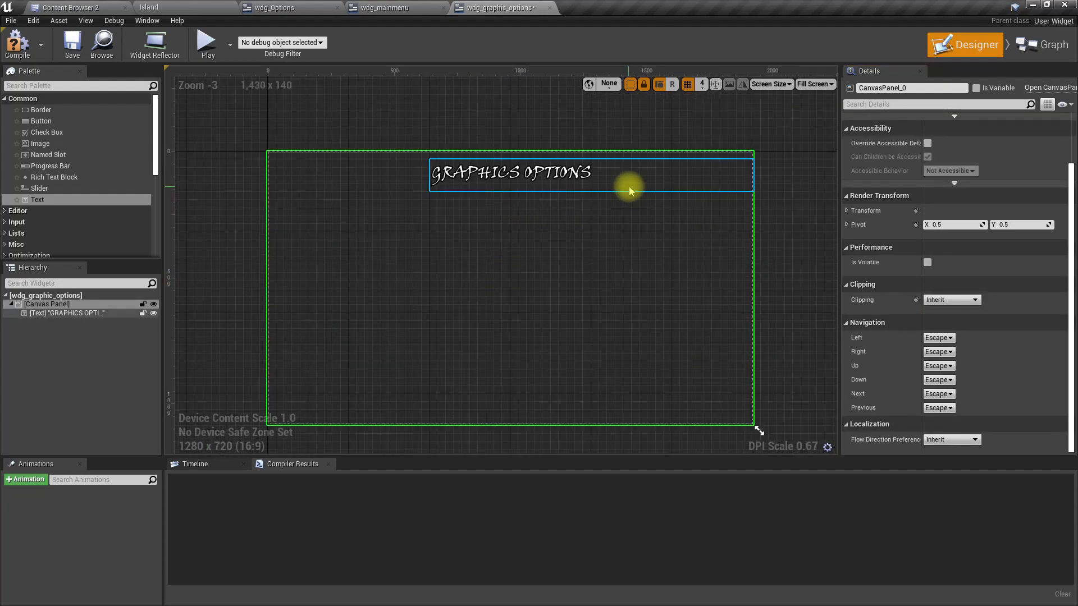
left_click(17, 43)
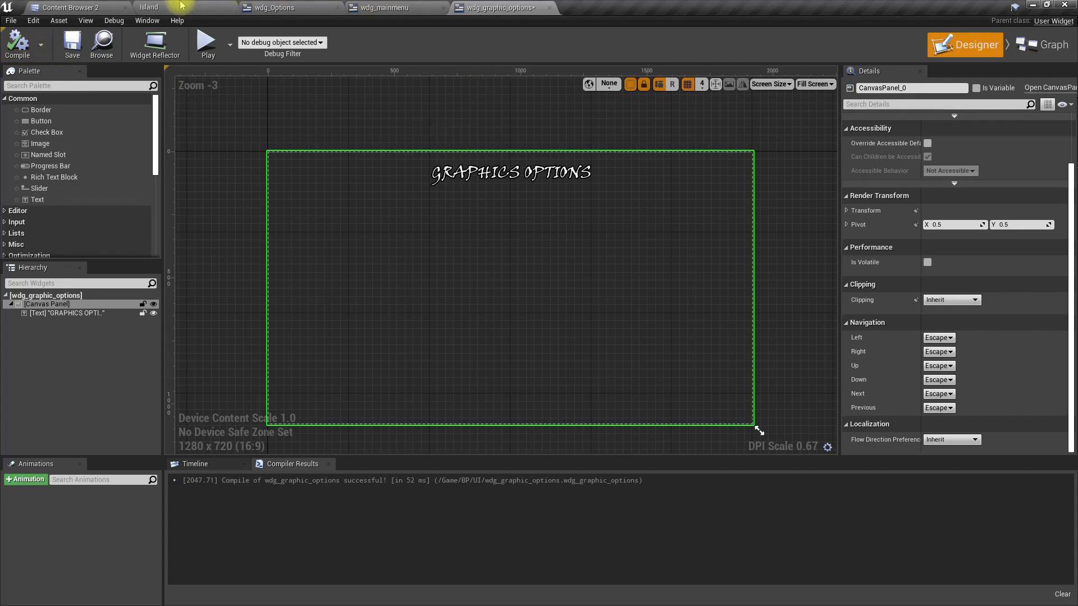
Step: Go to the UI content folder and consult the game graphics settings screenshot in the web browser as a reference for option rows
left_click(48, 5)
right_click(521, 135)
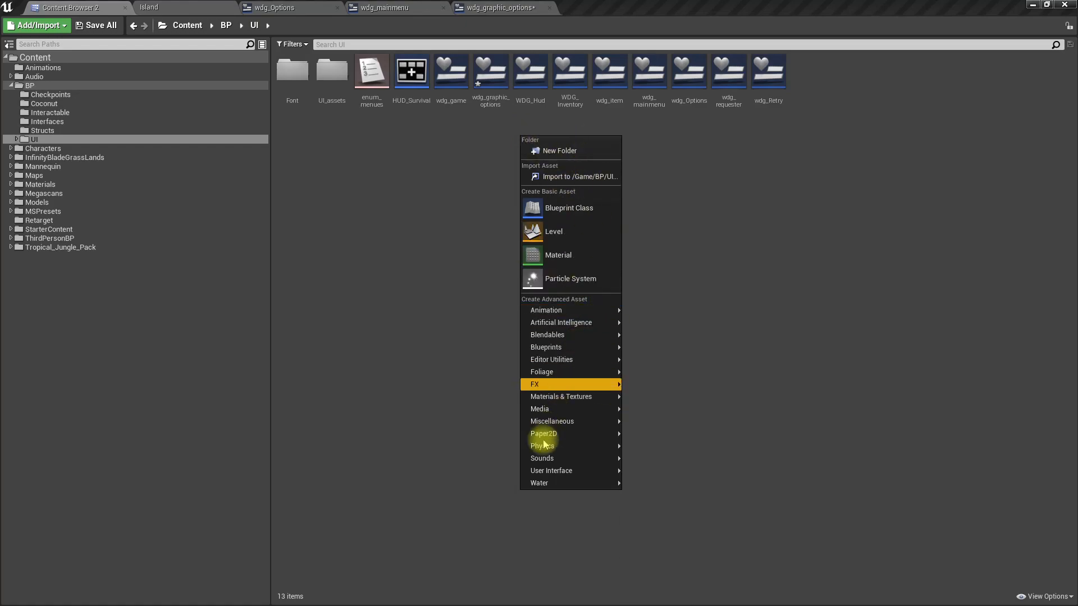
left_click(709, 559)
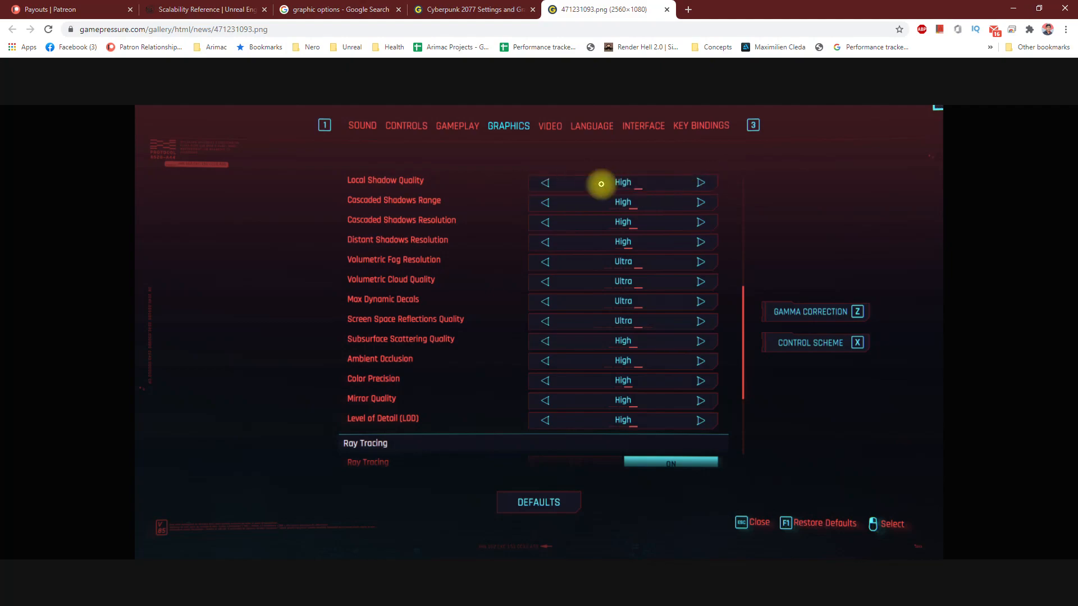
key("alt+Tab")
Step: Create a Widget Blueprint in the UI folder and name it wdg_optionPreset
right_click(458, 179)
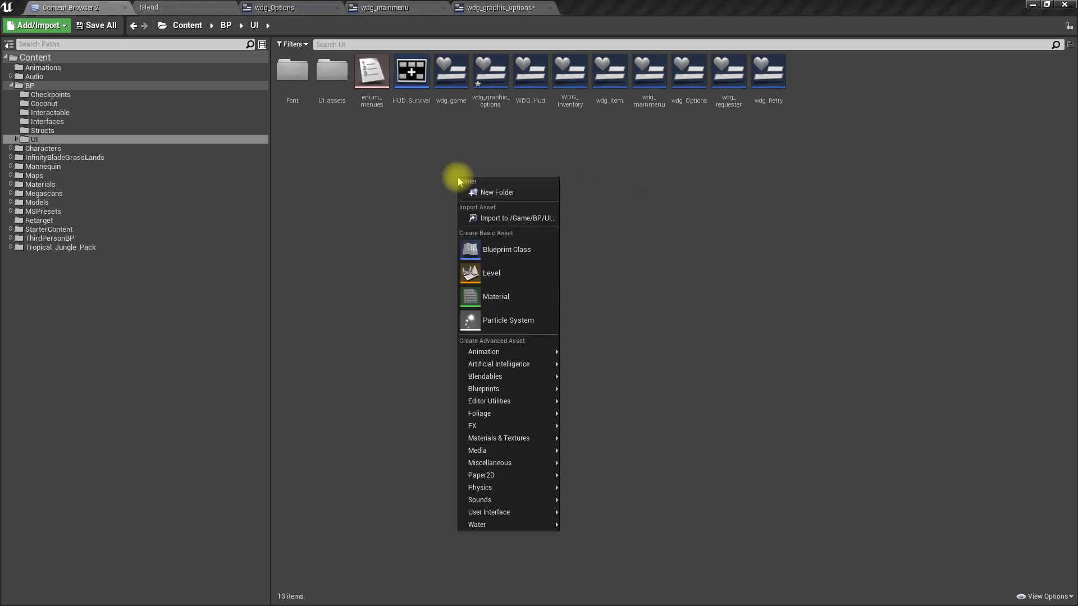
mouse_move(508, 512)
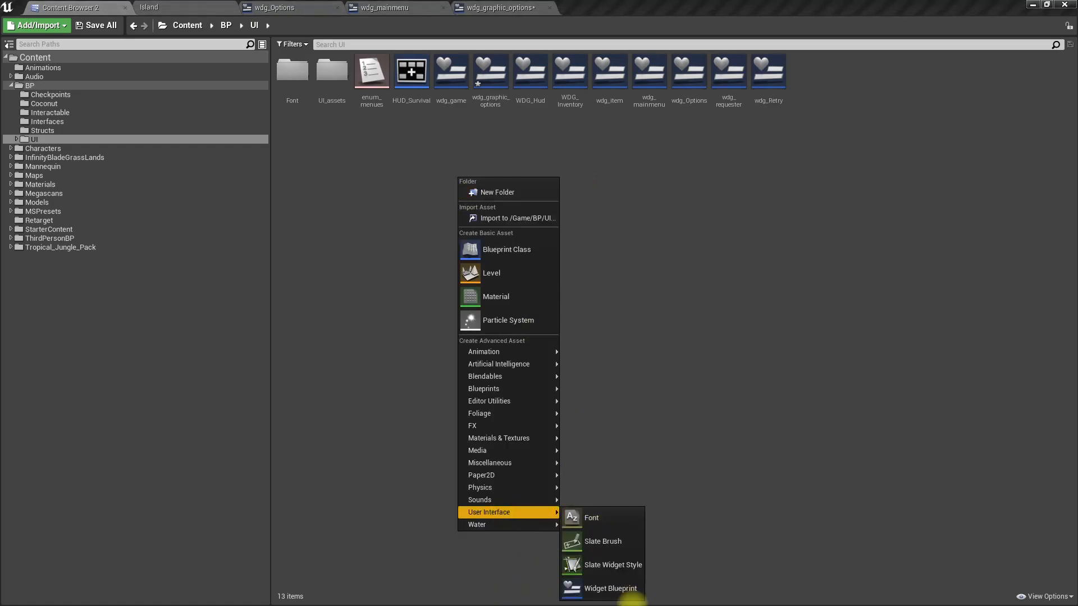
left_click(611, 589)
type("W")
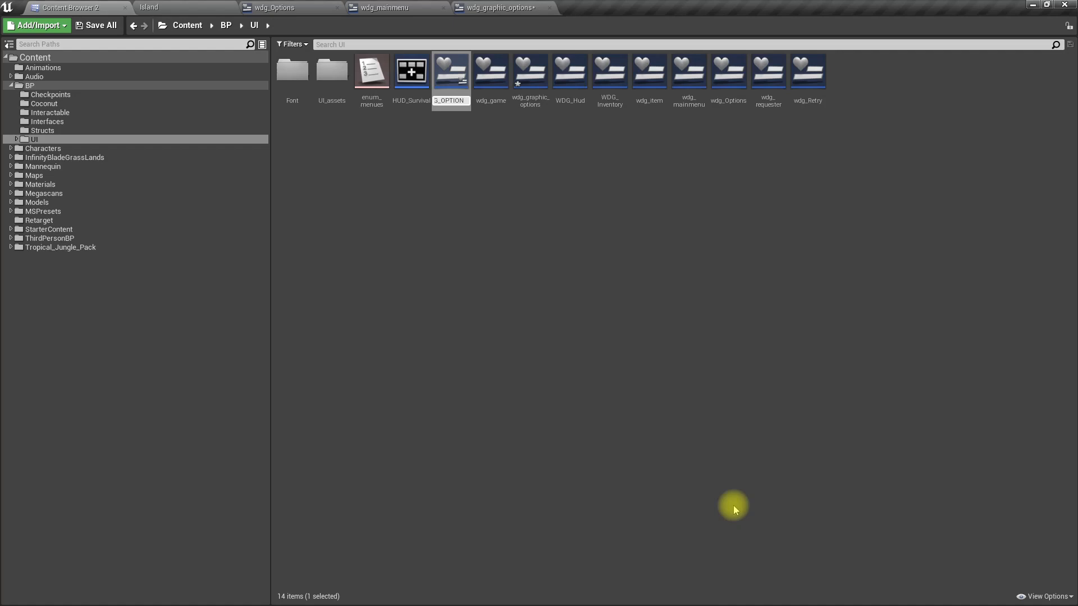
type("wdg_optionPreset")
key("Return")
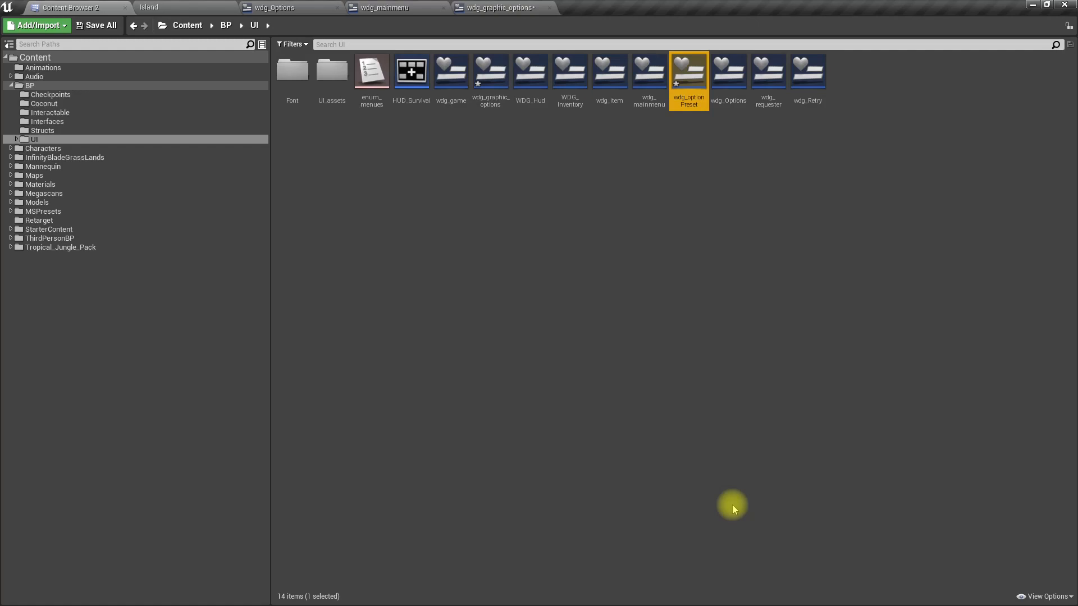
Step: Rename the wdg_optionPreset widget to wdg_optionLine and open it for editing
key("F2")
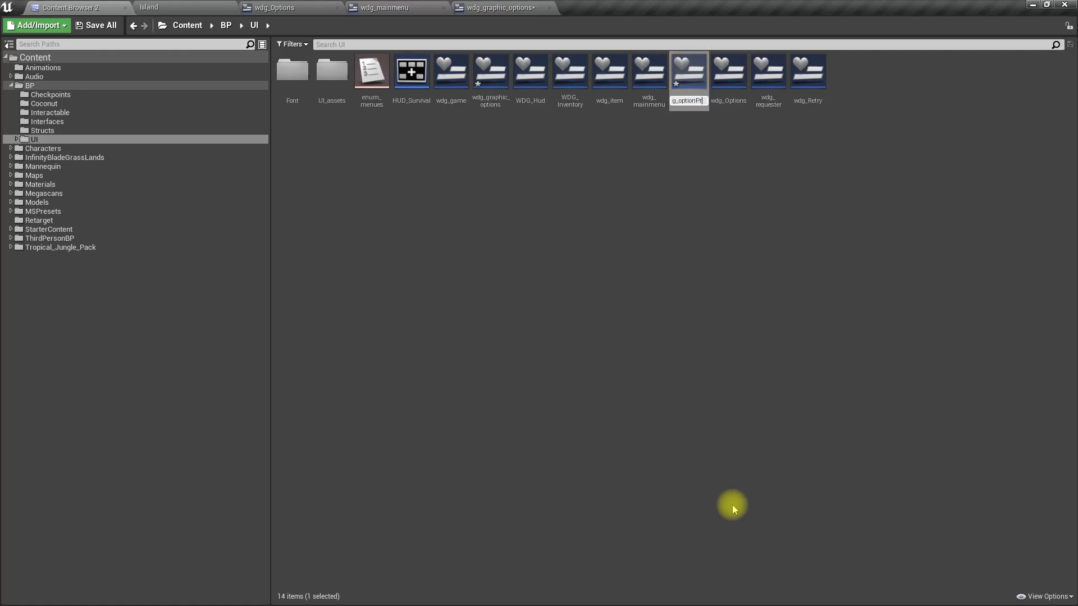
type("Line")
key("Return")
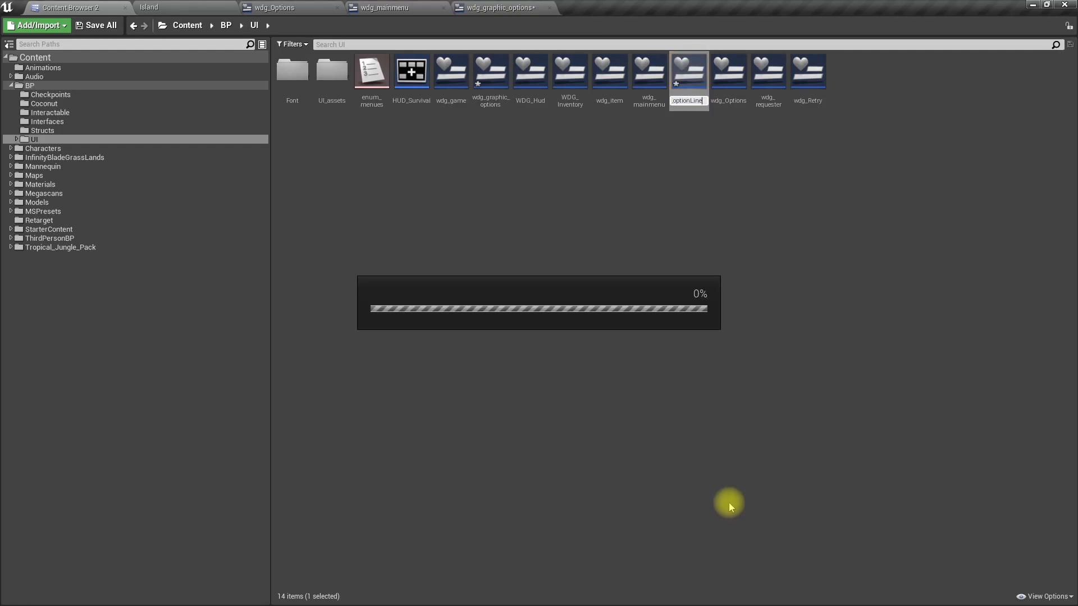
key("Return")
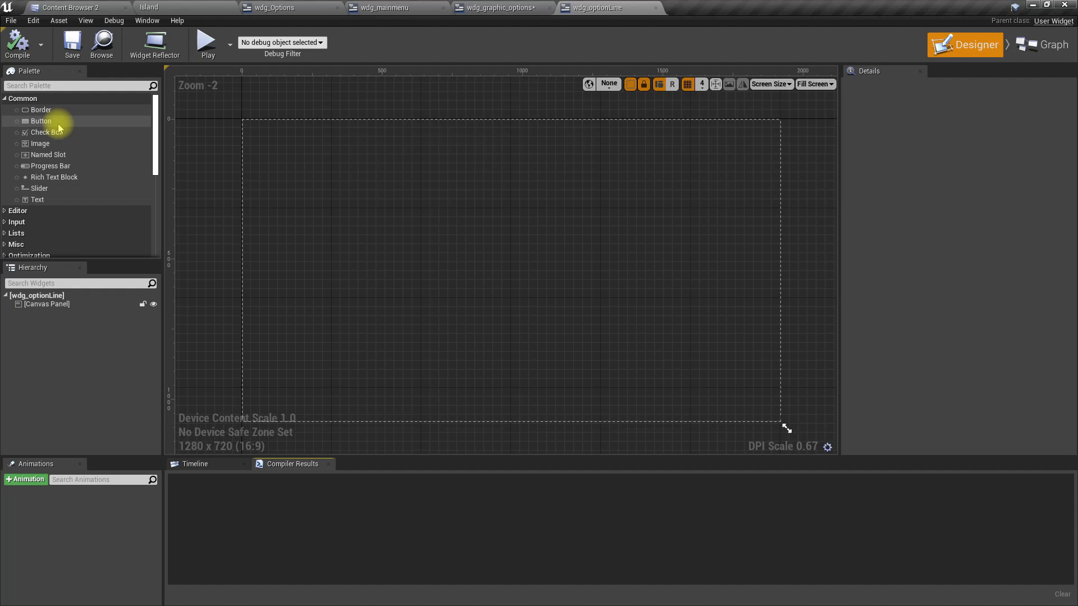
left_click_drag(60, 128, 268, 203)
left_click(77, 313)
left_click(75, 314)
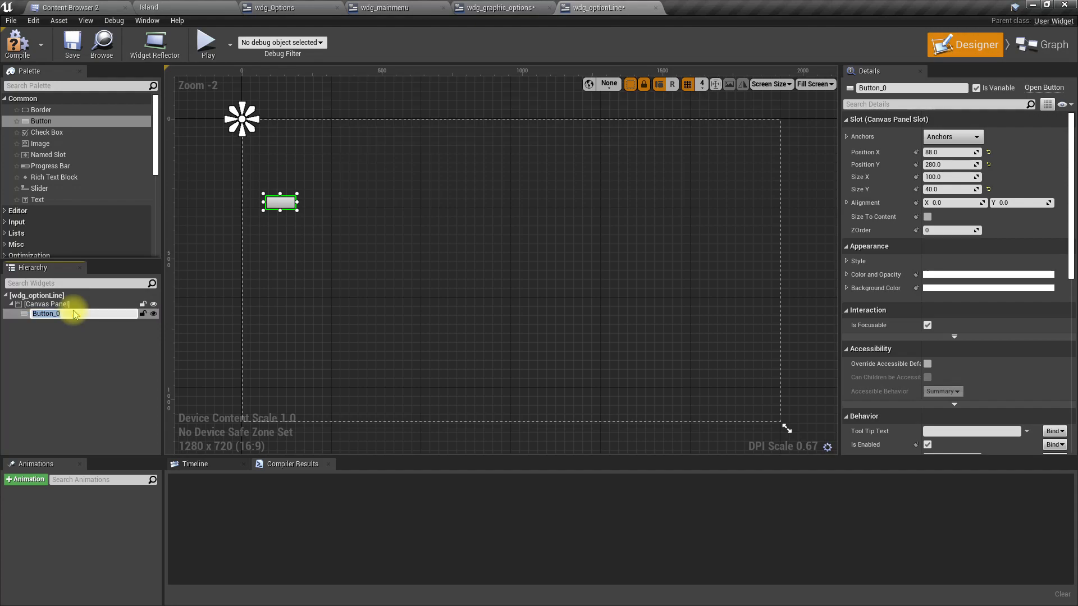
key("BackSpace")
key("Escape")
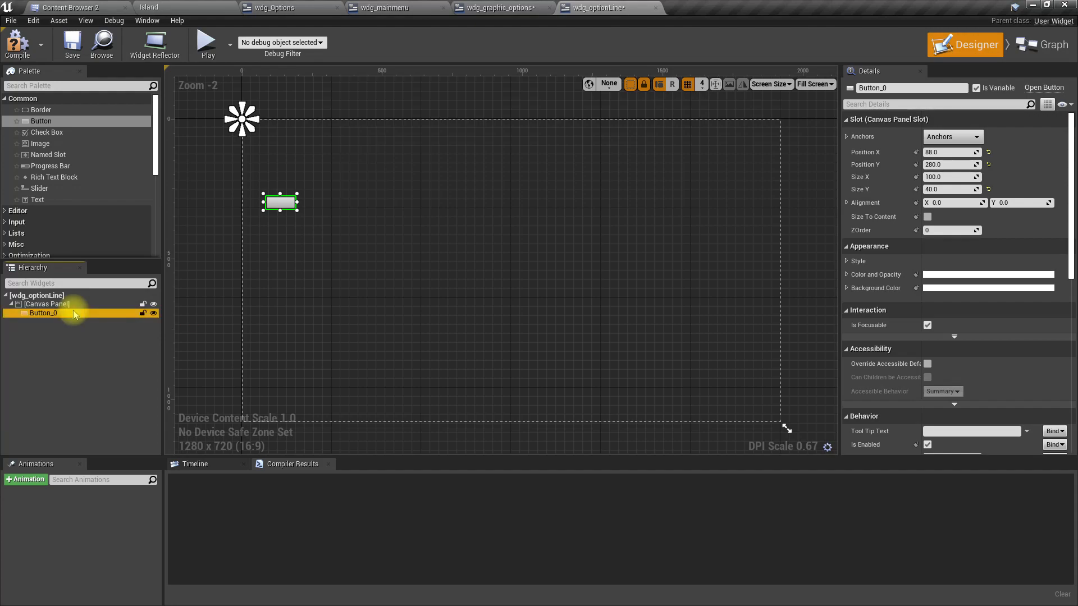
left_click(71, 304)
left_click(74, 323)
left_click(61, 314)
key("Delete")
Step: Add a Text widget to the canvas at about 120 by 460, and name it Option Name
left_click_drag(41, 198, 289, 254)
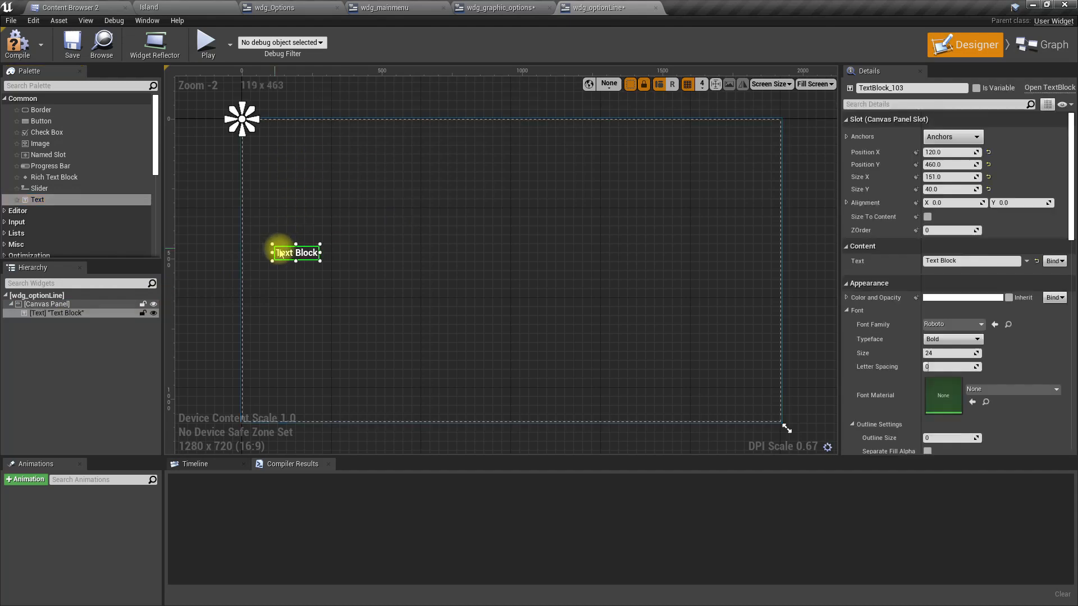
double_click(102, 314)
type("Option Des")
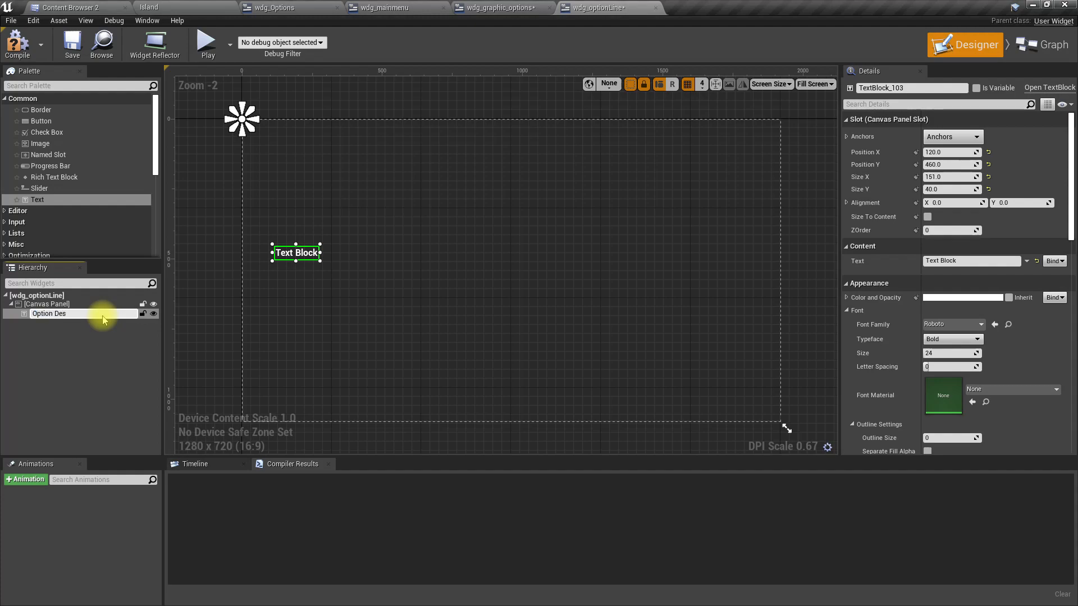
type("cription")
key("Return")
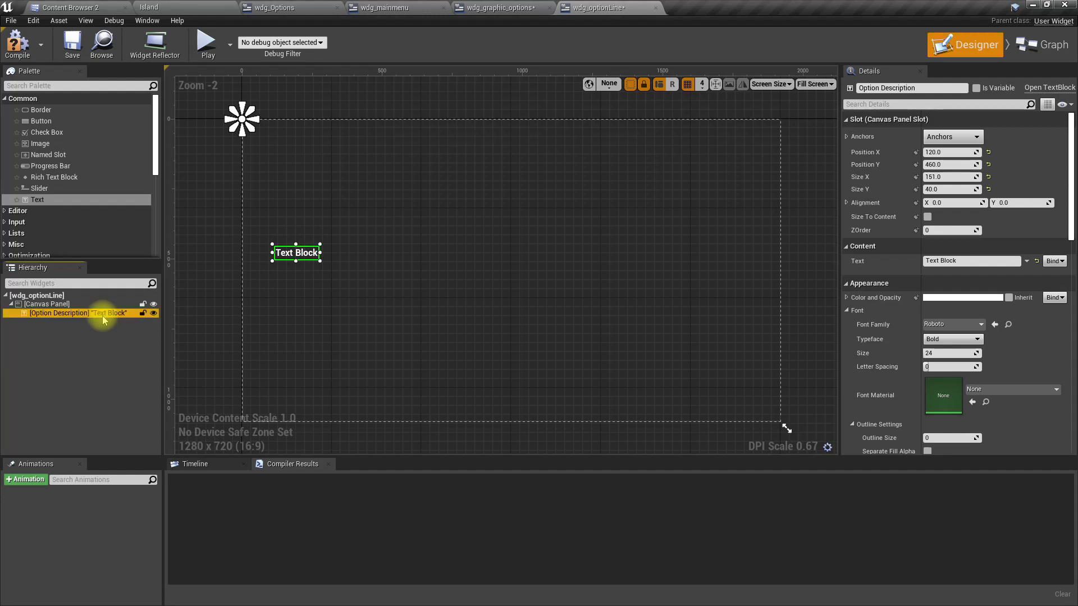
double_click(102, 316)
type("Option Name")
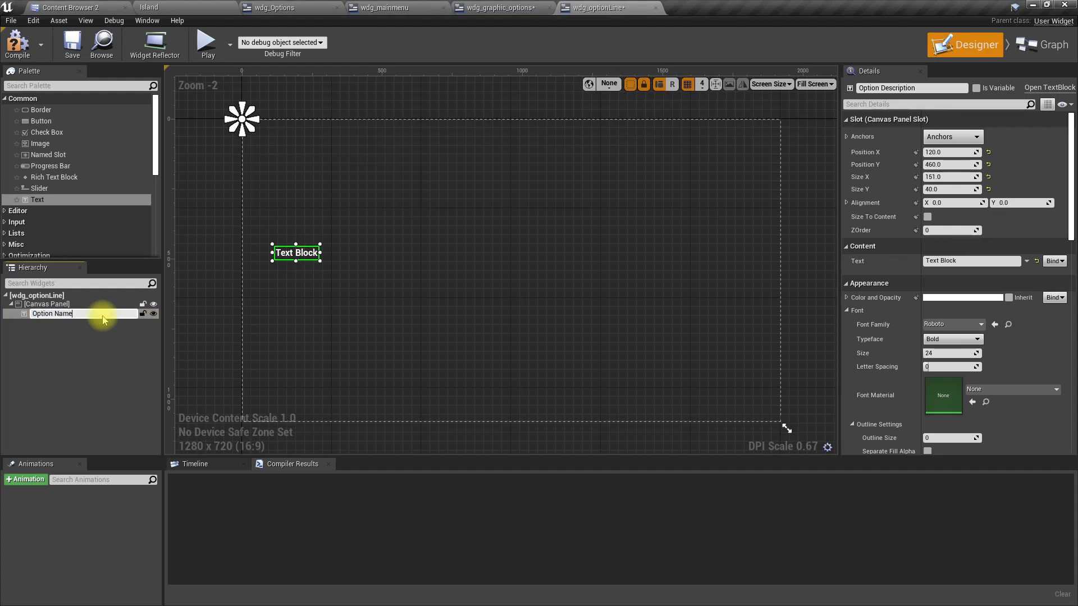
key("Return")
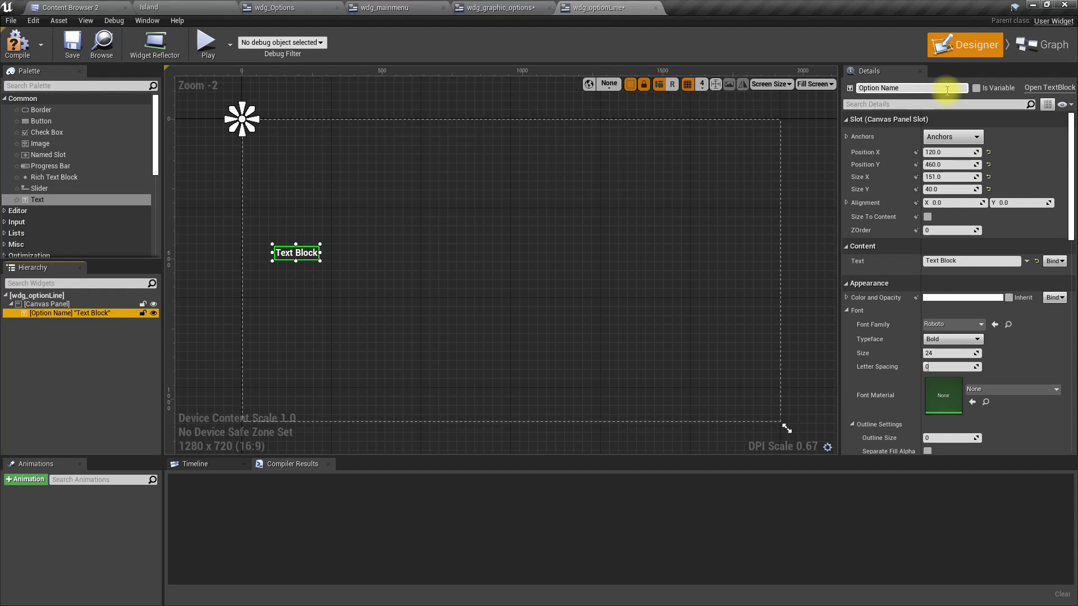
Step: Set the displayed text of the Option Name widget to "Option name"
left_click(986, 261)
key("ctrl+a")
type("Op")
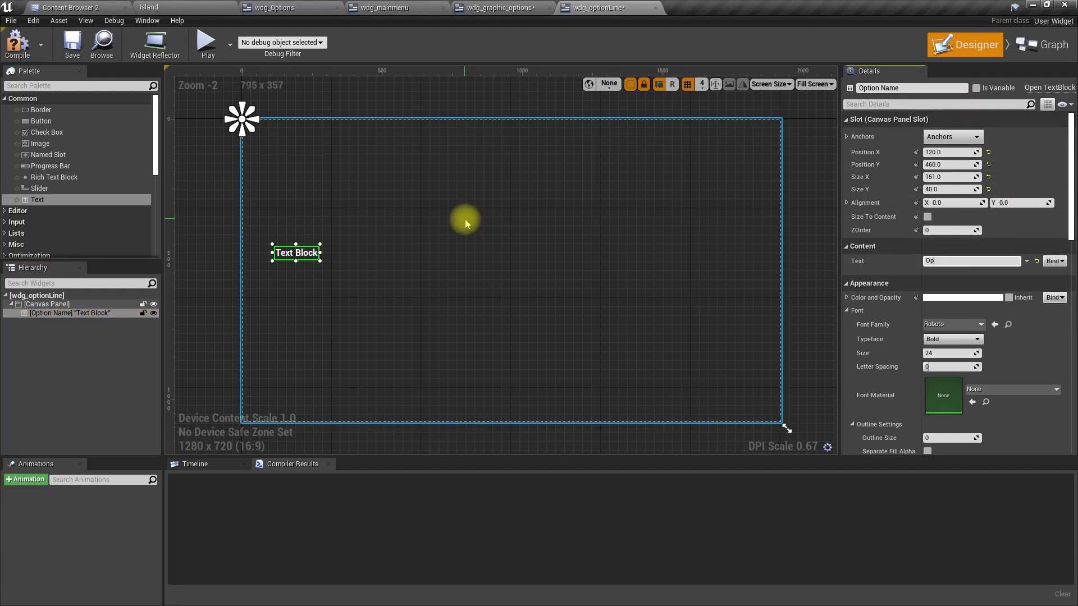
type("tion name")
key("Return")
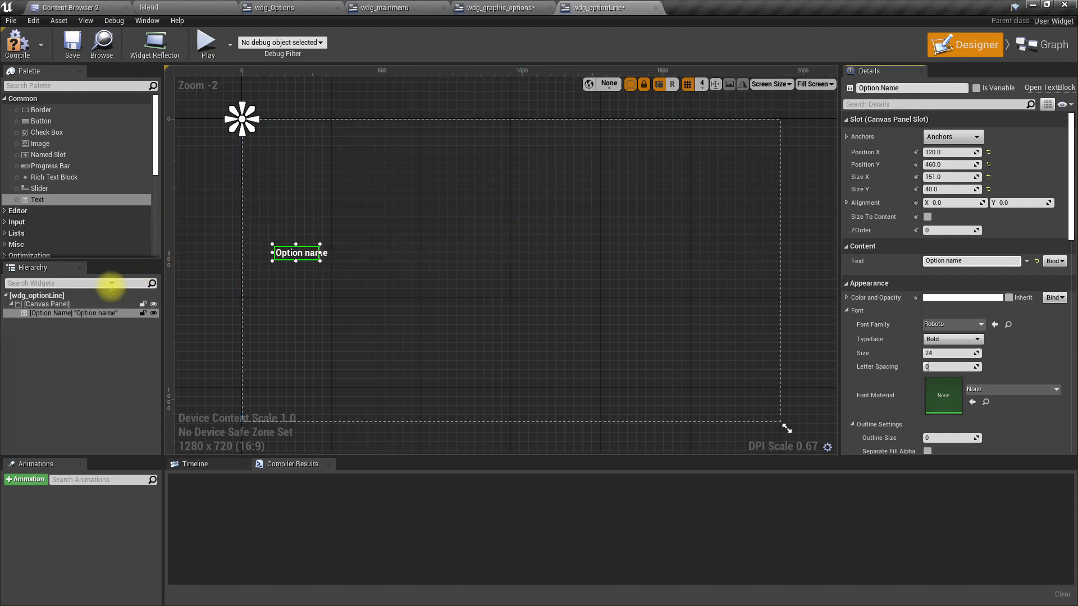
Step: Add a Button named btn_prevValue to the Canvas Panel and place it just right of the Option name text
left_click_drag(51, 121, 71, 326)
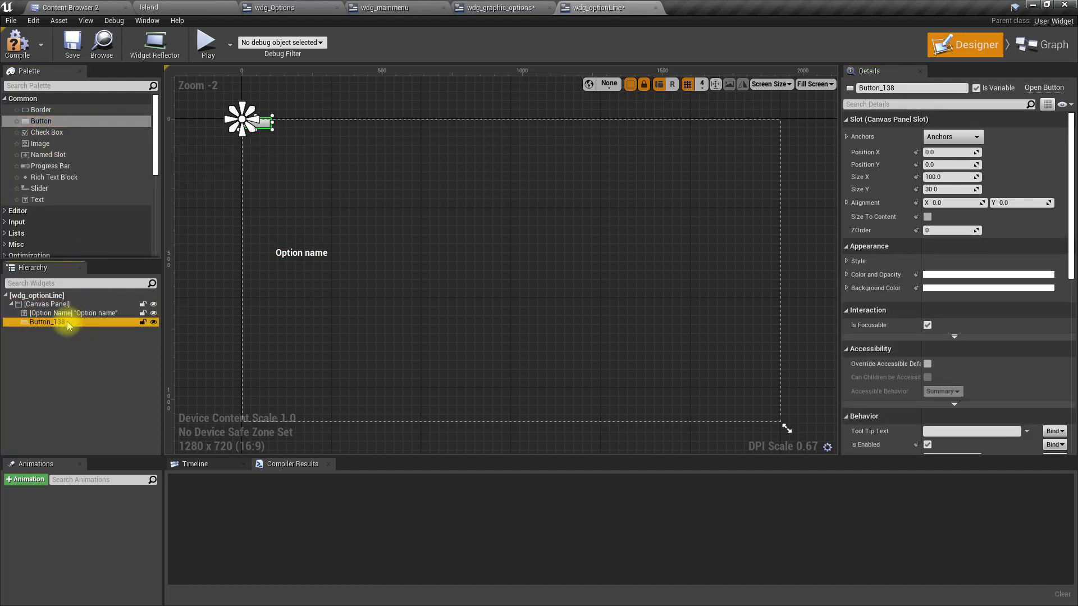
double_click(68, 326)
type("btn_prevValue")
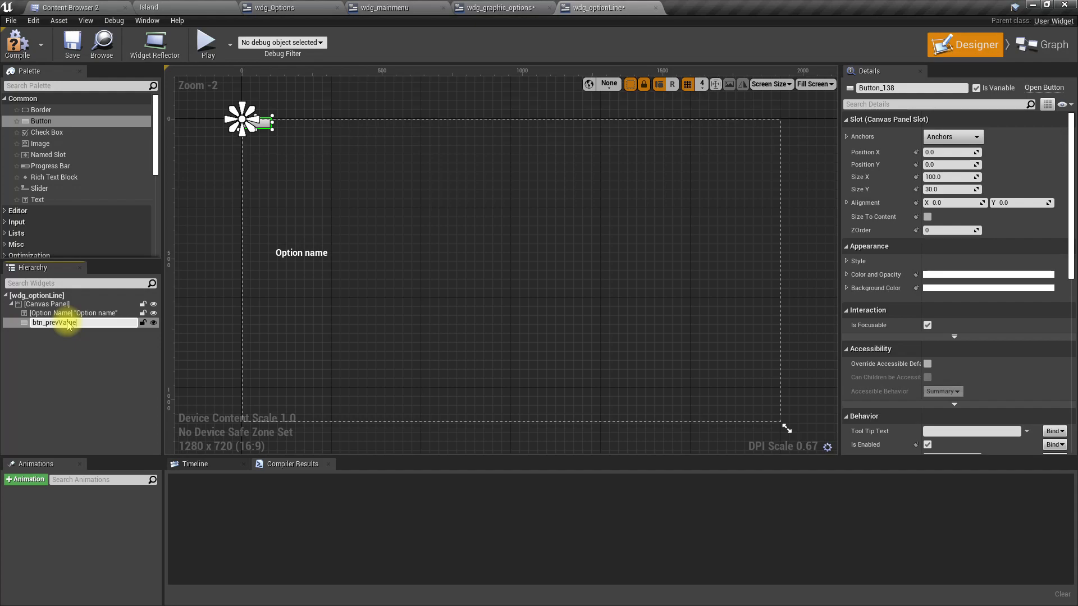
key("Return")
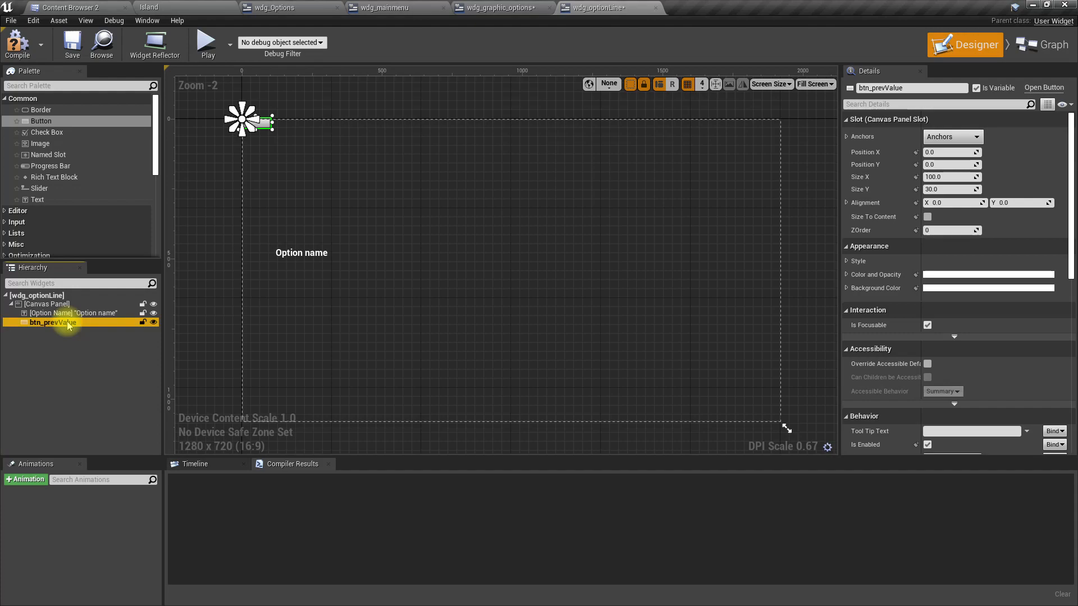
left_click_drag(265, 119, 362, 250)
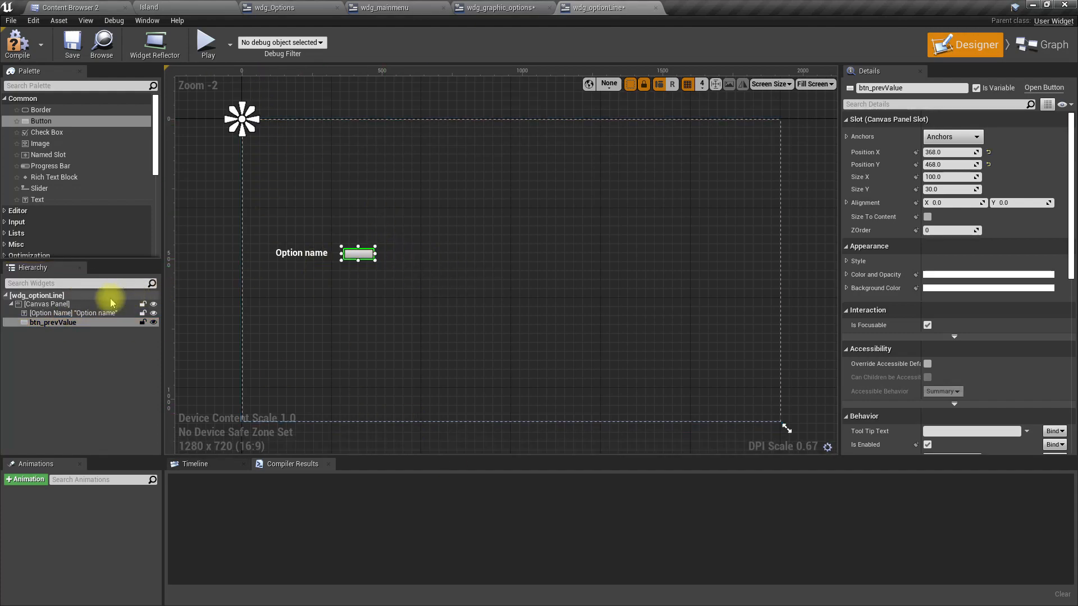
Step: Add a Text widget inside btn_prevValue and set its content to "<"
left_click_drag(44, 200, 68, 322)
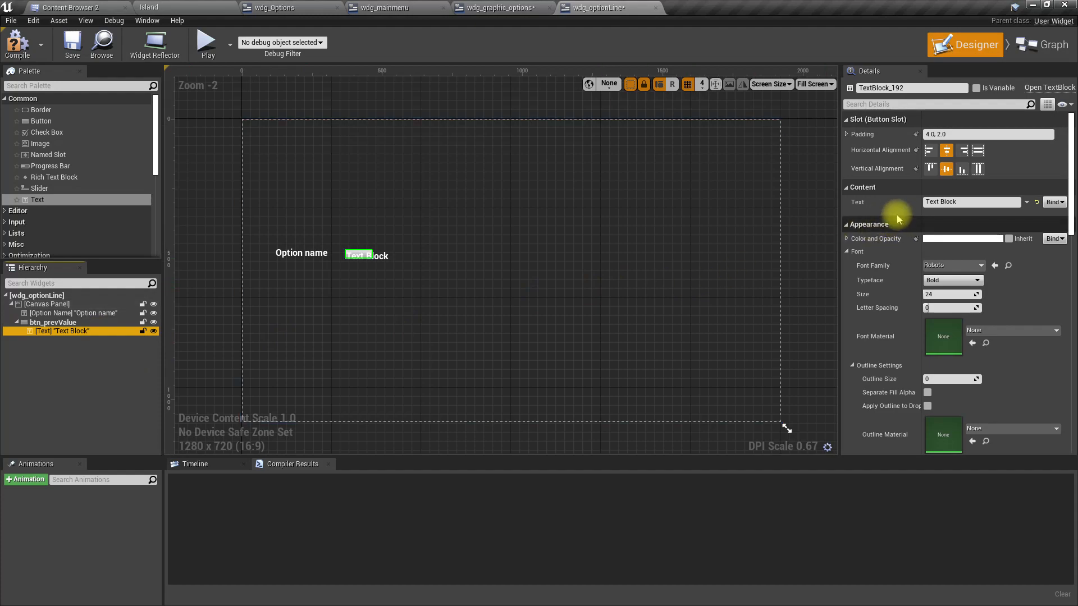
left_click(915, 202)
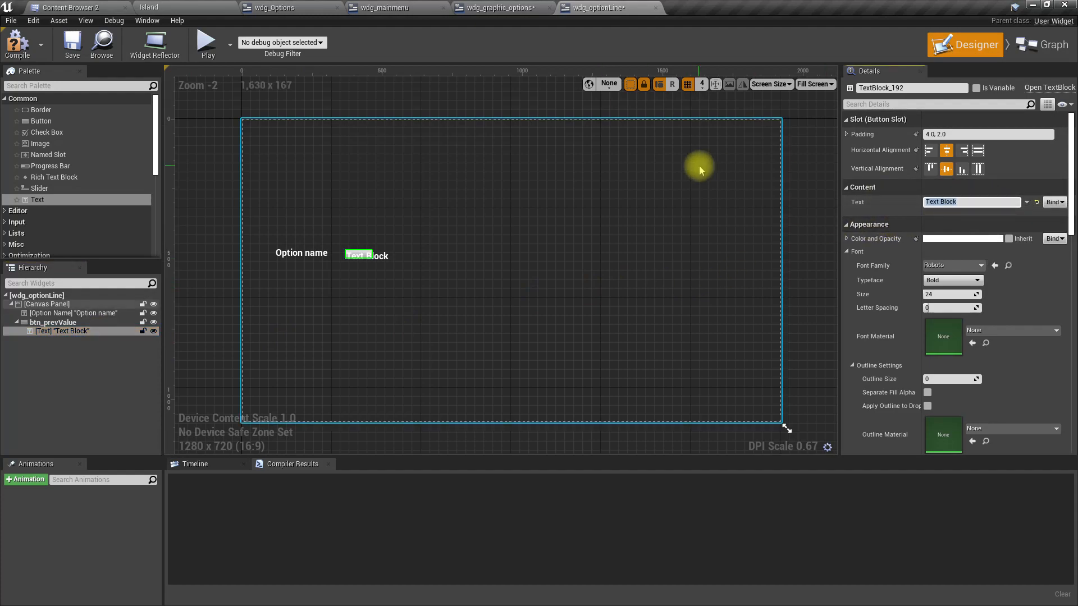
key("Return")
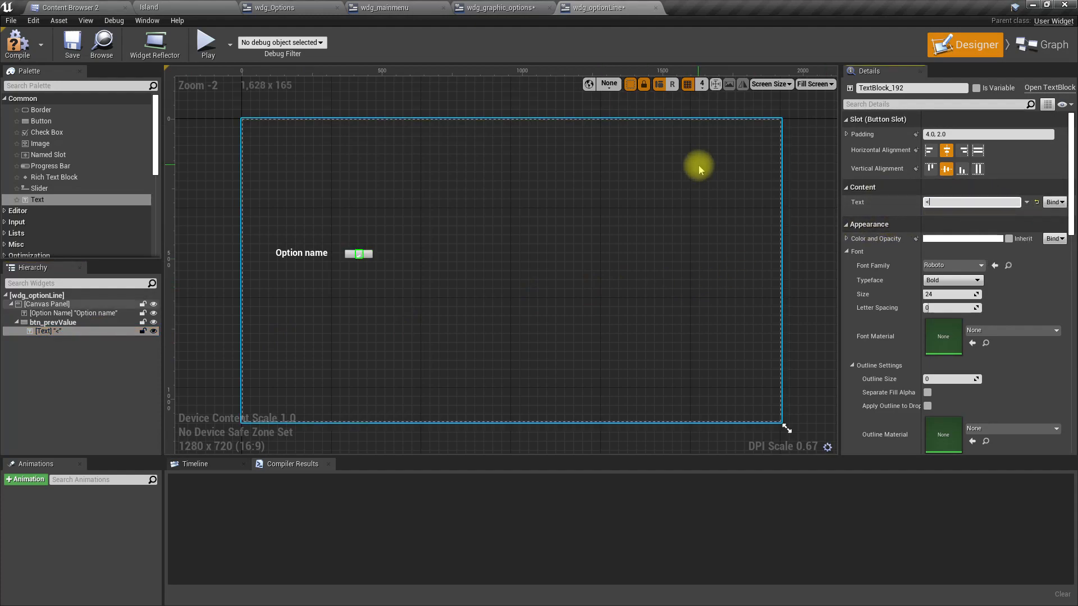
Step: Set the font size of the "<" text inside btn_prevValue to 15
left_click(62, 325)
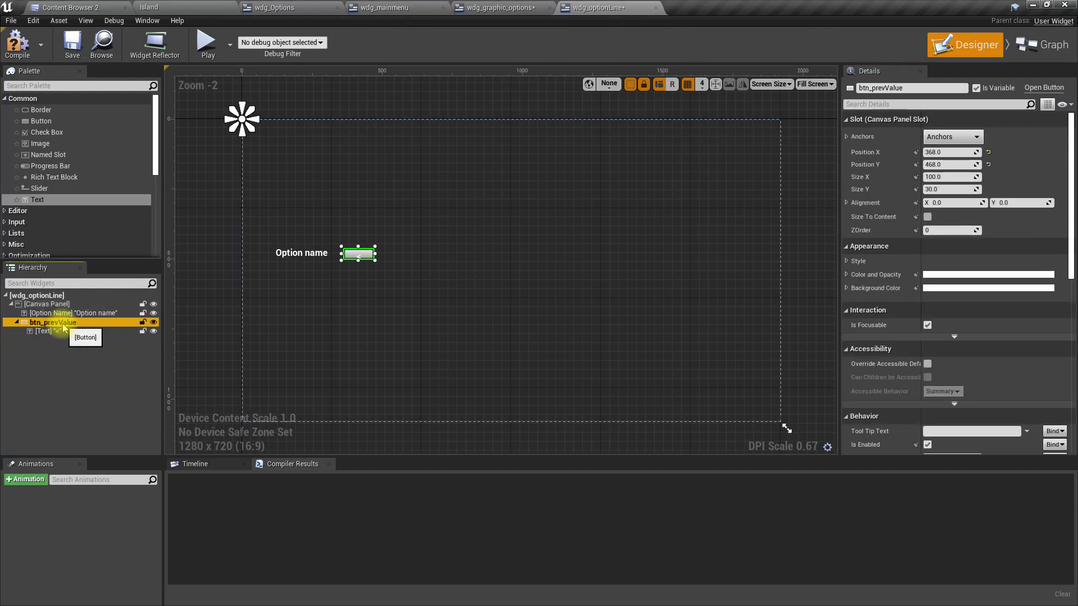
left_click(56, 331)
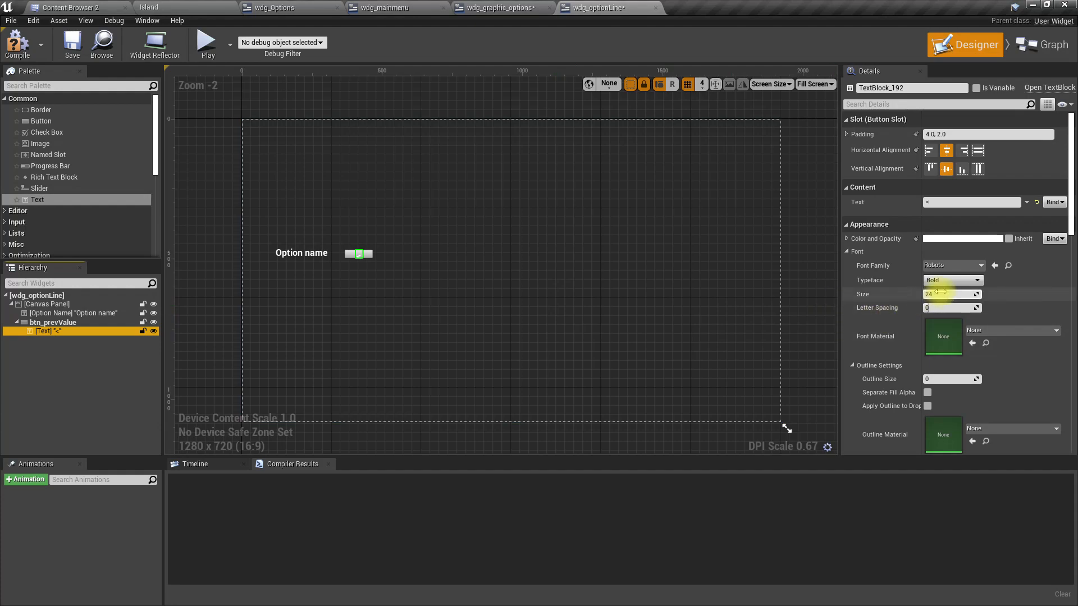
left_click(941, 293)
type("15")
key("Return")
scroll(426, 267, "up", 6)
scroll(558, 312, "down", 2)
scroll(556, 301, "up", 2)
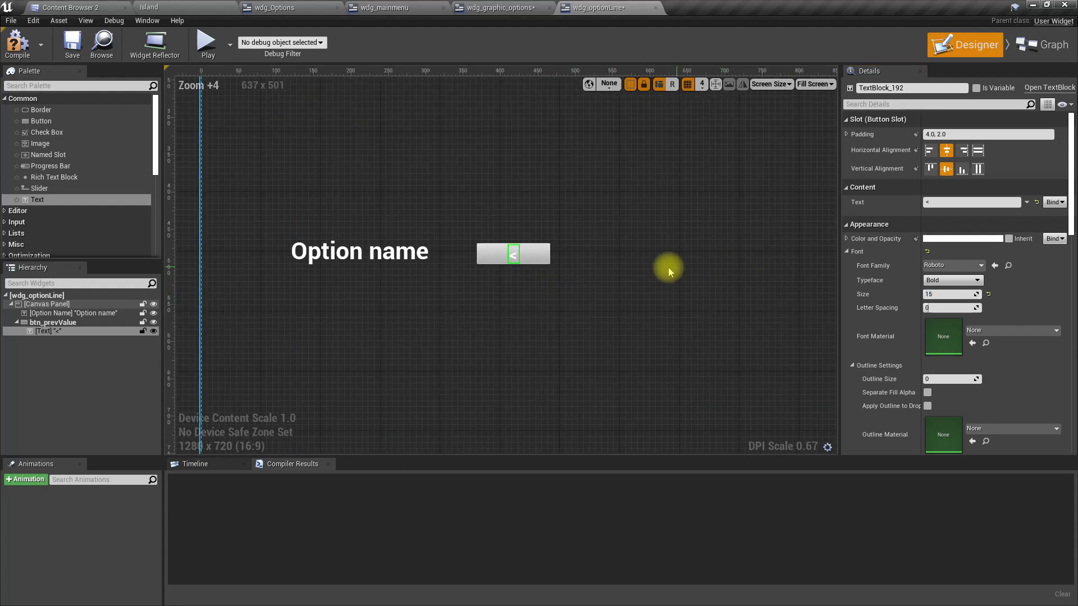
Step: Set the Size X of the btn_prevValue button to 20
left_click(68, 323)
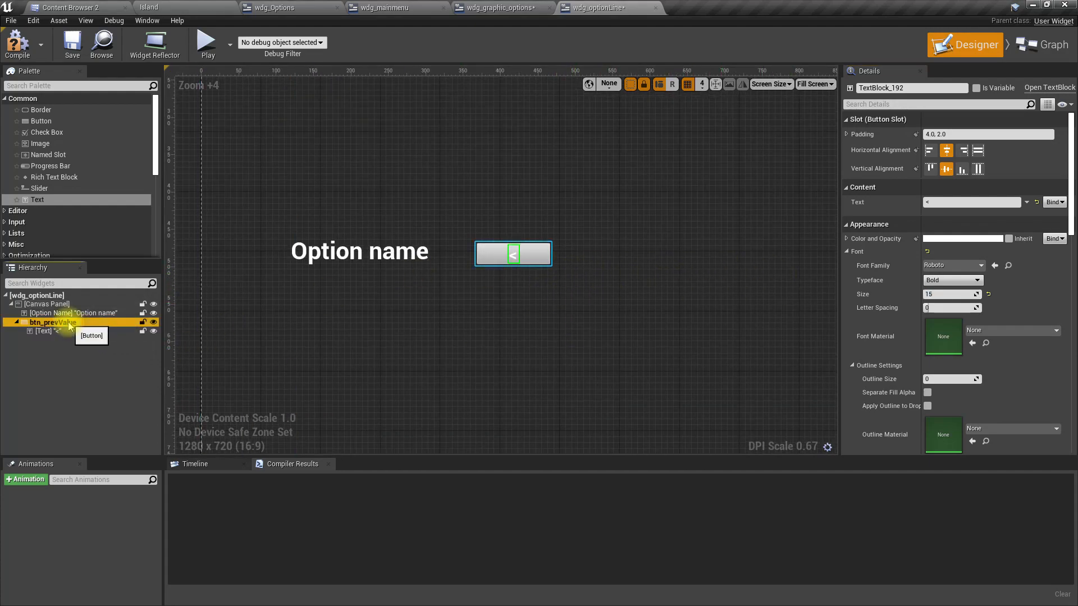
left_click(955, 177)
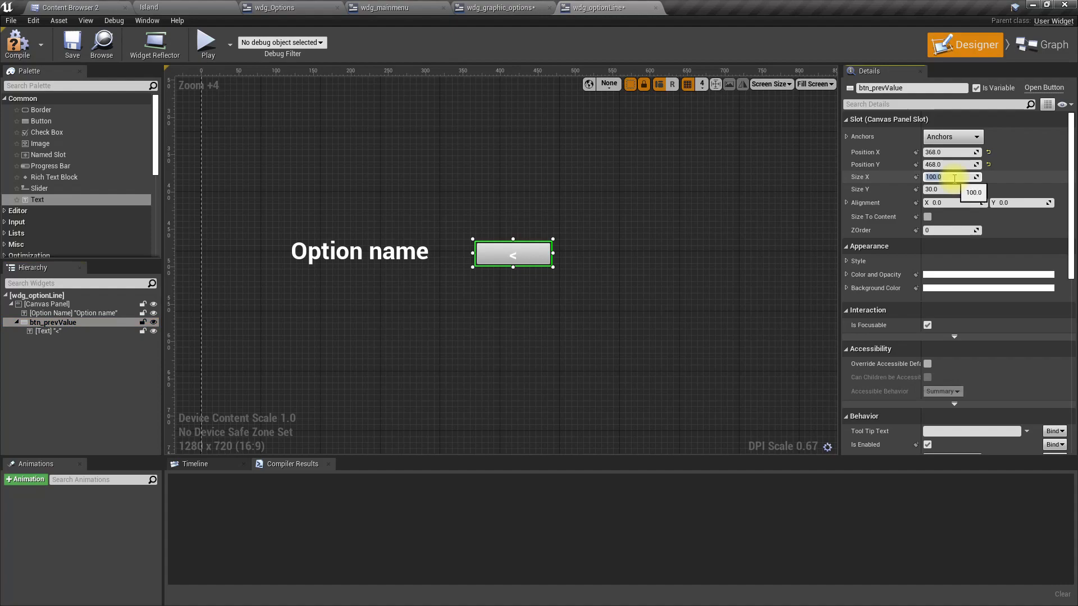
type("20")
key("Return")
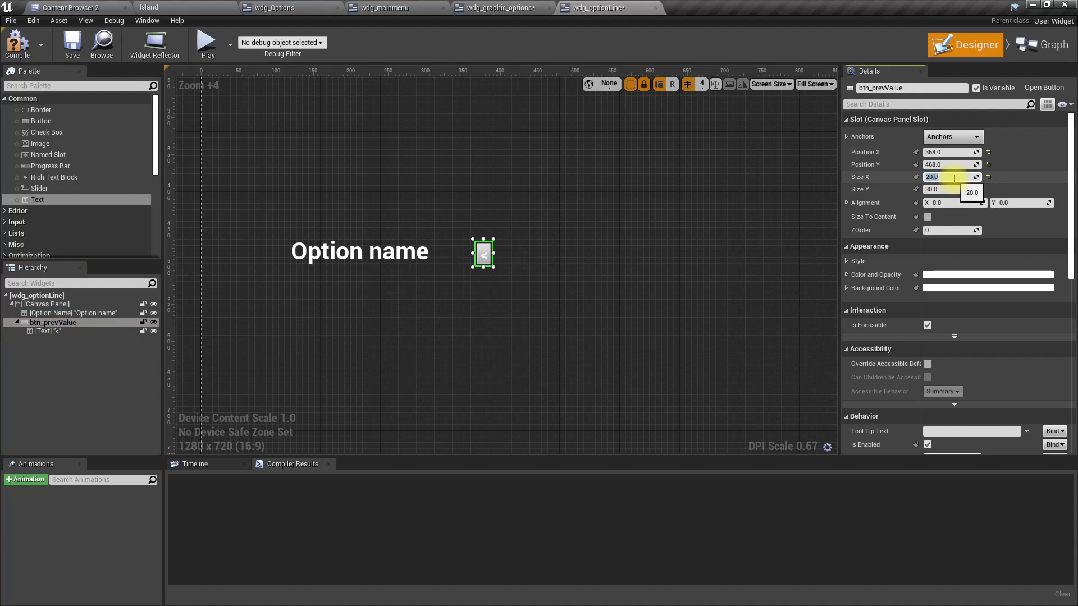
Step: Set the padding of the "<" text in btn_prevValue to 0, and select the Option Name text
left_click(76, 332)
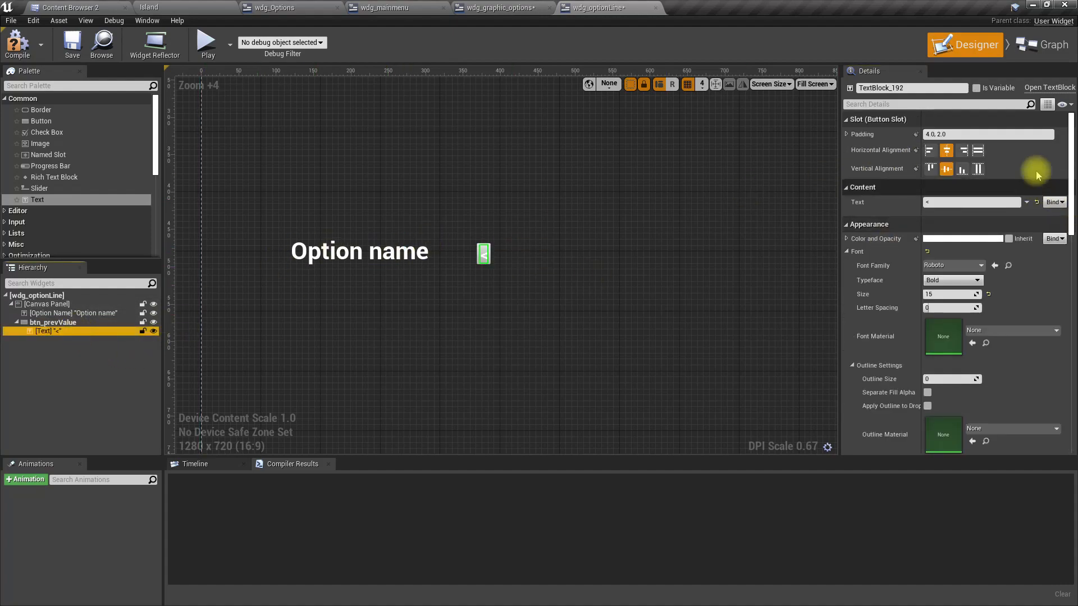
left_click(979, 134)
type("0")
key("Return")
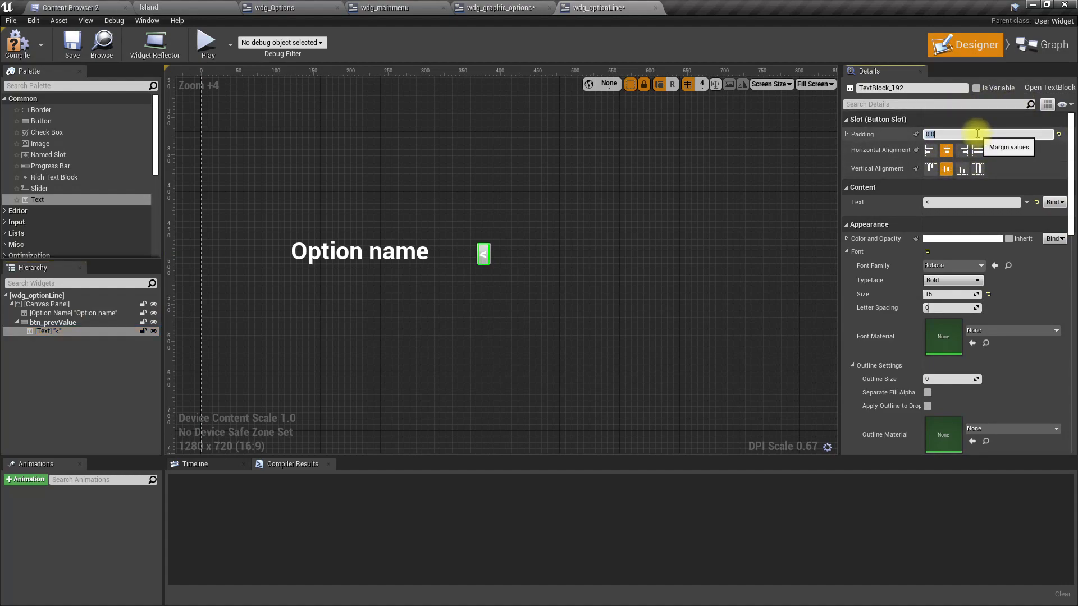
left_click(57, 323)
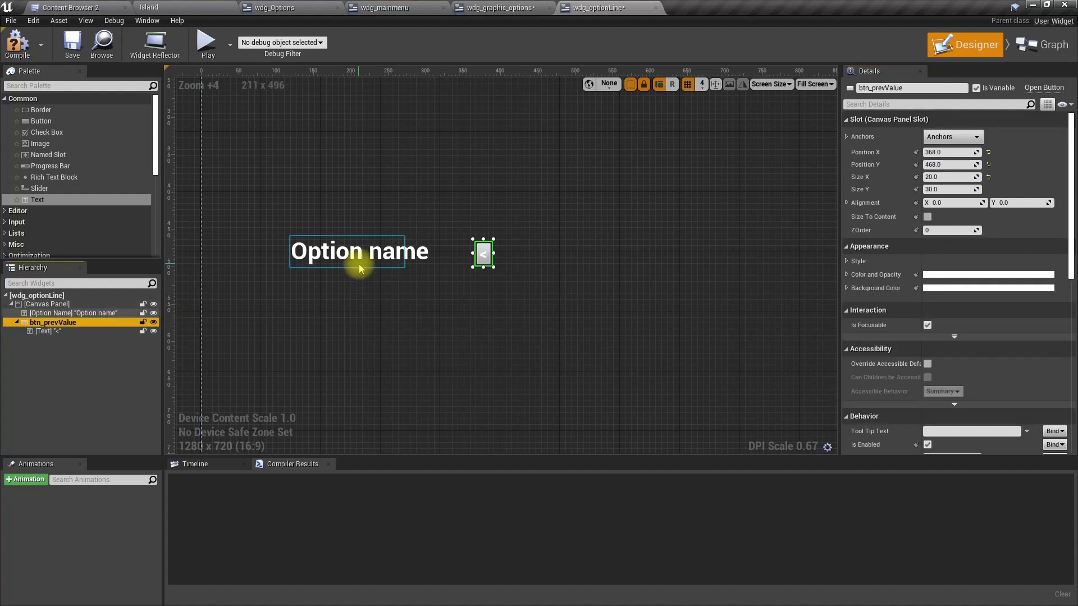
left_click(388, 263)
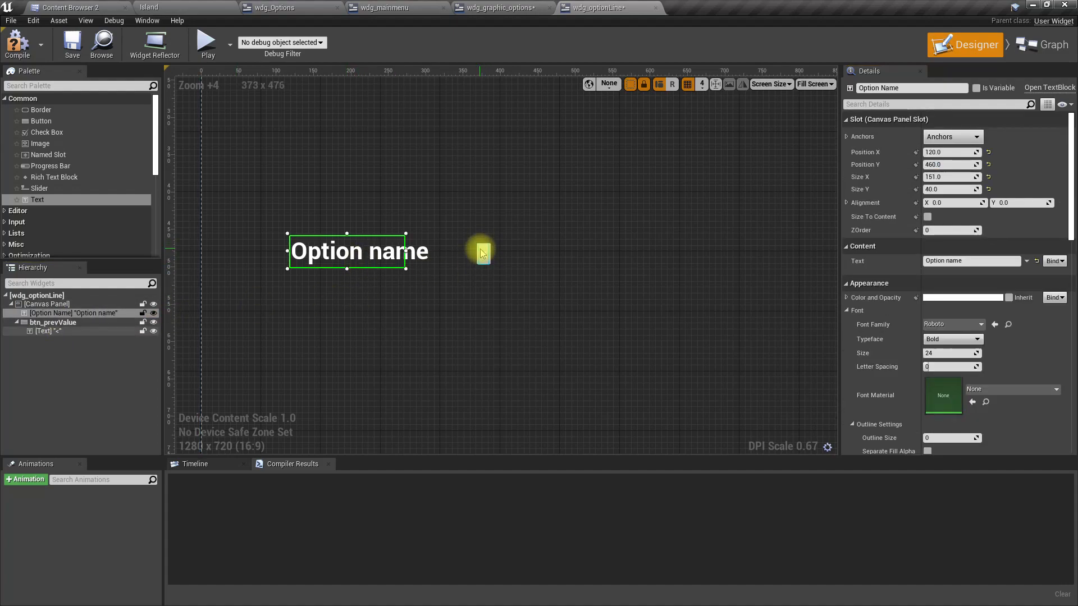
Step: Set the Size X and Size Y of the btn_prevValue button to 40
left_click(73, 323)
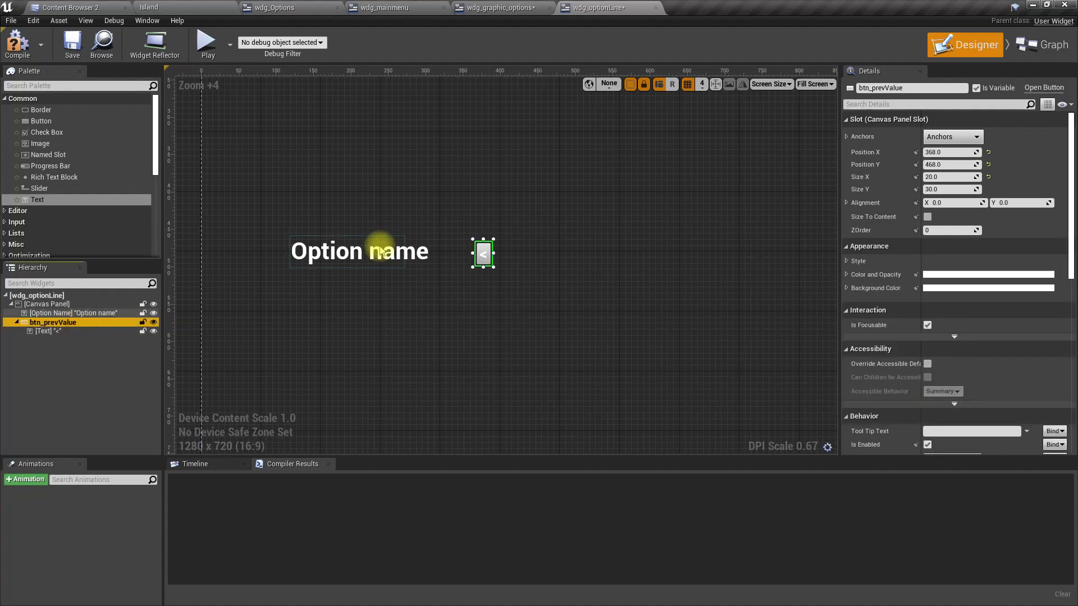
left_click(961, 178)
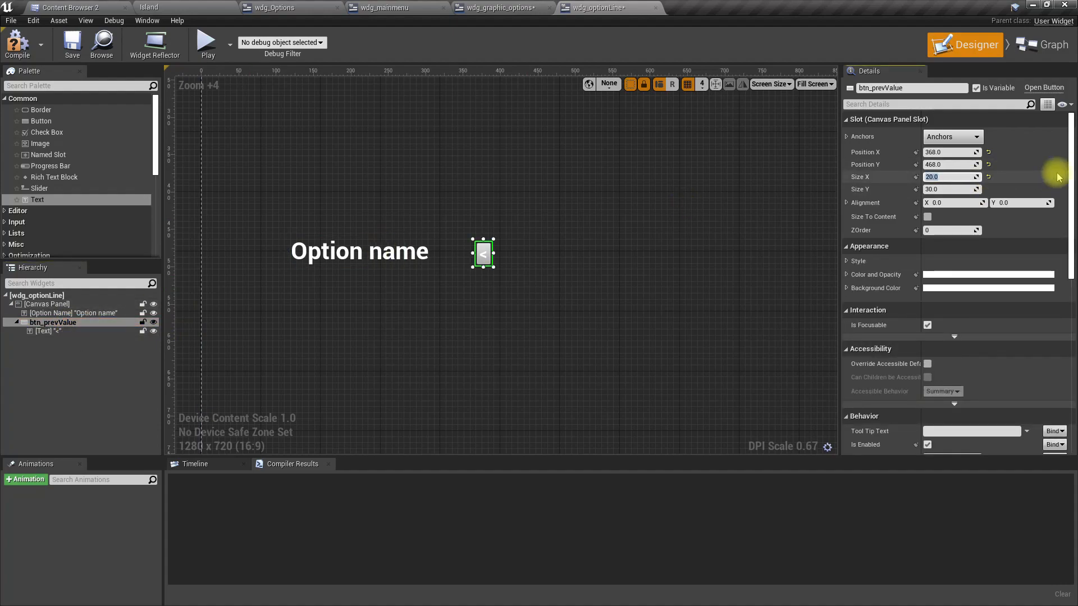
type("40")
key("Tab")
type("40")
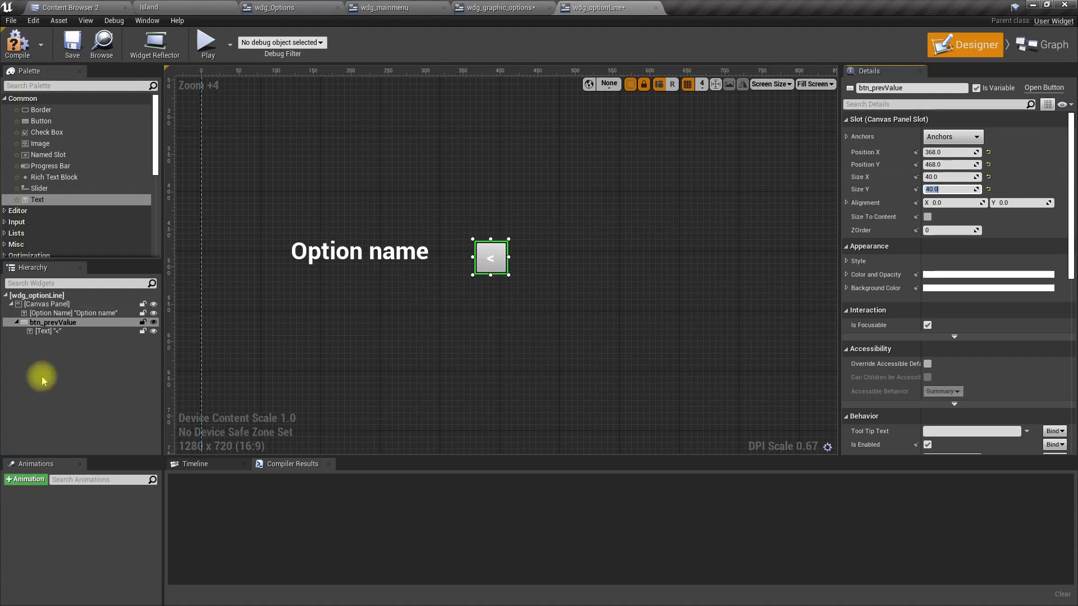
Step: Set the Size X and Size Y of the btn_prevValue button to 30
scroll(481, 294, "down", 4)
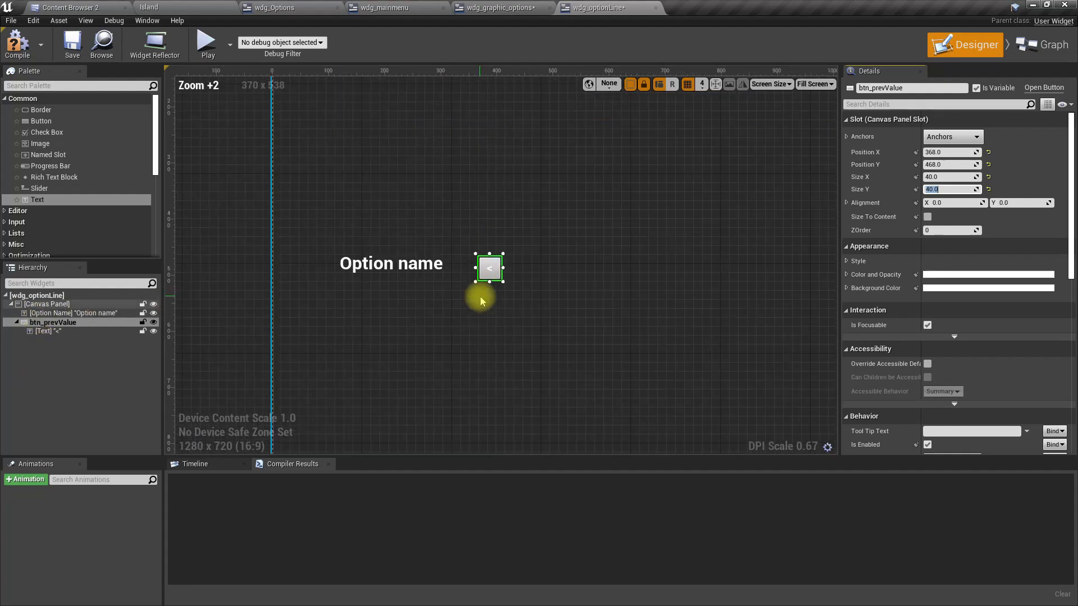
scroll(481, 301, "up", 3)
left_click(965, 177)
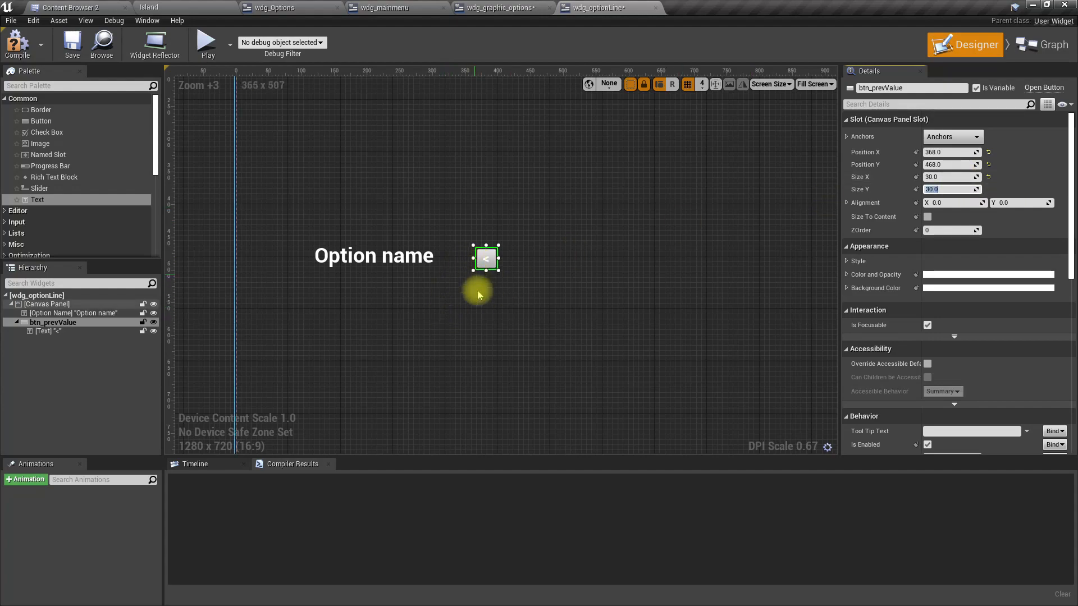
right_click_drag(535, 263, 585, 239)
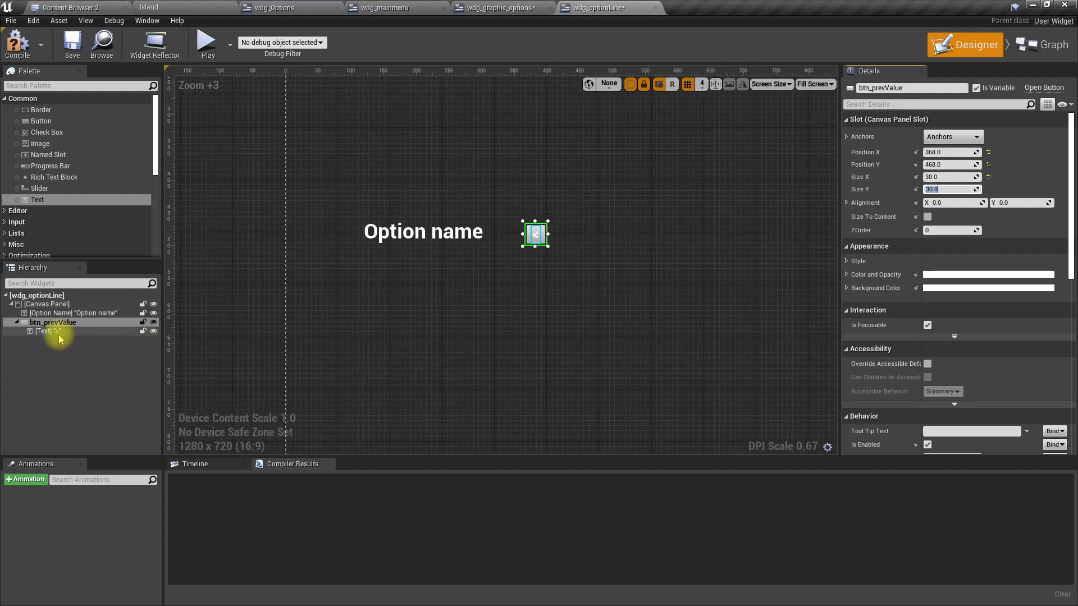
Step: Add a Text widget to the canvas to the right of btn_prevValue, at about X 464, Y 464
left_click(18, 324)
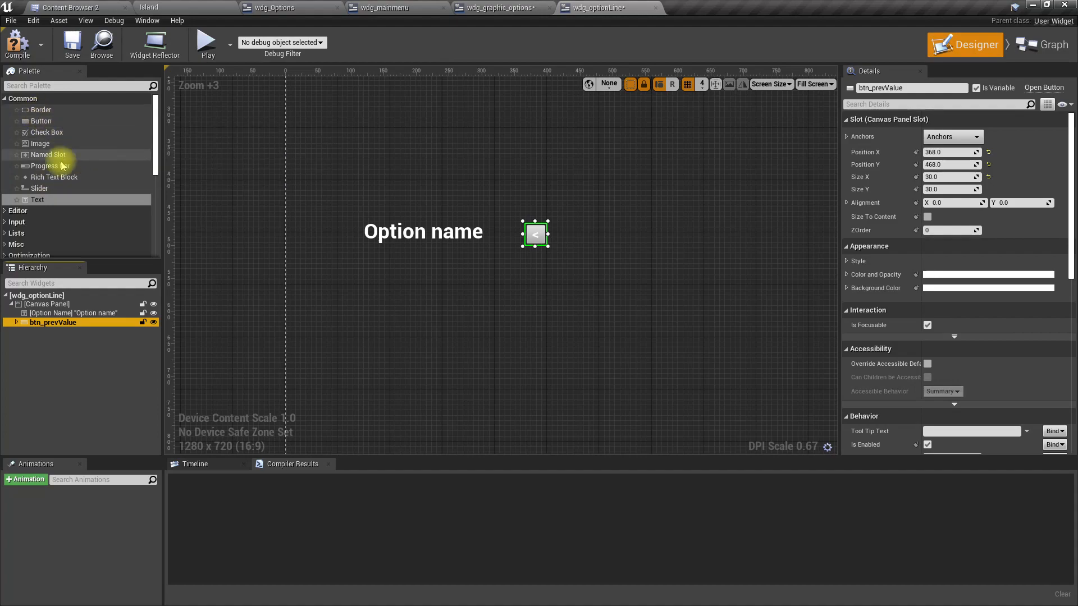
left_click_drag(40, 200, 597, 228)
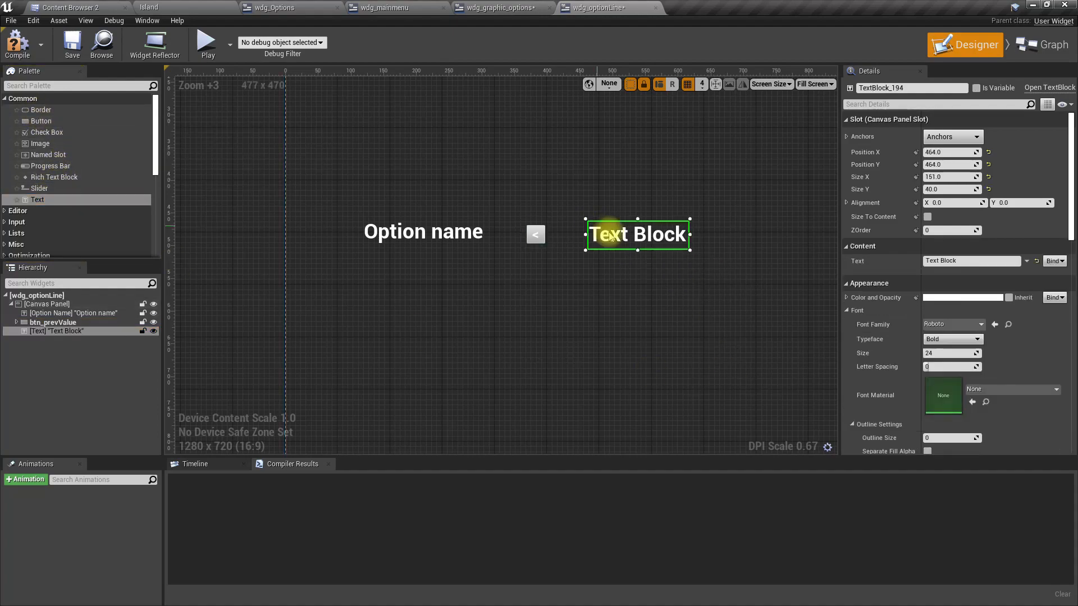
Step: Set the font family of both the Option Name text and the new text block to VINERITC_Font
left_click(420, 234)
left_click(954, 324)
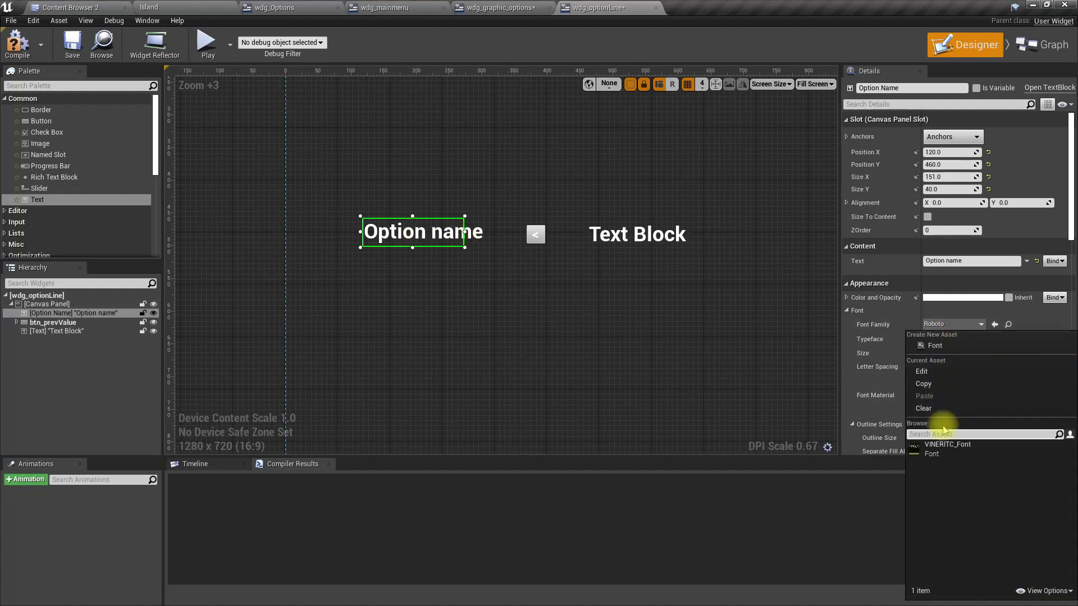
left_click(949, 452)
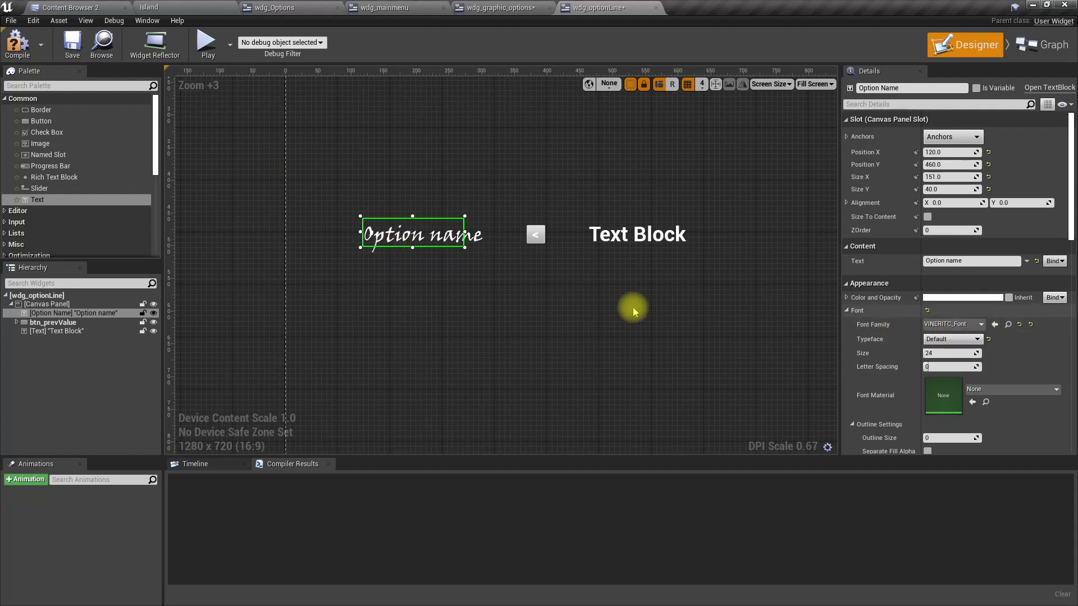
left_click(629, 247)
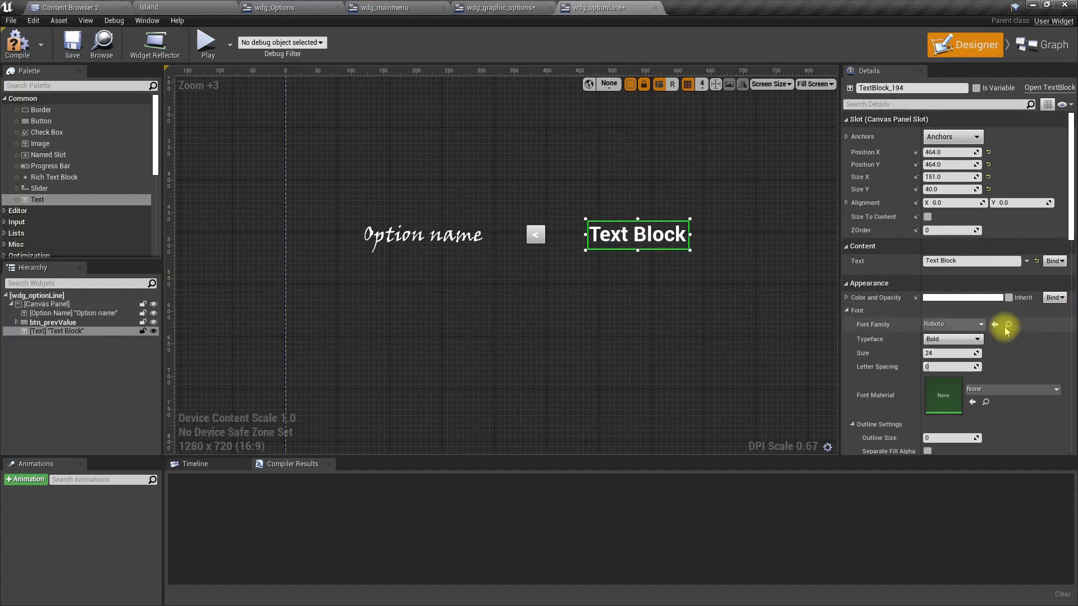
left_click(953, 324)
left_click(947, 450)
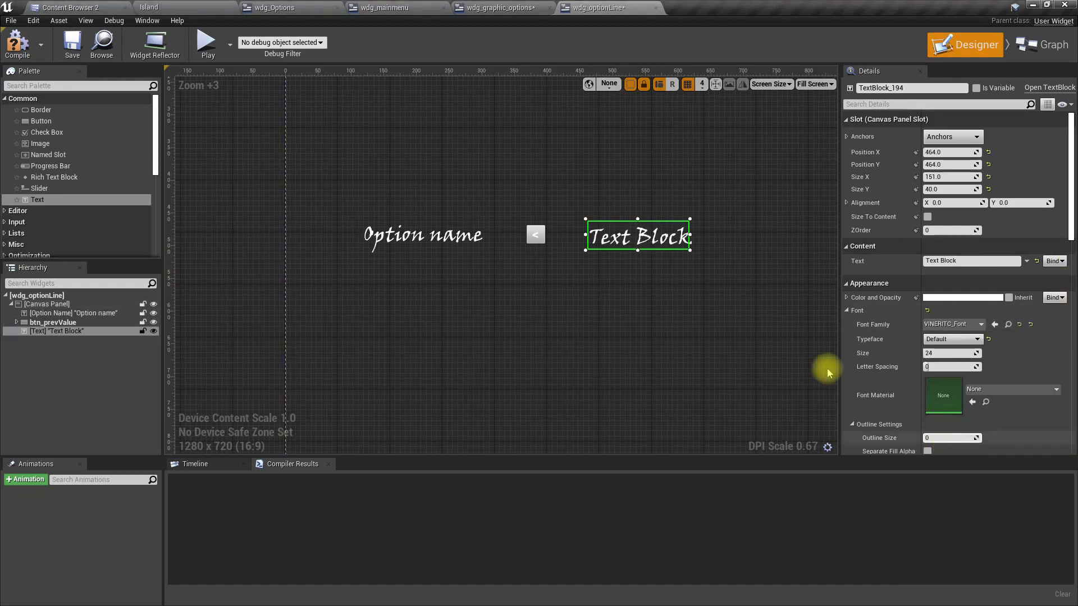
Step: Move the new text block to about X 444, Y 468 and rename it "selected value"
left_click(415, 237)
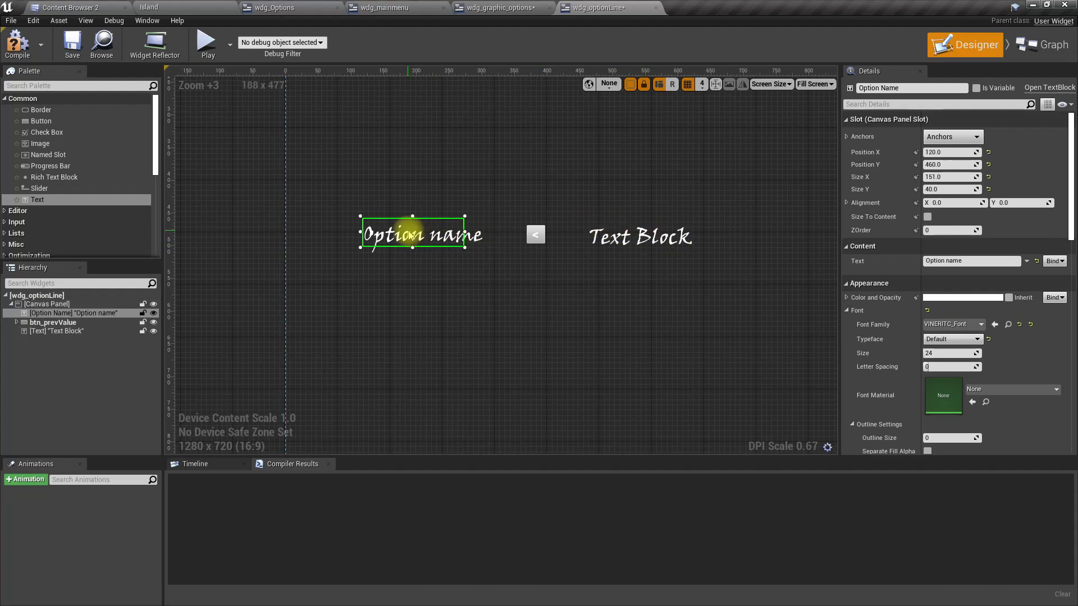
mouse_move(631, 244)
left_mouse_down()
mouse_move(618, 237)
mouse_move(618, 248)
left_mouse_up()
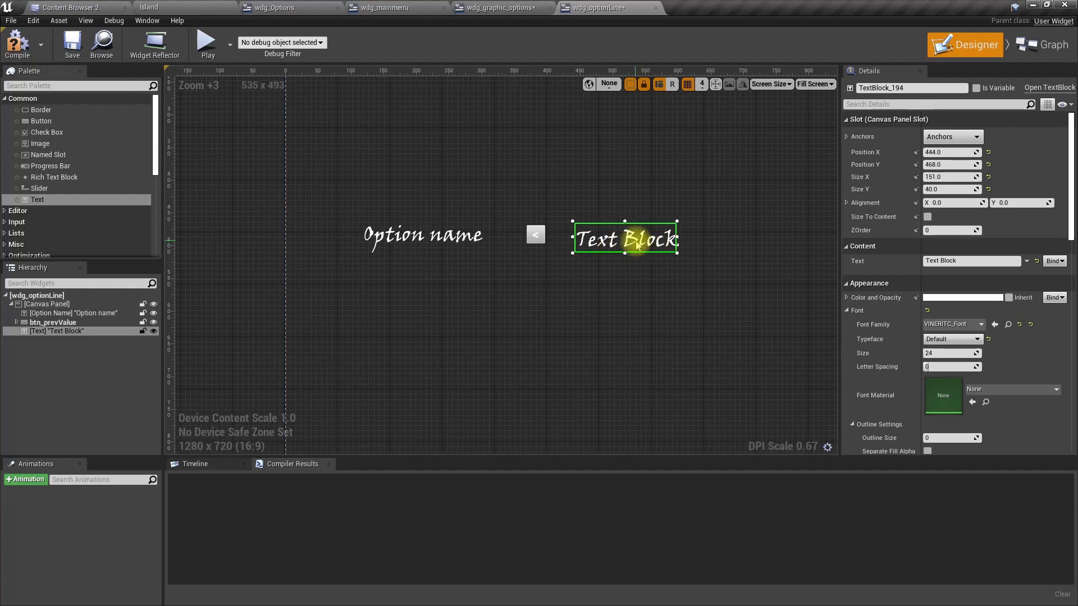
double_click(94, 332)
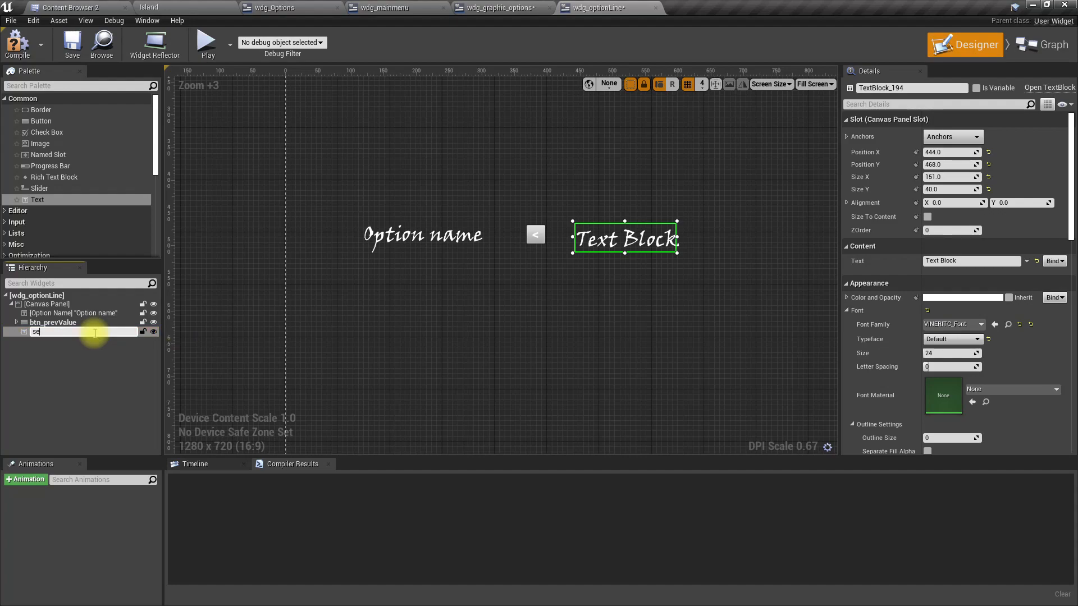
type("selected value")
key("Return")
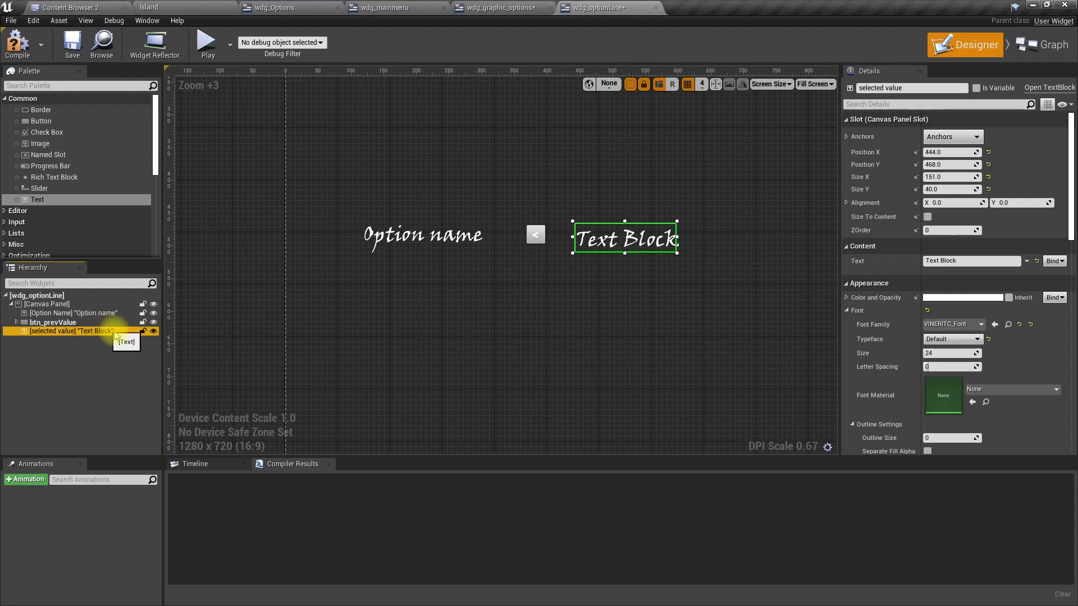
Step: Duplicate the btn_prevValue button and place the copy directly after the original in the widget hierarchy
right_click(55, 323)
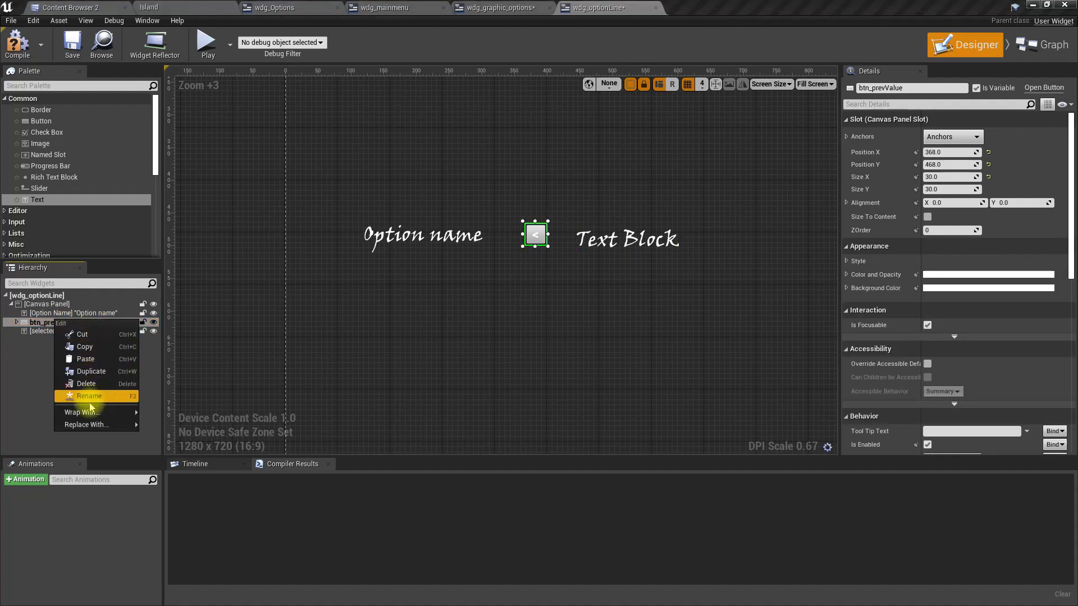
left_click(90, 372)
left_click_drag(44, 366, 52, 339)
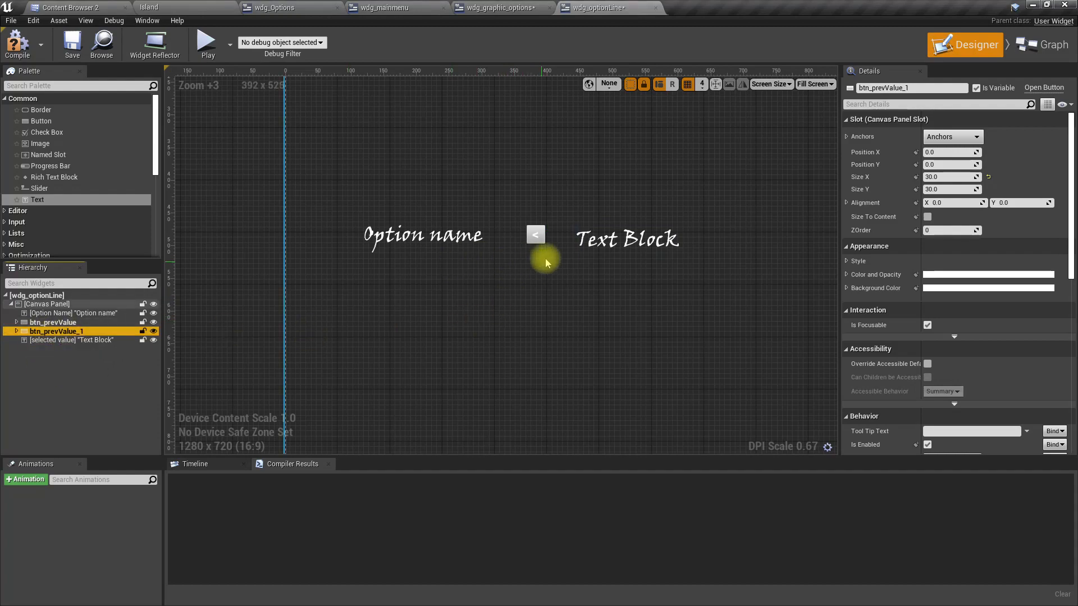
Step: Move the duplicated button from the canvas origin to the right of the selected value text, at about X 640, Y 472
scroll(542, 264, "down", 3)
right_click_drag(425, 190, 419, 233)
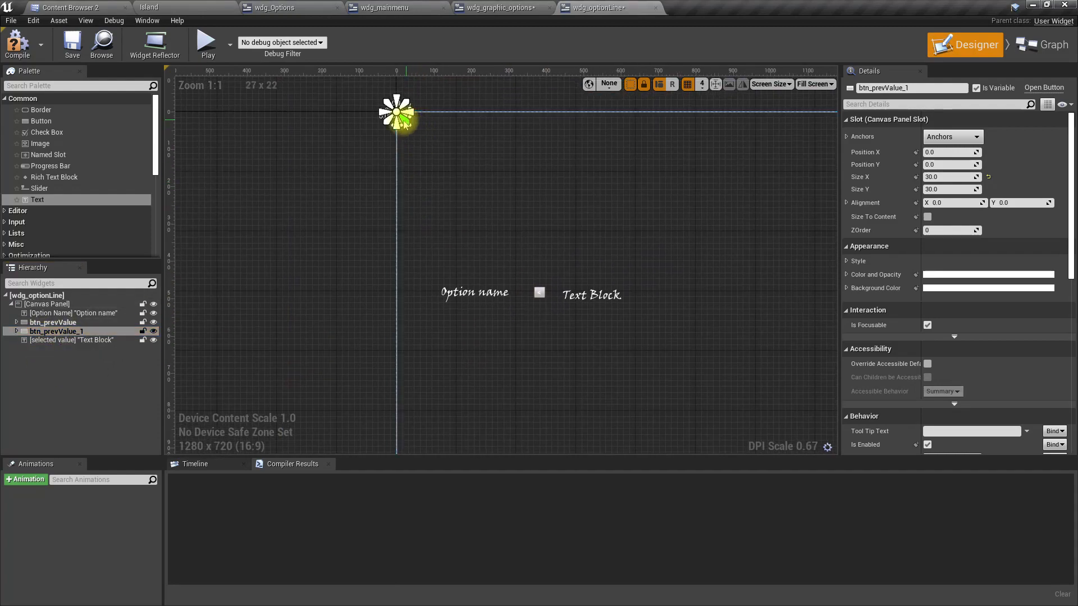
left_click(403, 123)
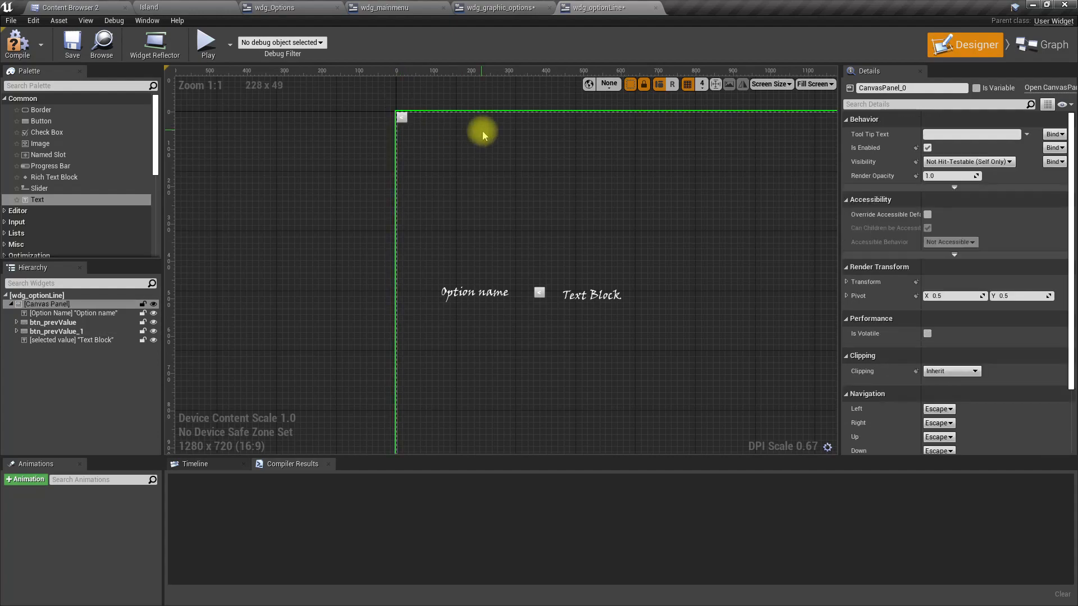
left_click(404, 123)
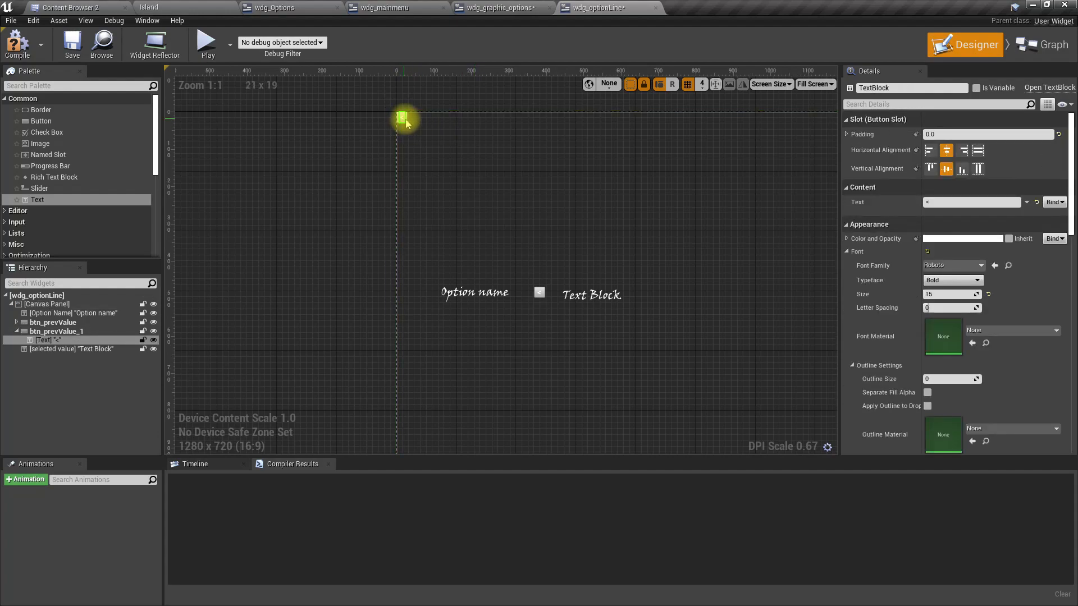
left_click(404, 121)
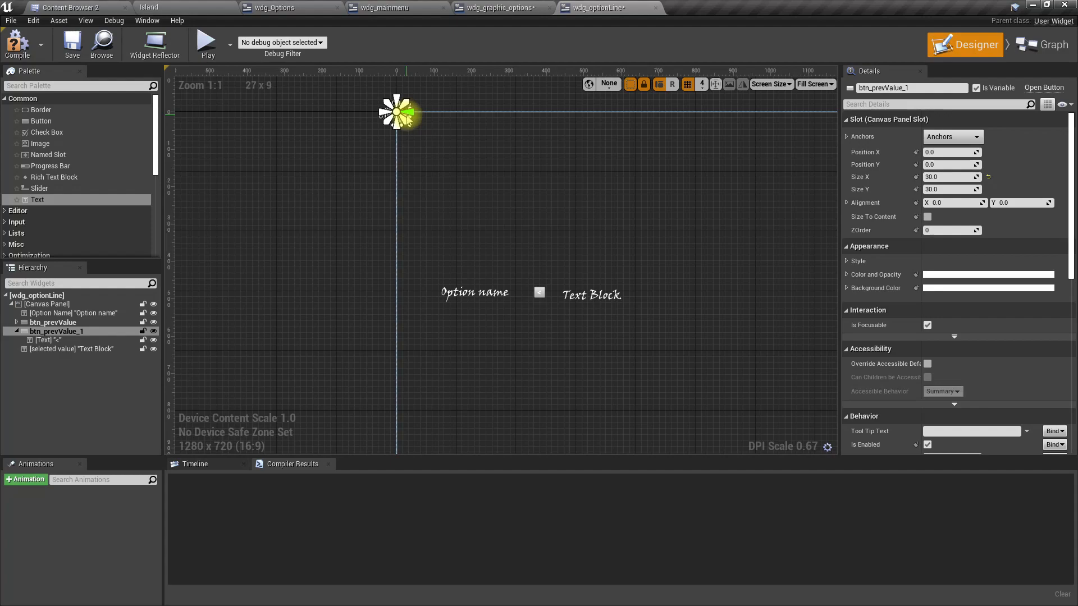
left_click_drag(405, 114, 638, 292)
scroll(650, 305, "up", 3)
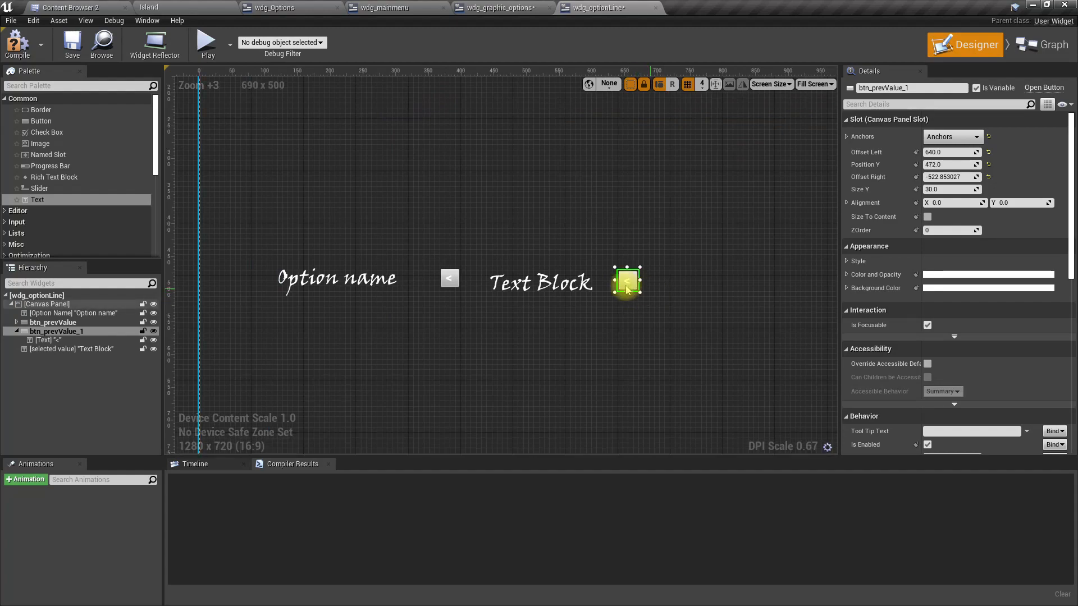
Step: Change the text inside the duplicated button to ">"
left_click(84, 332)
left_click(100, 341)
left_click(103, 341)
key("Escape")
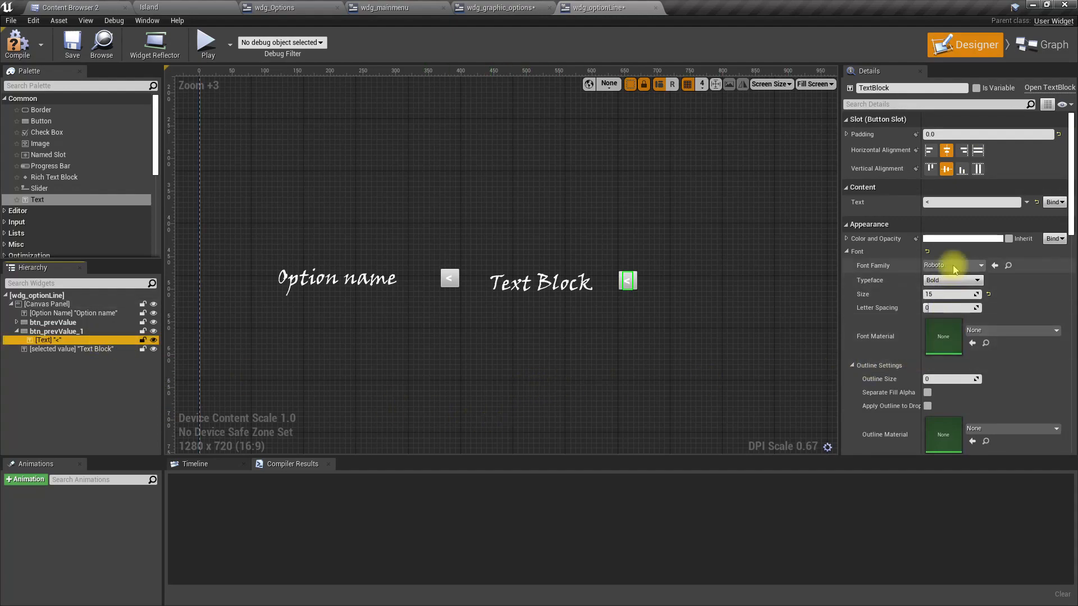
left_click(949, 202)
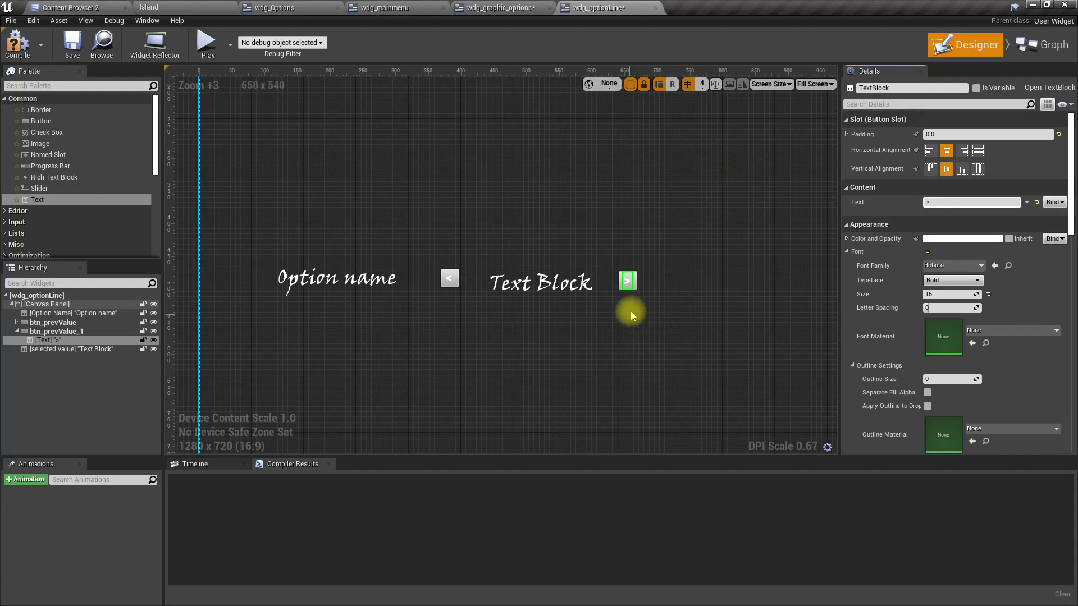
Step: Rename the duplicated button as btn_nextValue
left_click(69, 331)
left_click(70, 332)
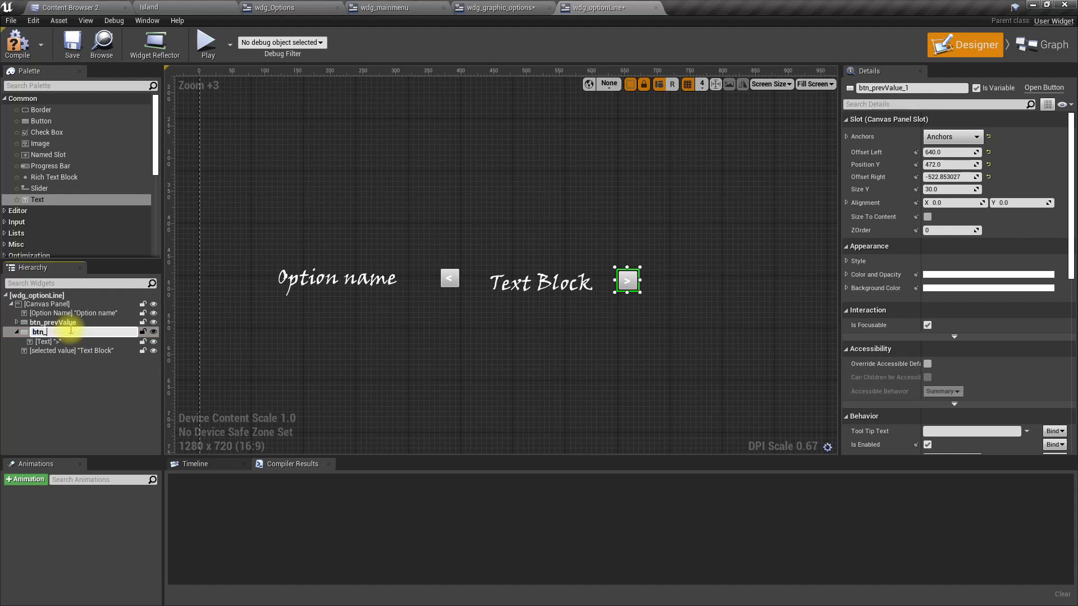
type("btn_nextValue")
key("Return")
Step: Bring the stretched right anchor of btn_nextValue back to the canvas's upper-left corner, making a single anchor point
scroll(602, 370, "down", 3)
scroll(612, 361, "up", 3)
scroll(613, 359, "down", 3)
scroll(614, 358, "up", 2)
right_click_drag(613, 358, 599, 296)
scroll(513, 320, "down", 3)
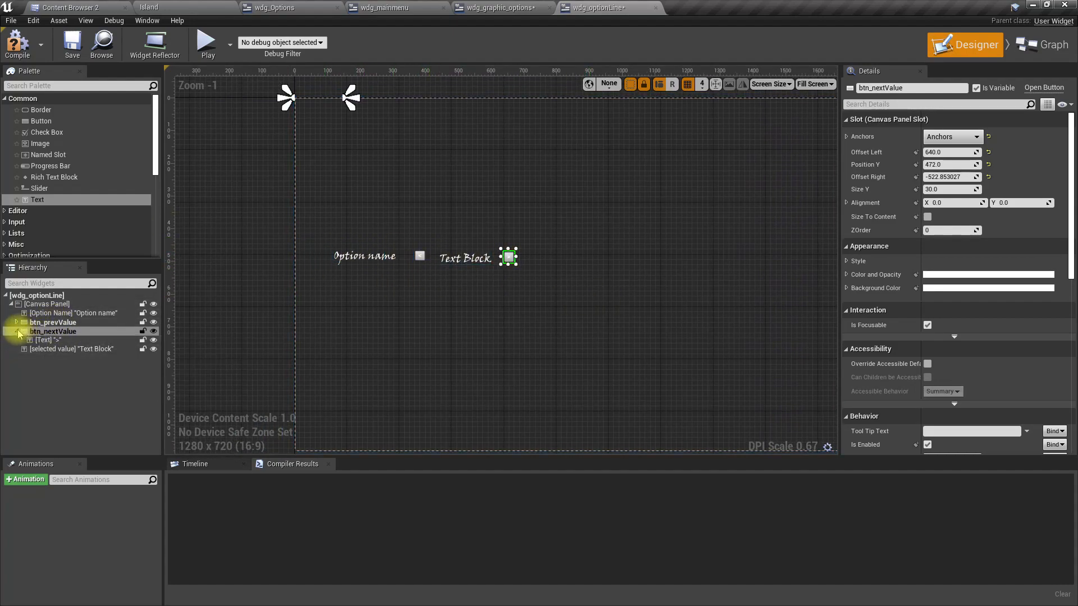
left_click(17, 332)
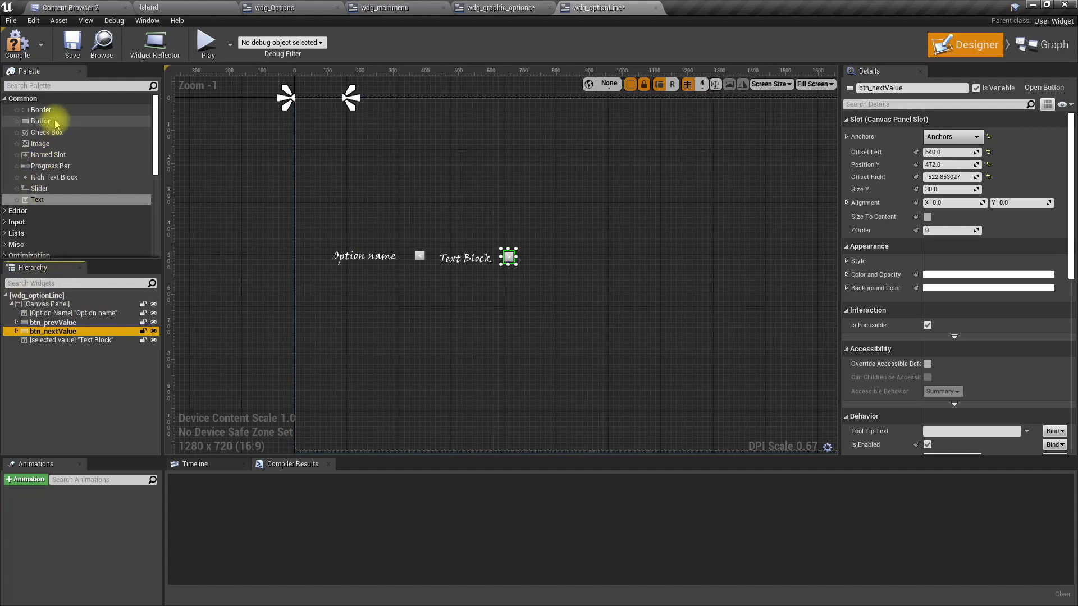
left_click_drag(352, 98, 180, 89)
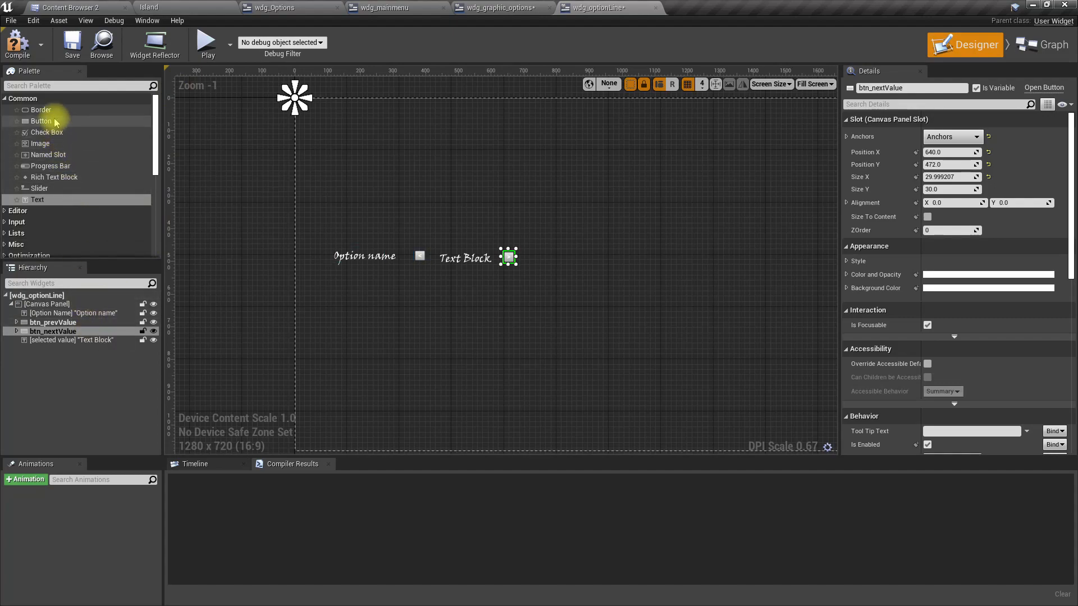
Step: Add a Horizontal Box to the canvas at position X 0, Y 0 and set its Size X to 800
type("horiz")
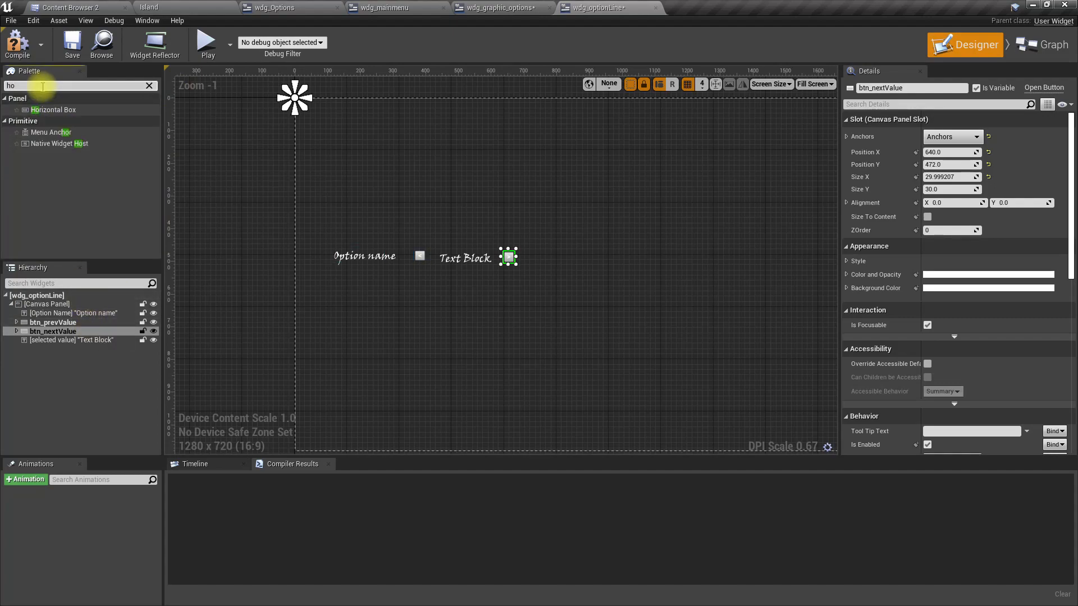
left_click_drag(49, 109, 345, 153)
right_click_drag(479, 178, 427, 190)
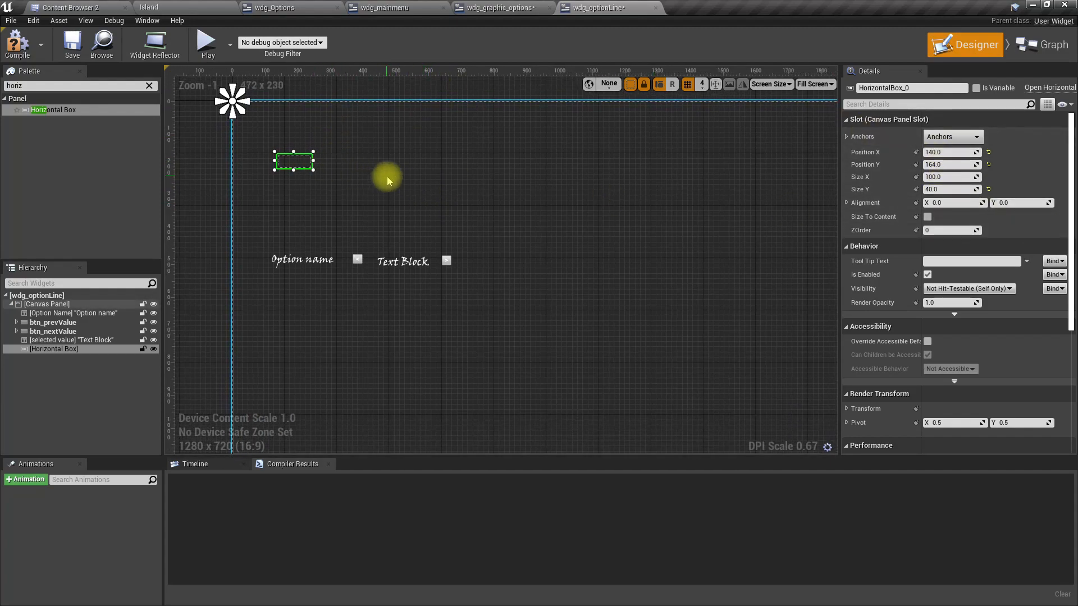
right_click_drag(388, 177, 400, 192)
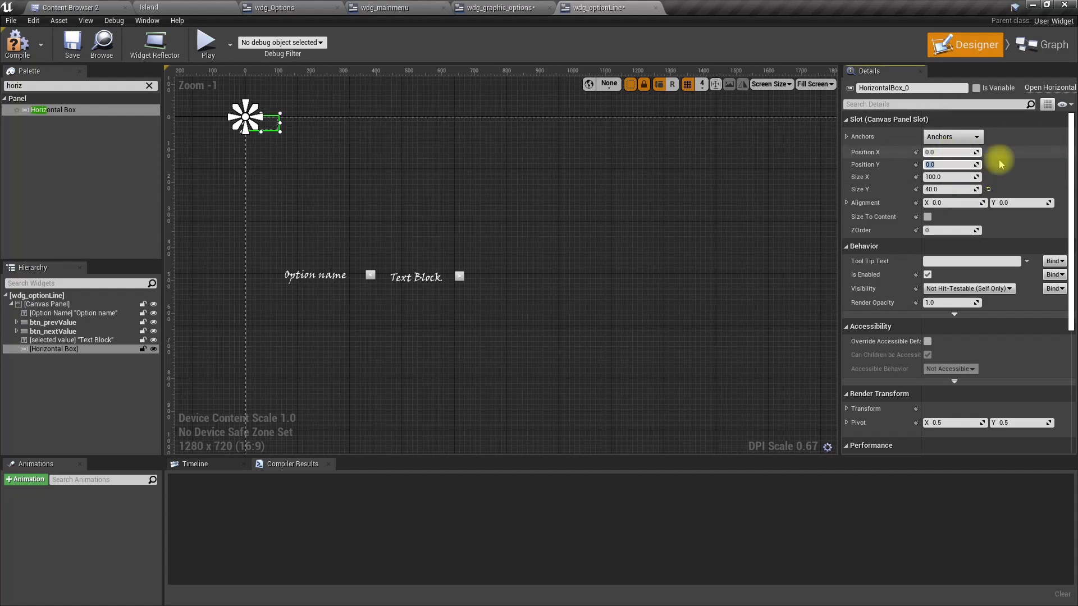
left_click(955, 177)
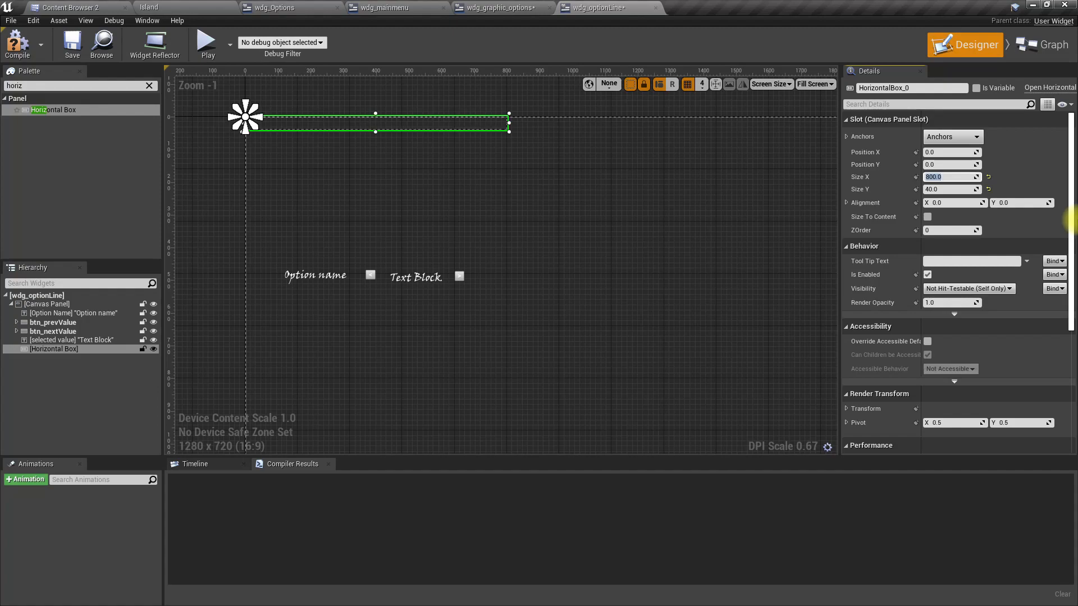
Step: Move the Option Name text, btn_prevValue, btn_nextValue and the selected value text into the Horizontal Box
left_click(52, 341)
left_click(49, 314, "shift")
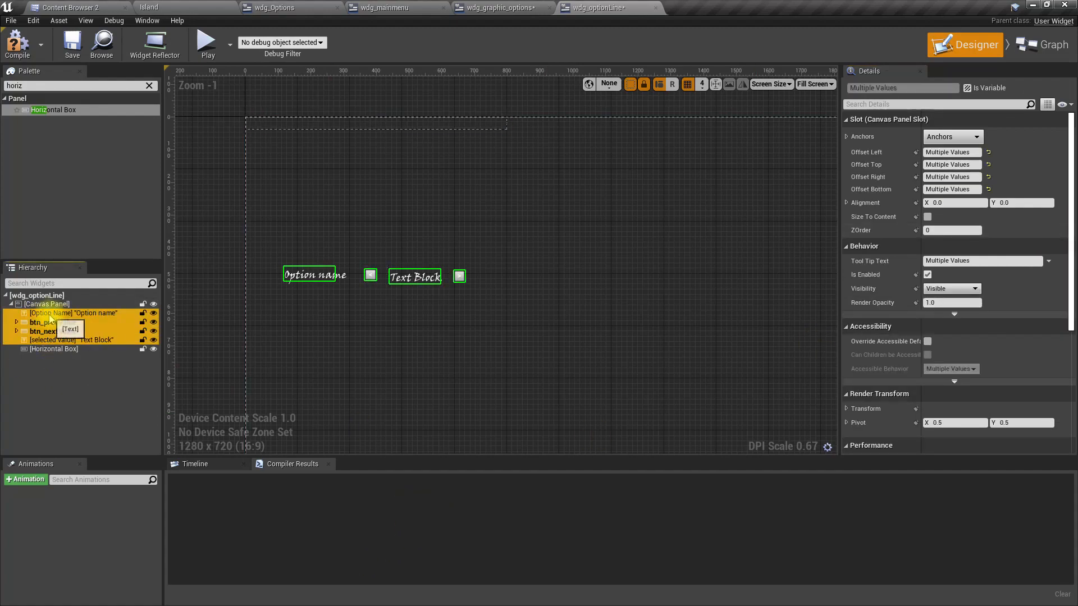
left_click_drag(50, 322, 59, 350)
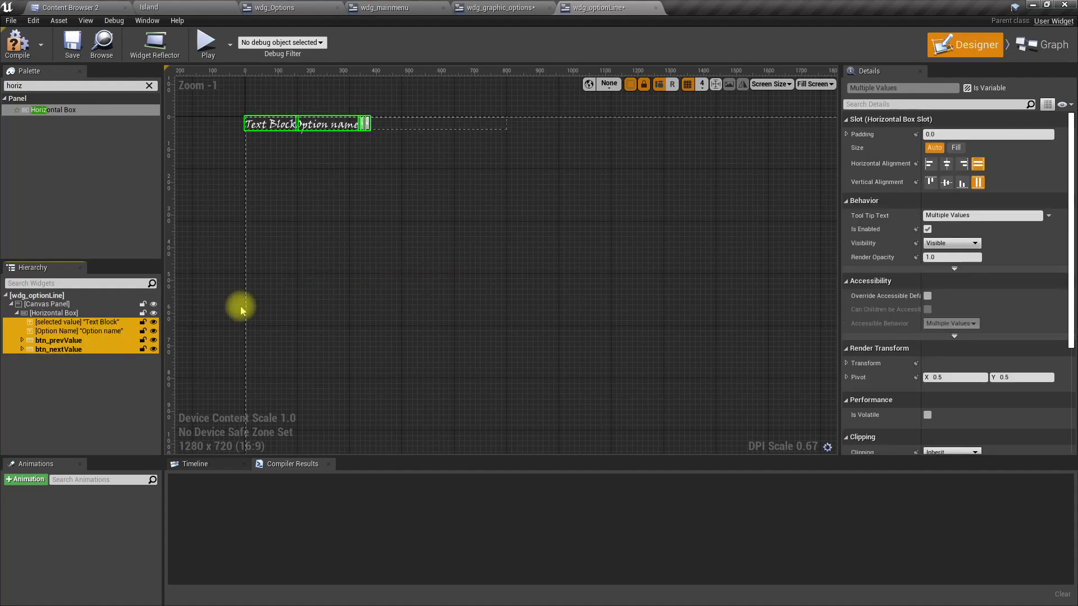
Step: Try to move btn_prevValue ahead of the Option Name text inside the Horizontal Box
left_click(302, 147)
scroll(315, 144, "up", 3)
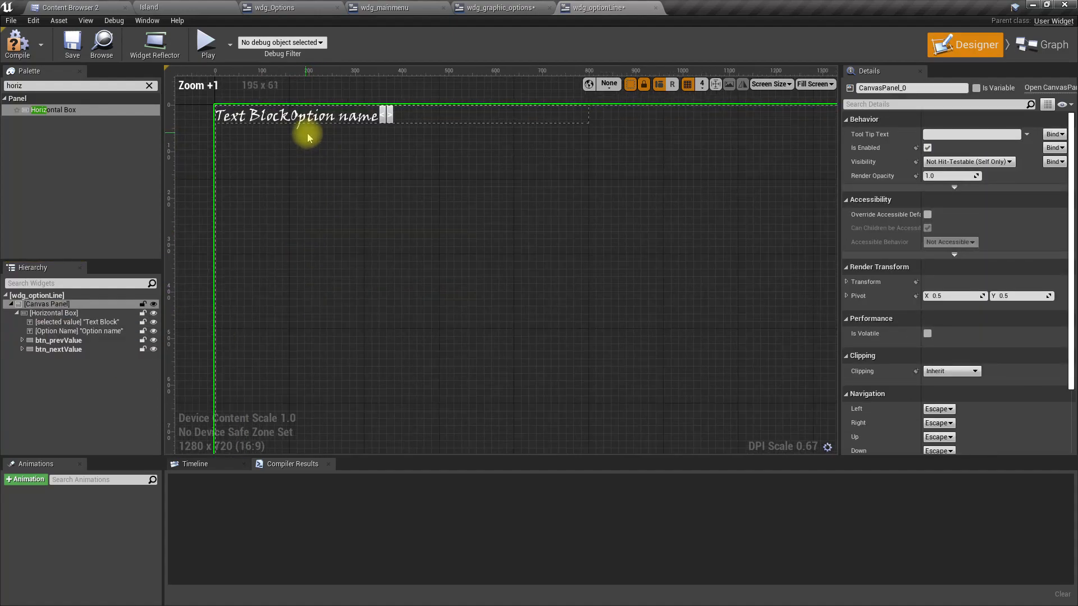
right_click_drag(318, 142, 351, 174)
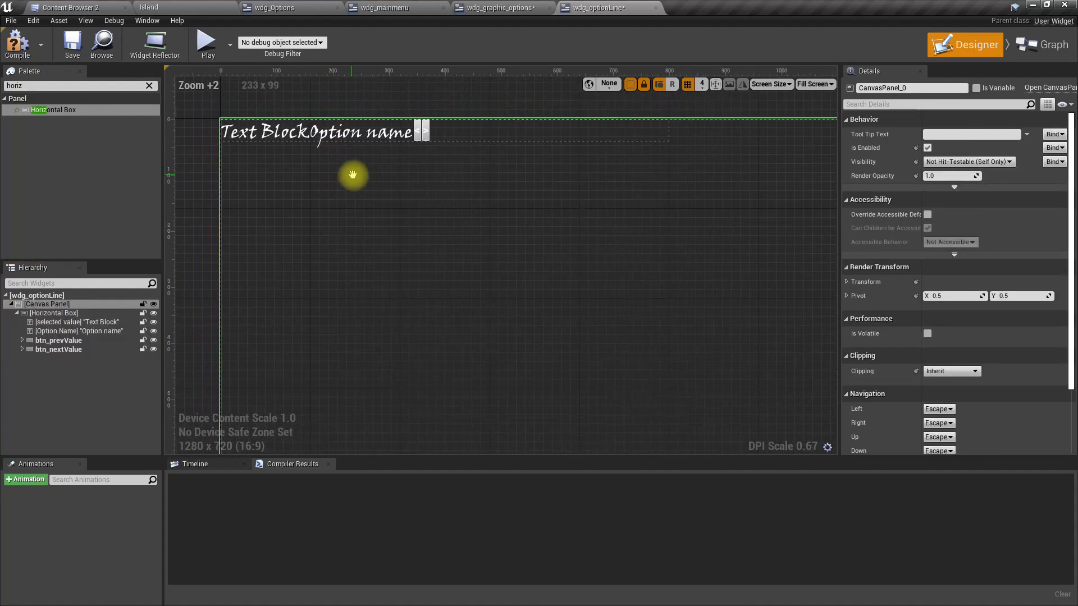
left_click(79, 341)
left_click_drag(79, 344, 85, 335)
left_click(91, 331)
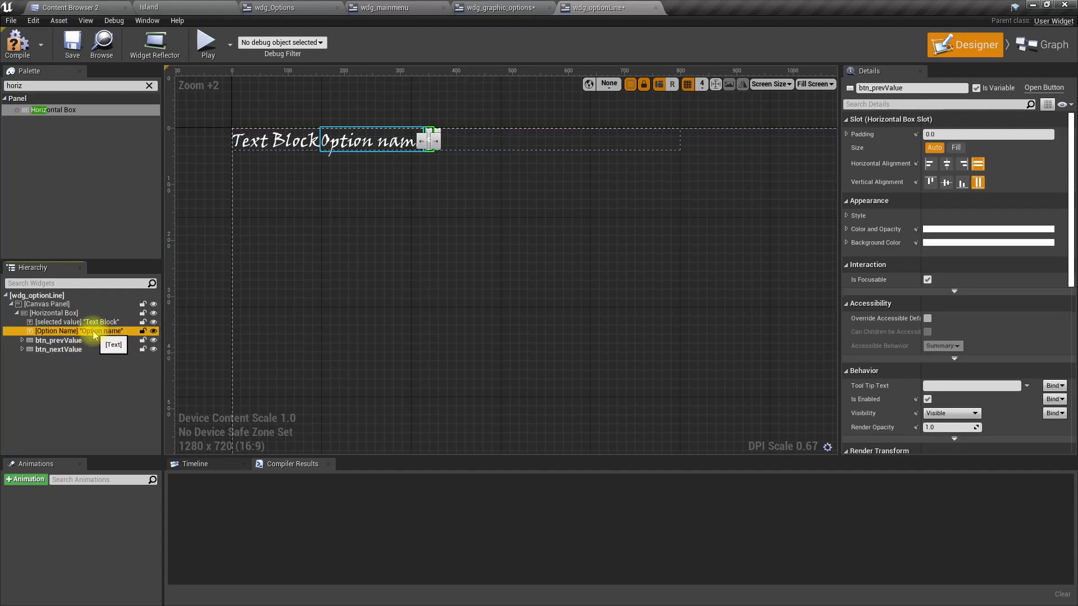
Step: Set the text of the selected value text block to "high"
left_click(84, 322)
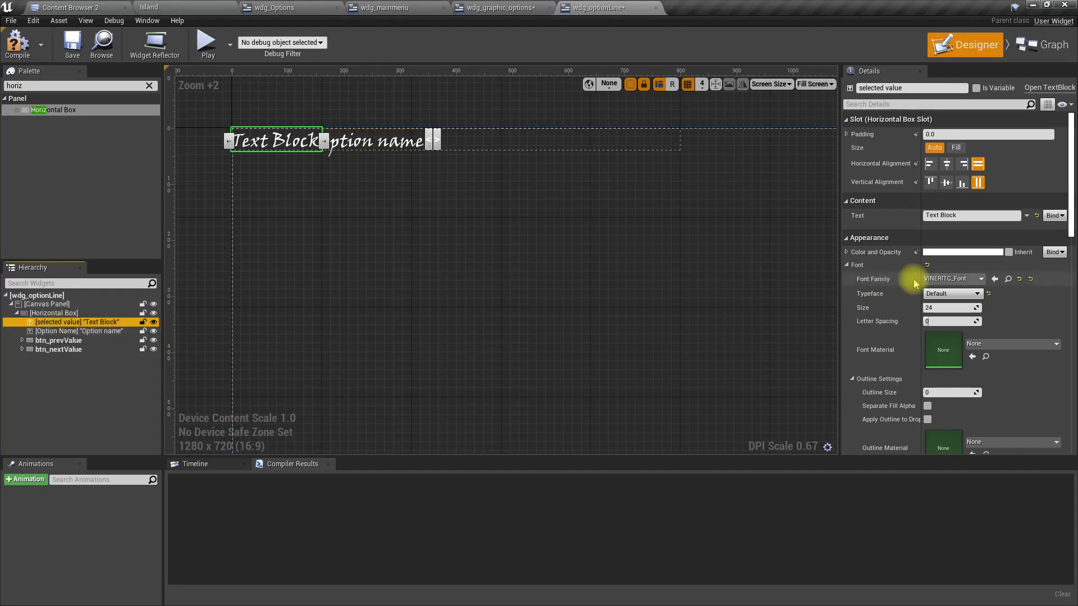
left_click(972, 216)
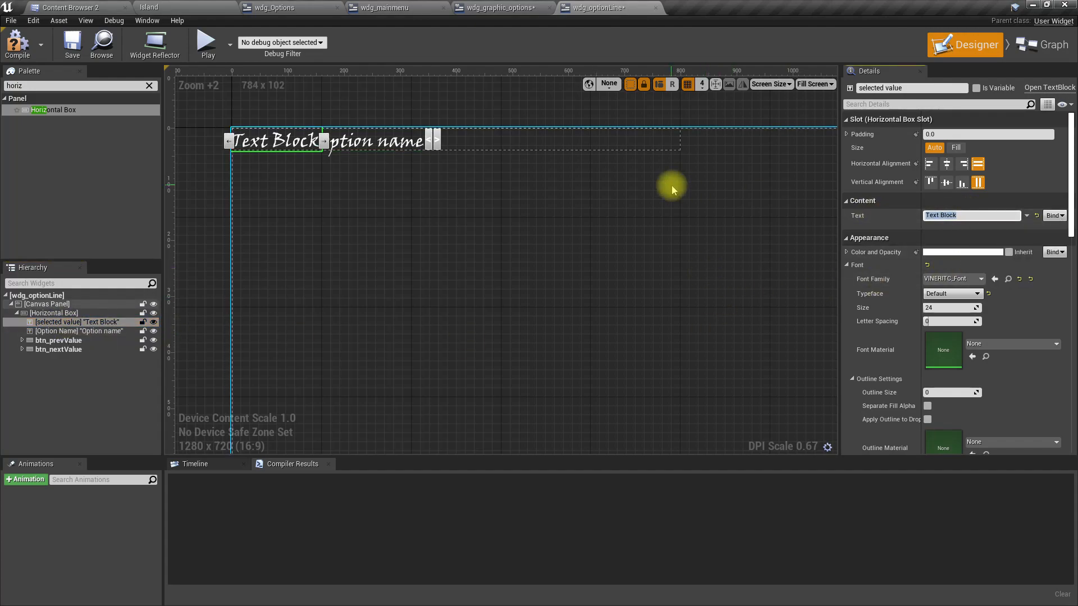
type("high")
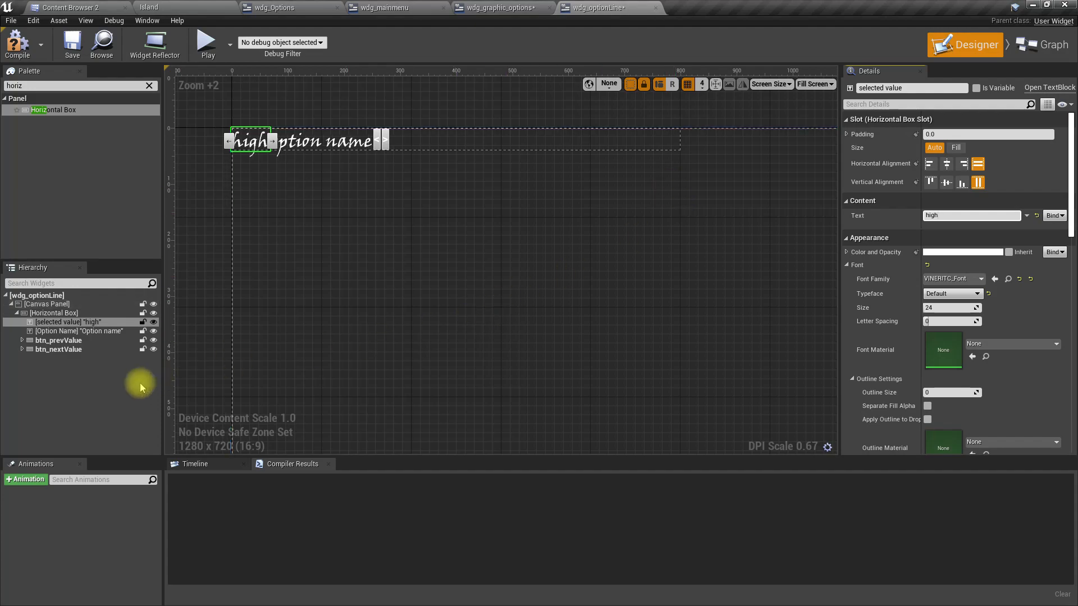
Step: Move the Option Name text out onto the Canvas Panel, try the same with btn_nextValue and undo that last move
left_click(64, 331)
left_click_drag(64, 333, 54, 304)
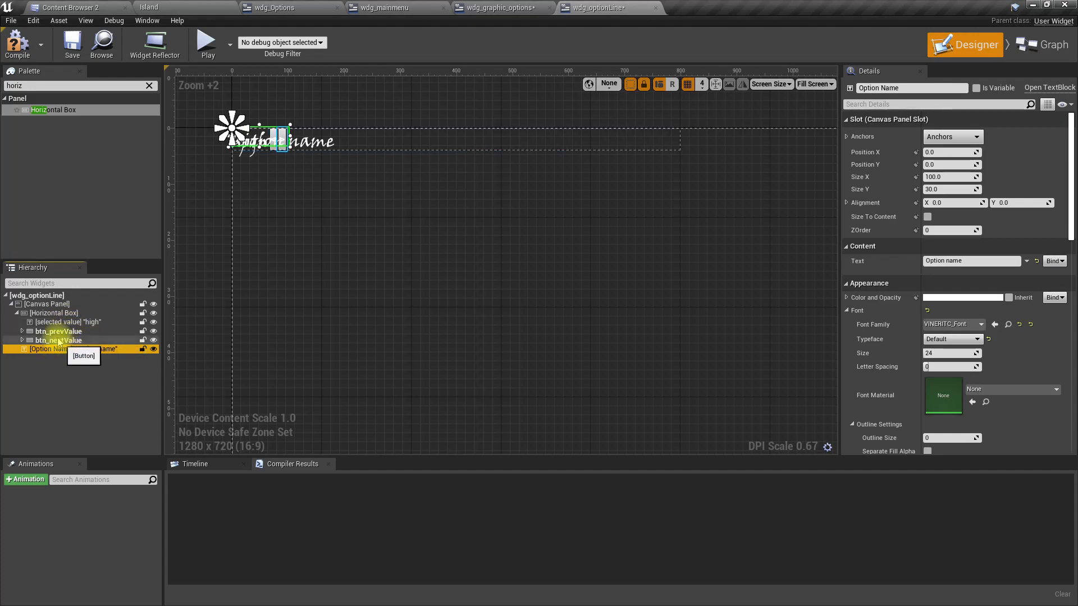
left_click(53, 340)
left_click_drag(55, 353, 63, 354)
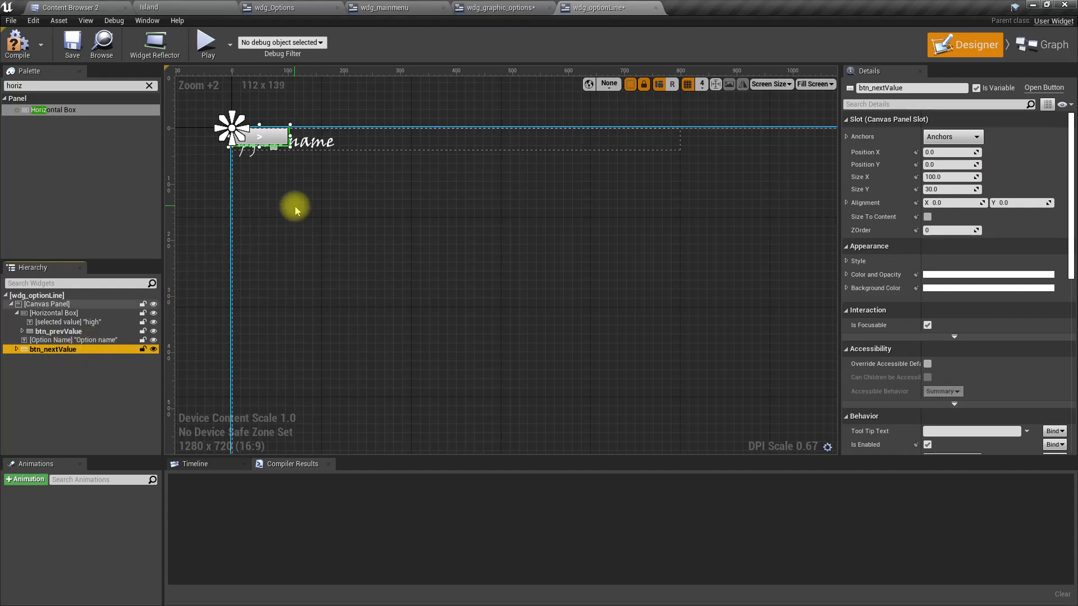
key("ctrl+z")
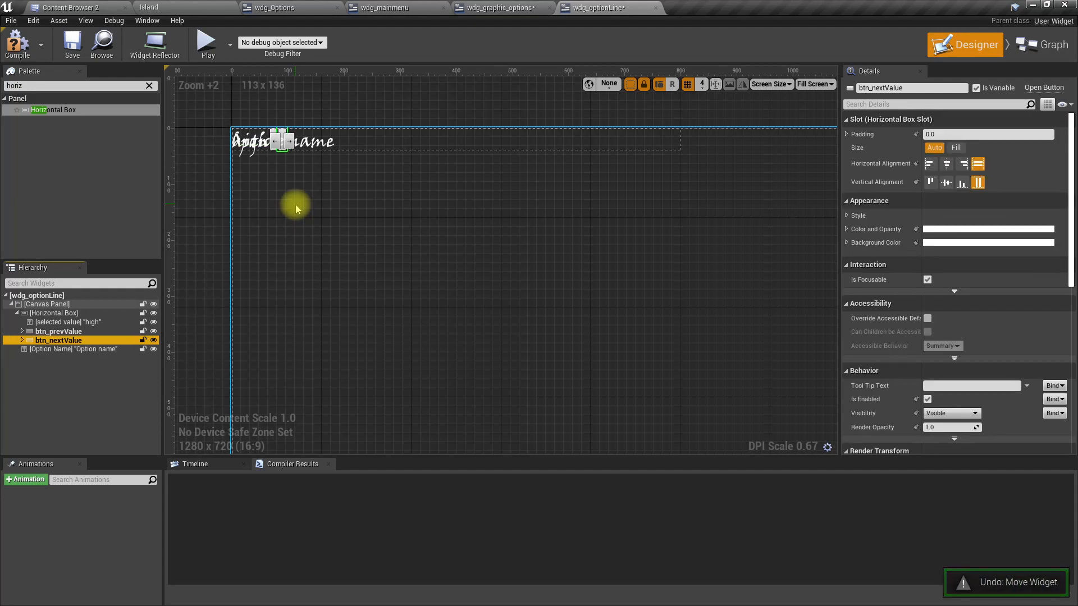
Step: Put the Option Name text back into the Horizontal Box behind btn_prevValue and btn_nextValue
left_click(288, 182)
scroll(281, 154, "up", 4)
right_click_drag(276, 145, 369, 282)
left_click(374, 289)
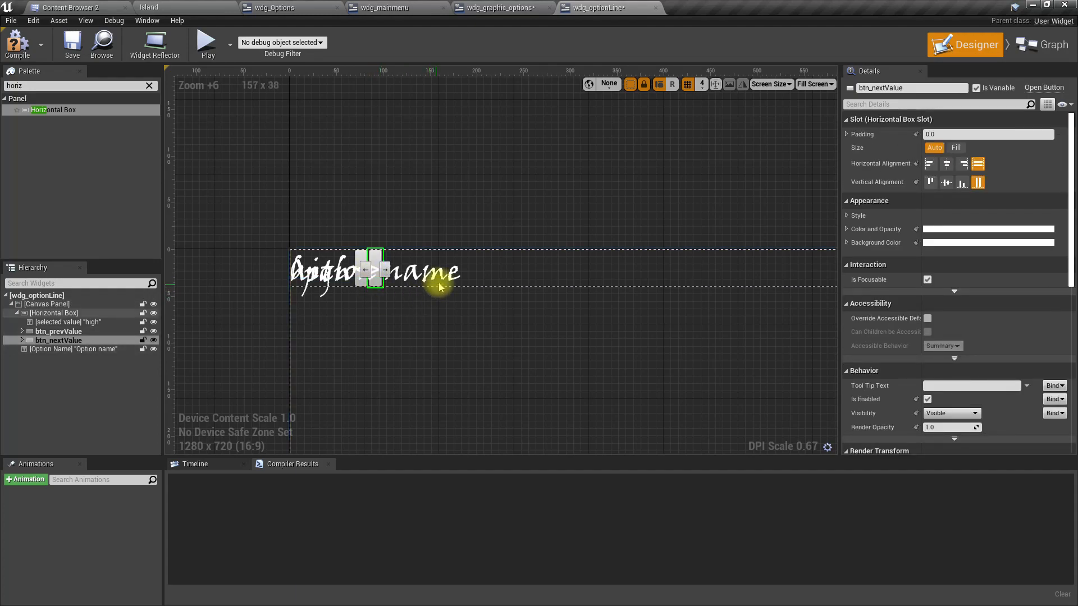
left_click(54, 312)
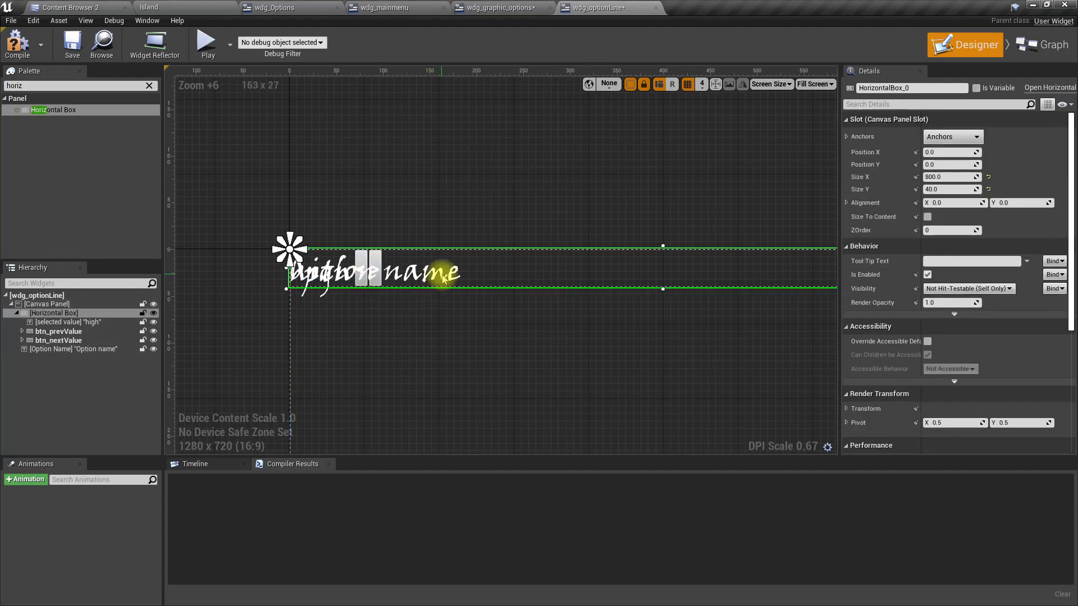
left_click(72, 348)
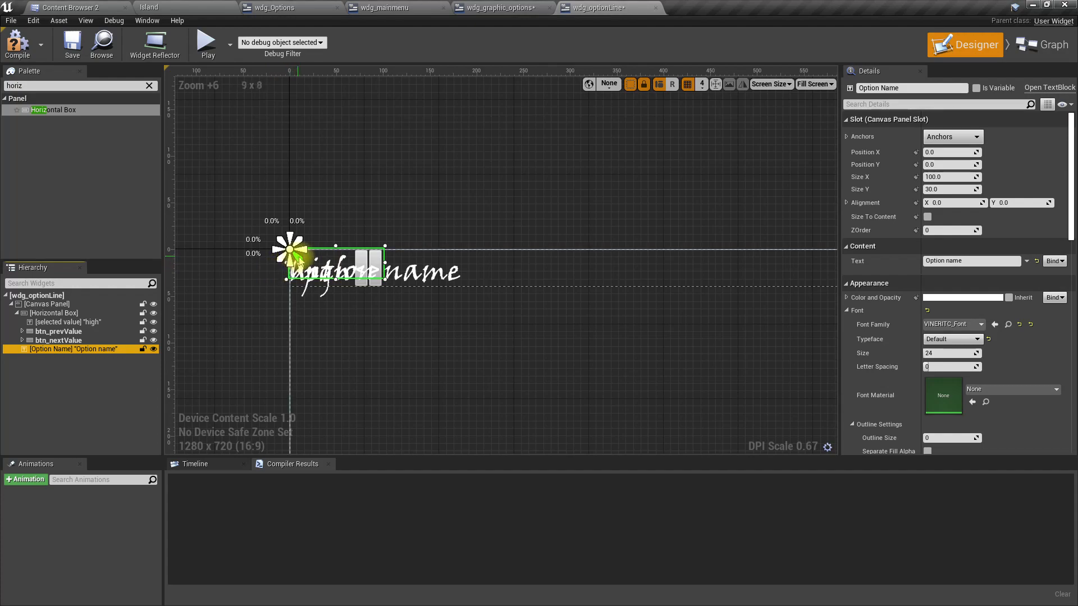
right_click_drag(436, 356, 394, 316)
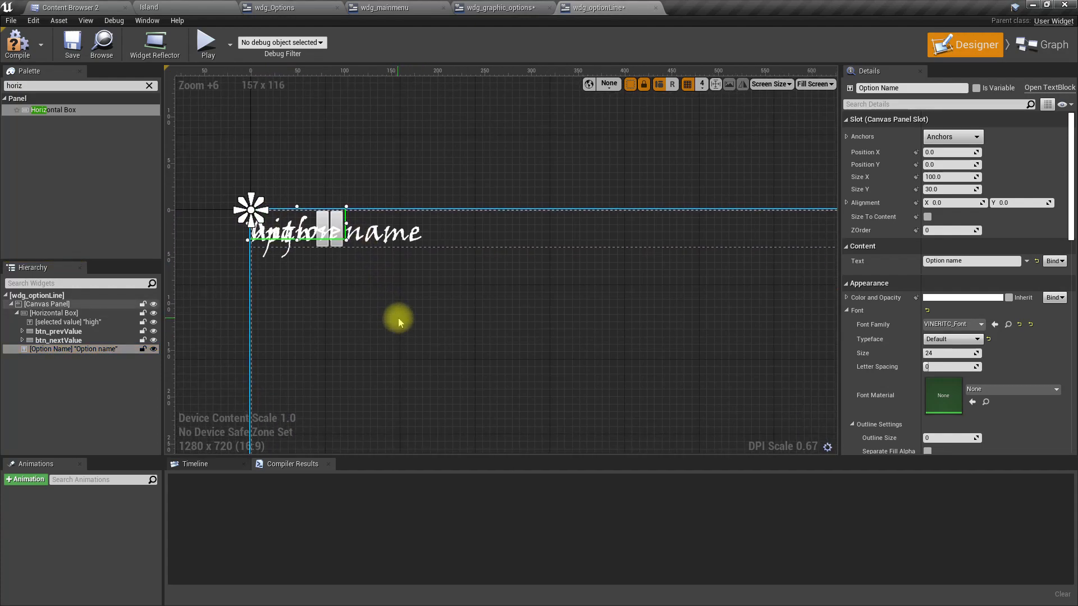
left_click(45, 333)
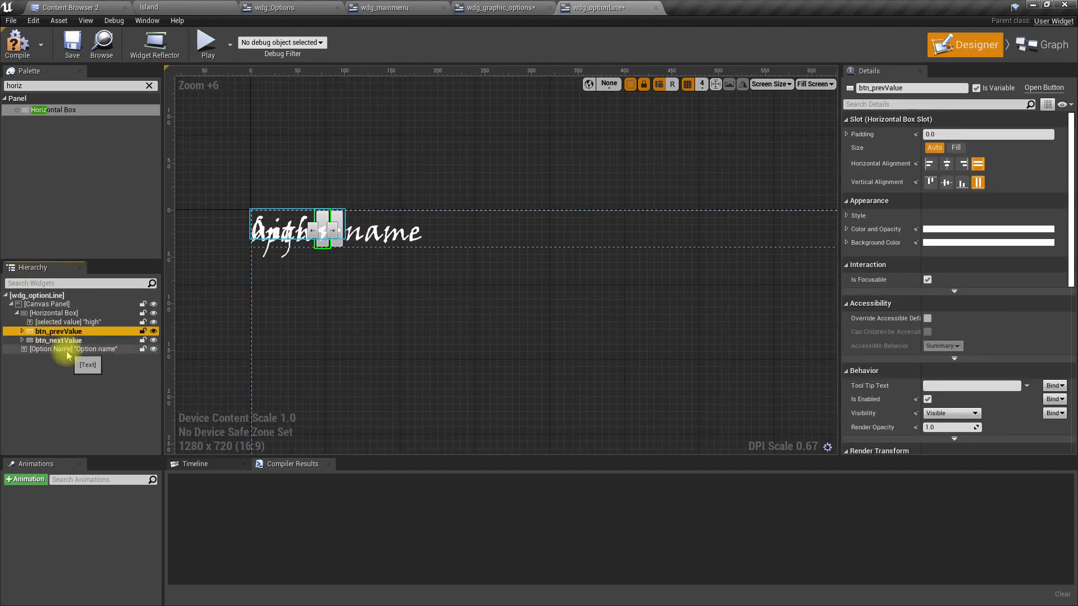
left_click(66, 349, "shift")
left_click_drag(56, 335, 54, 314)
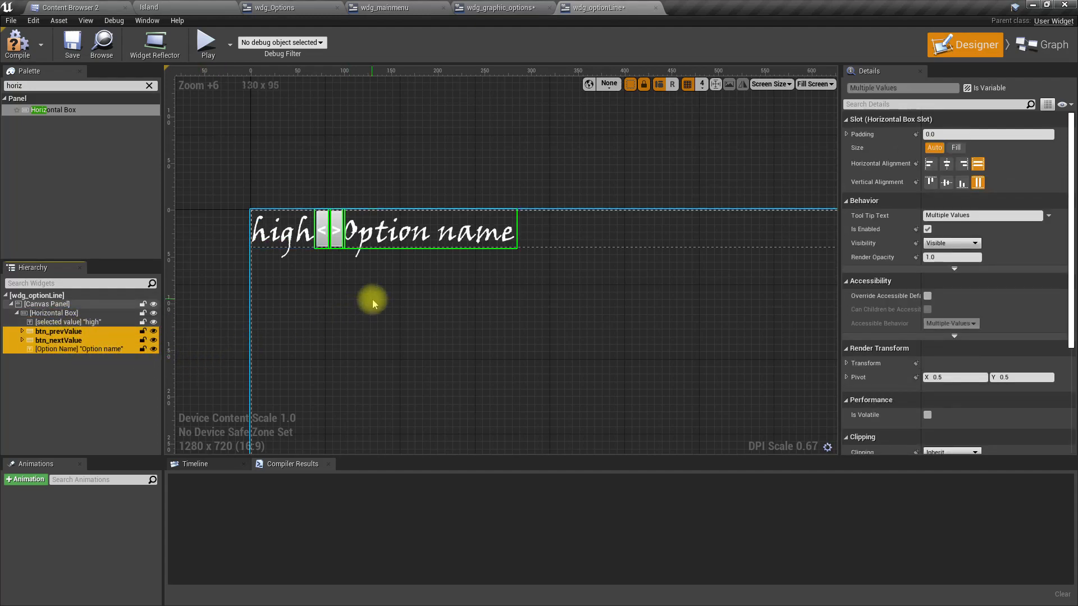
Step: Reorder the Horizontal Box's children to Option Name, btn_prevValue, selected value, btn_nextValue
left_click(340, 244)
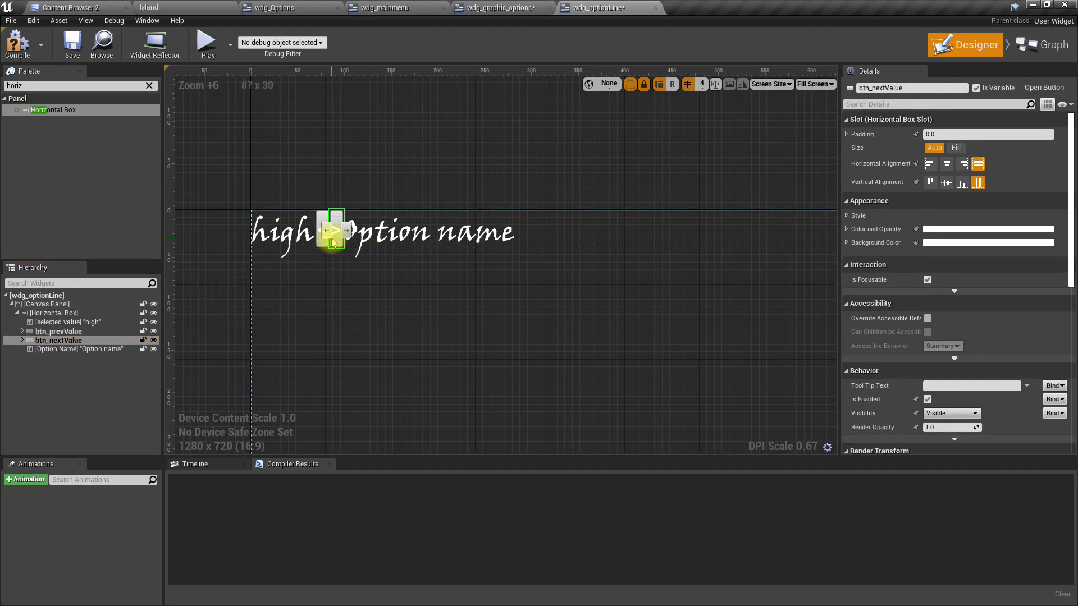
left_click_drag(348, 230, 349, 232)
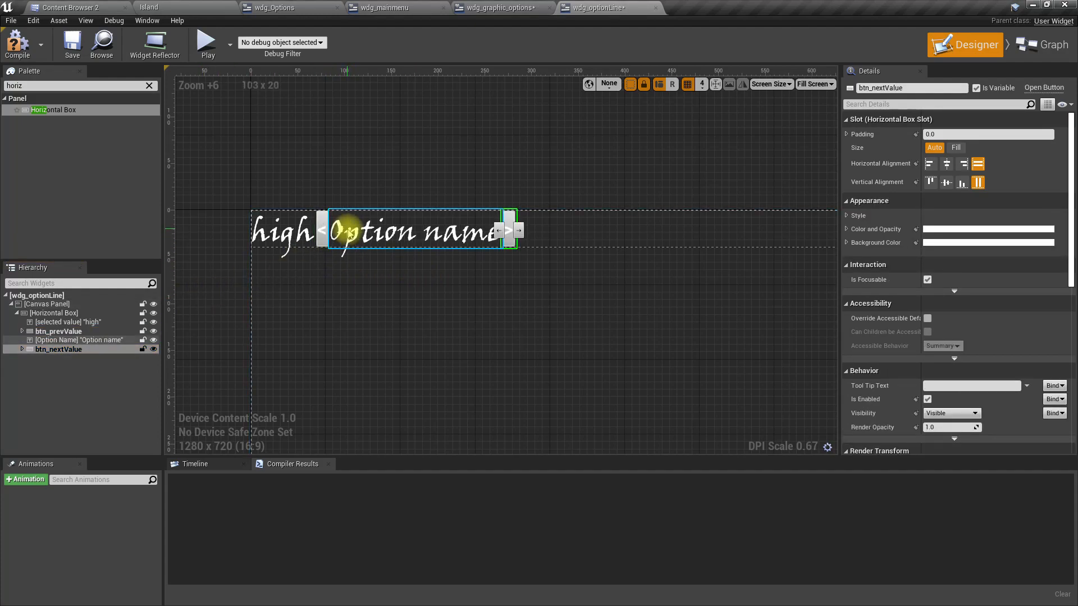
left_click(276, 243)
left_click_drag(321, 232, 493, 227)
left_click_drag(250, 234, 270, 235)
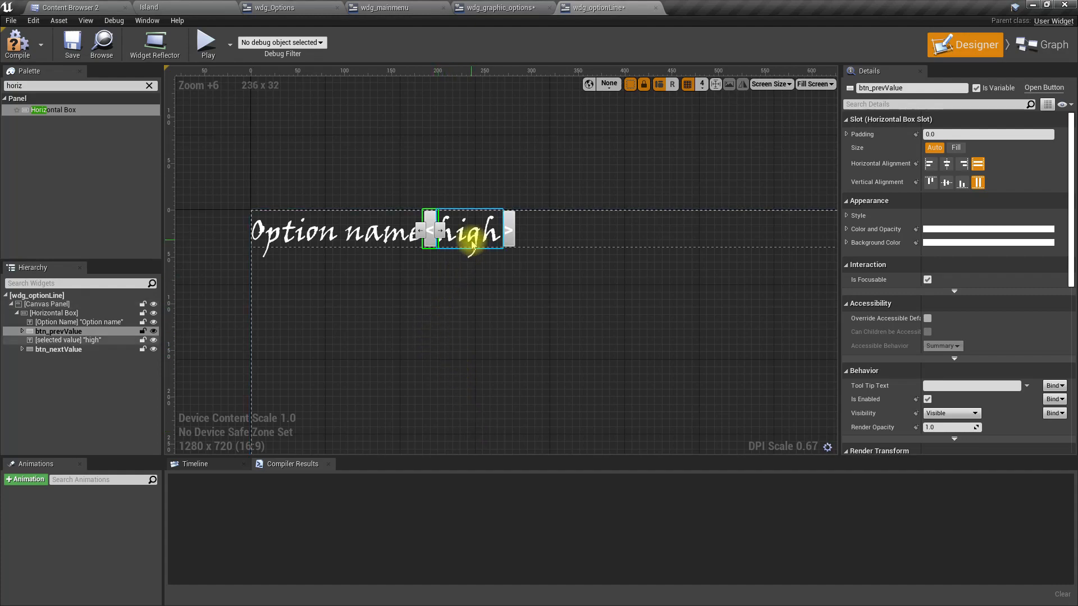
Step: Set the Option Name text's Min Desired Width to 400
left_click(362, 240)
scroll(948, 319, "down", 3)
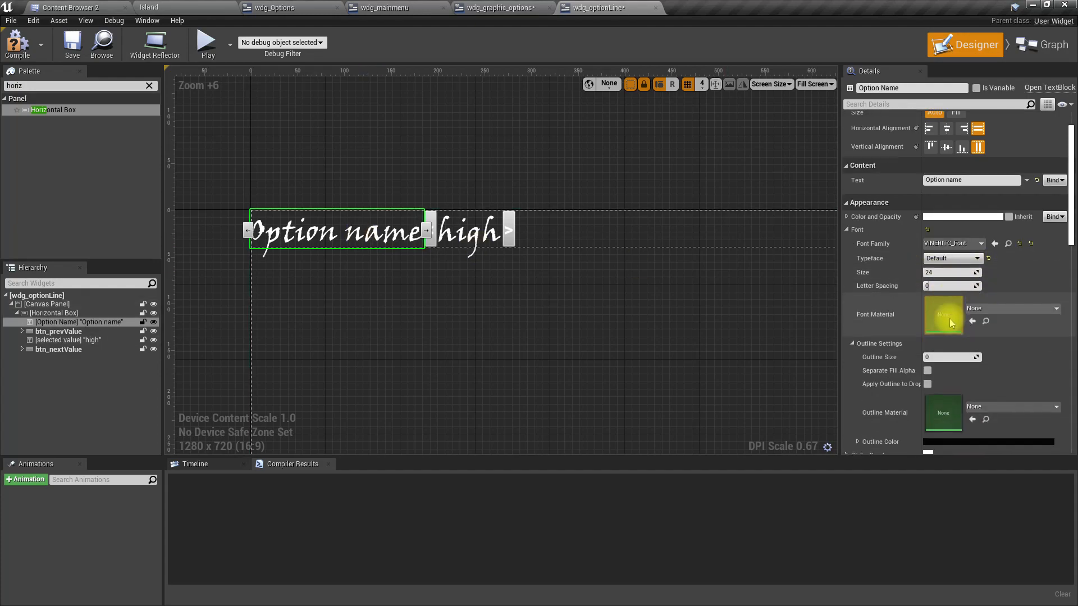
scroll(962, 345, "down", 1)
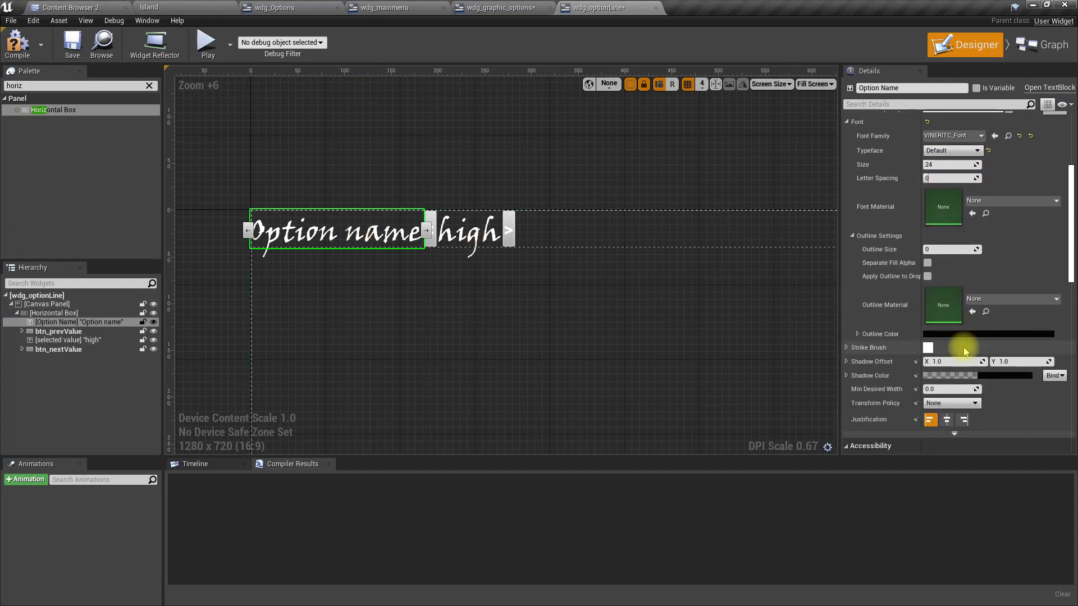
left_click(957, 389)
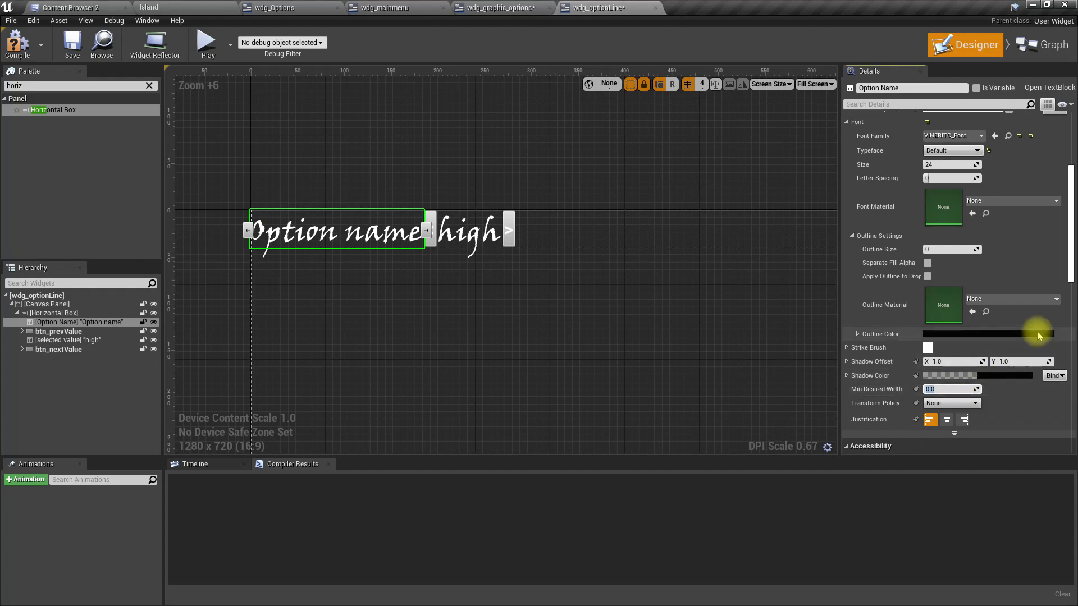
scroll(764, 340, "down", 3)
right_click_drag(630, 308, 609, 289)
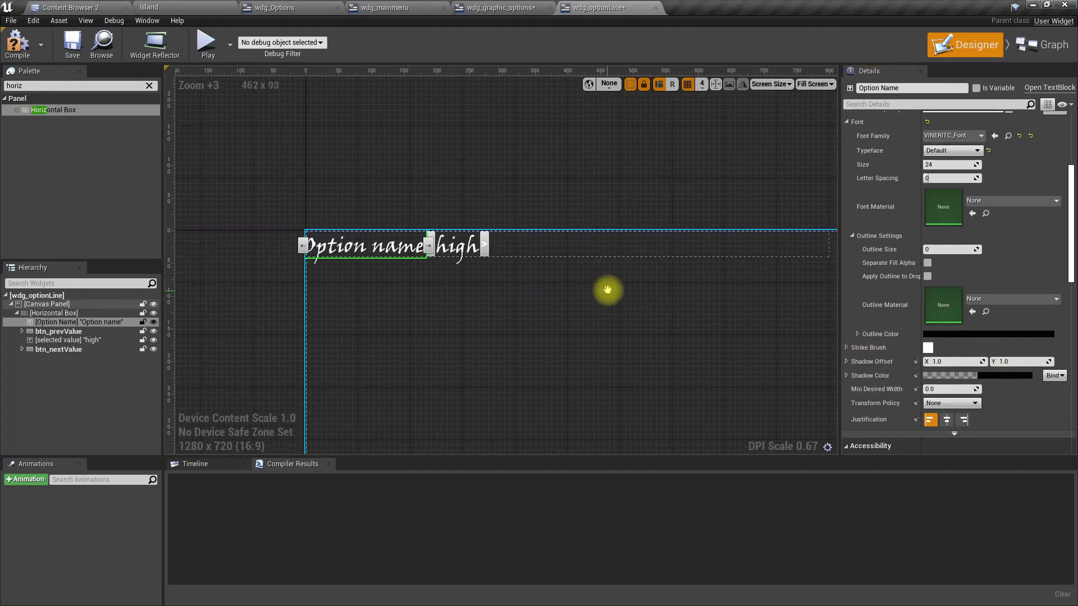
left_click(949, 391)
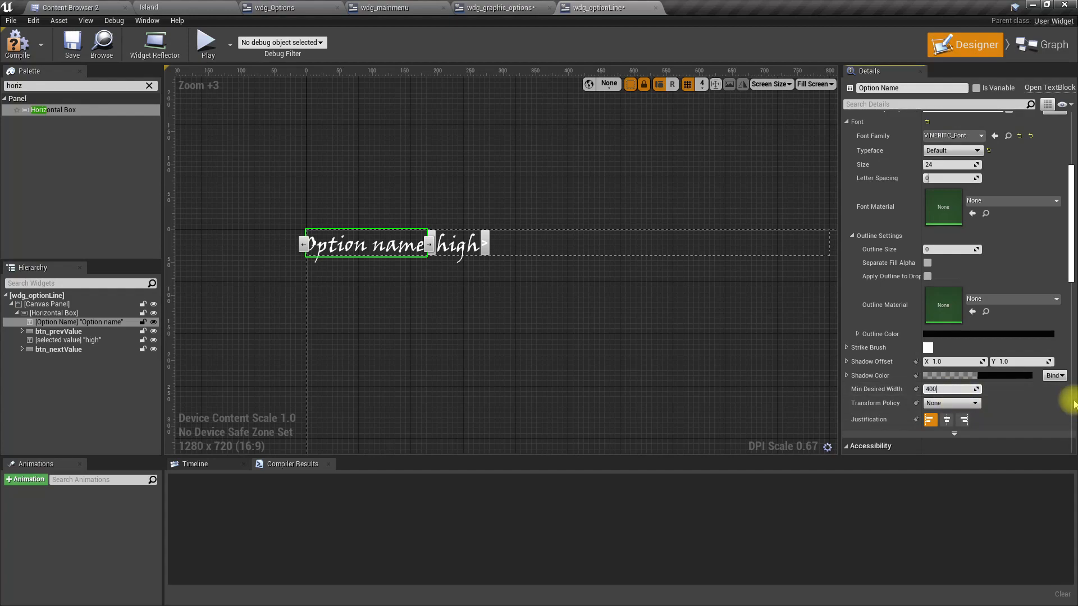
key("Return")
right_click_drag(629, 342, 514, 287)
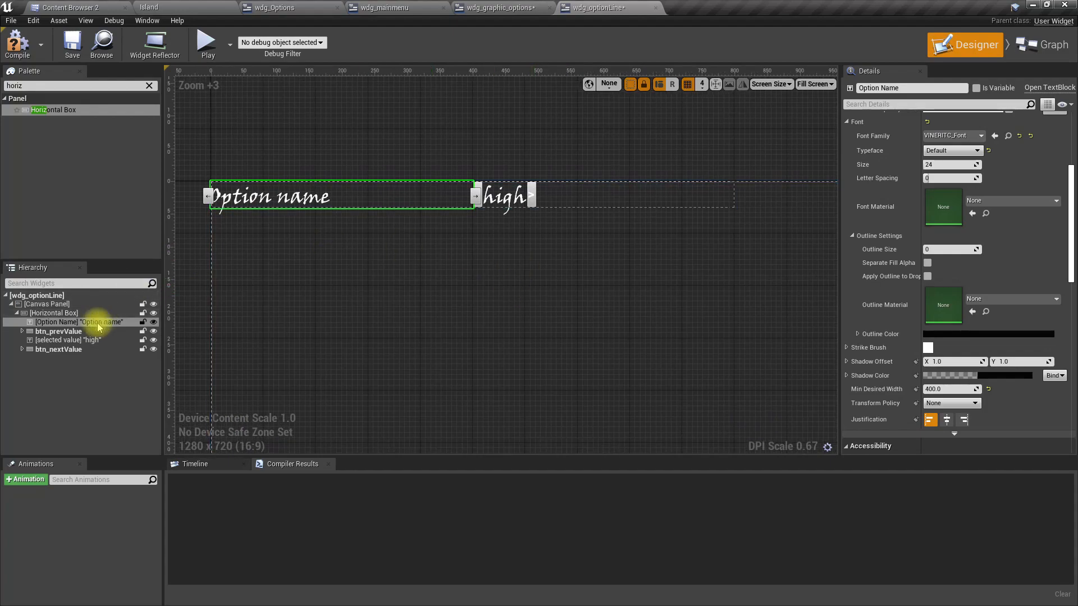
Step: Set the selected value text's Min Desired Width to 200 and its justification to centered
left_click(64, 340)
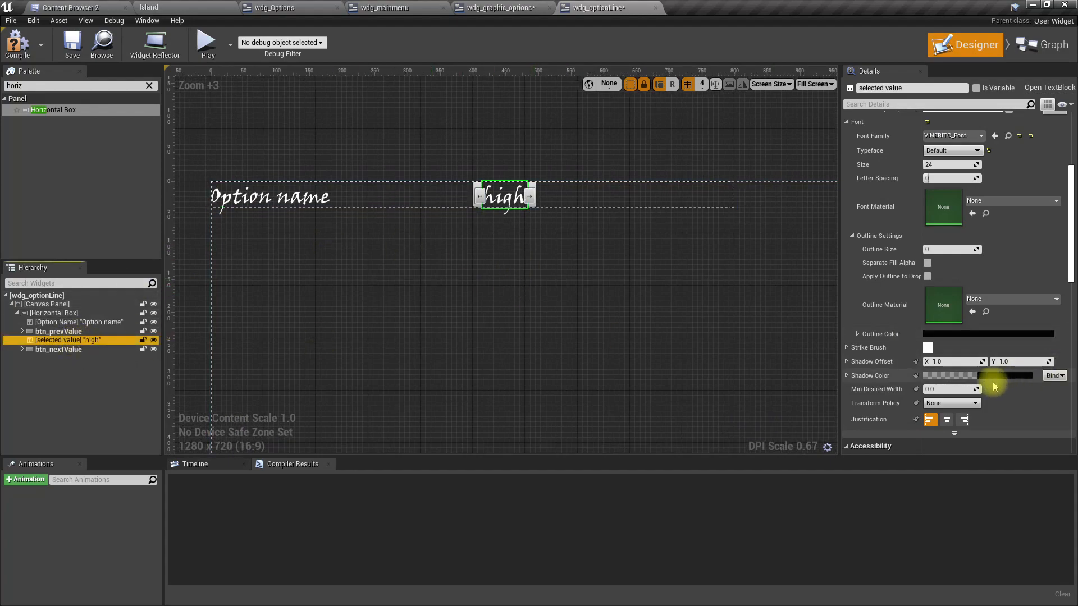
left_click(946, 389)
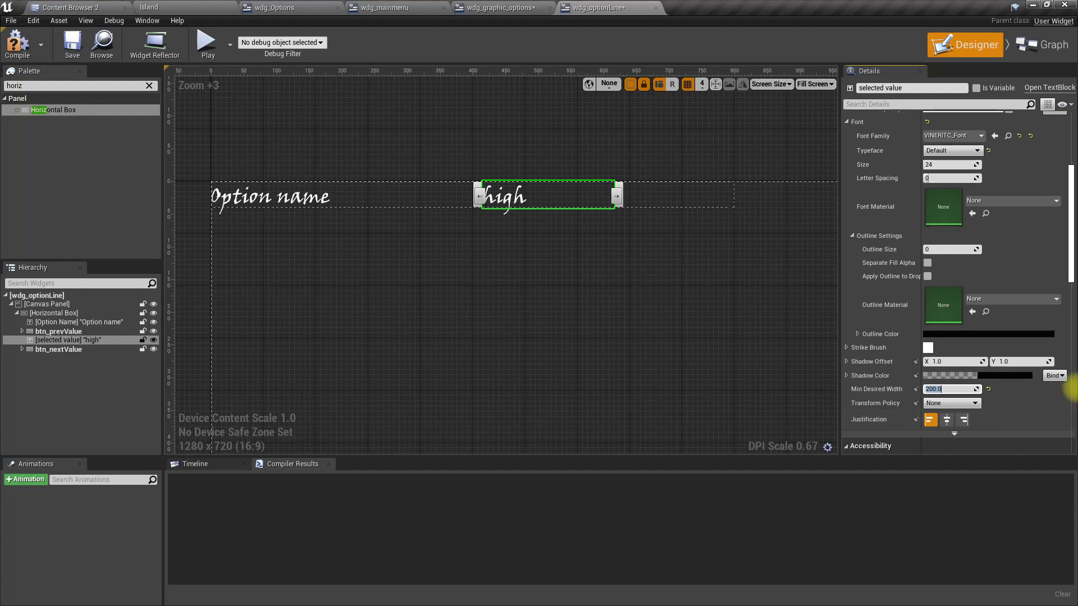
left_click(947, 420)
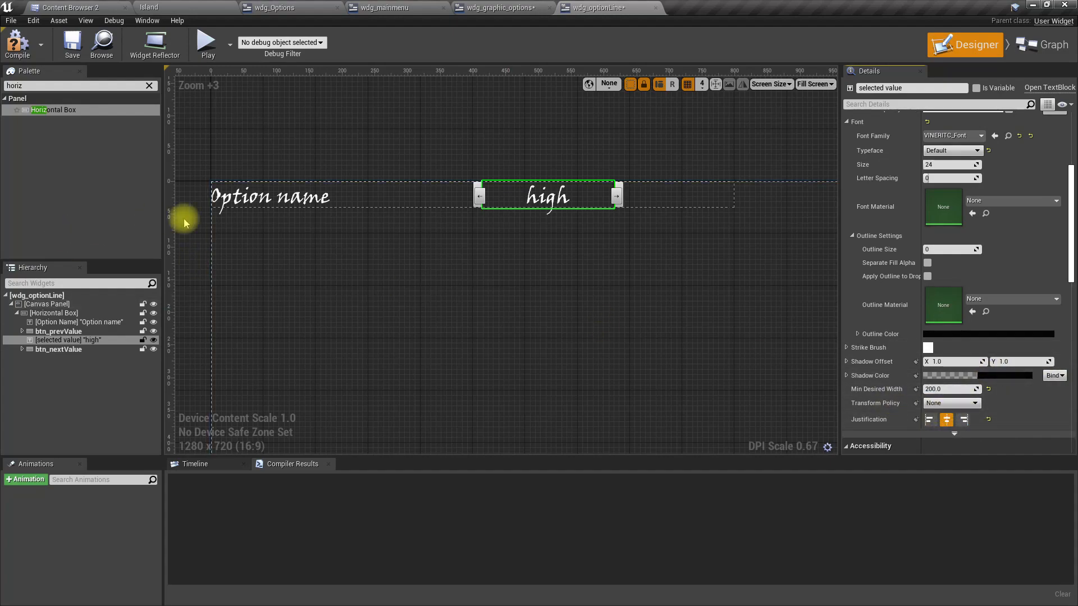
left_click(620, 212)
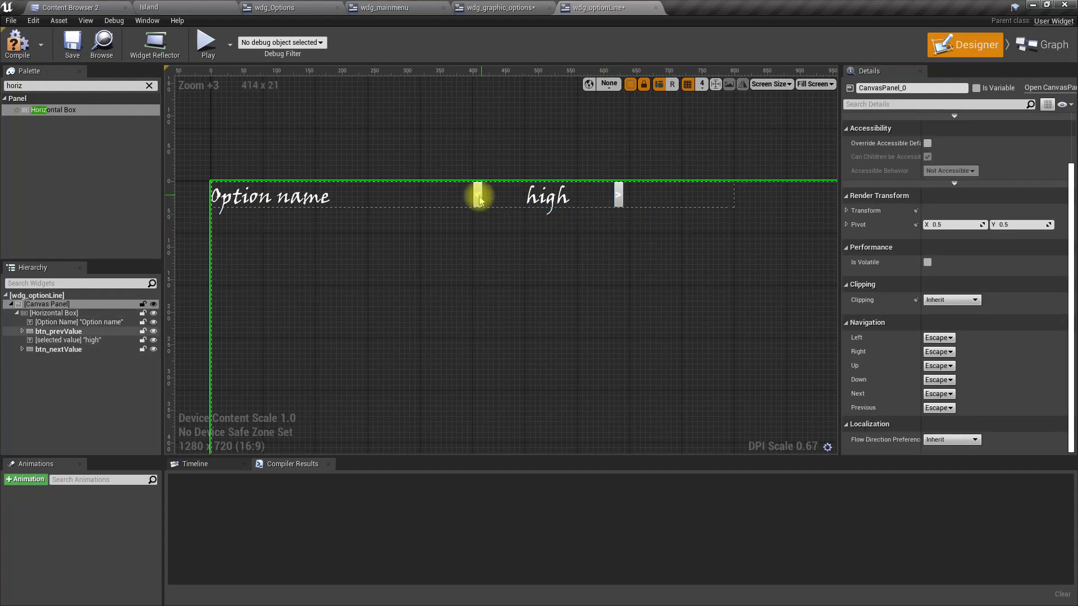
Step: Set the Min Desired Width of both arrow texts inside btn_prevValue and btn_nextValue to 30 and center their justification
left_click(65, 333)
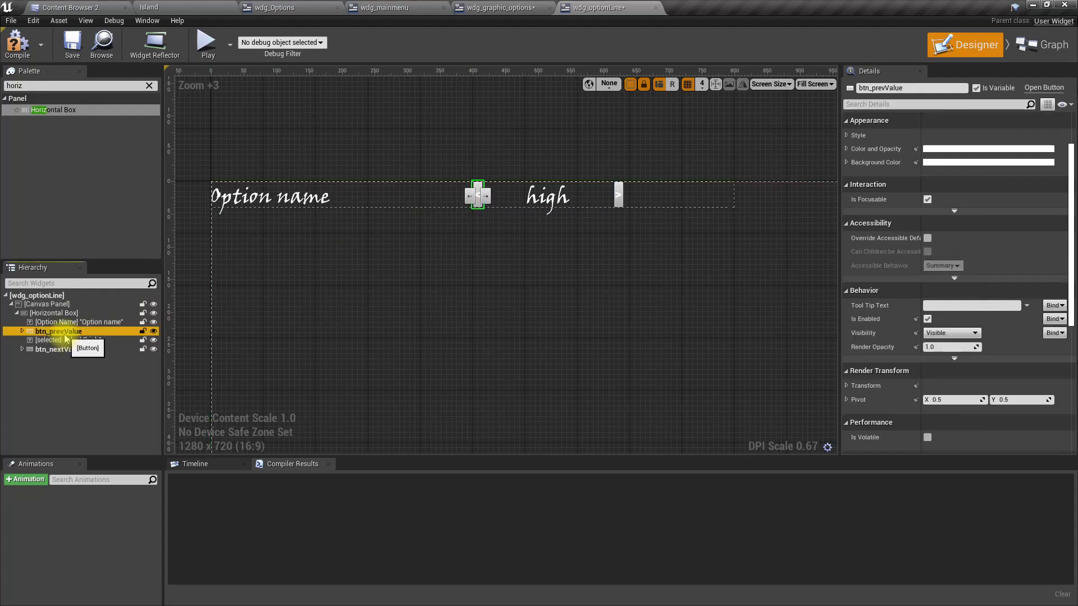
left_click(22, 332)
left_click(23, 358)
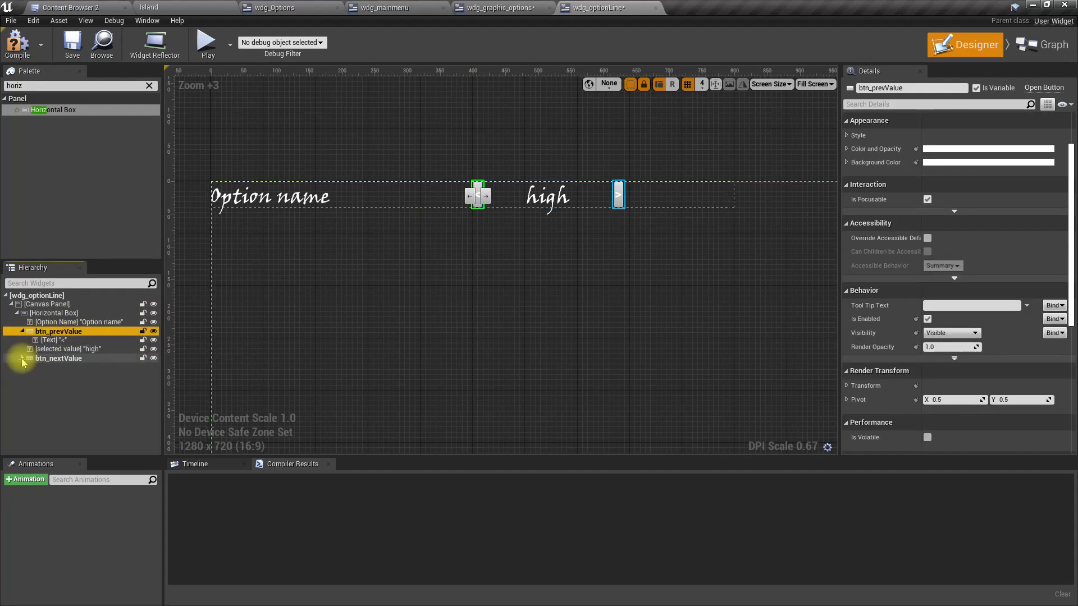
left_click(66, 366)
left_click(65, 342, "ctrl")
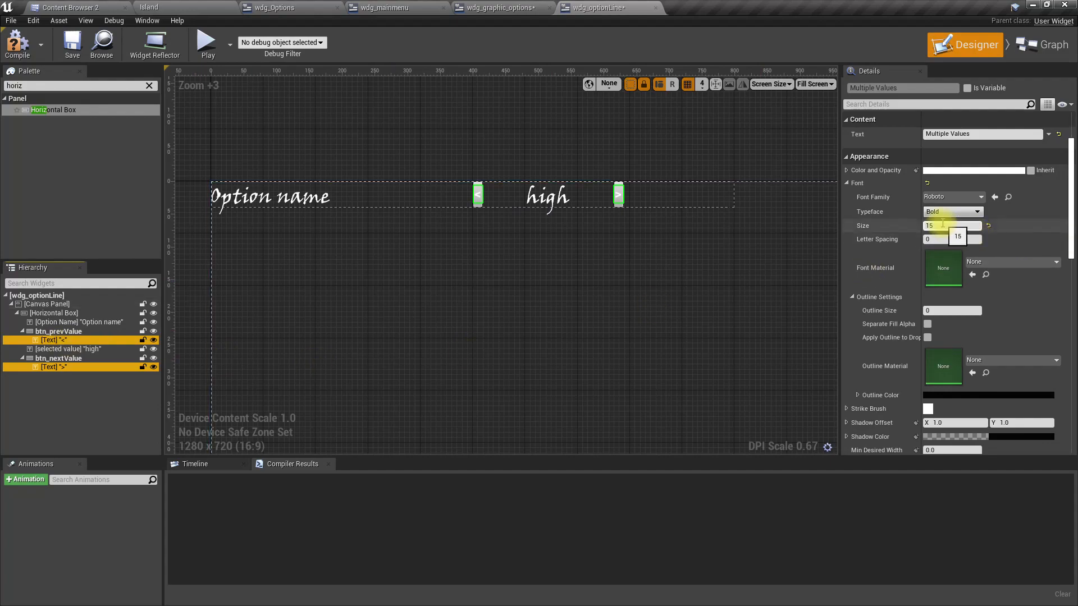
left_click(57, 332)
left_click(50, 359, "ctrl")
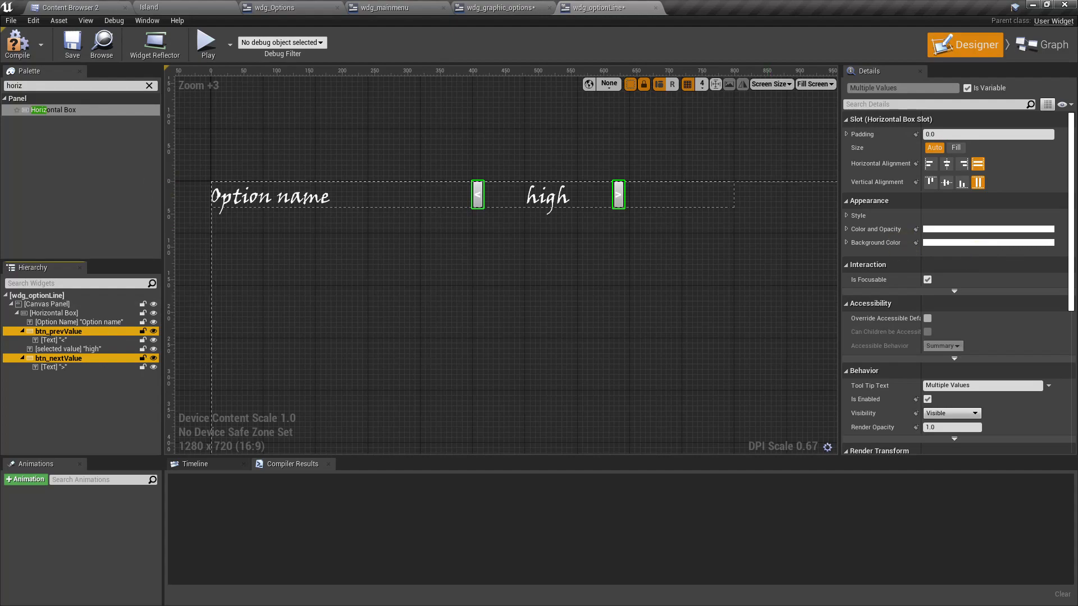
left_click(51, 341)
left_click(53, 366, "ctrl")
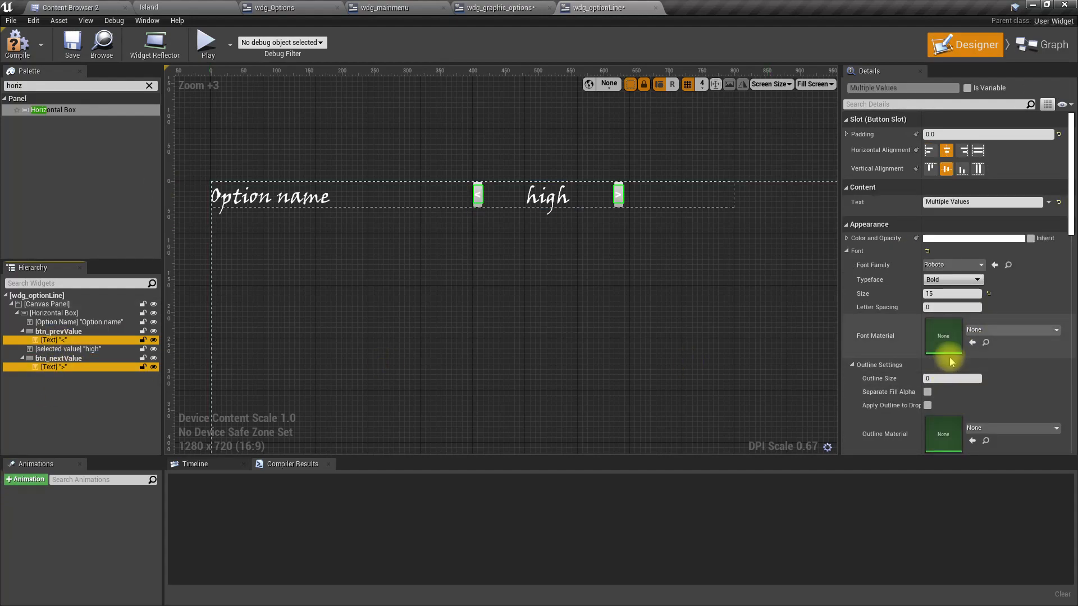
scroll(951, 360, "down", 4)
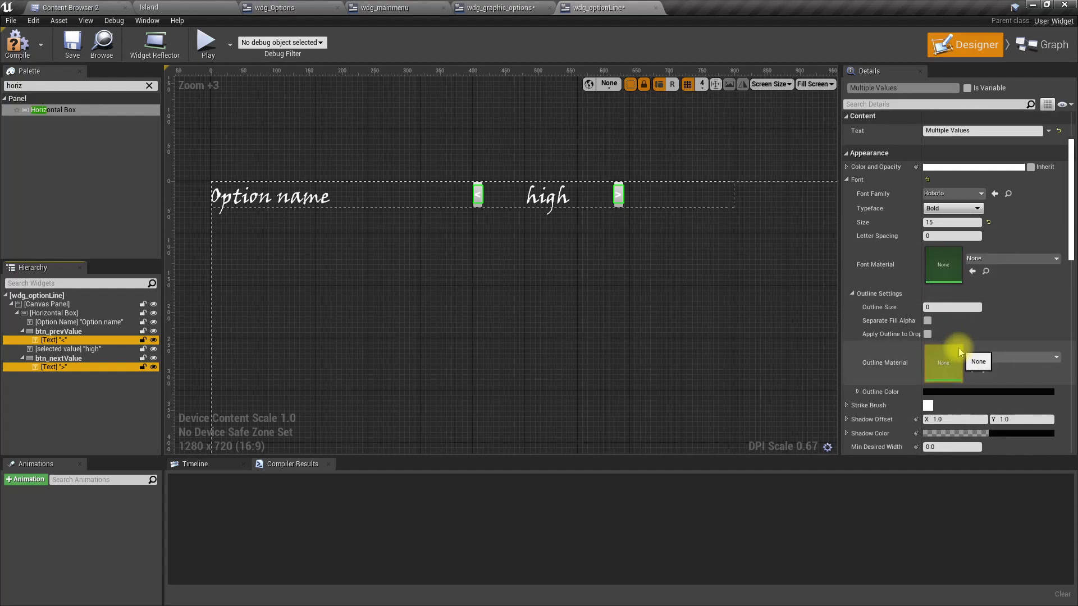
scroll(960, 352, "down", 4)
left_click(955, 375)
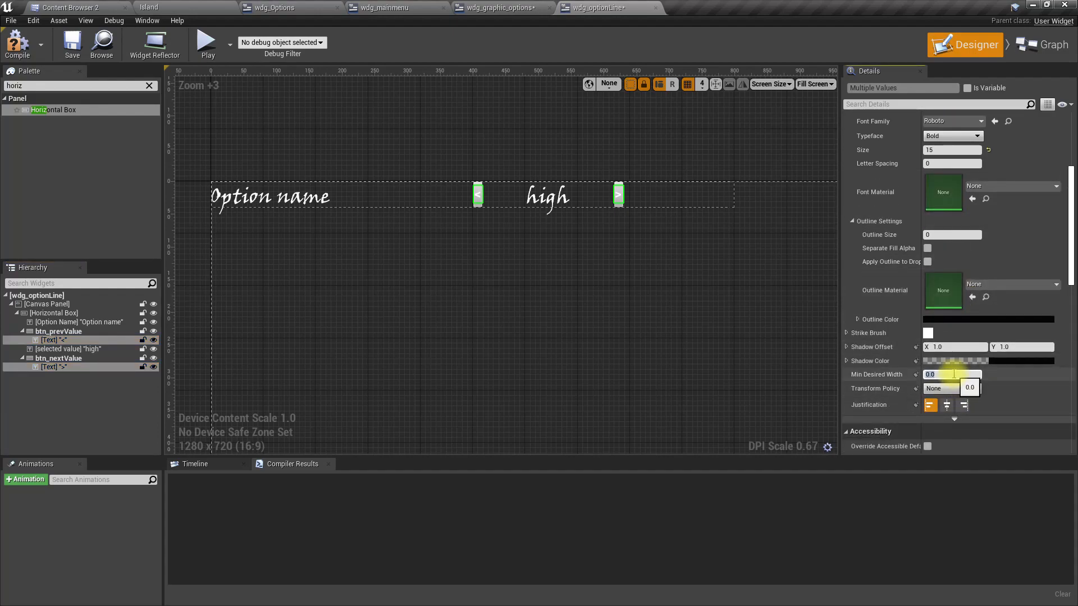
type("50")
key("Return")
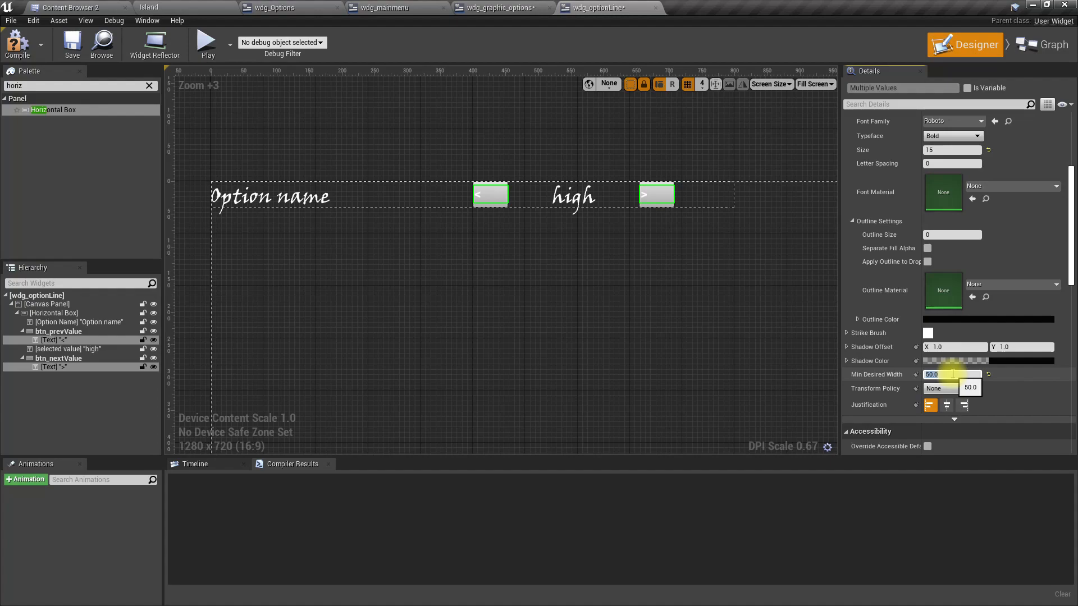
type("30")
key("Return")
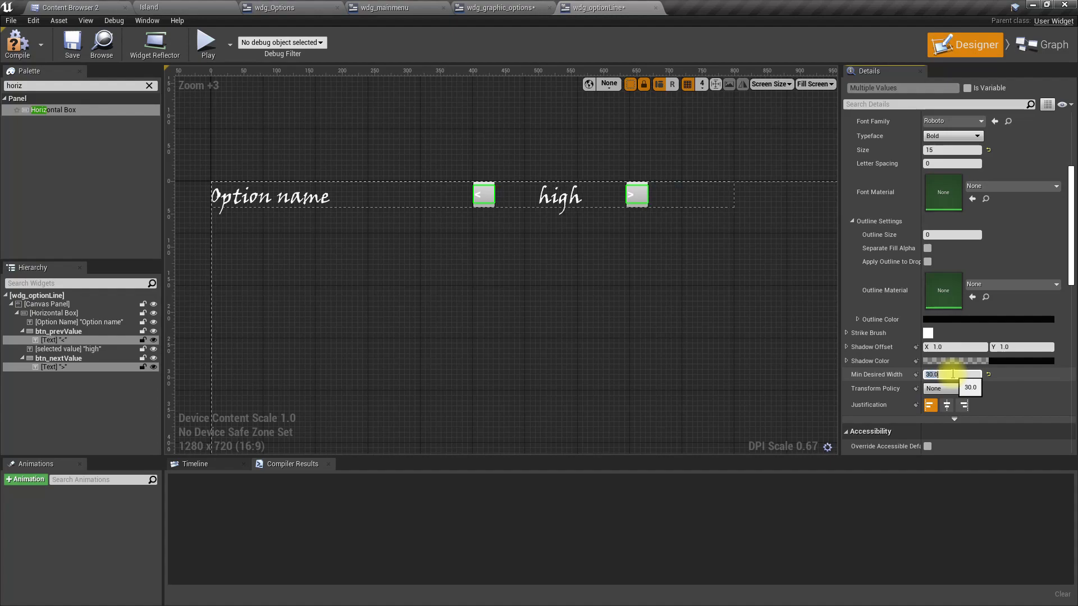
left_click(946, 405)
left_click(520, 262)
Step: Set the Option Name text's Min Desired Width to 500 and compile wdg_optionLine
scroll(621, 271, "down", 2)
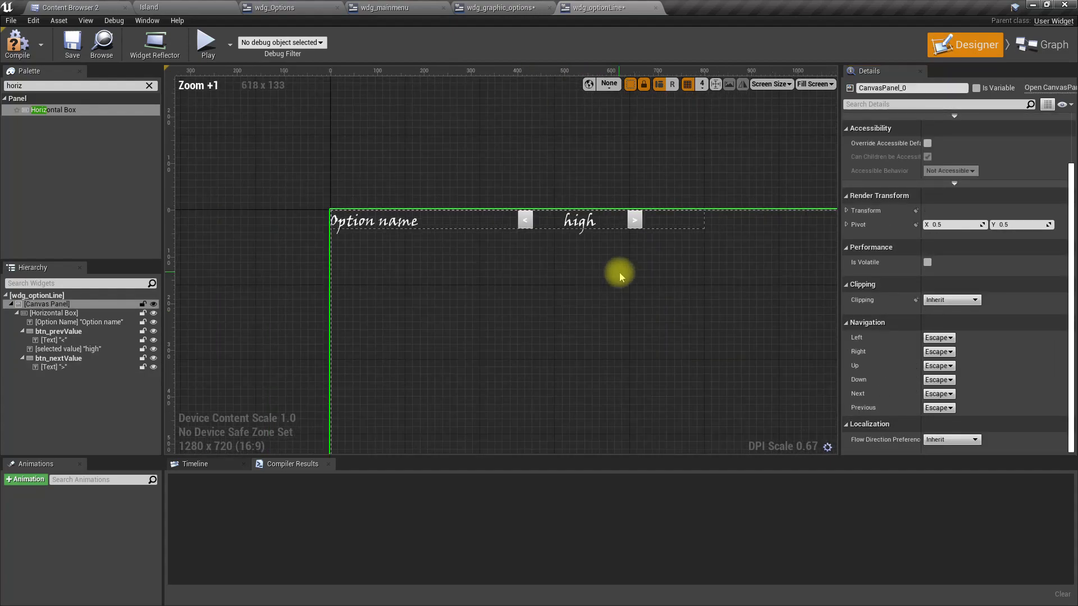
scroll(629, 262, "up", 1)
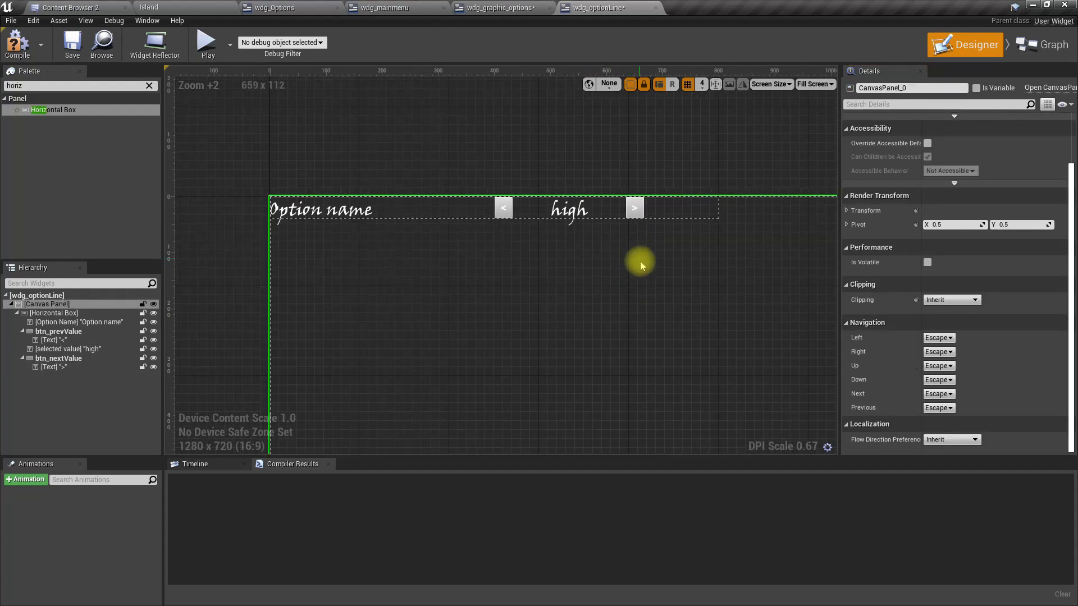
scroll(659, 294, "down", 2)
right_click_drag(659, 294, 549, 277)
left_click(329, 218)
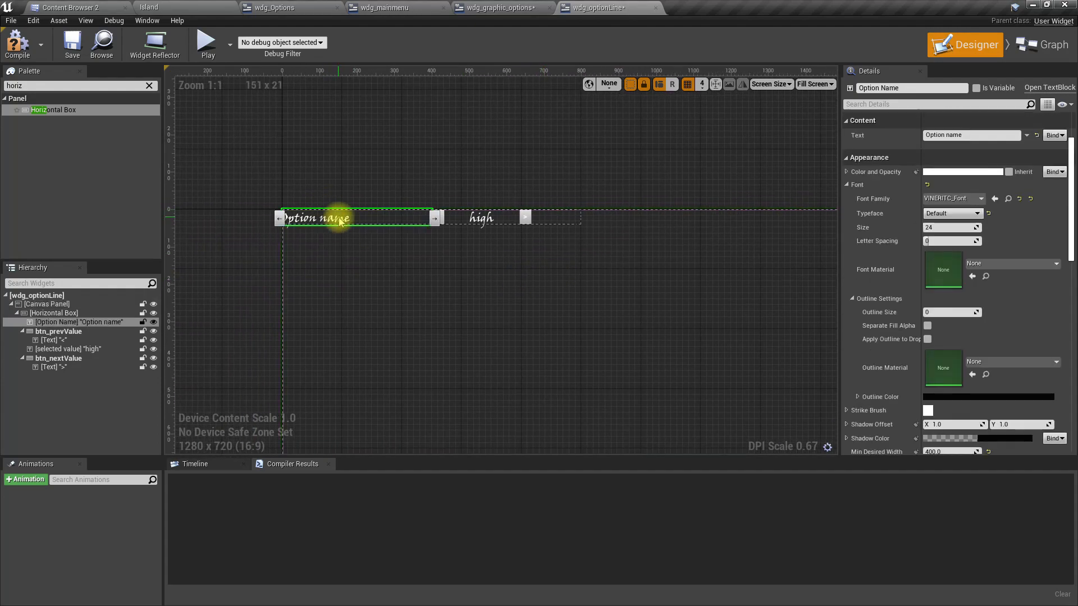
scroll(968, 330, "down", 3)
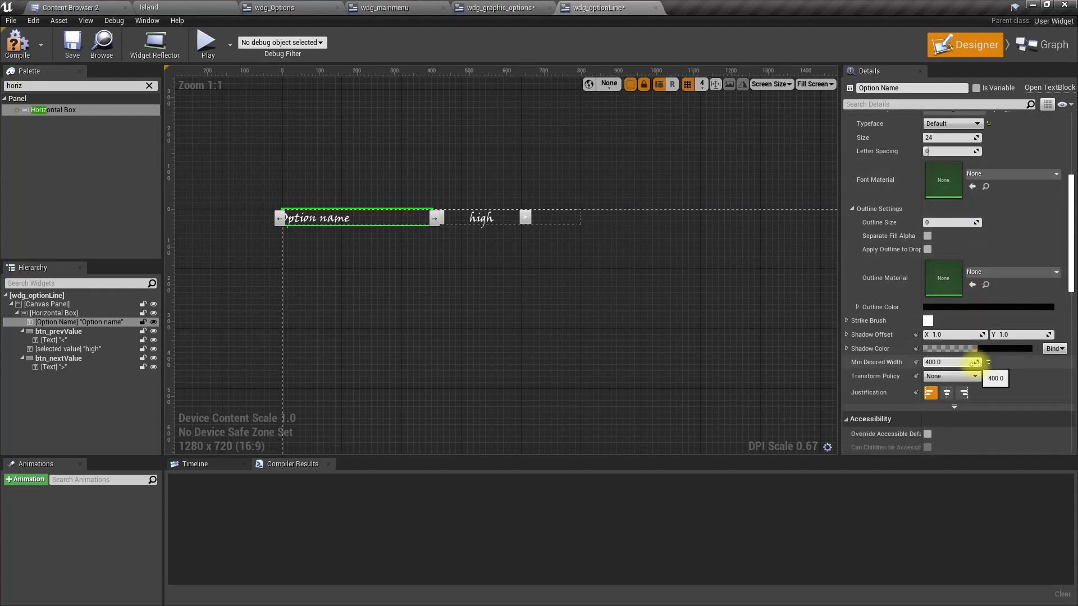
left_click(974, 362)
type("500")
key("Return")
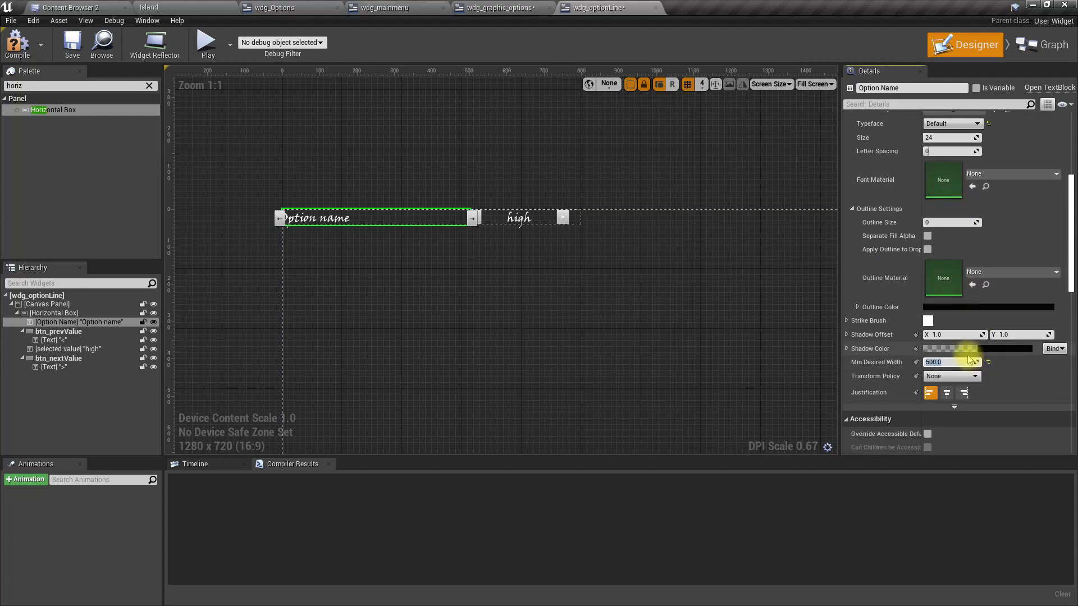
scroll(750, 337, "down", 4)
right_click_drag(751, 337, 579, 301)
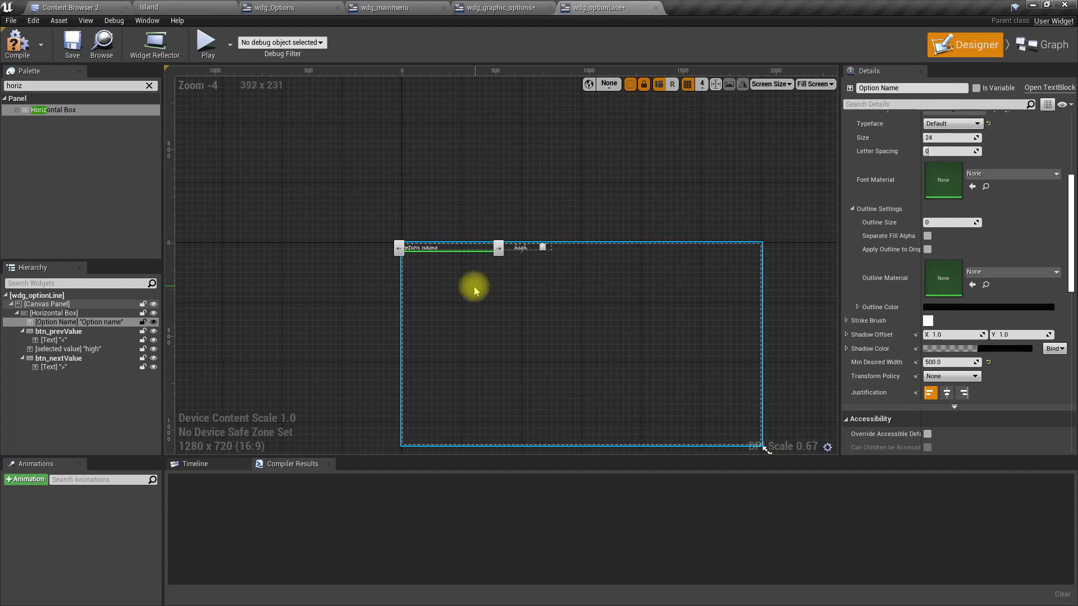
scroll(484, 276, "up", 2)
left_click(483, 276)
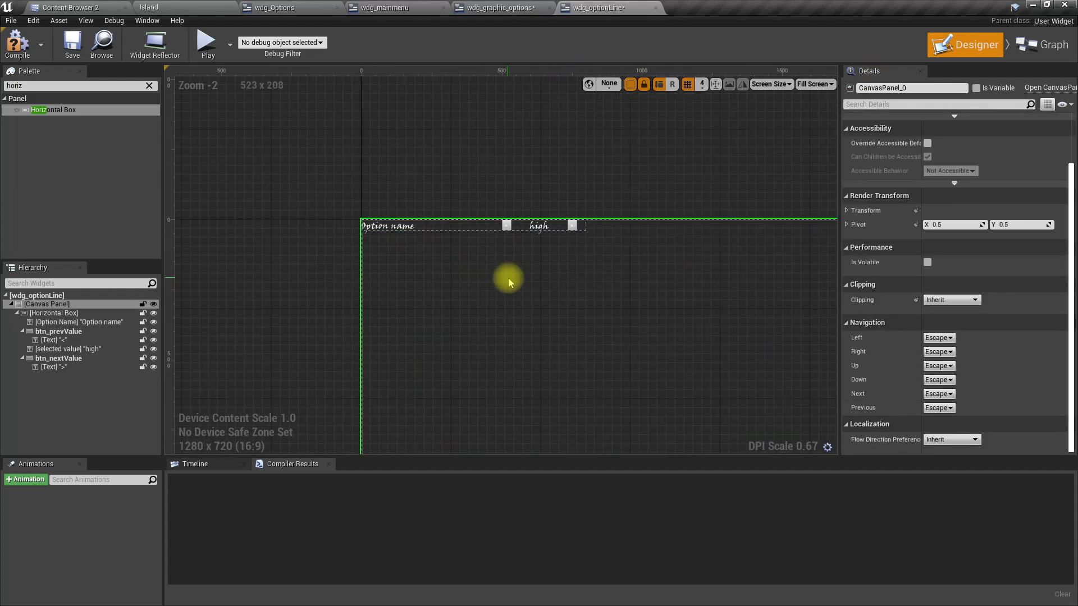
left_click(17, 45)
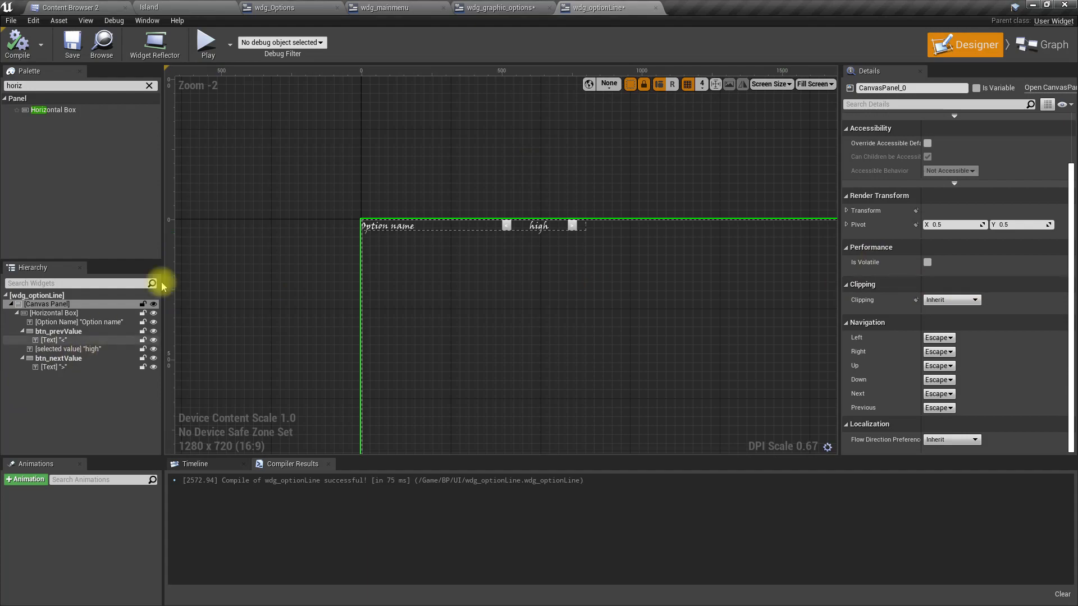
Step: Add a Wdg Option Line to the wdg_graphic_options canvas below the left part of the GRAPHICS OPTIONS title
left_click(501, 7)
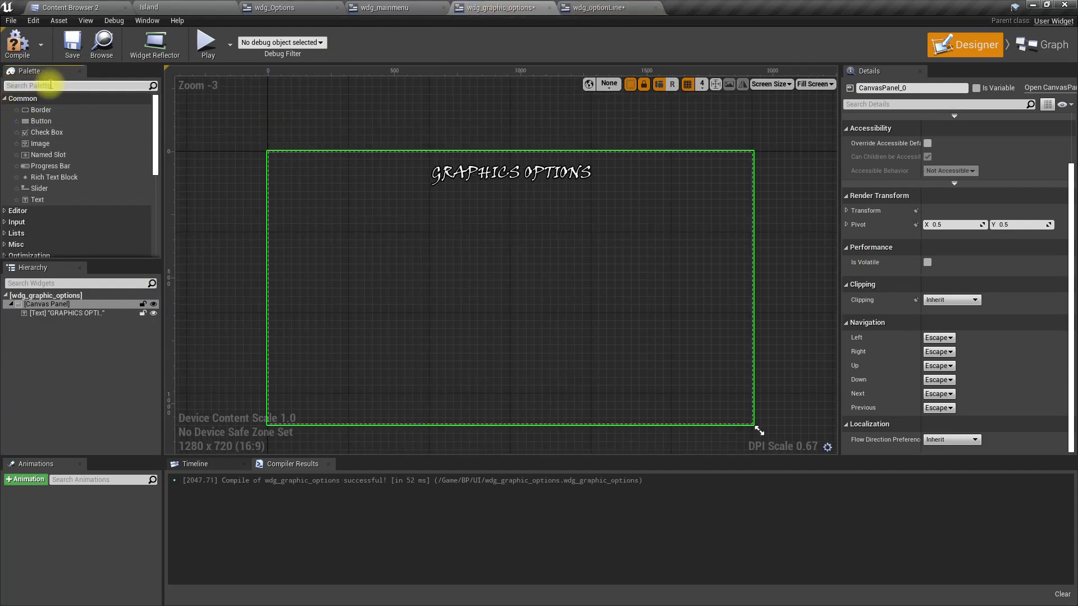
type("option")
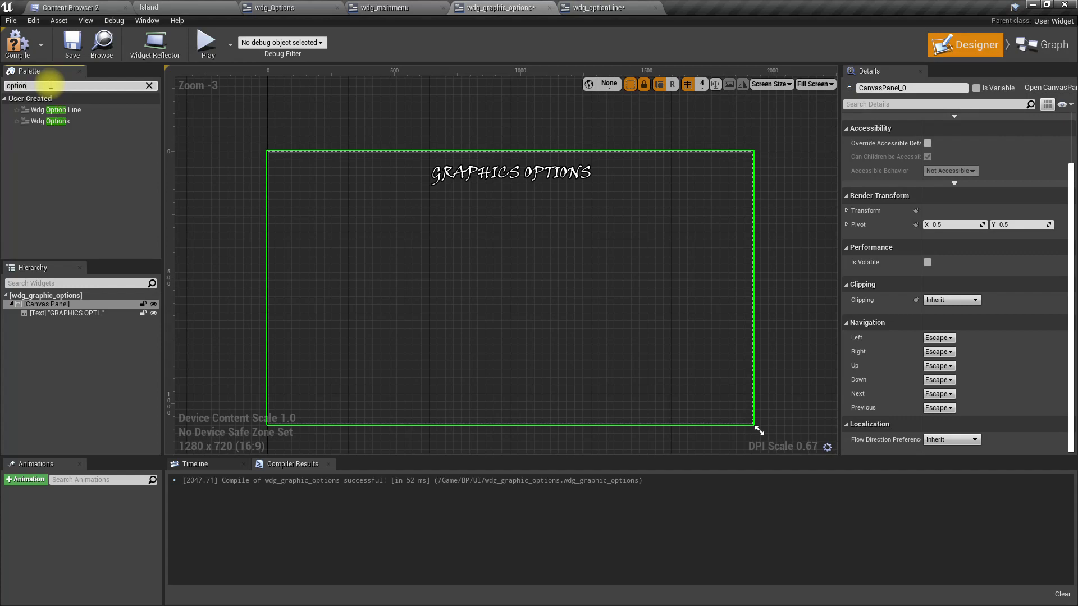
left_click_drag(42, 110, 348, 250)
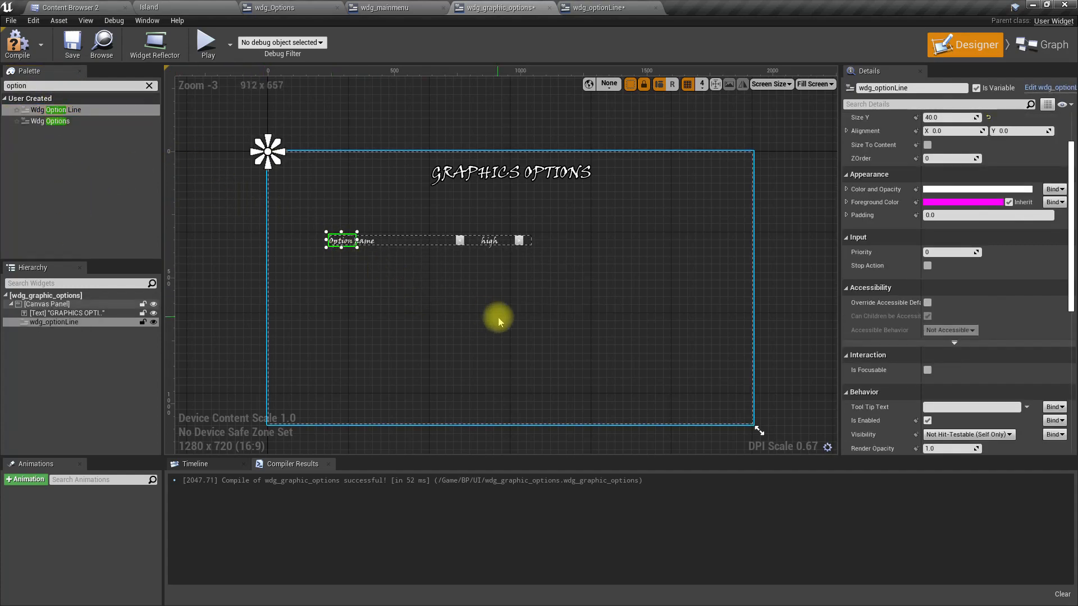
left_click(407, 246)
left_click(342, 245)
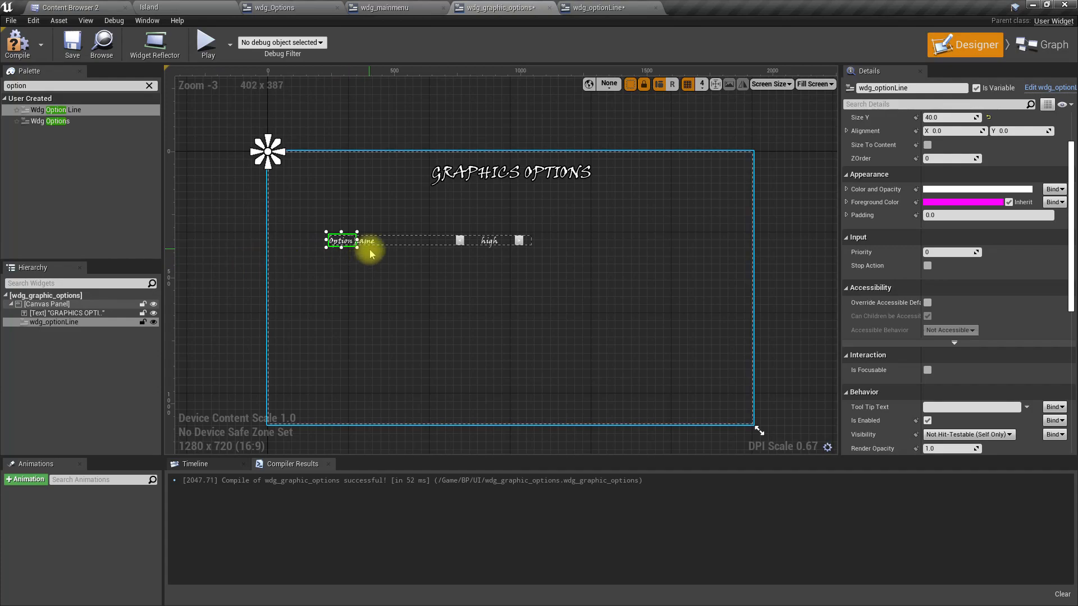
left_click(457, 239)
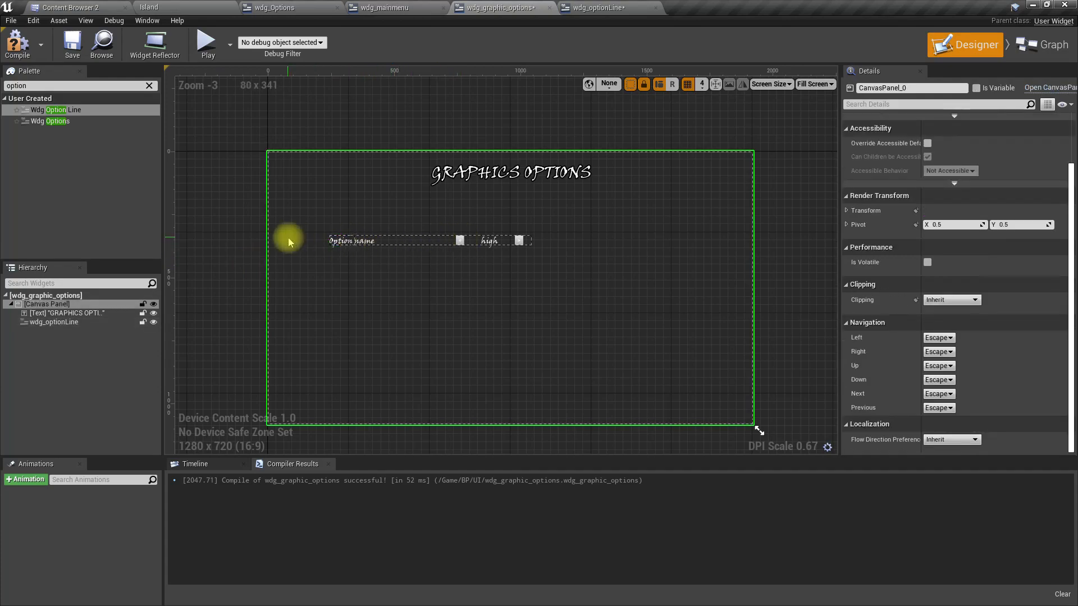
left_click(341, 241)
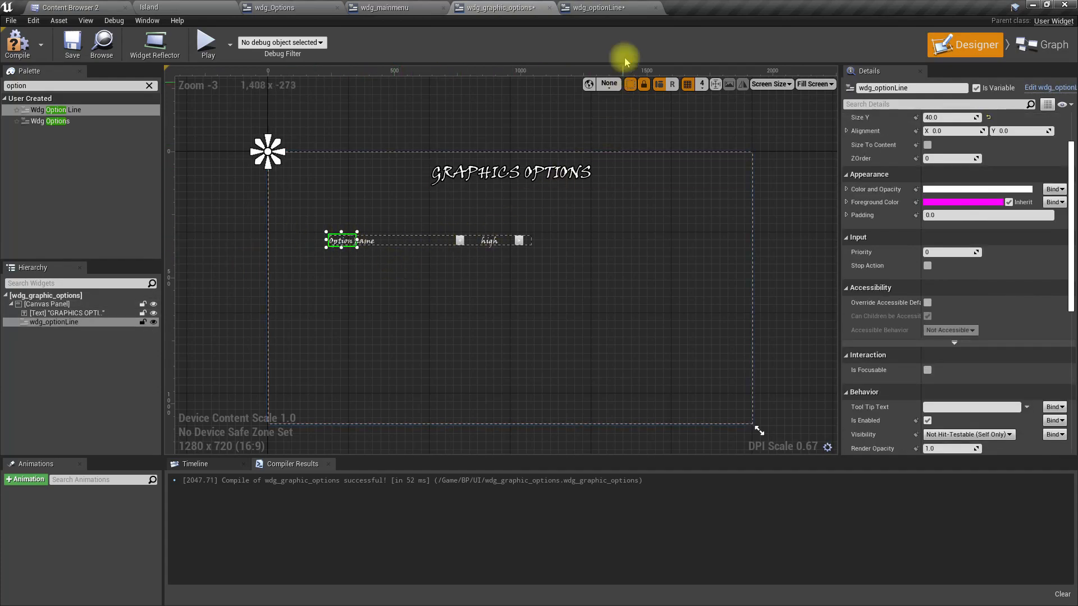
Step: In wdg_optionLine, anchor the Horizontal Box to stretch over the whole canvas and set its right and bottom offsets to 0
left_click(600, 7)
left_click(395, 227)
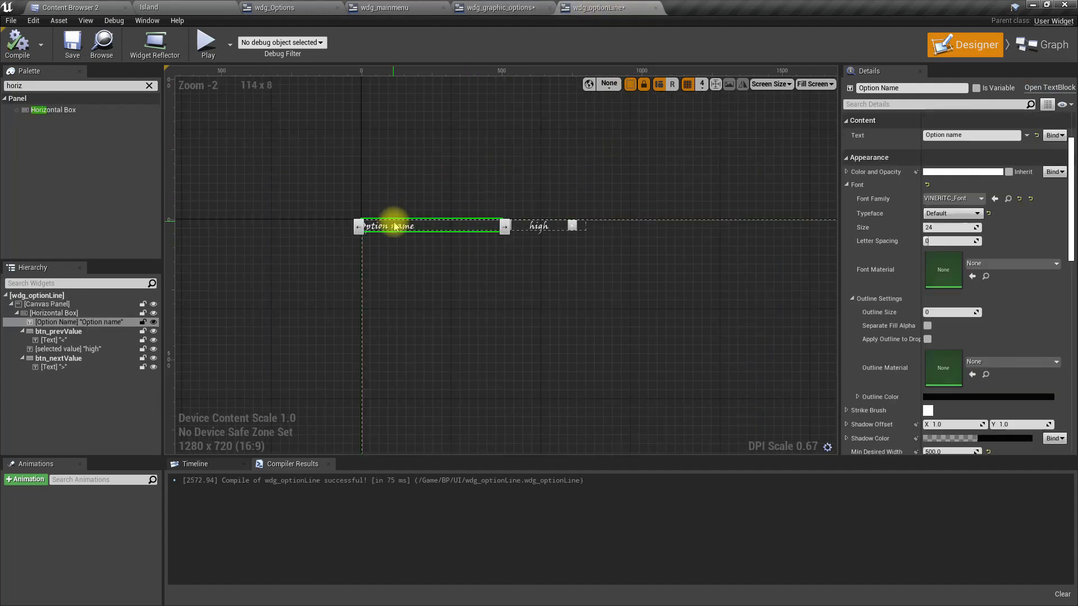
left_click(68, 313)
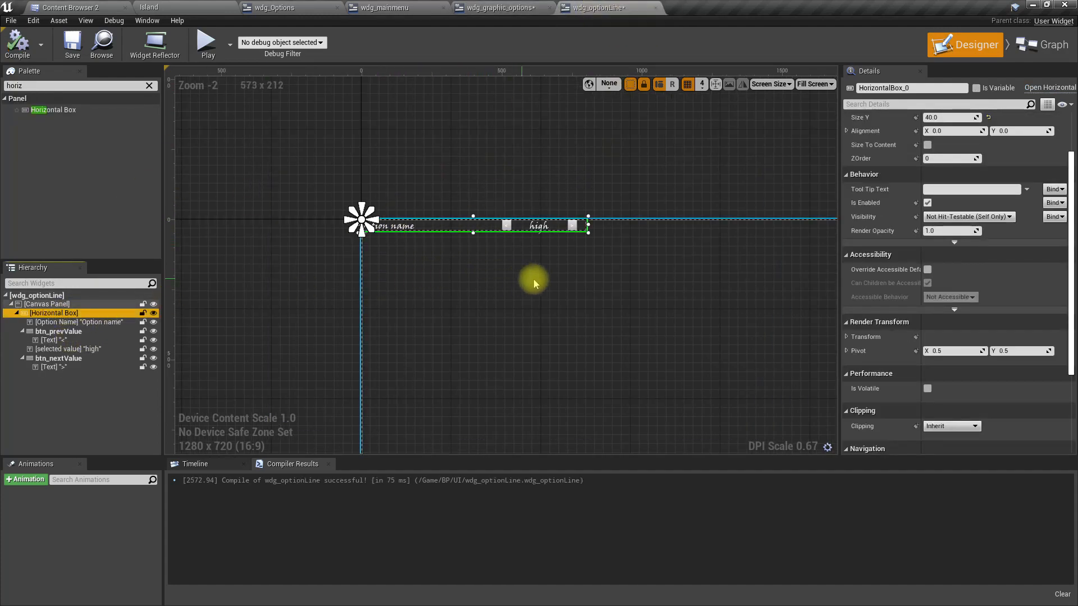
scroll(505, 222, "down", 2)
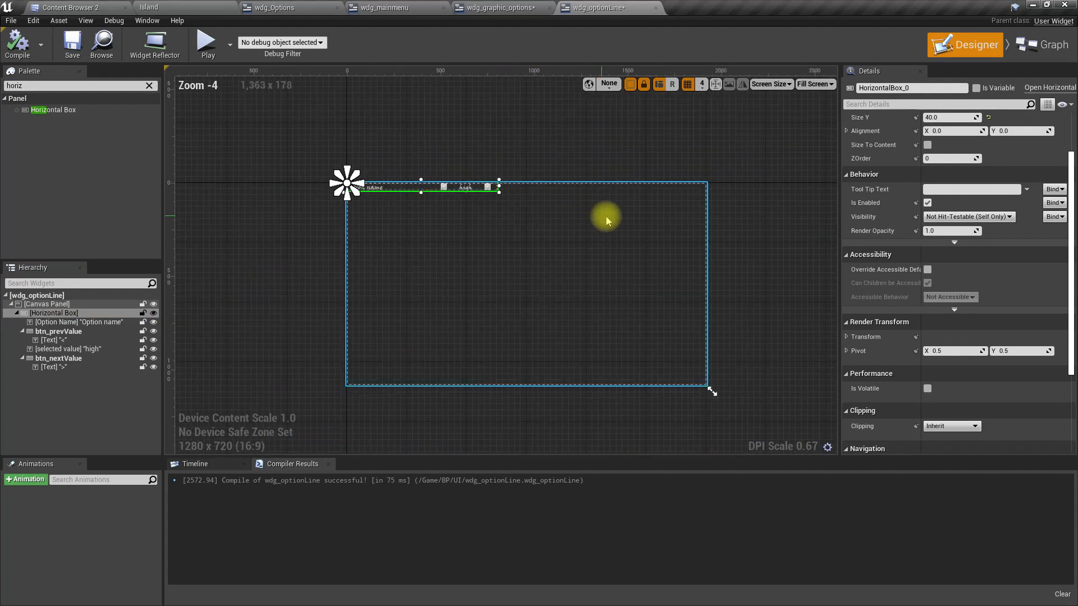
scroll(971, 174, "up", 3)
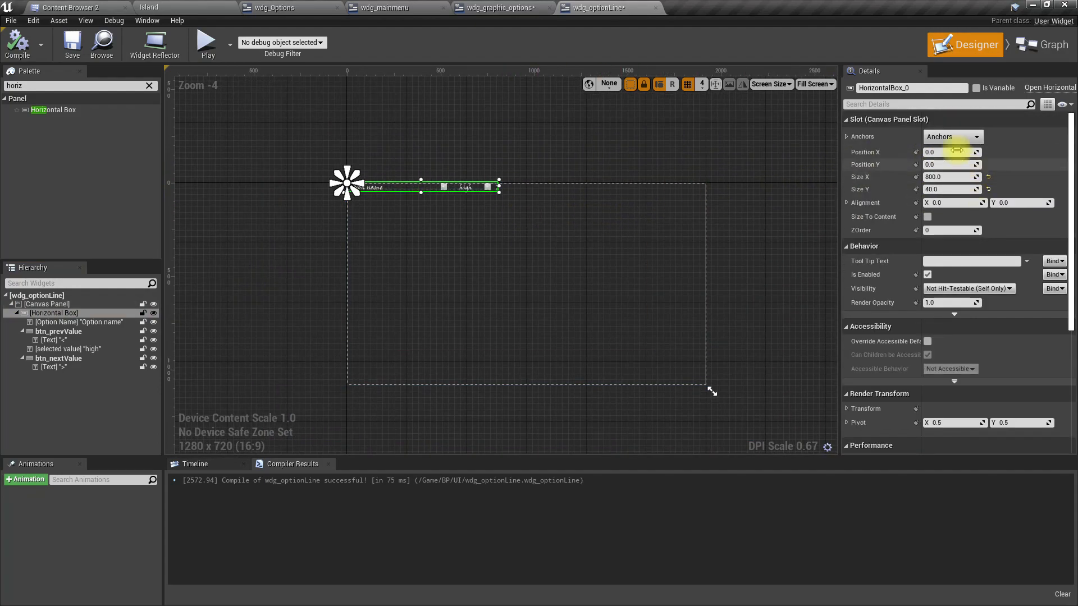
left_click(953, 136)
left_click(1041, 280)
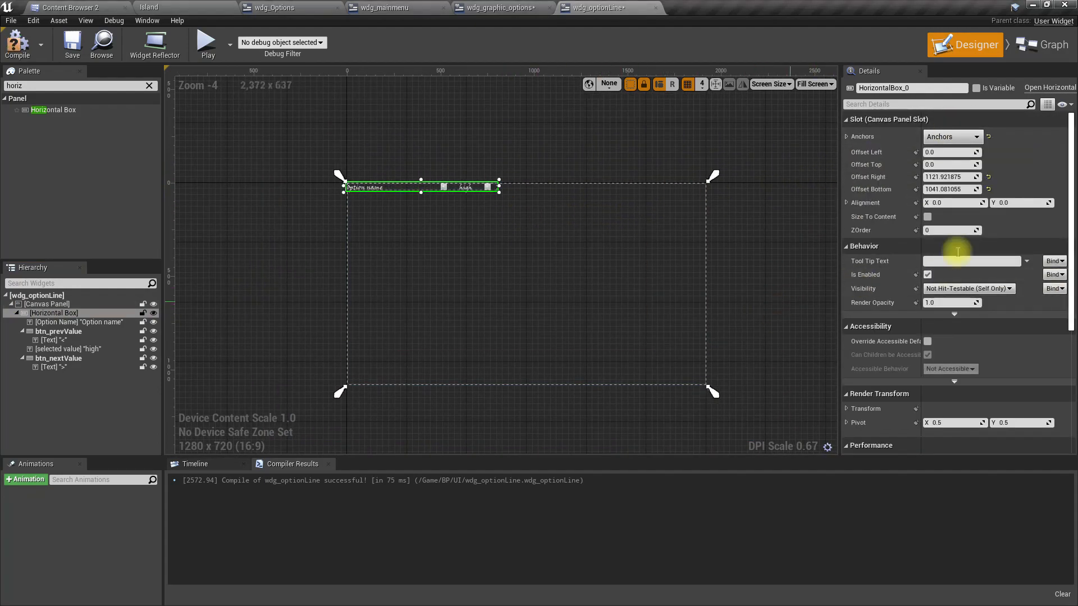
left_click(949, 177)
type("0")
key("Tab")
key("Return")
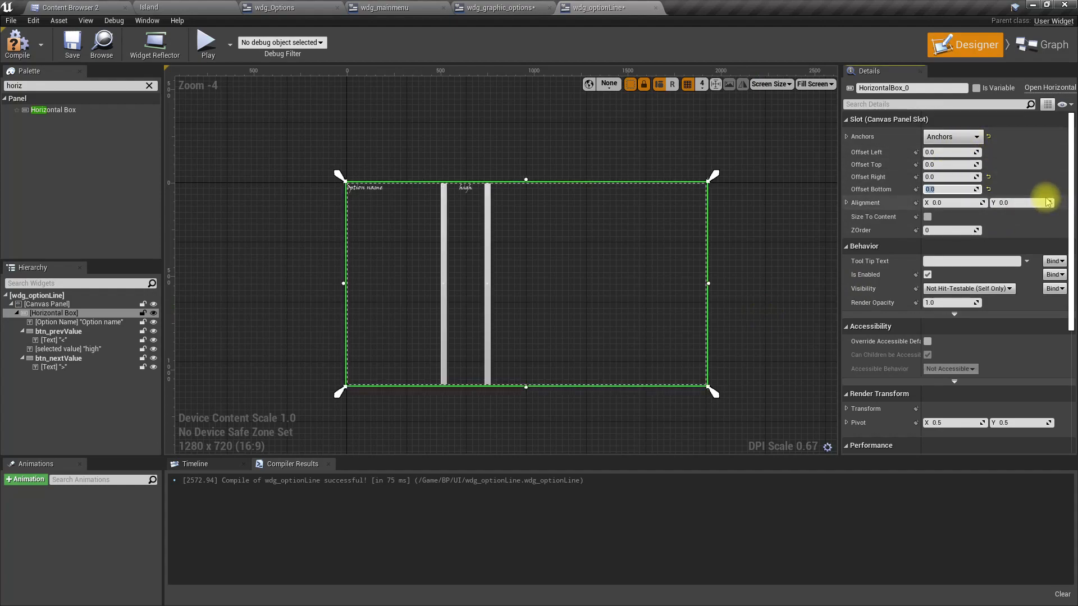
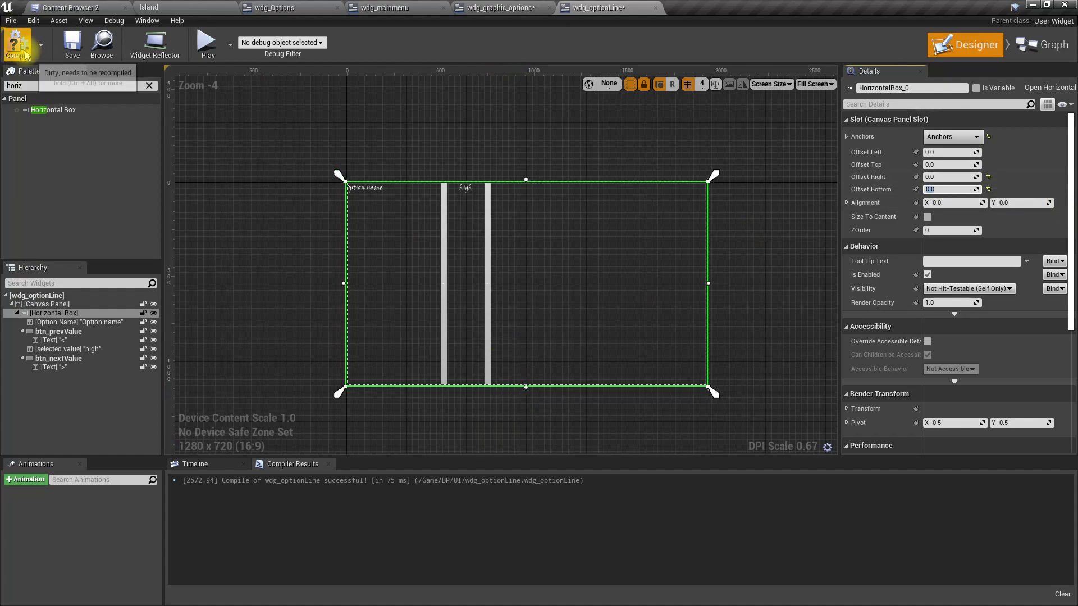
Step: Compile wdg_optionLine and check how its instance fits its selection bounds in wdg_graphic_options
left_click(269, 7)
left_click(387, 7)
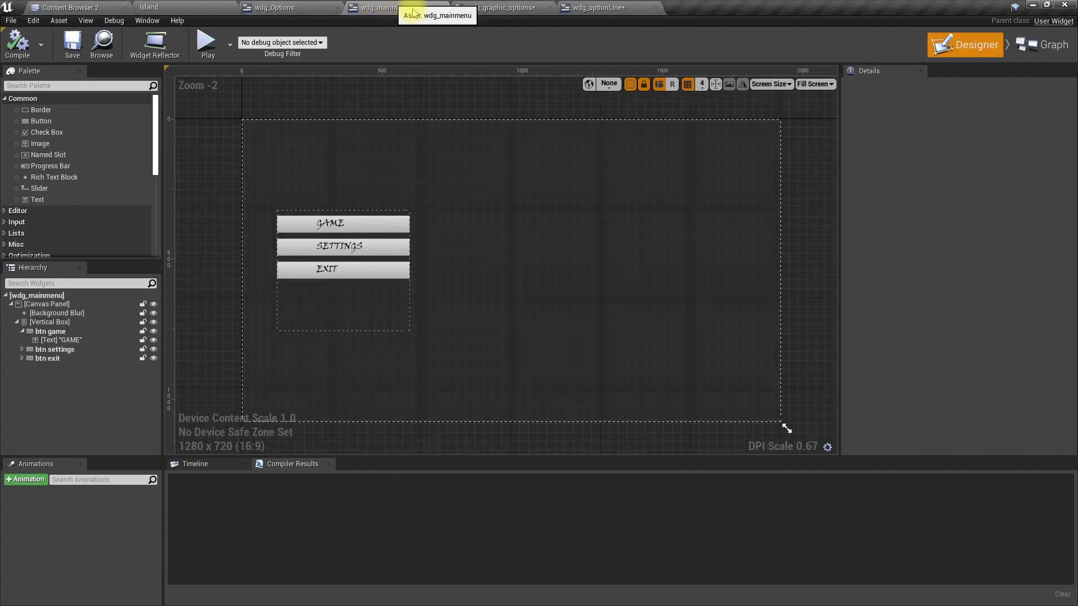
left_click(486, 6)
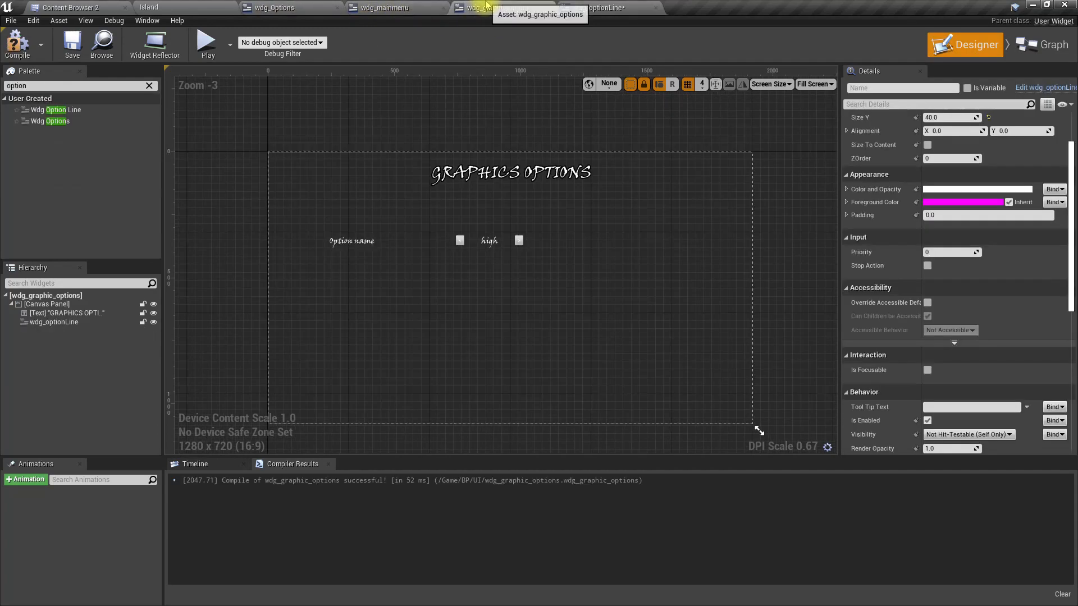
left_click(351, 243)
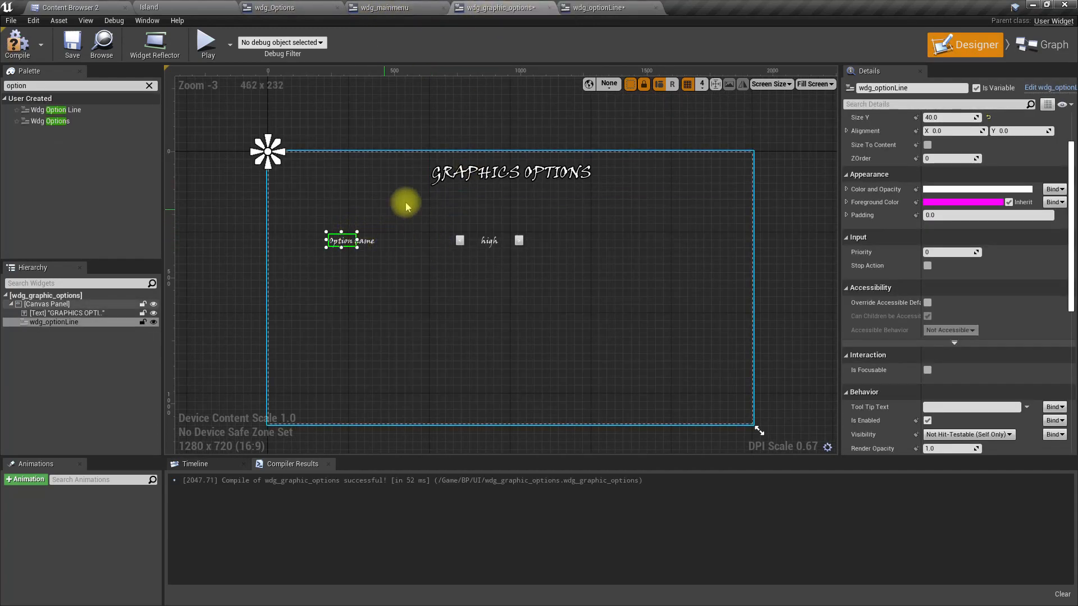
Step: Return to wdg_optionLine and undo the Horizontal Box's bottom offset change
left_click(596, 7)
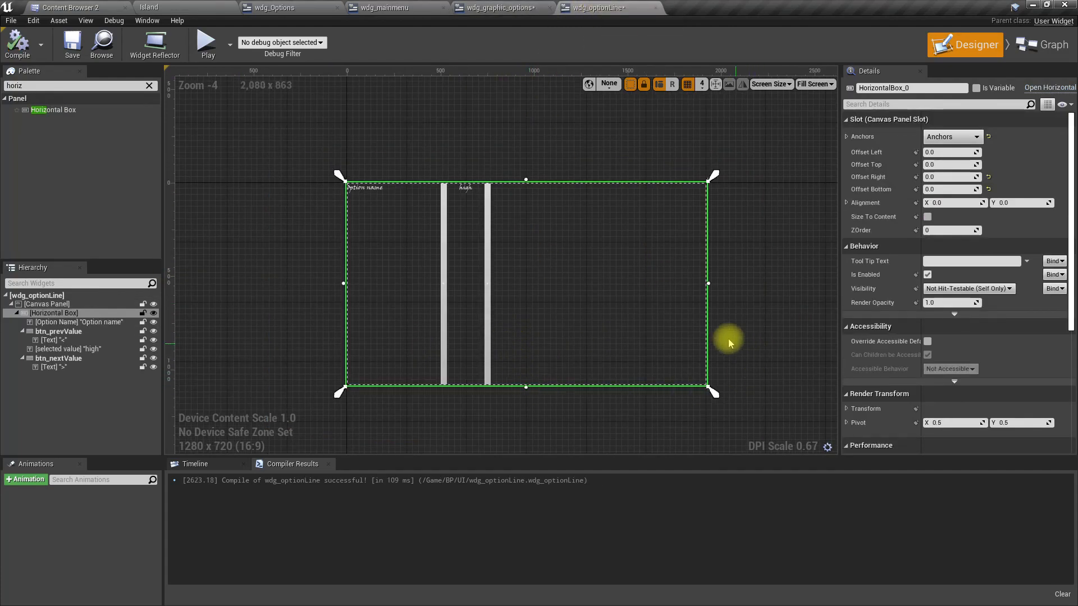
key("ctrl+z")
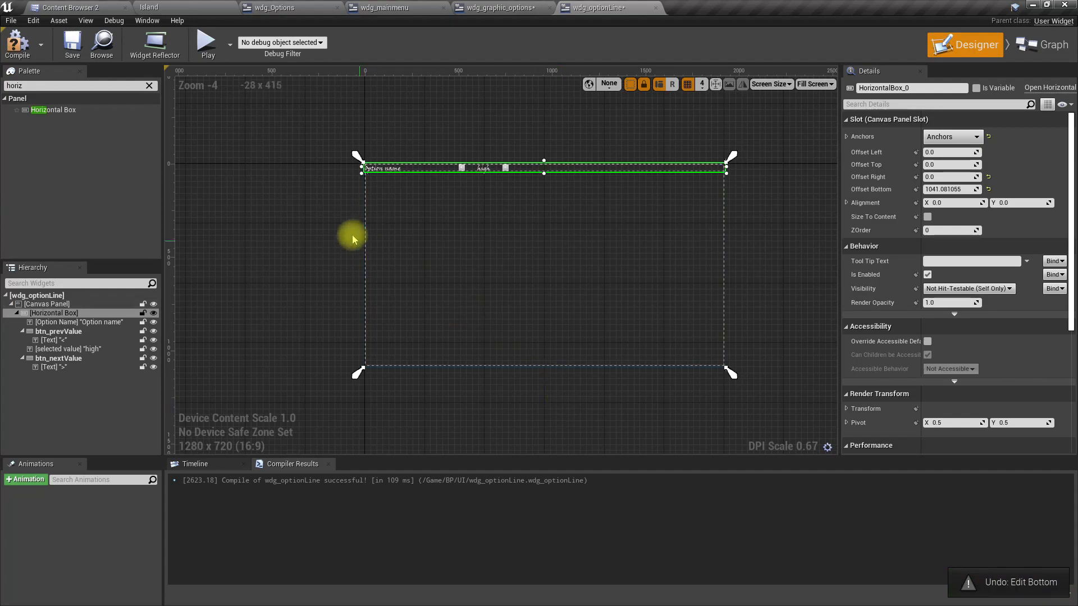
Step: Try to pull the Horizontal Box's anchors in wdg_optionLine around the option row, and check the instance in wdg_graphic_options
left_click(315, 223)
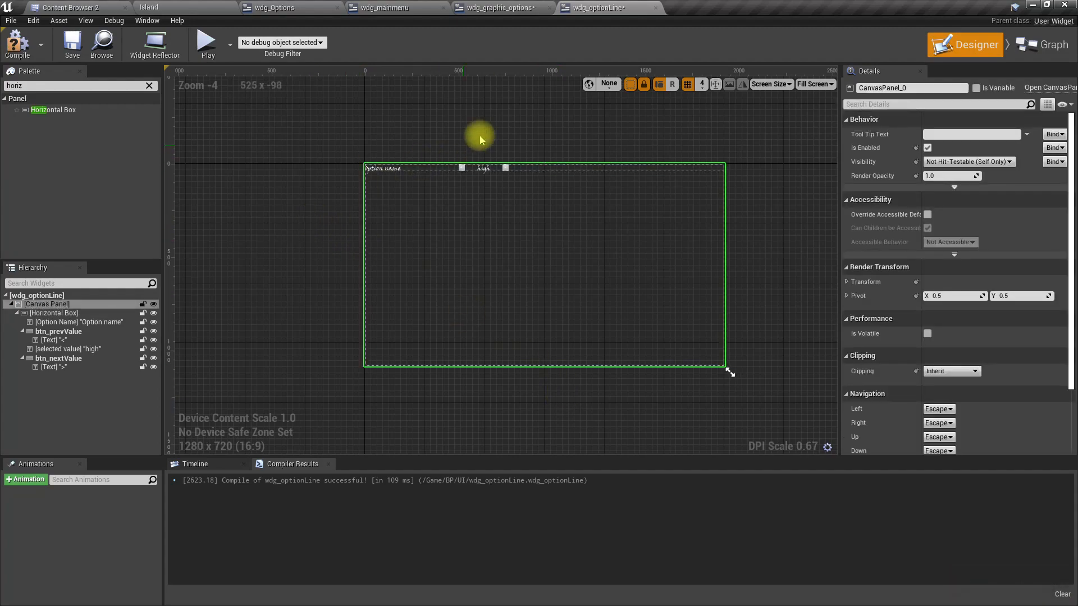
left_click(56, 313)
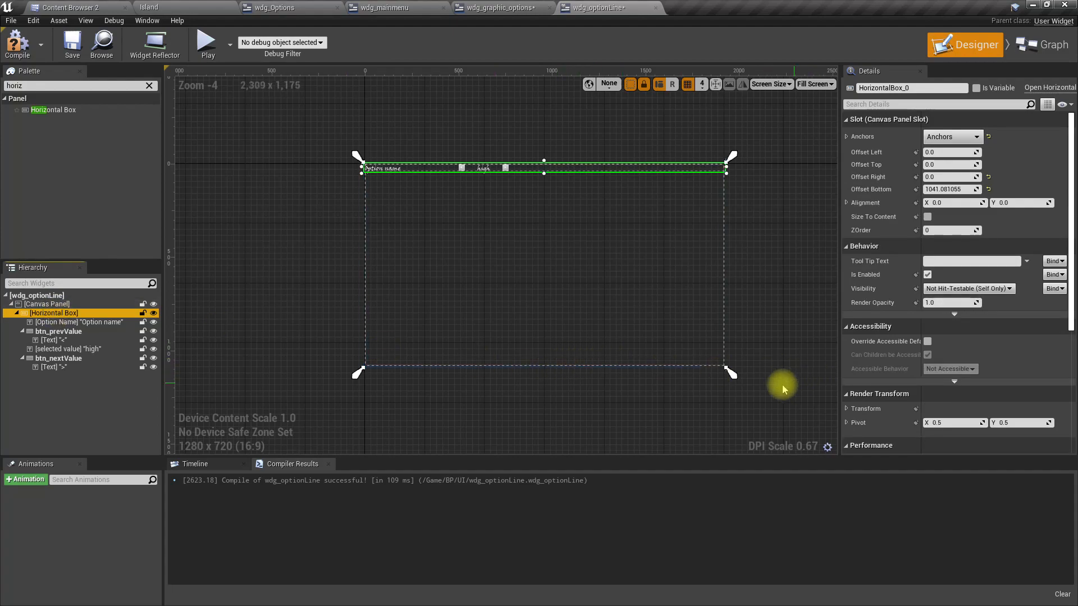
left_click(22, 46)
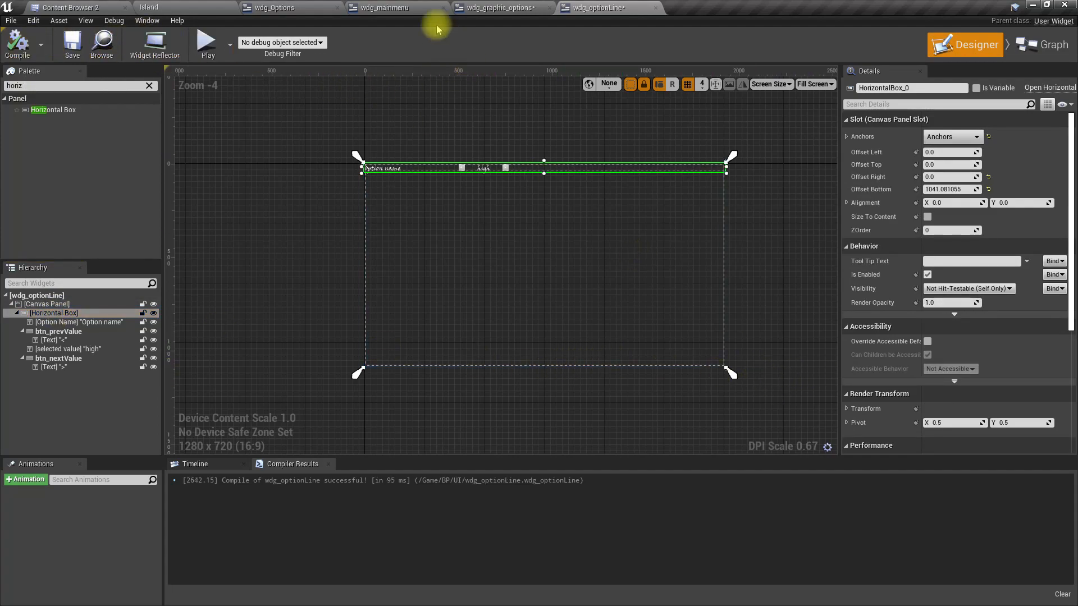
left_click_drag(729, 373, 552, 179)
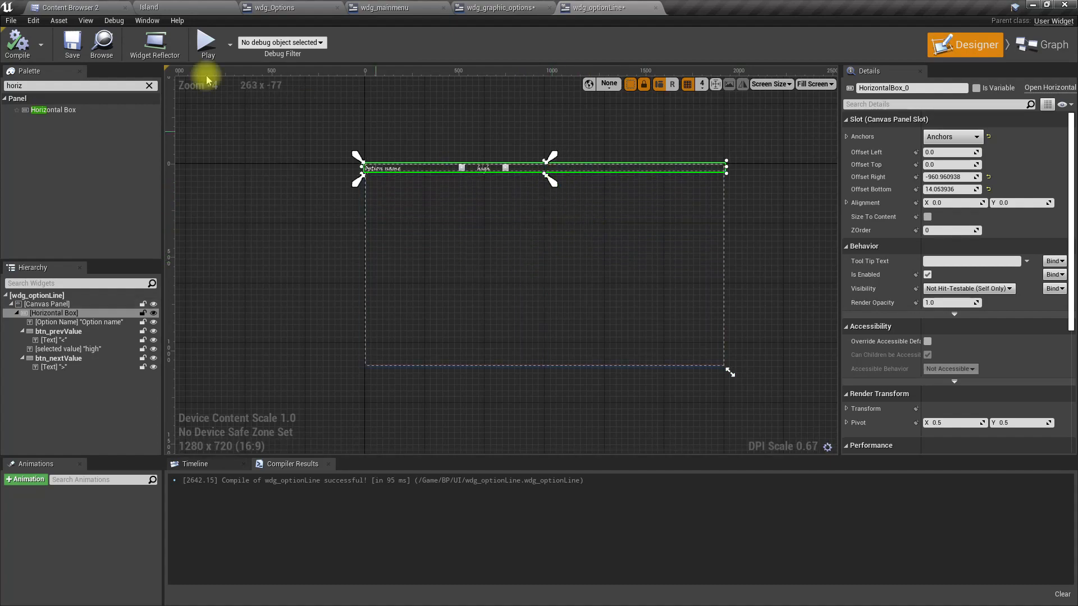
scroll(450, 163, "up", 4)
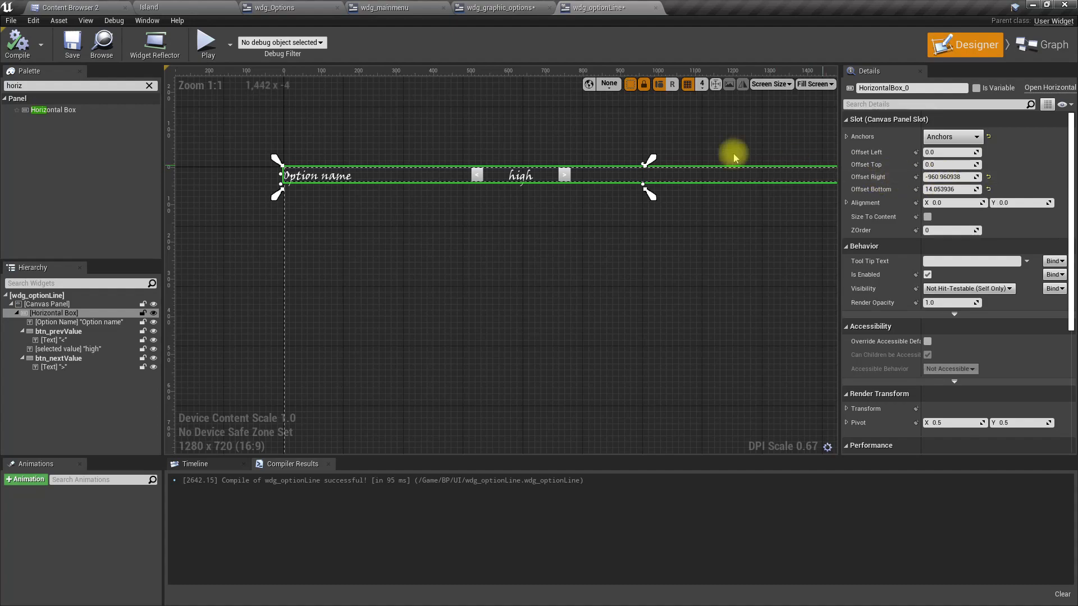
left_click(498, 7)
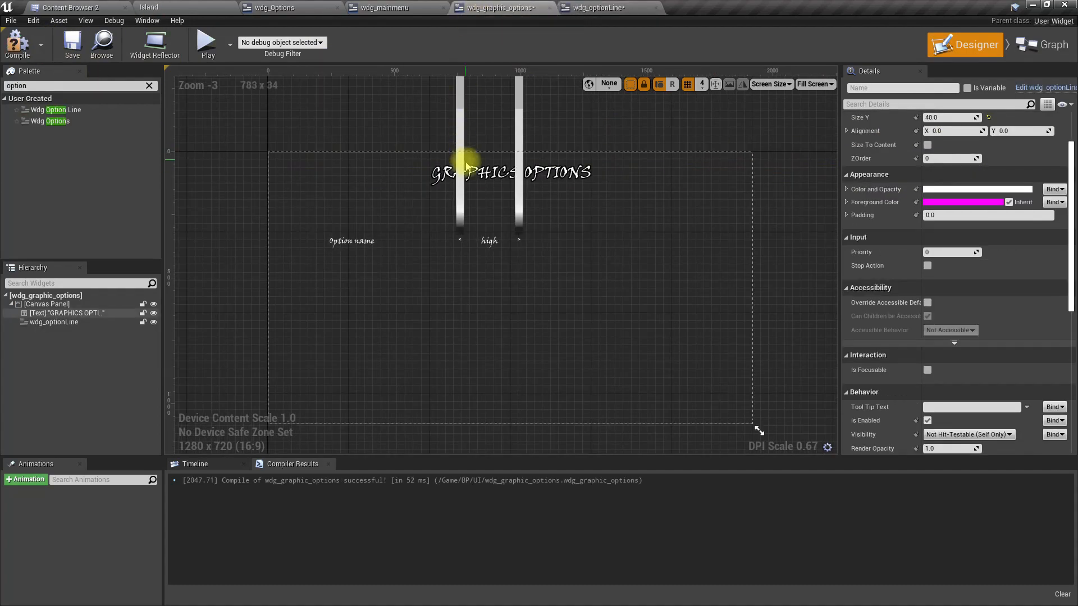
left_click(615, 7)
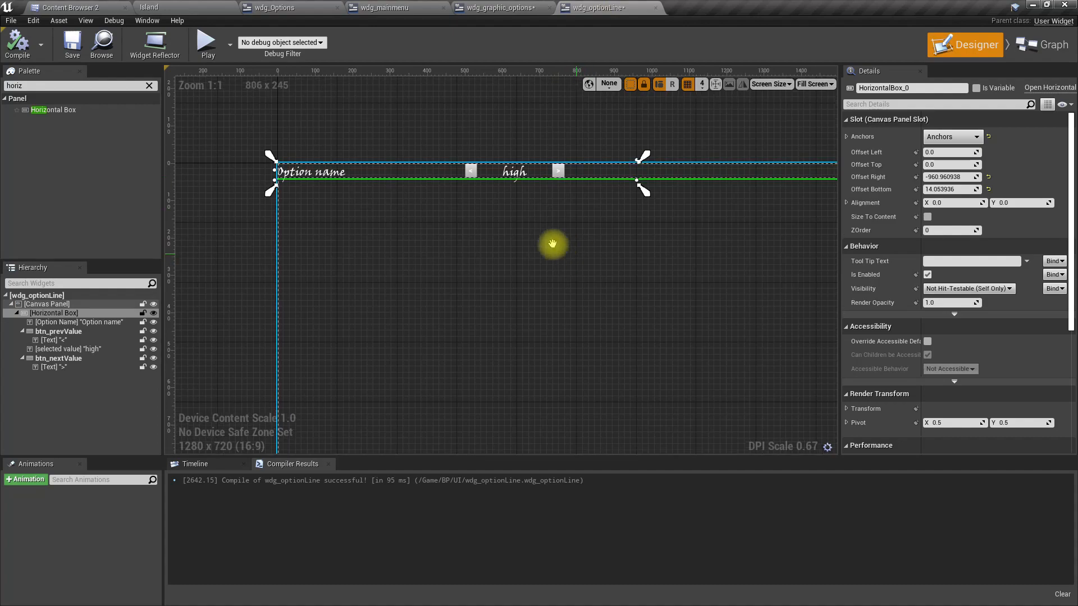
Step: Undo the Horizontal Box's anchor and offset changes in wdg_optionLine back to its fixed 800 by 40 size, and compile the widget
key("ctrl+z")
key("ctrl+z")
key("ctrl+z")
key("ctrl+z")
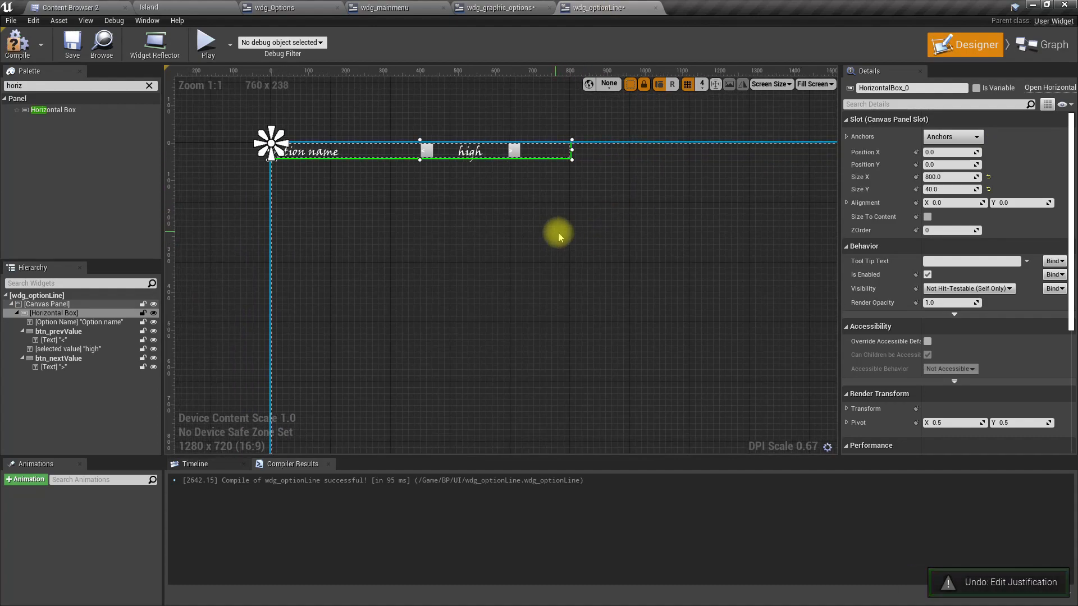
scroll(564, 247, "down", 3)
right_click_drag(576, 285, 562, 279)
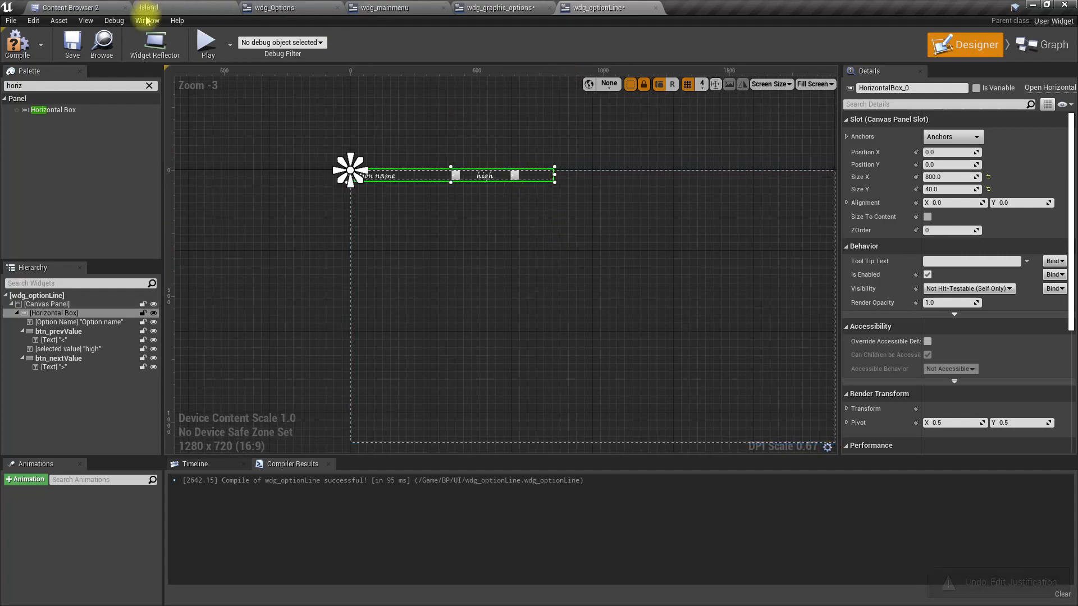
left_click(17, 45)
Step: In wdg_graphic_options, place five Wdg Option Line widgets in a column below the GRAPHICS OPTIONS title
left_click(502, 7)
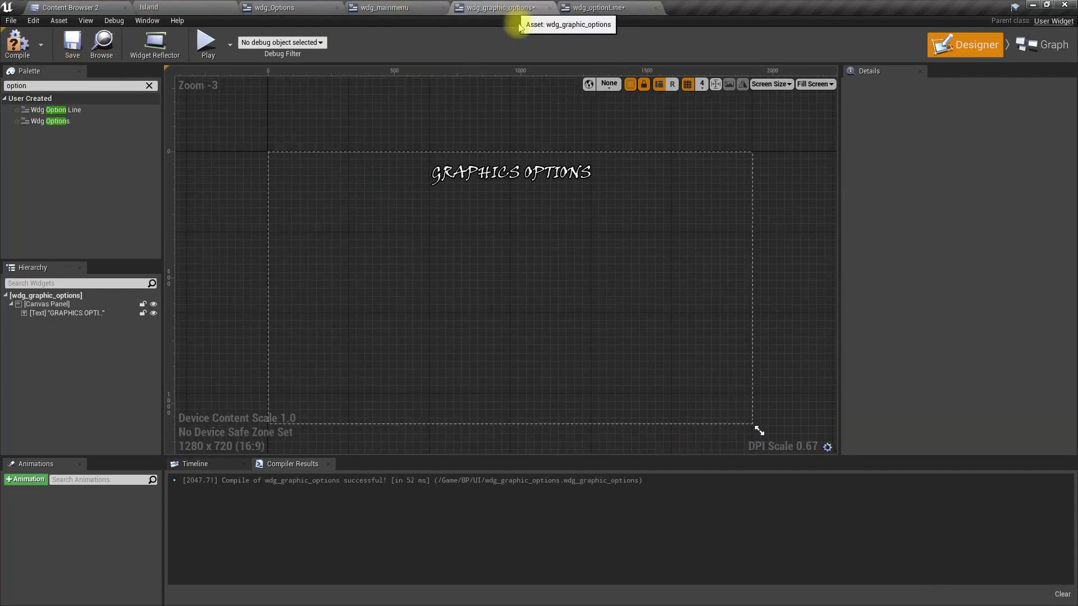
left_click(52, 314)
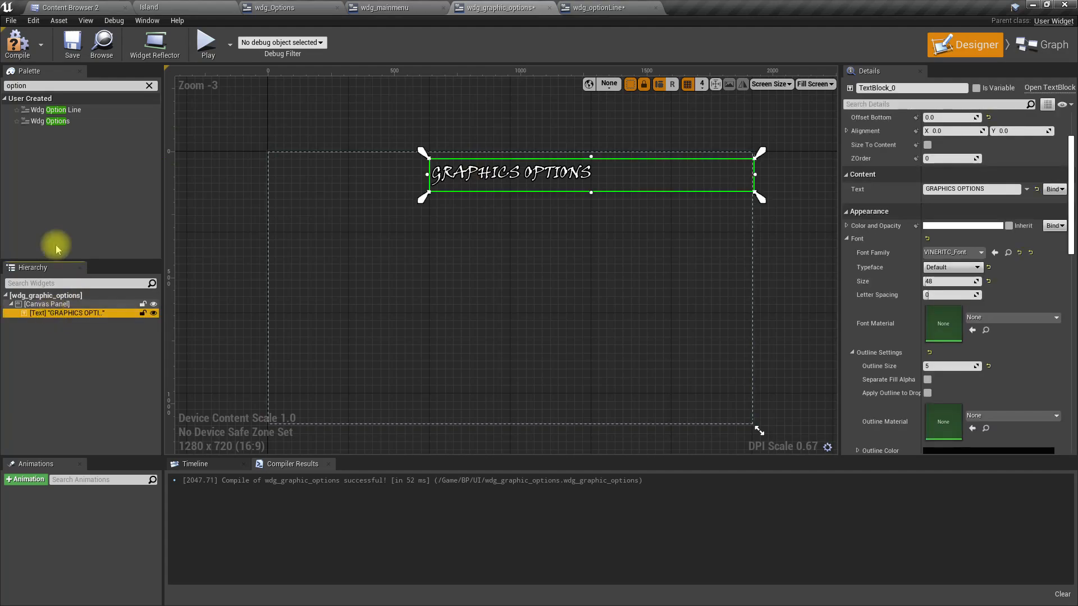
left_click_drag(37, 111, 386, 249)
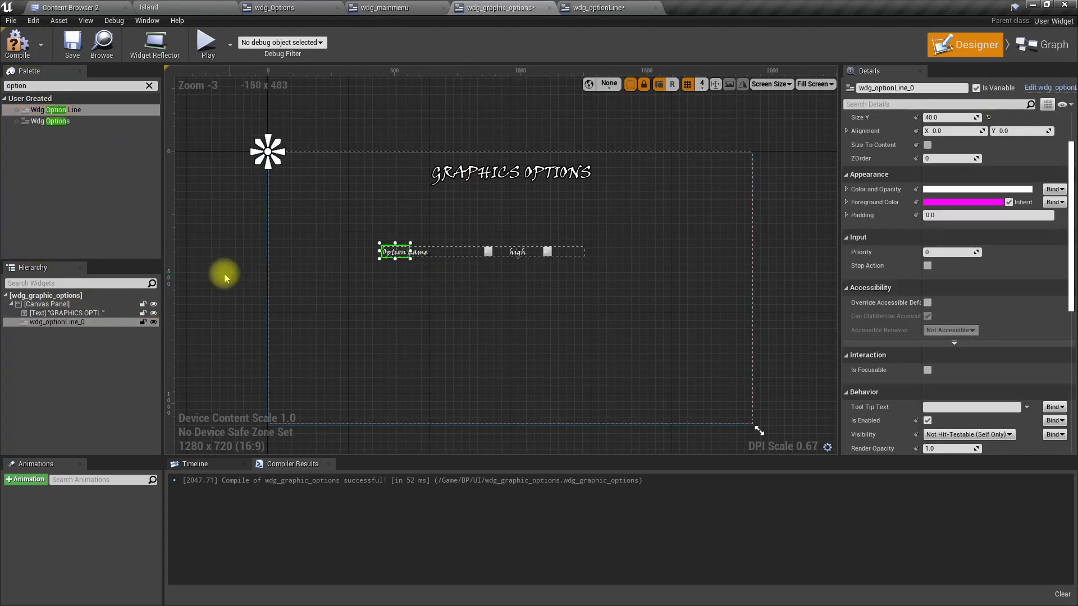
left_click(94, 323)
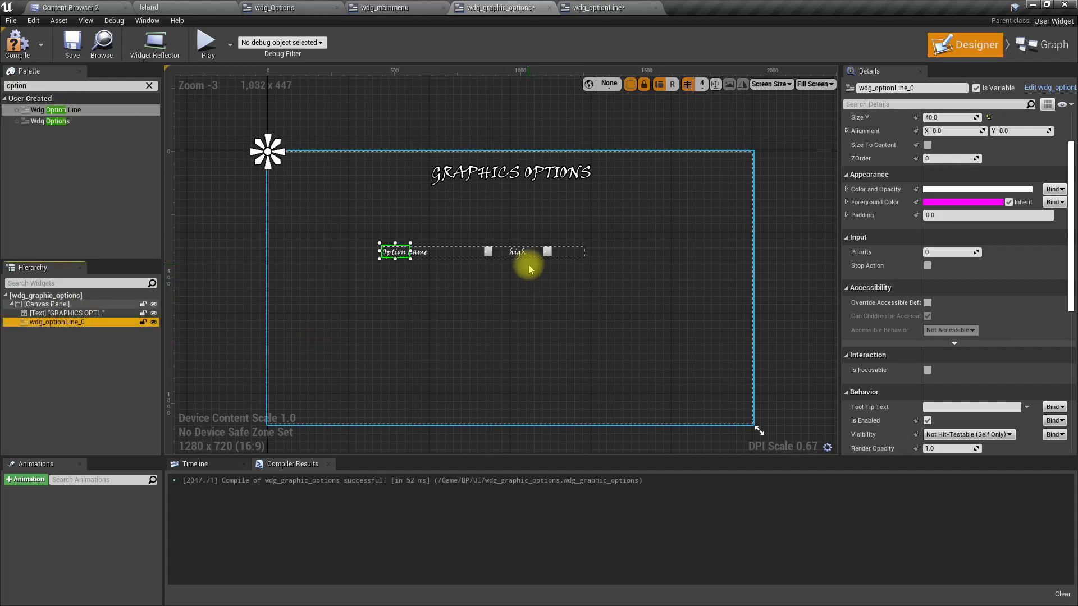
left_click_drag(53, 112, 385, 277)
left_click_drag(35, 110, 377, 306)
left_click_drag(56, 110, 387, 334)
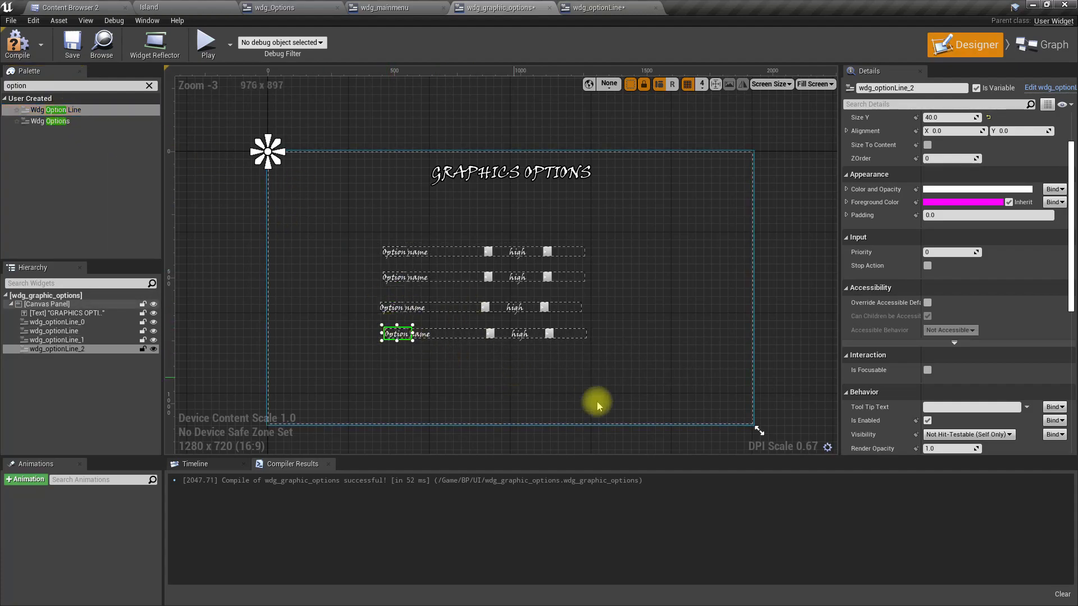
left_click_drag(60, 111, 385, 365)
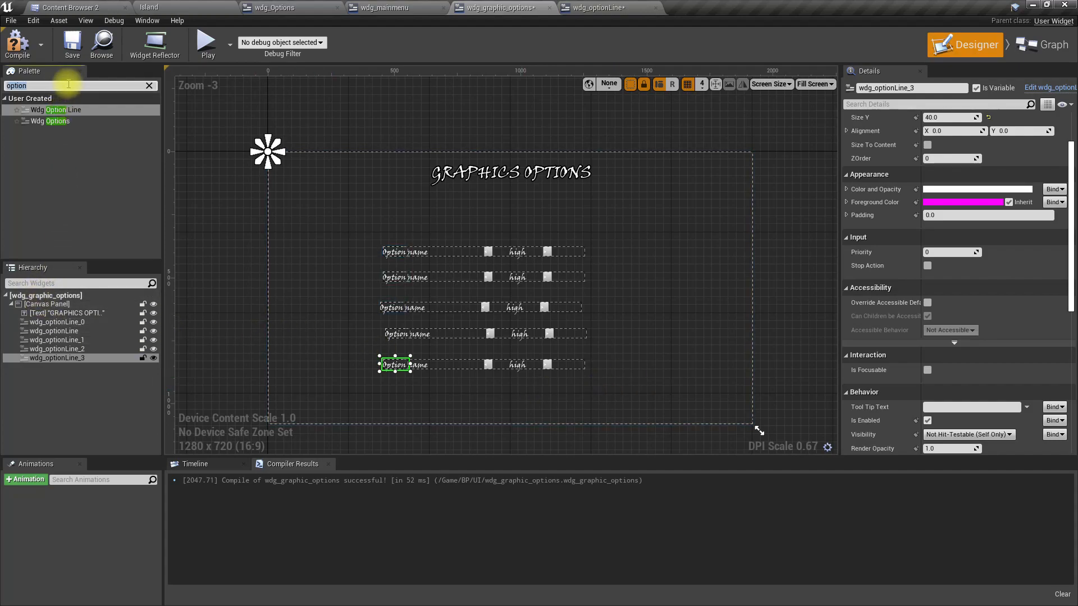
Step: Add a Vertical Box to the Canvas Panel of wdg_graphic_options
type("verti")
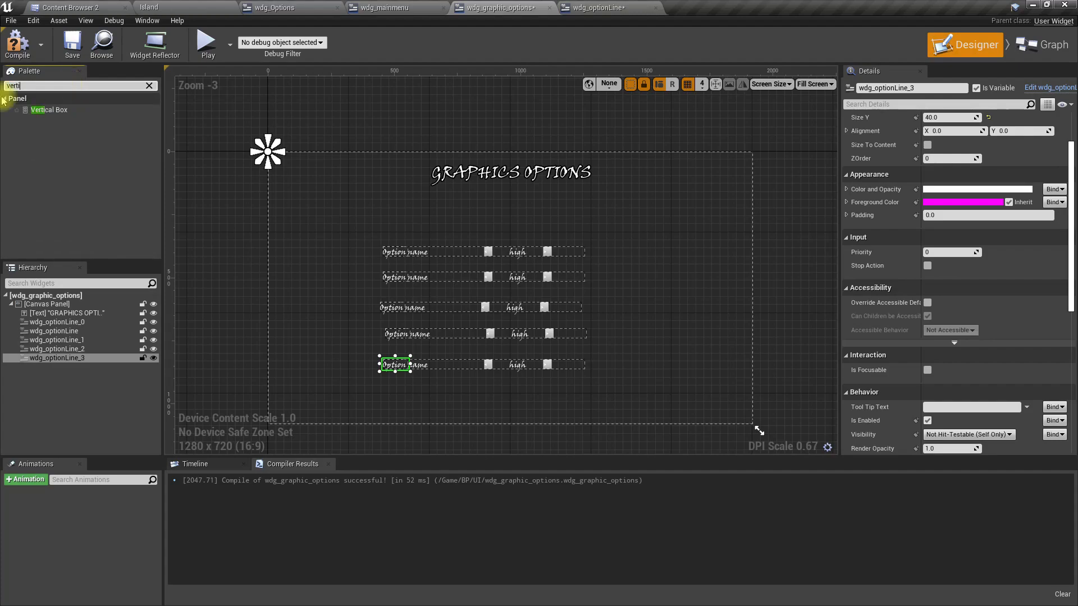
left_click_drag(51, 109, 67, 305)
left_click(61, 367)
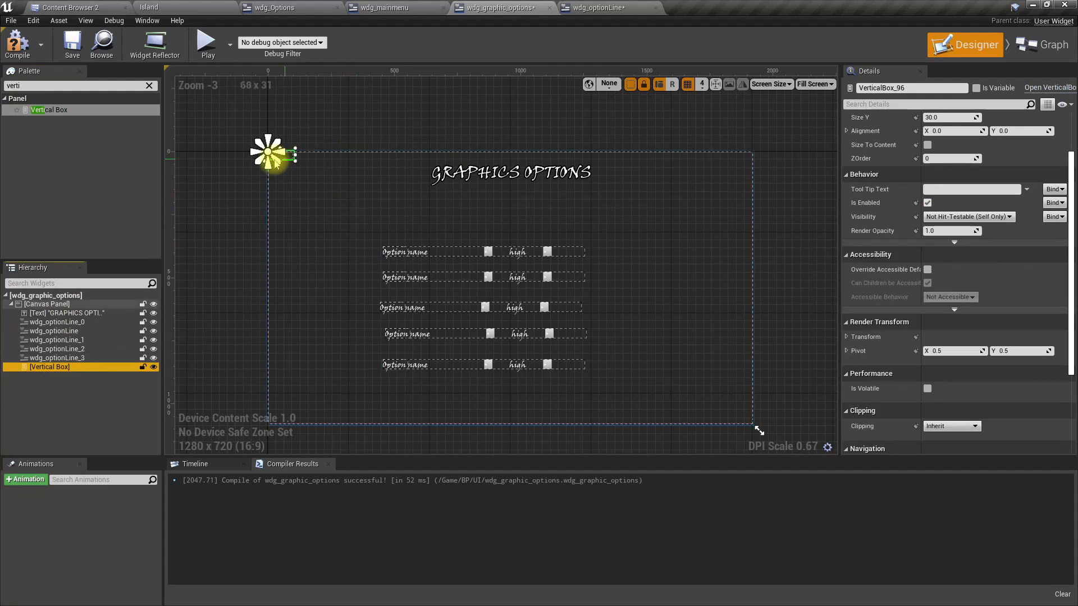
Step: Spread the Vertical Box's anchors over the area below the title, from the title's left edge to just inside the canvas's right and bottom edges
left_click_drag(276, 167, 747, 444)
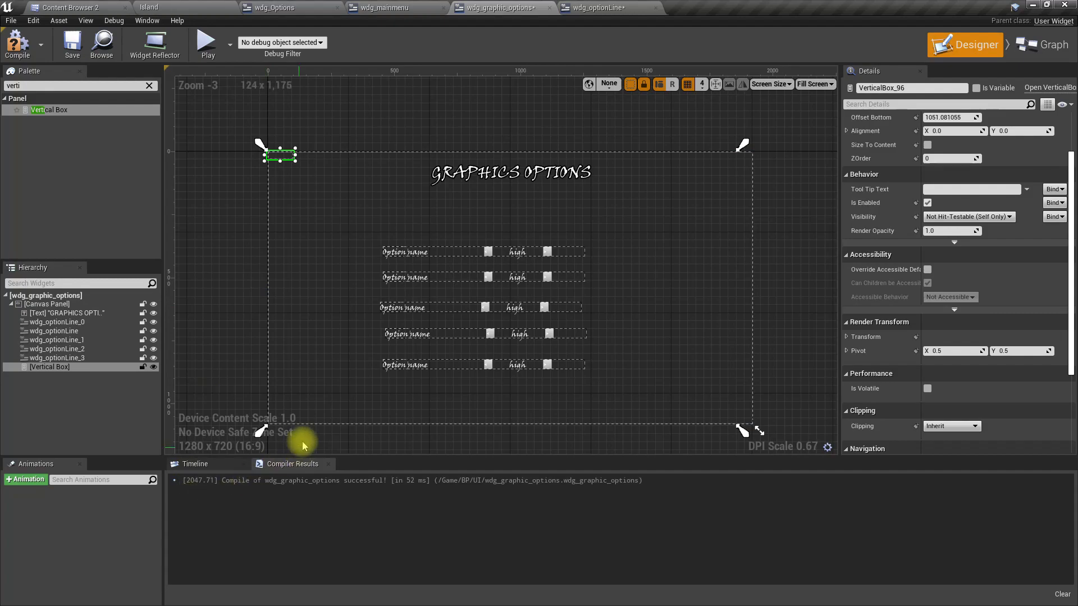
left_click_drag(263, 428, 425, 446)
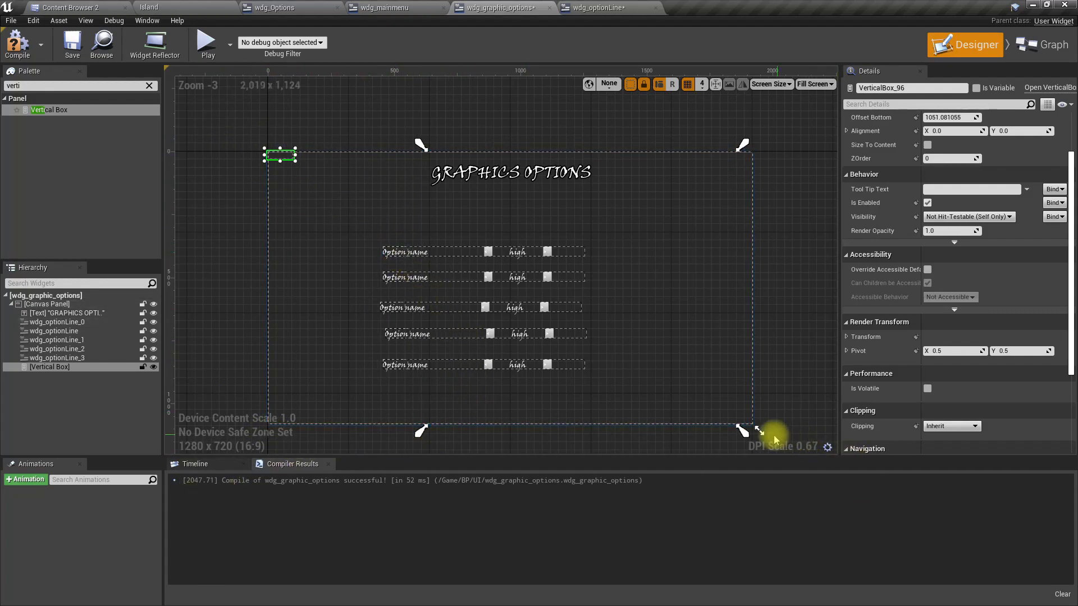
left_click_drag(747, 436, 748, 412)
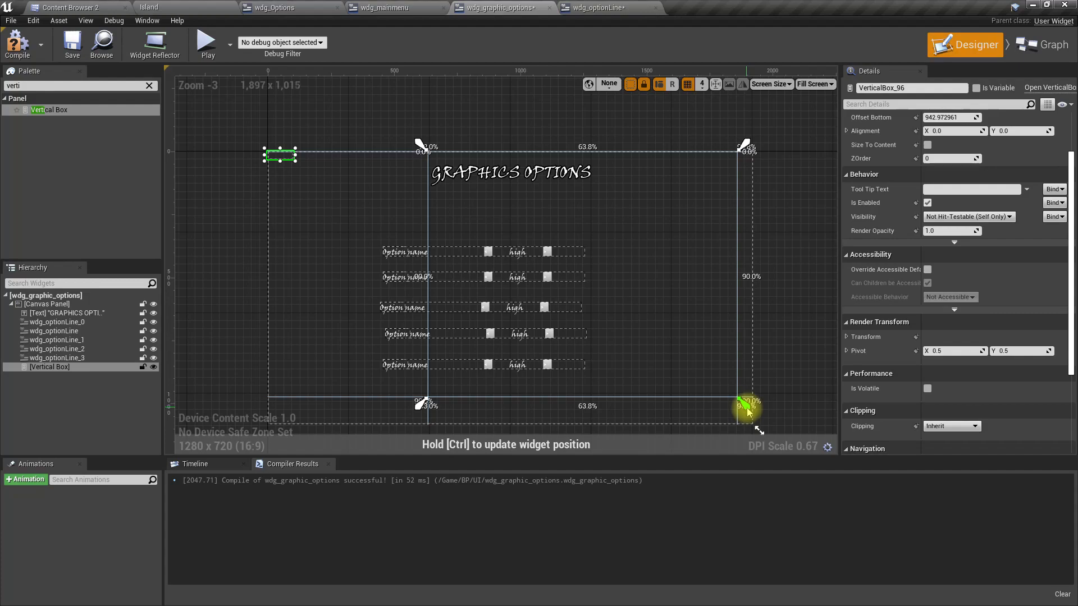
left_click_drag(746, 411, 736, 415)
left_click_drag(433, 151, 422, 177)
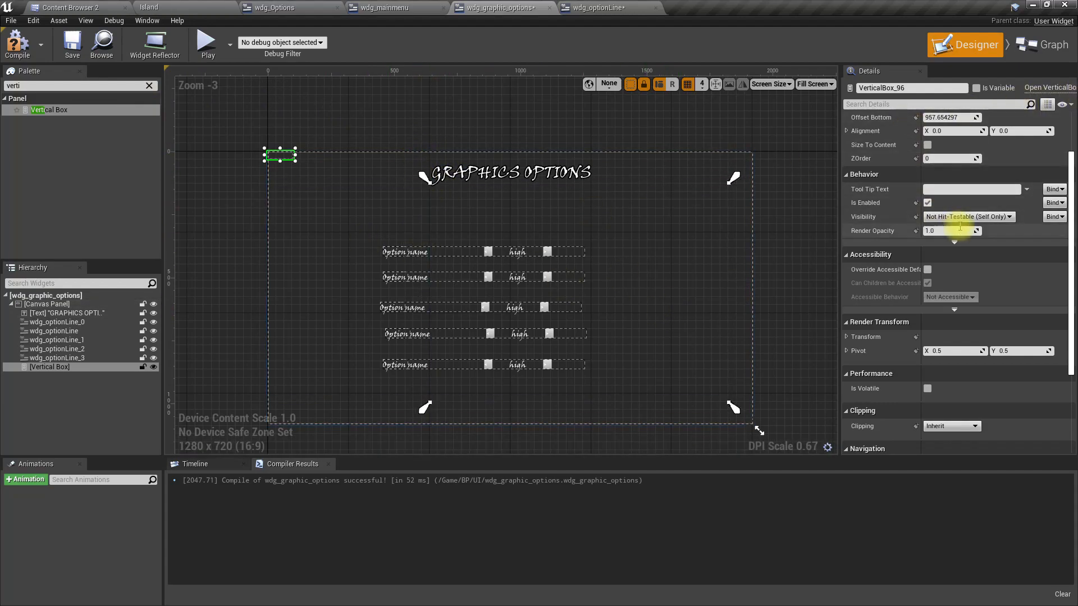
Step: Set the Vertical Box's left, top, right and bottom offsets to 0 so it fills its anchored area
scroll(958, 226, "up", 3)
left_click(946, 152)
type("02")
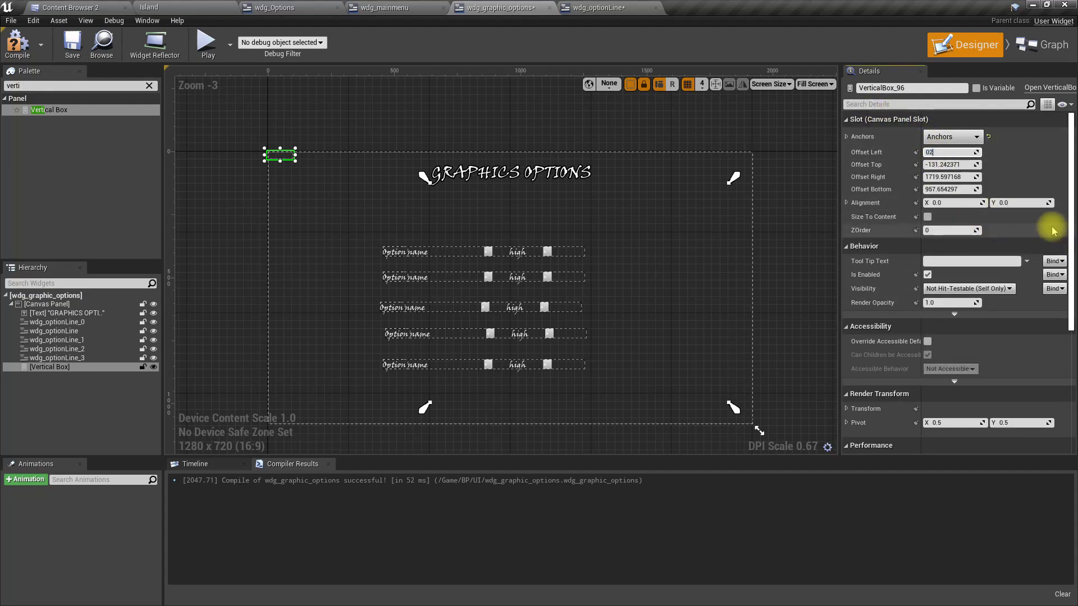
key("Tab")
type("0")
key("Tab")
type("0")
key("Tab")
type("0")
key("Return")
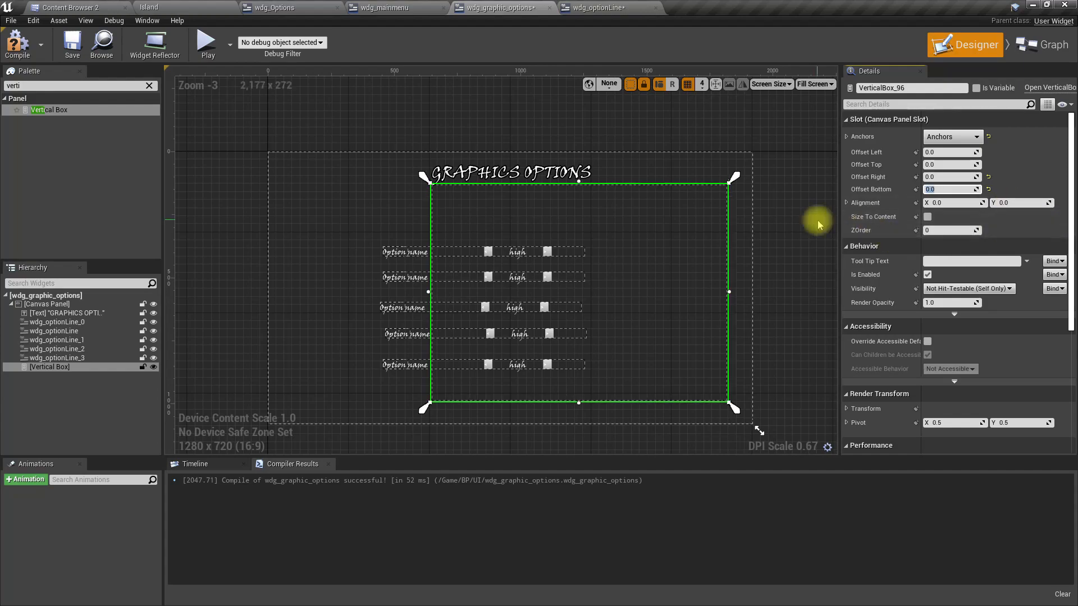
Step: Move all five wdg_optionLine widgets into the Vertical Box and check the stacked rows
left_click(54, 359)
left_click(64, 323, "shift")
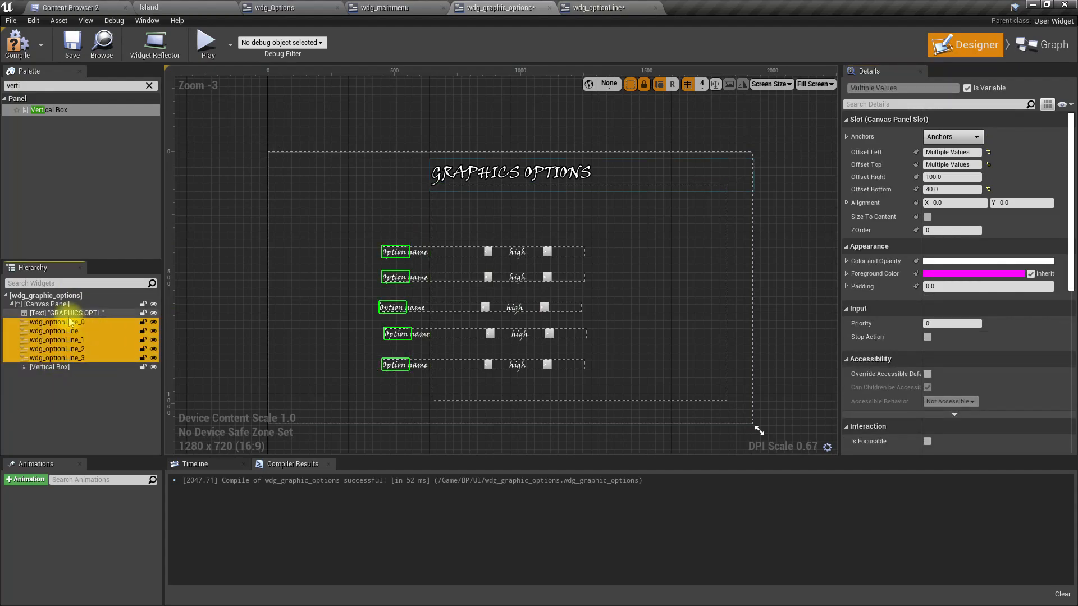
left_click_drag(52, 327, 64, 369)
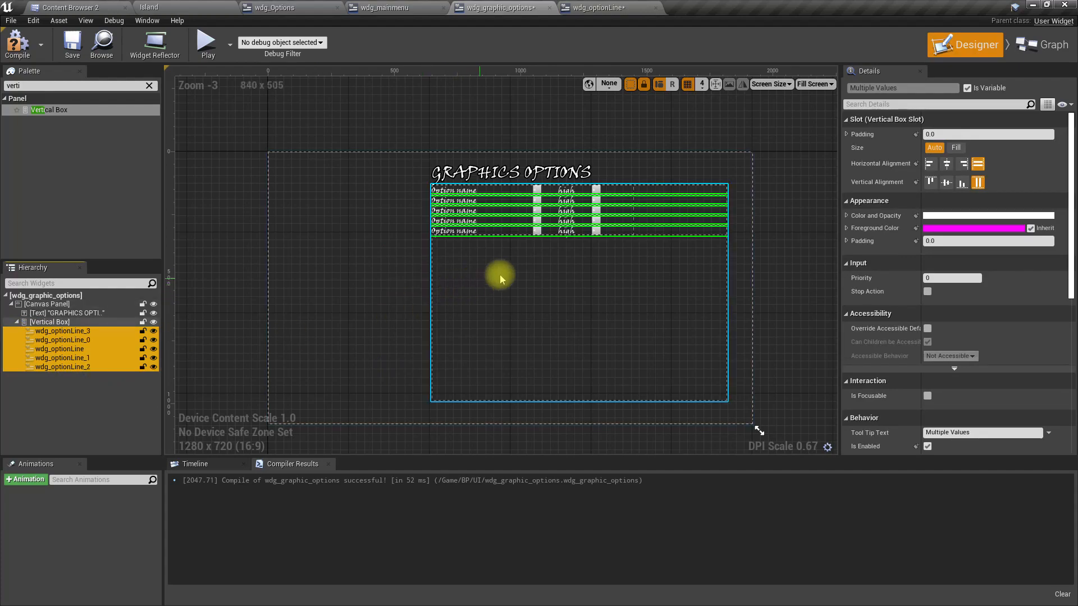
scroll(621, 254, "up", 2)
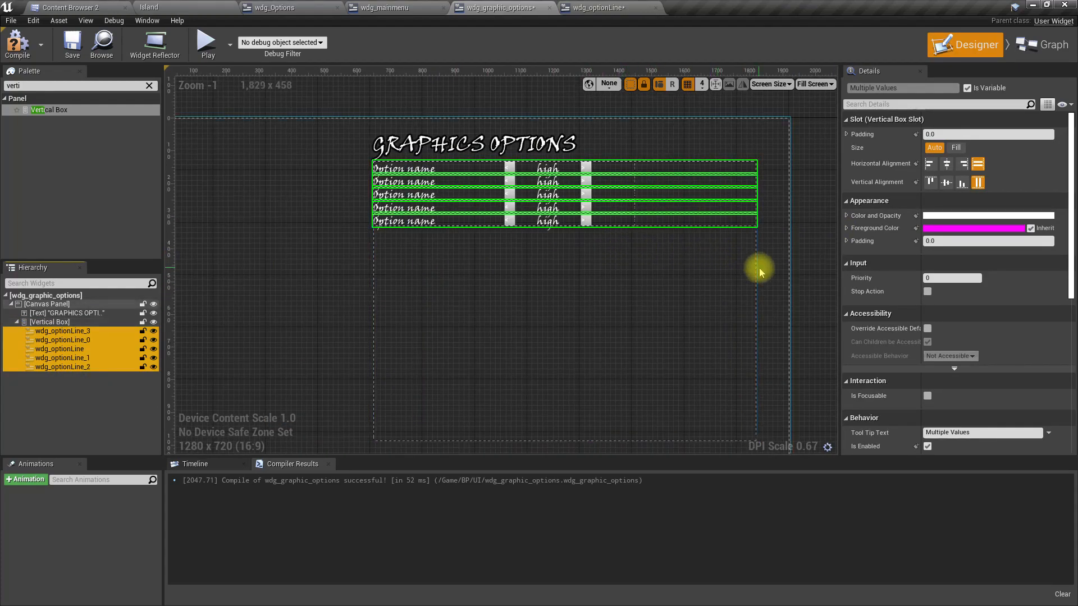
left_click(362, 236)
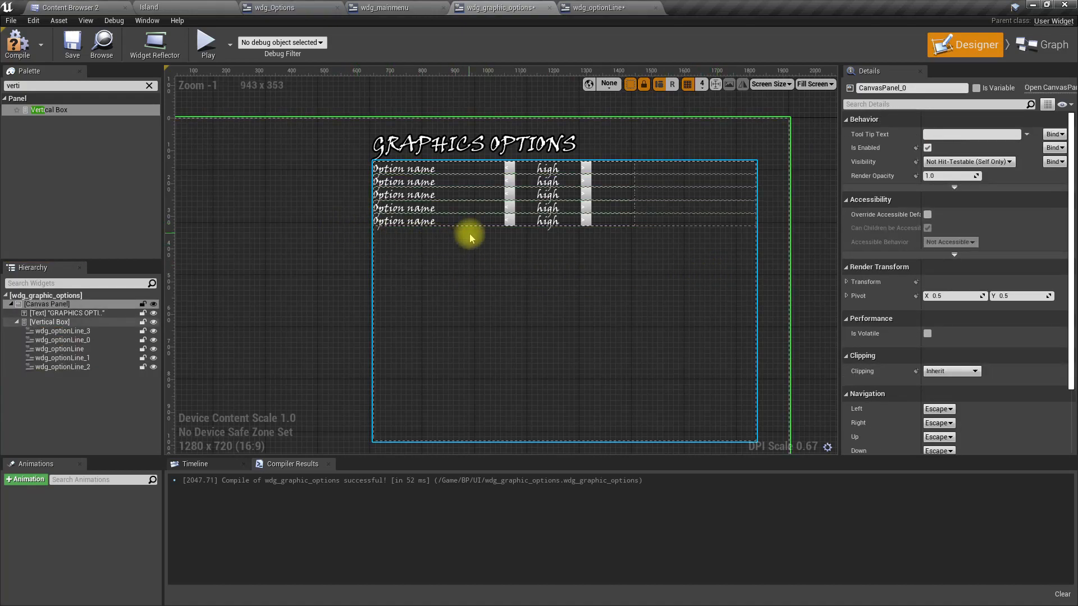
scroll(474, 234, "down", 3)
scroll(466, 231, "up", 1)
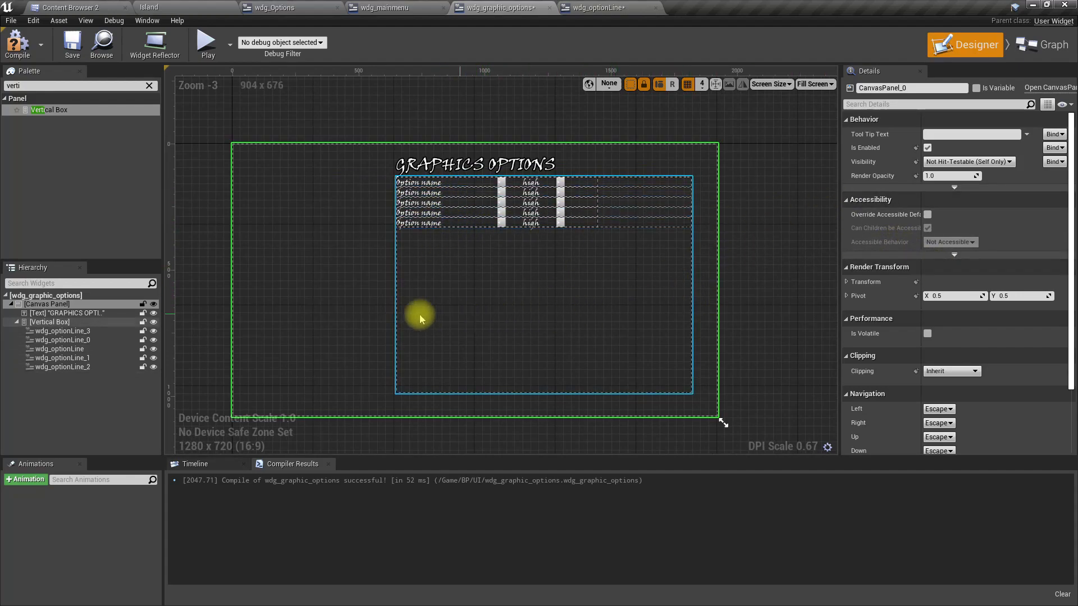
Step: Give all five wdg_optionLine rows in the Vertical Box a bottom padding of 20
left_click(121, 331)
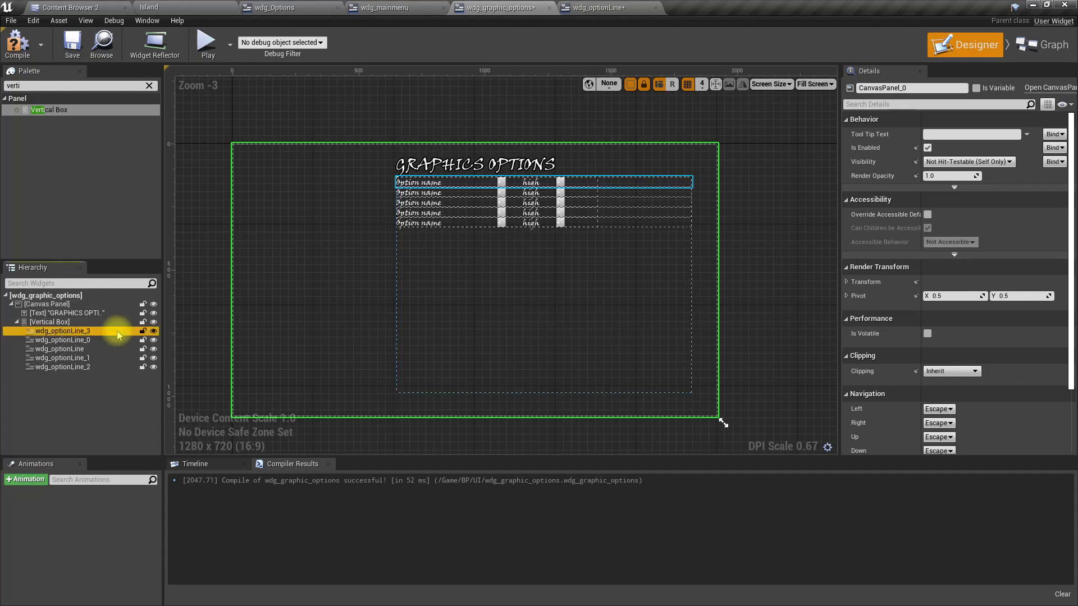
left_click(115, 367, "shift")
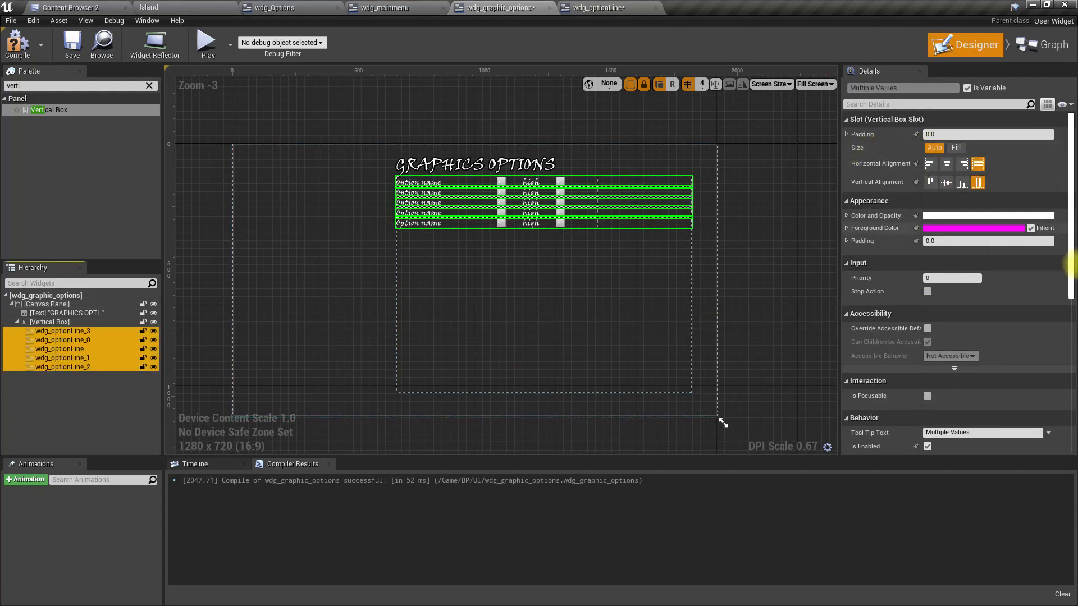
left_click(847, 135)
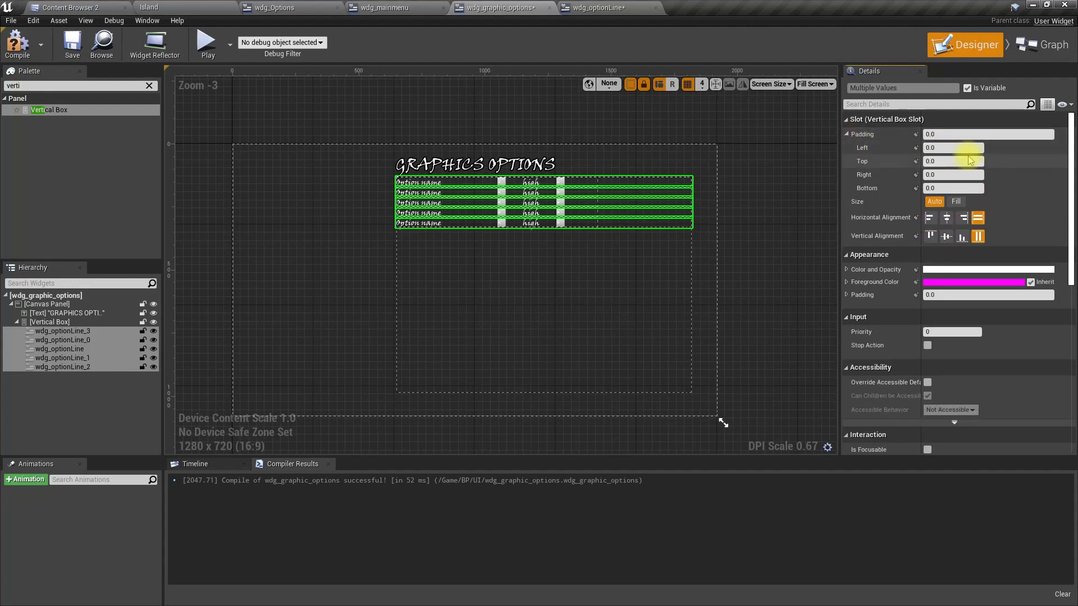
left_click(957, 188)
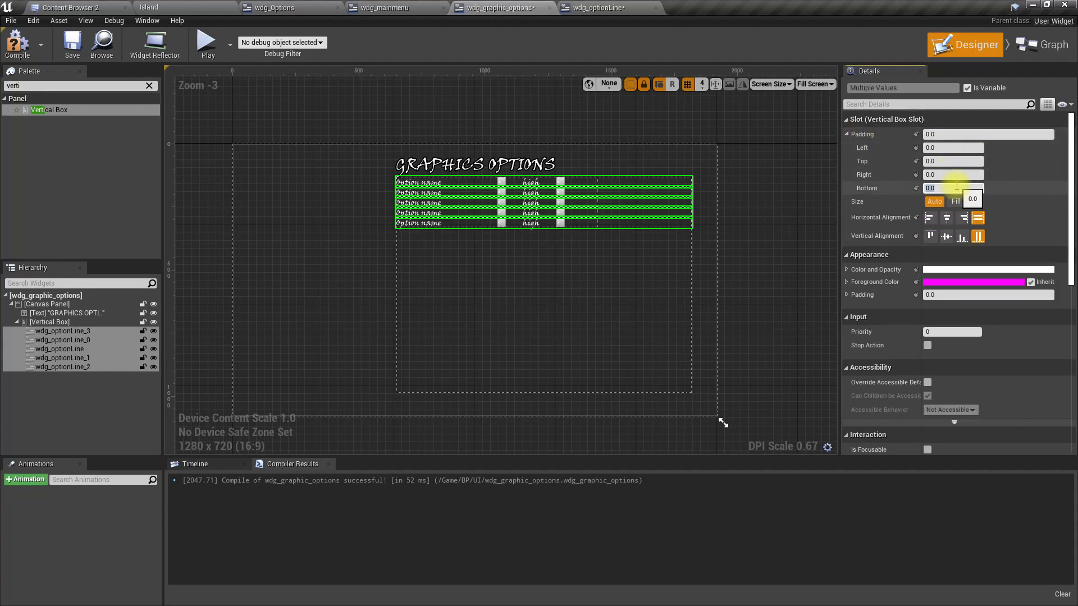
type("20")
key("Return")
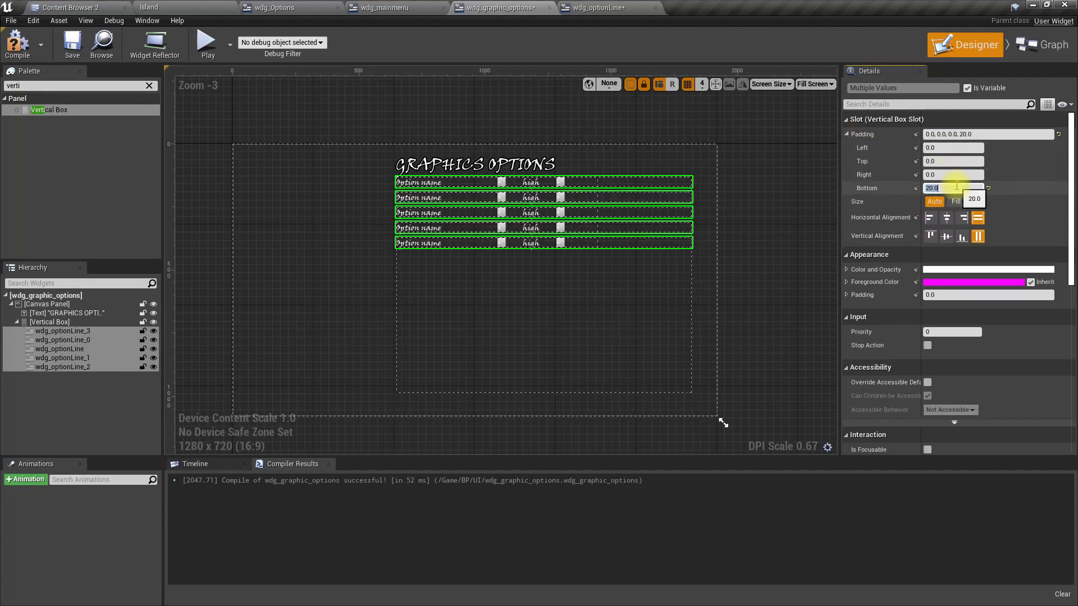
left_click(737, 260)
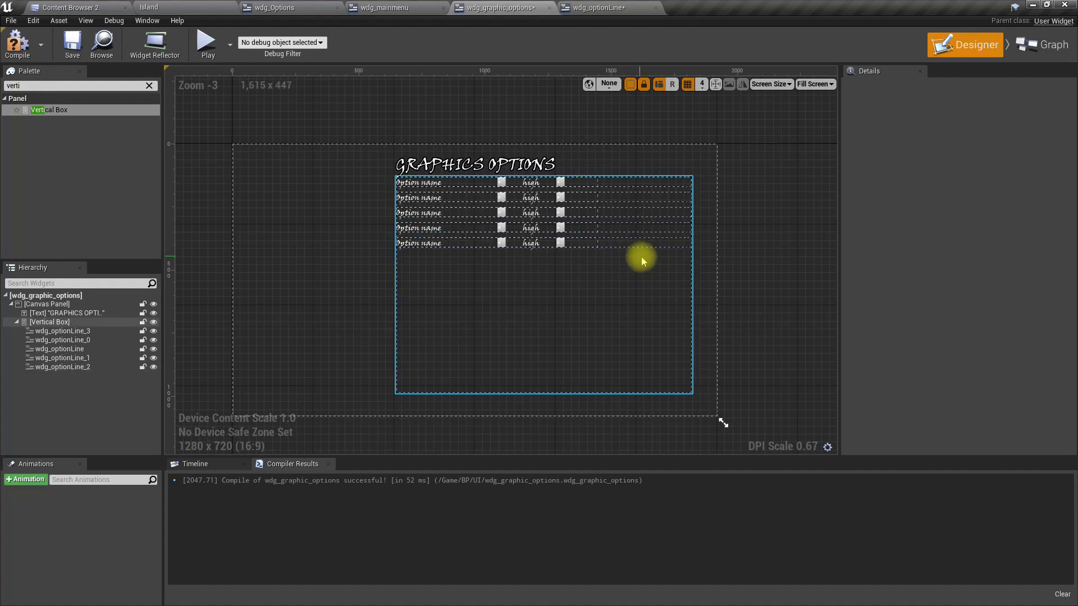
Step: Narrow the Horizontal Box in wdg_optionLine to about 668 wide so it ends at the next-value button, and compile
left_click(613, 7)
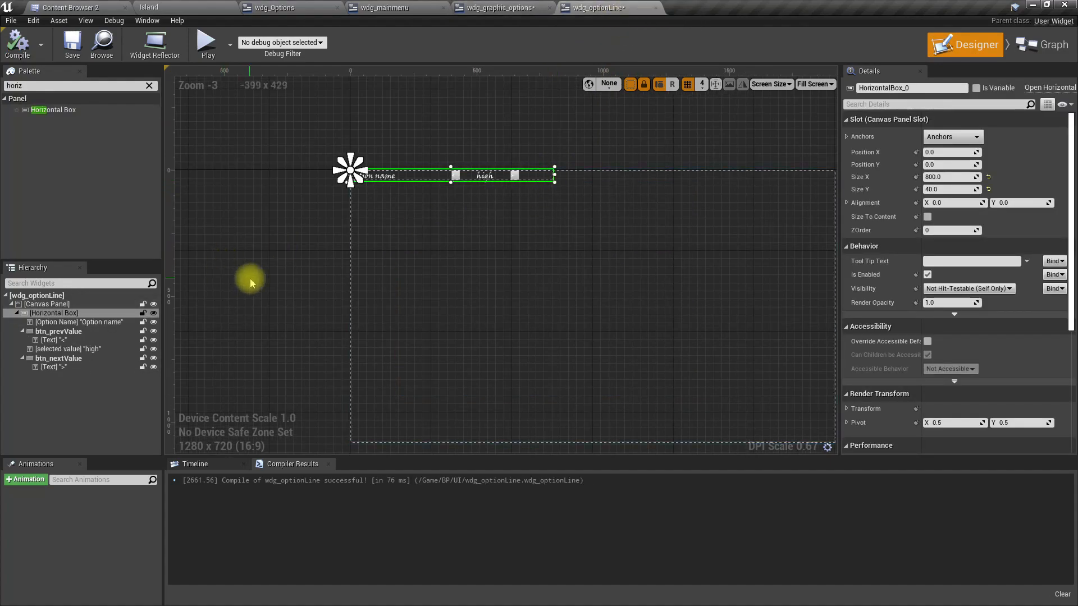
scroll(534, 173, "up", 4)
left_click_drag(560, 162, 496, 162)
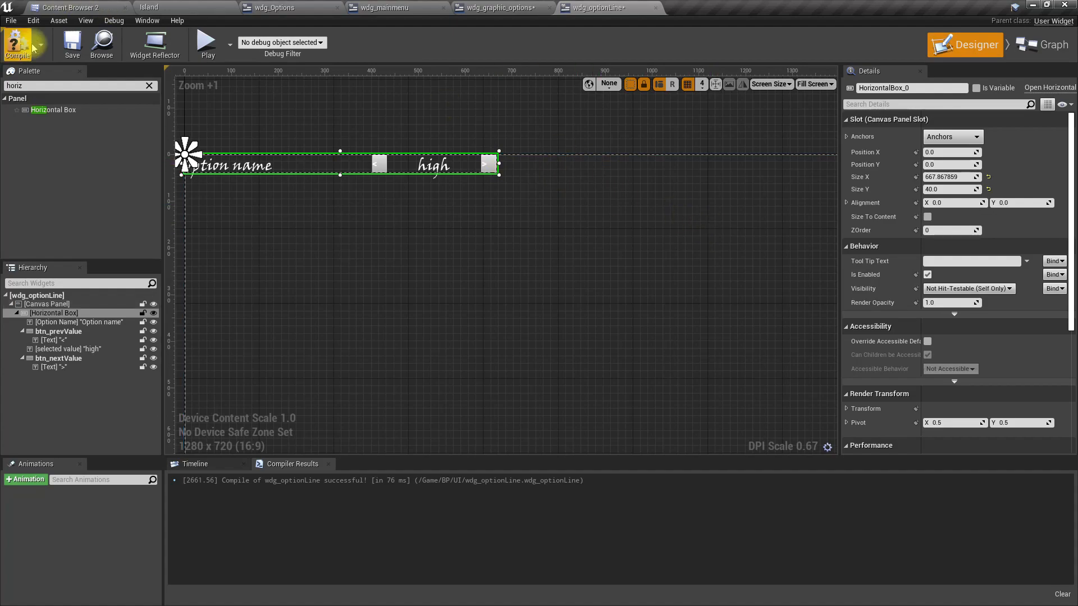
Step: Examine the width and button alignment of the wdg_optionLine rows in wdg_graphic_options
left_click(536, 8)
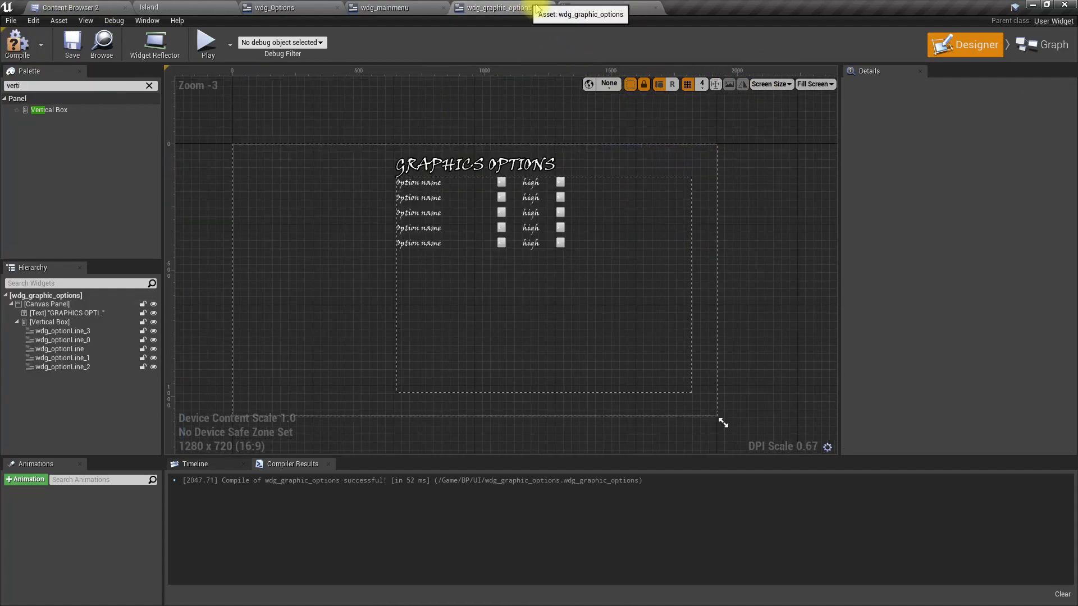
left_click(594, 199)
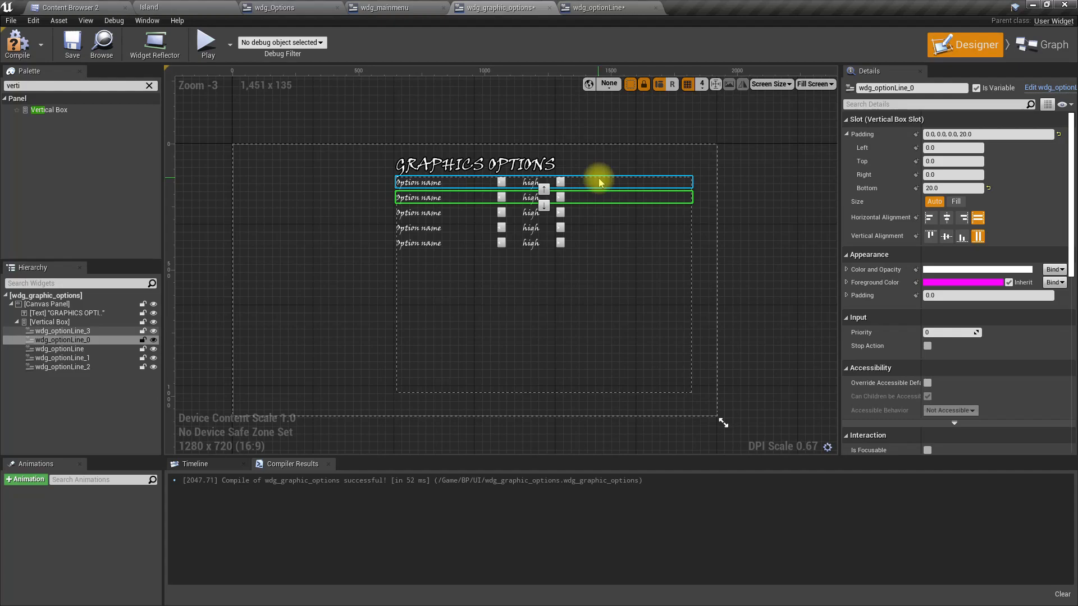
left_click(599, 179)
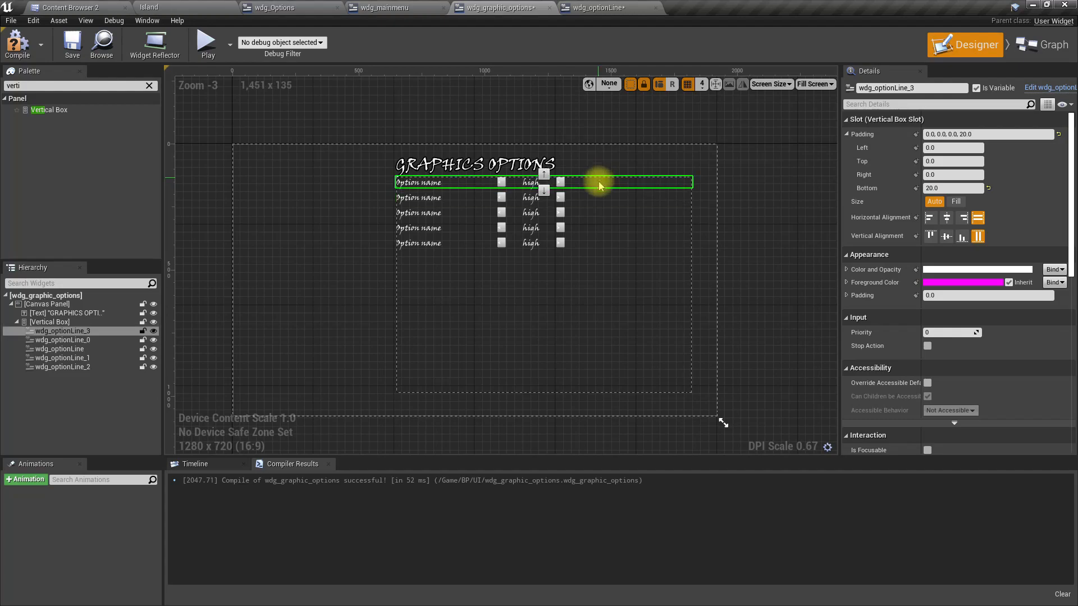
left_click(608, 214)
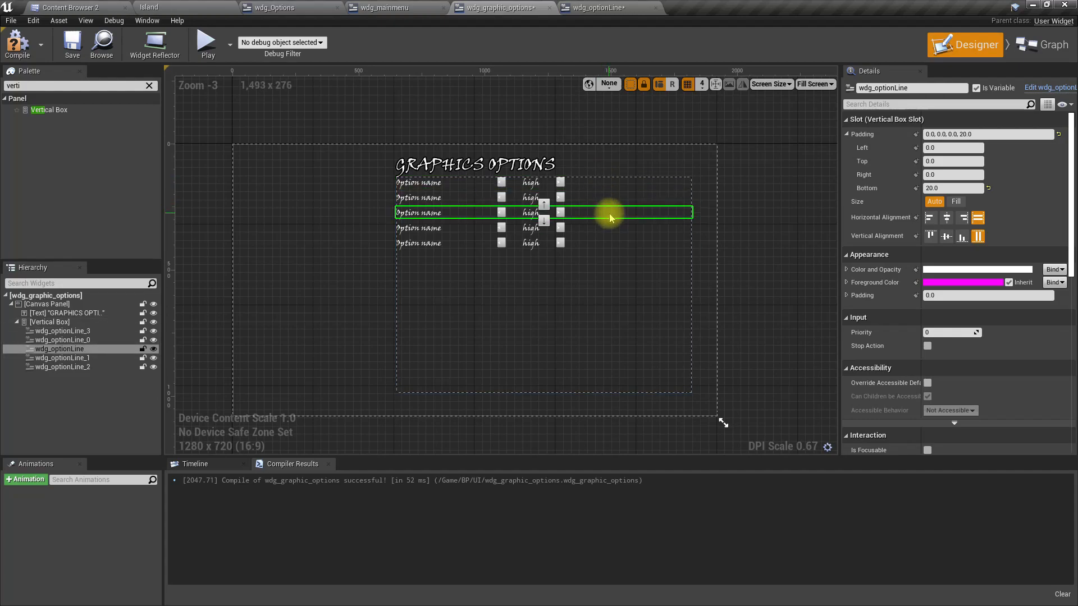
left_click(588, 184)
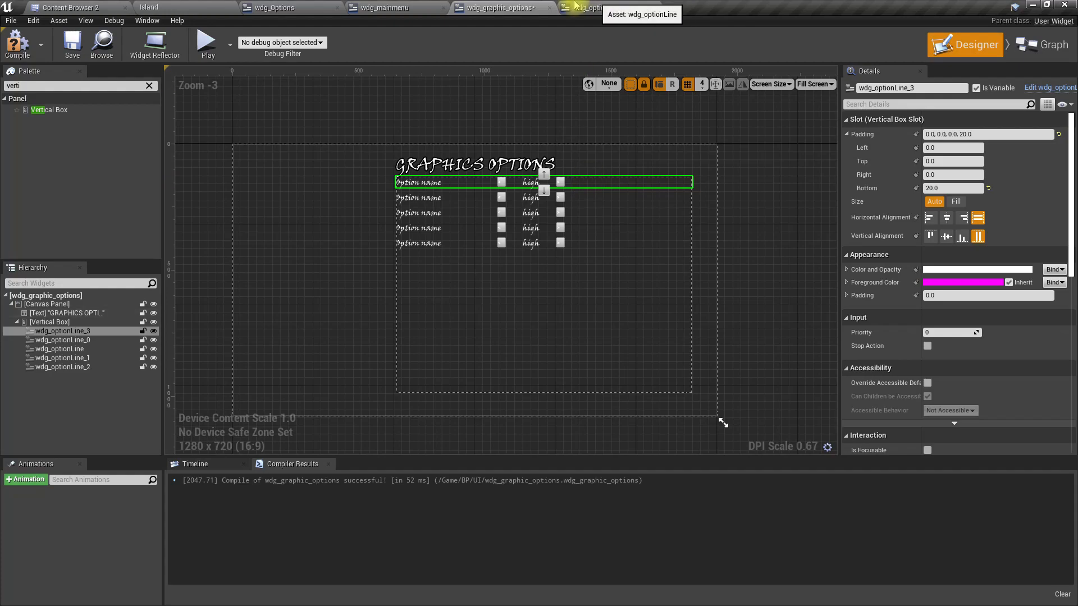
left_click(596, 7)
scroll(507, 220, "up", 1)
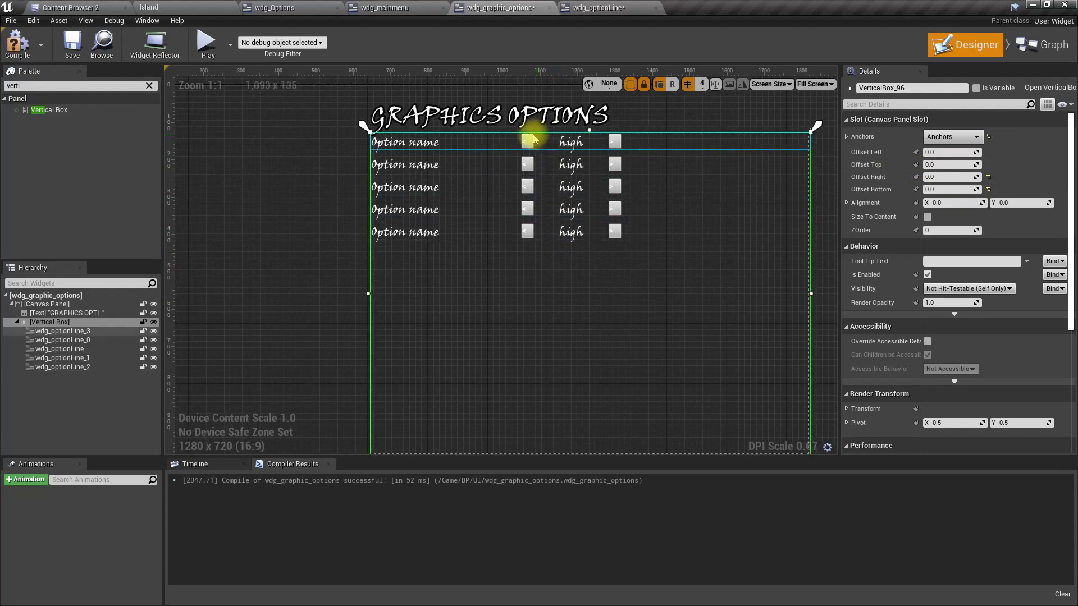
Step: Center-justify the "<" and ">" texts inside btn_prevValue and btn_nextValue in wdg_optionLine, and compile
left_click(598, 7)
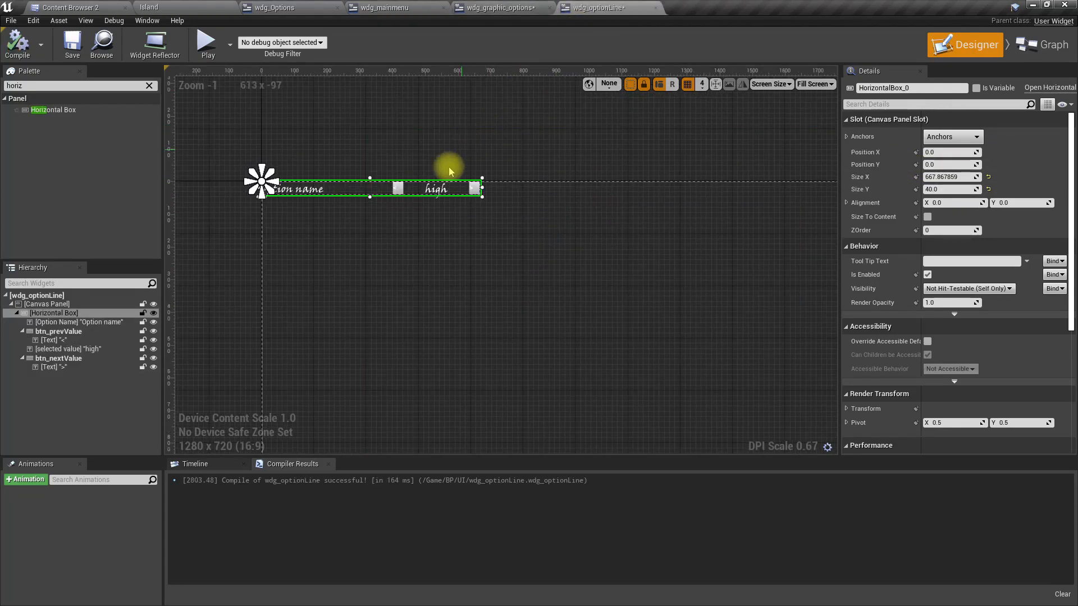
scroll(403, 189, "up", 2)
left_click(363, 180)
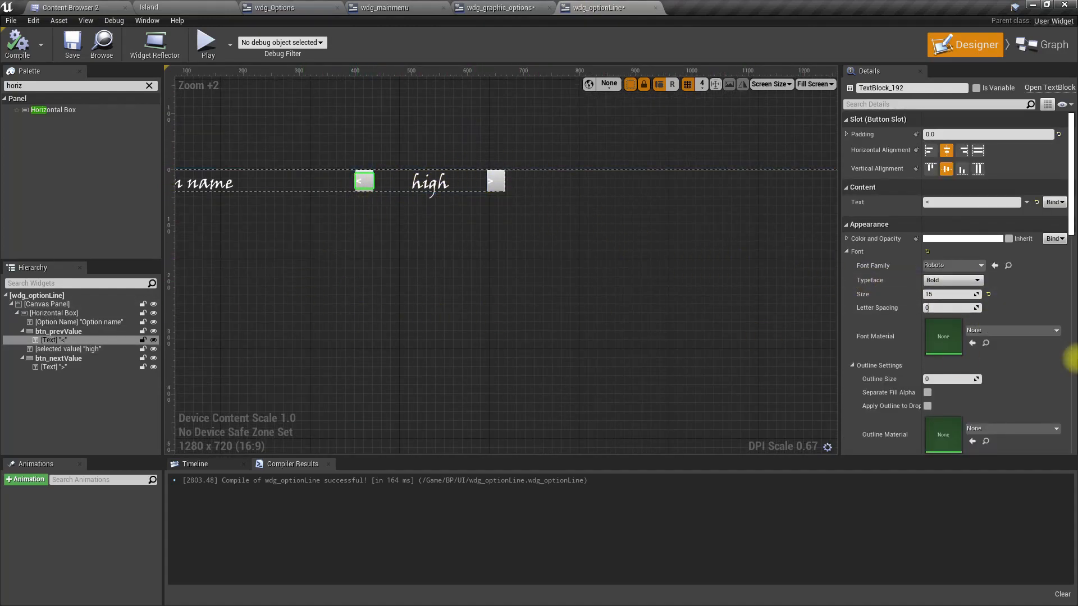
scroll(1051, 332, "down", 5)
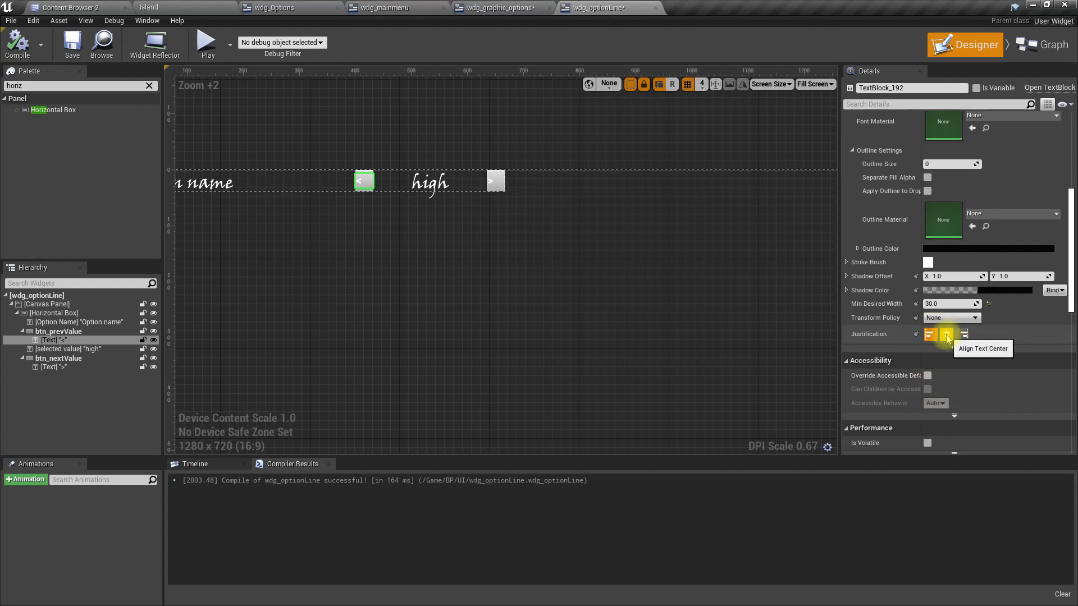
left_click(495, 181)
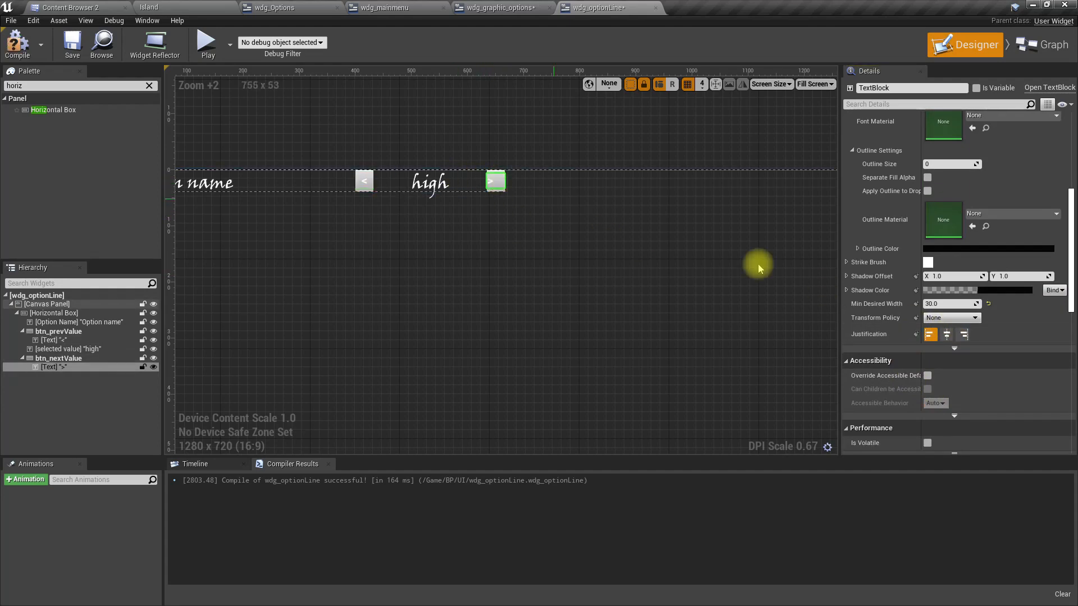
left_click(947, 334)
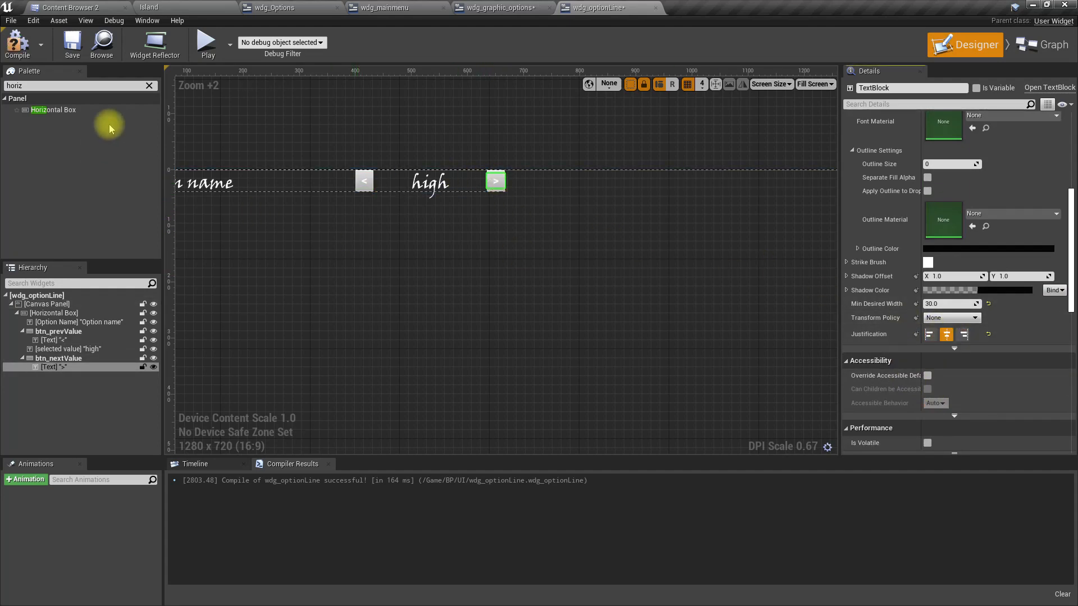
left_click(17, 48)
Step: Lower the Vertical Box's top anchors in wdg_graphic_options to leave space under the title, reset its offsets to 0, and compile
left_click(499, 8)
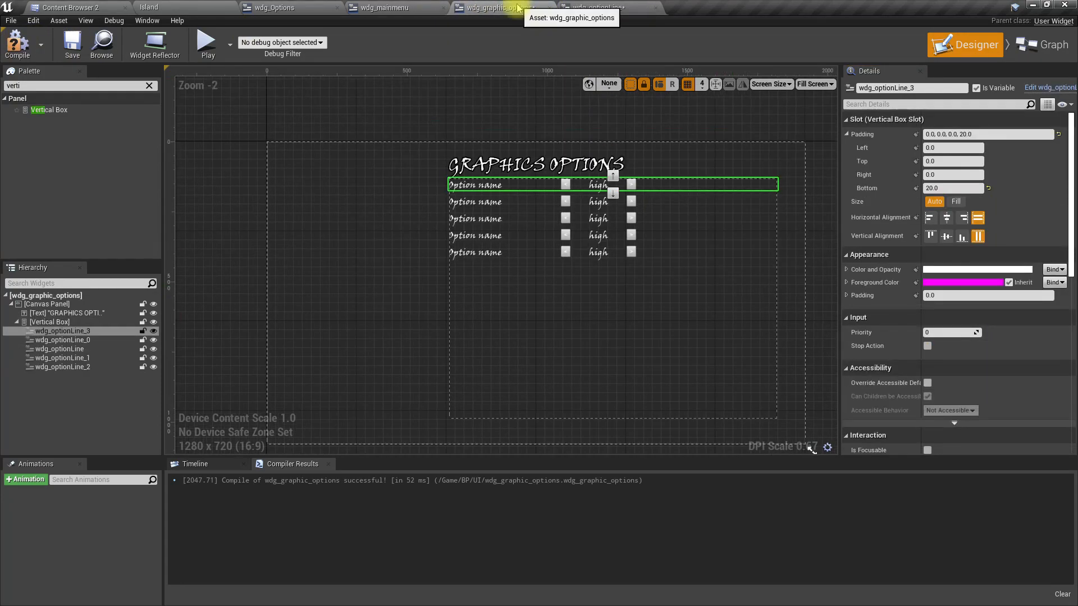
left_click(627, 393)
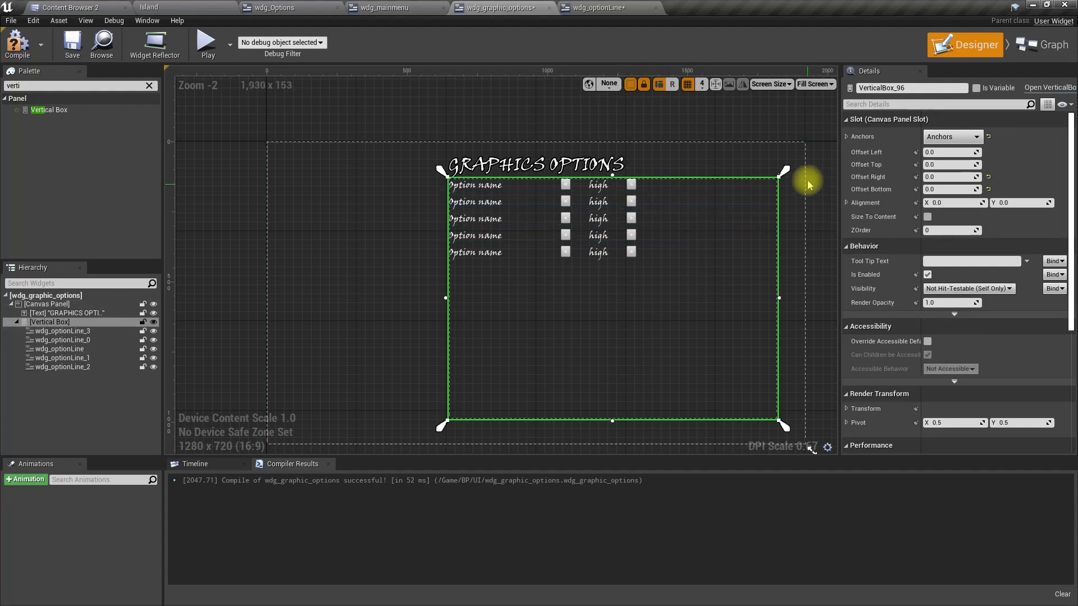
mouse_move(785, 171)
left_mouse_down()
mouse_move(788, 202)
mouse_move(788, 193)
left_mouse_up()
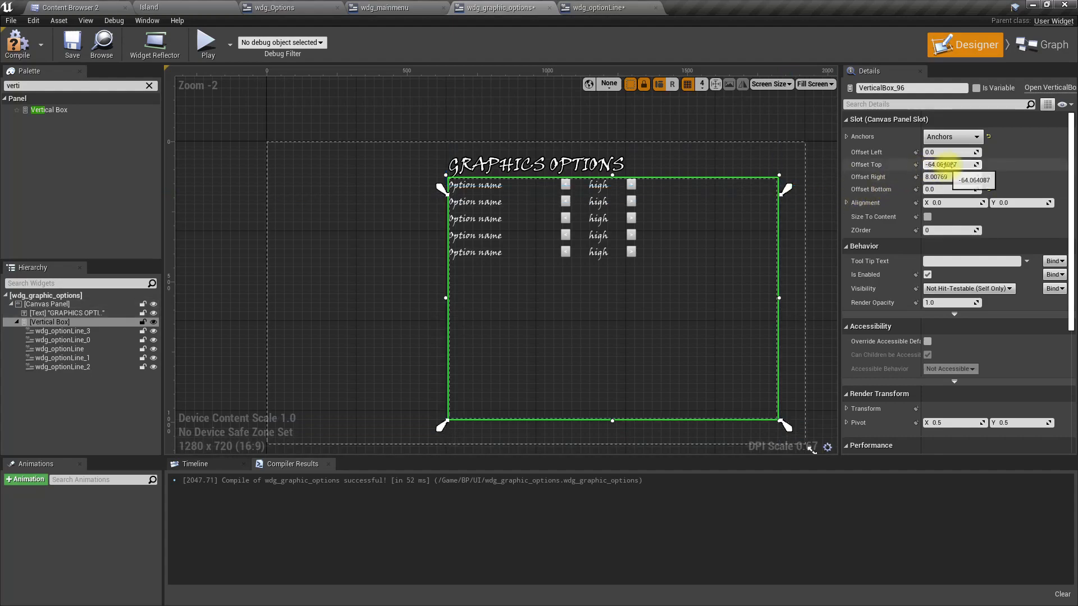
key("Tab")
type("0")
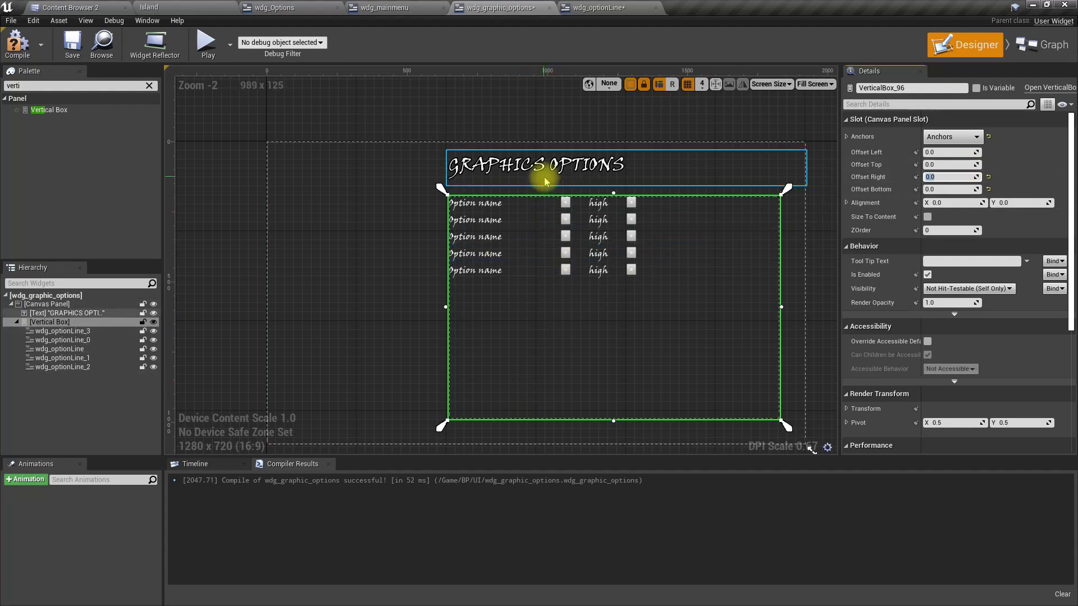
left_click(17, 51)
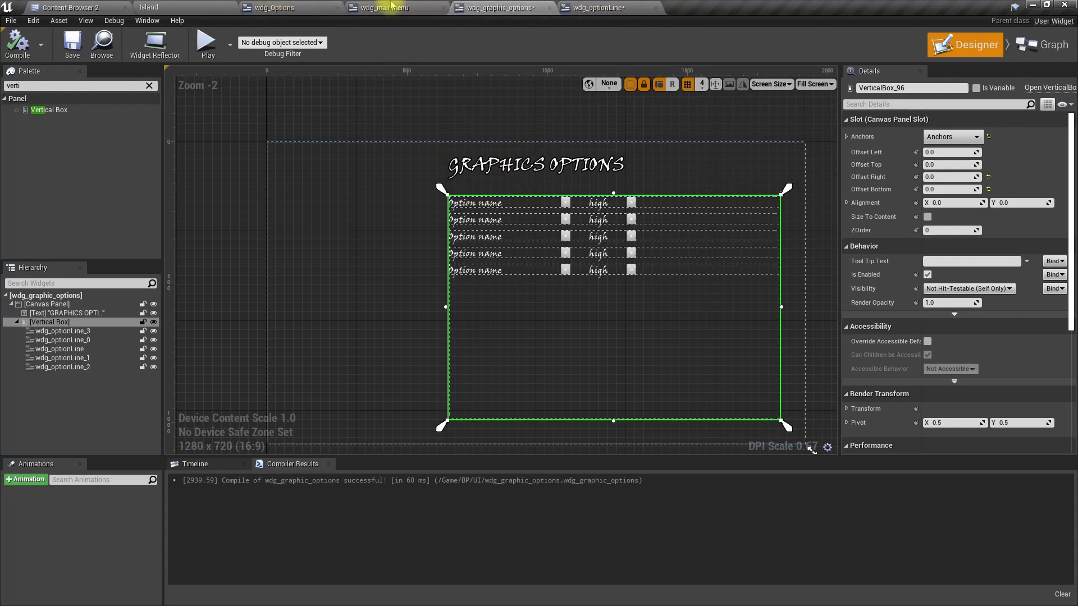
Step: Add a Wdg Graphic Options widget to the wdg_Options canvas and anchor it to stretch over the full canvas
left_click_drag(392, 6, 294, 6)
left_click(365, 6)
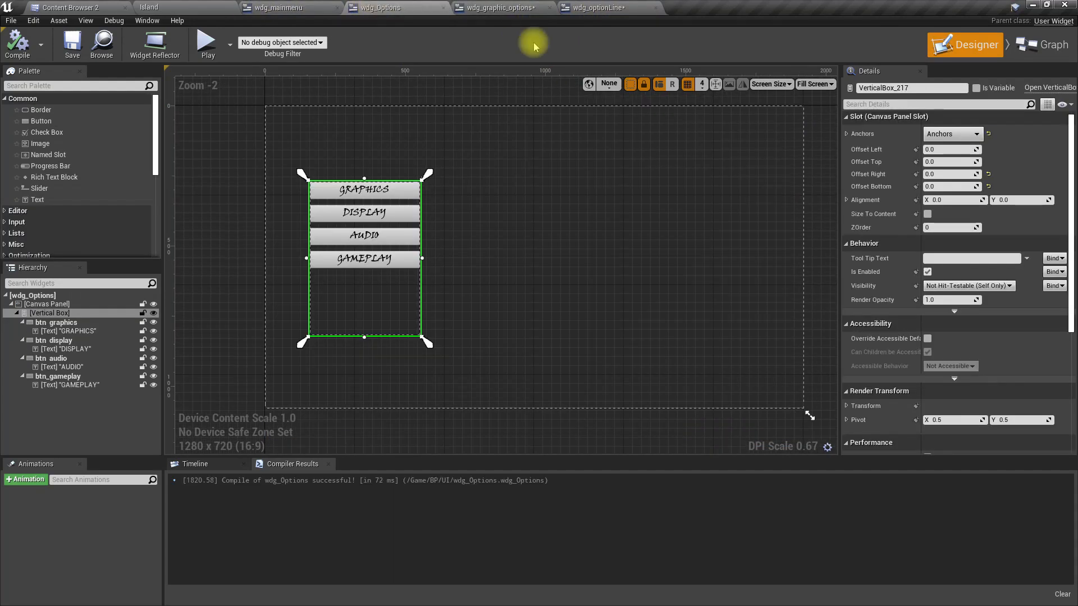
left_click(505, 8)
left_click(373, 7)
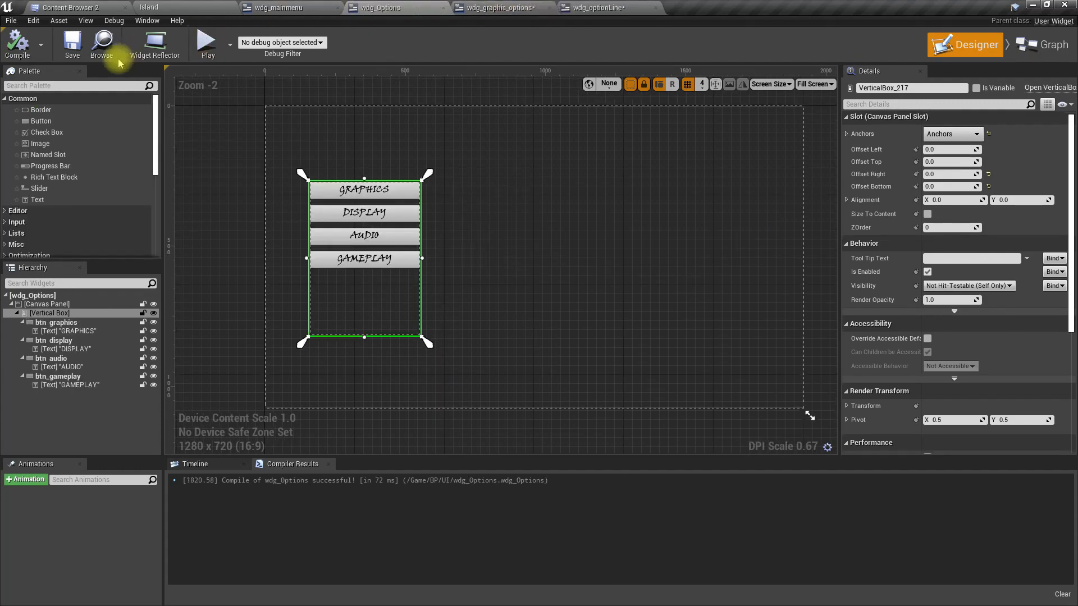
left_click(74, 84)
type("optio")
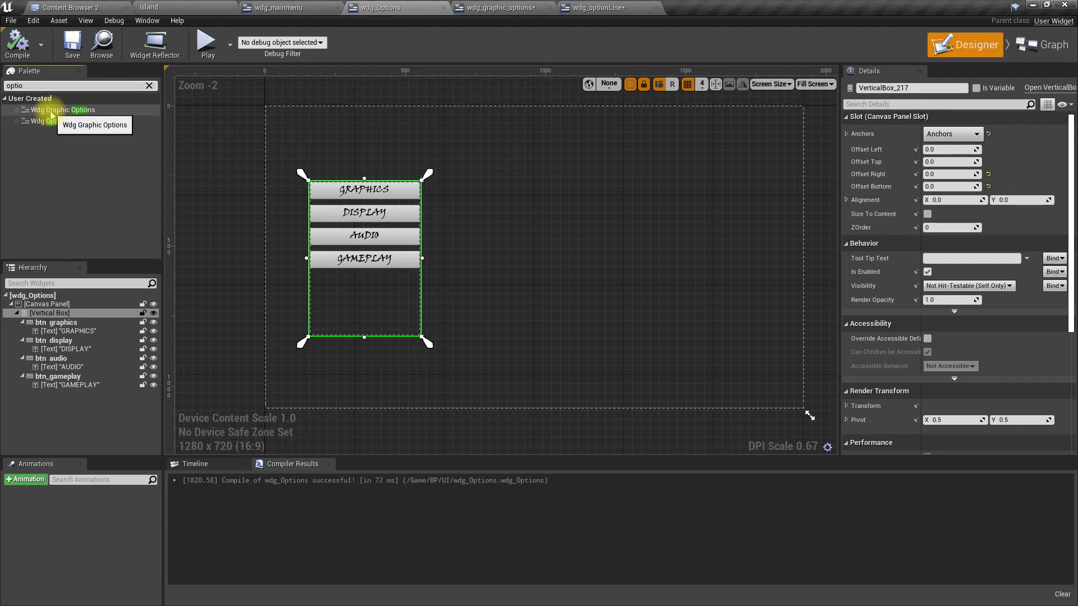
left_click_drag(48, 113, 359, 149)
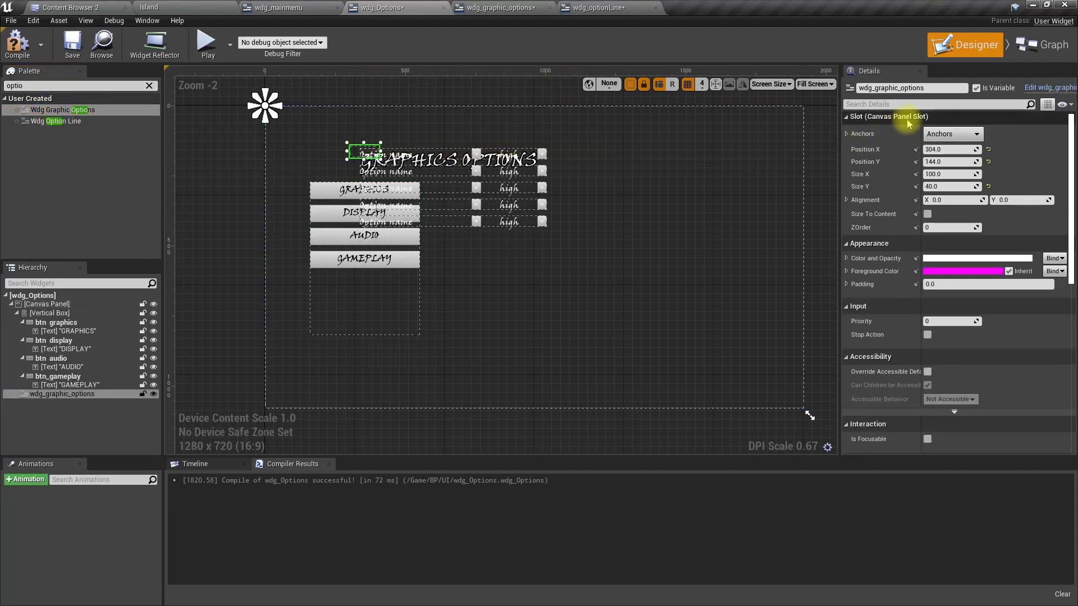
left_click(953, 134)
left_click(1057, 280)
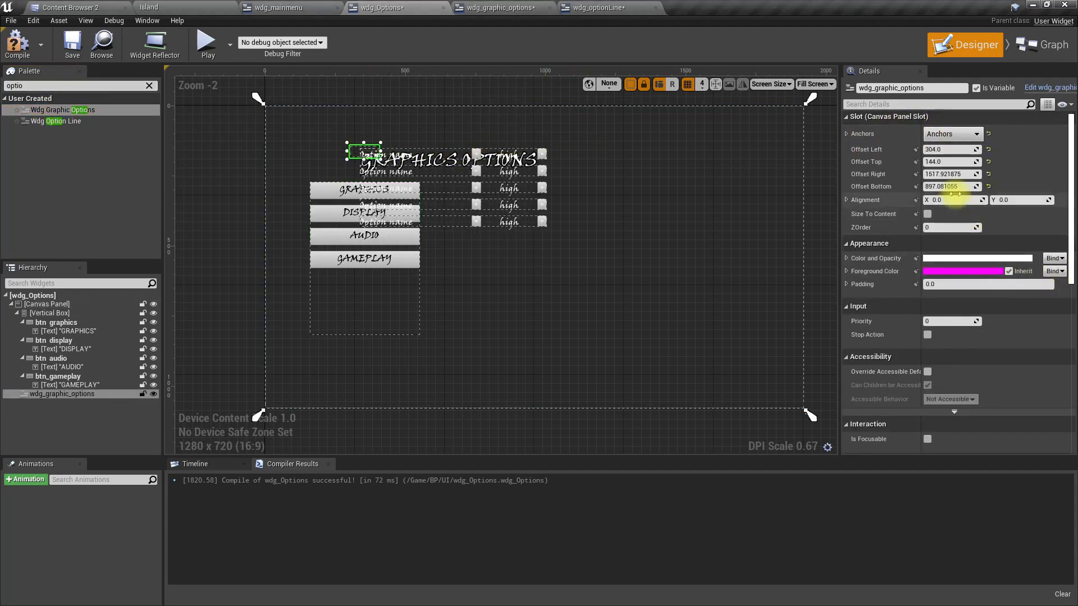
Step: Set the wdg_graphic_options widget's left, top, right and bottom offsets to 0, then compile and save all
left_click(954, 150)
type("0")
key("Tab")
type("0")
key("Tab")
type("0")
key("Tab")
type("0")
key("Return")
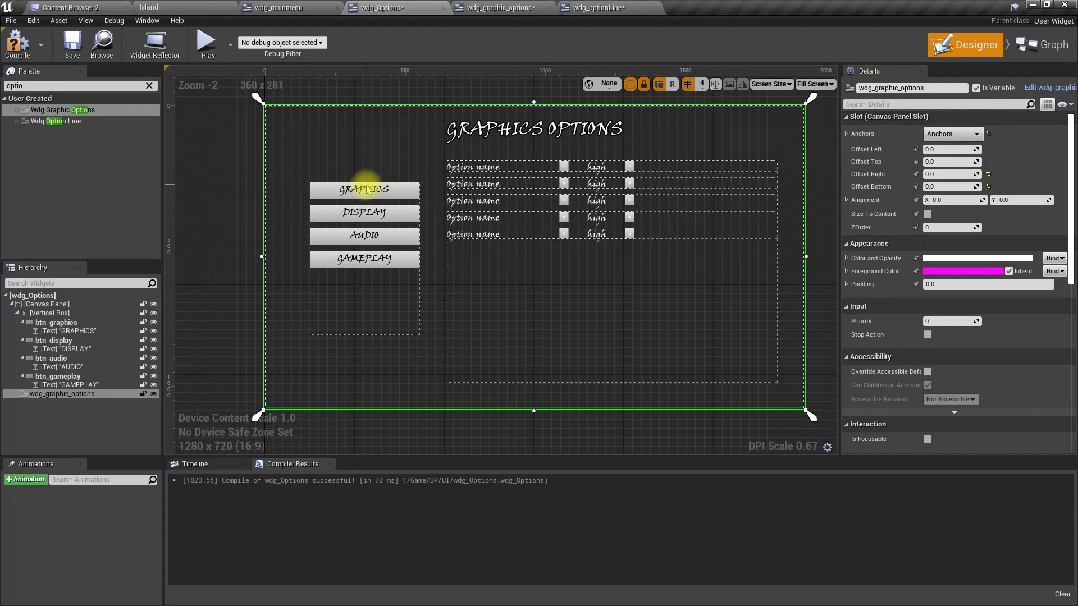
left_click(17, 43)
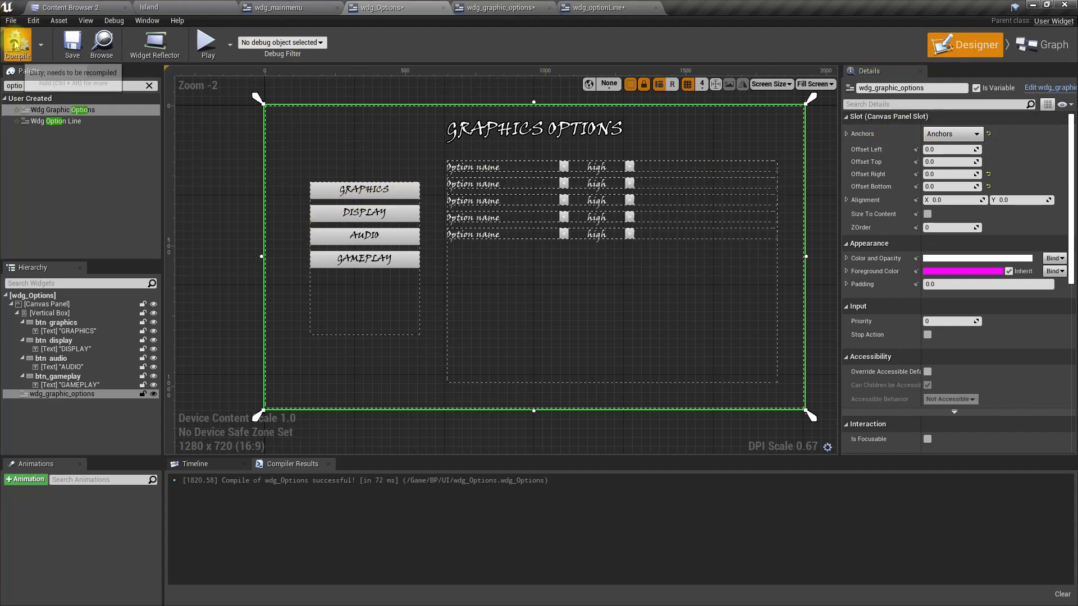
key("ctrl+shift+s")
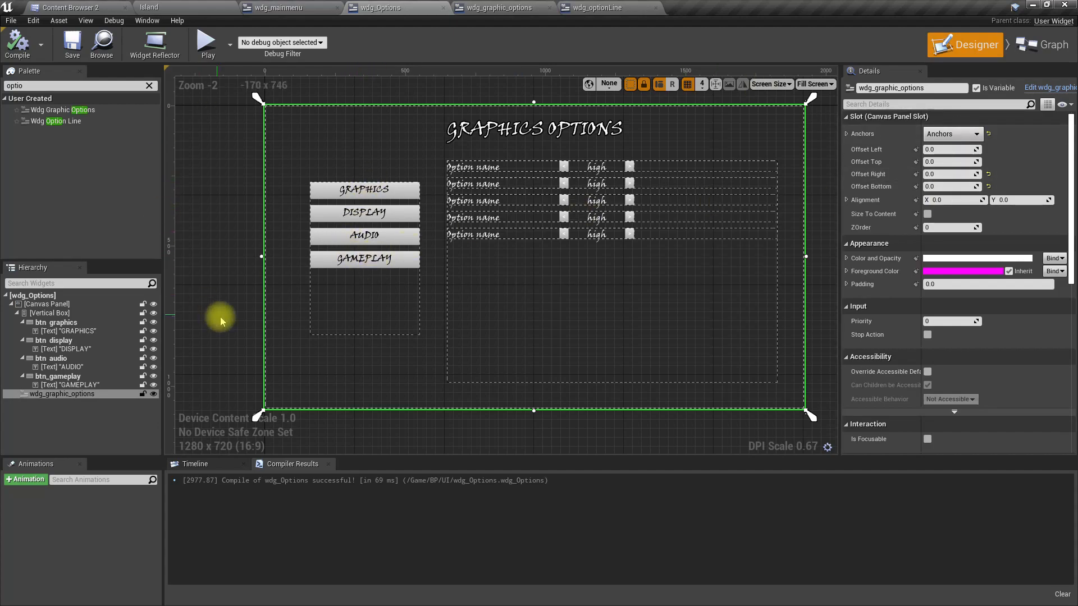
Step: Compare the font size of the GAMEPLAY button text in wdg_Options with that of the "<" text in wdg_optionLine
left_click(75, 386)
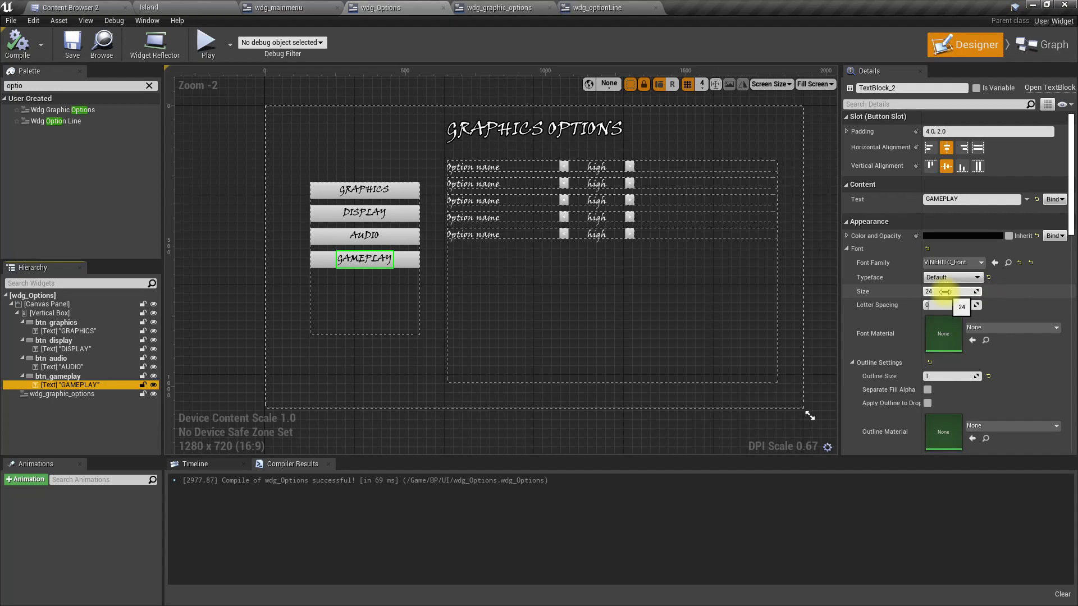
left_click(500, 7)
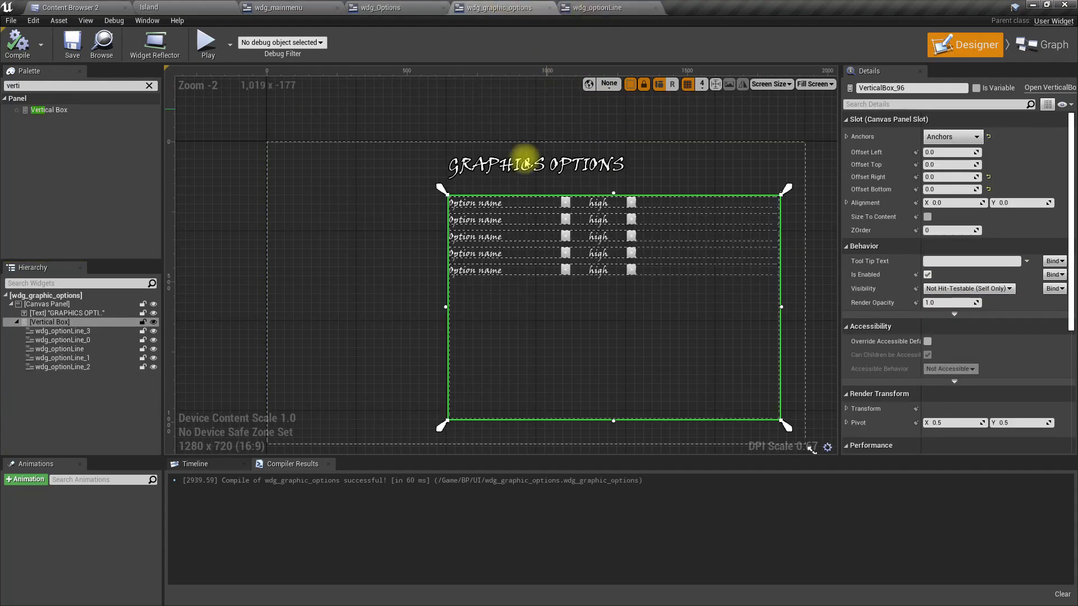
left_click(474, 204)
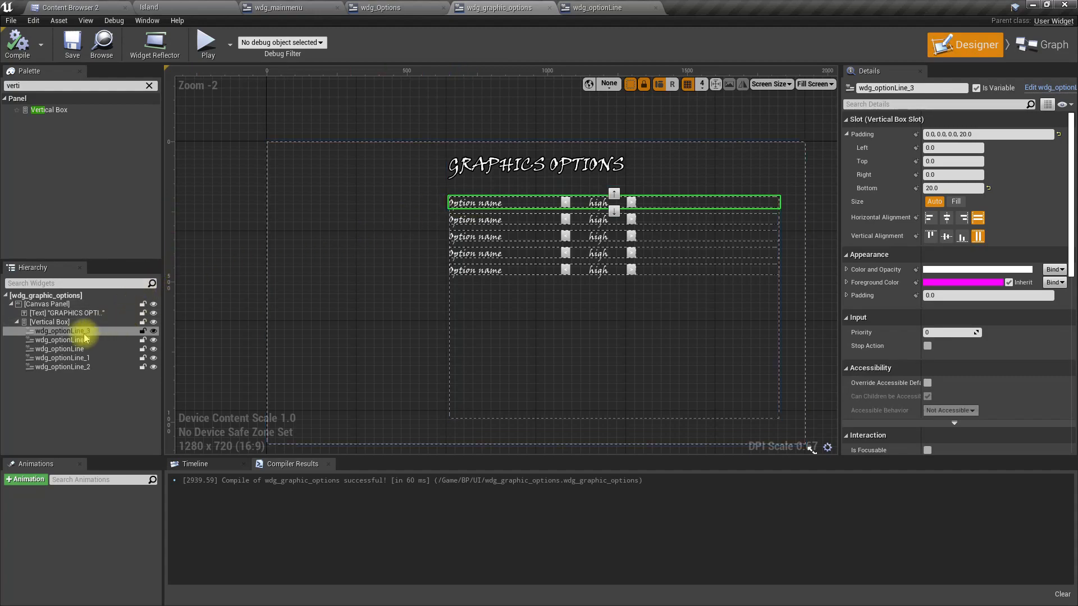
left_click(597, 8)
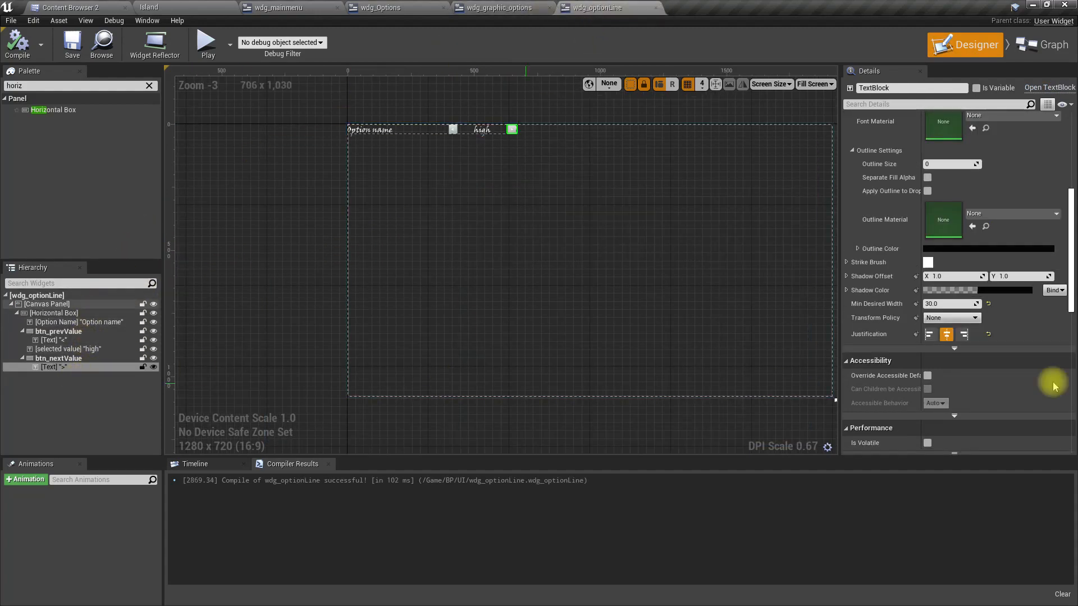
left_click(61, 341)
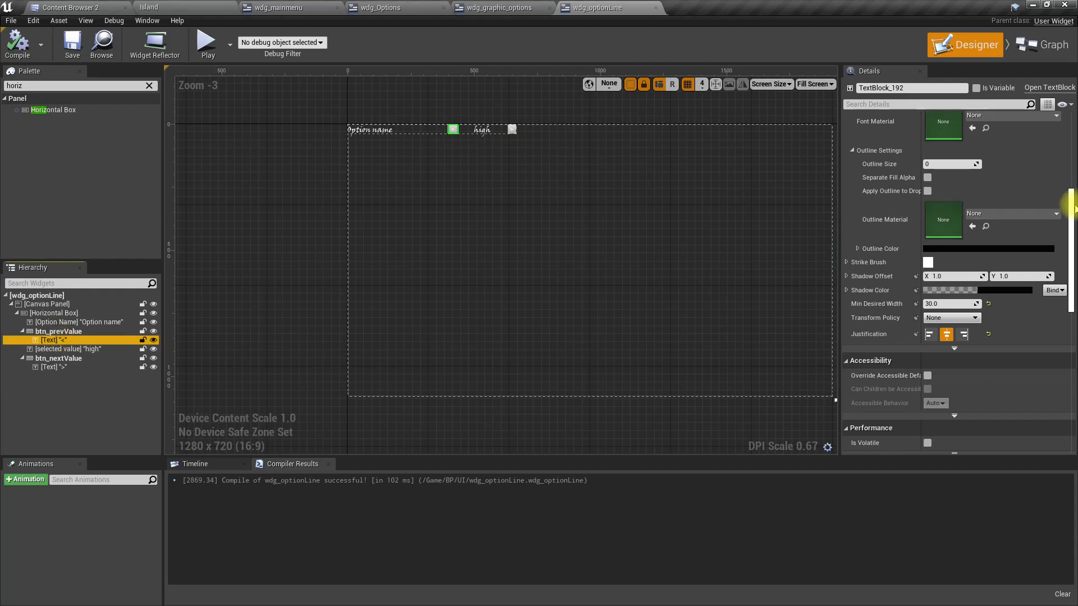
scroll(1044, 210, "up", 5)
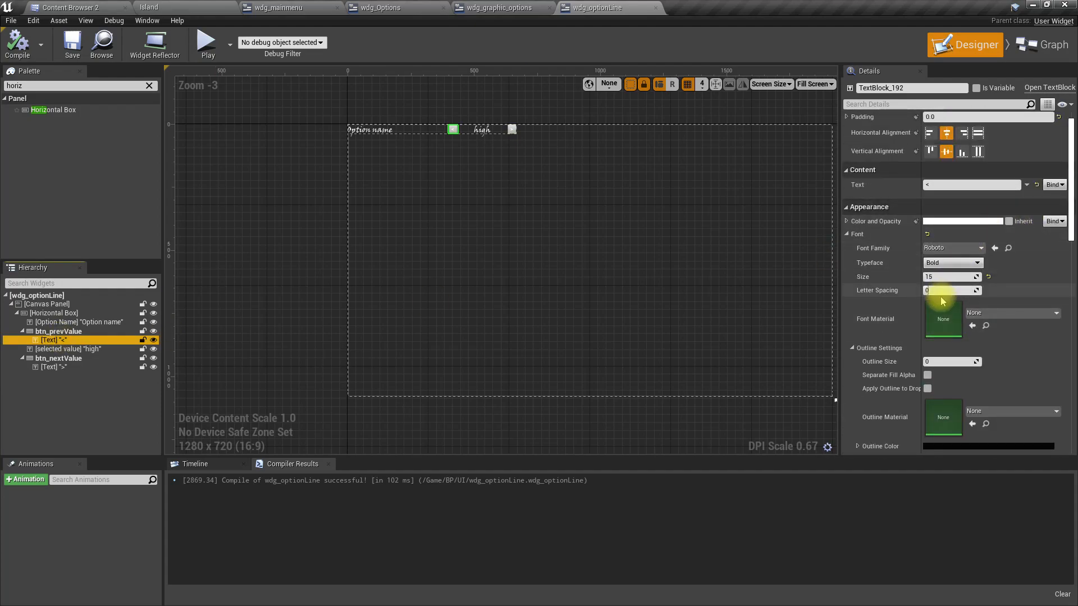
Step: Check the font size of the option name, "<" and ">" texts in wdg_optionLine, together and for the option name alone
left_click(84, 323)
left_click(66, 340, "ctrl")
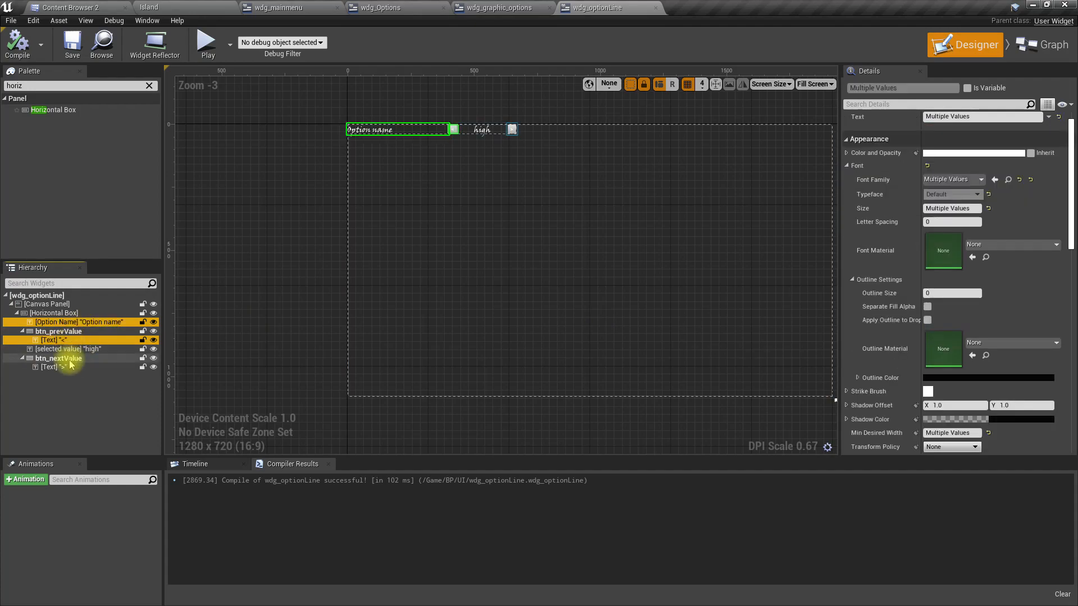
left_click(63, 368, "ctrl")
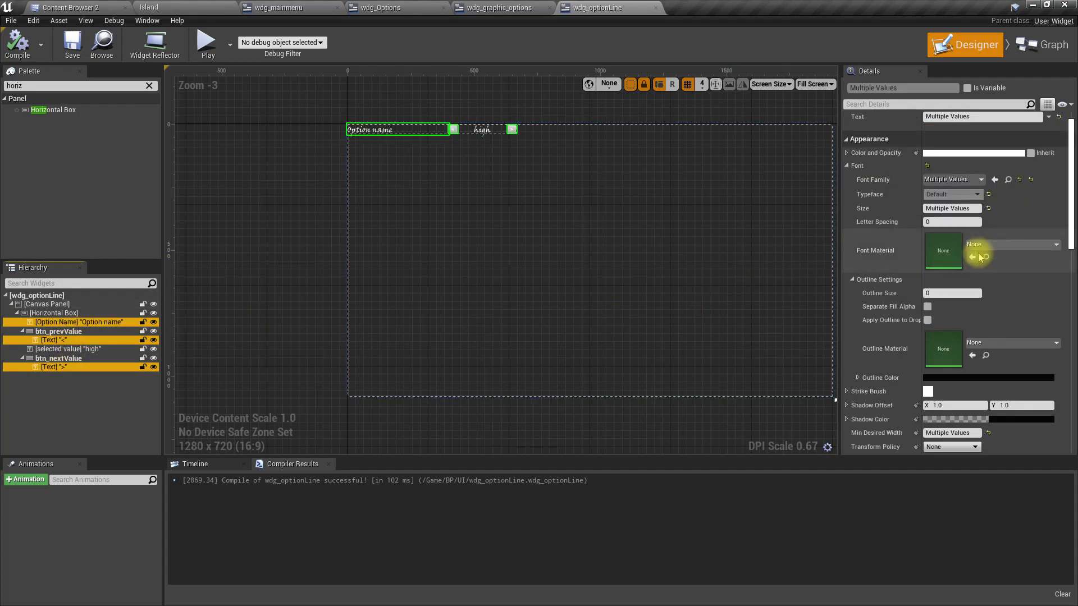
left_click(953, 209)
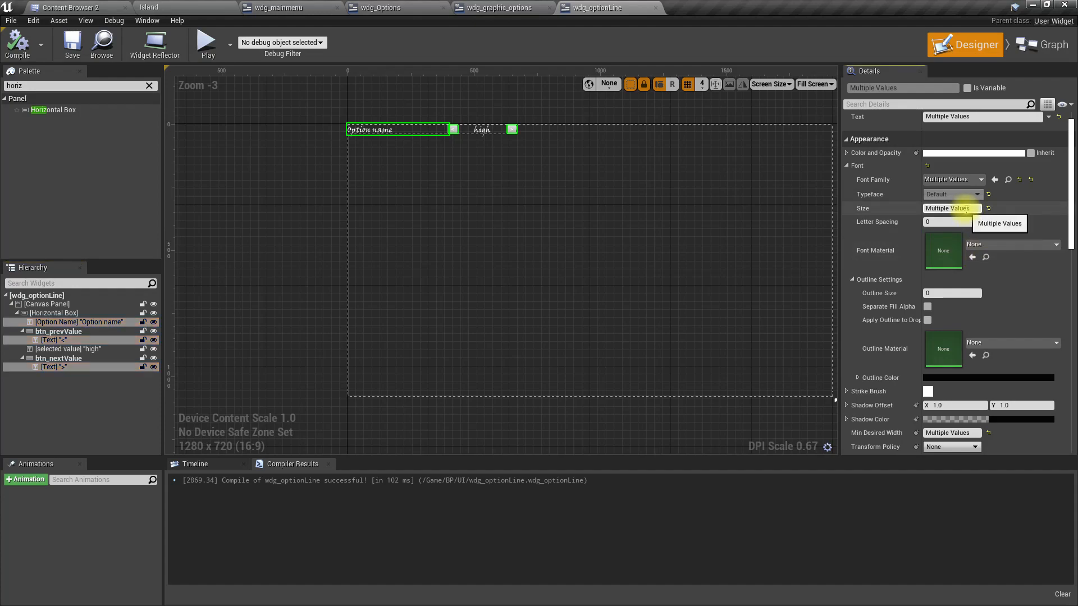
left_click(46, 323)
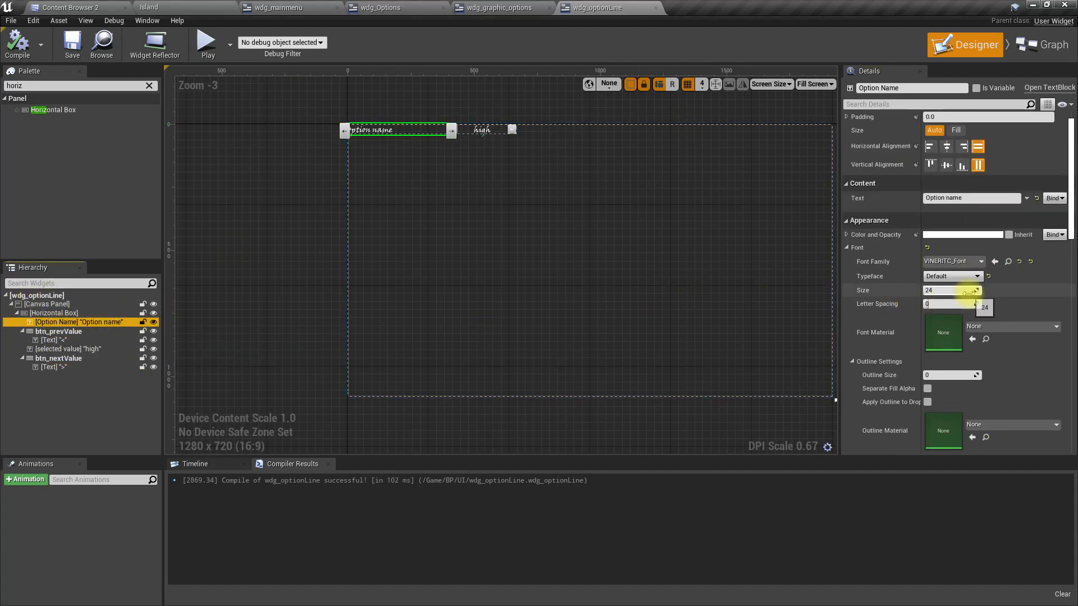
Step: Try OPTIONS as the option name text in wdg_optionLine and compare the rows with the category buttons in wdg_Options
scroll(471, 159, "up", 2)
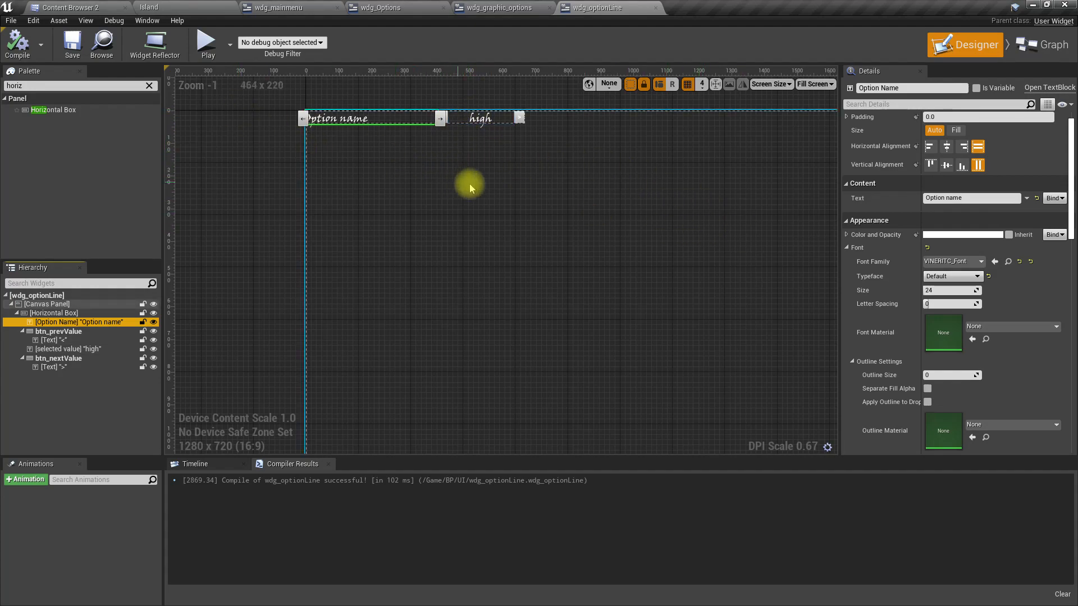
scroll(500, 197, "down", 4)
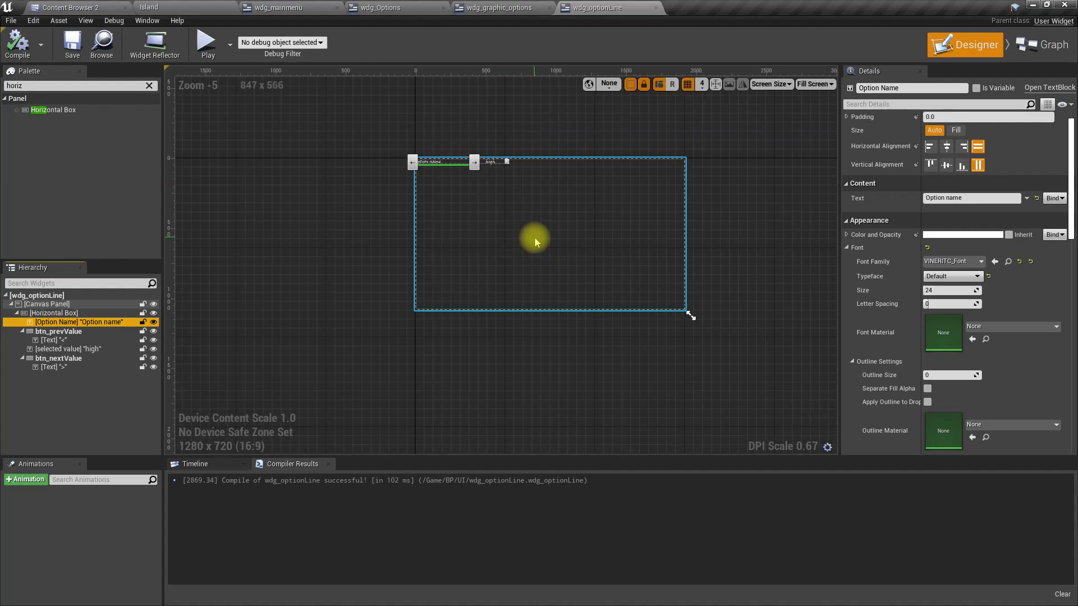
left_click(400, 6)
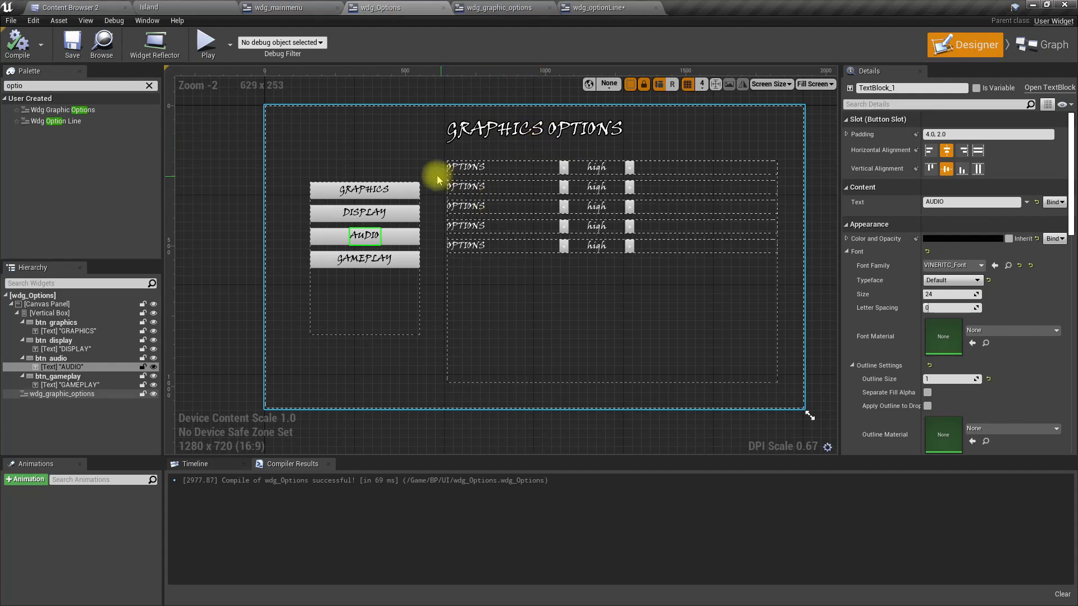
scroll(441, 175, "up", 4)
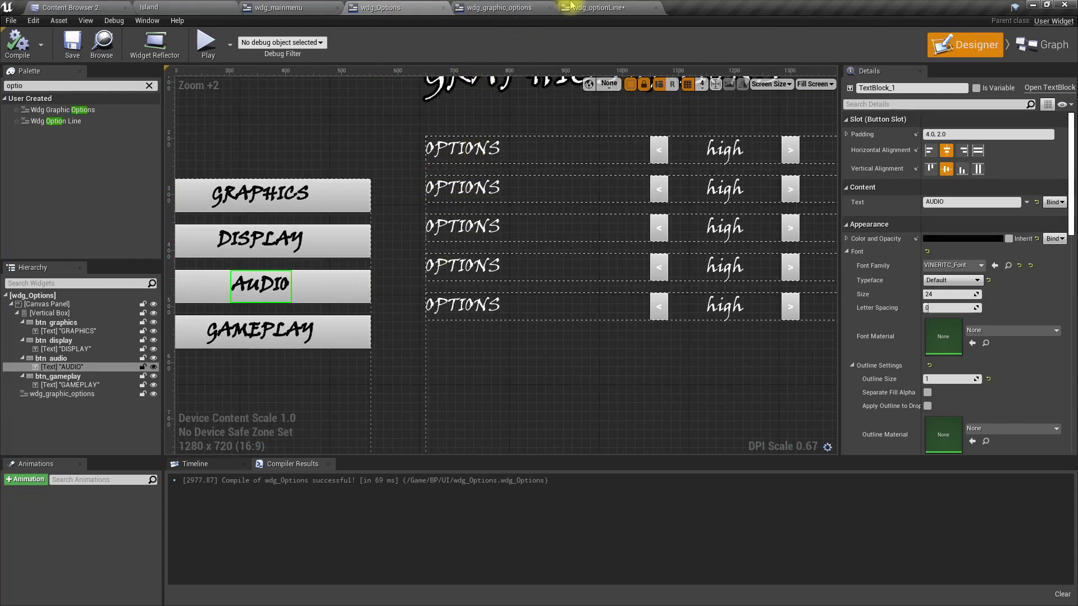
left_click(598, 7)
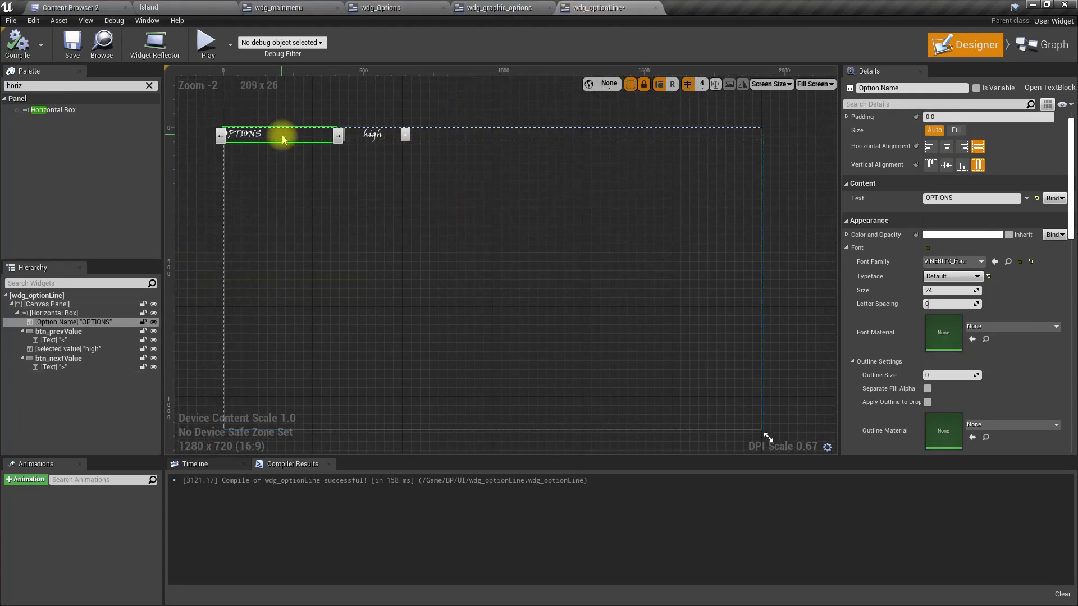
Step: Set the option name text in wdg_optionLine to "Option Name", compile, and review the rows in wdg_Options
left_click(977, 199)
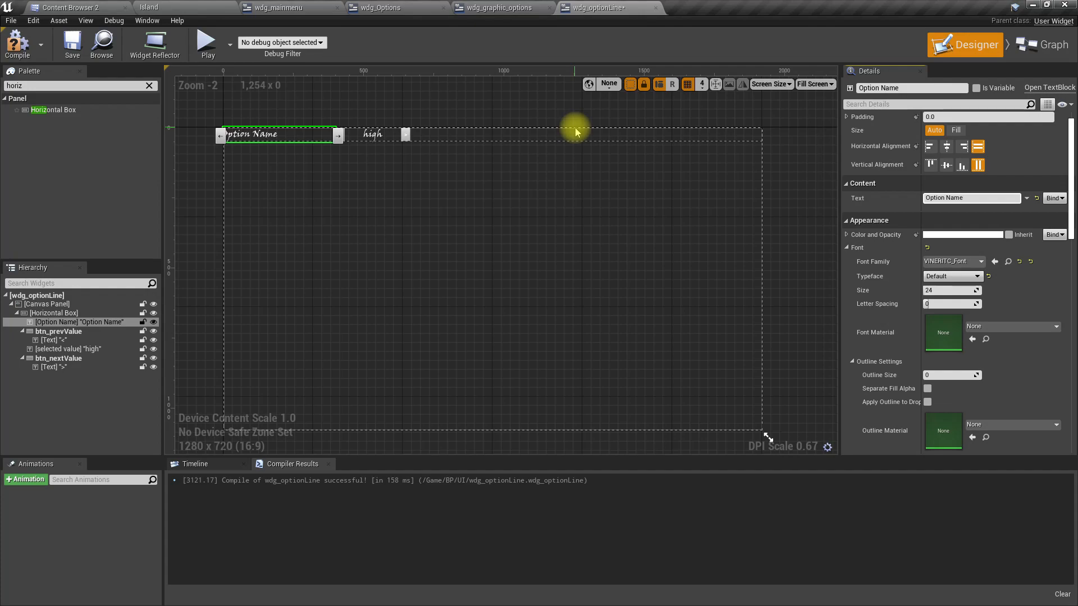
left_click(17, 44)
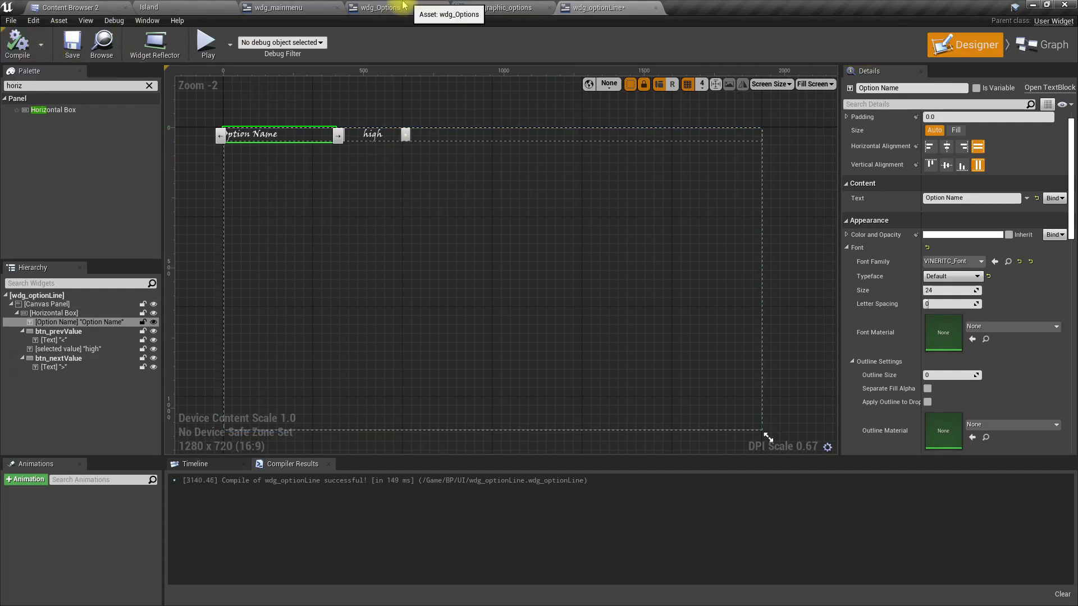
left_click(405, 6)
scroll(549, 289, "down", 2)
right_click_drag(561, 309, 581, 323)
scroll(556, 279, "down", 1)
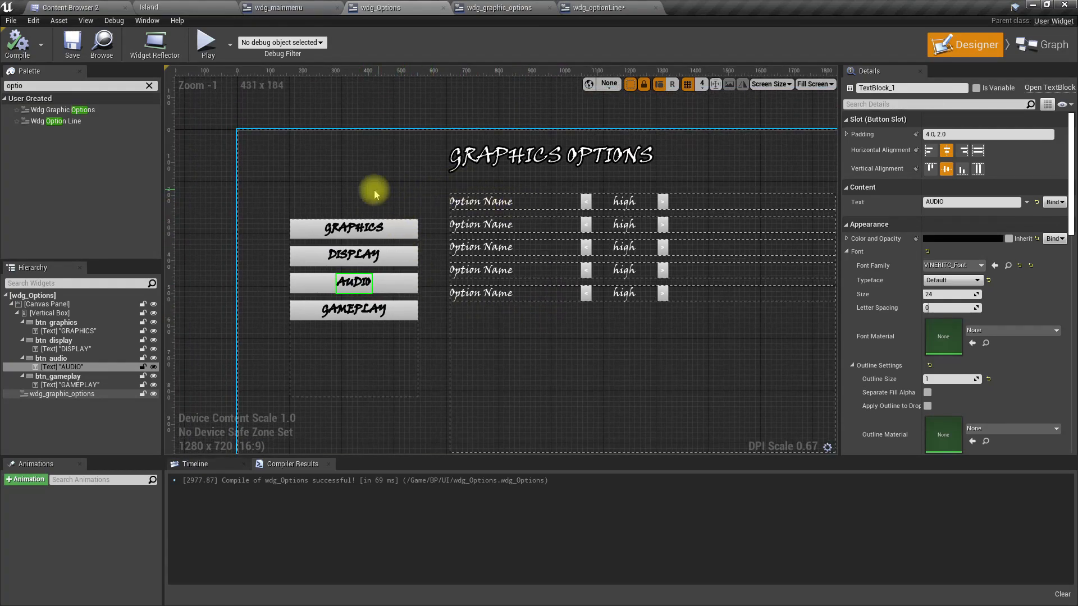
Step: Raise the top anchors of the category buttons' Vertical Box to just above the first option row and reset its top and right offsets to 0
left_click(344, 352)
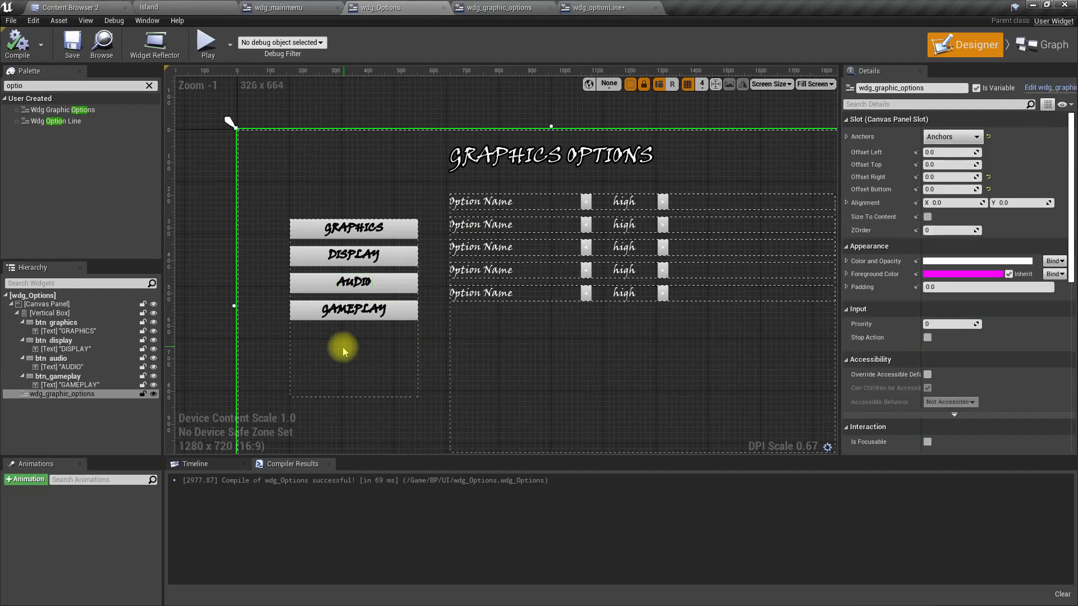
left_click(49, 313)
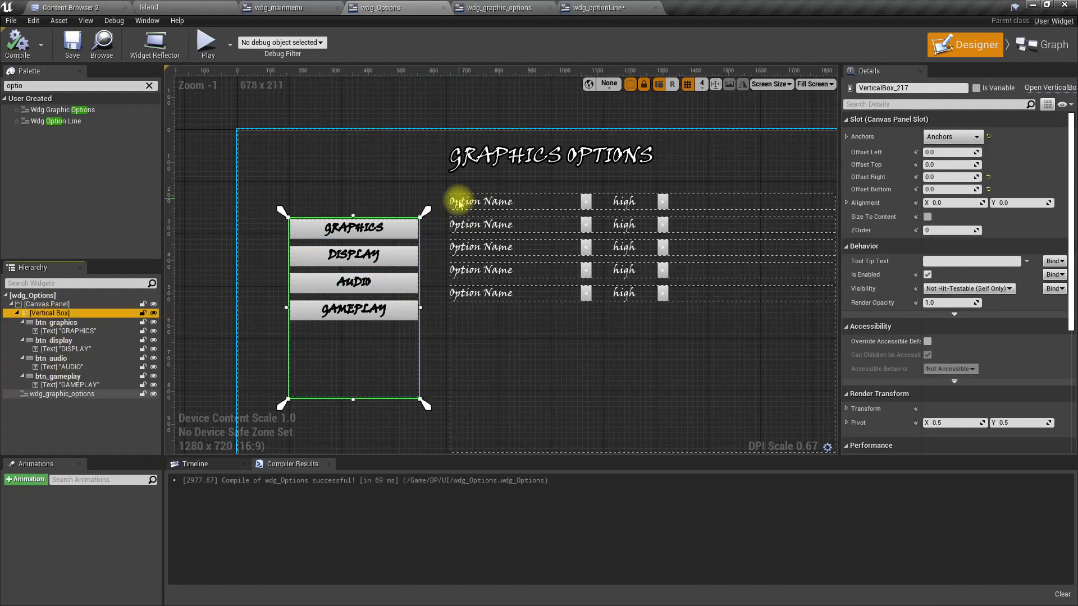
left_click_drag(425, 211, 427, 177)
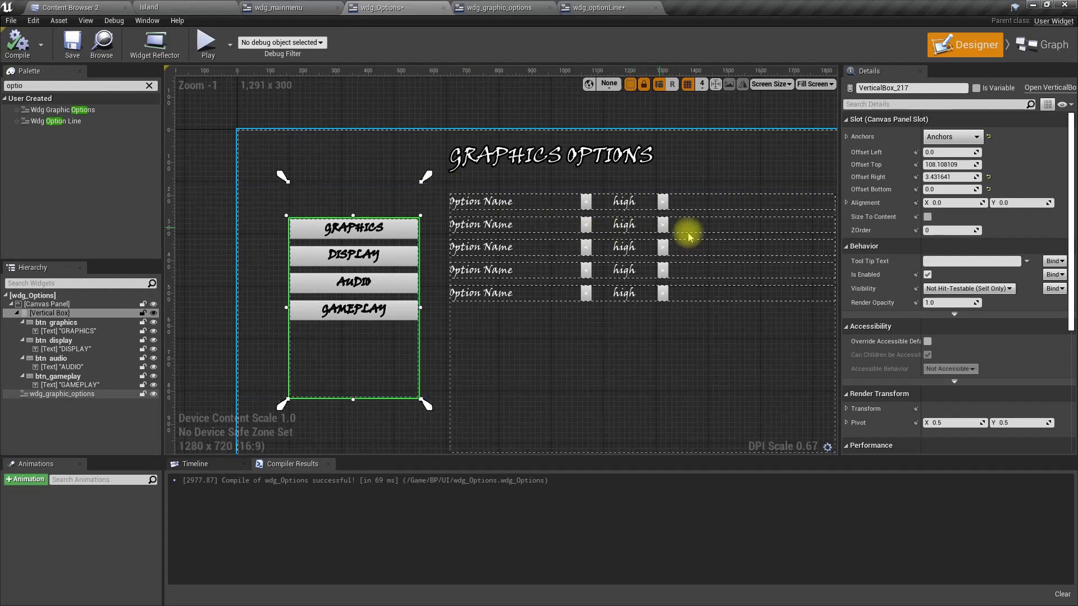
scroll(438, 184, "up", 3)
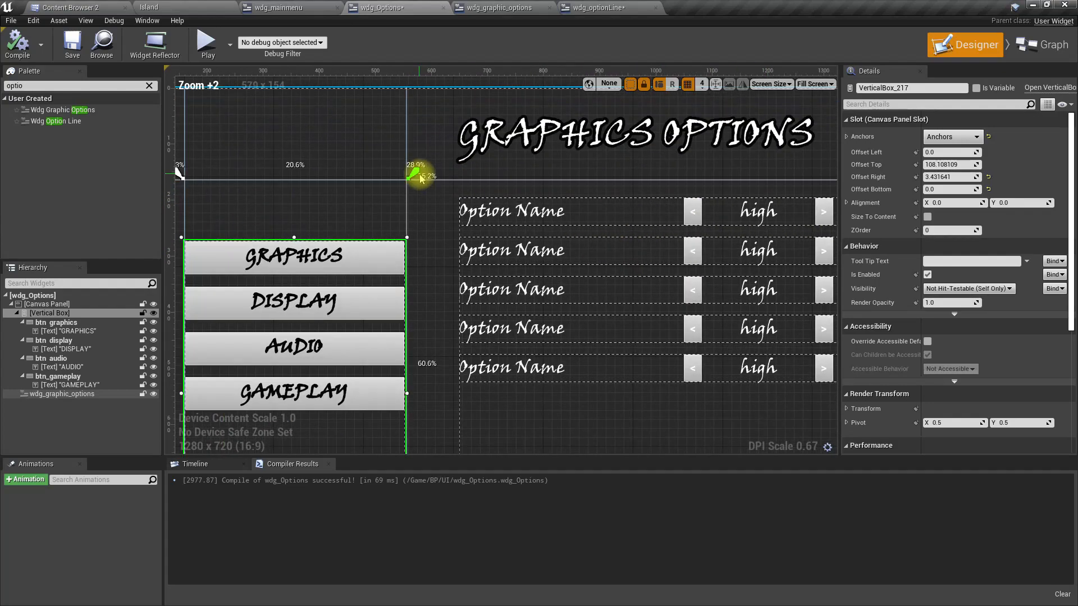
scroll(411, 175, "up", 2)
left_click_drag(414, 168, 413, 169)
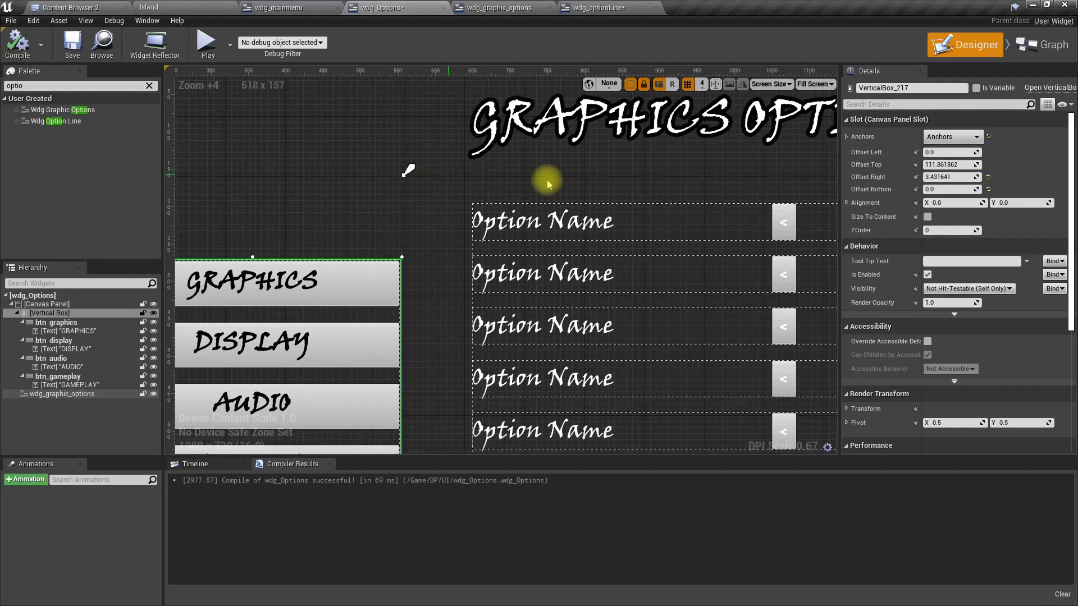
left_click(960, 165)
type("0")
key("Tab")
type("0")
key("Return")
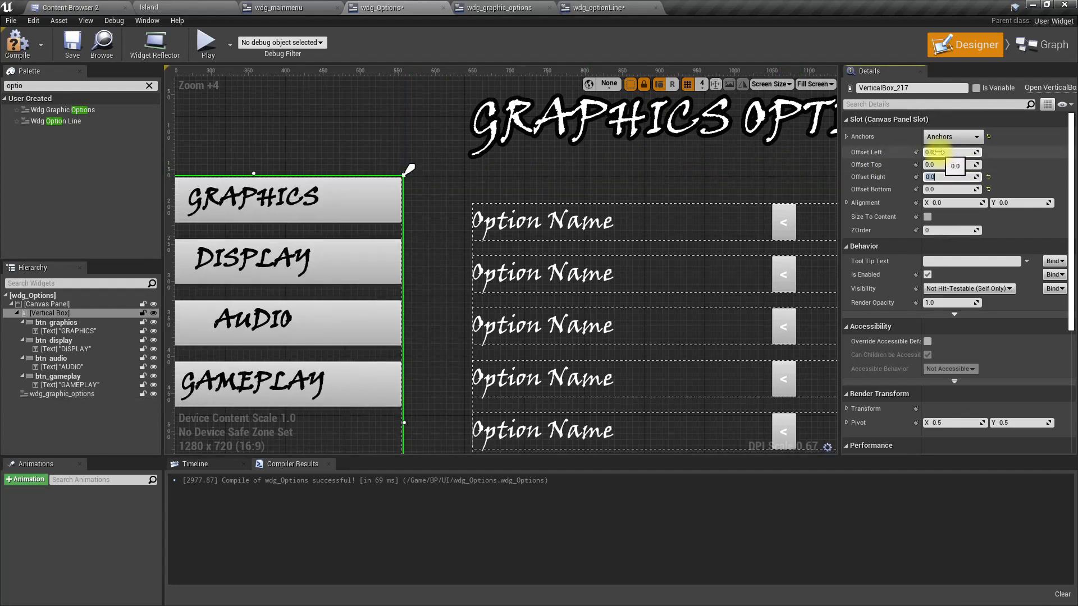
Step: In wdg_graphic_options, move the upper-left anchor of the option lines' vertical box slightly up and to the left
left_click(61, 394)
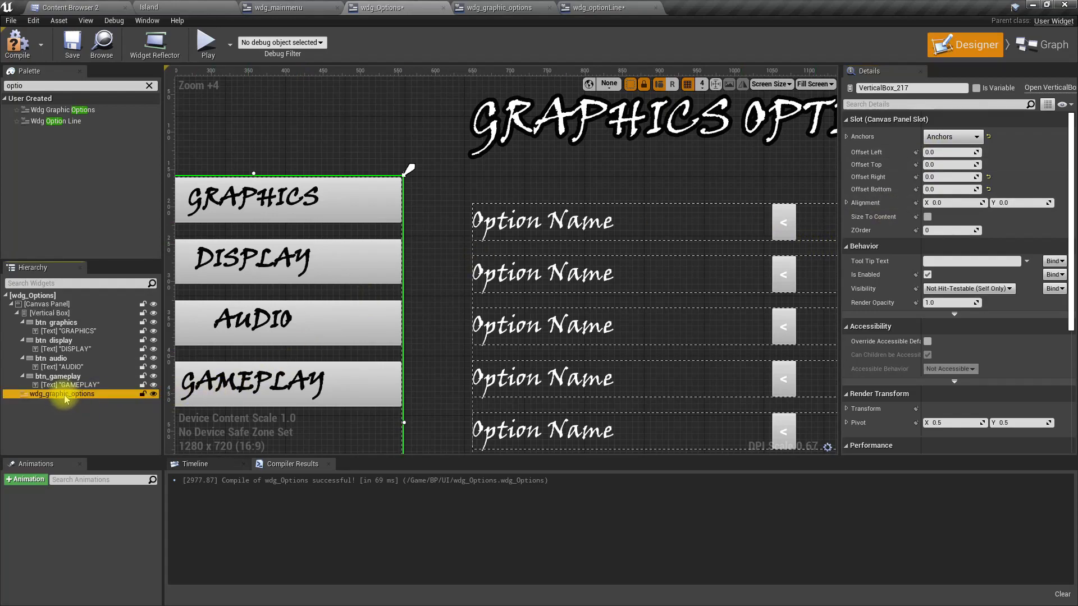
scroll(462, 291, "down", 5)
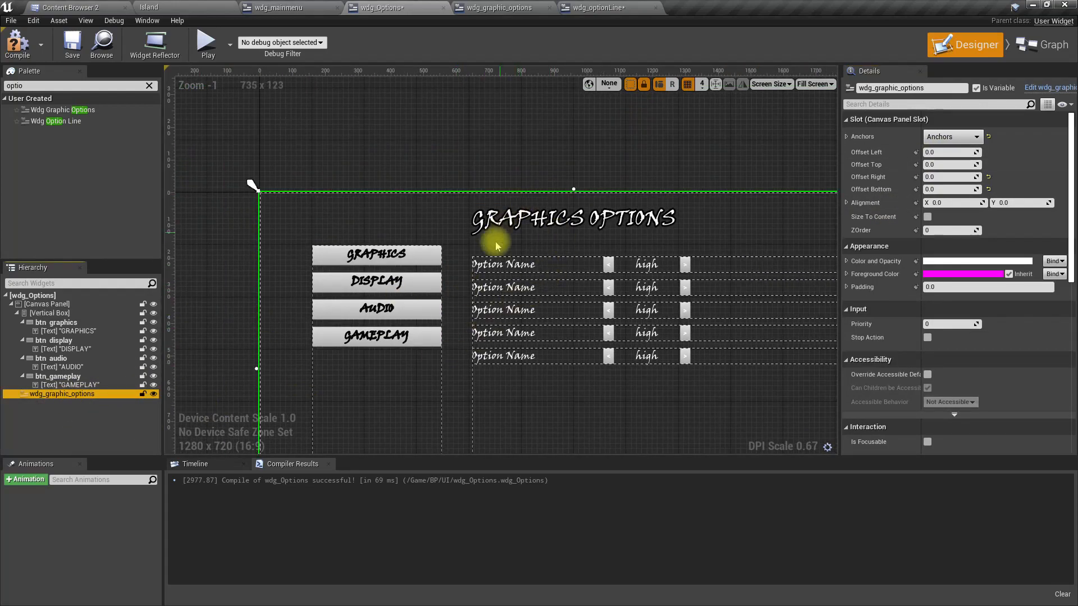
scroll(494, 232, "up", 2)
left_click(499, 8)
scroll(494, 123, "up", 5)
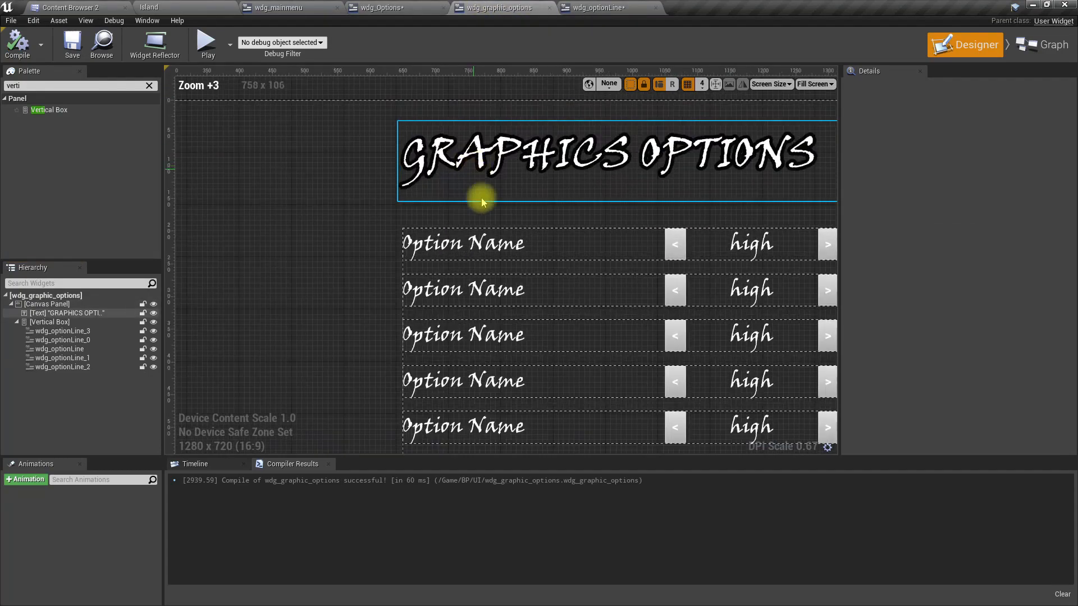
left_click(500, 264)
mouse_move(396, 221)
left_mouse_down()
mouse_move(387, 193)
mouse_move(392, 211)
left_mouse_up()
scroll(392, 210, "up", 9)
left_click_drag(377, 145, 379, 150)
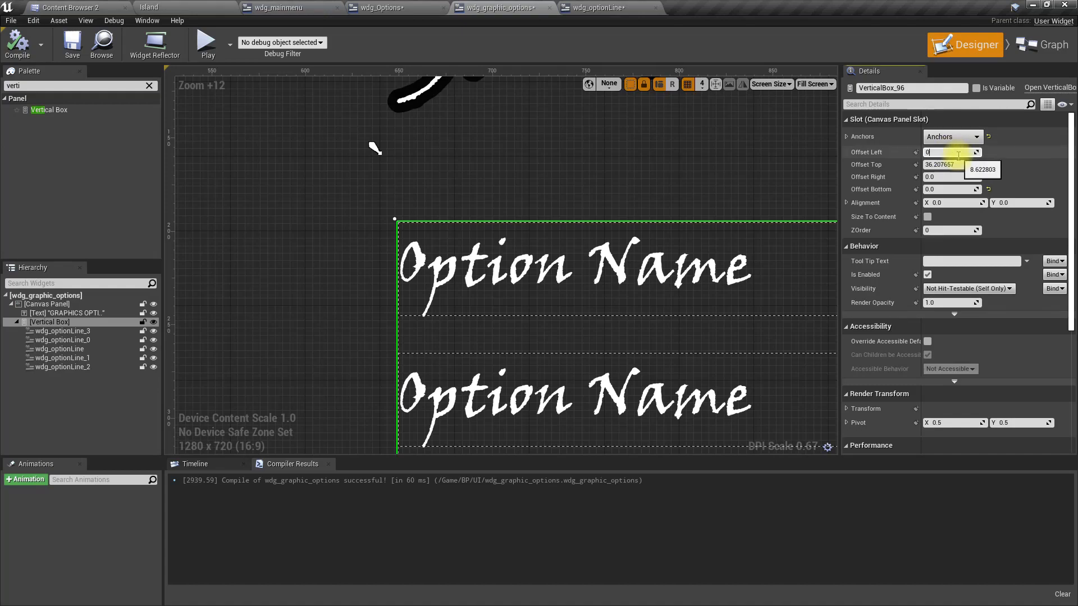
Step: Set the vertical box's left and top offsets to 0 and compile wdg_graphic_options
type("0")
key("Tab")
type("0")
key("Return")
left_click(22, 48)
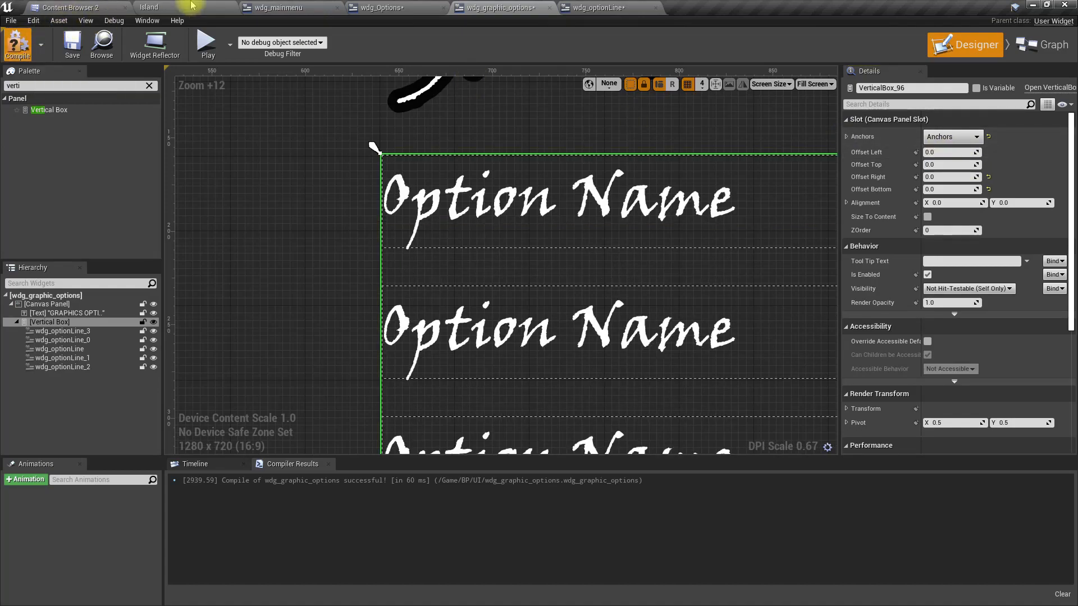
Step: Examine the combined layout in wdg_Options and compare it with the Cyberpunk 2077 graphics menu image in the Chrome browser
left_click(191, 6)
left_click(383, 8)
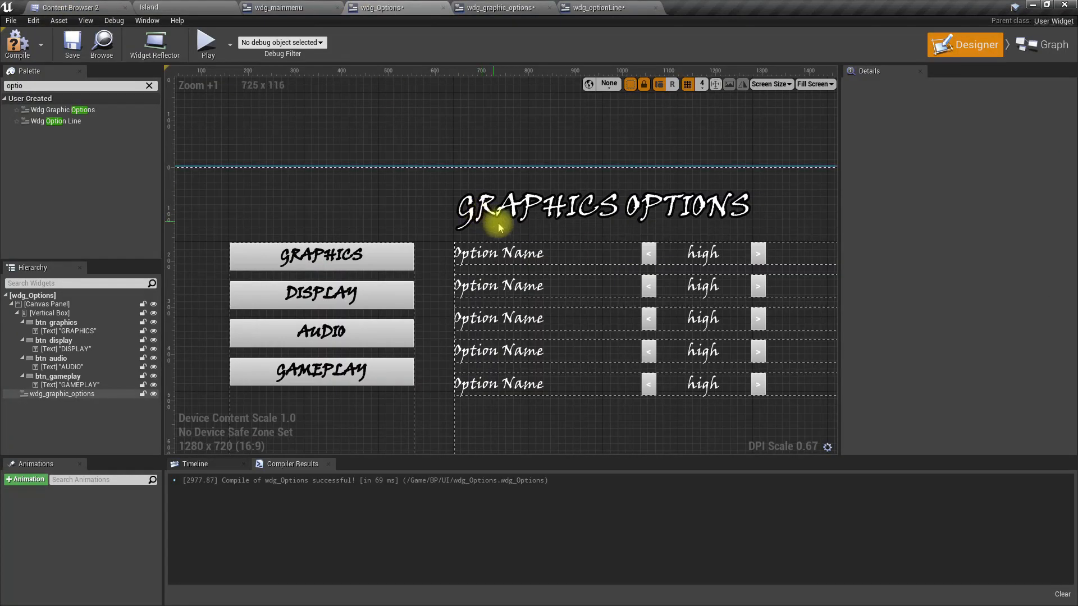
scroll(523, 292, "down", 3)
scroll(534, 332, "up", 2)
scroll(539, 349, "down", 4)
scroll(561, 365, "up", 3)
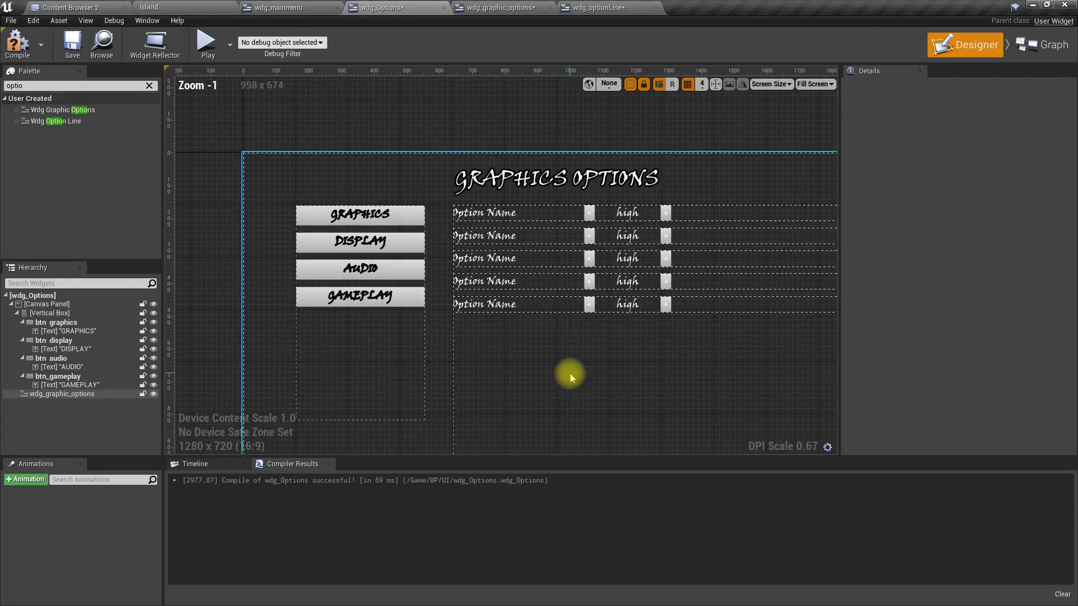
scroll(558, 357, "down", 2)
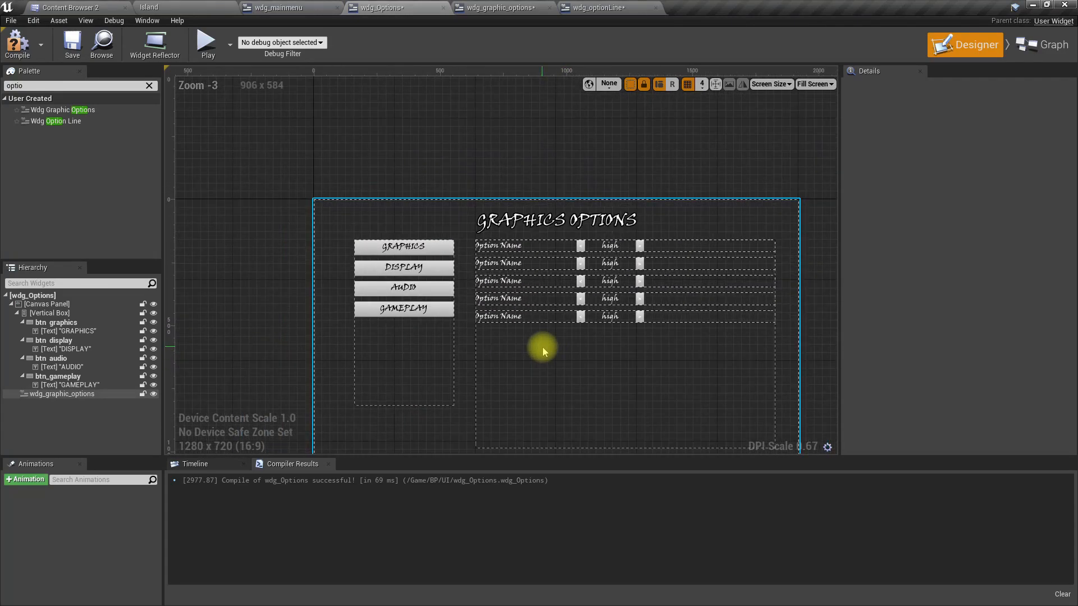
key("alt+Tab")
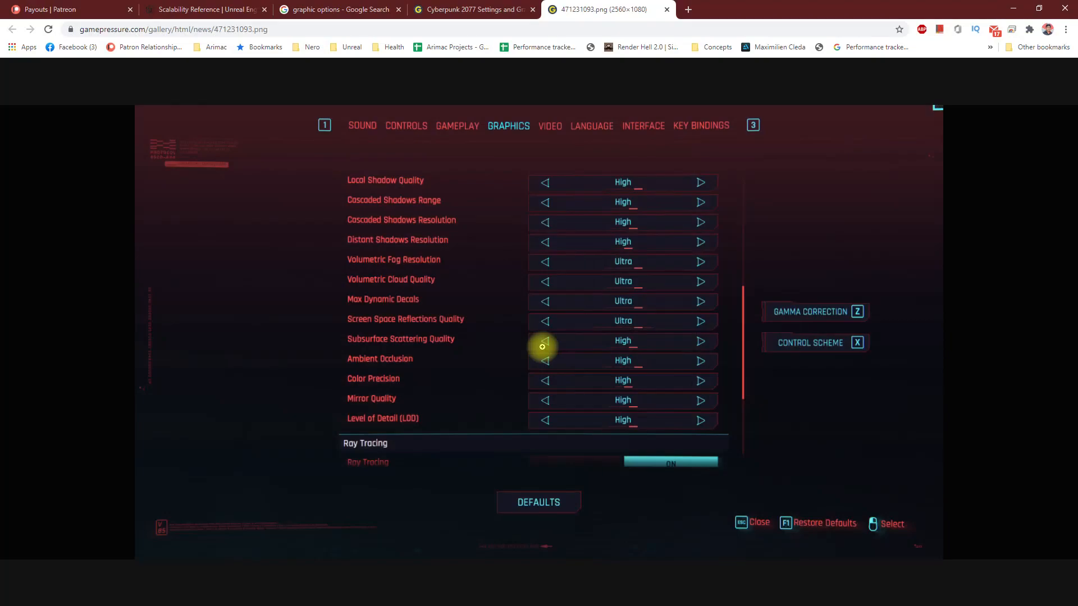
key("alt+Tab")
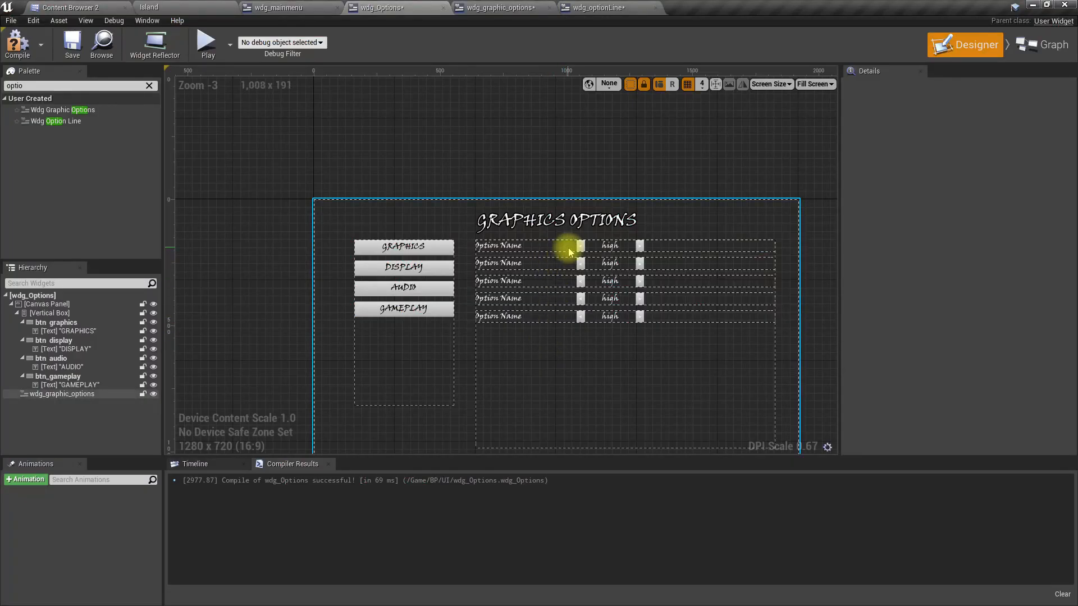
scroll(569, 252, "up", 2)
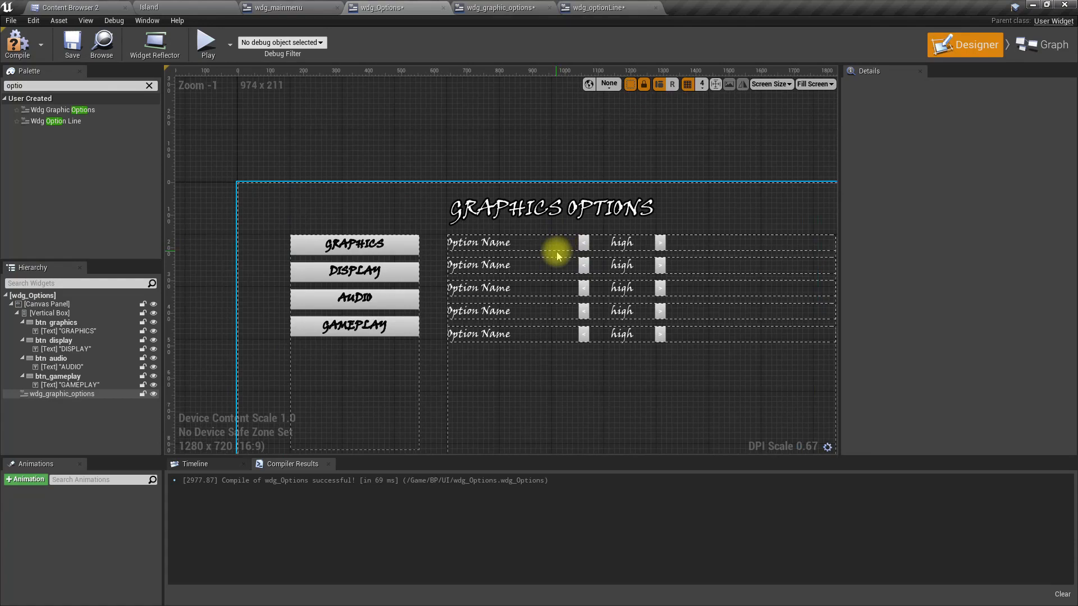
scroll(558, 255, "down", 2)
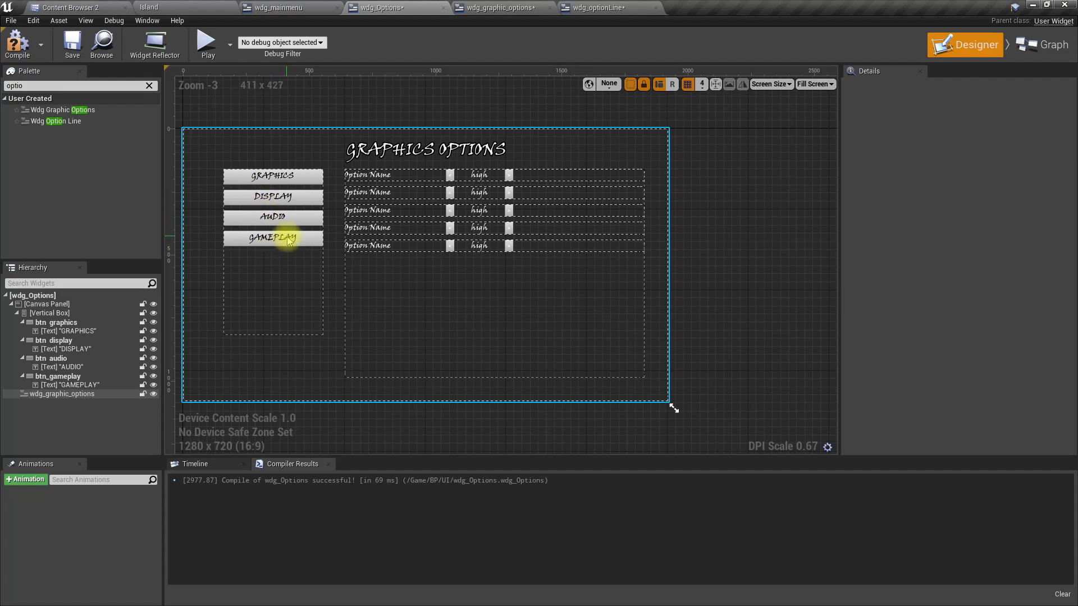
Step: Compile wdg_Options and locate the wdg_graphic_options asset in the Content Browser
left_click(16, 42)
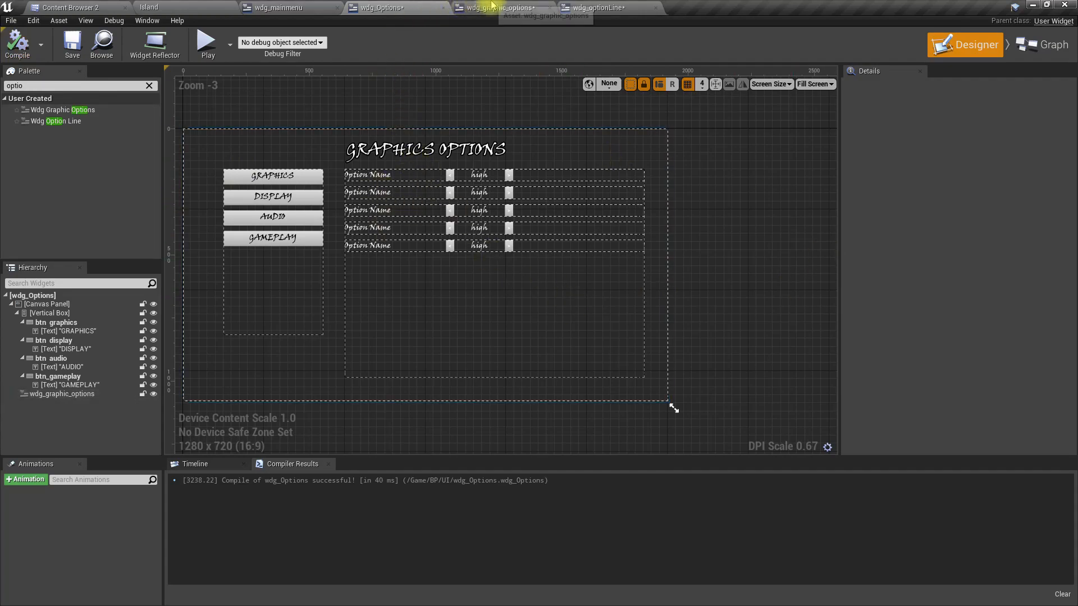
left_click(495, 8)
scroll(549, 212, "down", 15)
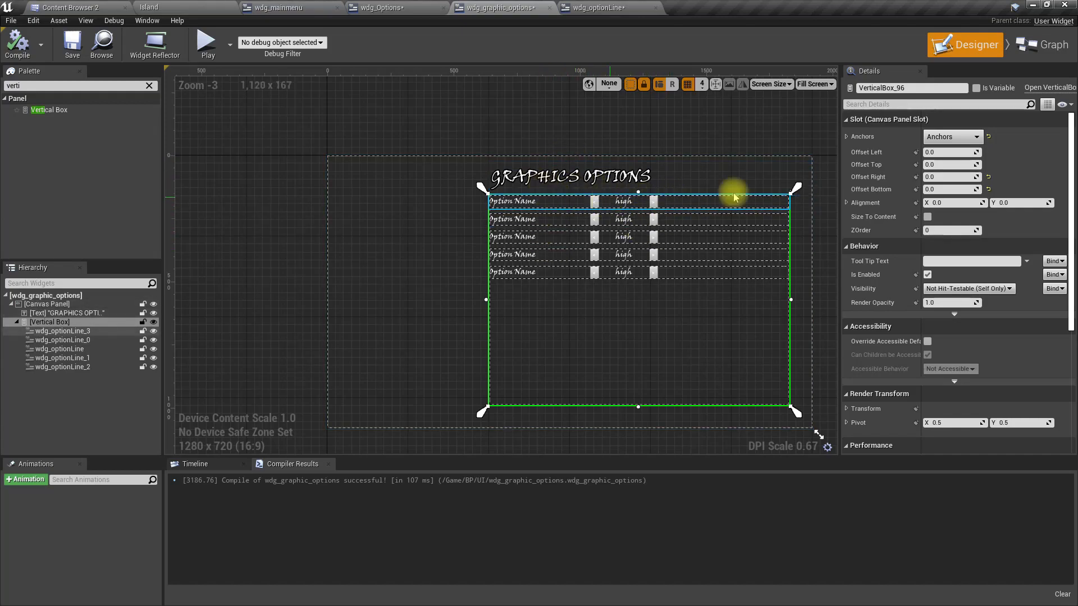
left_click(100, 41)
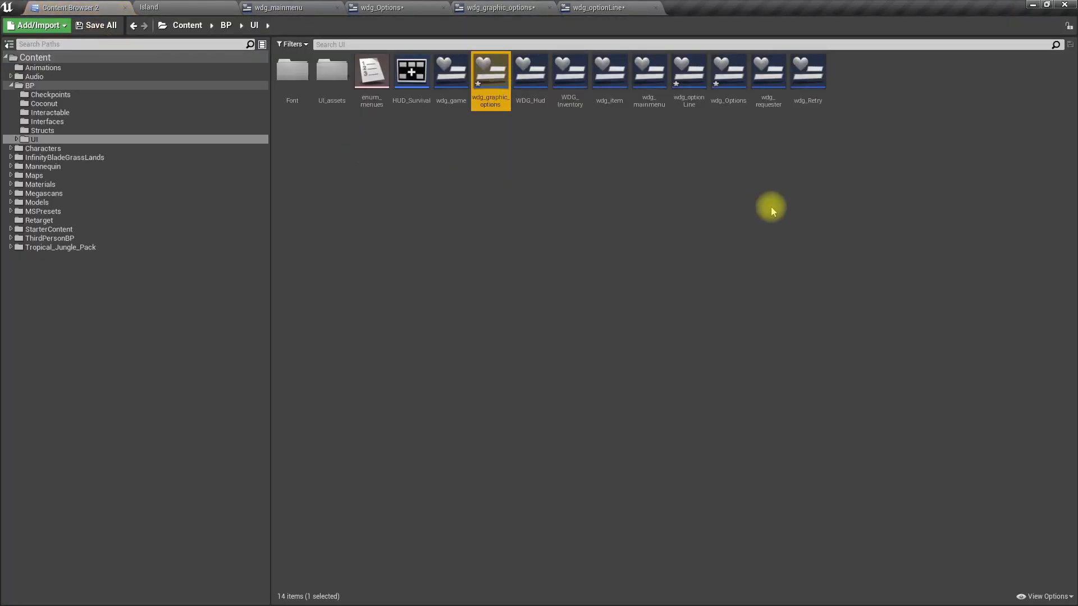
Step: Duplicate the wdg_graphic_options widget and name the copy wdg_audioOptions
key("ctrl+w")
key("BackSpace")
key("BackSpace")
key("BackSpace")
key("BackSpace")
key("BackSpace")
key("BackSpace")
key("BackSpace")
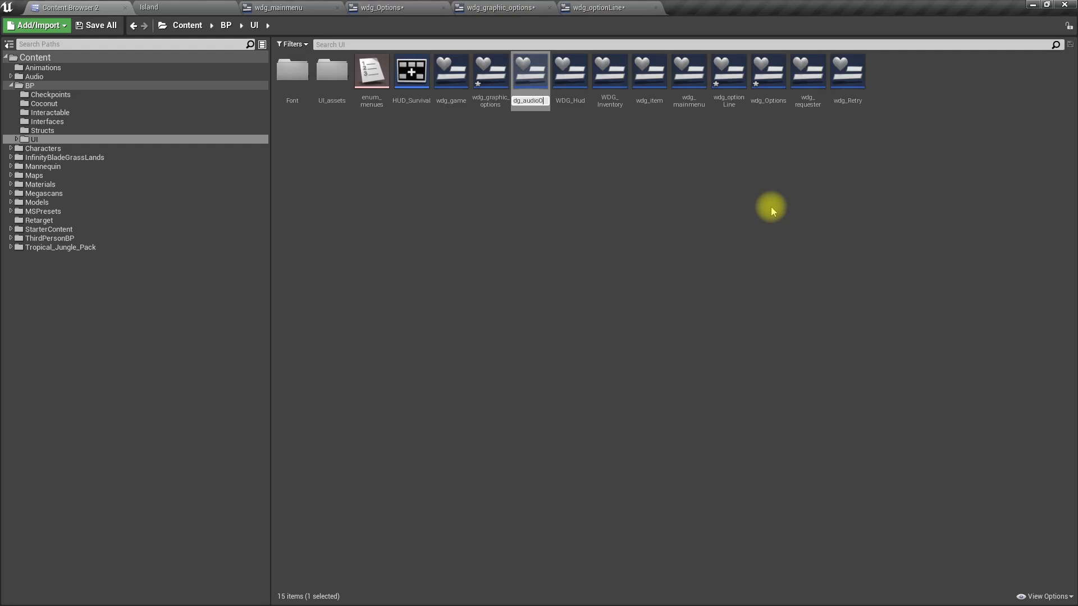
key("Return")
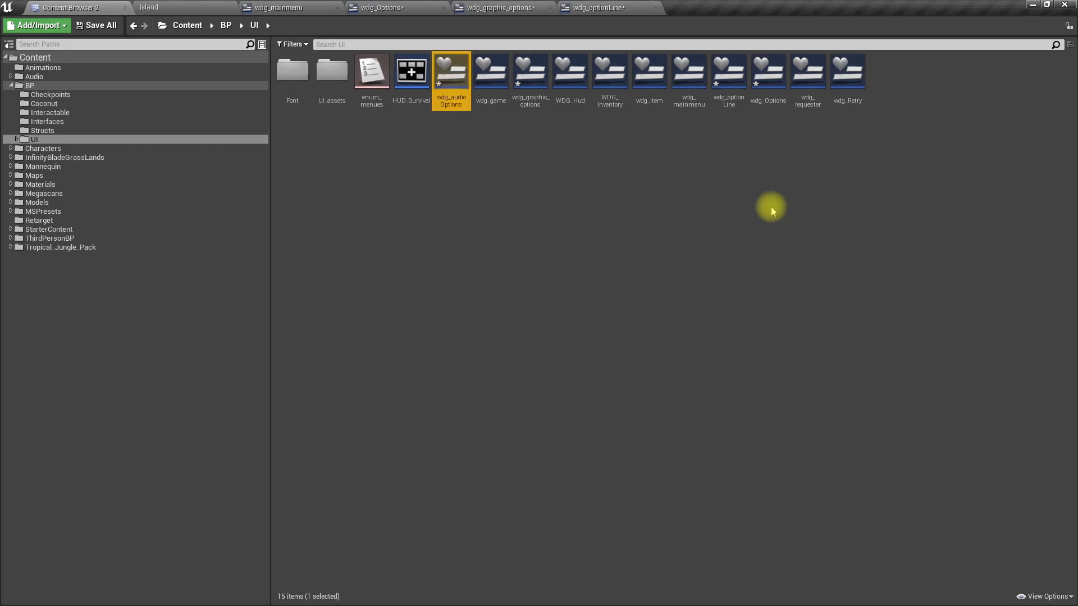
Step: Open wdg_audioOptions and change its heading text to AUDIO OPTIONS
key("Return")
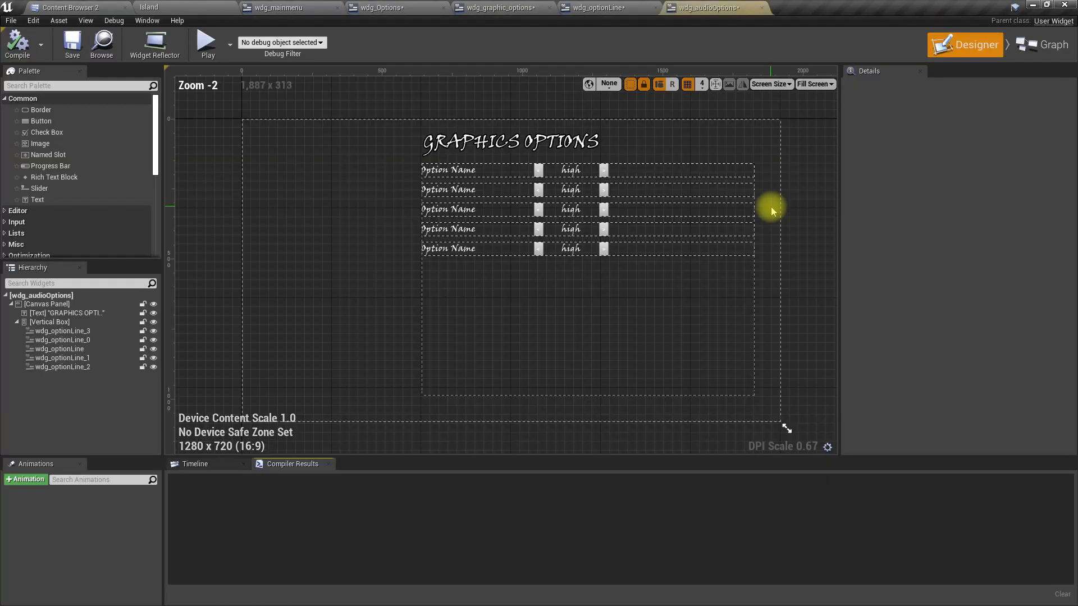
left_click(500, 141)
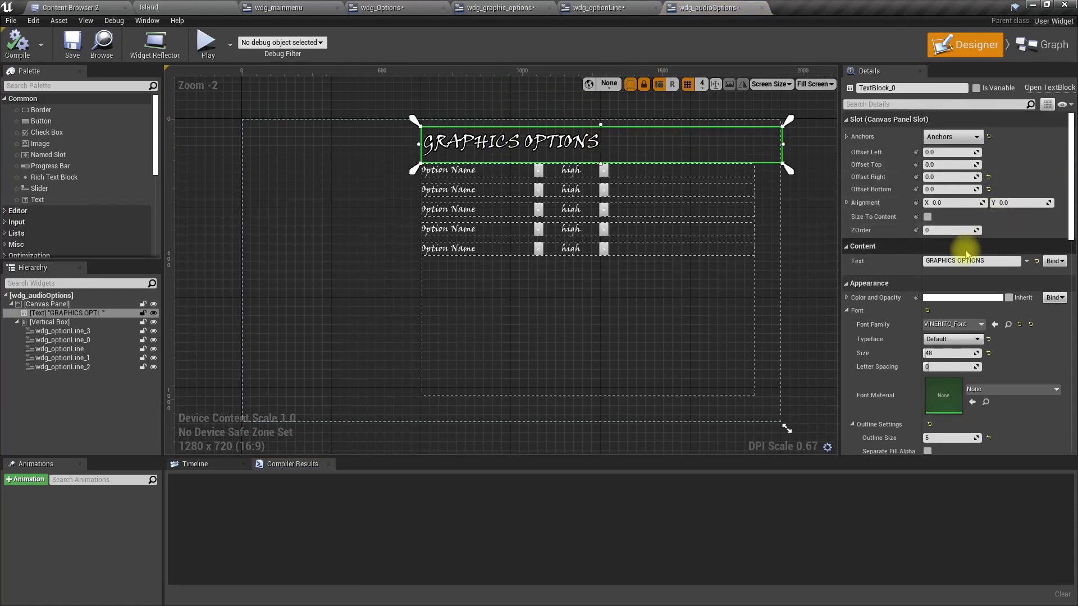
left_click_drag(953, 260, 678, 253)
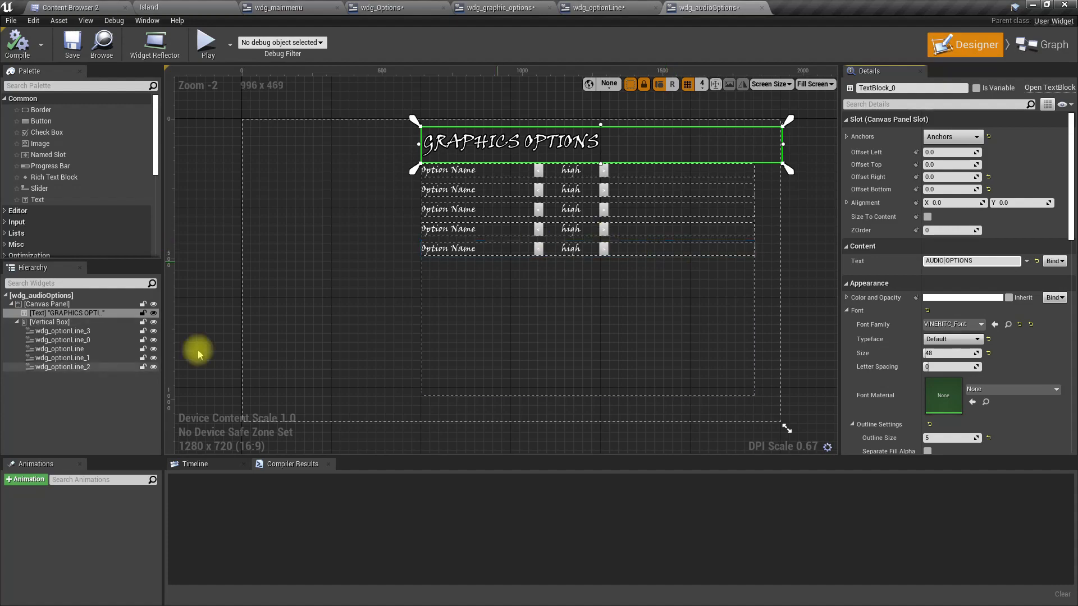
Step: Delete all five option lines from the vertical box in wdg_audioOptions and compile the widget
left_click(93, 331)
left_click(82, 368, "shift")
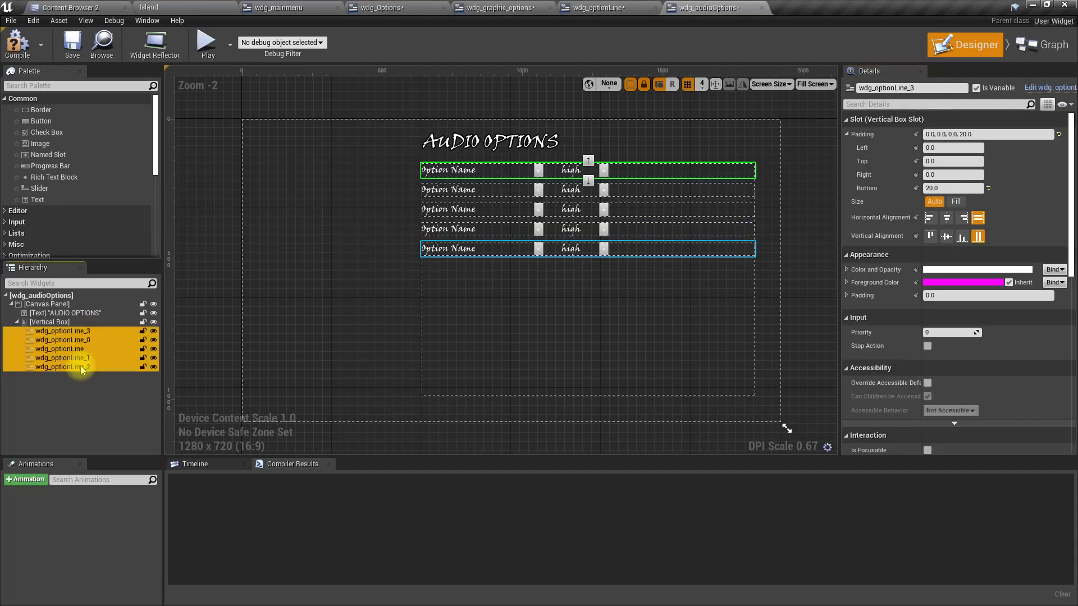
key("Delete")
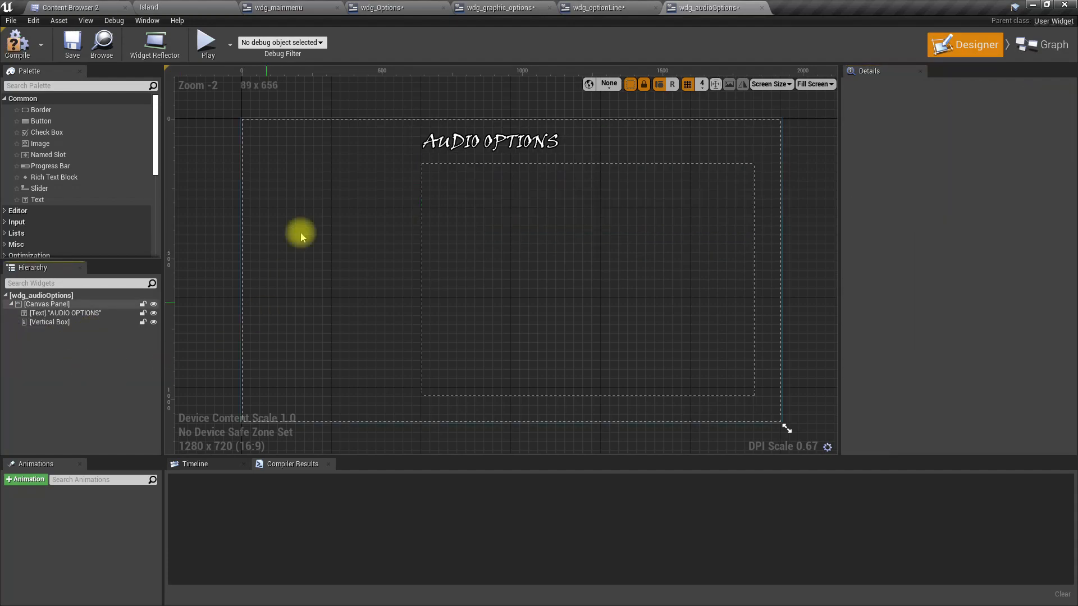
left_click(16, 42)
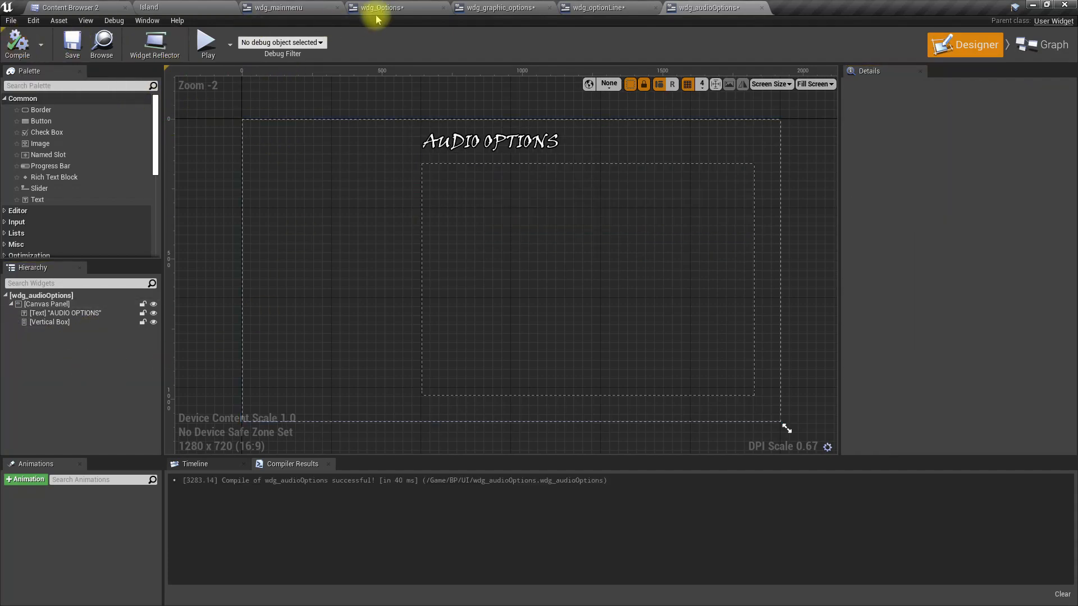
Step: Locate wdg_audioOptions in the Content Browser, duplicate it and name the copy wdg_GameplayOptions
left_click(102, 42)
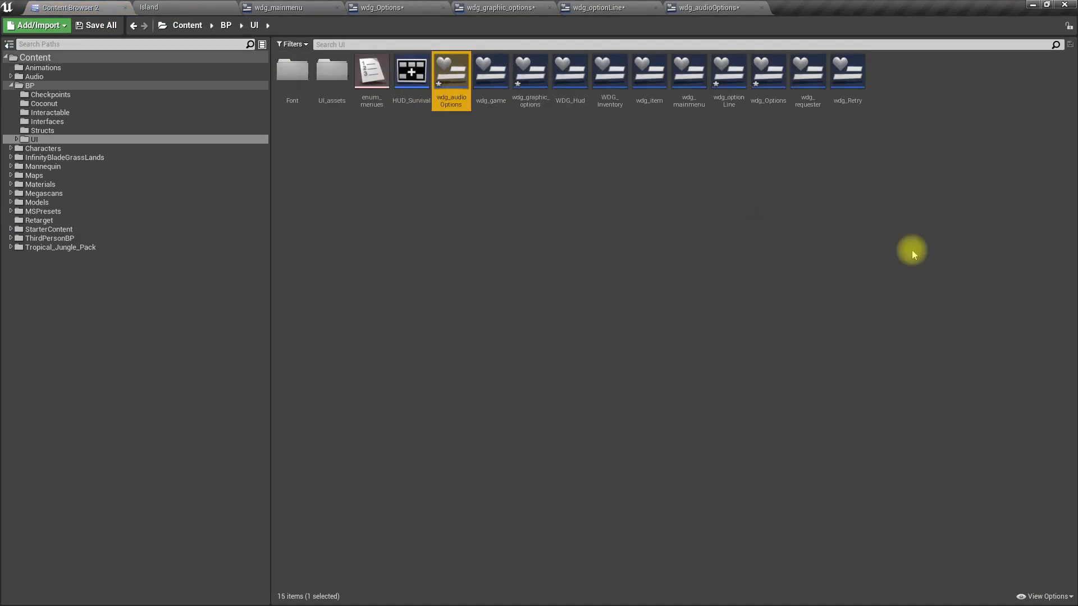
key("ctrl+w")
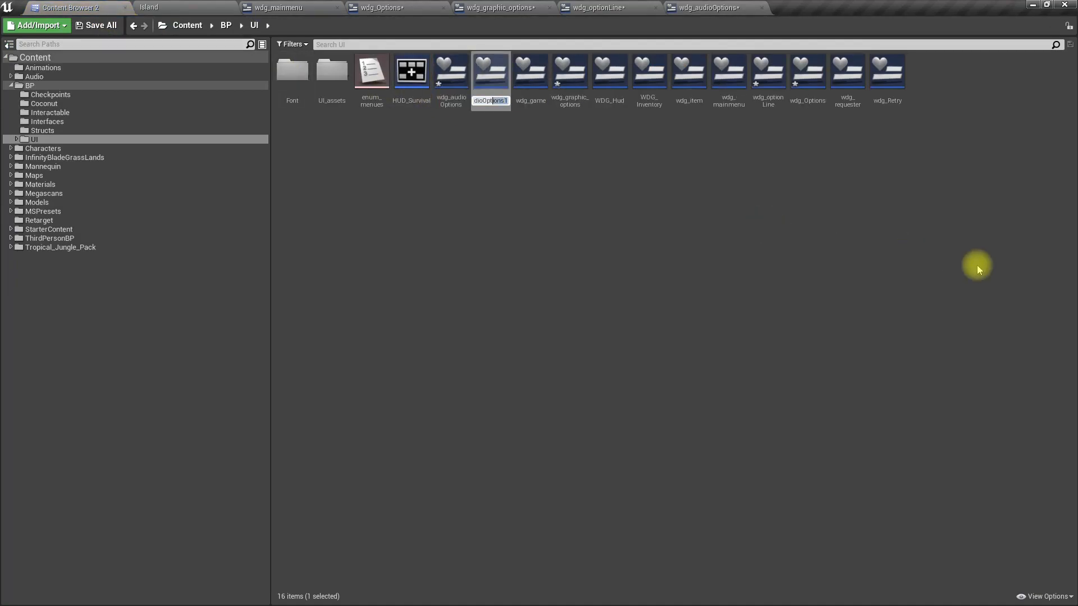
type("wdg_Gamepl")
key("Return")
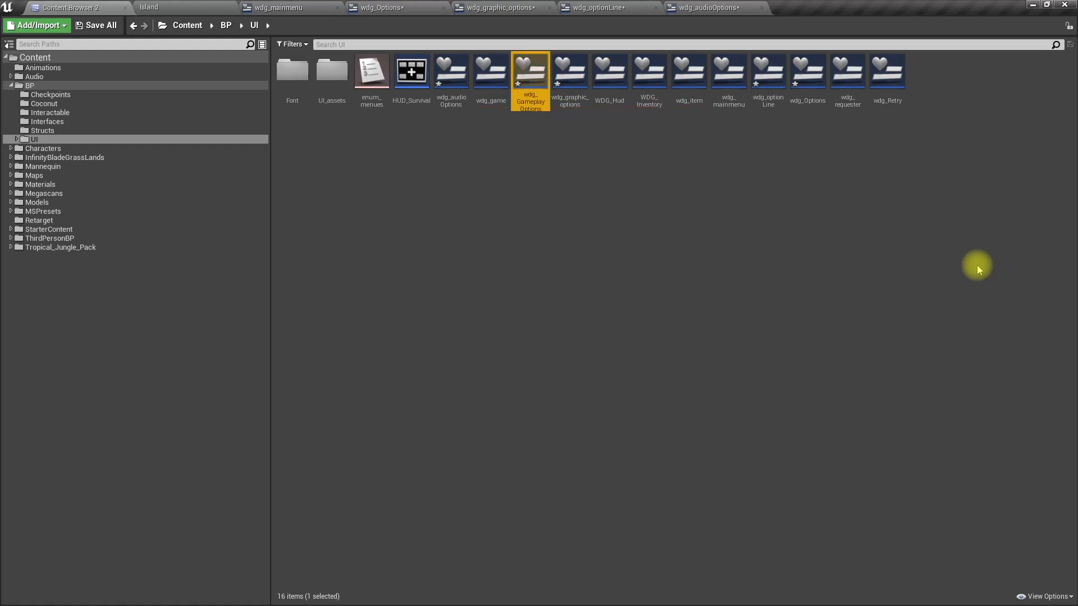
Step: Open wdg_GameplayOptions, change its heading text to GAMEPLAY OPTIONS and compile the widget
key("Return")
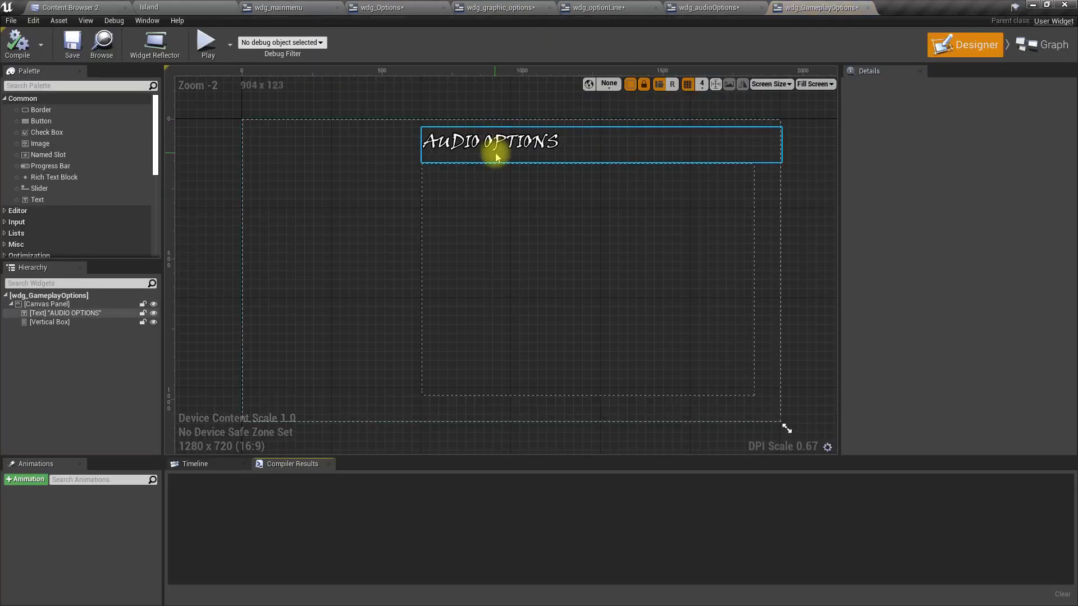
left_click(494, 153)
double_click(941, 260)
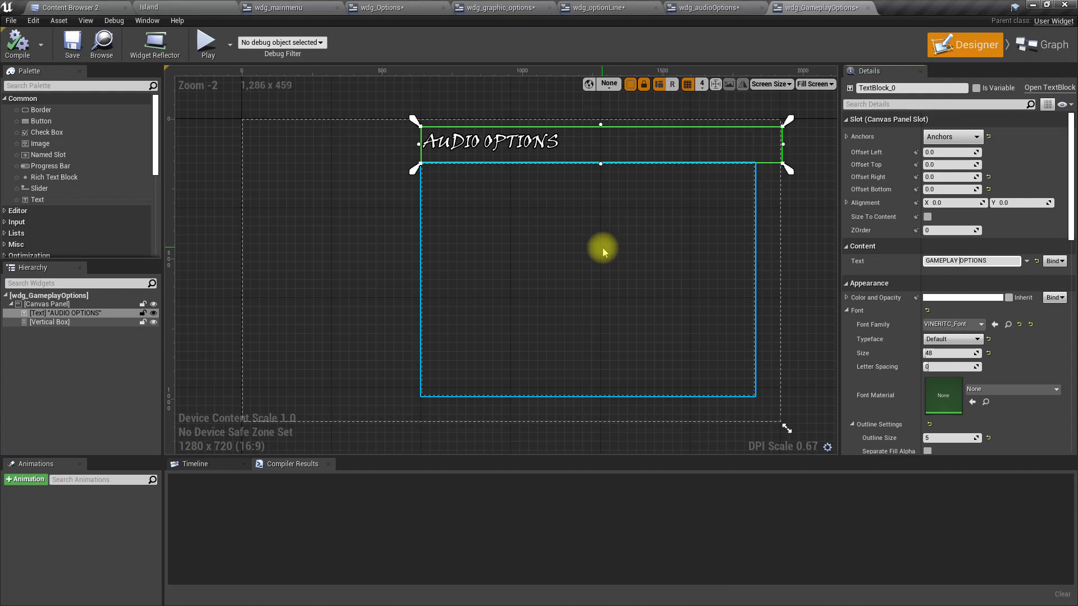
type("GAMEPLAY")
key("Return")
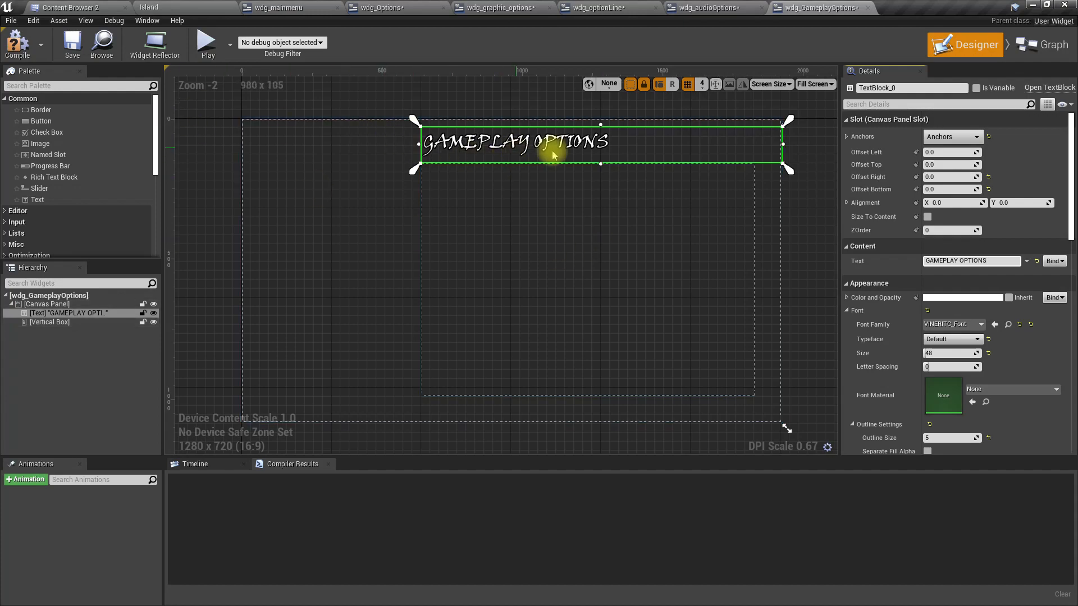
left_click(17, 44)
Step: Locate wdg_GameplayOptions in the Content Browser, duplicate it and name the copy wdg_DisplayOptions
left_click(101, 45)
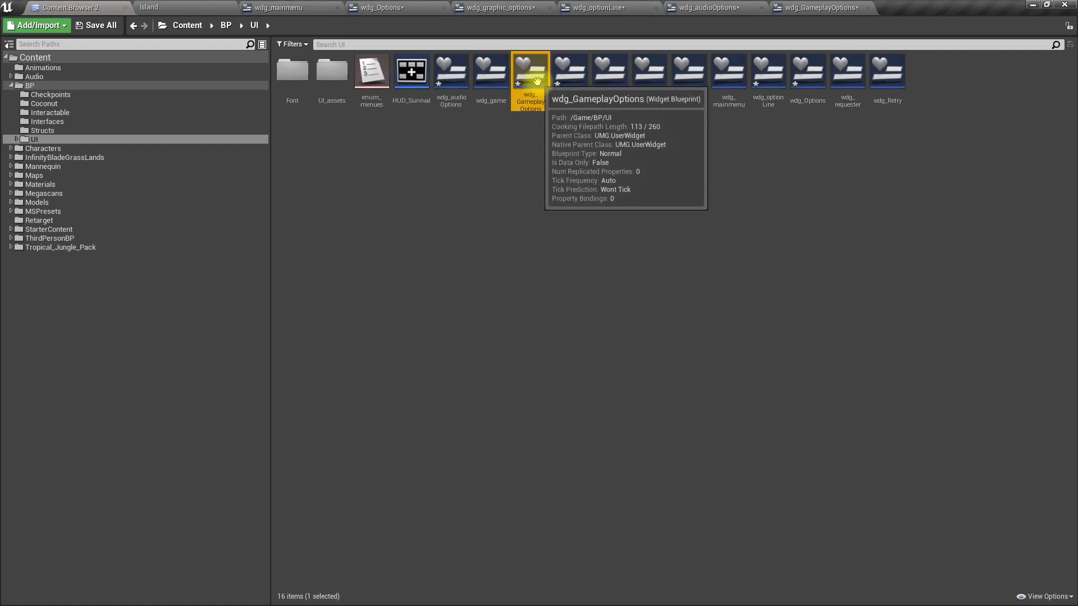
key("ctrl+w")
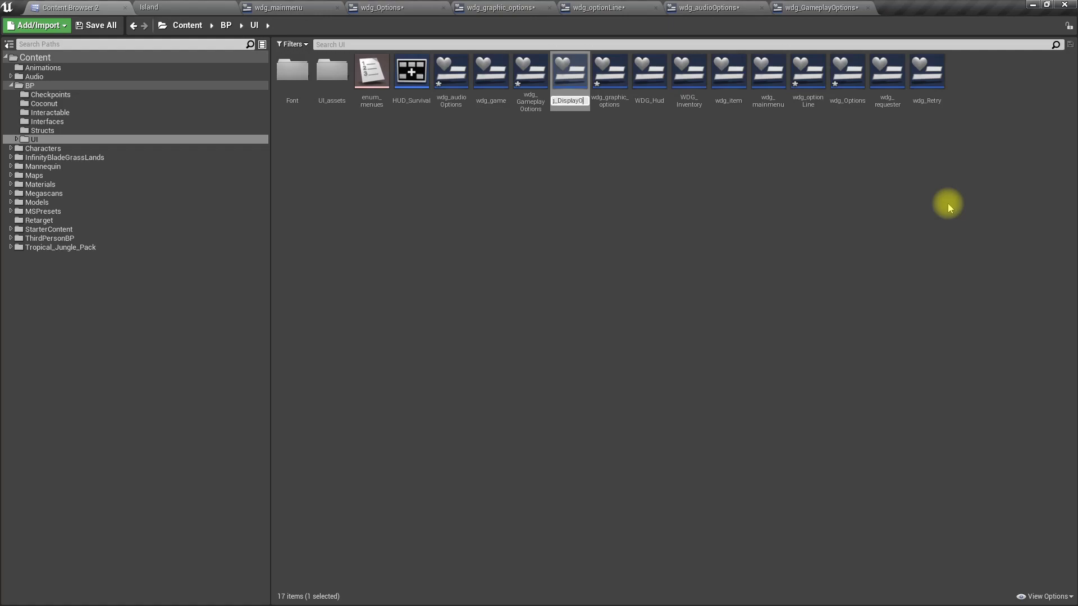
key("Return")
Step: Open wdg_DisplayOptions and change its heading text to DISPLAY OPTIONS
key("Return")
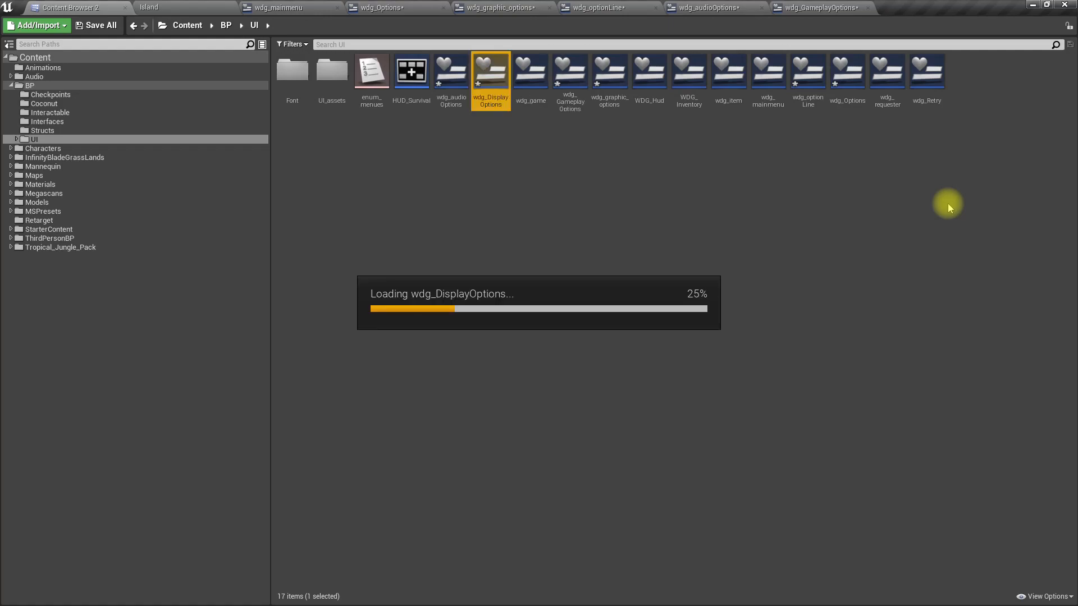
left_click(471, 147)
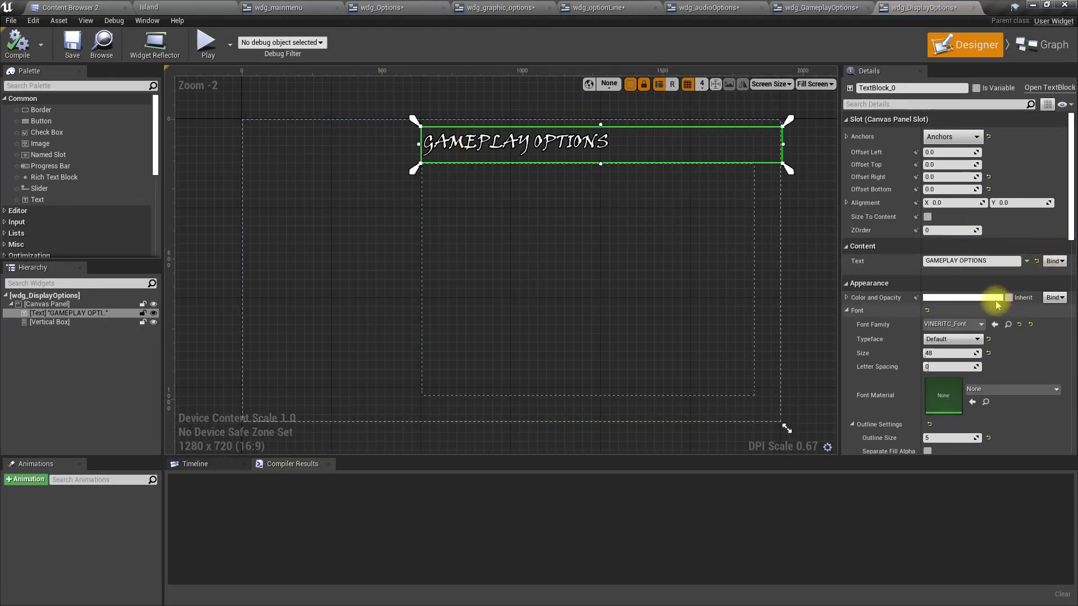
double_click(956, 261)
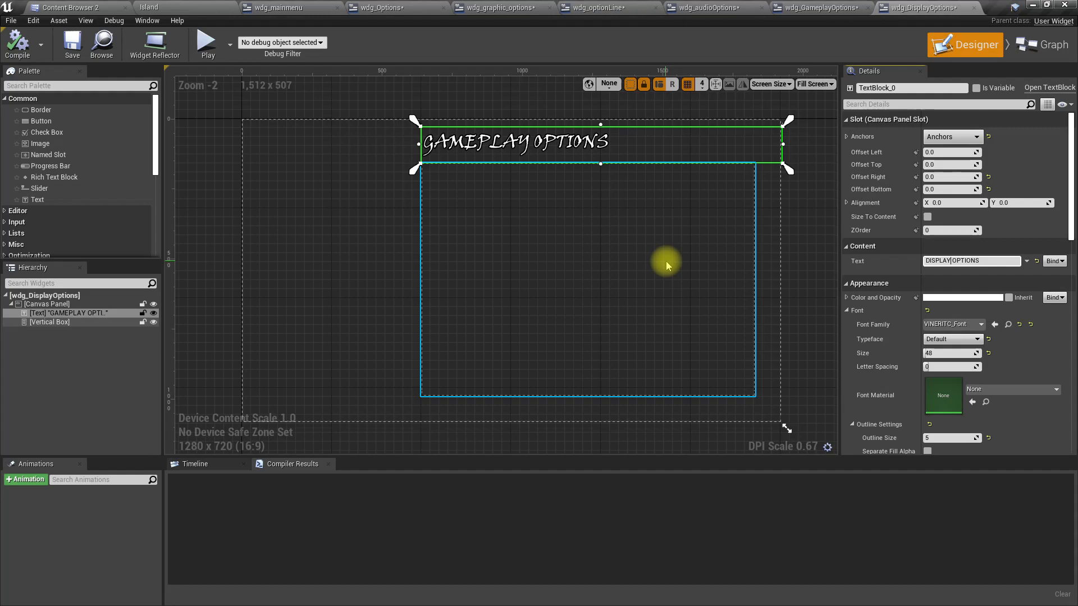
key("Return")
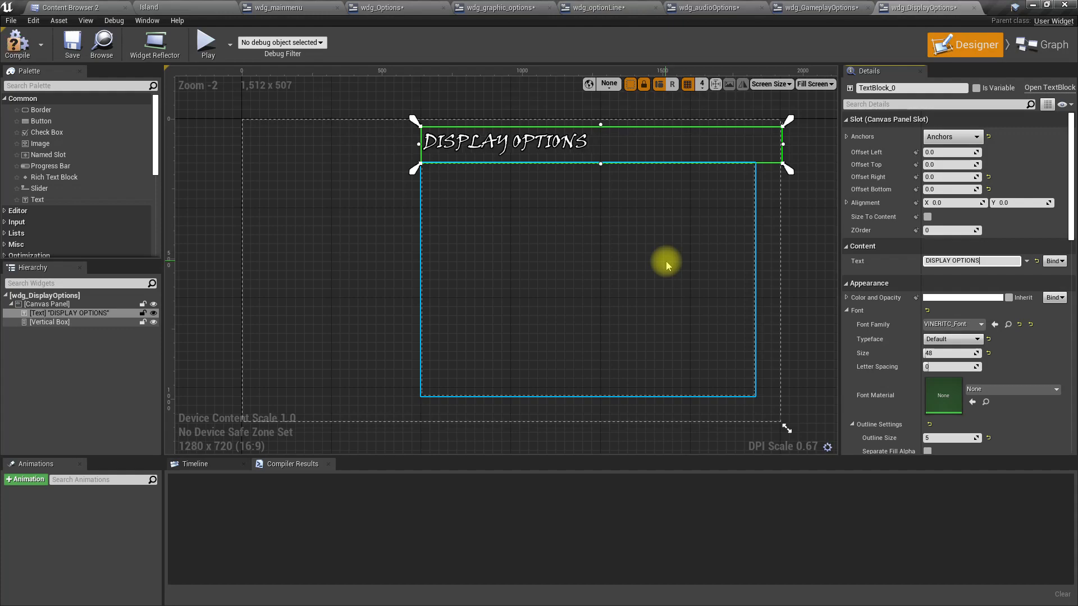
Step: Compile wdg_DisplayOptions, then add the Wdg Audio Options widget to the Canvas Panel of wdg_Options below wdg_graphic_options
left_click(16, 42)
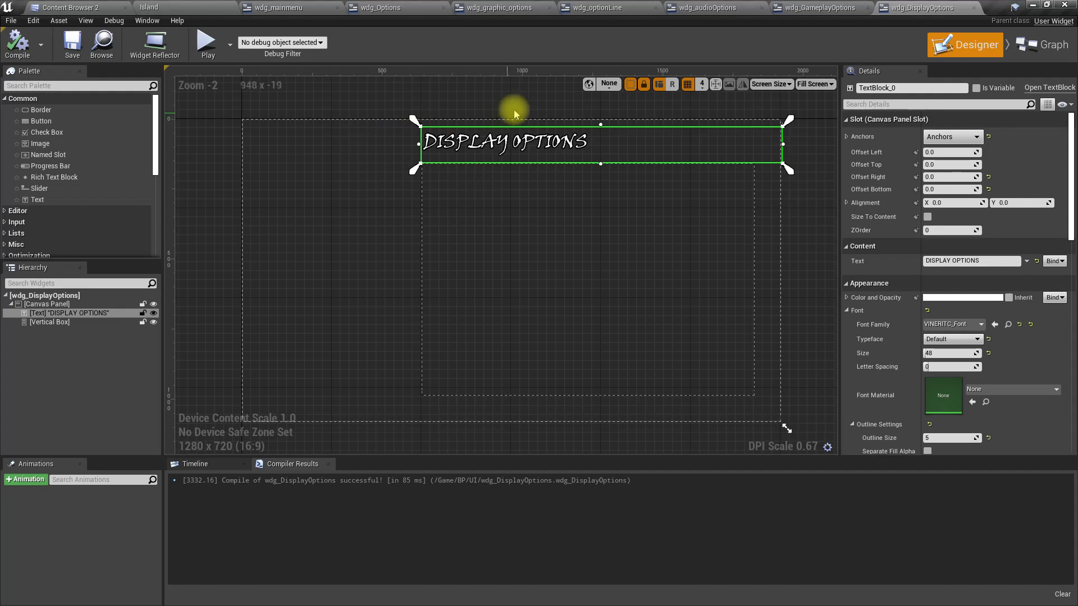
left_click(417, 8)
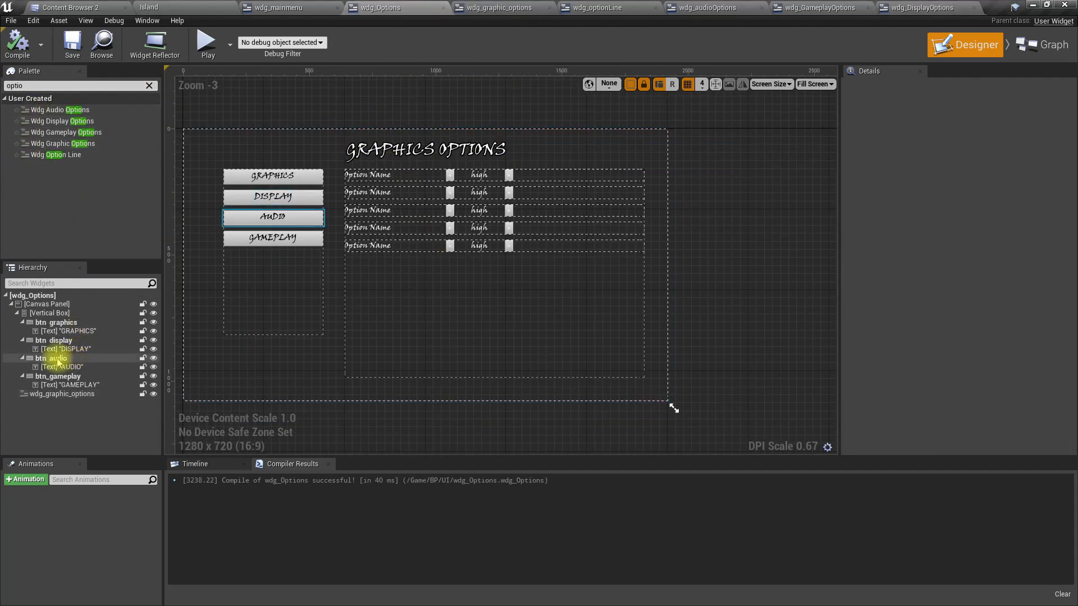
left_click(16, 312)
left_click(62, 323)
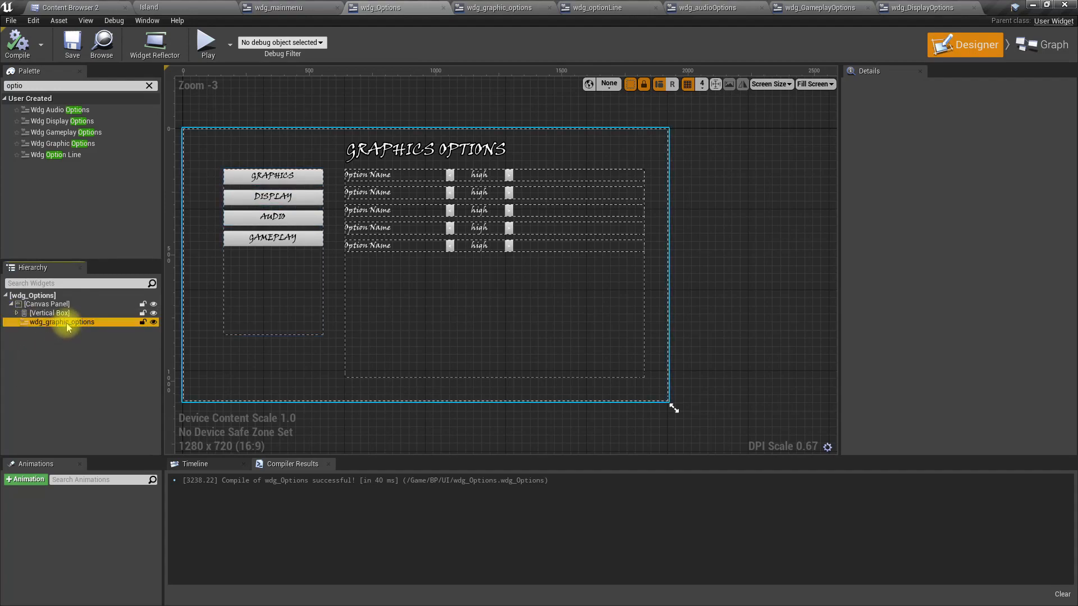
left_click(86, 85)
left_click_drag(86, 86, 5, 85)
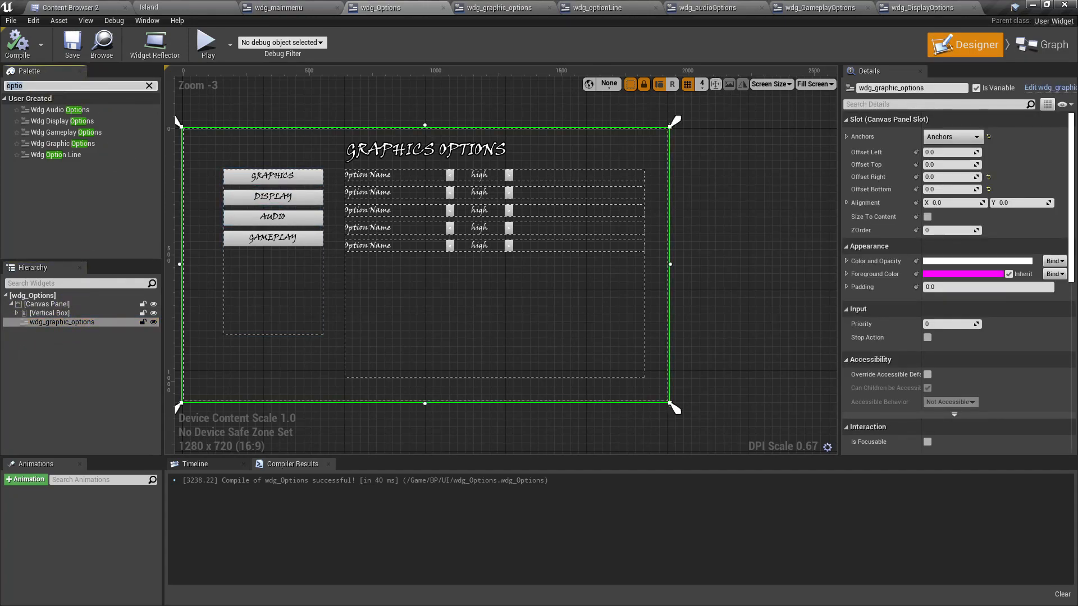
type("audio")
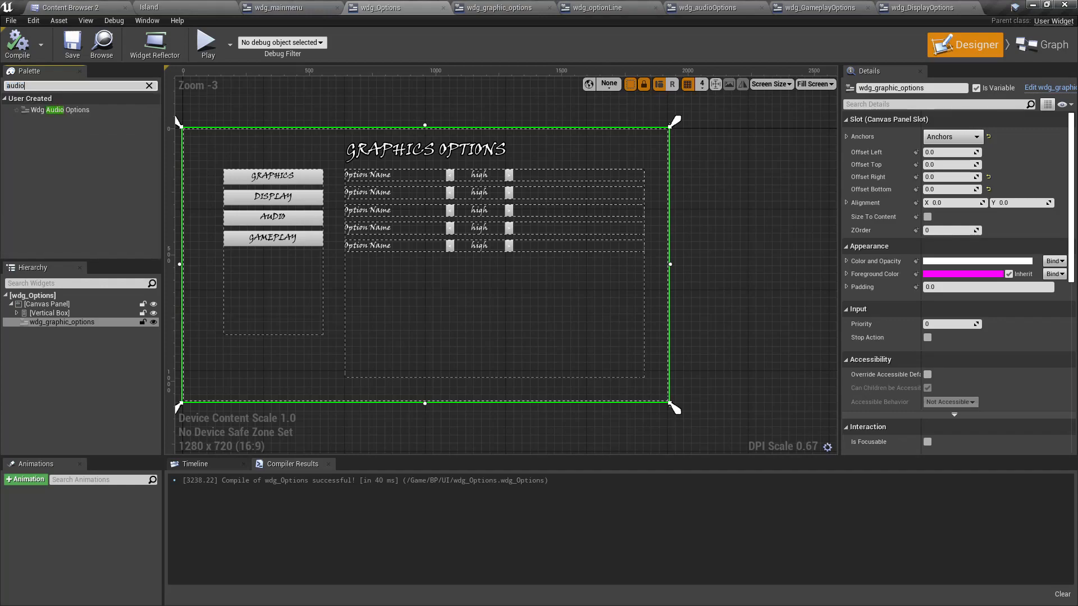
left_click_drag(72, 112, 54, 330)
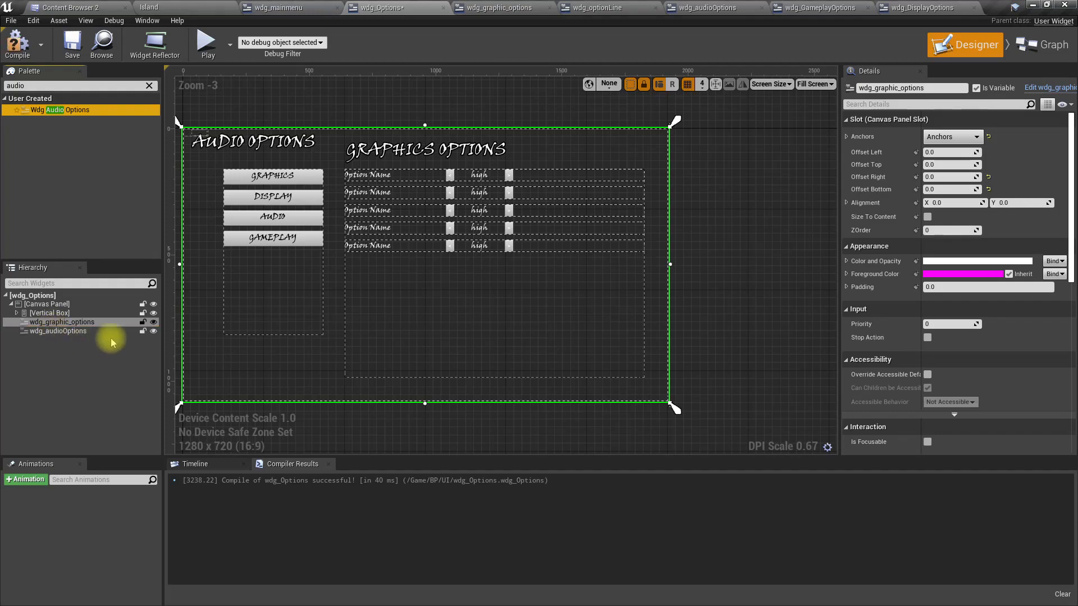
Step: Add the Wdg Gameplay Options and Wdg Display Options widgets to the Canvas Panel below wdg_audioOptions
left_click(63, 86)
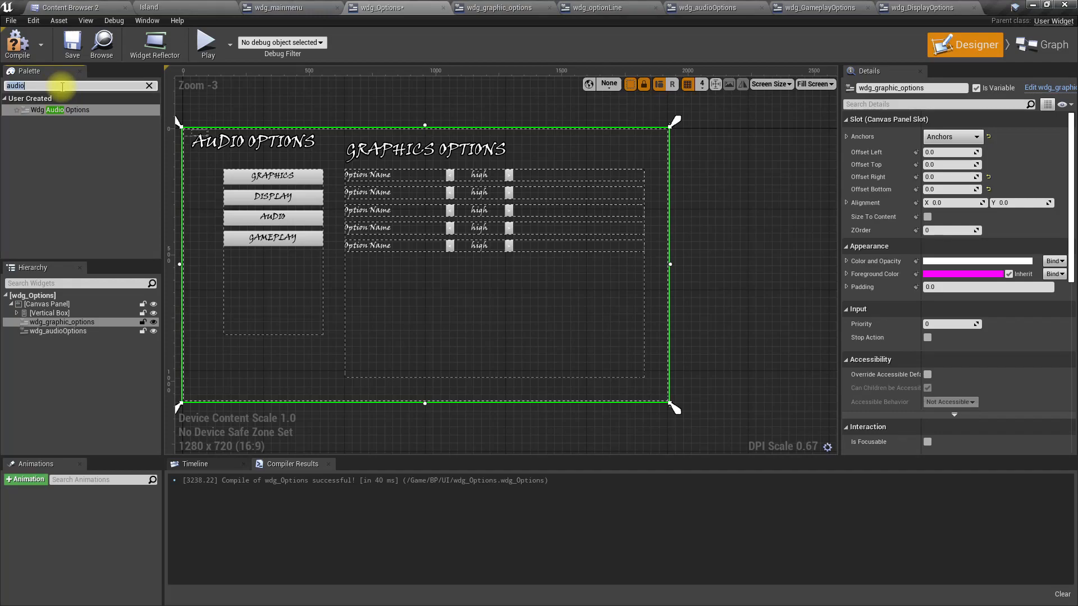
type("gam")
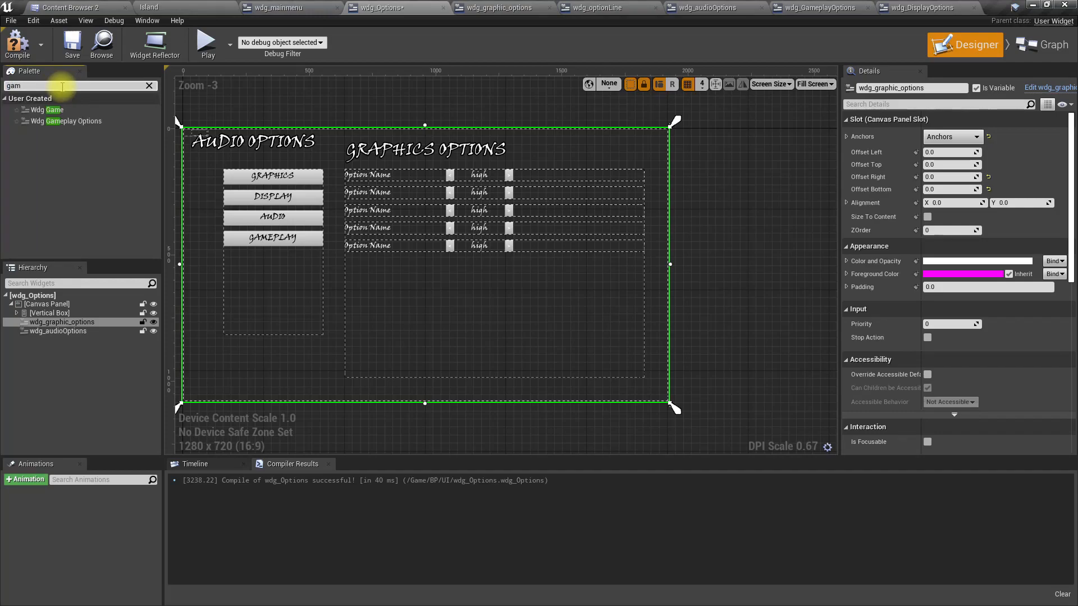
type("e")
left_click_drag(43, 121, 61, 336)
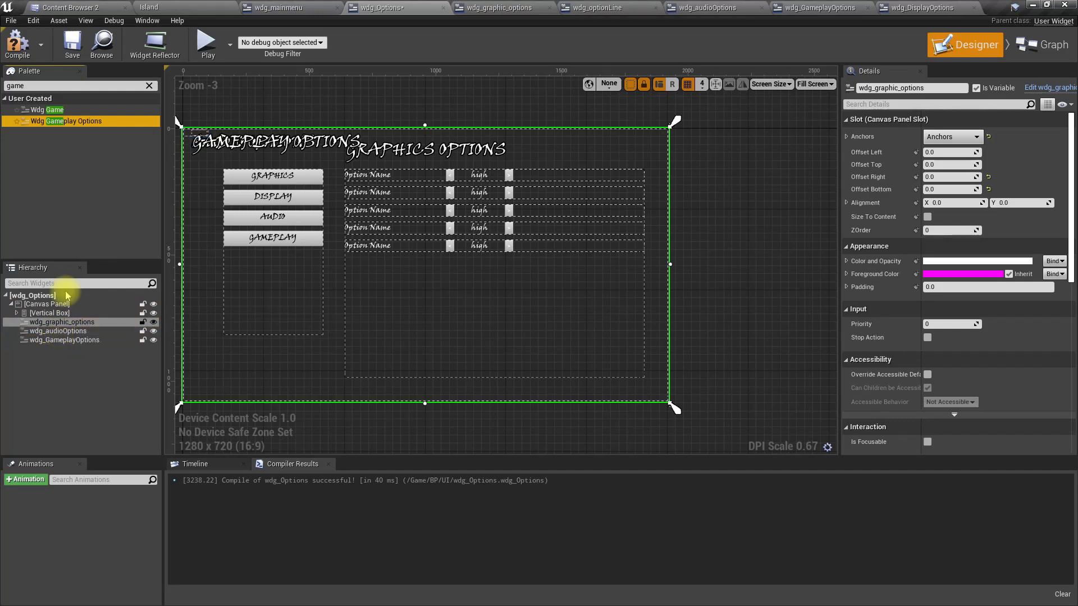
left_click(63, 85)
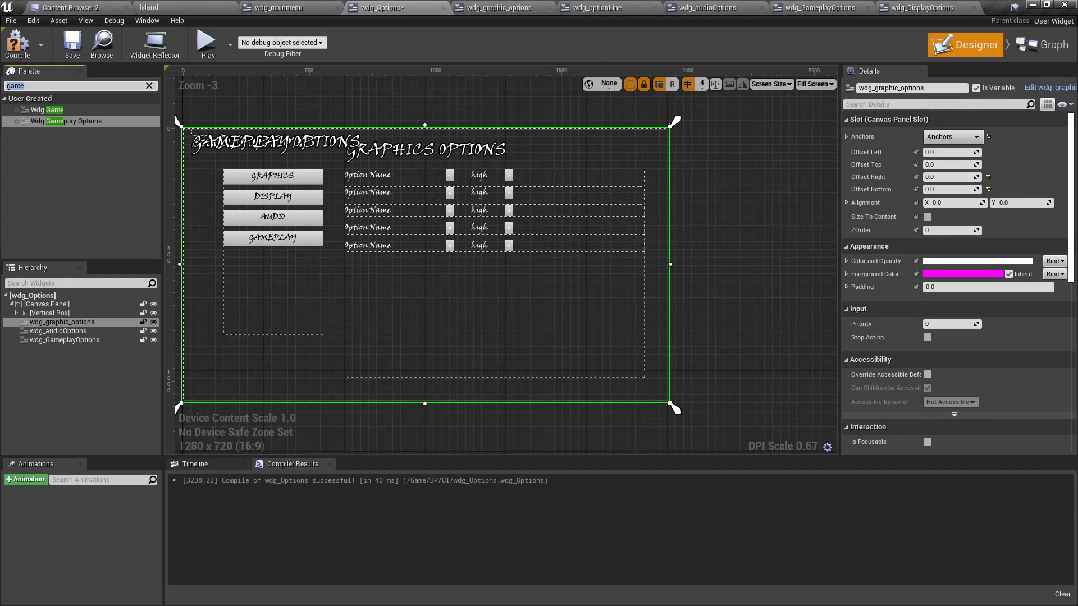
type("displ")
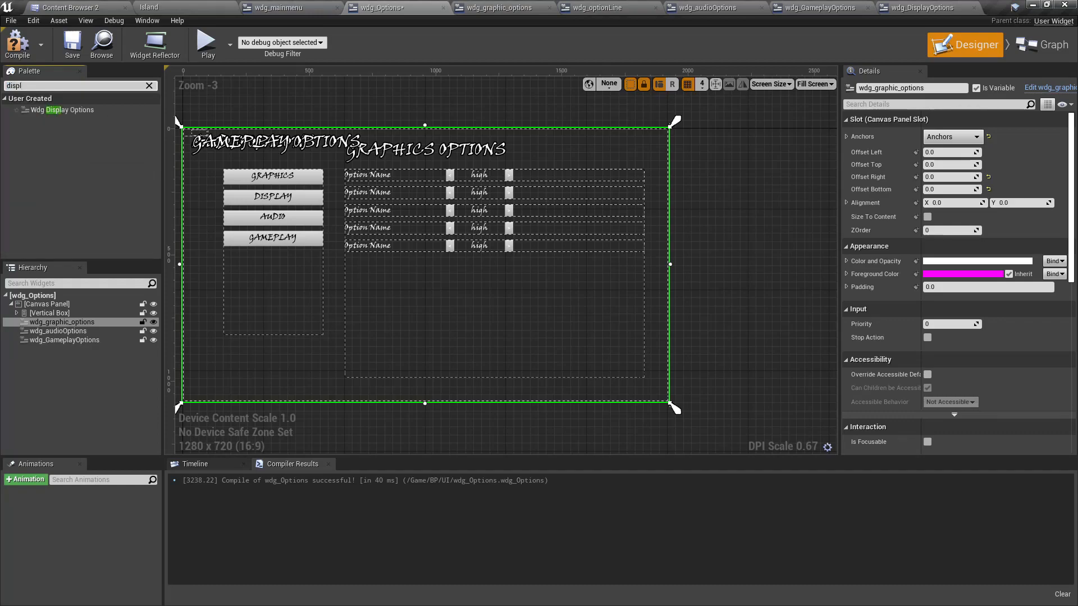
left_click_drag(56, 110, 67, 347)
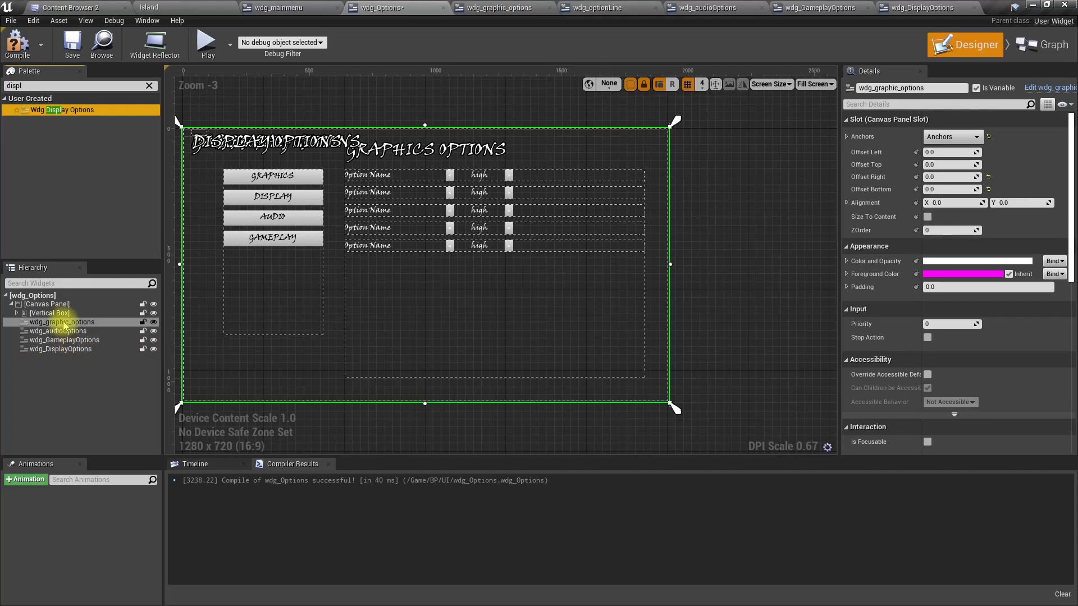
Step: Anchor wdg_audioOptions, wdg_GameplayOptions and wdg_DisplayOptions to fill the whole canvas, with right and bottom offsets of 0
left_click(63, 349)
left_click(58, 331, "shift")
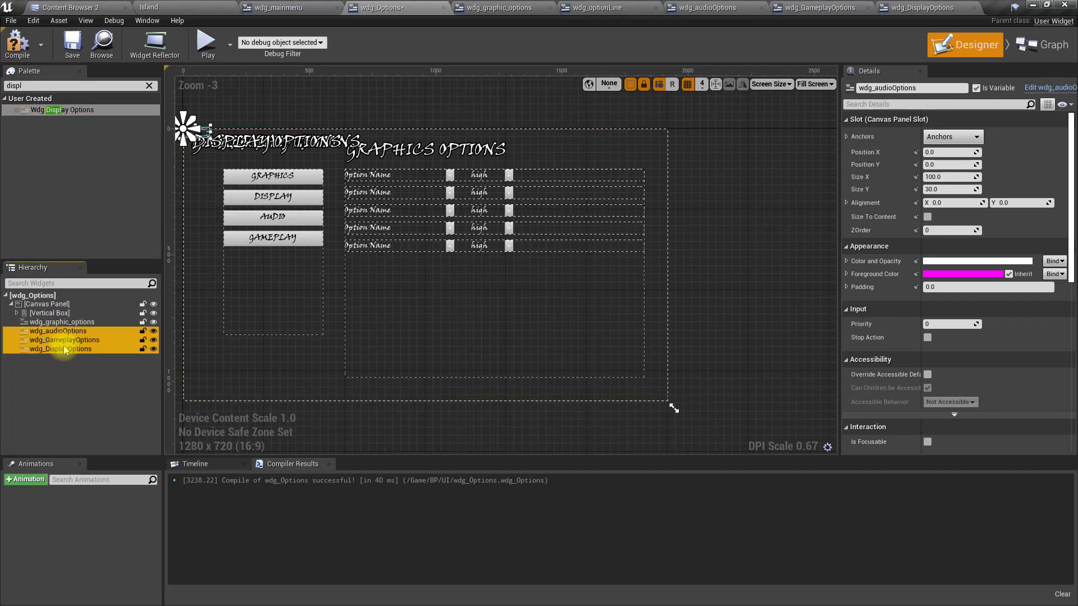
left_click(953, 137)
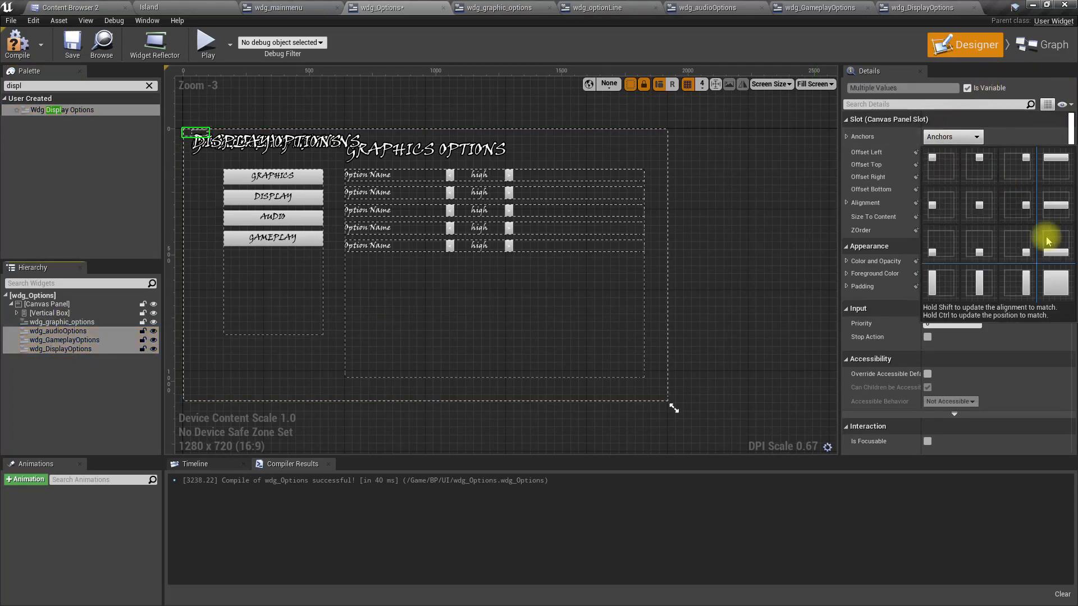
left_click(1051, 281)
type("0")
key("Tab")
type("0")
key("Return")
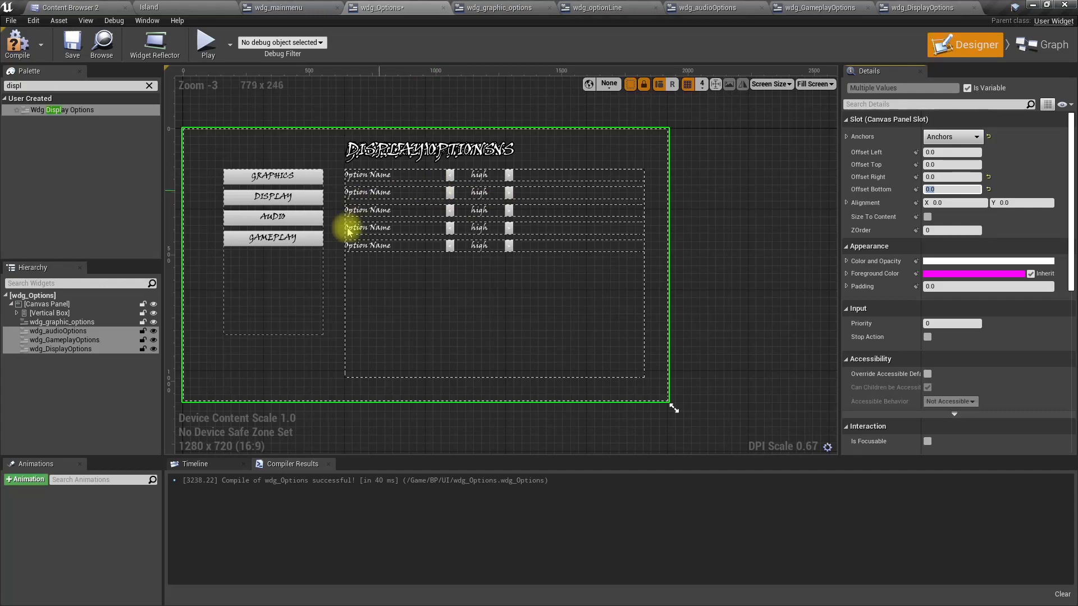
Step: Set the visibility of all four option widgets, from wdg_graphic_options to wdg_DisplayOptions, to Hidden, then compile and save wdg_Options
scroll(981, 272, "down", 10)
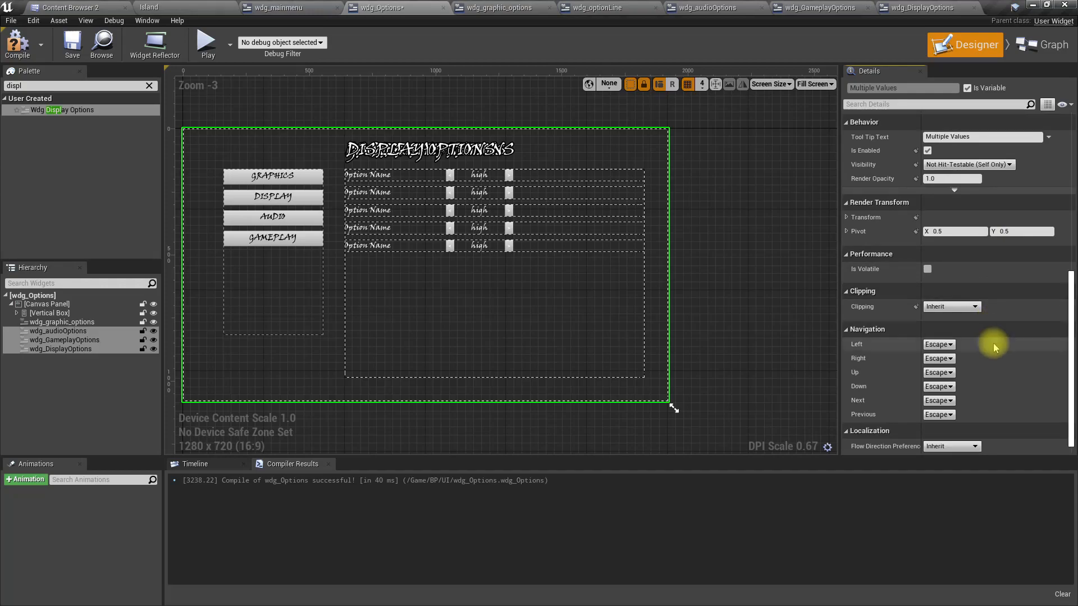
left_click(68, 322)
left_click(79, 353, "shift")
scroll(994, 311, "down", 1)
scroll(996, 314, "up", 5)
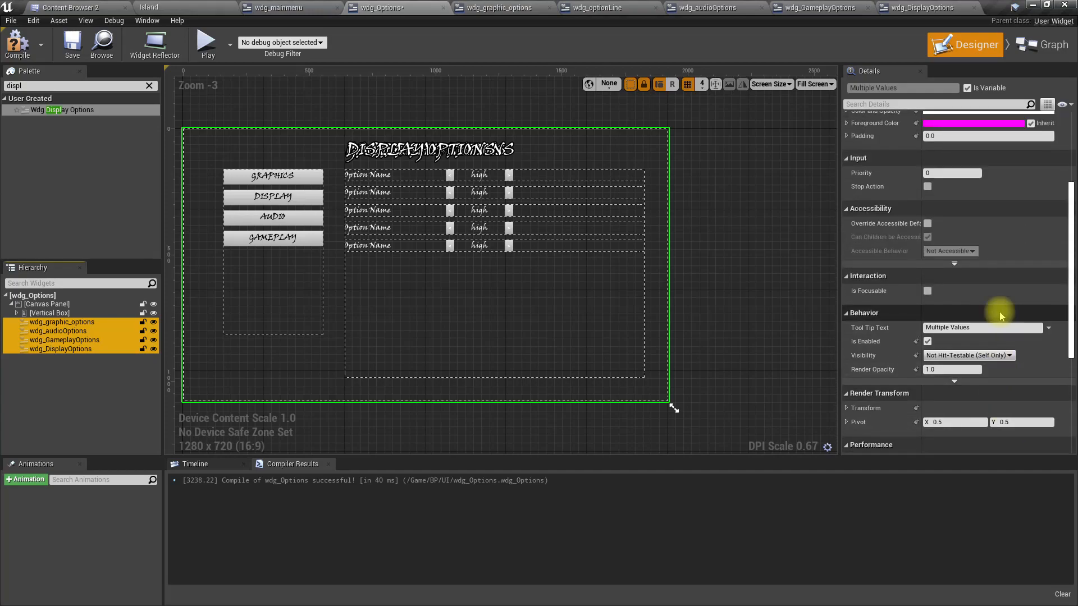
scroll(1001, 309, "up", 4)
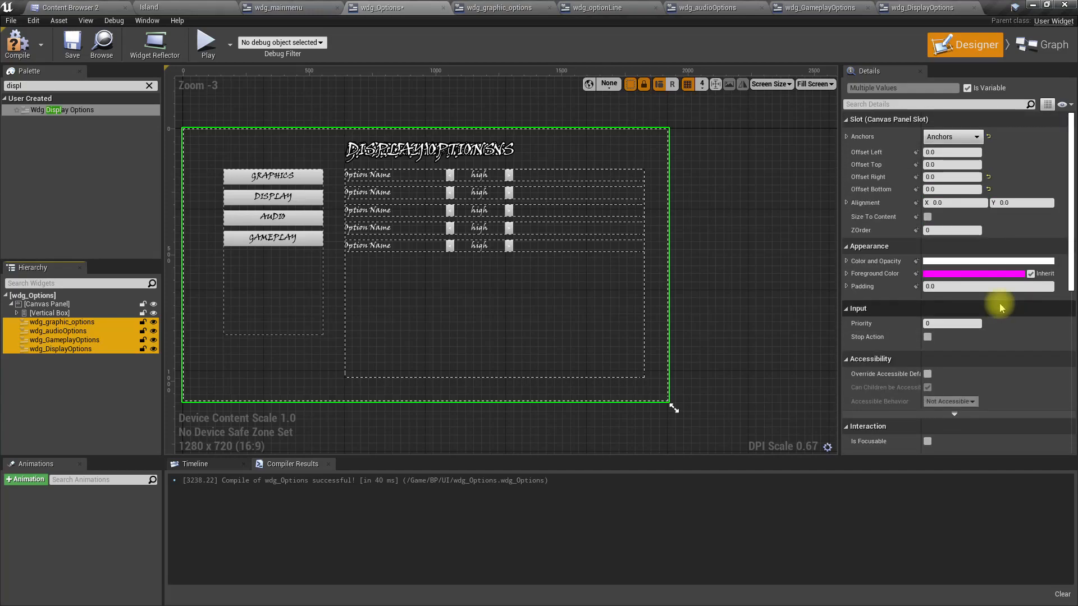
scroll(1000, 304, "down", 4)
scroll(999, 303, "down", 3)
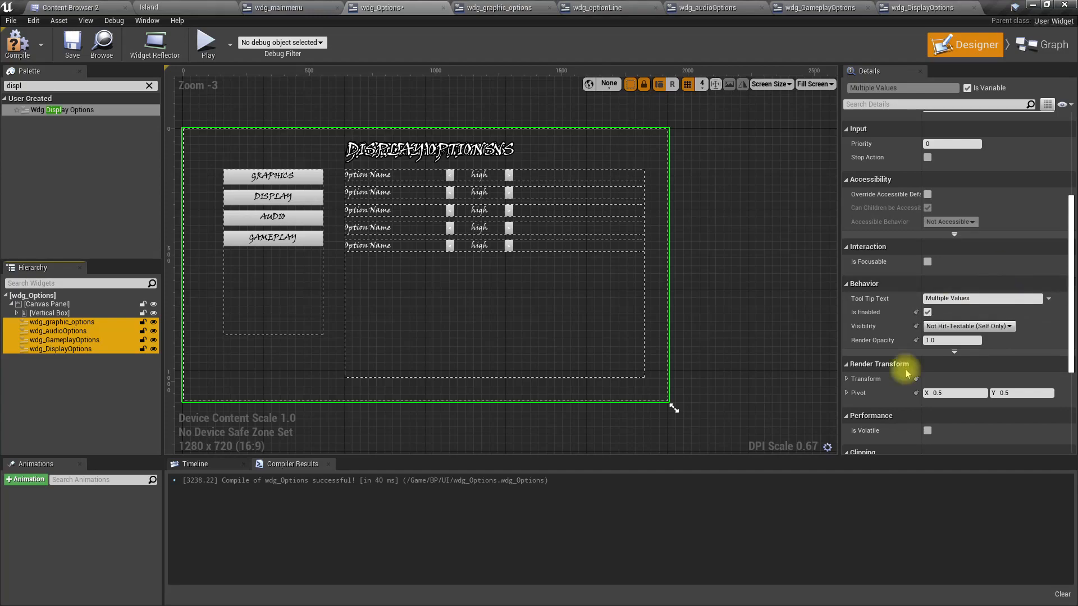
left_click(964, 329)
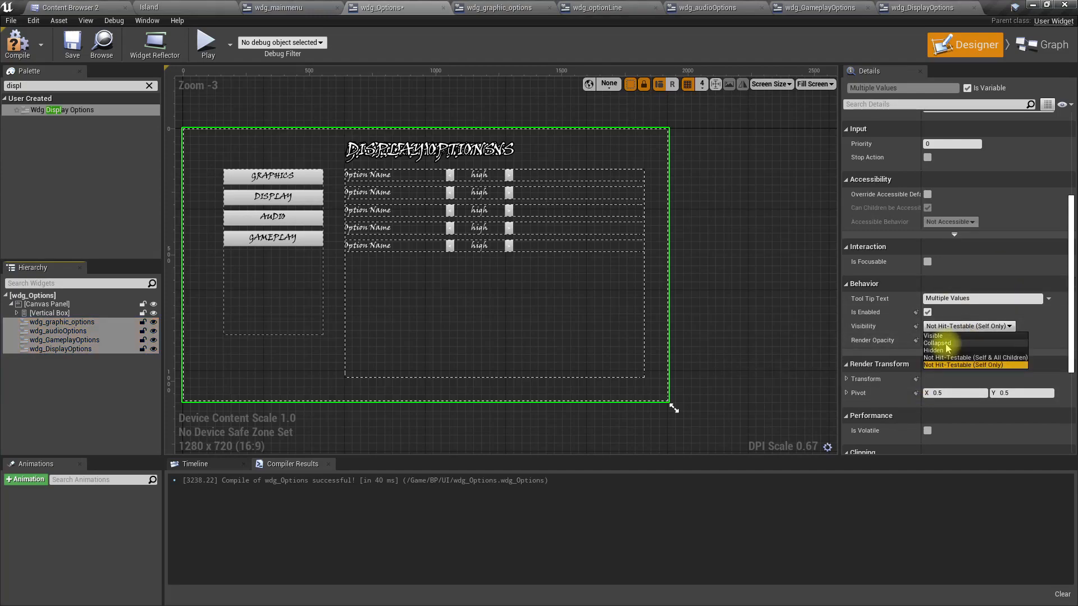
left_click(947, 343)
left_click(955, 326)
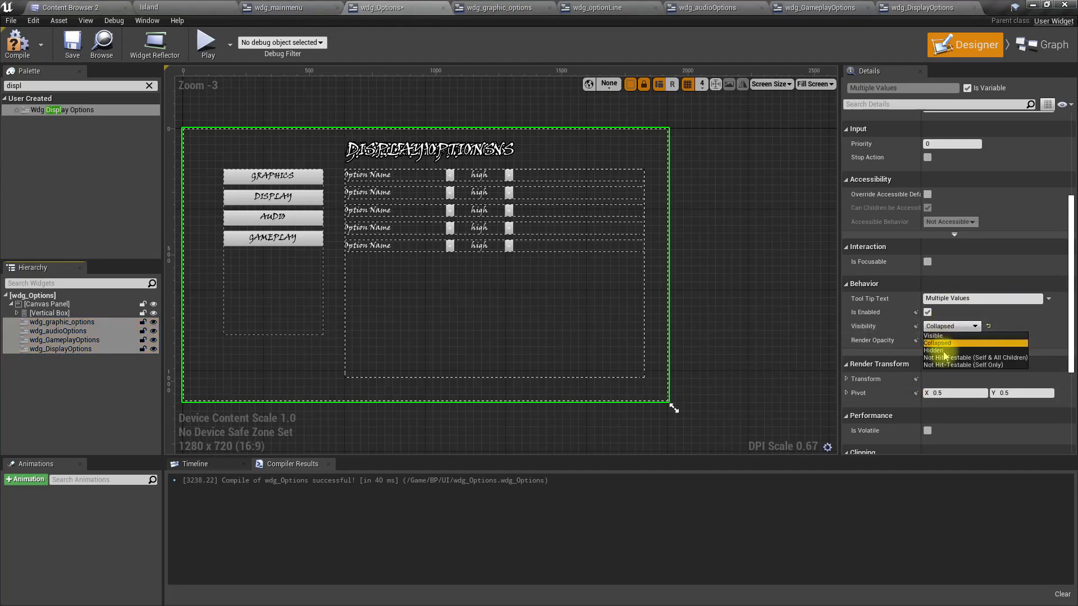
left_click(946, 355)
left_click(17, 45)
key("ctrl+s")
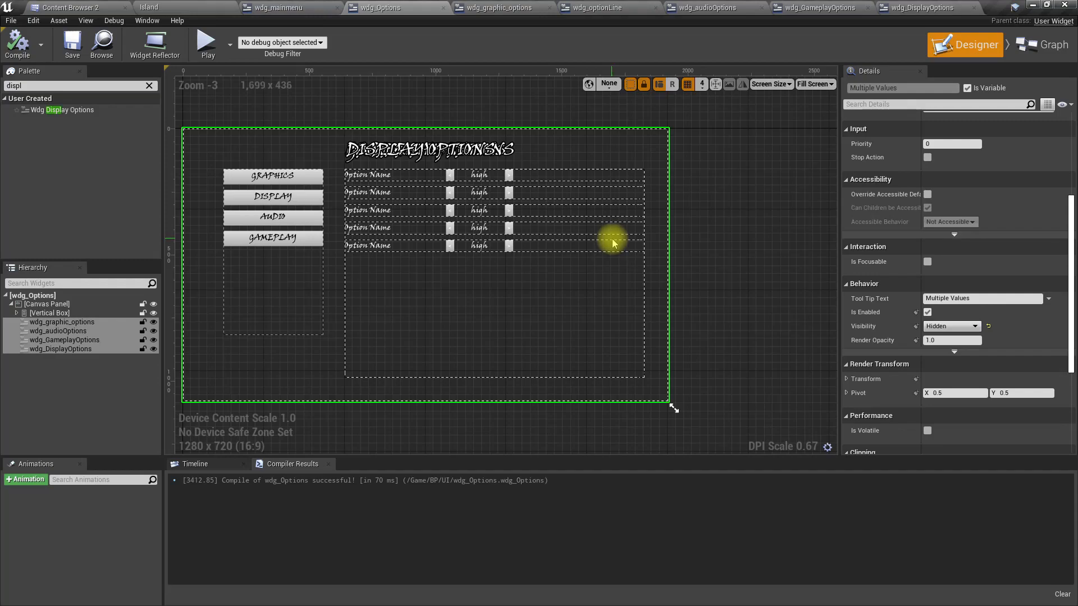
Step: Examine the category buttons in the wdg_Options hierarchy and the contents of its event graph
left_click(1054, 44)
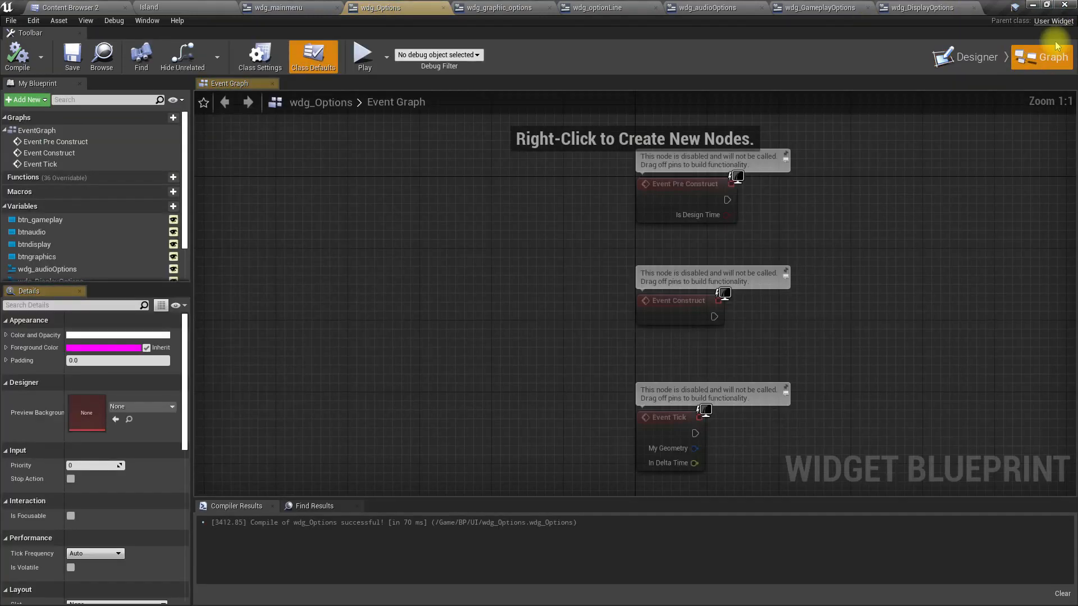
left_click(974, 55)
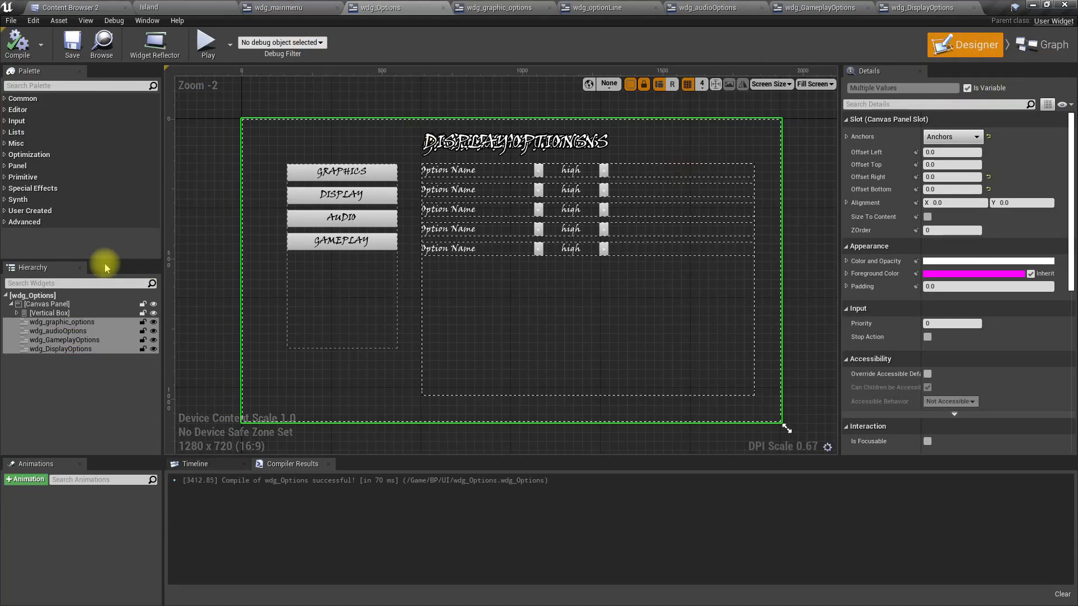
left_click(295, 173)
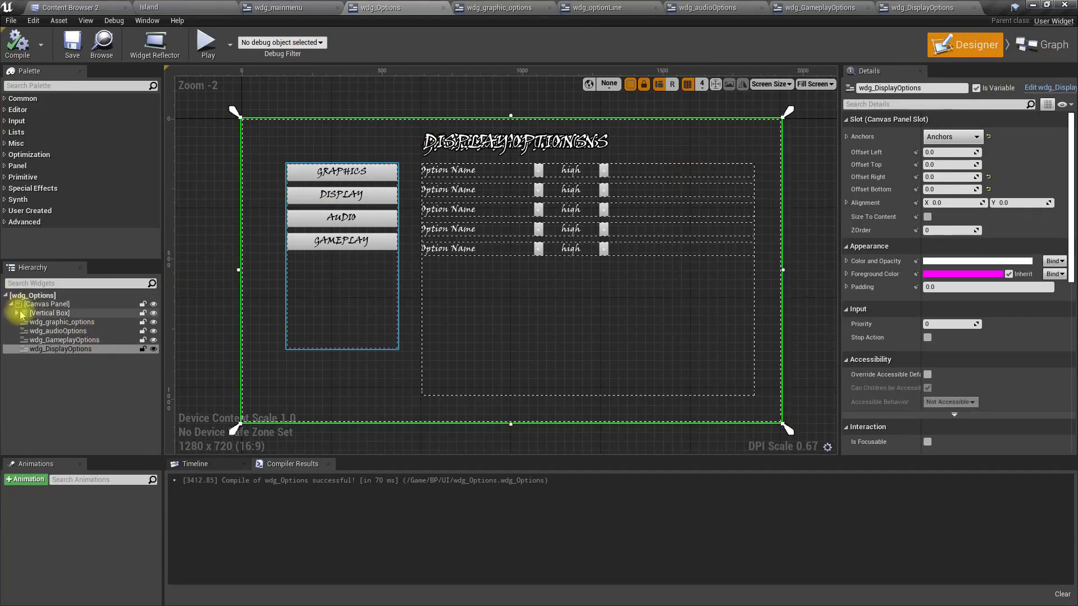
left_click(17, 313)
left_click(56, 322)
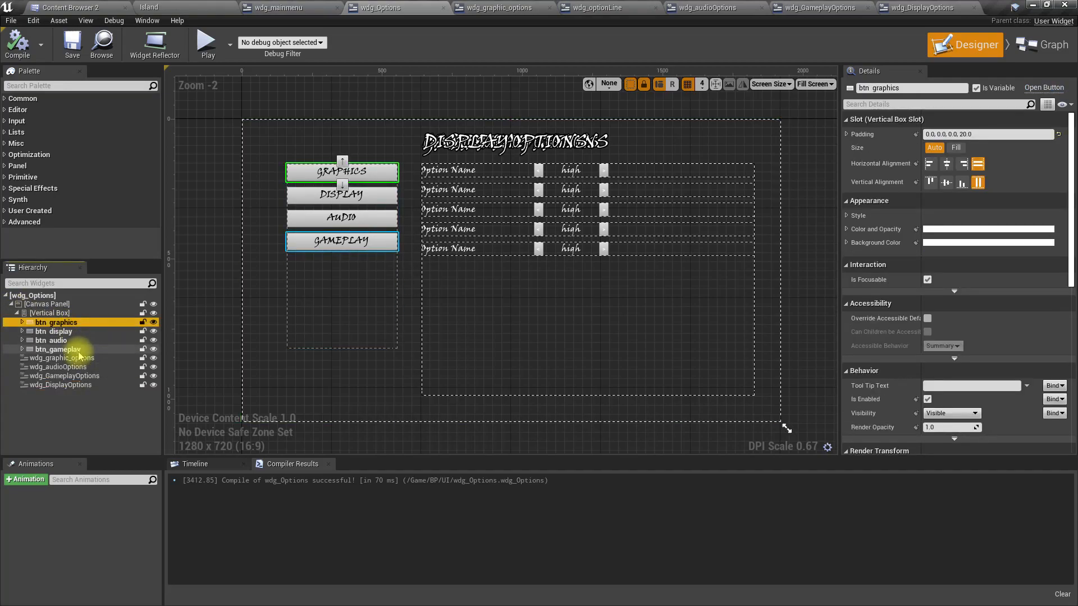
left_click(1042, 49)
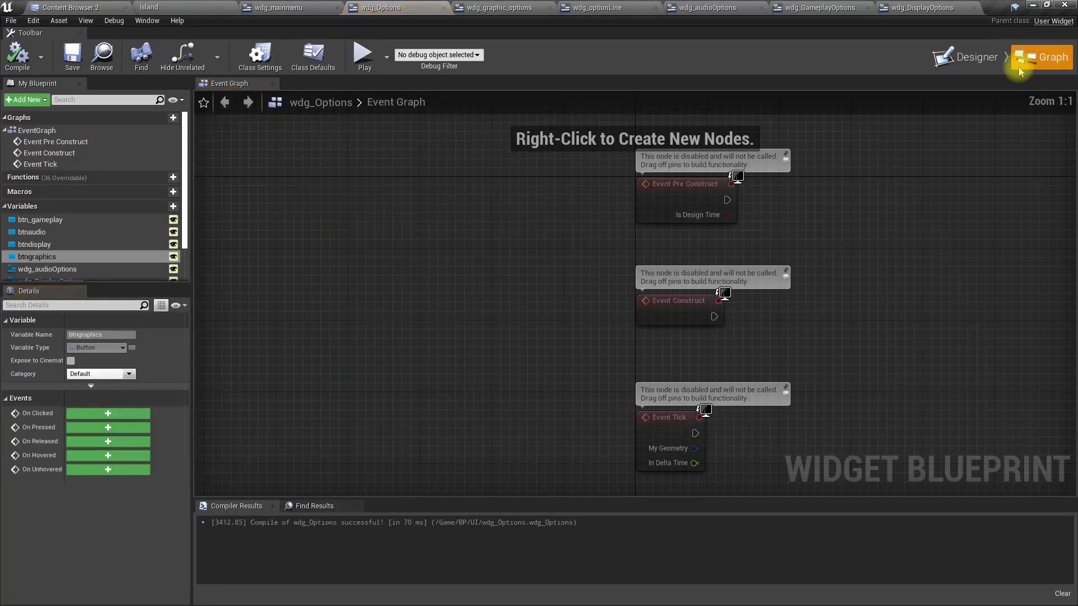
scroll(607, 305, "down", 3)
right_click_drag(585, 344, 509, 203)
scroll(528, 305, "up", 3)
right_click_drag(581, 354, 578, 344)
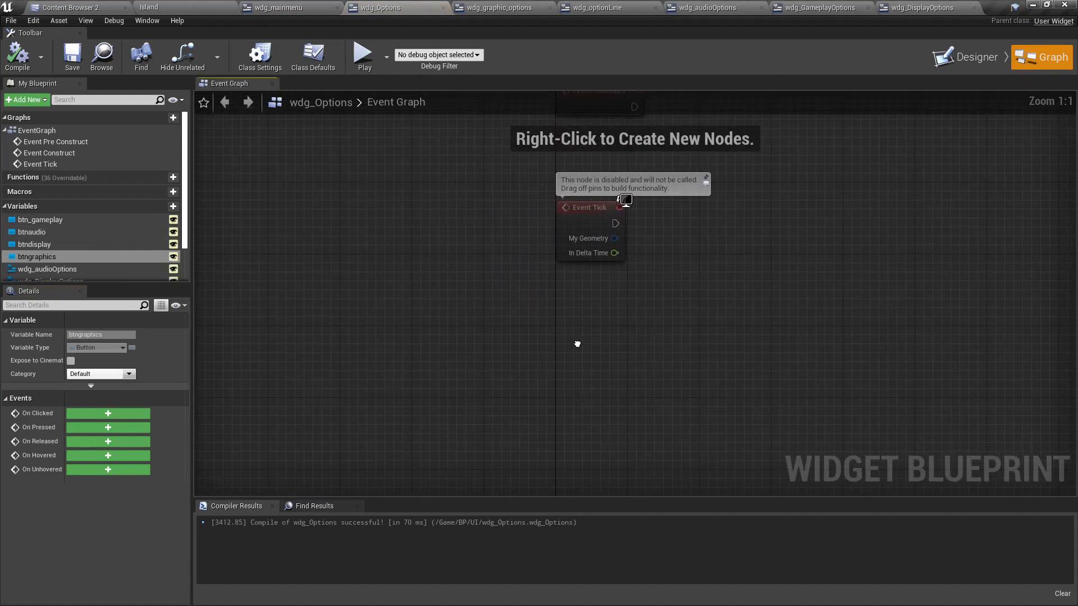
right_click(551, 321)
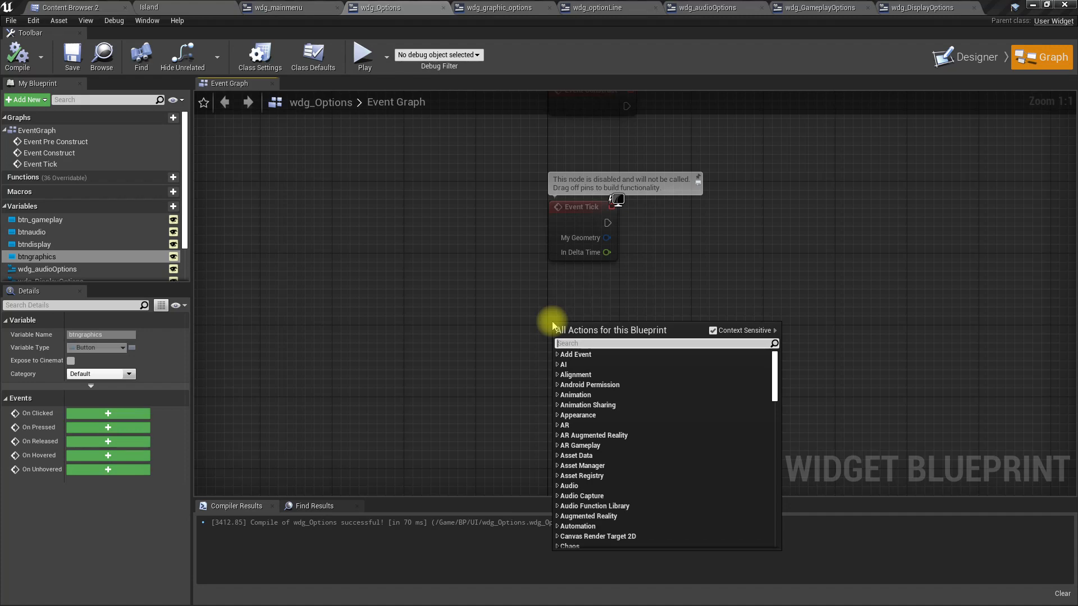
right_click_drag(571, 304, 526, 260)
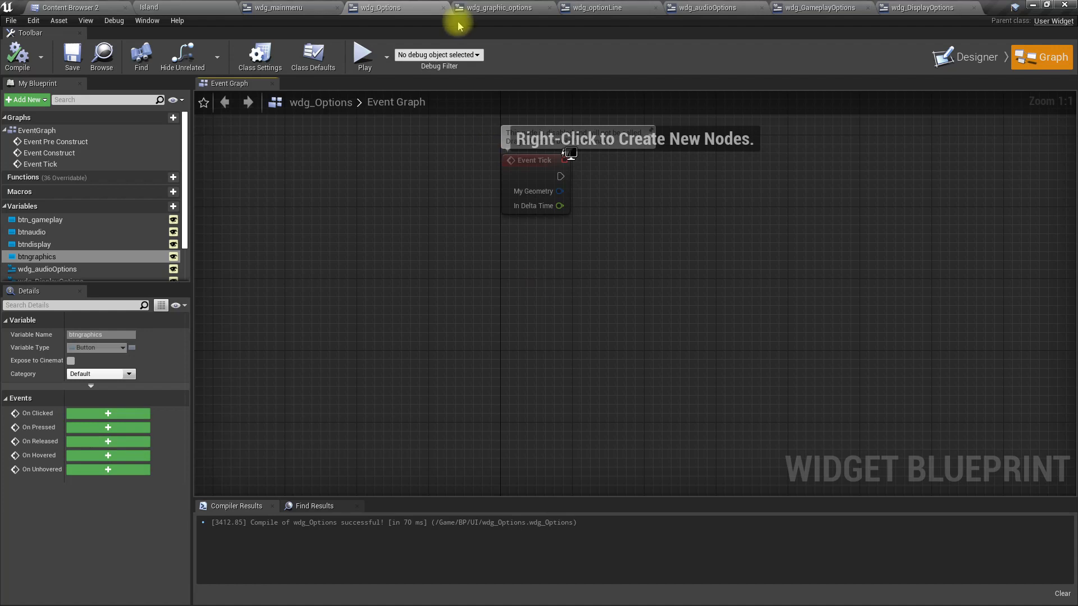
Step: Create an Enumeration asset named enum_options in the BP/UI folder of the Content Browser and open it
left_click(84, 6)
left_click(598, 151)
right_click(597, 150)
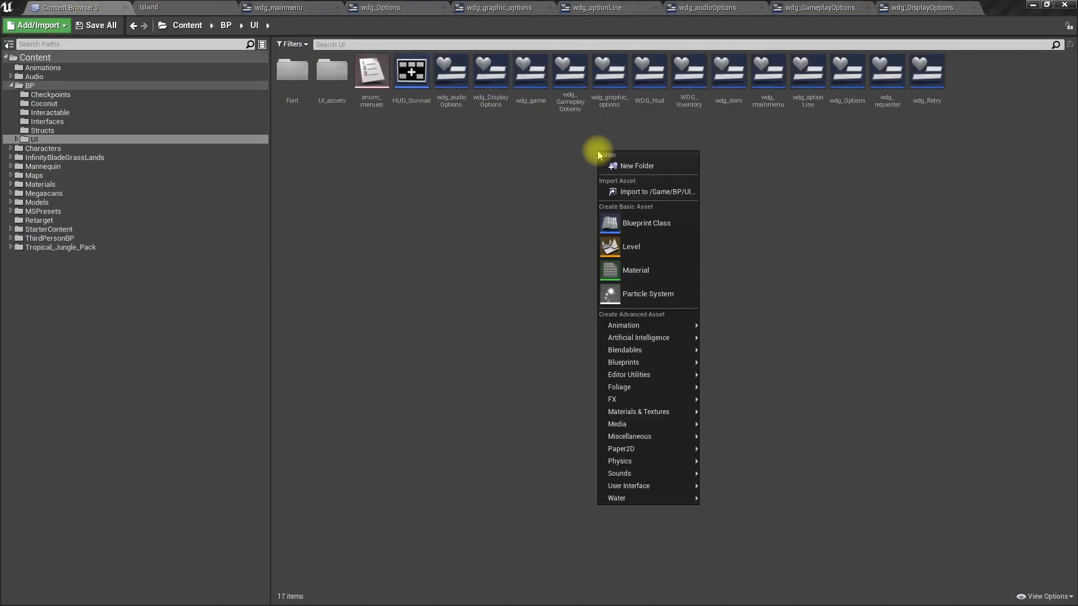
mouse_move(646, 362)
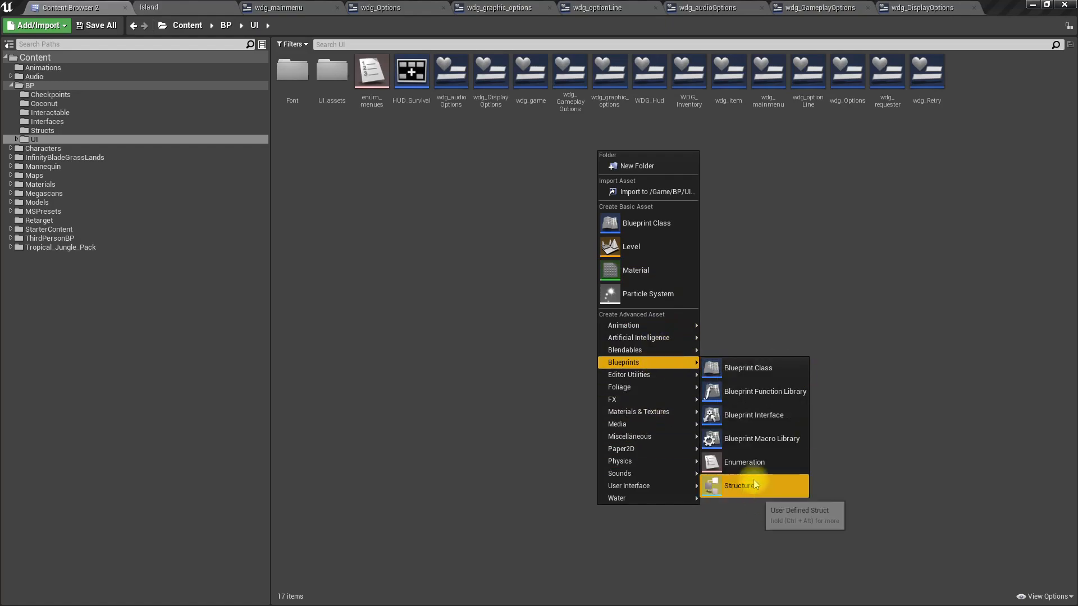
left_click(753, 462)
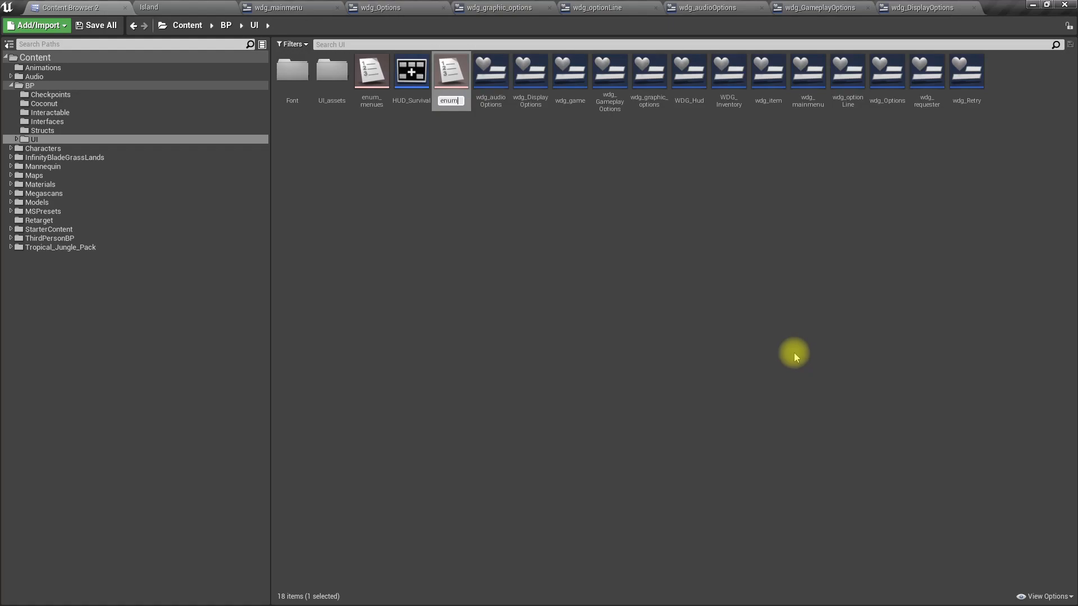
key("Return")
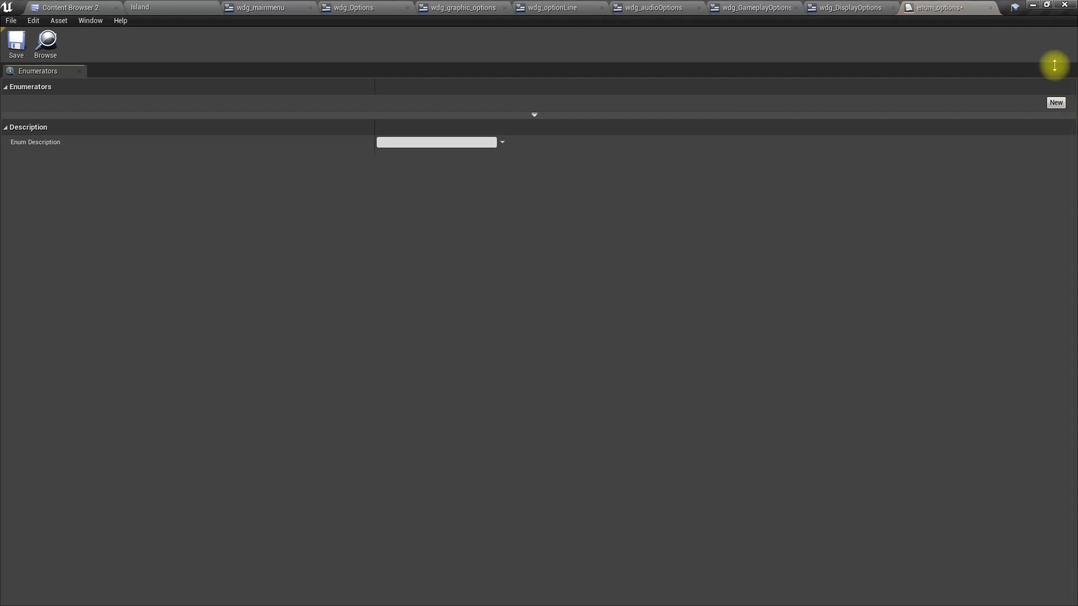
Step: Add two enumerators named graphics and display to the enum_options enumeration
left_click(1056, 103)
left_click(284, 117)
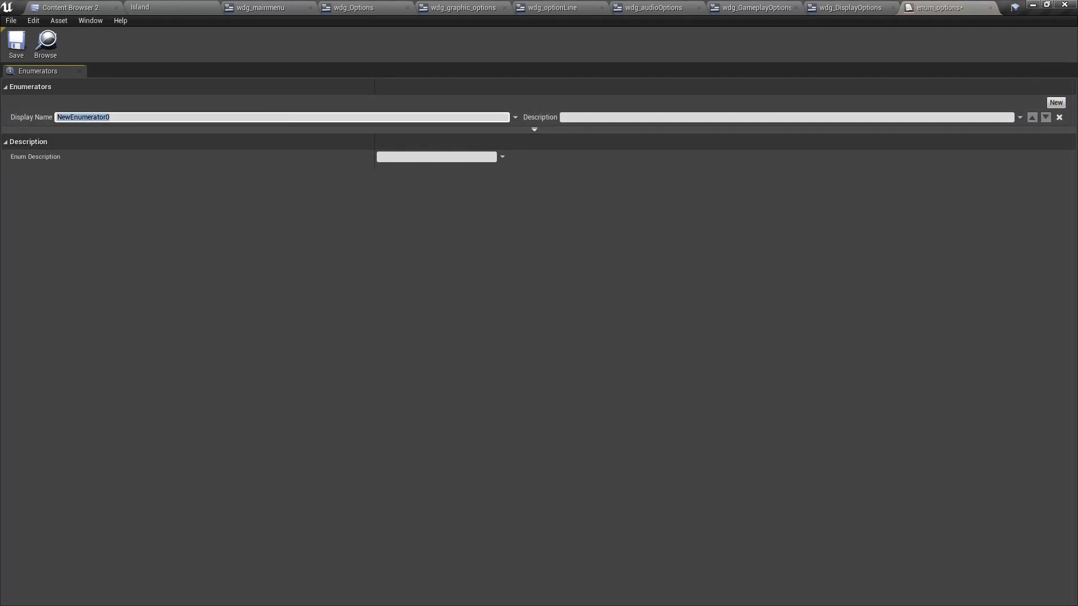
type("graphics")
key("Return")
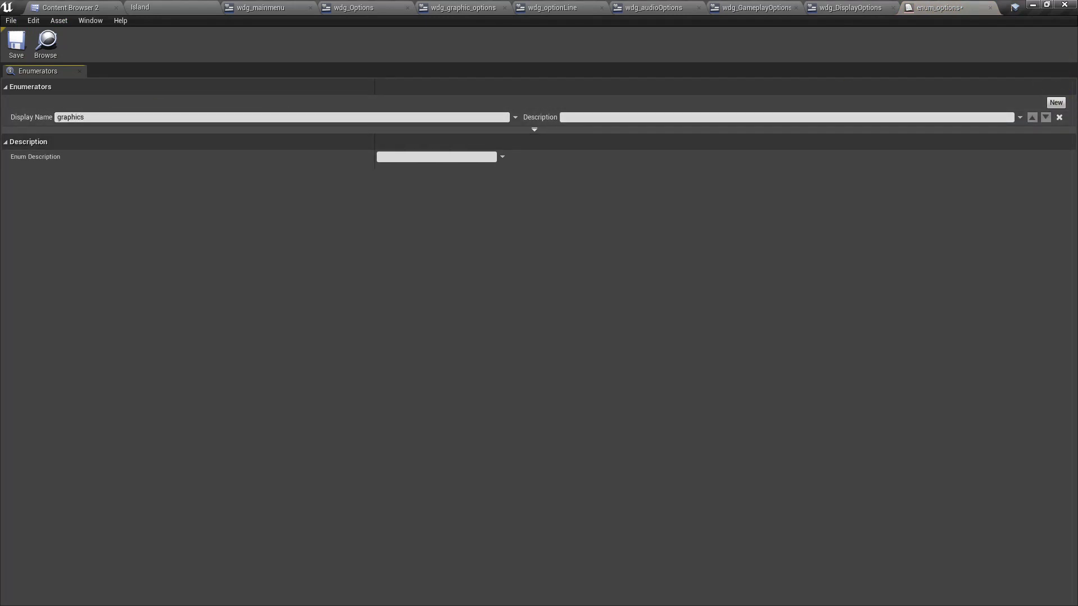
left_click(1055, 103)
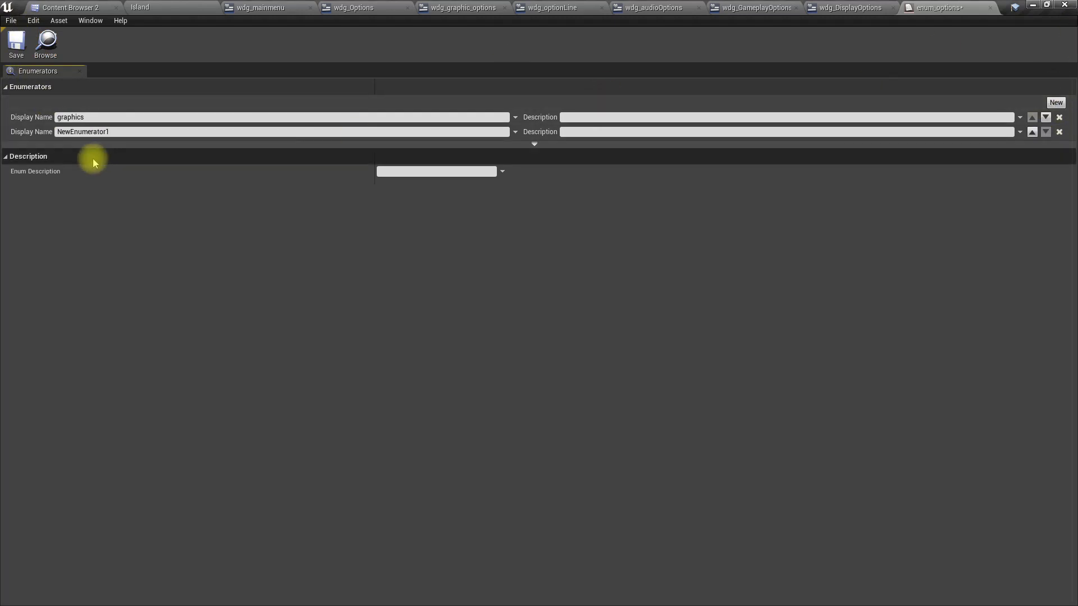
left_click(157, 132)
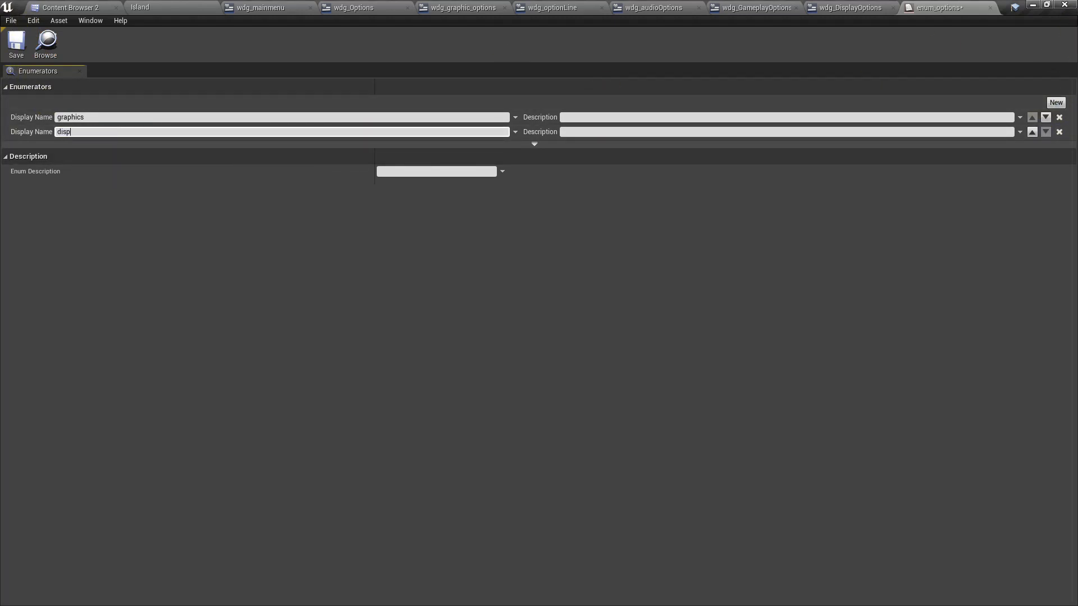
key("Return")
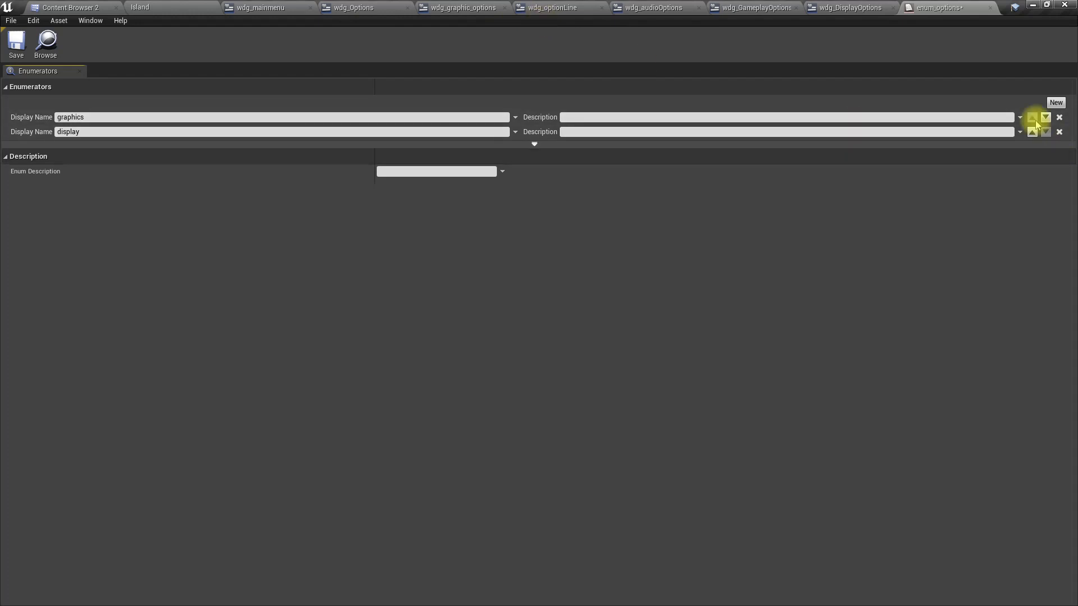
Step: Add two more enumerators named audio and gameplay to enum_options and close the enumeration
left_click(1056, 101)
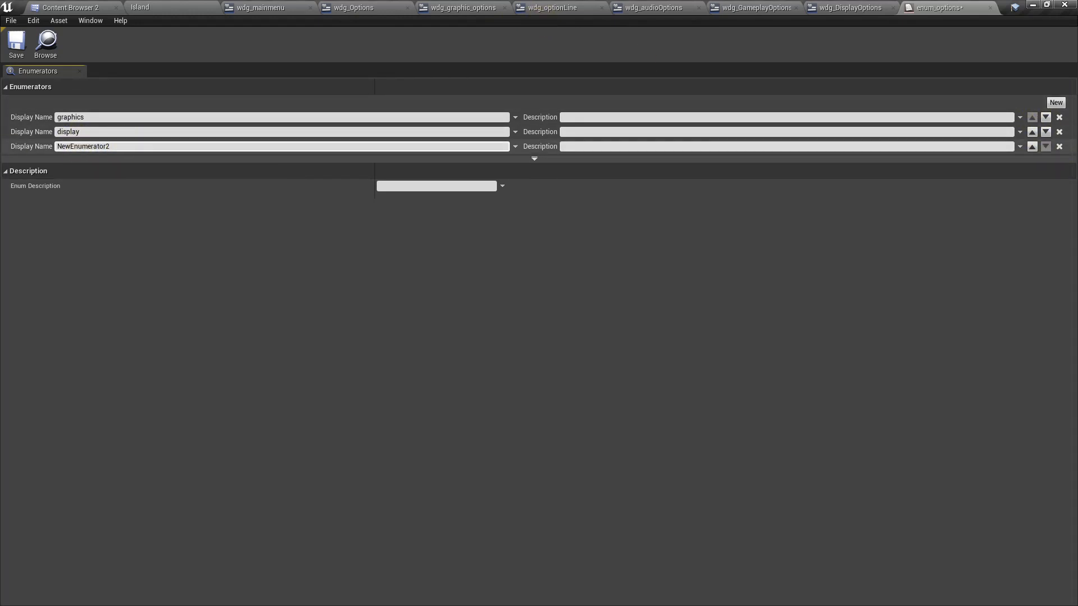
left_click(144, 149)
type("audio")
key("Return")
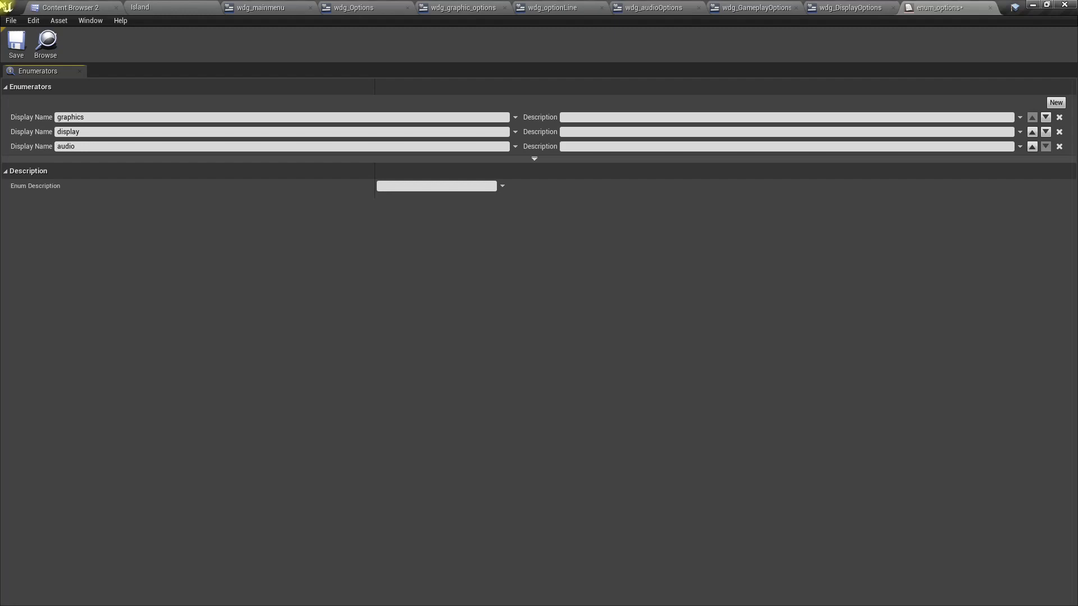
left_click(1057, 102)
left_click(256, 164)
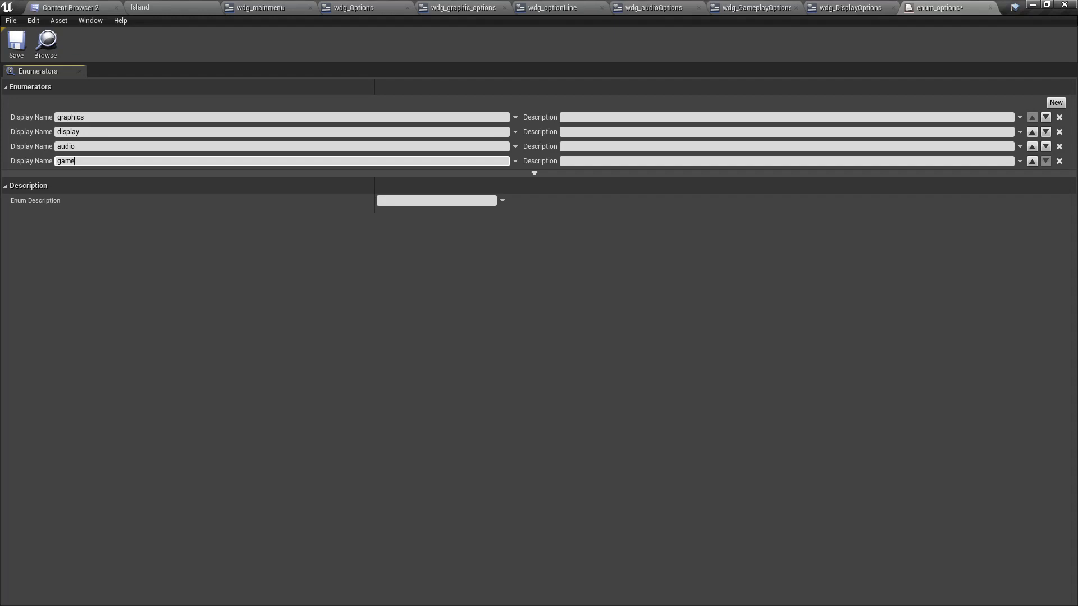
key("Return")
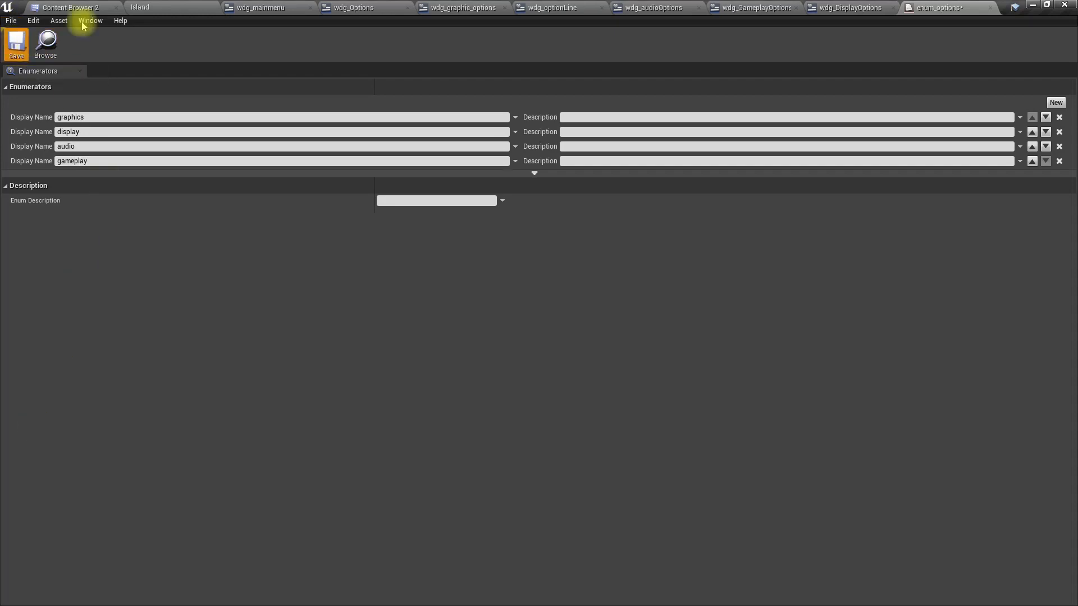
left_click(991, 8)
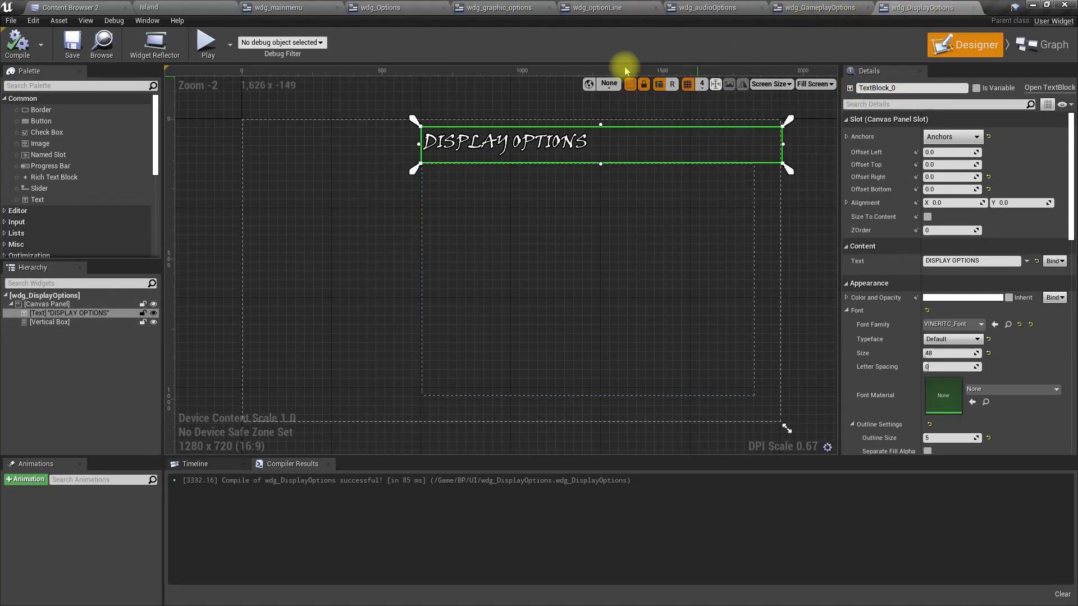
Step: Create a custom event named OpenPanel in the wdg_Options event graph, below Event Tick
left_click(398, 6)
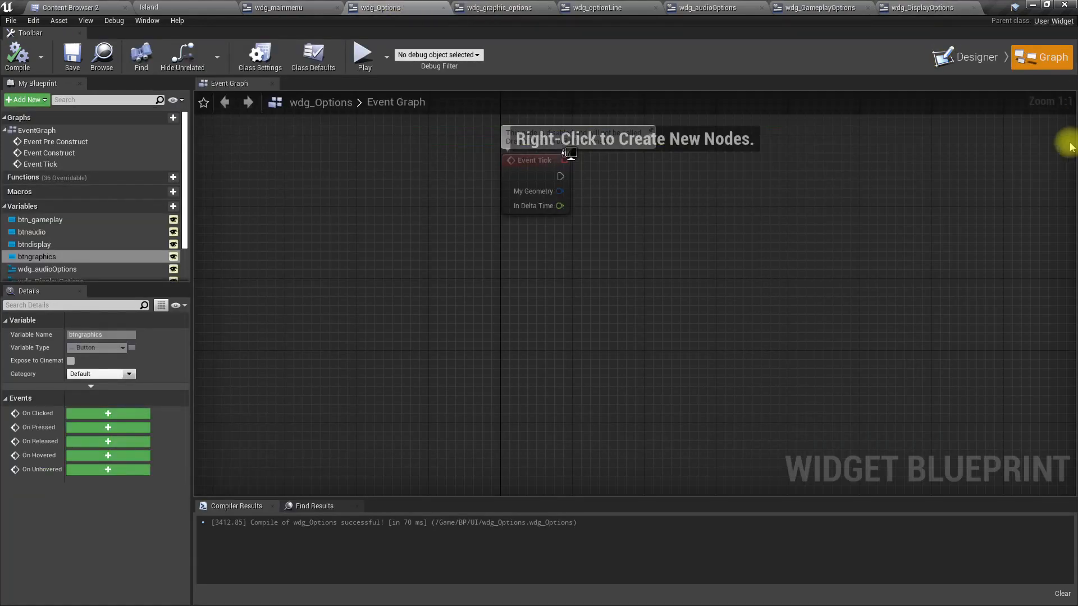
left_click(960, 60)
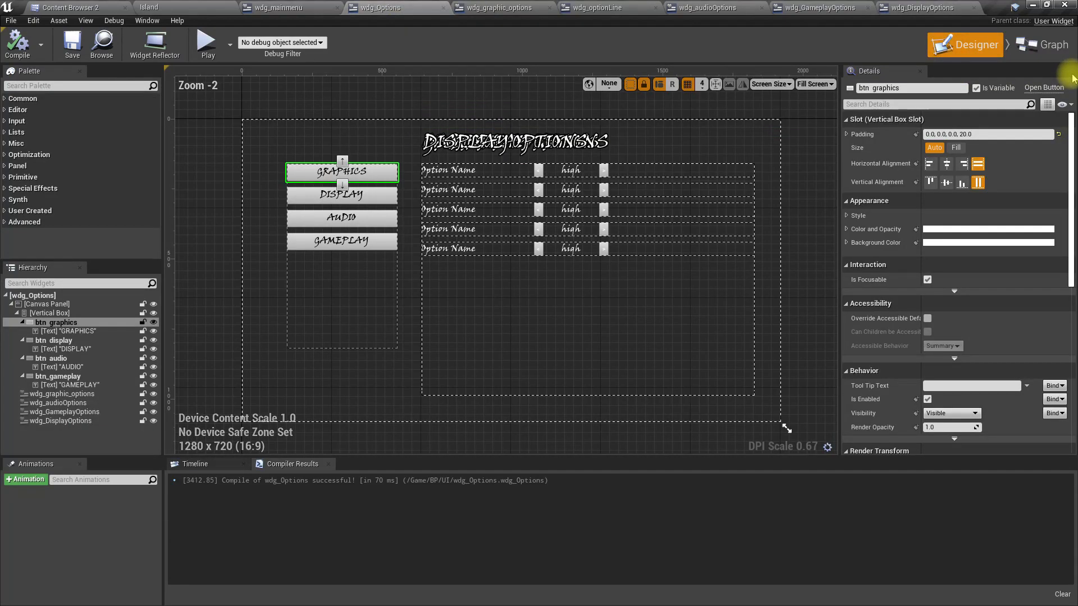
left_click(1047, 51)
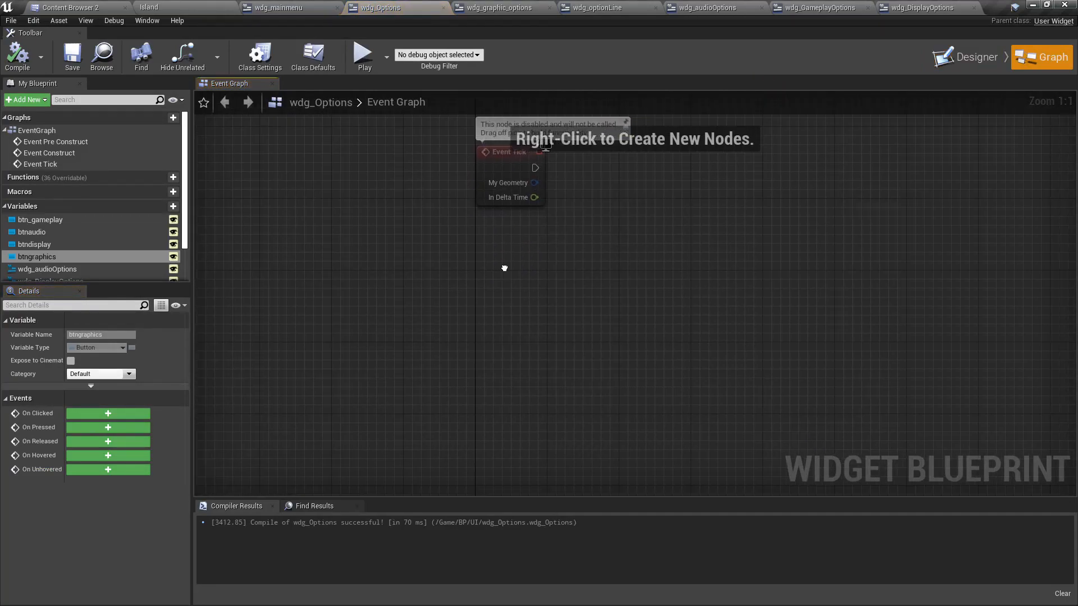
right_click_drag(488, 289, 459, 351)
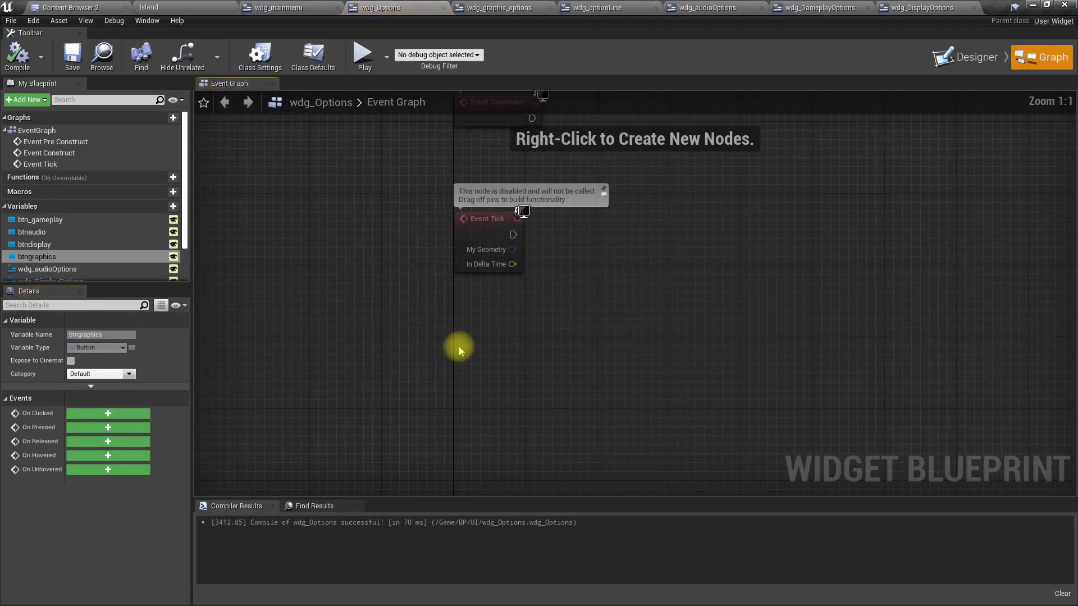
right_click(454, 345)
type("opr")
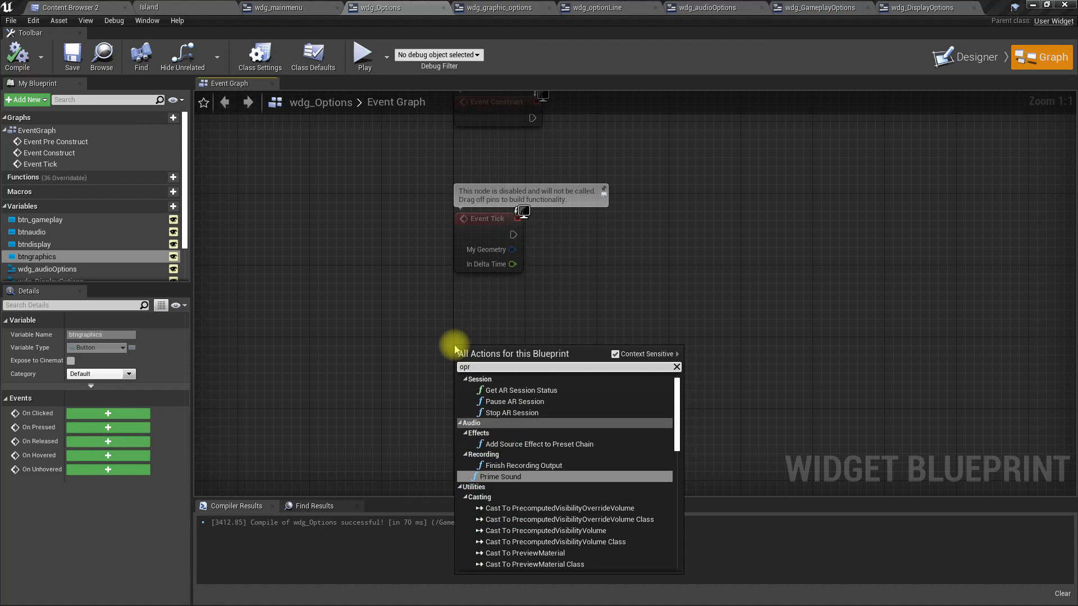
key("BackSpace")
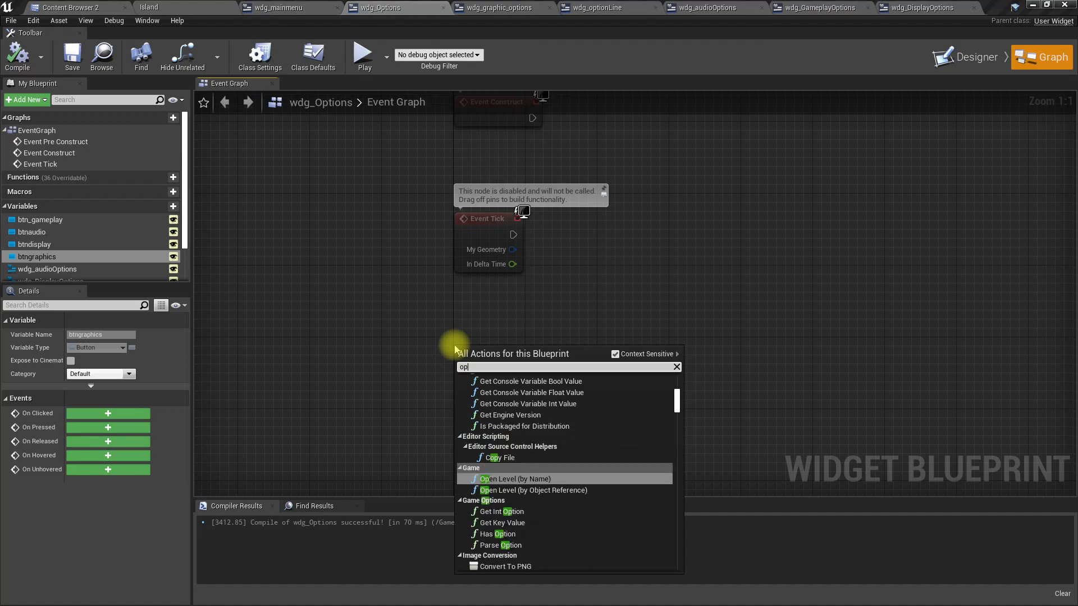
type("cust")
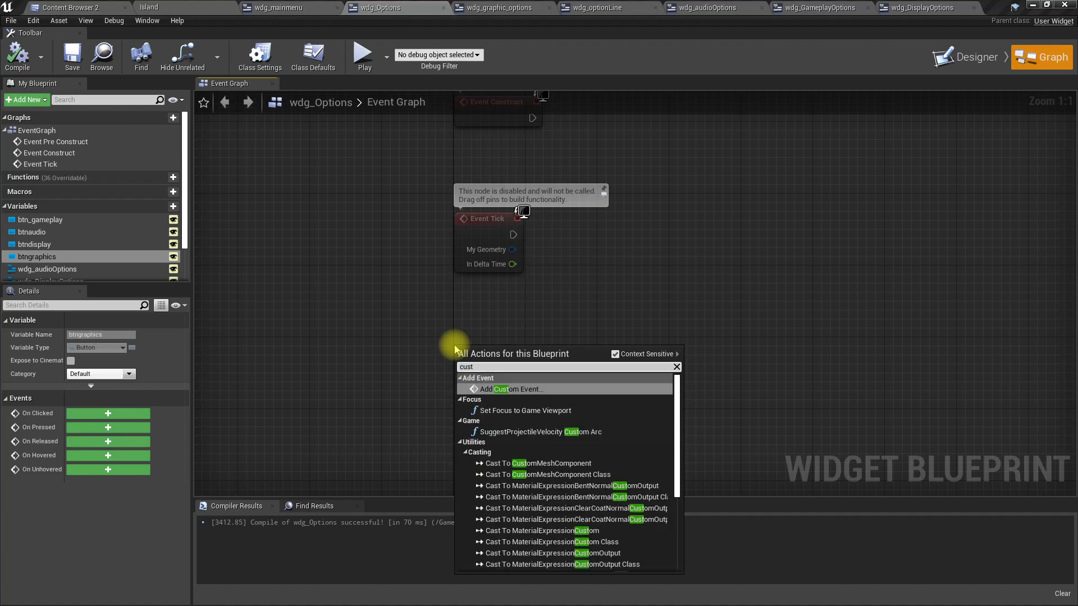
key("Return")
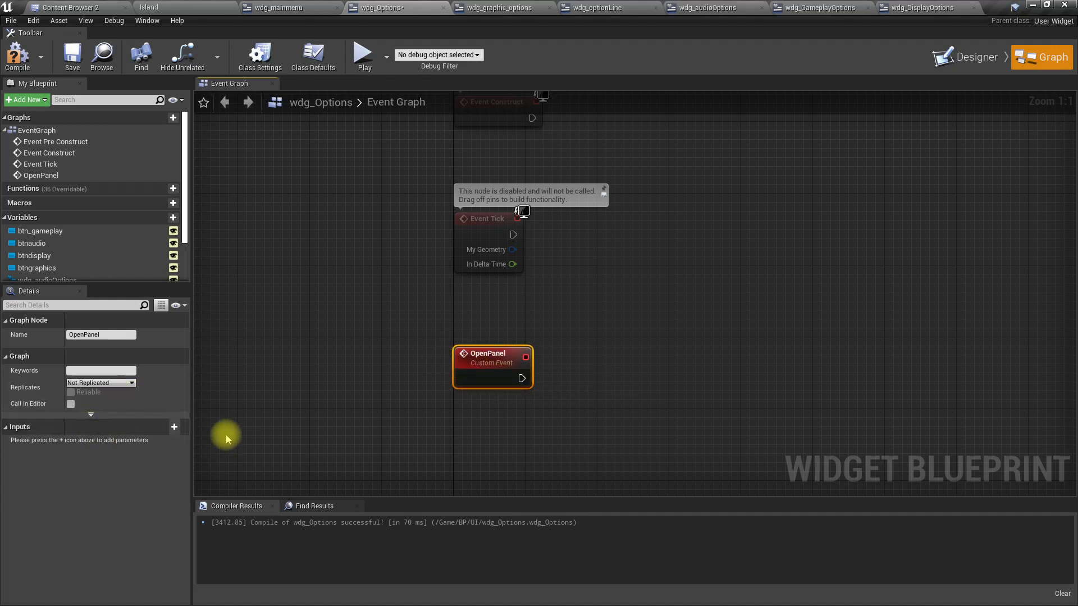
Step: Give the OpenPanel event an input of type enum_options named selected option category, and compile the widget
left_click(175, 435)
left_click(95, 442)
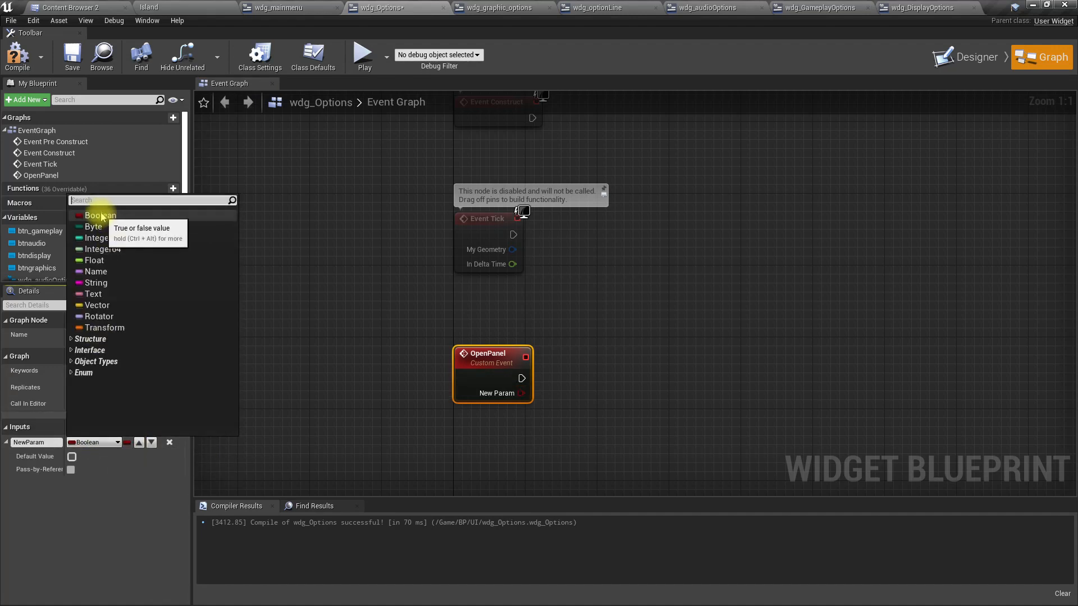
type("enum io")
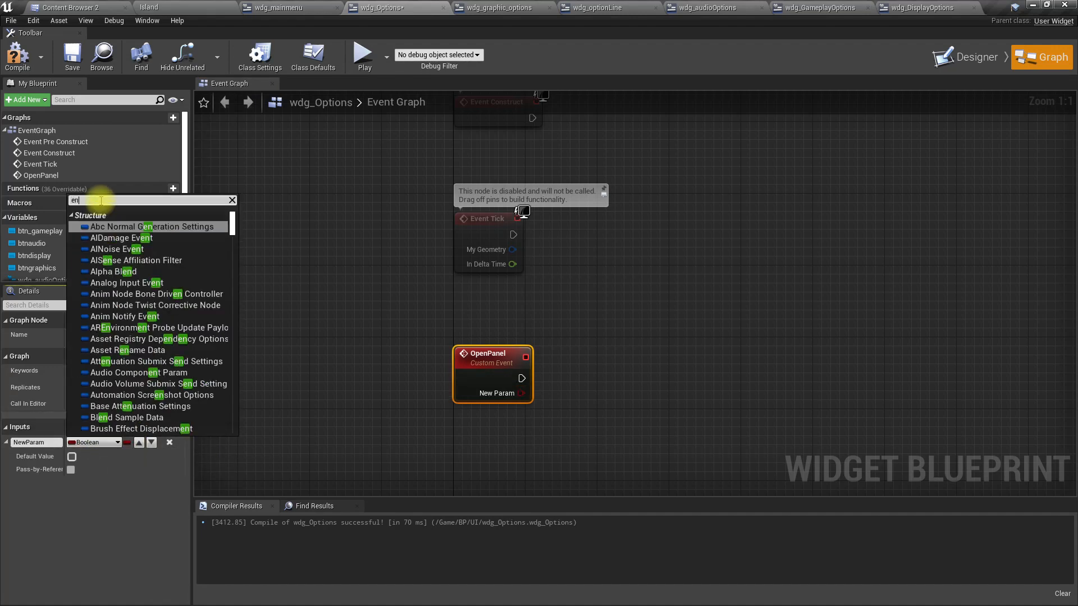
key("BackSpace")
key("BackSpace")
type("opt")
key("Return")
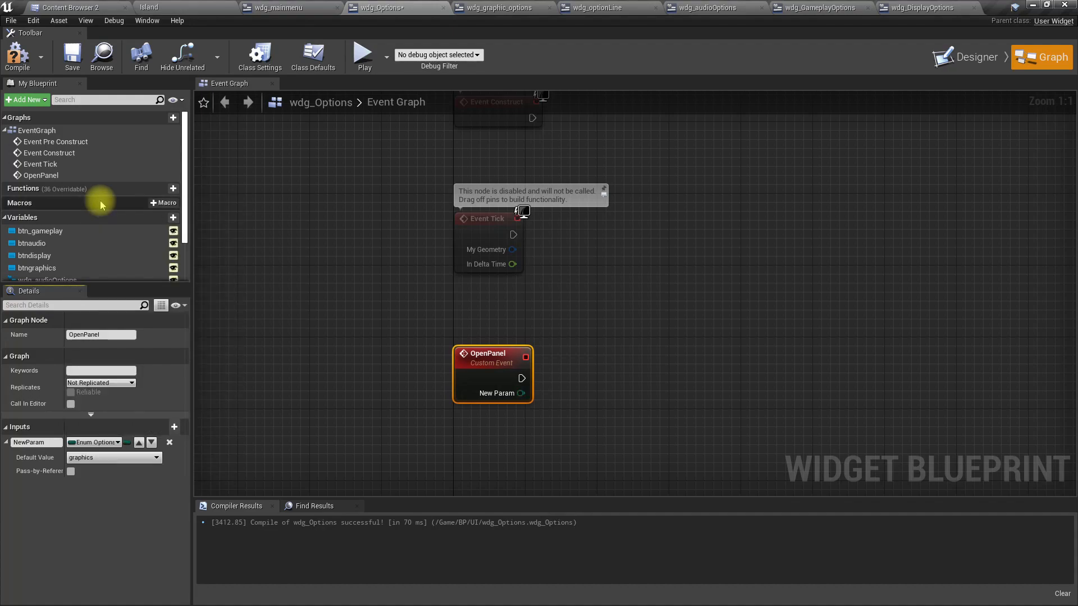
left_click(17, 56)
left_click(57, 443)
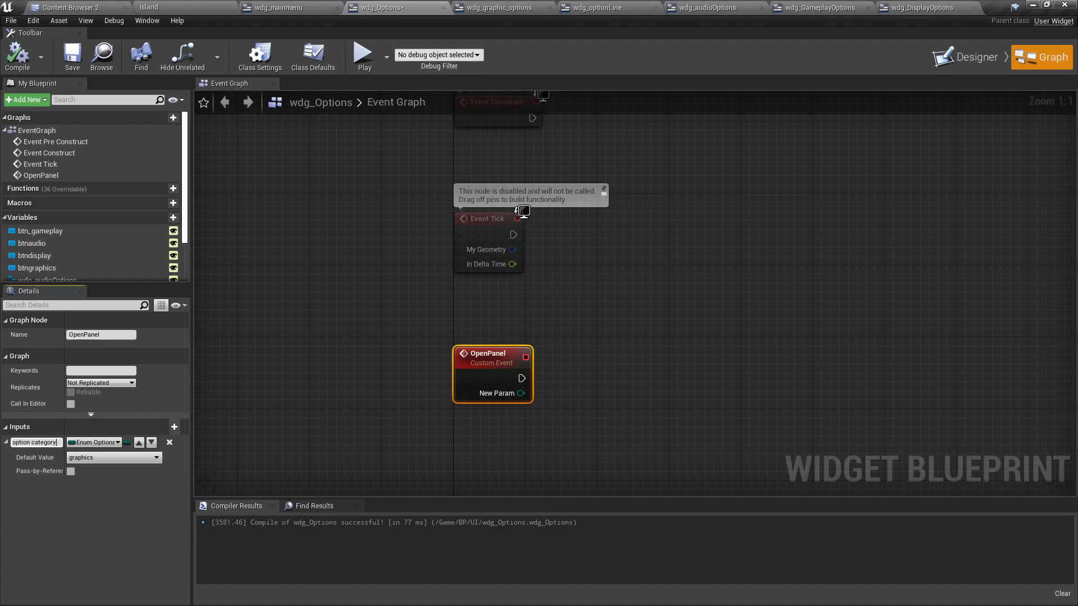
Step: Add a Switch on enum_options node driven by OpenPanel's Selected Option Category and place it well apart from the event
right_click_drag(608, 397, 498, 371)
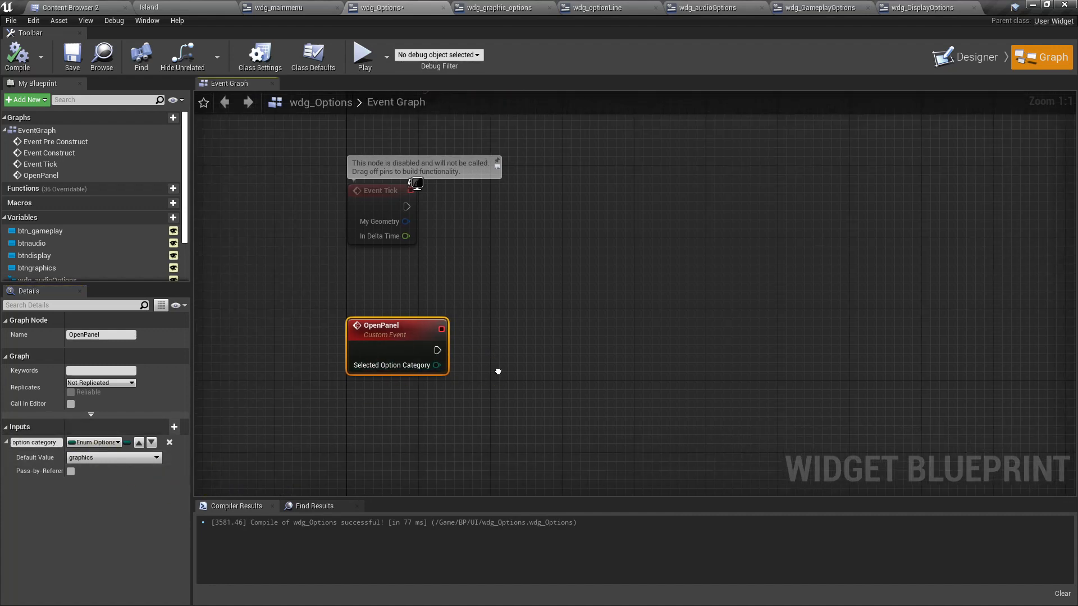
left_click_drag(437, 366, 507, 372)
type("swit")
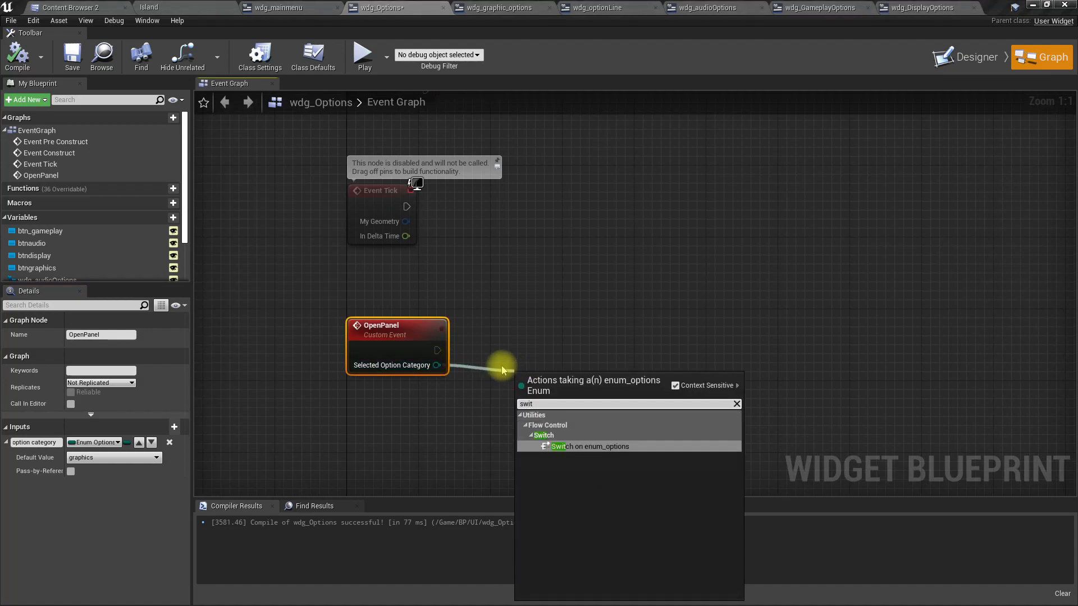
key("Return")
left_click_drag(572, 375, 578, 330)
right_click_drag(761, 362, 639, 344)
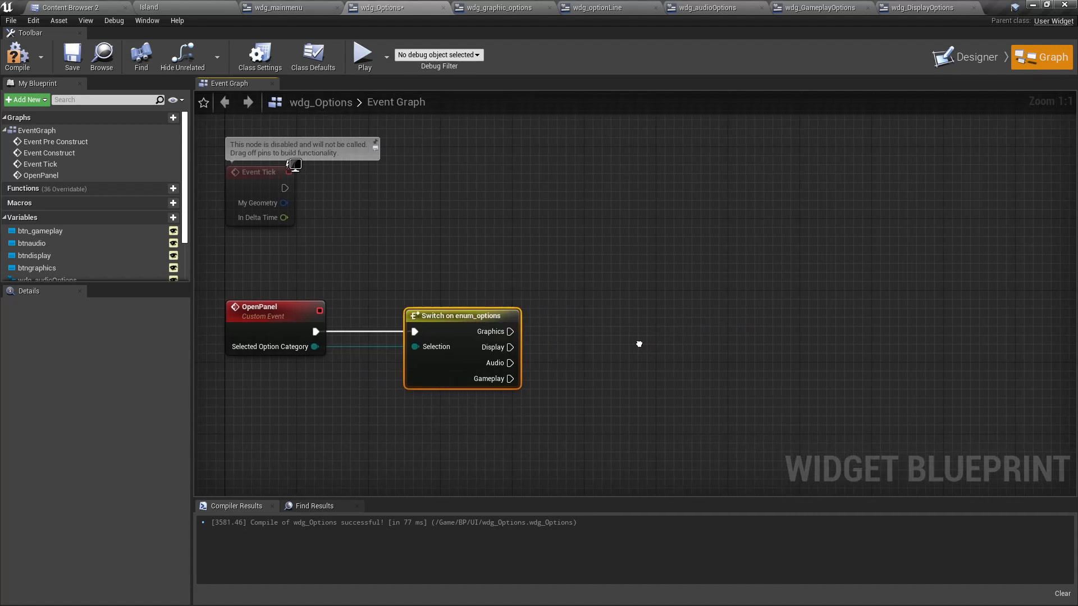
left_click_drag(499, 332, 687, 331)
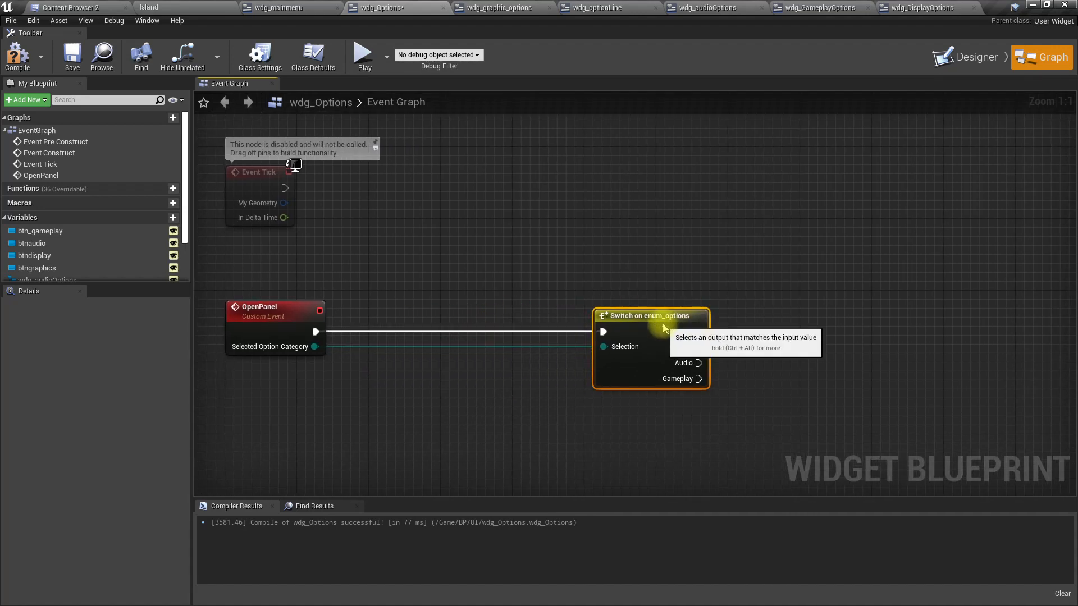
scroll(93, 263, "down", 2)
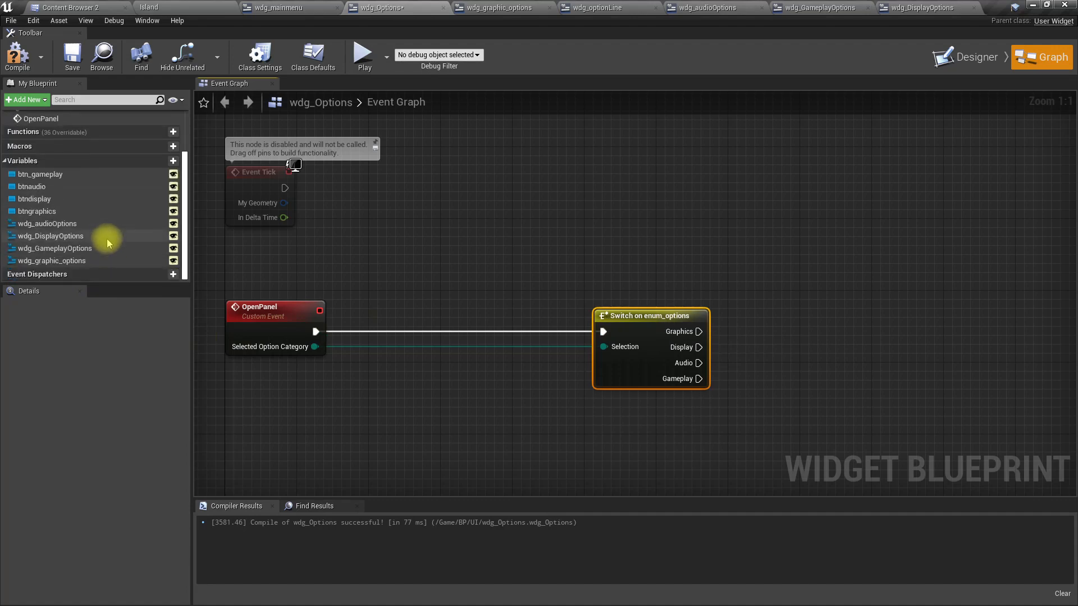
left_click(58, 225)
left_click_drag(45, 225, 356, 404)
left_click(393, 417)
left_click_drag(43, 237, 357, 407)
key("Delete")
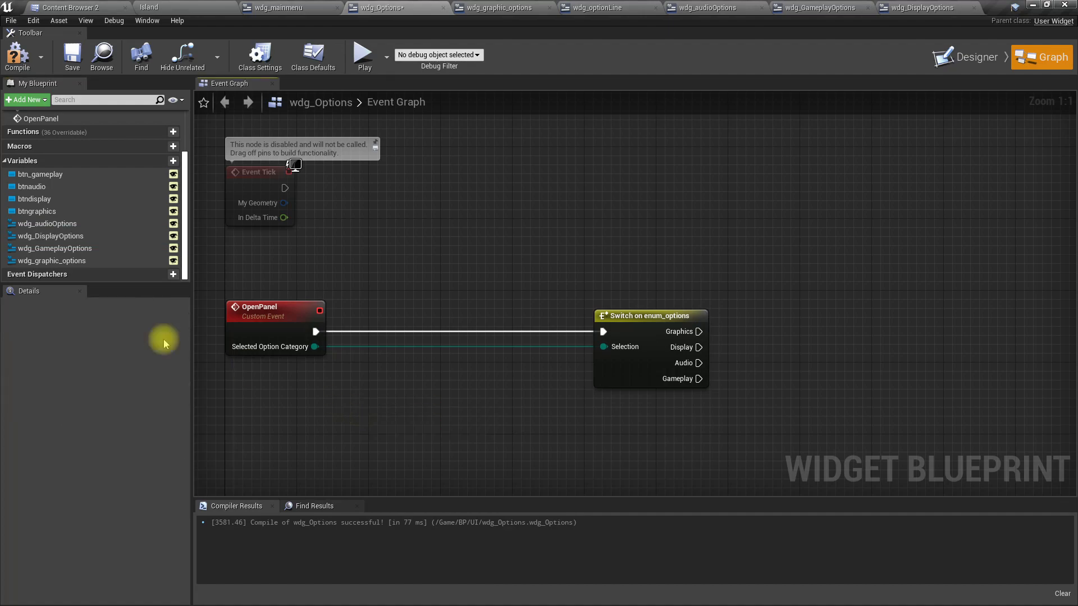
Step: Place getters for wdg_graphic_options, wdg_DisplayOptions, wdg_audioOptions and wdg_GameplayOptions in a column between the OpenPanel event and the switch
left_click_drag(50, 261, 375, 381)
left_click(409, 386)
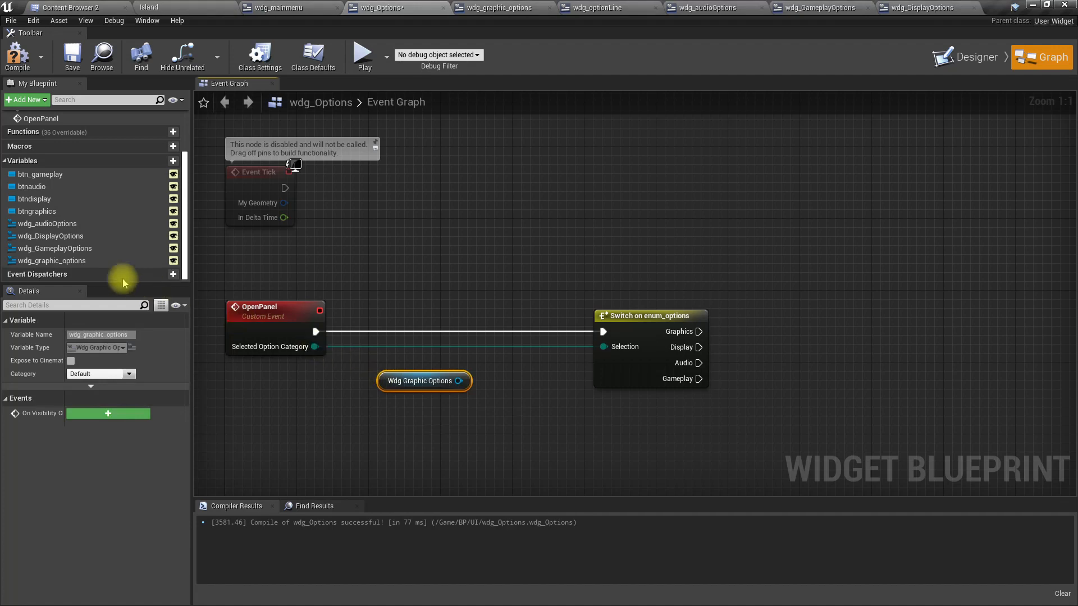
left_click_drag(56, 236, 386, 413)
left_click(416, 424)
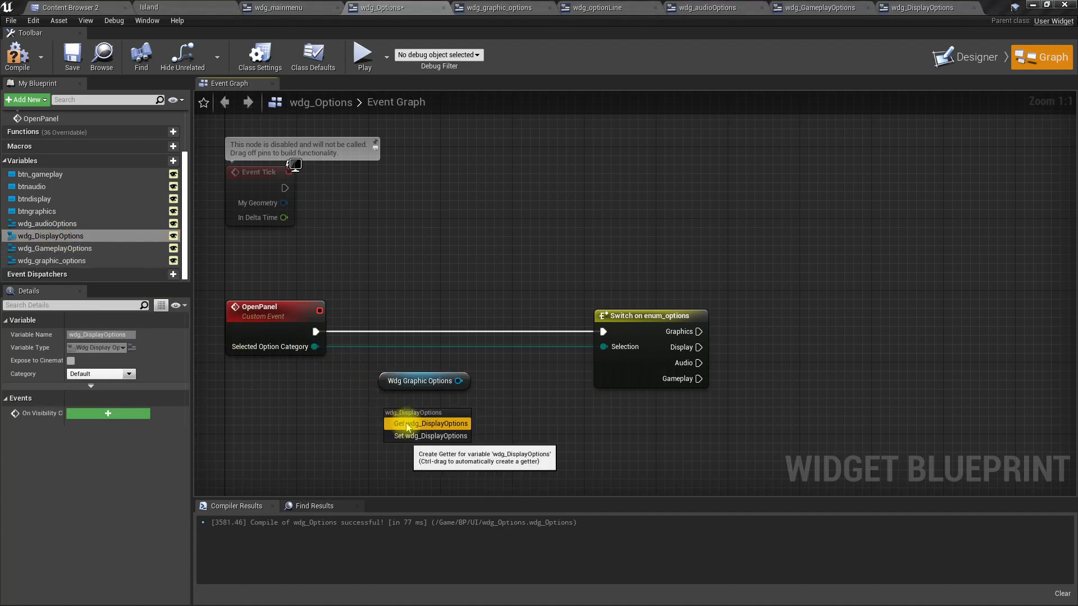
left_click(48, 250)
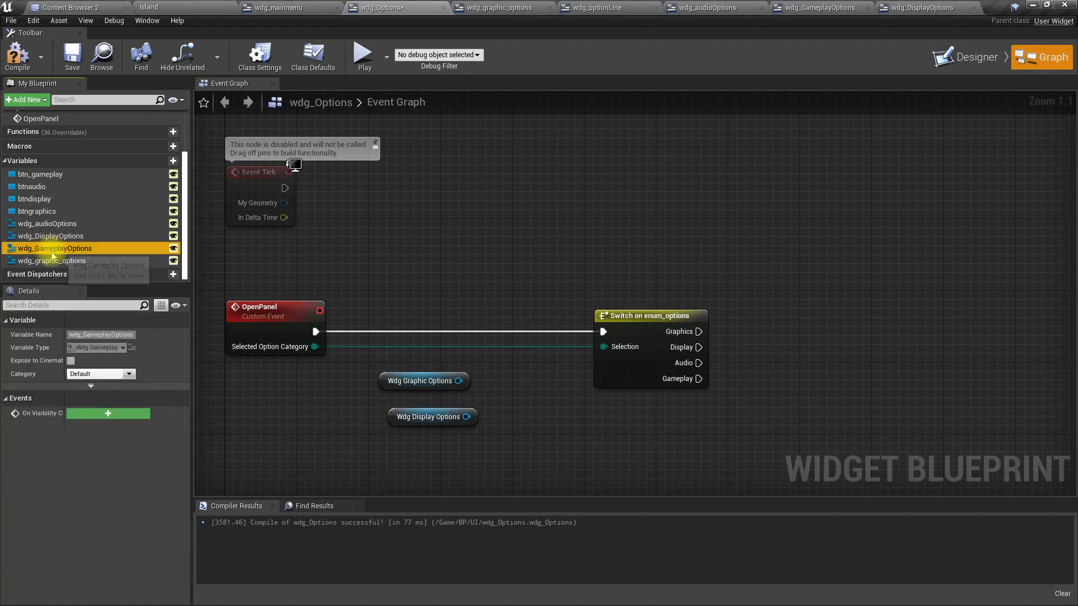
left_click(44, 261)
left_click_drag(51, 226, 389, 445)
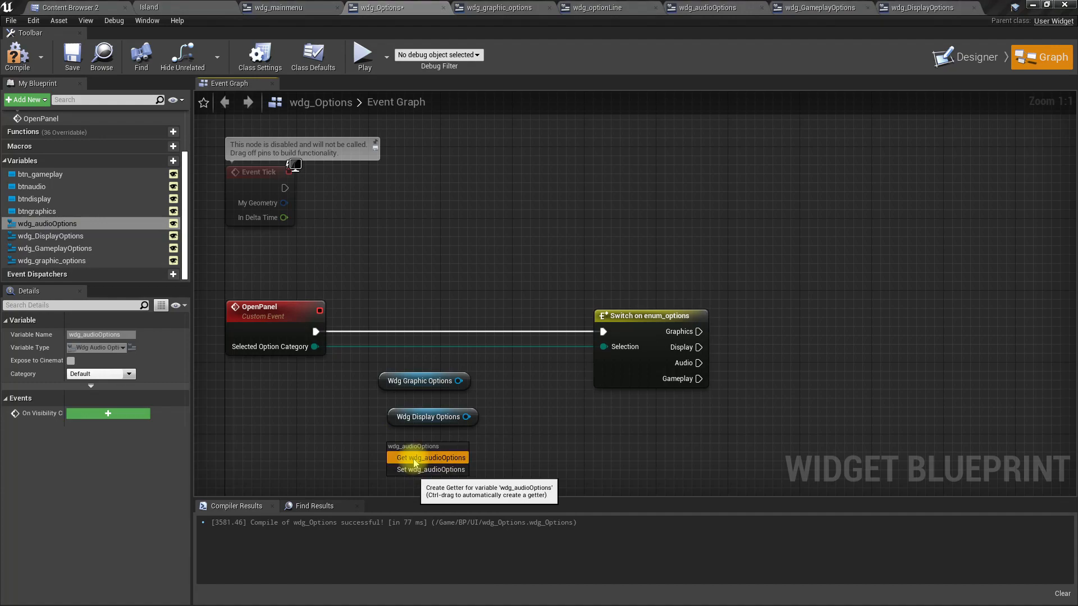
left_click(430, 458)
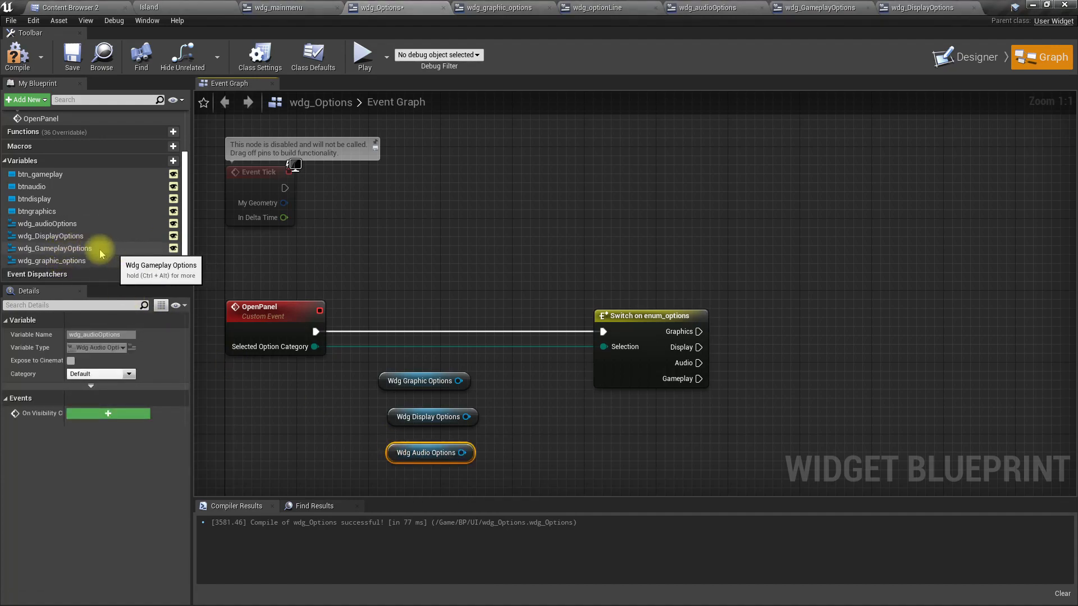
left_click_drag(70, 248, 386, 473)
left_click(488, 479)
Step: Left-align the Graphic, Display, Audio and Gameplay Options getters beneath the OpenPanel execution line
right_click_drag(400, 426, 395, 339)
left_click_drag(354, 285, 461, 418)
right_click(402, 301)
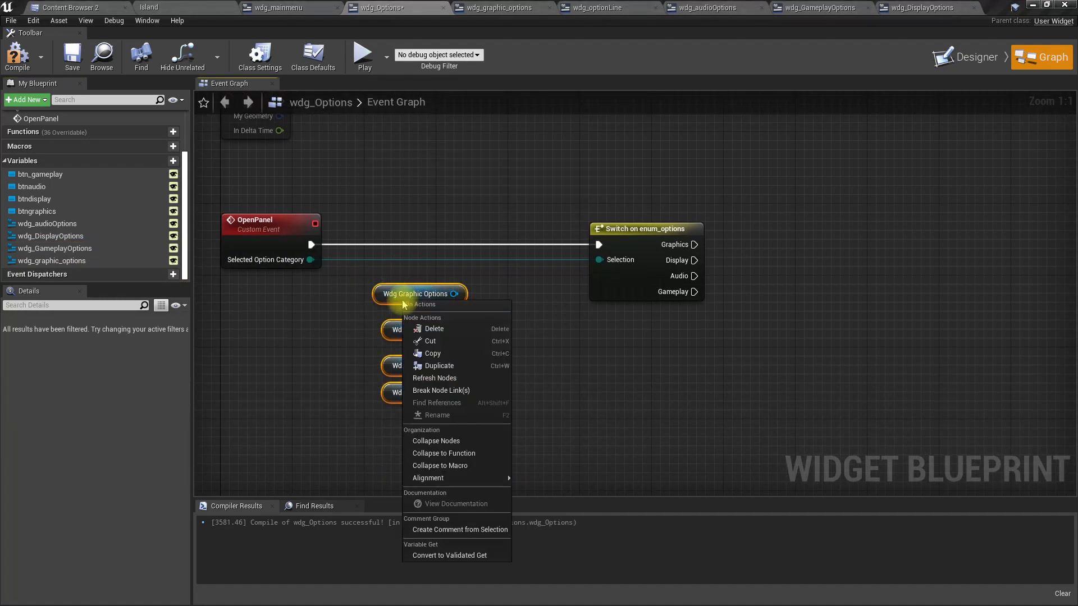
mouse_move(462, 478)
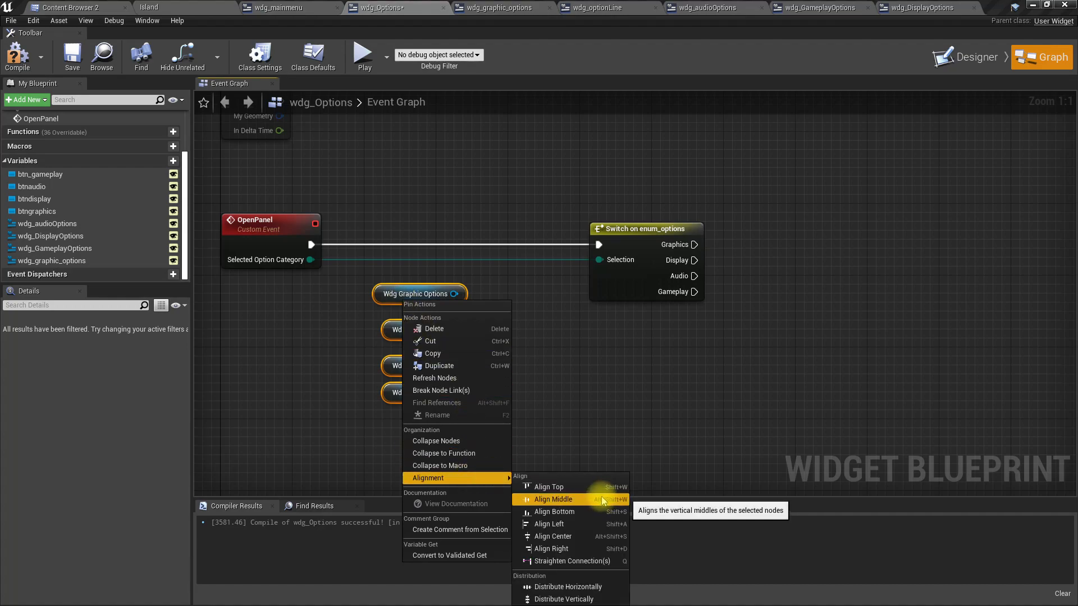
left_click(565, 524)
left_click(500, 357)
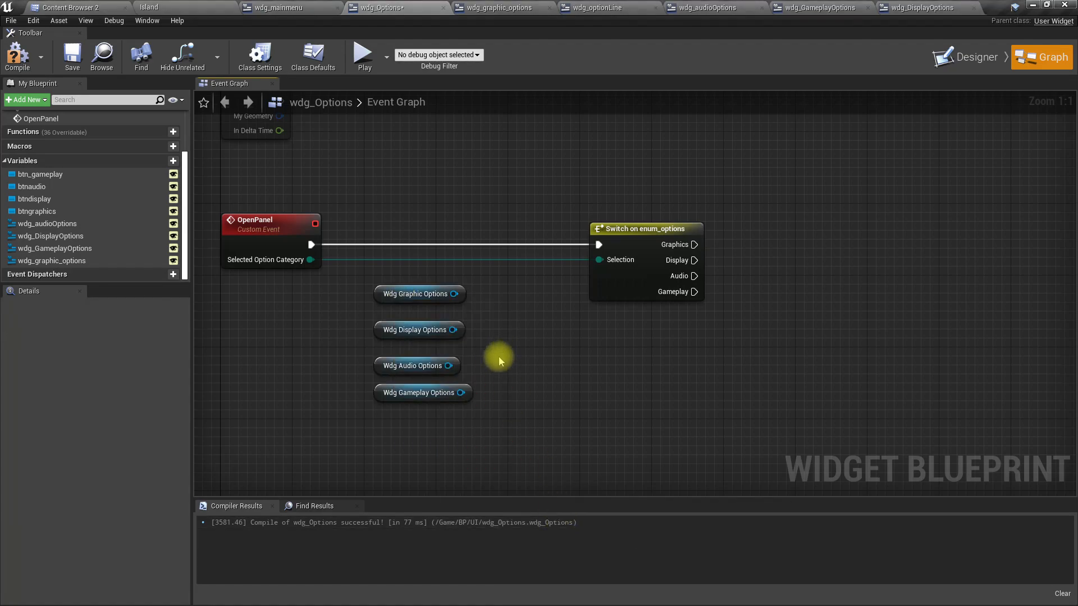
Step: Distribute the four option widget getters vertically so they are evenly spaced
left_click_drag(344, 279, 435, 399)
right_click(381, 394)
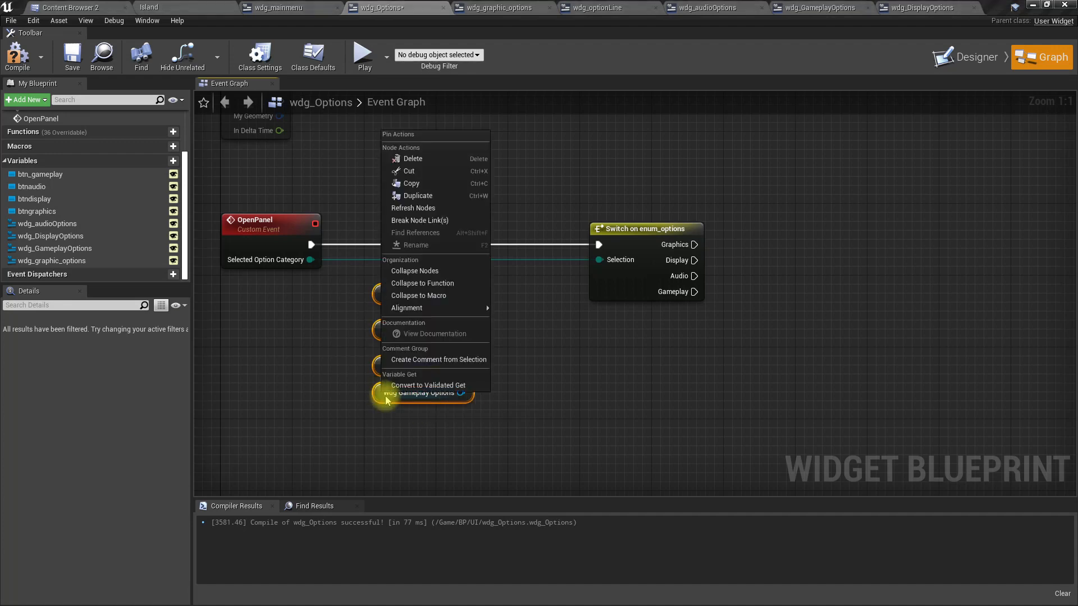
mouse_move(450, 306)
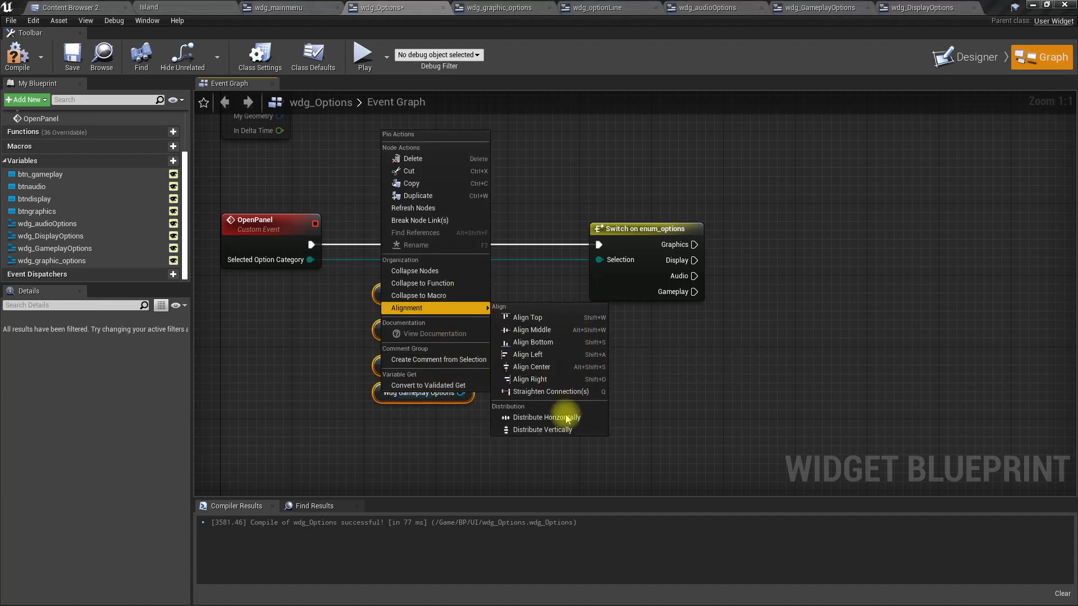
left_click(559, 434)
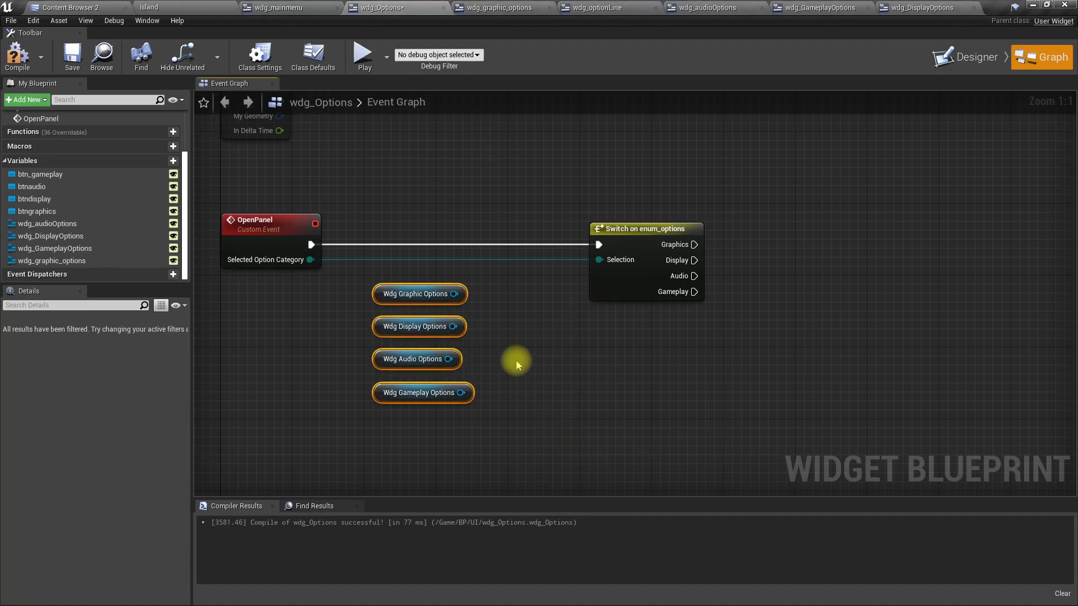
Step: Make room before the switch and add a Set Visibility node targeting Wdg Graphic Options, with In Visibility set to Hidden
right_click_drag(533, 347, 575, 356)
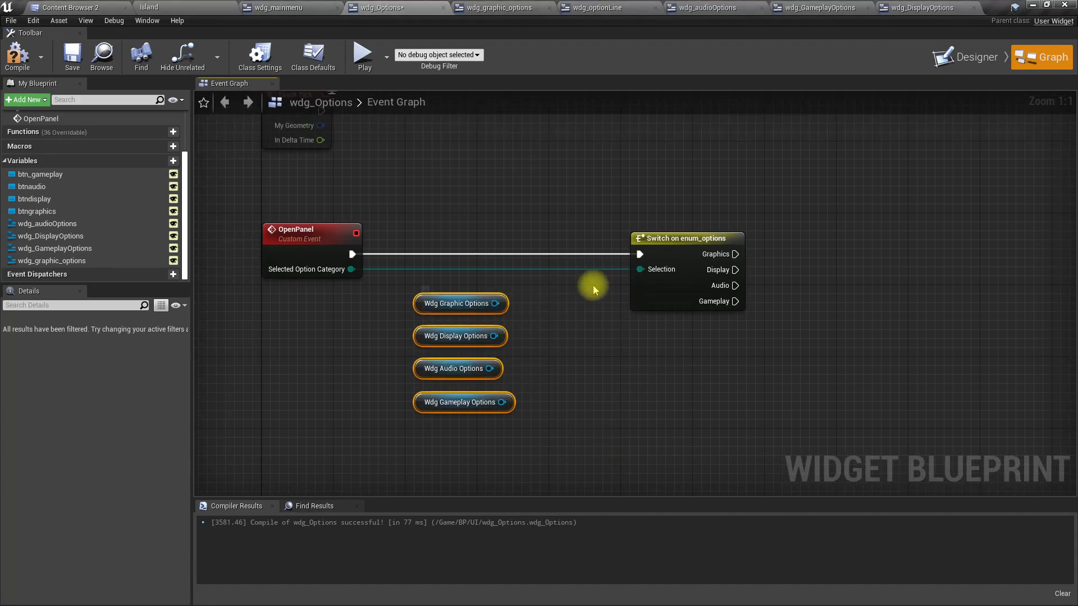
left_click_drag(646, 240, 718, 241)
left_click_drag(498, 303, 533, 307)
type("set hid")
key("BackSpace")
key("BackSpace")
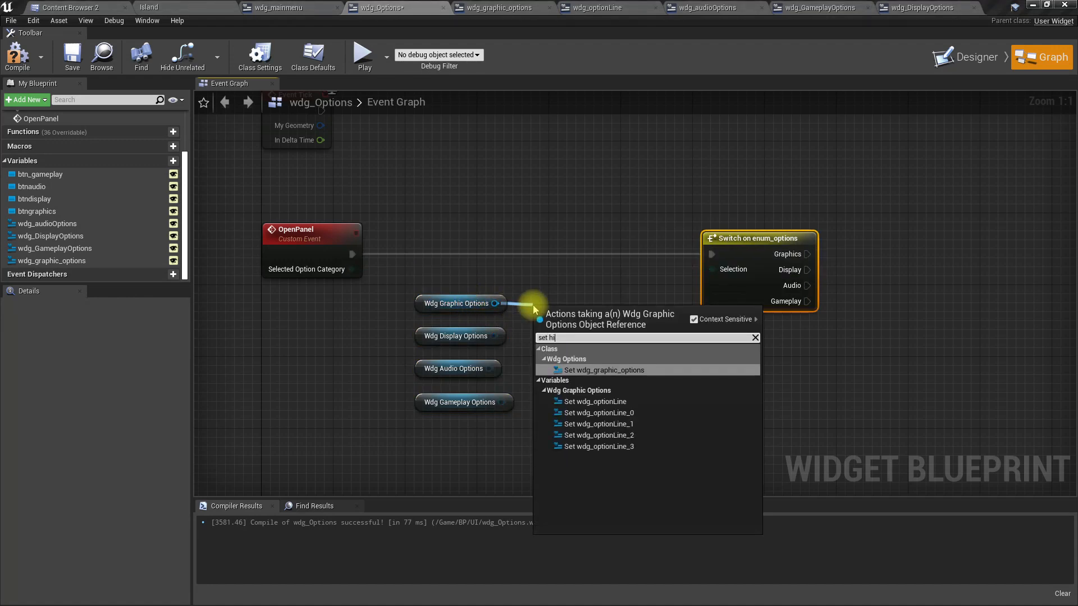
key("BackSpace")
key("BackSpace")
type("vis")
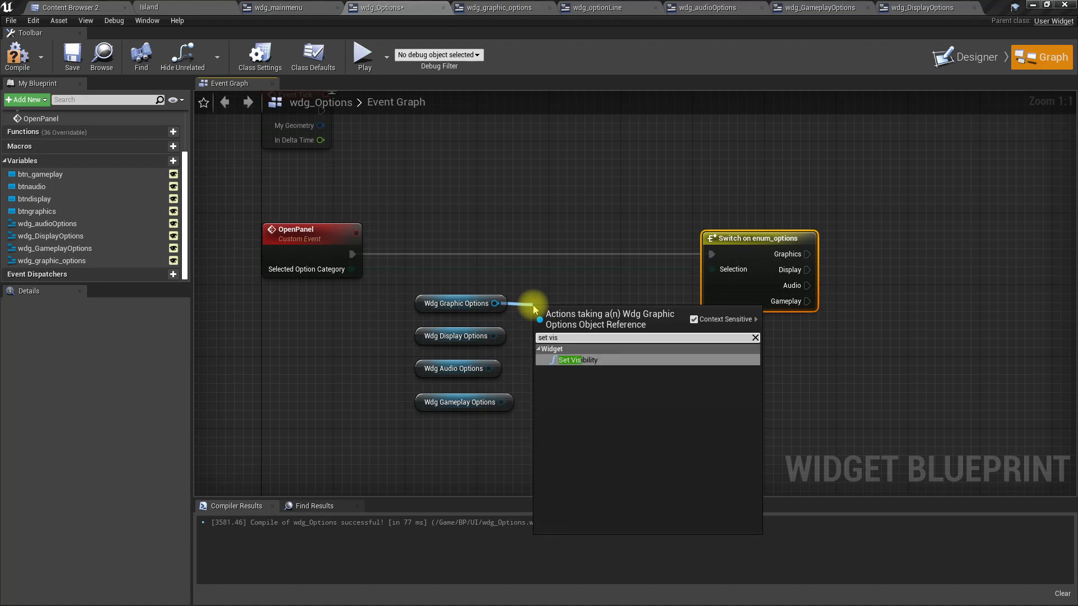
key("Return")
left_click(570, 375)
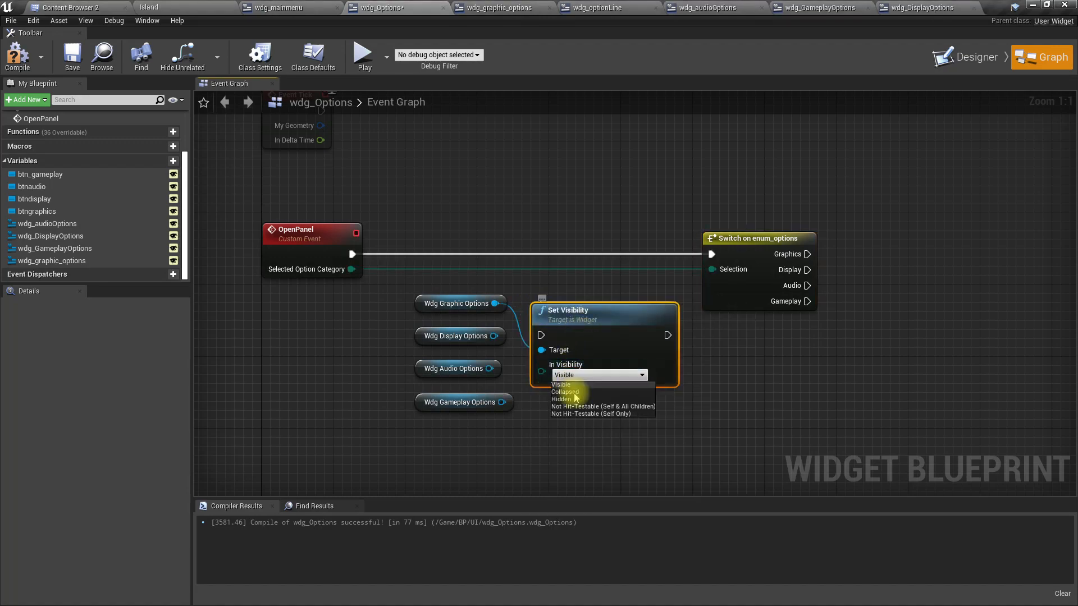
left_click(565, 399)
Step: Connect the Wdg Display Options, Wdg Audio Options and Wdg Gameplay Options getters to the same Set Visibility Target
left_click_drag(494, 336, 542, 349)
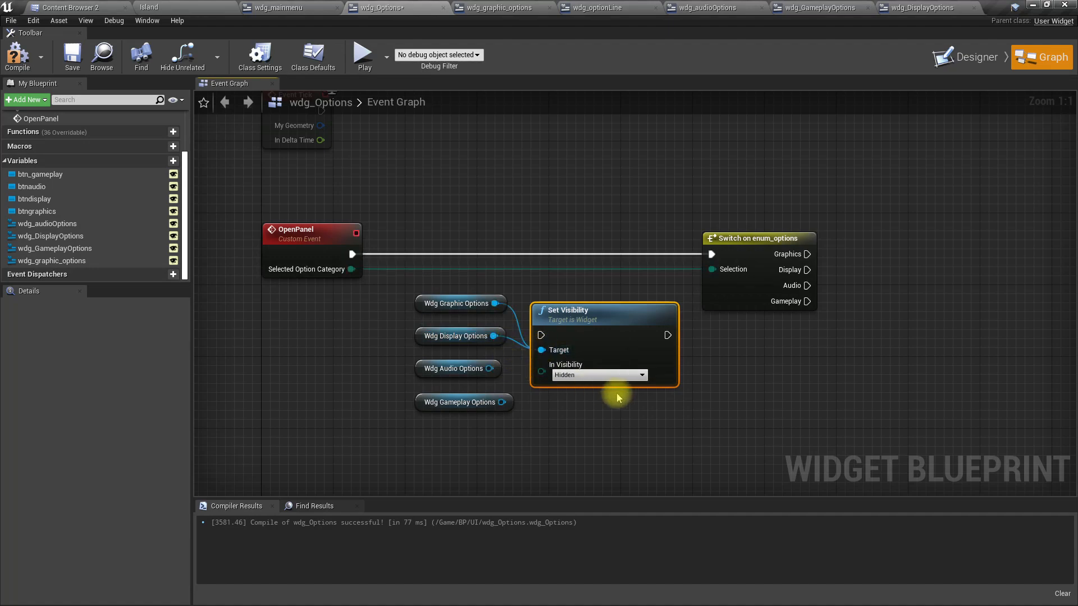
left_click(587, 375)
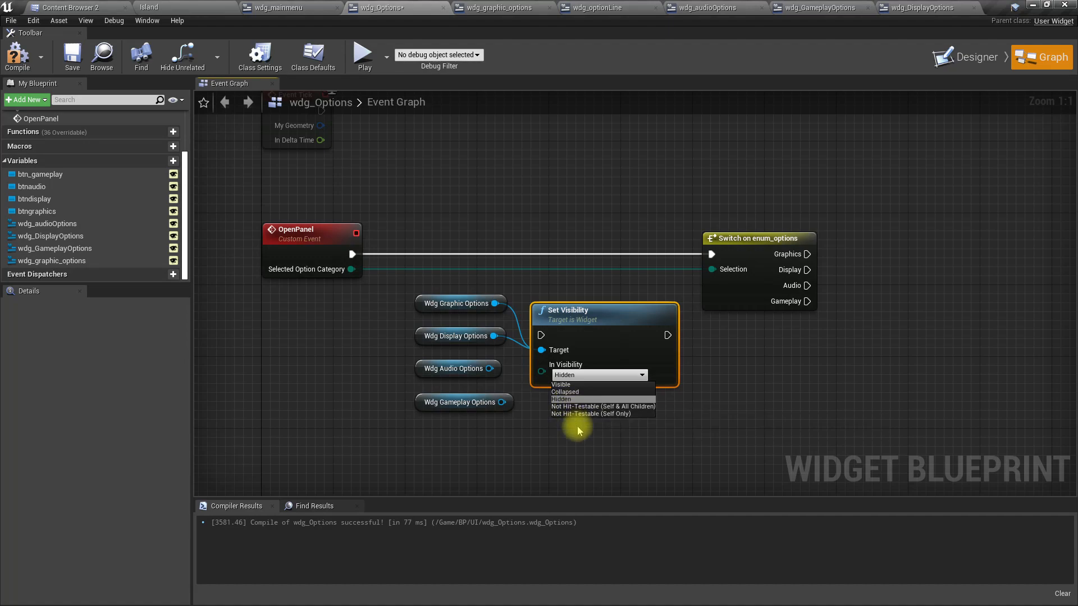
left_click_drag(489, 369, 541, 351)
left_click_drag(501, 402, 543, 350)
Step: Wire Set Visibility between the OpenPanel event and the Switch on enum_options, and line it up with their execution row
left_click_drag(541, 336, 351, 255)
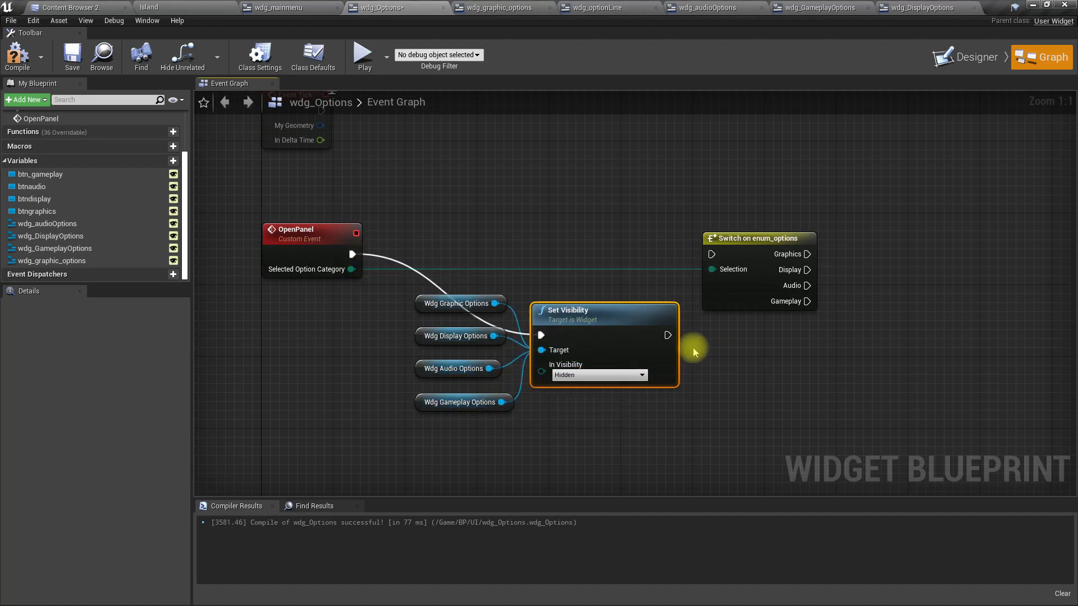
left_click_drag(667, 335, 712, 254)
left_click_drag(592, 324, 574, 248)
right_click_drag(747, 316, 685, 323)
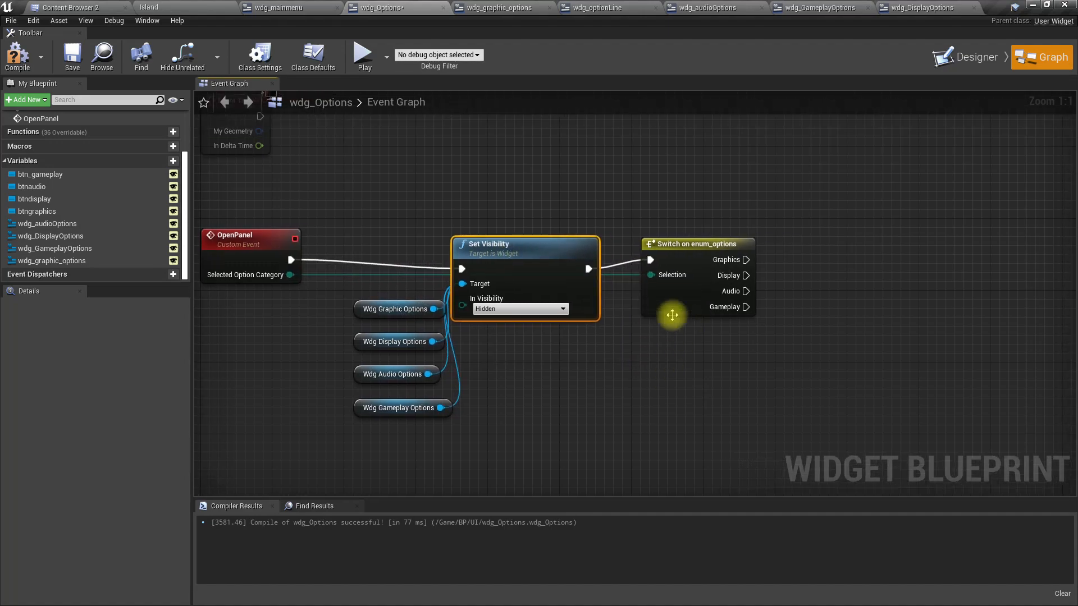
left_click_drag(542, 250, 543, 241)
Step: Replace the Switch on enum_options node with a copy of Set Visibility that executes after the first one
left_click(708, 284)
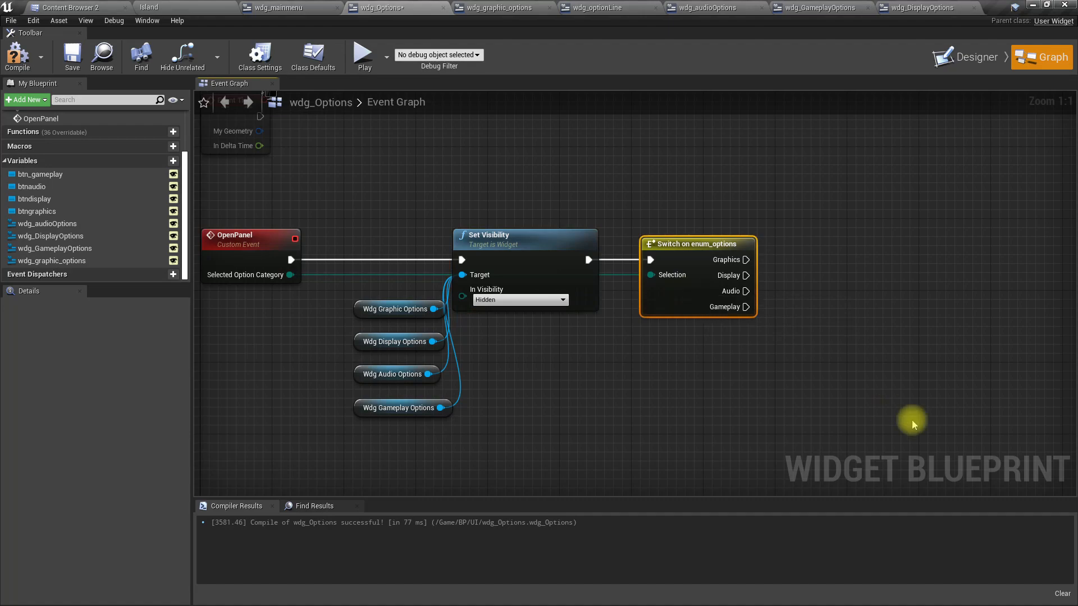
key("Delete")
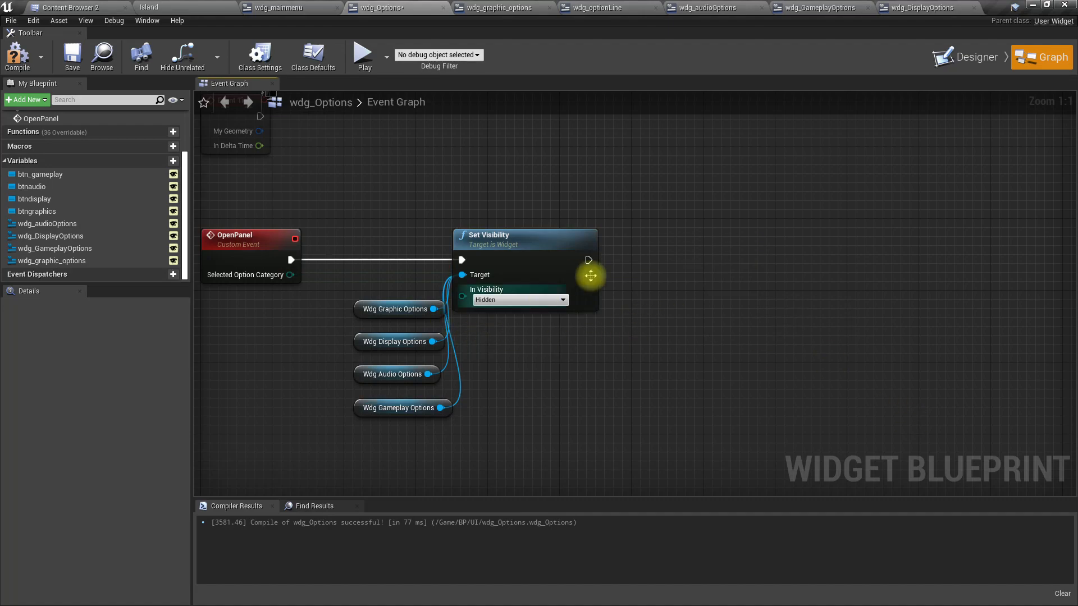
left_click_drag(589, 259, 640, 266)
left_click(517, 249)
key("ctrl+c")
key("ctrl+v")
left_click_drag(731, 288, 704, 233)
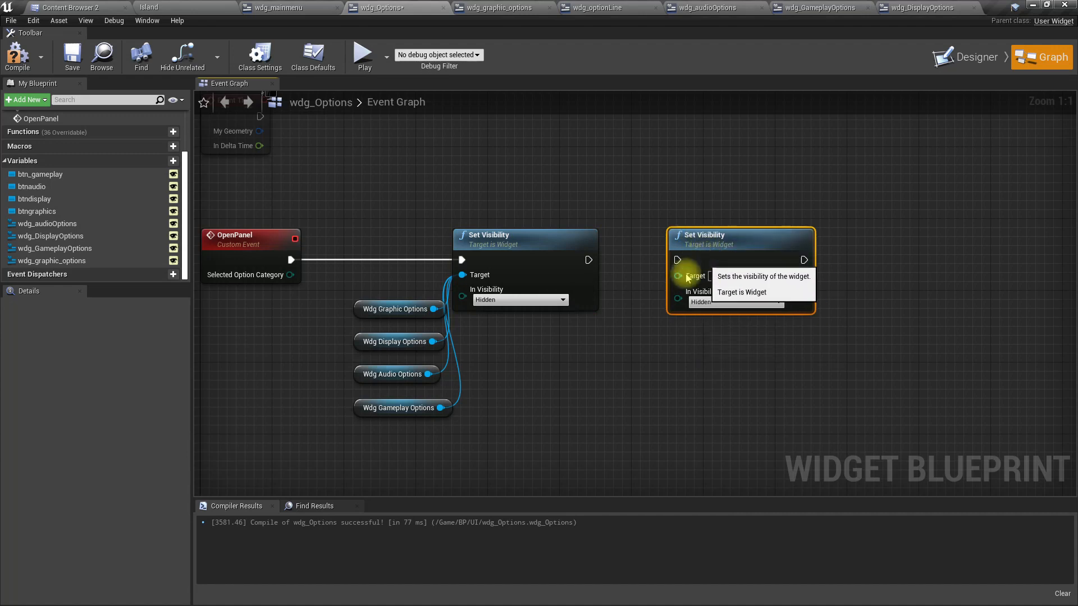
left_click_drag(587, 261, 678, 260)
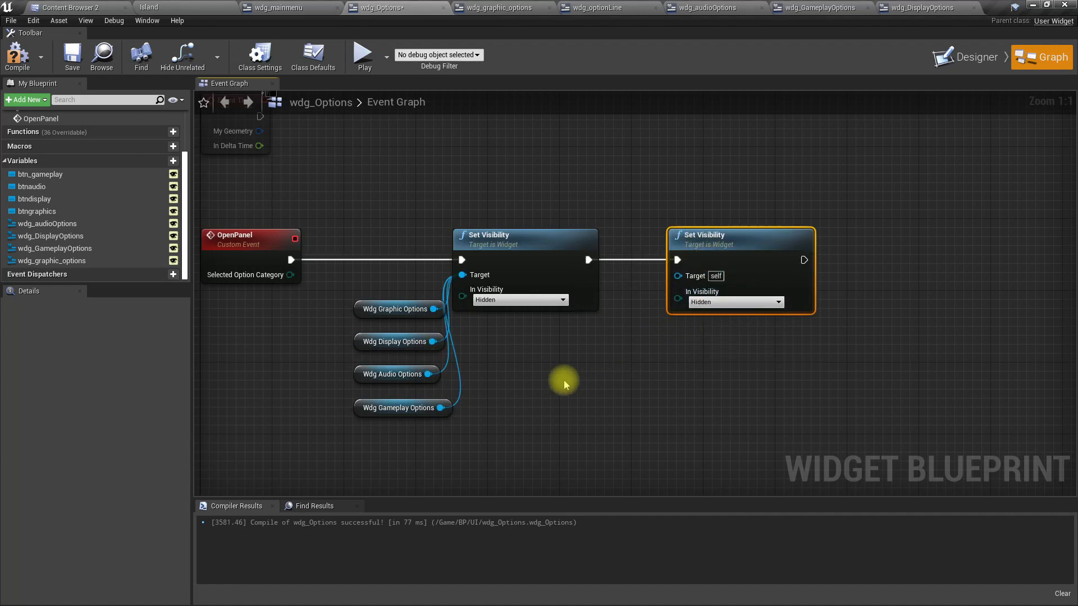
Step: Attach a Select node to the second Set Visibility's In Visibility pin, and delete it so In Visibility resets to Visible
right_click_drag(615, 360, 655, 353)
left_click_drag(719, 292, 697, 334)
type("sele")
key("Return")
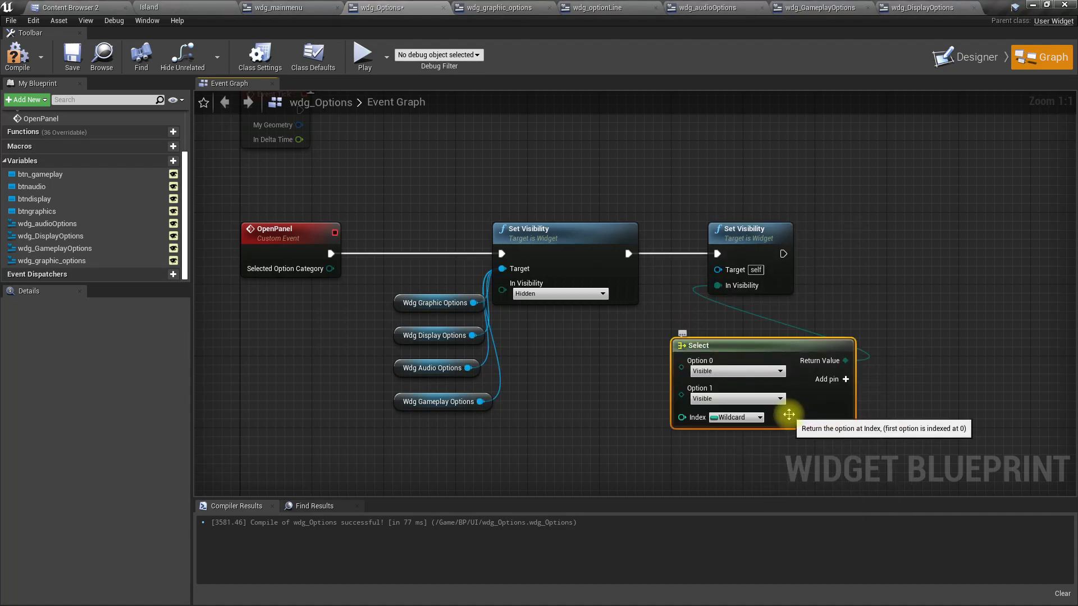
key("Delete")
Step: Add a Select node feeding the second Set Visibility's Target, with OpenPanel's Selected Option Category as its Index
left_click_drag(718, 269, 661, 337)
type("select")
key("Return")
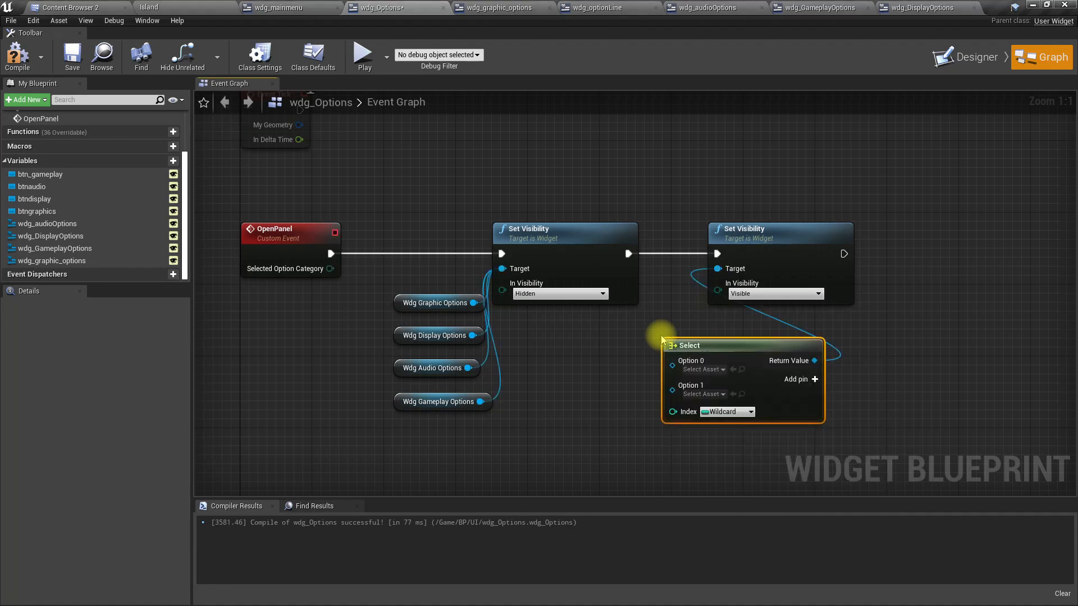
left_click_drag(328, 269, 674, 412)
left_click_drag(747, 355, 684, 338)
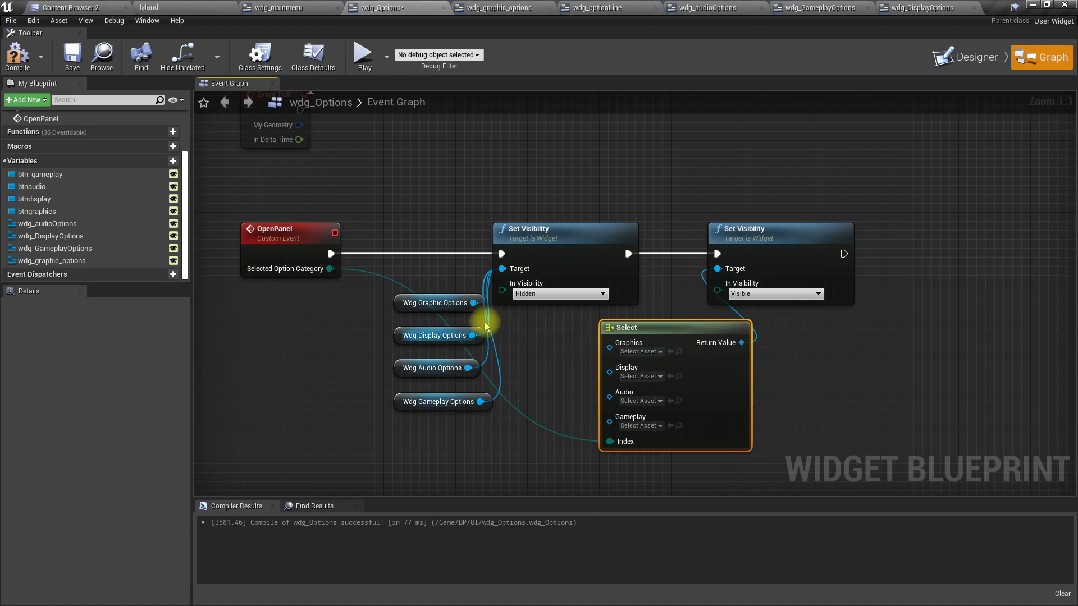
Step: Connect the four option widget getters to Select's matching Graphics, Display, Audio and Gameplay inputs, and compile the widget
left_click_drag(472, 305, 610, 347)
left_click_drag(467, 339, 610, 359)
left_click_drag(469, 369, 616, 376)
left_click_drag(480, 402, 626, 397)
left_click_drag(777, 247, 805, 248)
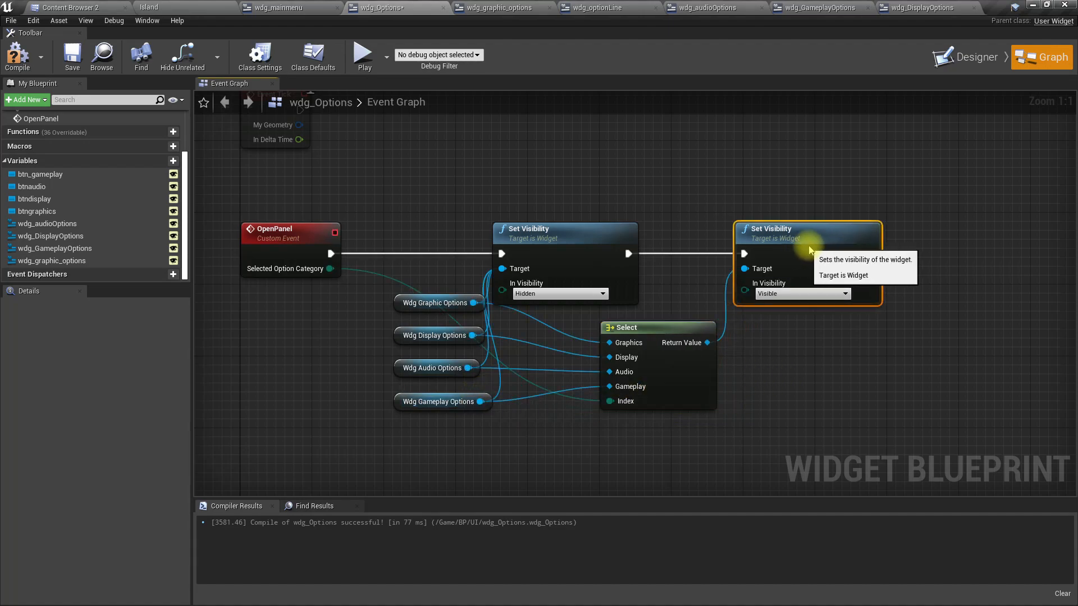
left_click(18, 56)
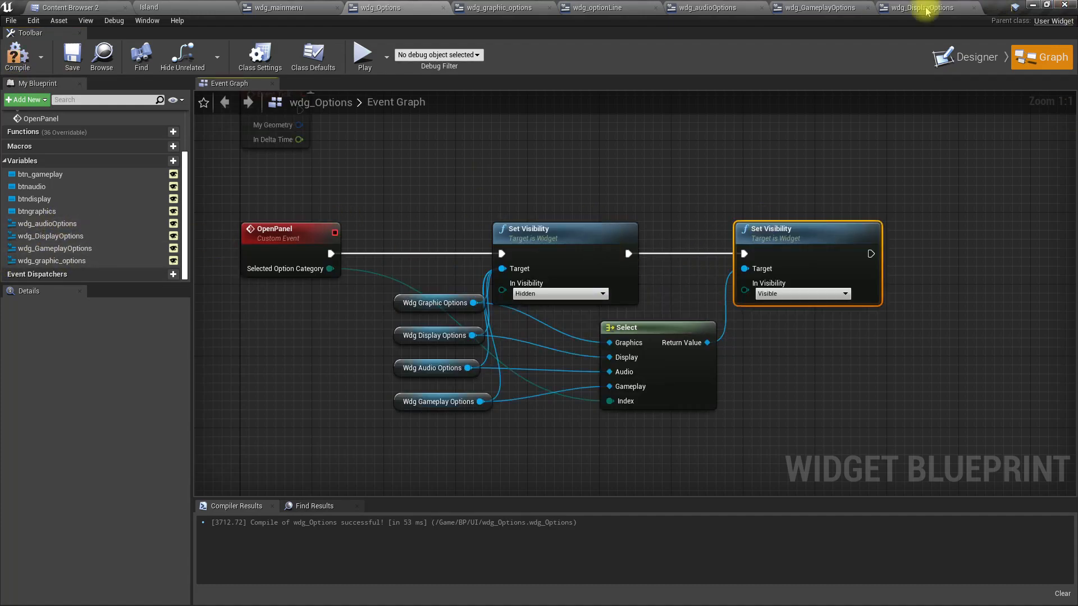
Step: Add an On Clicked event for the btngraphics button below the OpenPanel logic
scroll(284, 312, "down", 2)
scroll(306, 304, "down", 2)
scroll(337, 308, "up", 3)
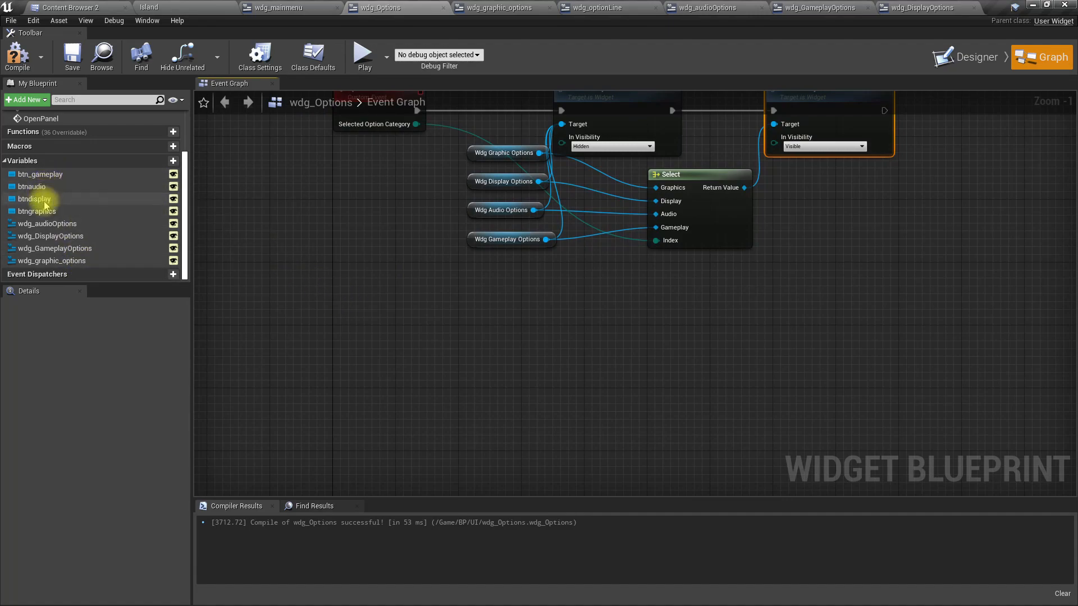
left_click_drag(54, 213, 332, 362)
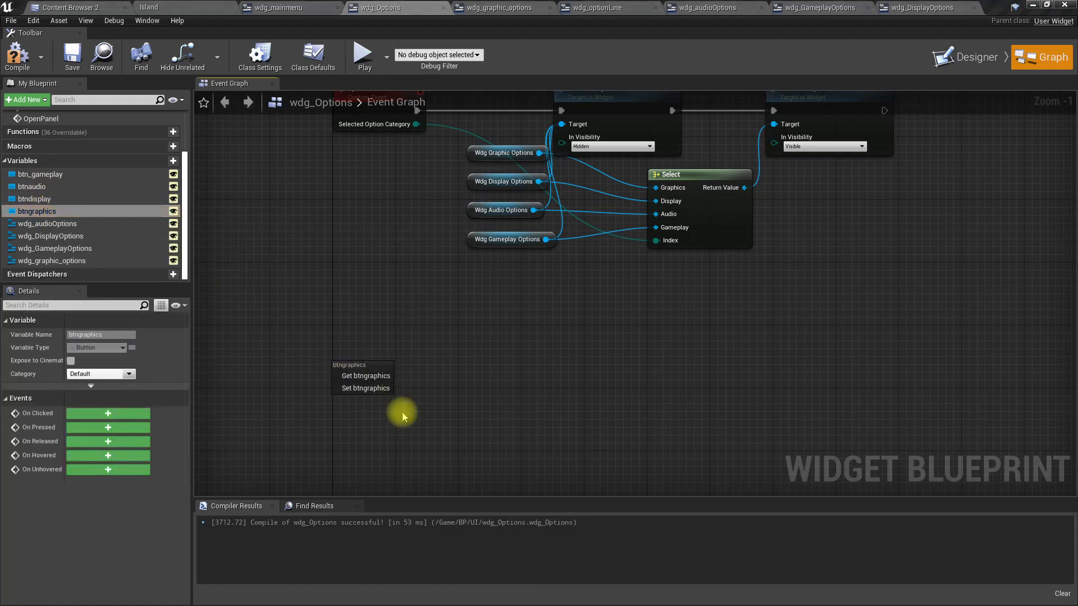
key("Escape")
left_click(32, 213)
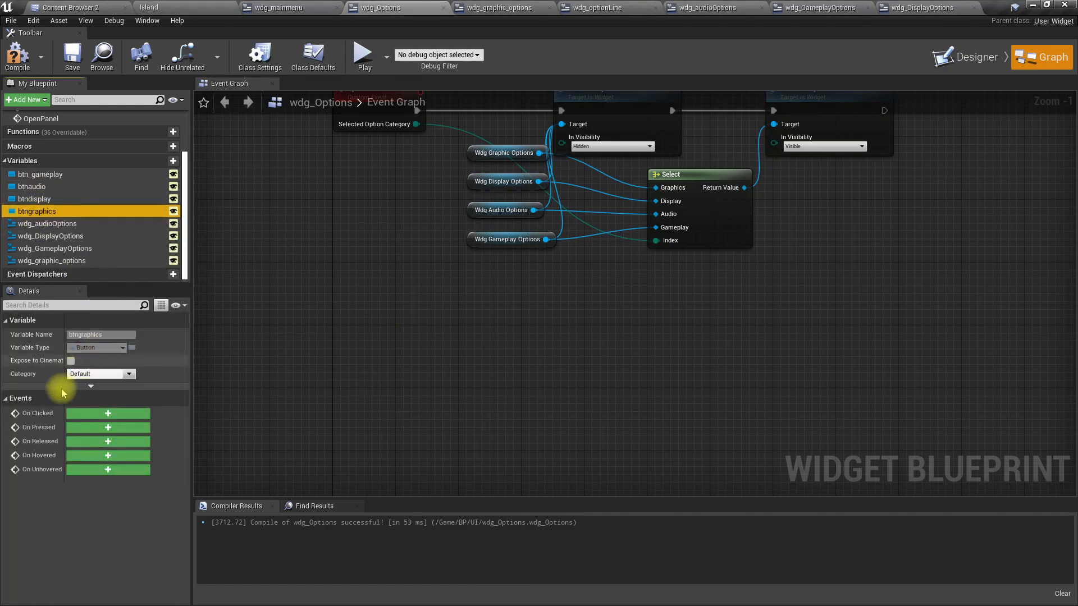
left_click(111, 413)
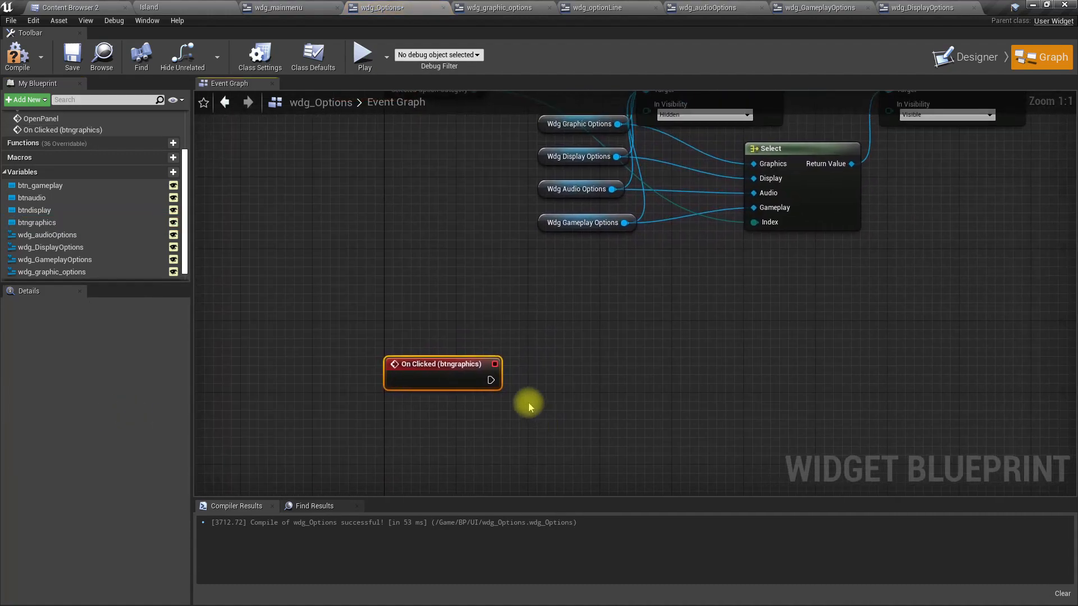
Step: Call Open Panel from the On Clicked (btngraphics) event with the graphics category, and place the node beside the event
scroll(531, 409, "down", 2)
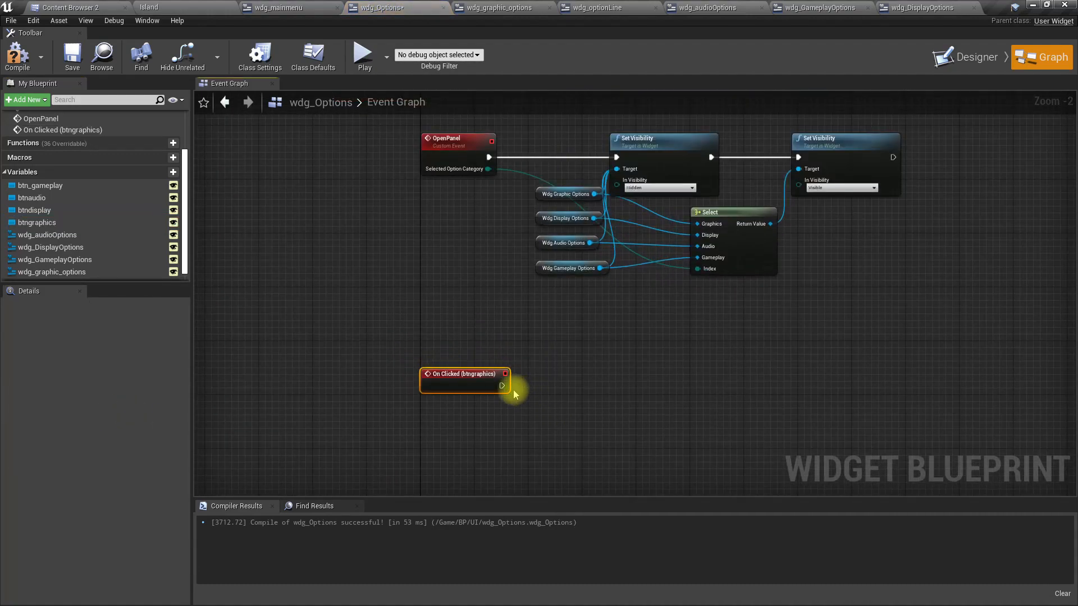
left_click_drag(501, 386, 526, 393)
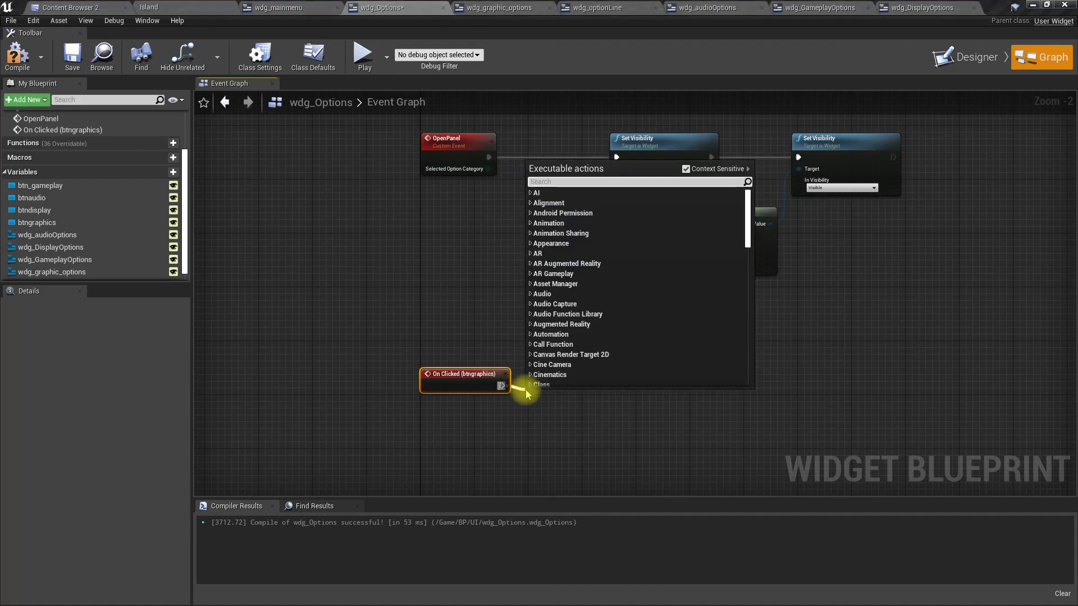
type("open panel")
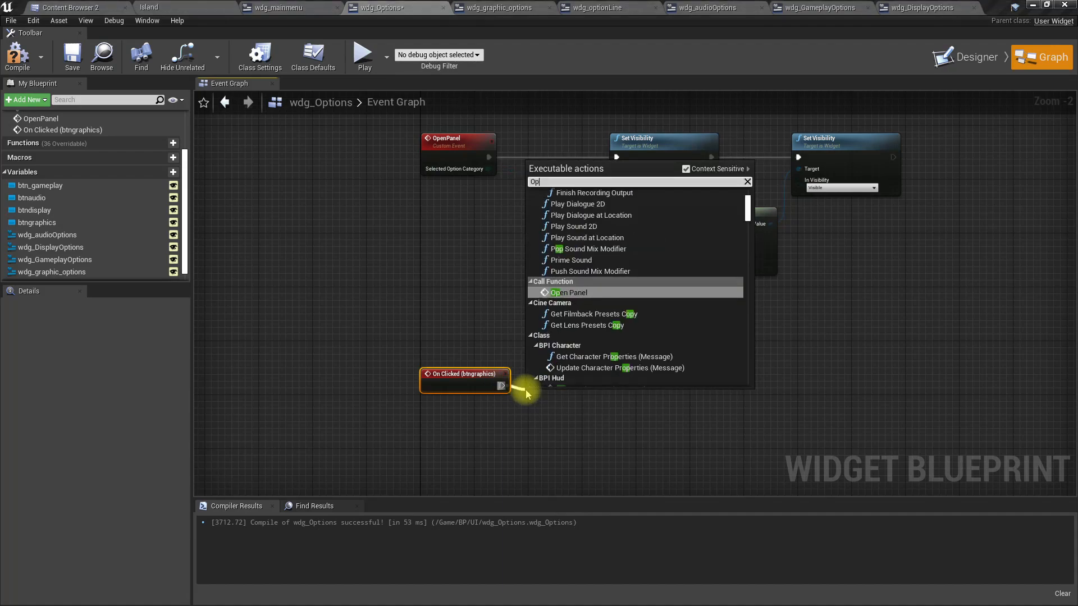
key("Return")
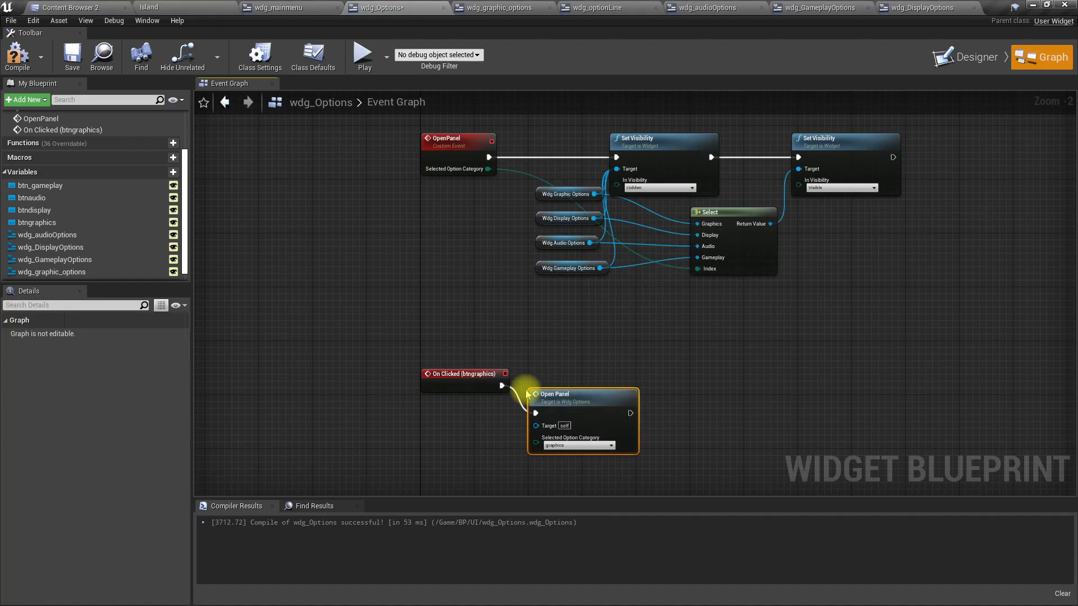
left_click_drag(560, 403, 601, 376)
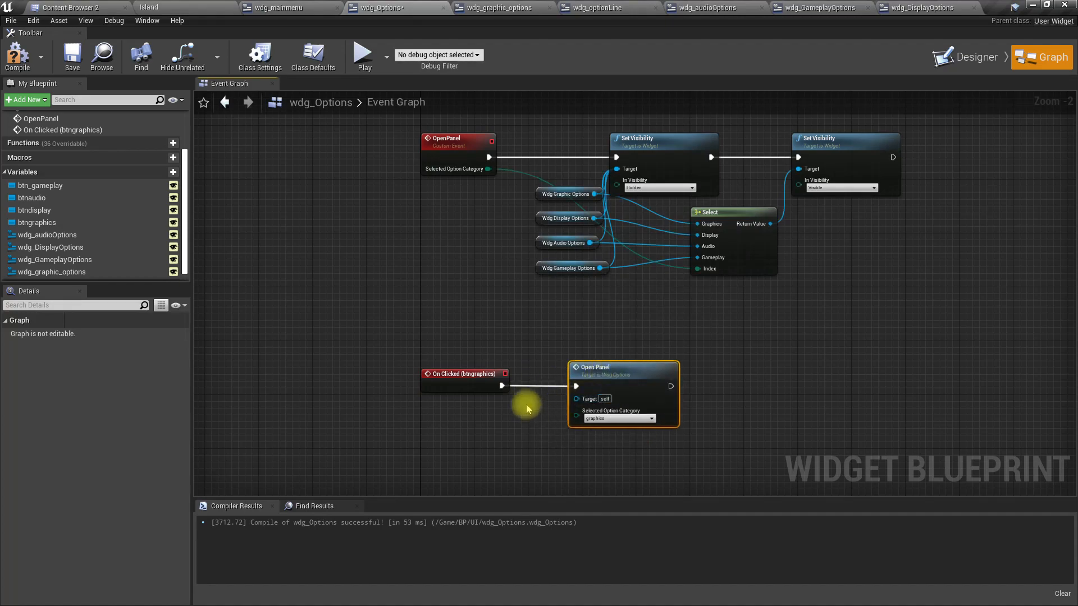
Step: Place a getter for wdg_DisplayOptions below the On Clicked (btngraphics) event
right_click_drag(530, 409, 484, 301)
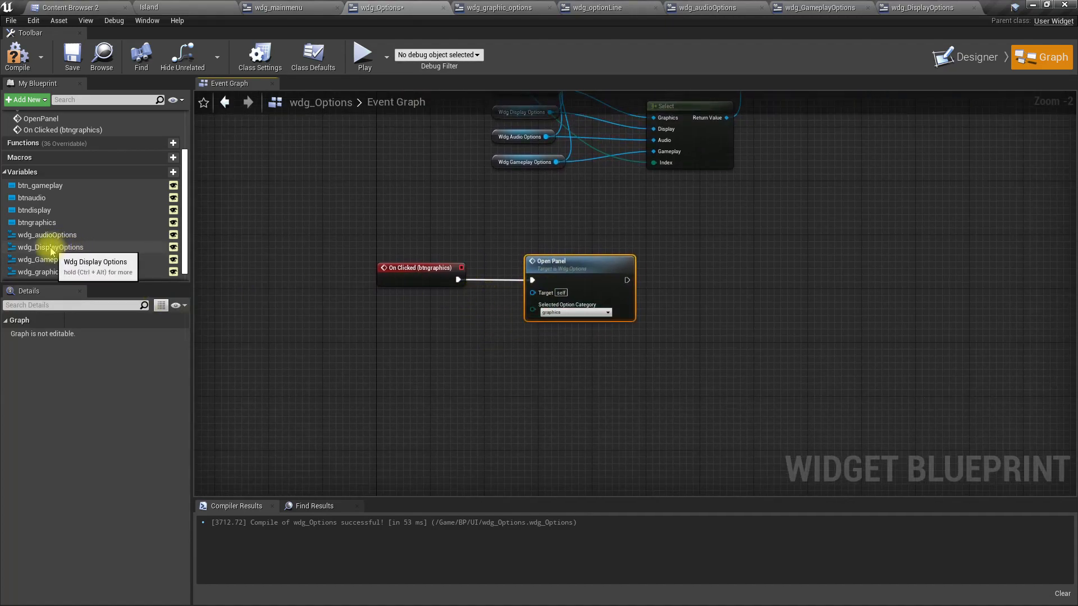
left_click_drag(56, 247, 343, 352)
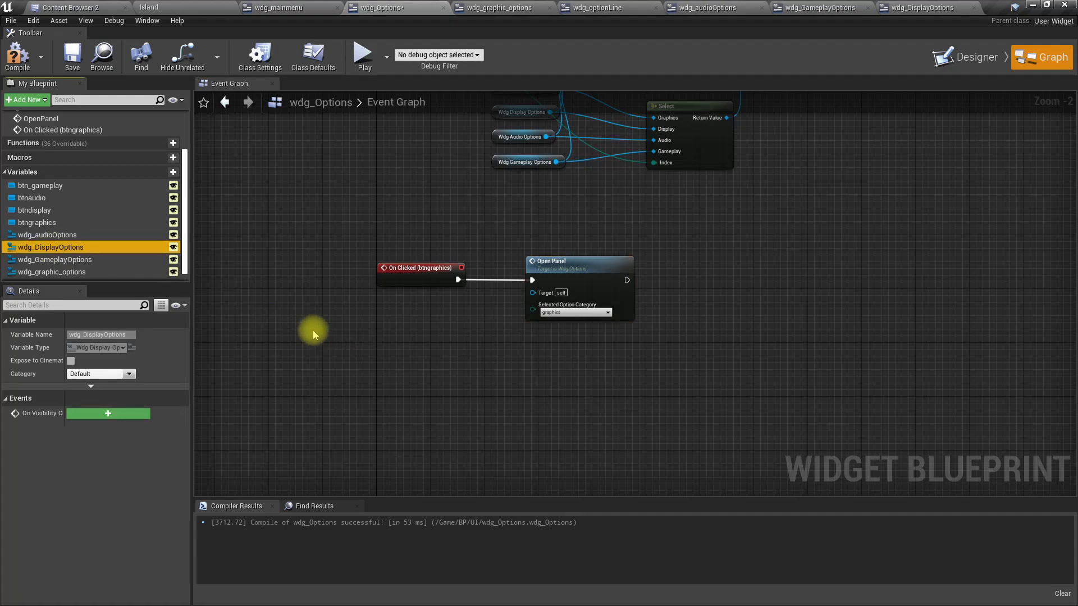
right_click_drag(314, 336, 320, 372)
left_click_drag(39, 248, 392, 406)
left_click(423, 415)
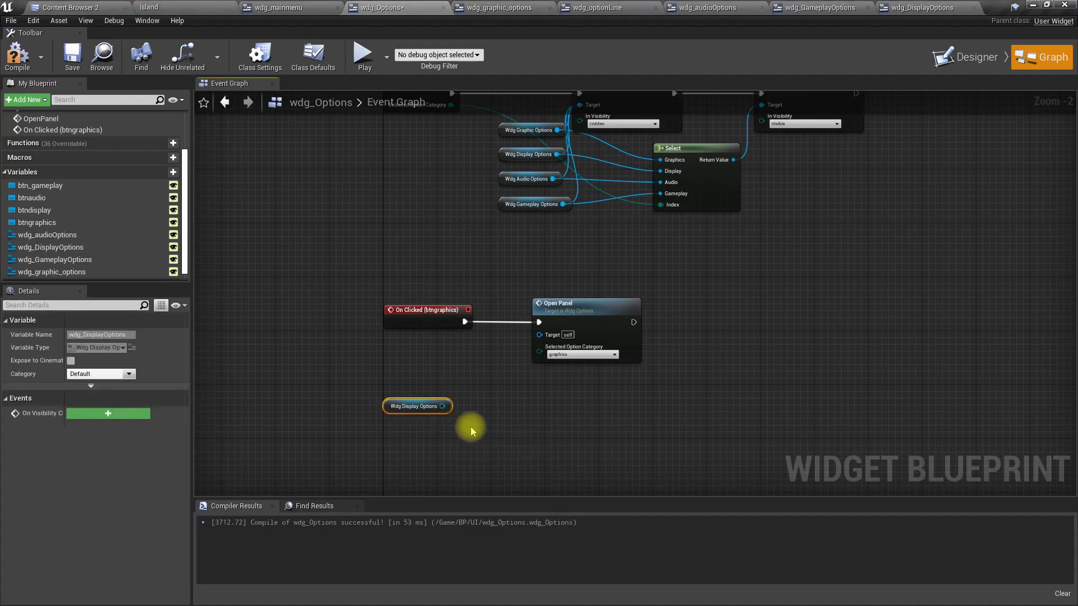
Step: Delete the unused Wdg Display Options getter and add an On Clicked event for the btndisplay button
key("Delete")
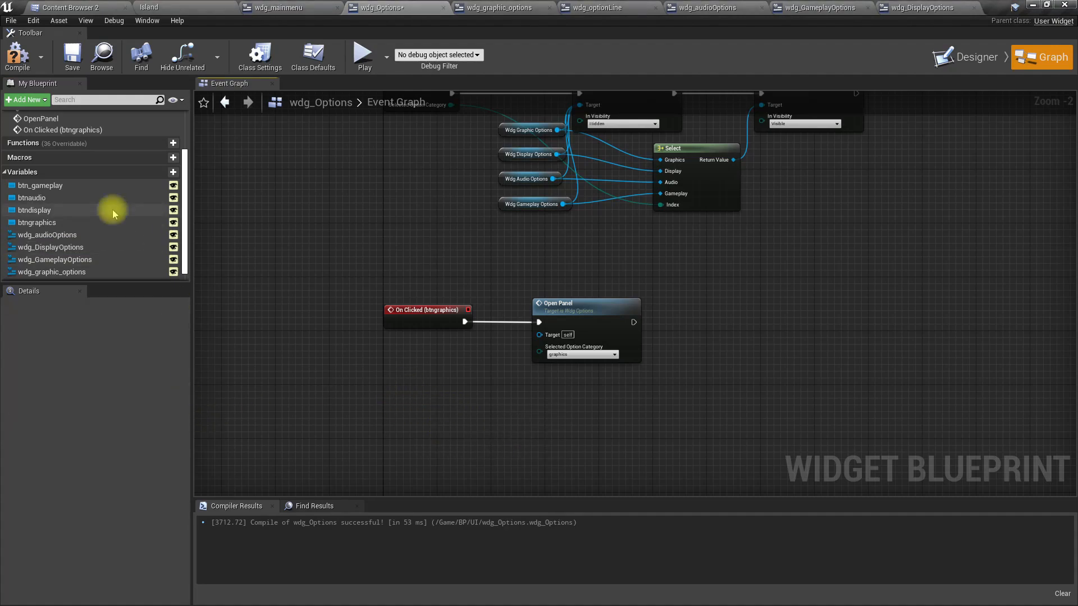
left_click(44, 247)
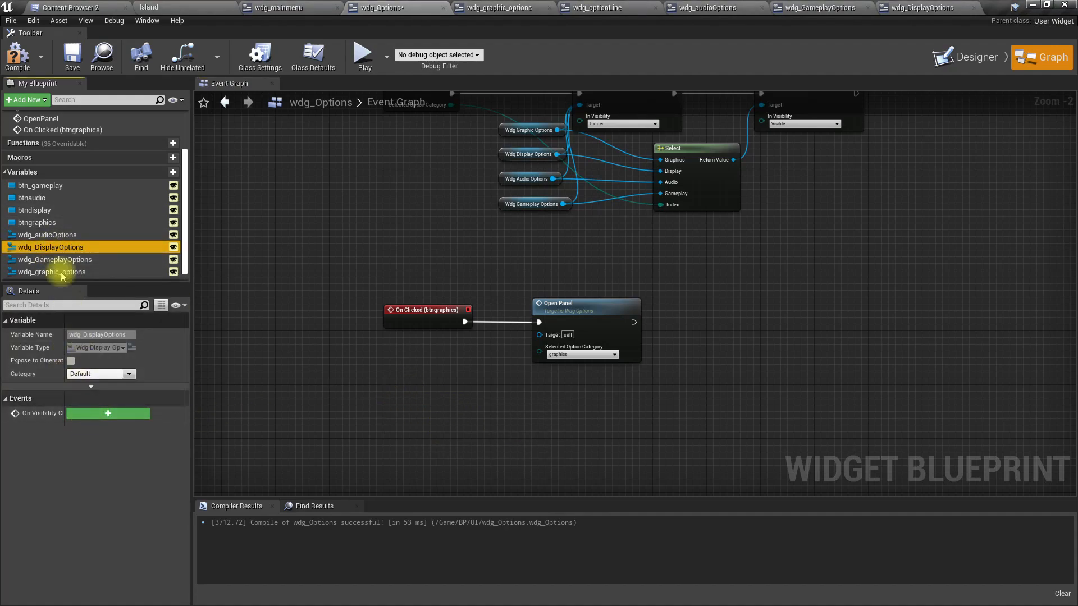
left_click(35, 210)
left_click(107, 414)
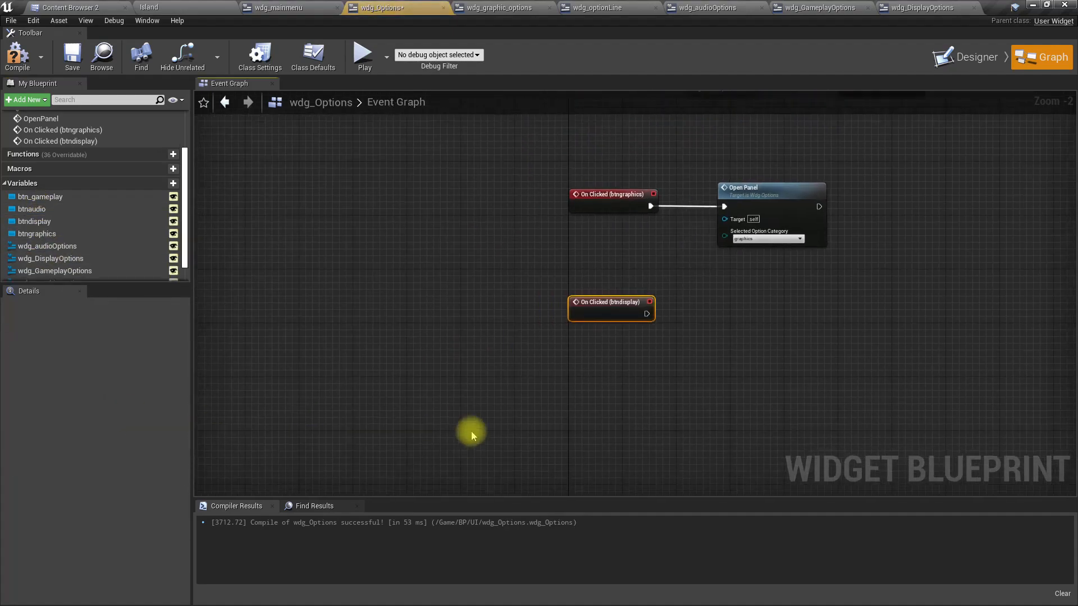
Step: Duplicate the Open Panel node, run it from On Clicked (btndisplay), and set its Selected Option Category to display
left_click(682, 234)
key("ctrl+c")
key("ctrl+v")
left_click_drag(809, 367, 496, 370)
left_click(631, 412)
left_click(632, 430)
right_click_drag(584, 440, 564, 308)
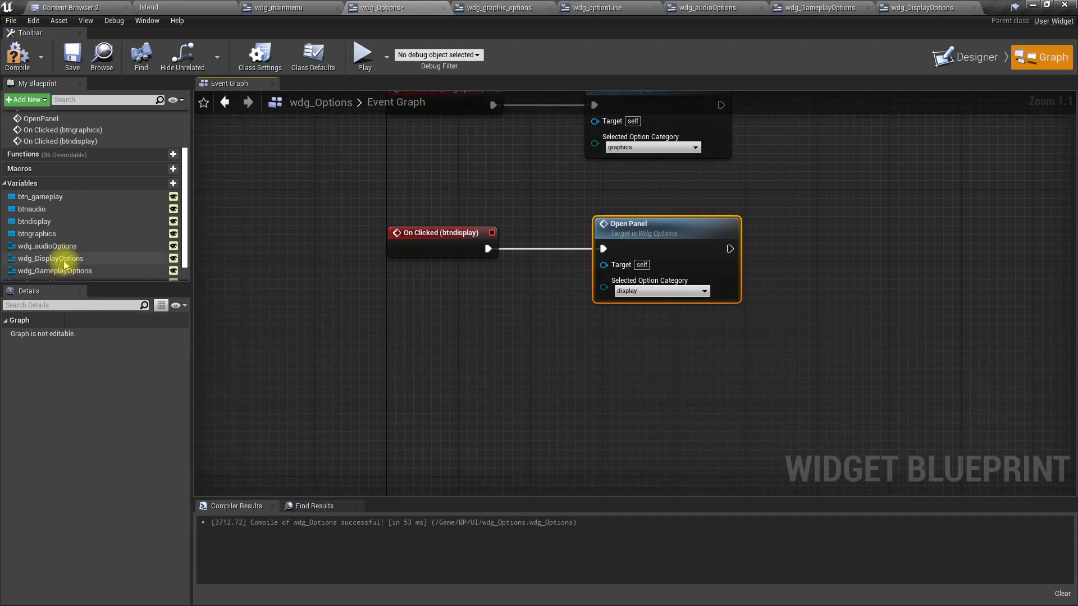
right_click_drag(272, 248, 203, 352)
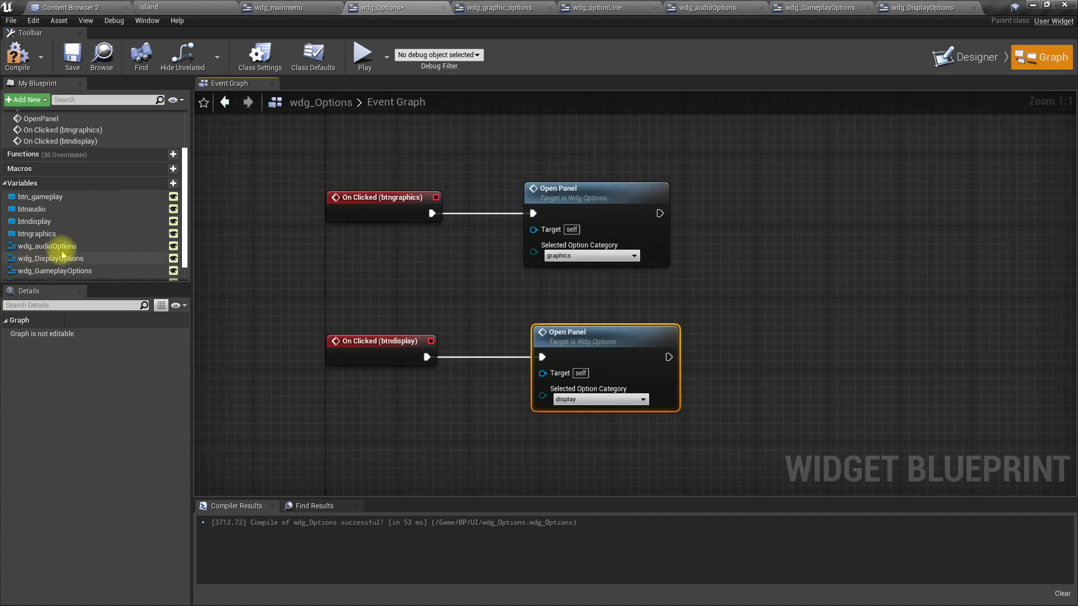
Step: Add an On Clicked event for the btnaudio button below the display event
left_click(38, 211)
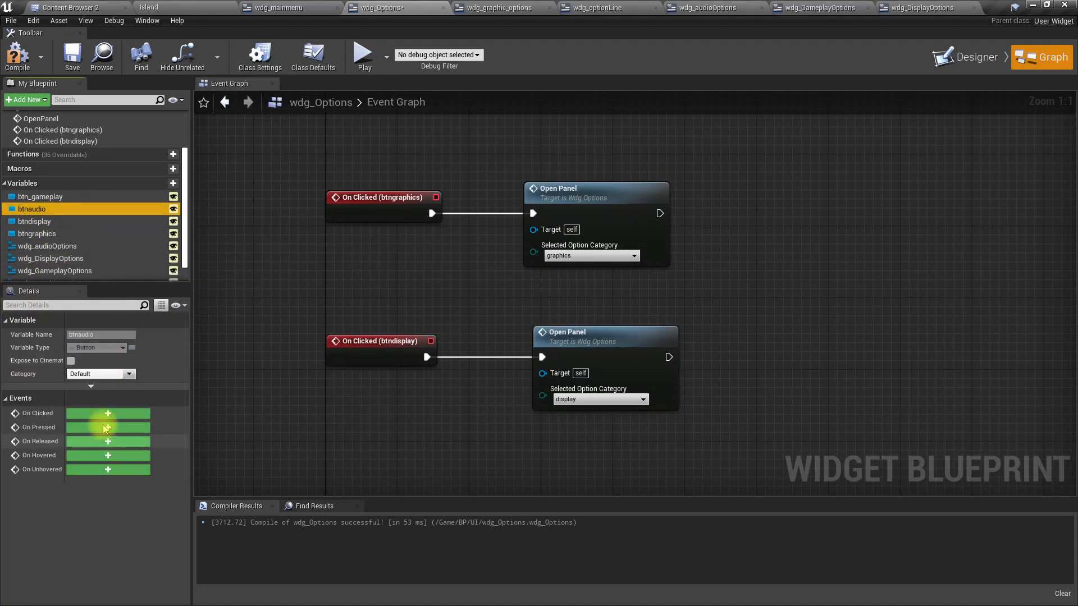
left_click(130, 417)
right_click_drag(760, 257, 538, 336)
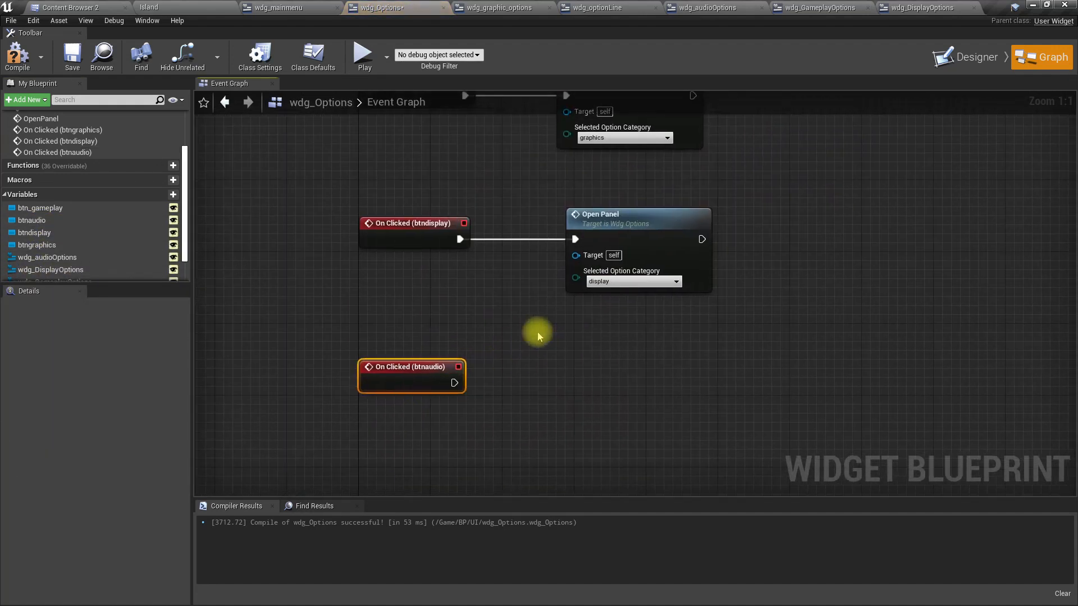
Step: Duplicate the Open Panel node beside On Clicked (btnaudio), connect it to that event, and set its category to audio
left_click(669, 233)
key("ctrl+c")
key("ctrl+v")
left_click_drag(780, 374, 593, 382)
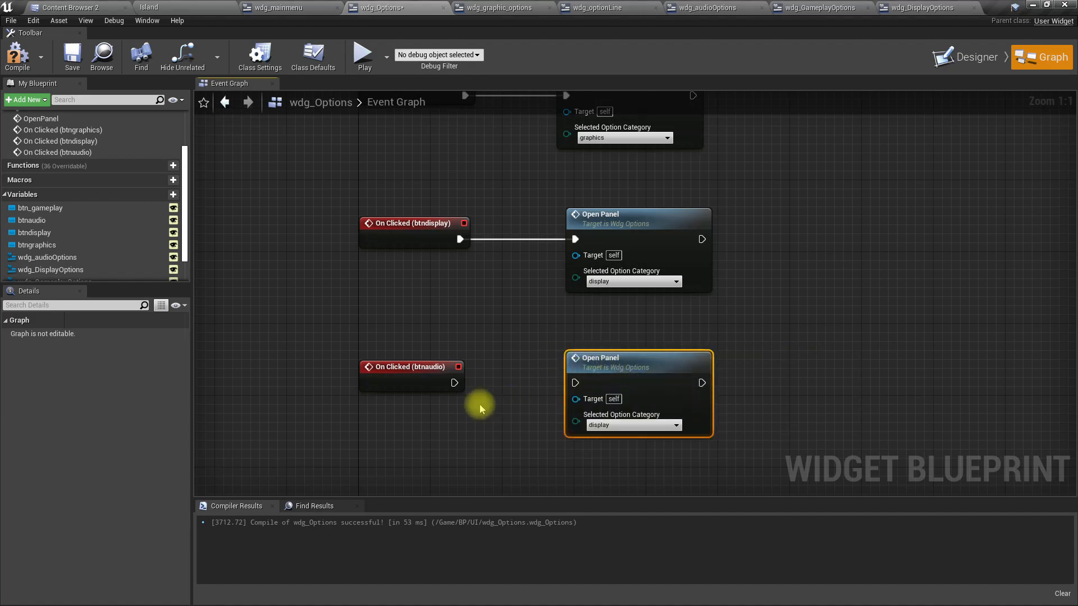
left_click_drag(456, 383, 576, 383)
left_click(623, 425)
left_click(595, 450)
right_click_drag(499, 425, 507, 334)
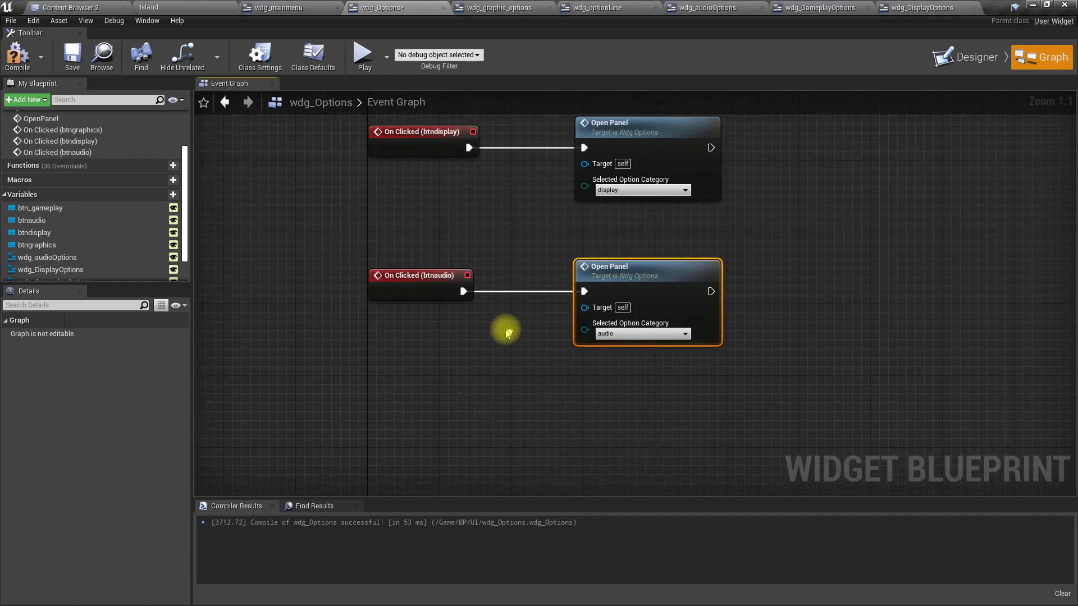
right_click_drag(361, 326, 383, 470)
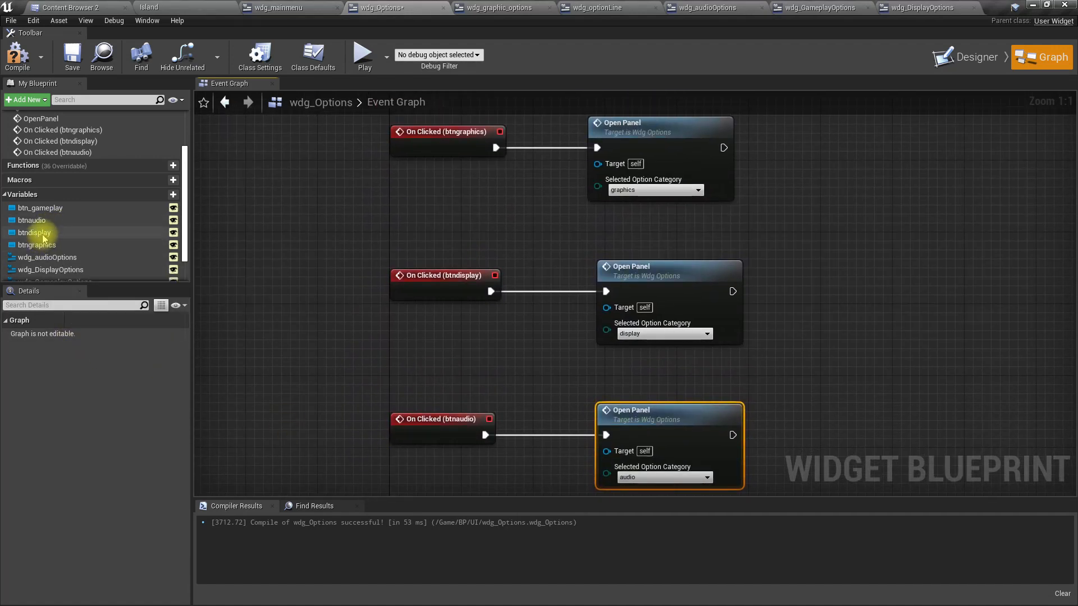
Step: Add an On Clicked event for the btn_gameplay button below the audio event
left_click(42, 209)
right_click_drag(608, 325, 537, 303)
left_click(123, 415)
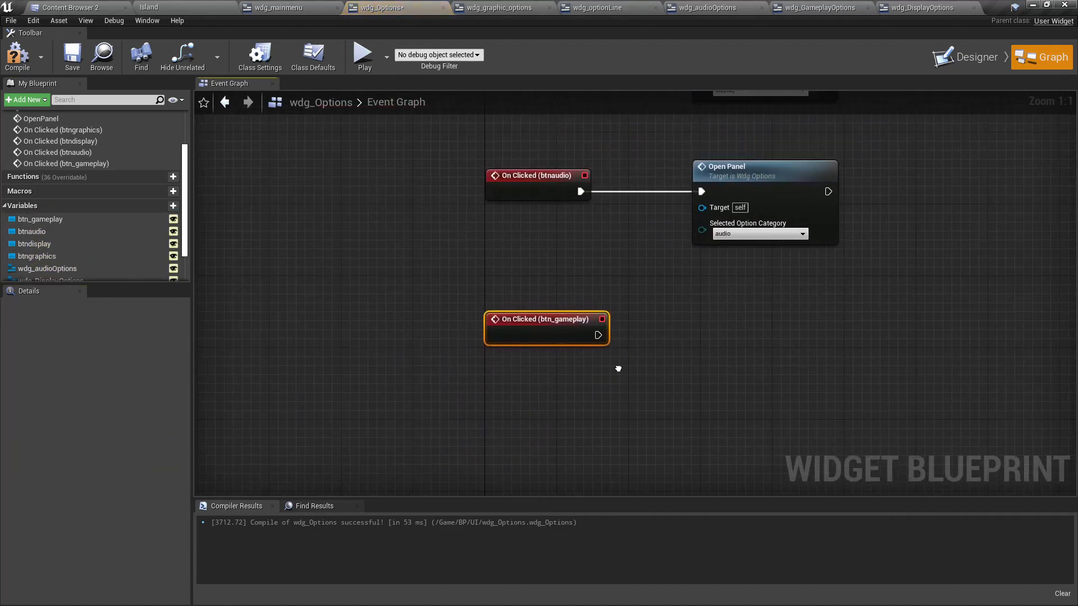
Step: Duplicate the Open Panel node for On Clicked (btn_gameplay) with the gameplay category, connect it, and compile the widget
left_click(652, 214)
key("ctrl+c")
key("ctrl+v")
left_click_drag(754, 313, 609, 367)
left_click_drag(486, 378, 589, 378)
left_click(623, 422)
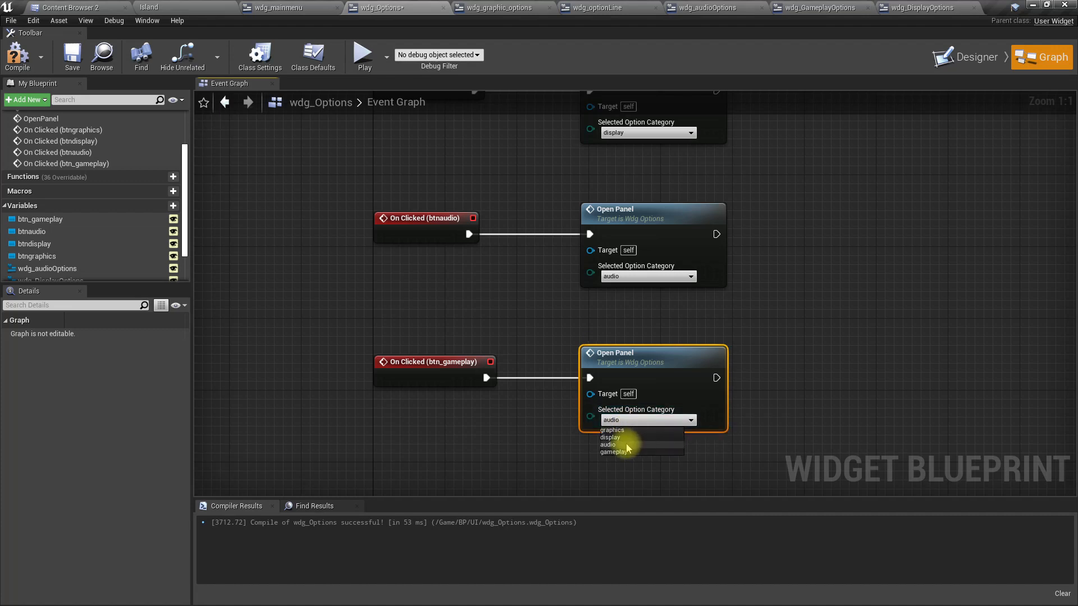
left_click(614, 452)
scroll(753, 397, "down", 4)
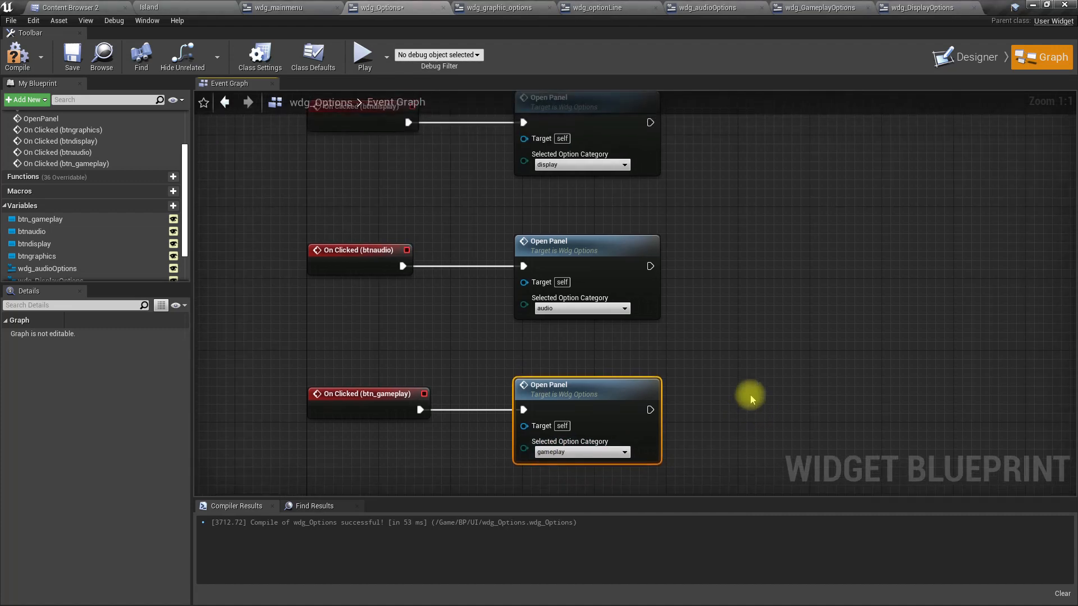
left_click(17, 55)
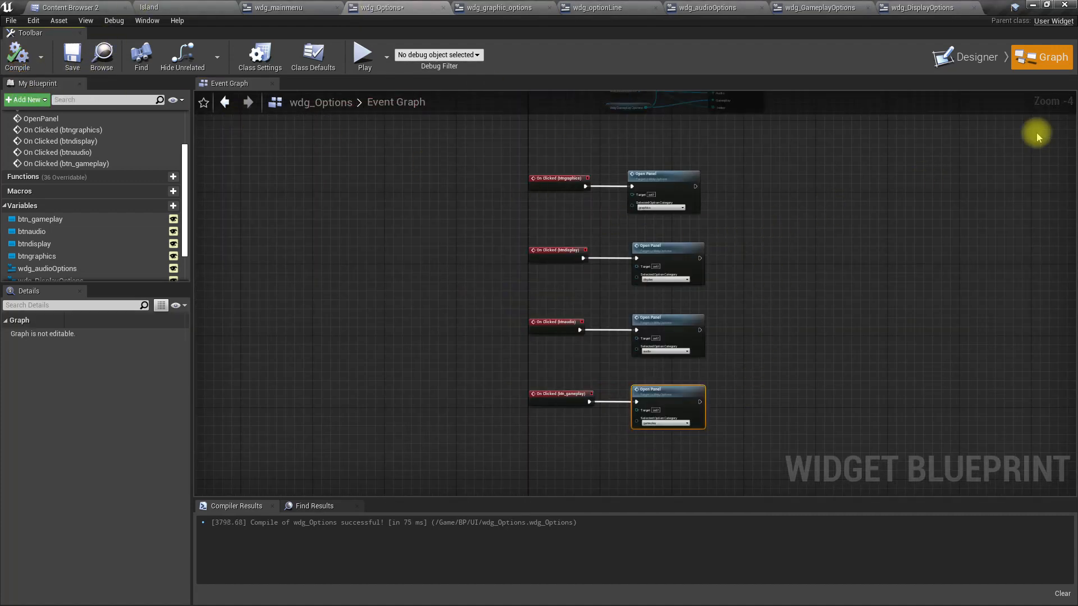
Step: Examine the options widget's layout and its Event Pre Construct and Event Construct nodes
left_click(978, 58)
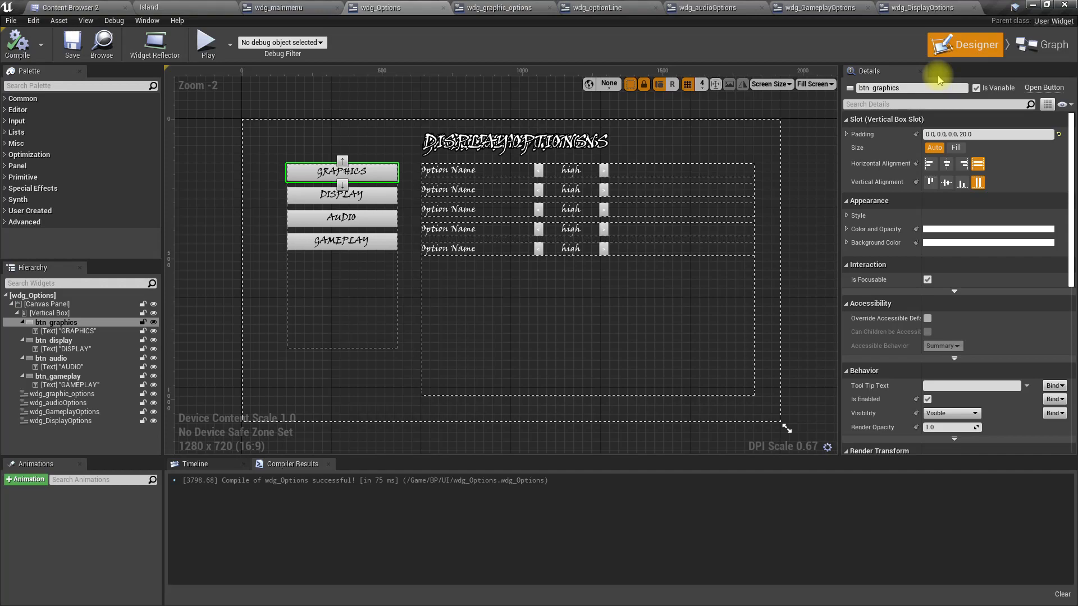
left_click(1043, 42)
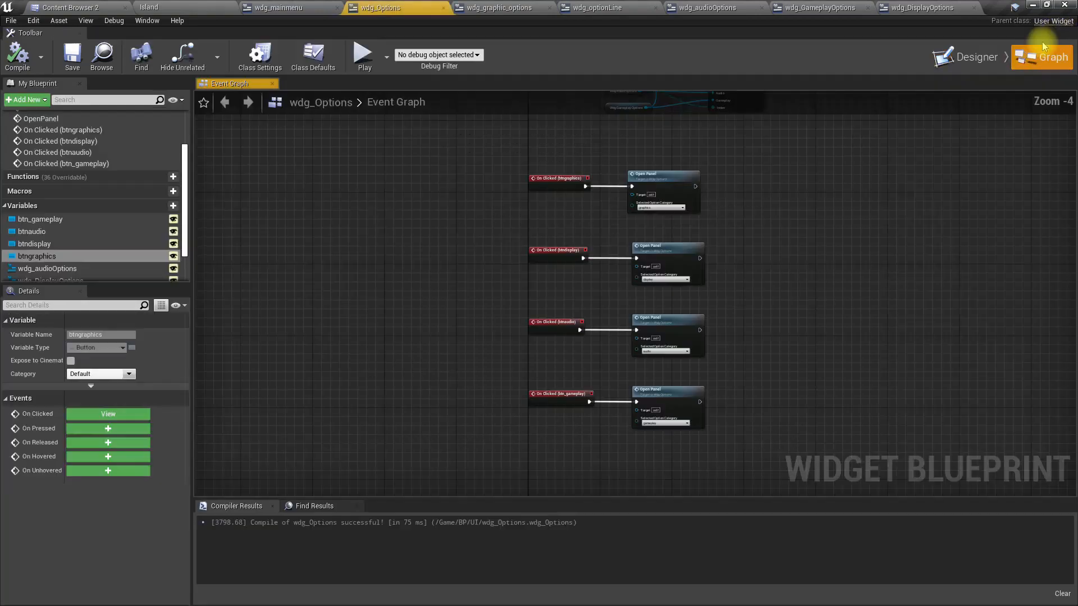
right_click_drag(509, 184, 380, 497)
scroll(431, 222, "up", 4)
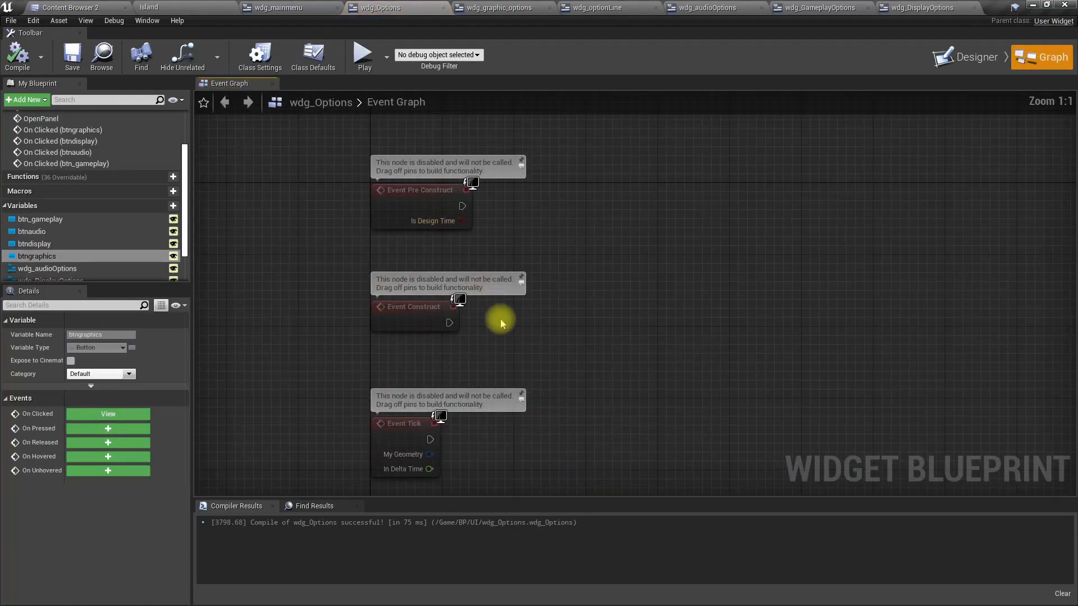
right_click_drag(524, 358, 515, 329)
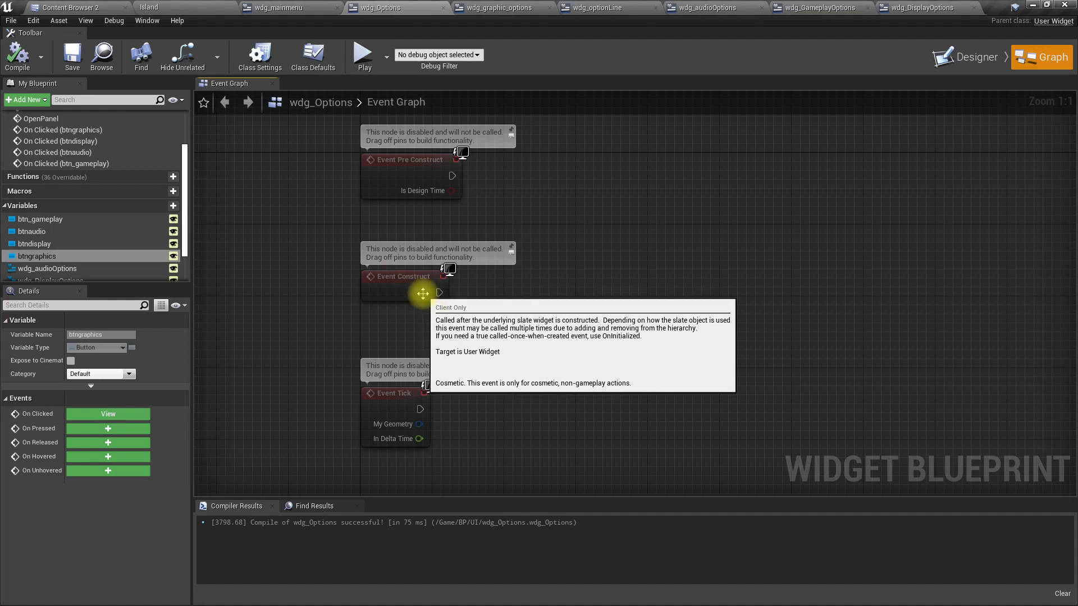
right_click_drag(566, 199, 553, 399)
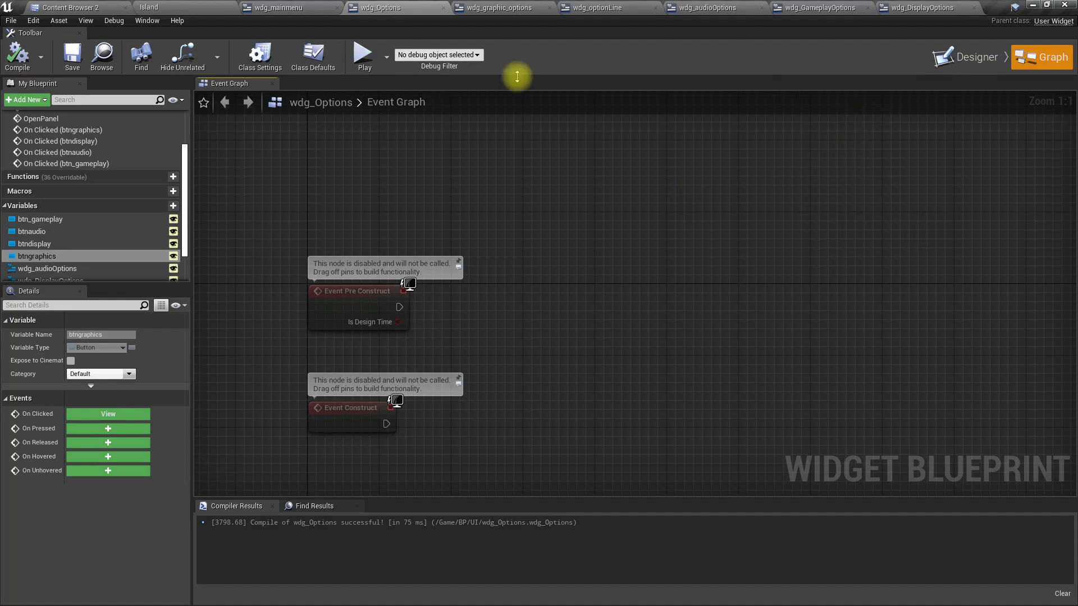
Step: Add an On Clicked event for the btnsettings button in wdg_mainmenu, below the exit game logic
left_click(302, 5)
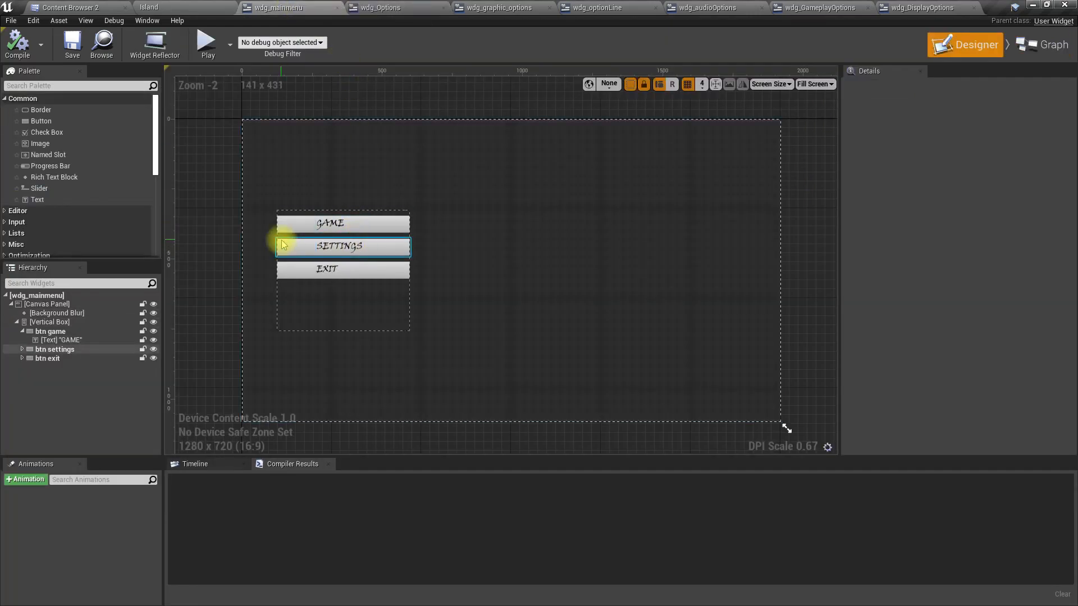
left_click(287, 249)
left_click(1041, 45)
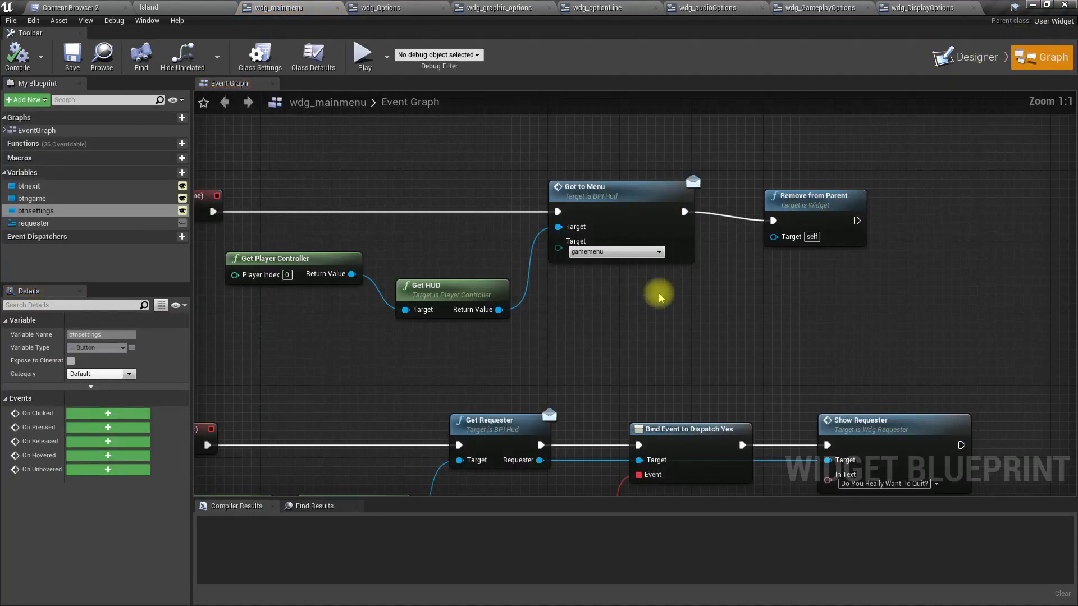
right_click_drag(703, 256, 721, 259)
scroll(719, 265, "down", 2)
right_click_drag(483, 455, 490, 299)
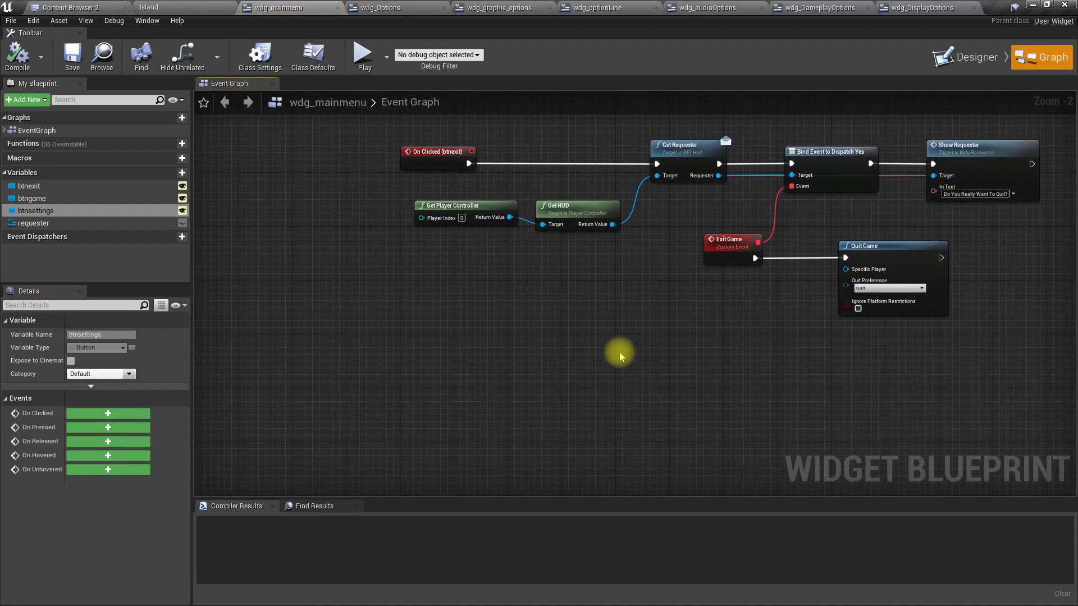
right_click_drag(604, 330, 574, 428)
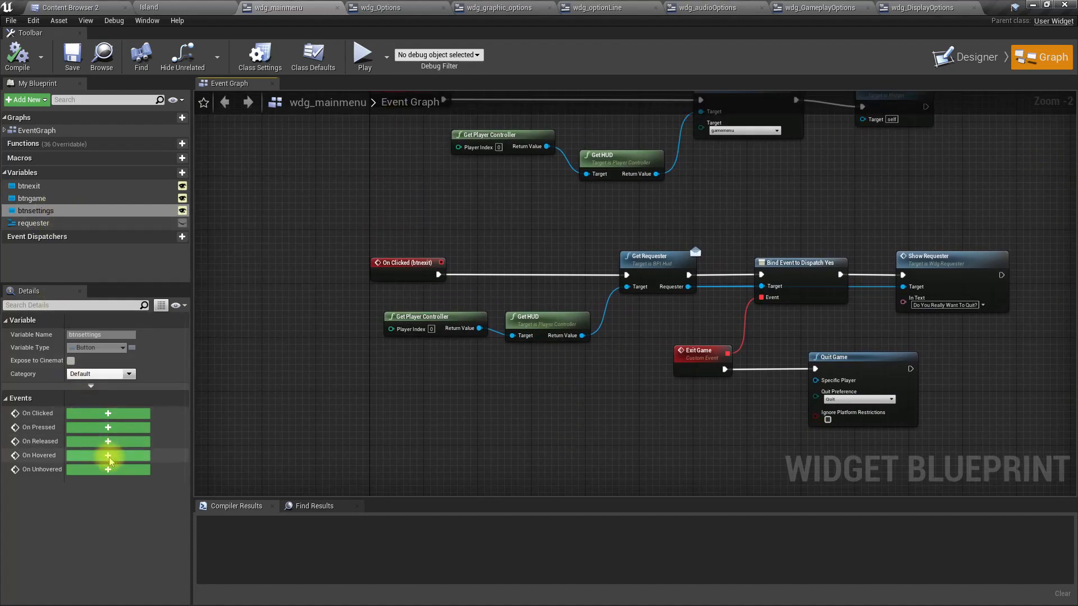
left_click(82, 416)
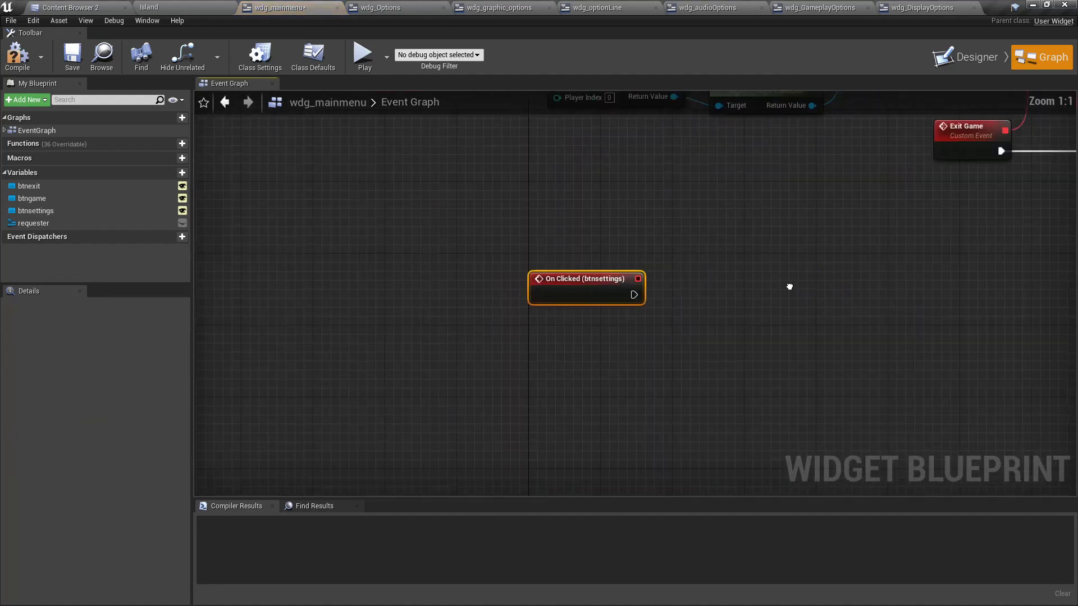
left_click_drag(484, 255, 486, 283)
right_click_drag(628, 211, 537, 605)
right_click_drag(627, 280, 617, 245)
right_click_drag(523, 574, 481, 274)
right_click(409, 418)
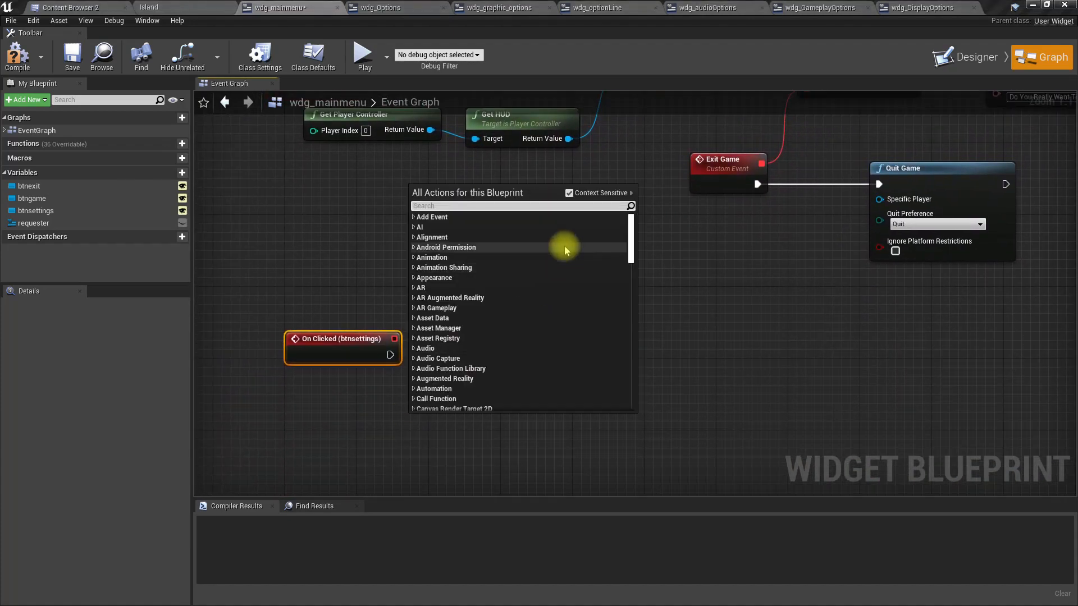
left_click(348, 241)
Step: Open the BPI_Hud definition of the game button's Got to Menu call and inspect the function's inputs
right_click_drag(687, 226, 654, 421)
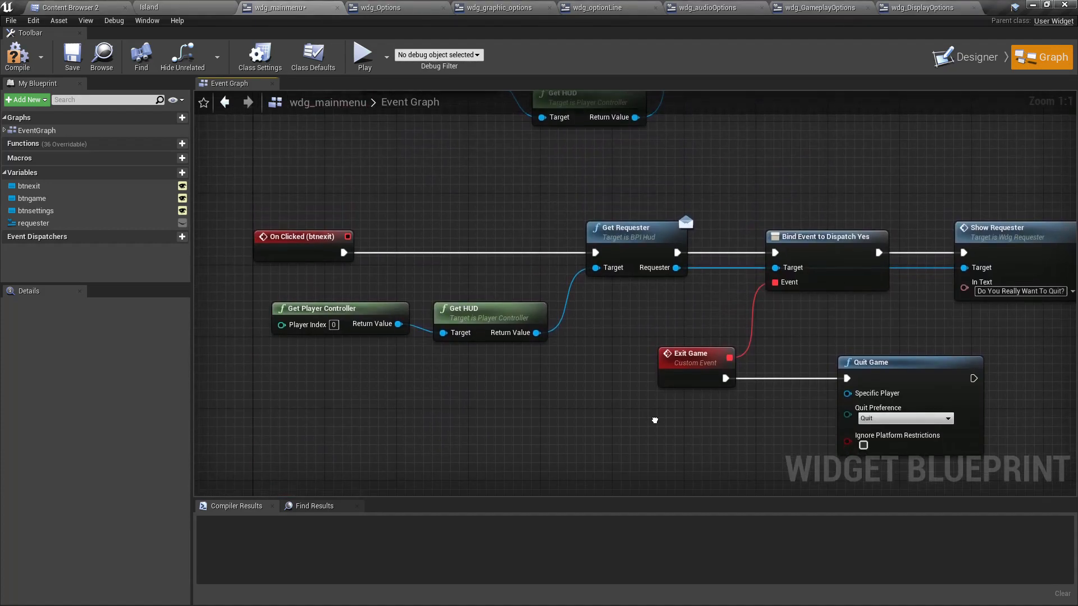
left_click(633, 260)
right_click_drag(646, 284, 631, 490)
double_click(719, 211)
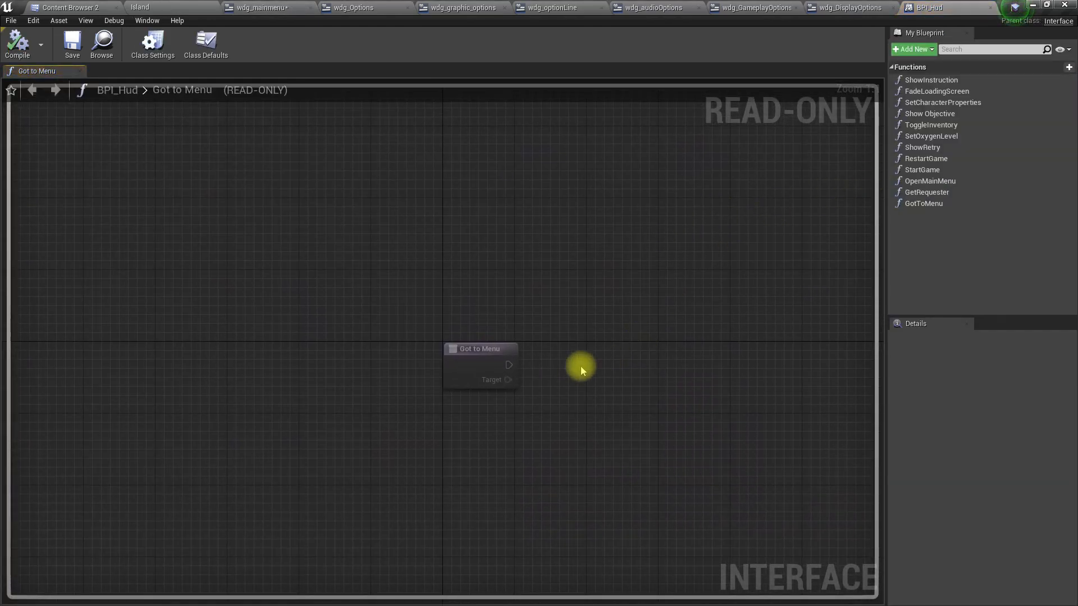
left_click(488, 366)
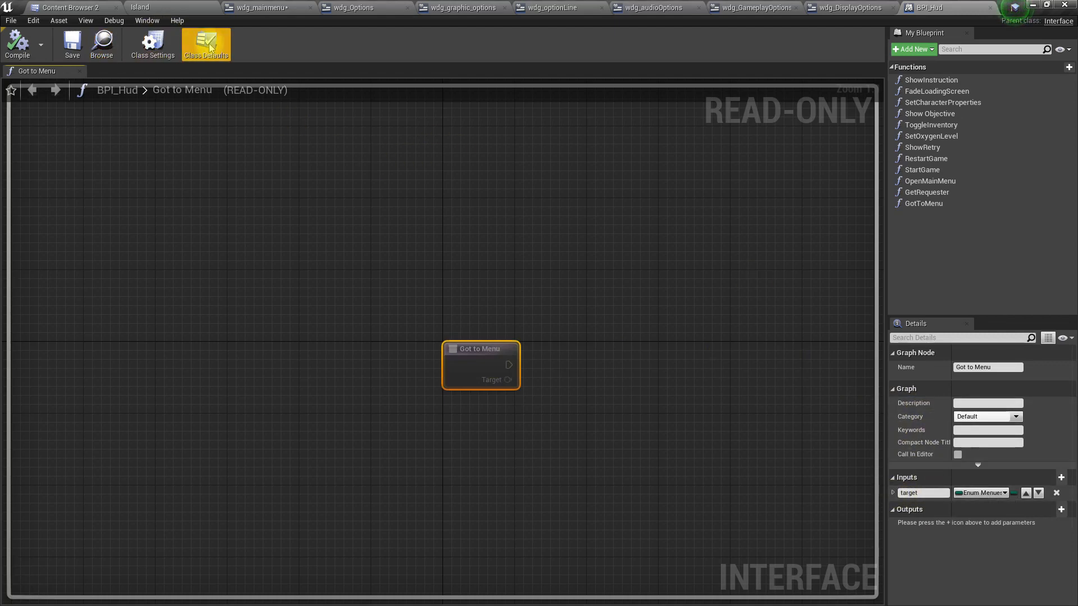
Step: Open HUD_Survival from the BP/UI folder and locate its Event Got to Menu logic with the enum_menues switch
left_click(101, 44)
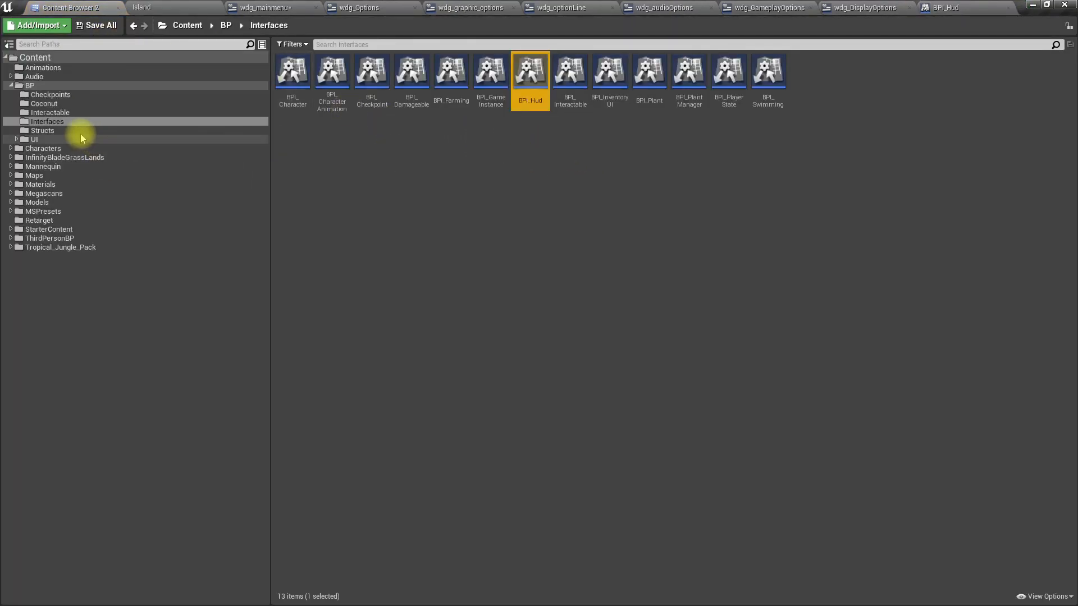
left_click(33, 85)
left_click(35, 140)
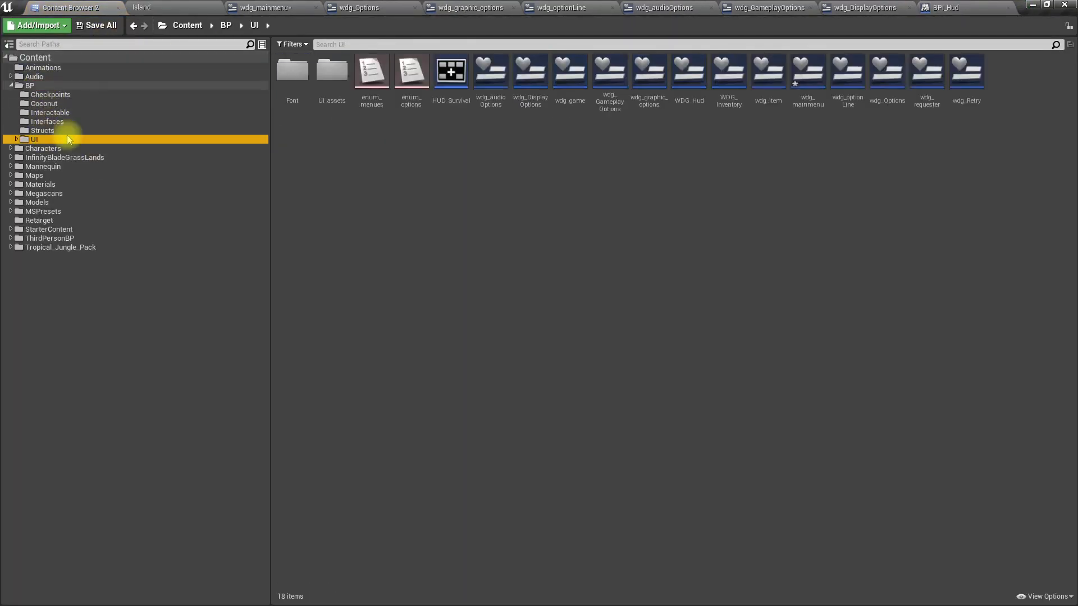
double_click(443, 84)
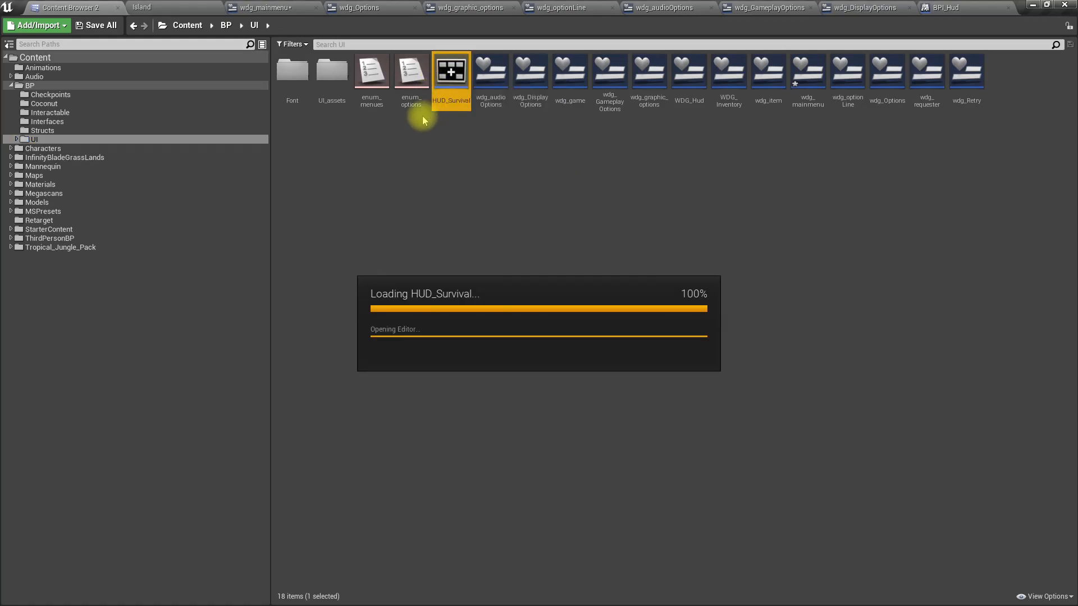
scroll(673, 326, "down", 4)
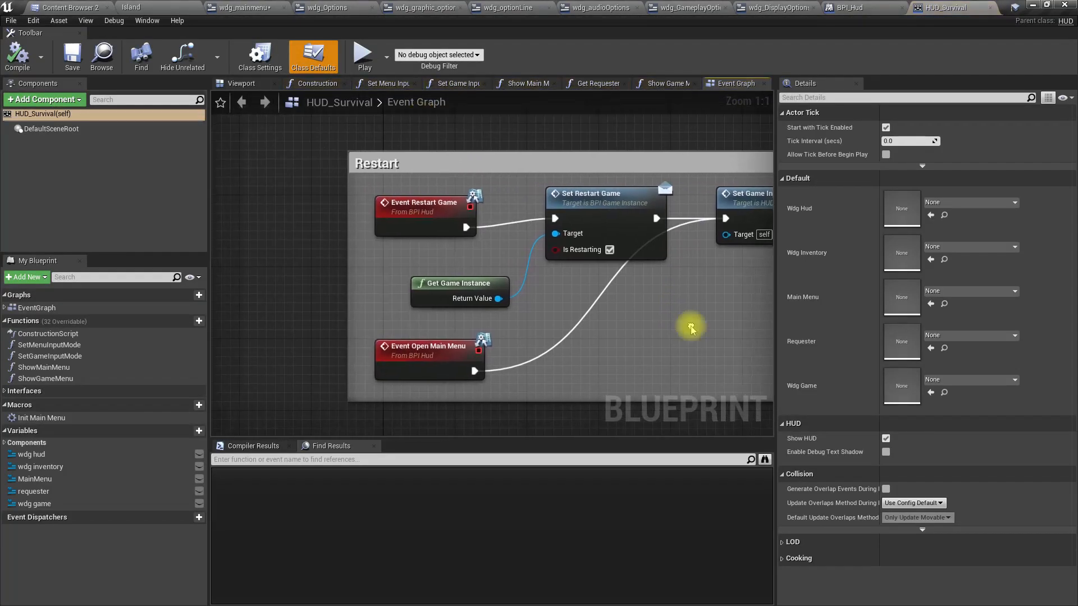
right_click_drag(664, 312, 543, 108)
scroll(537, 163, "down", 2)
scroll(469, 348, "up", 4)
right_click_drag(509, 227, 483, 296)
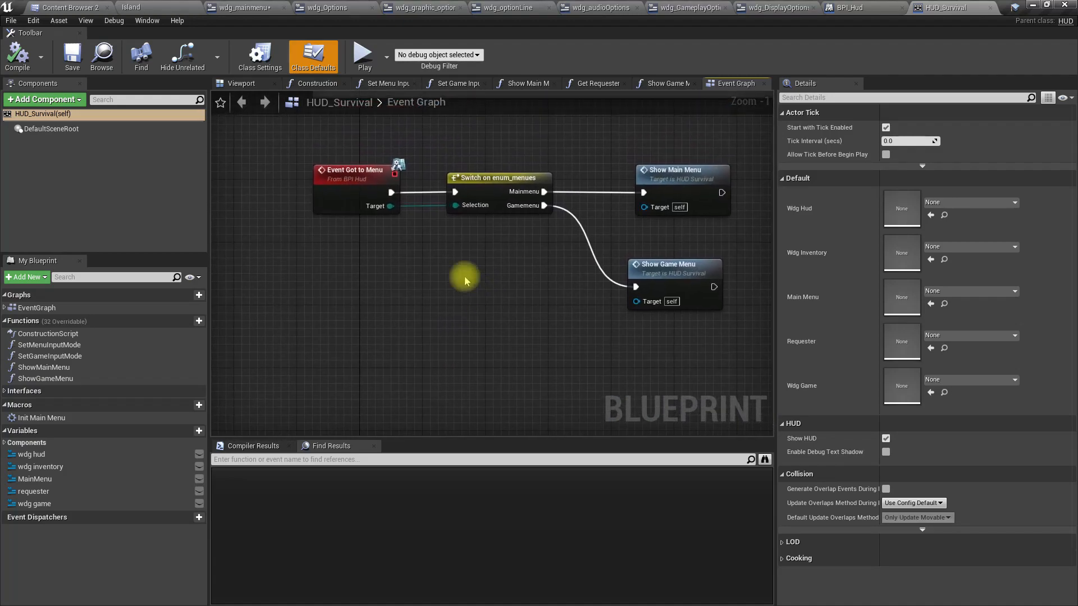
Step: Go from Event Got to Menu back to BPI_Hud and inspect the type of GotToMenu's target input
left_click(358, 211)
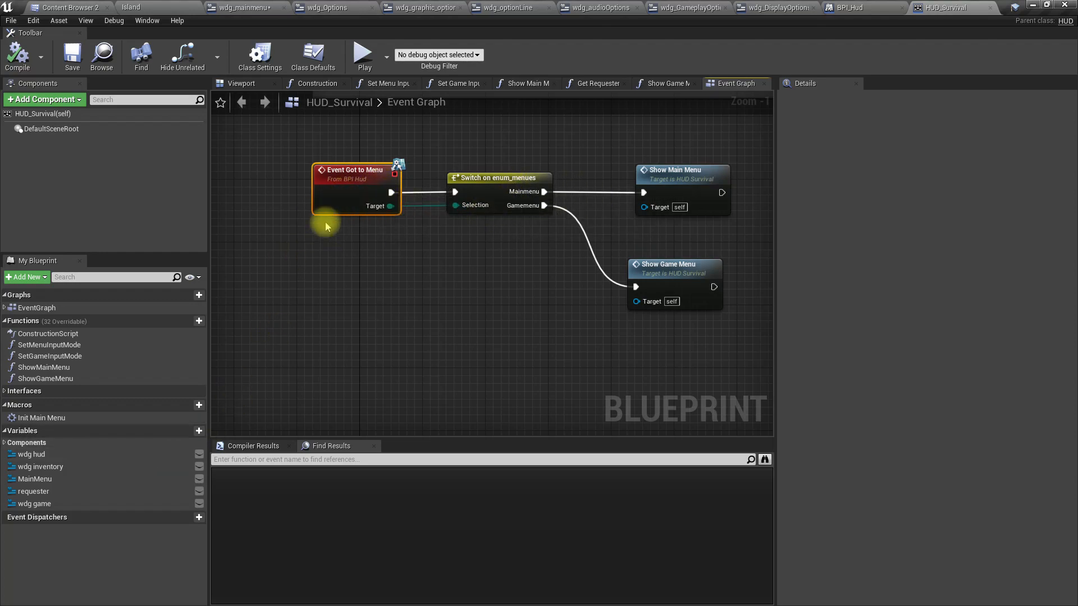
double_click(349, 197)
left_click(925, 204)
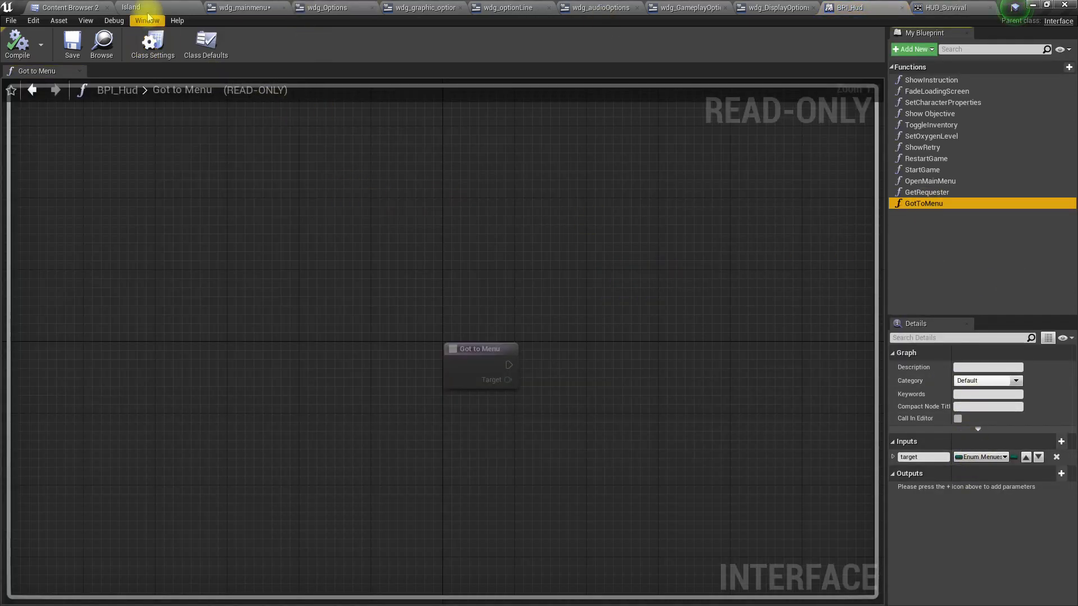
Step: Open enum_menues from the BP/UI folder, add a third enumerator named optionsmenu, and save the enum
left_click(69, 6)
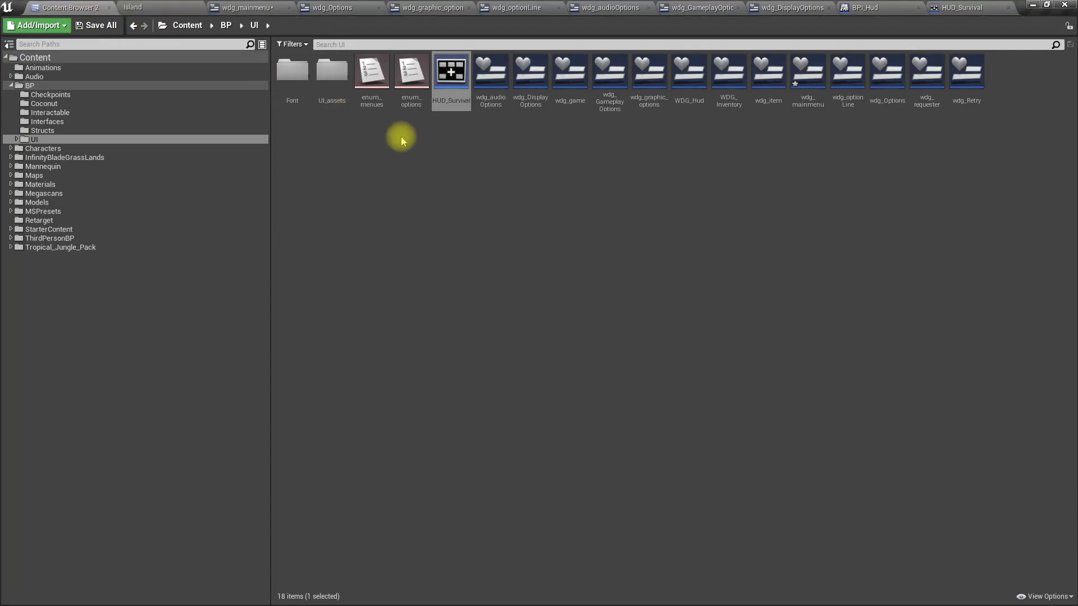
double_click(367, 78)
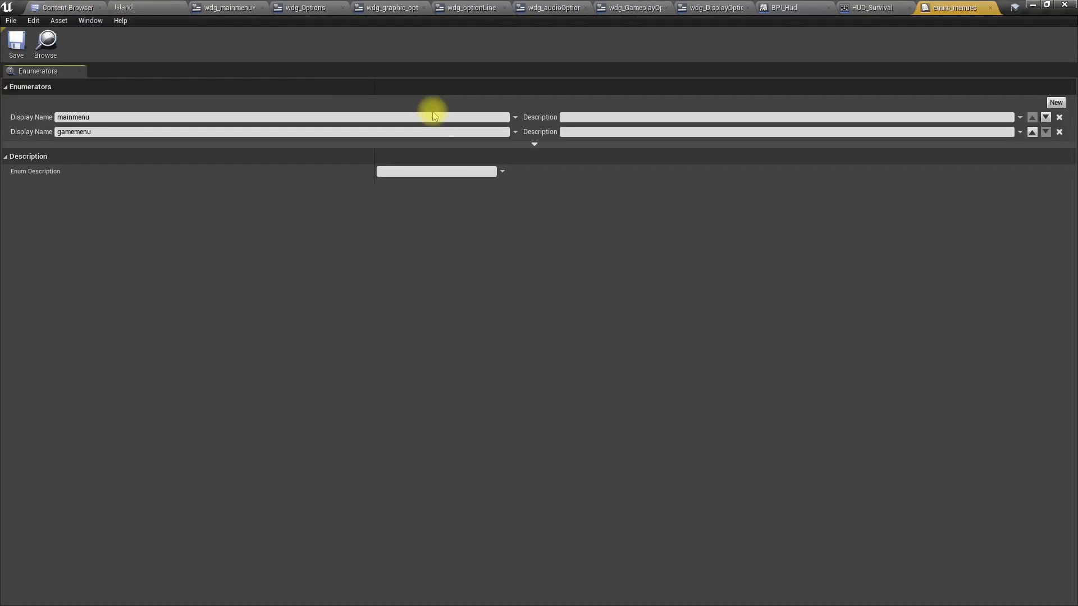
left_click(1056, 103)
double_click(78, 147)
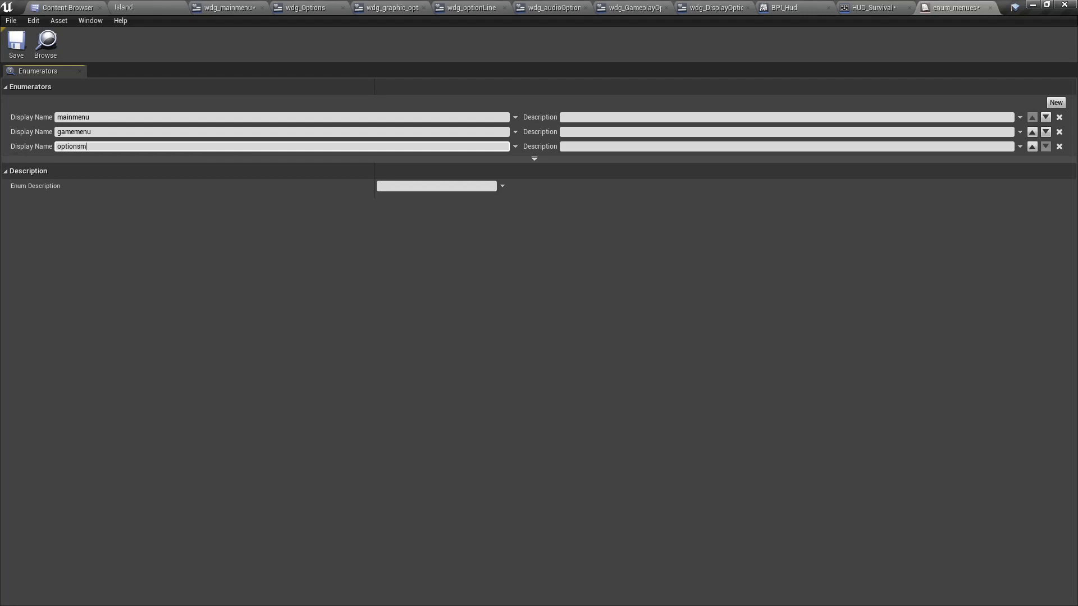
left_click(16, 43)
Step: Return to HUD_Survival's event graph and examine the enum_menues switch outputs and the Show Main Menu and Show Game Menu calls
left_click(893, 9)
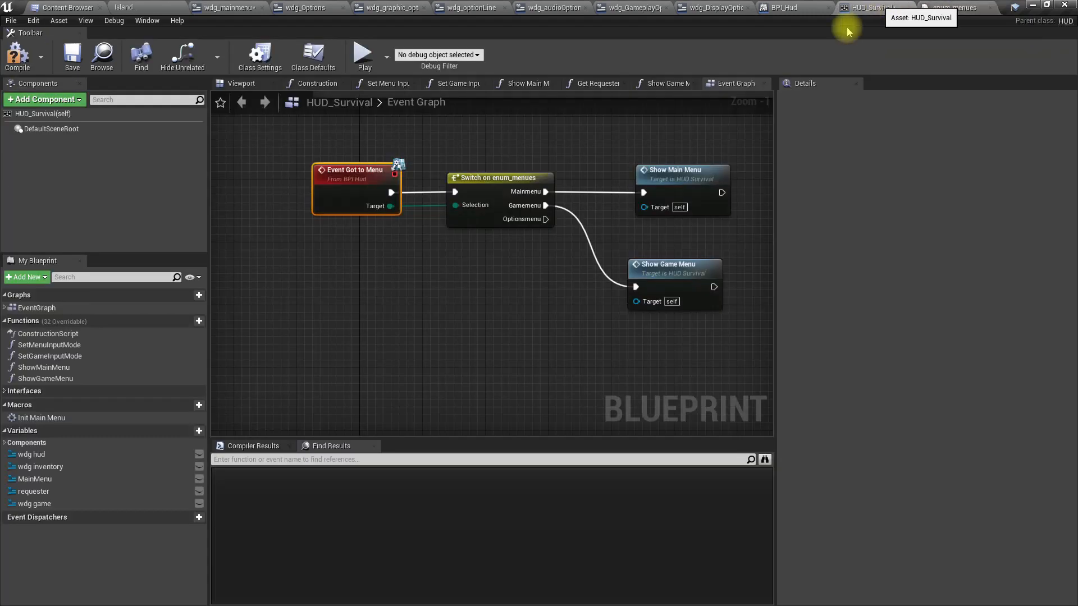
right_click_drag(556, 230, 429, 202)
left_click(540, 228)
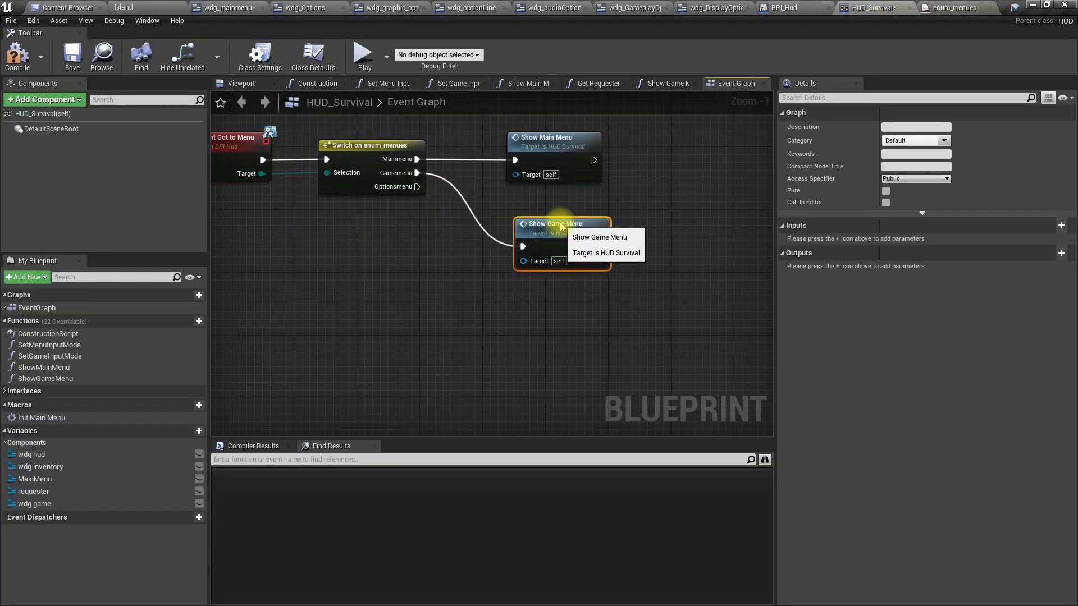
scroll(538, 245, "down", 5)
scroll(538, 246, "up", 5)
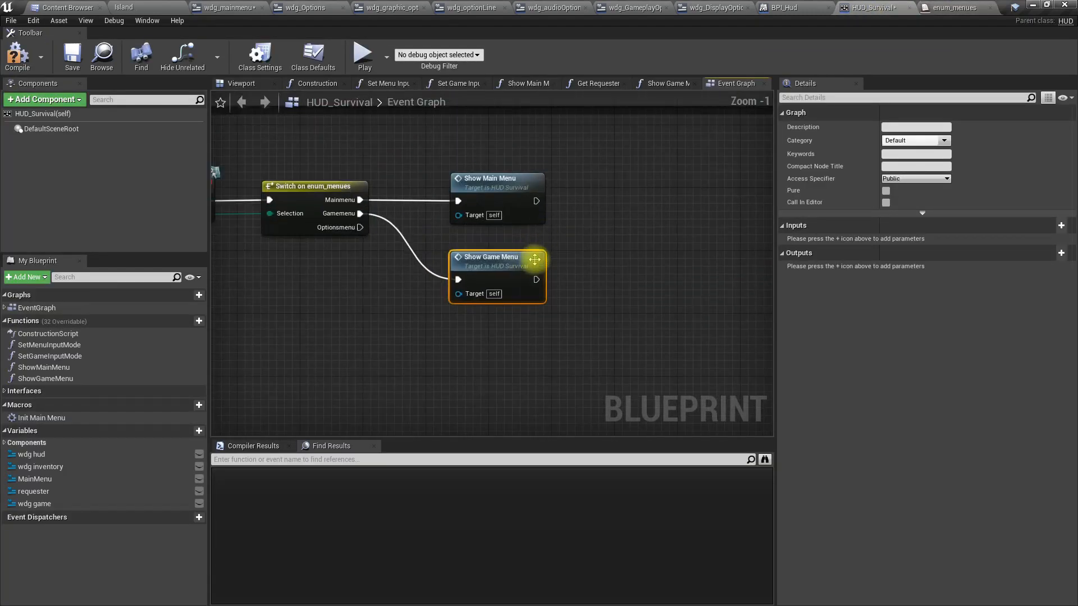
right_click_drag(453, 327, 841, 567)
right_click_drag(808, 603, 398, 258)
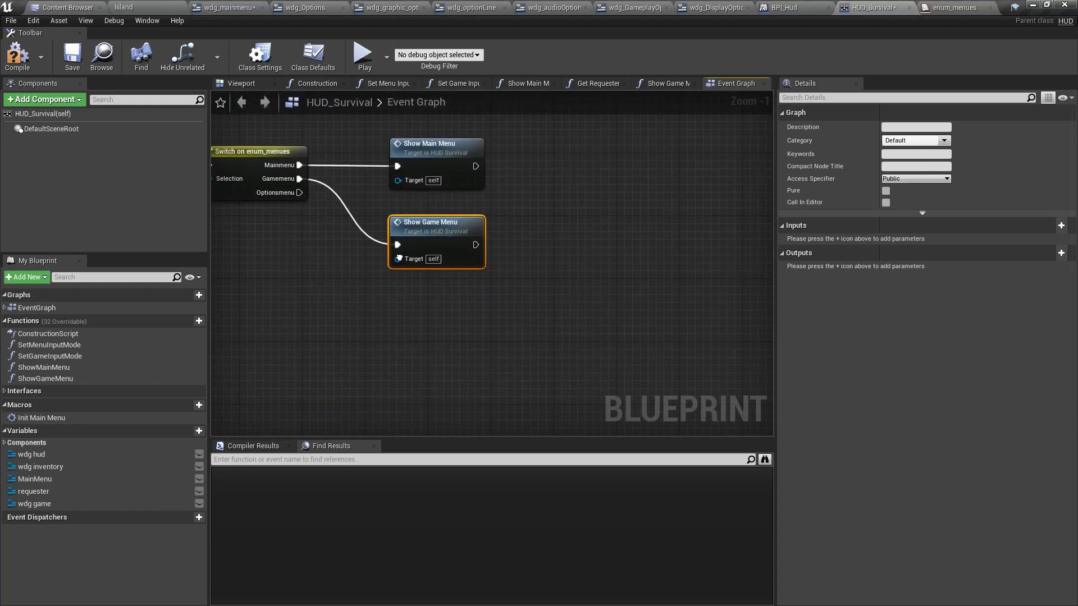
left_click_drag(269, 197, 279, 175)
right_click_drag(310, 258, 428, 305)
key("ctrl+z")
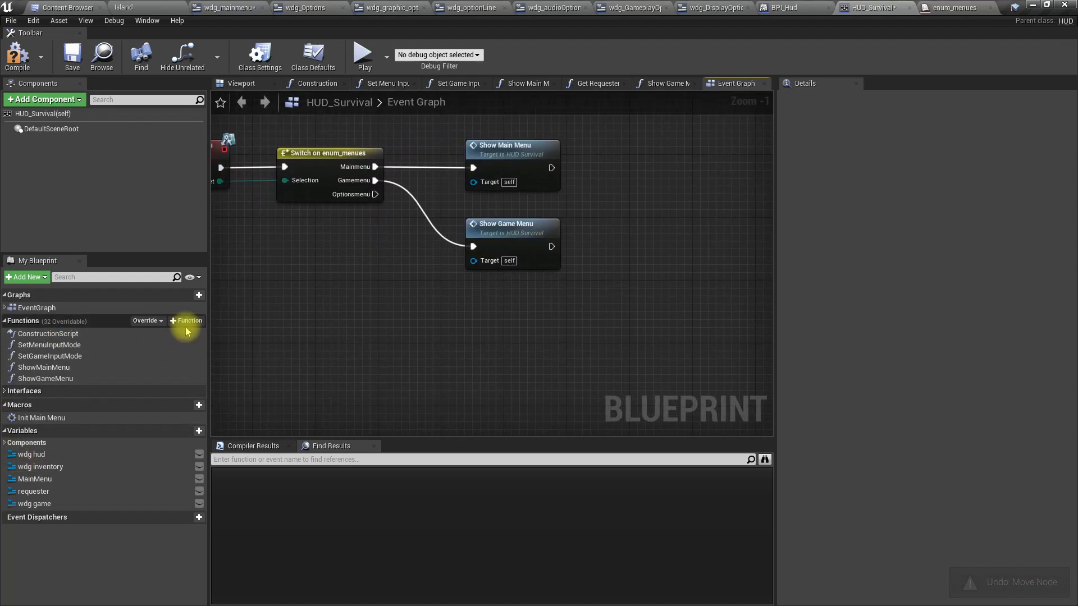
Step: Open the Show Game Menu function and examine how it validates, creates and stores the game menu widget
left_click(48, 368)
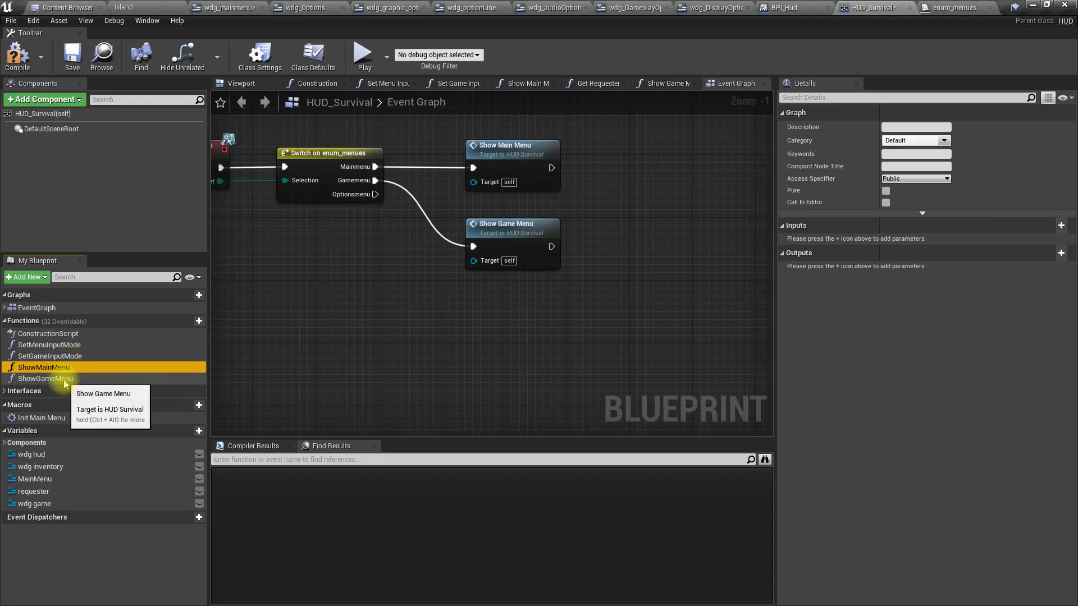
right_click_drag(534, 281, 501, 273)
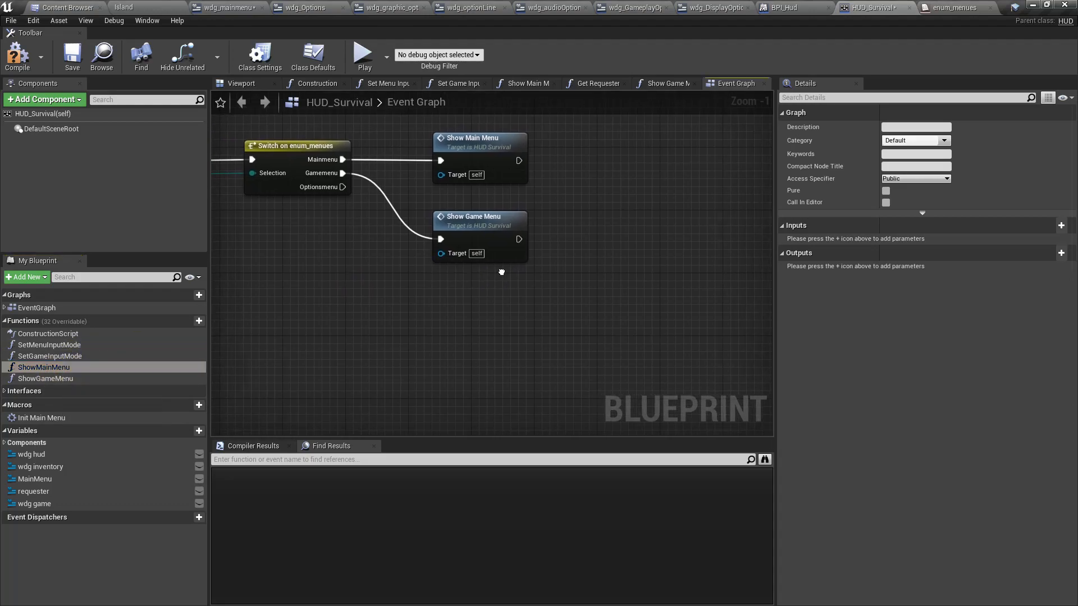
double_click(485, 222)
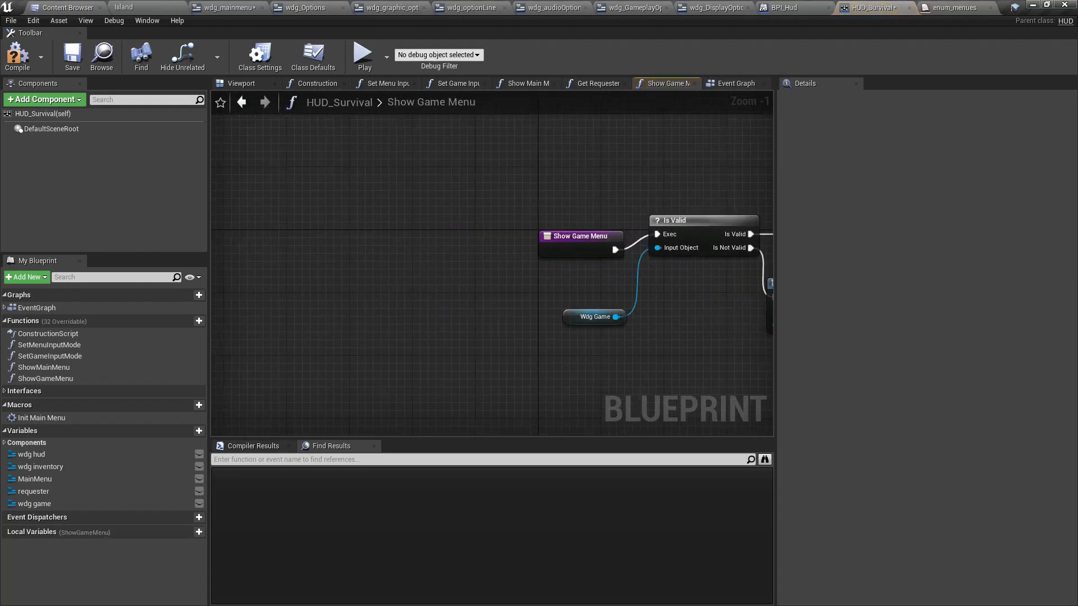
right_click_drag(542, 265, 321, 225)
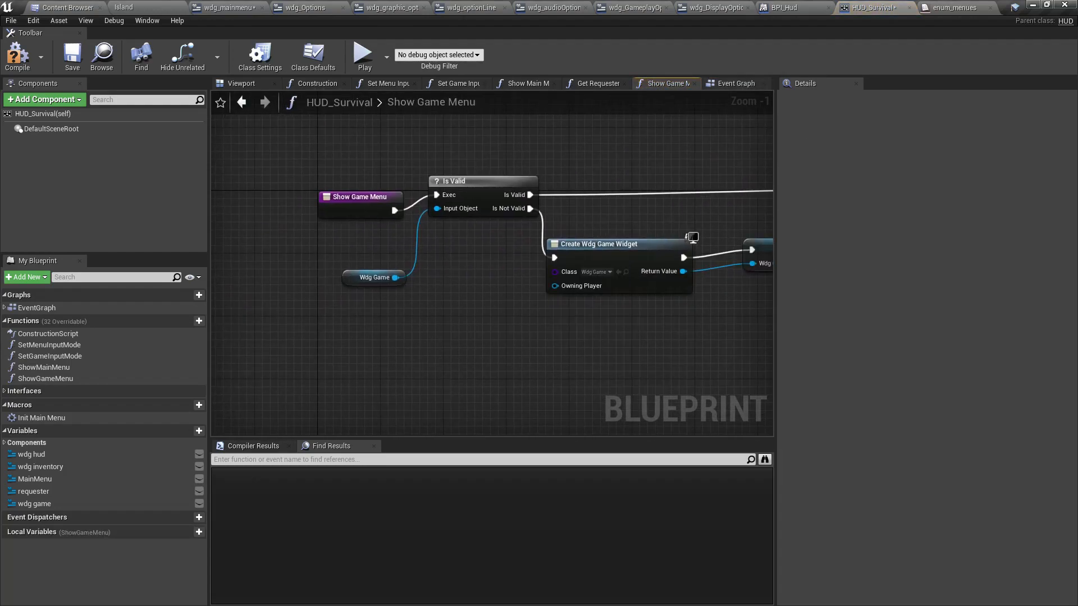
right_click_drag(770, 226, 704, 232)
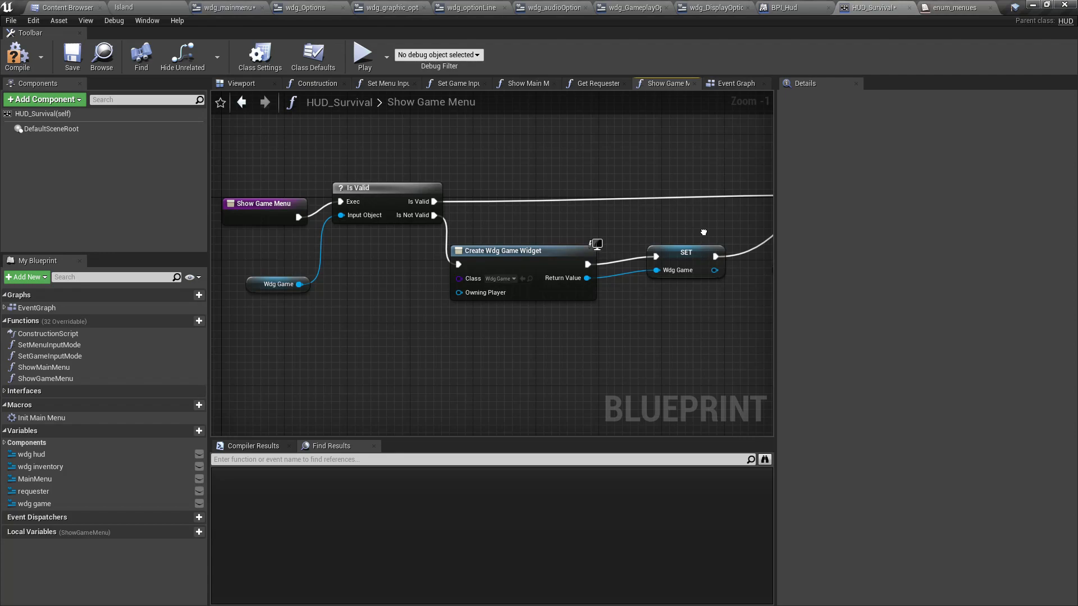
Step: Duplicate the ShowGameMenu function and name the copy ShowOptionsMenu
left_click(43, 378)
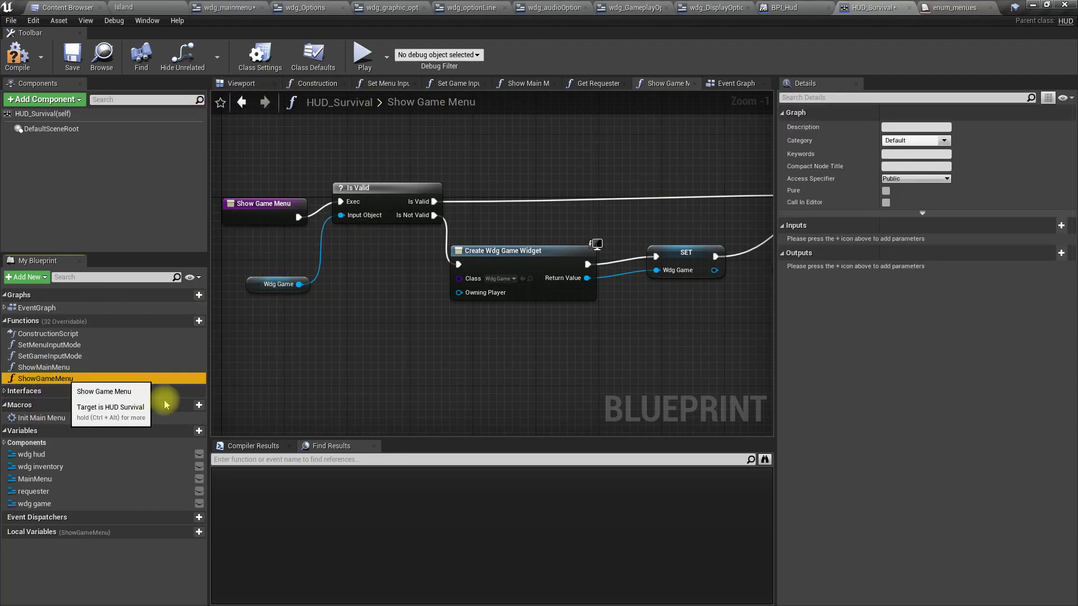
key("ctrl+w")
key("End")
key("shift+Left")
key("shift+Left")
key("shift+Left")
key("shift+Left")
key("shift+Left")
key("shift+Left")
key("shift+Left")
key("shift+Left")
key("shift+Left")
key("shift+Left")
type("OptionsMenu")
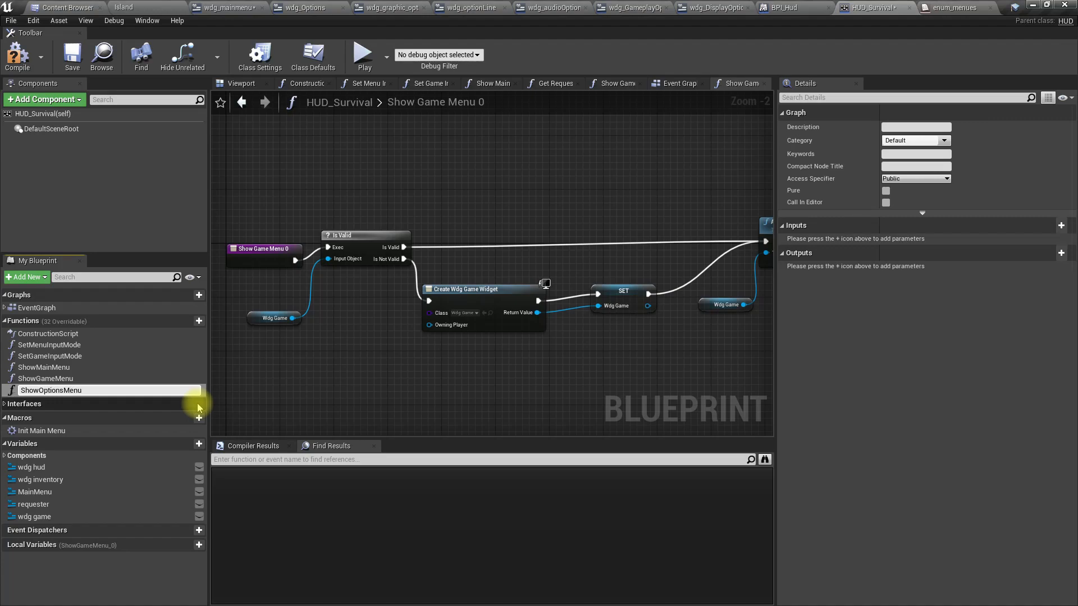
key("Return")
Step: Set the class of the Create Widget node in Show Options Menu to wdg_Options
scroll(433, 265, "down", 2)
right_click_drag(513, 384, 420, 256)
scroll(416, 247, "up", 1)
scroll(483, 247, "up", 3)
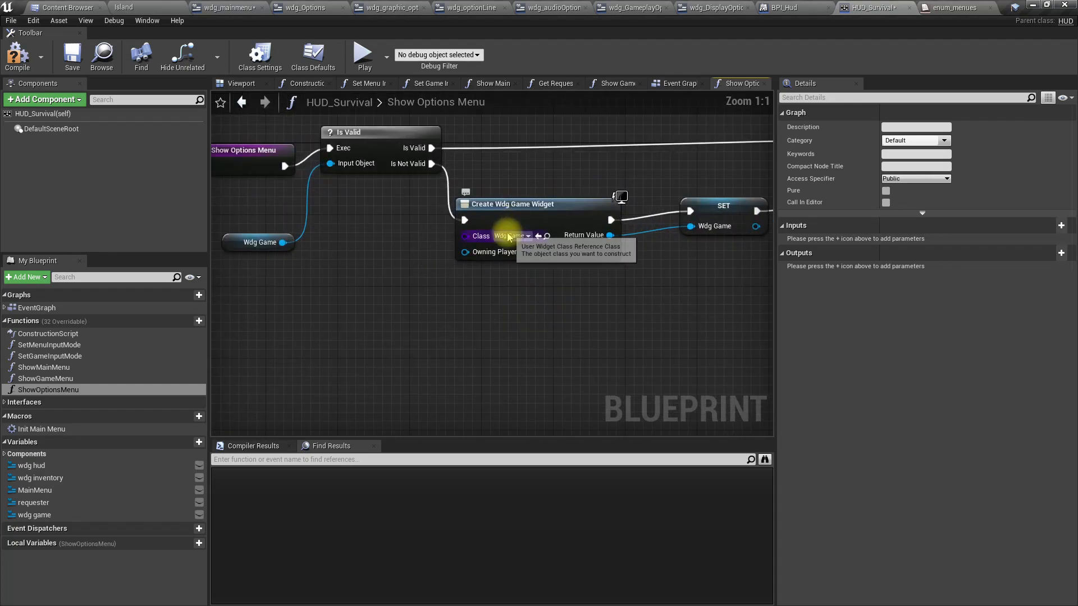
left_click(512, 236)
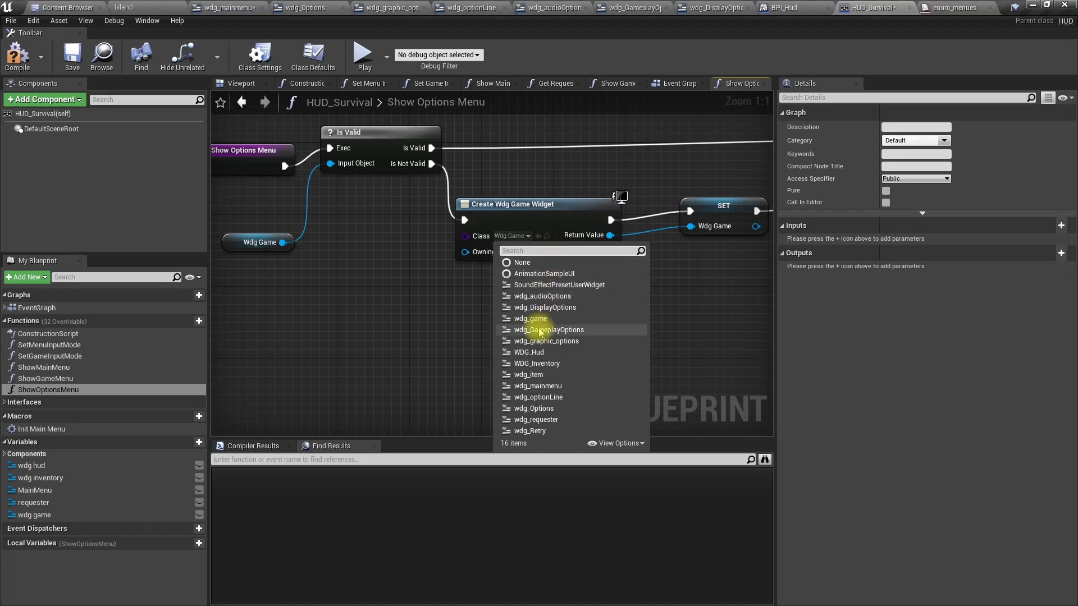
left_click(534, 409)
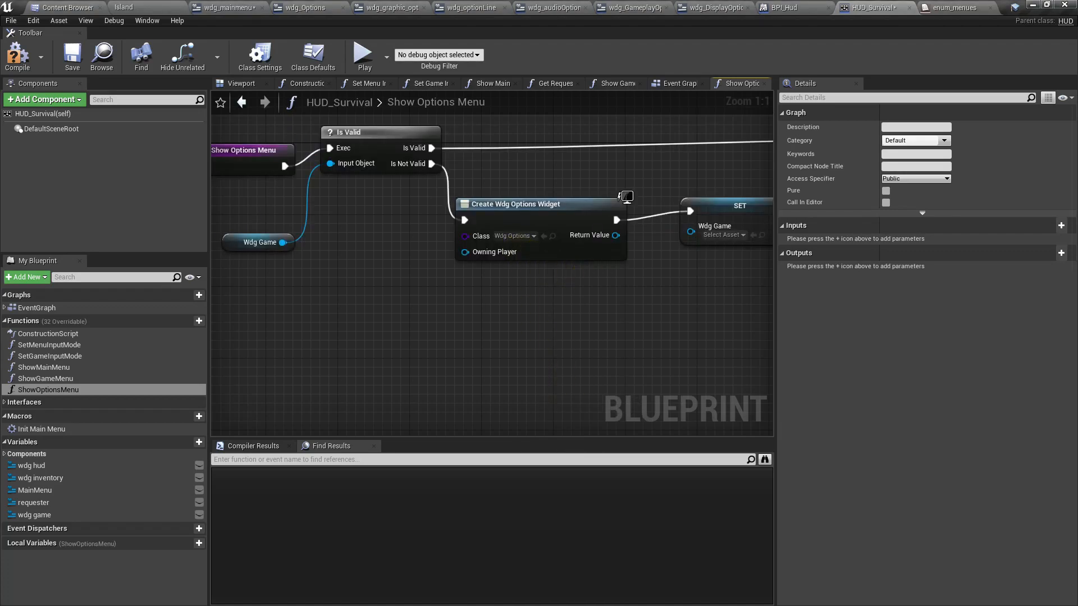
Step: Delete the Wdg Game setter after the Create Widget node and the Wdg Game getter feeding Add to Viewport
right_click_drag(520, 252, 336, 304)
left_click(556, 260)
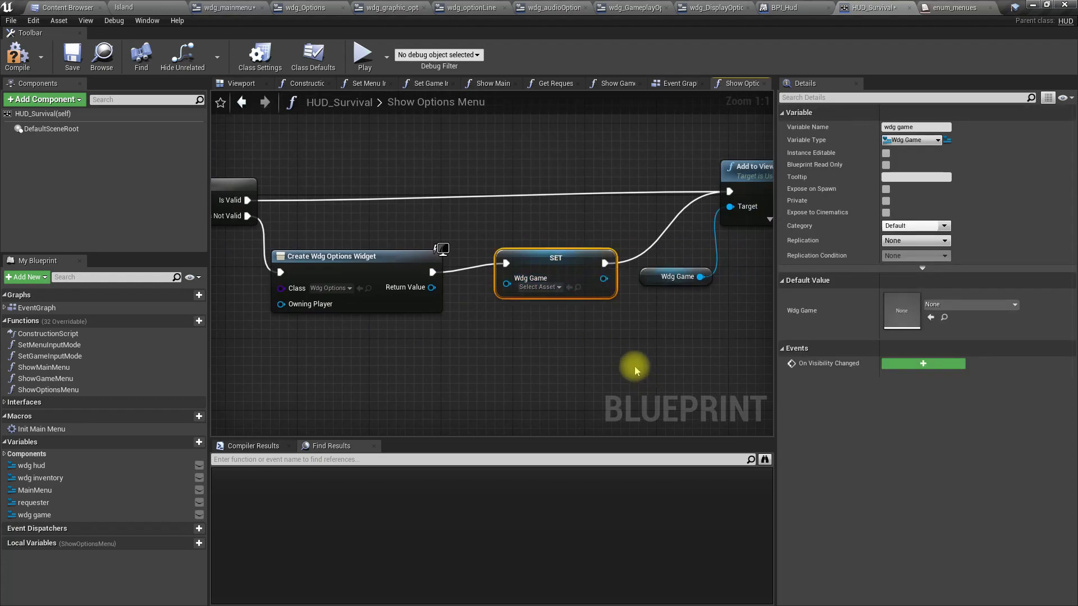
key("Delete")
right_click_drag(635, 371, 537, 356)
left_click(556, 272)
key("Delete")
Step: Promote the Create Wdg Options Widget return value to a variable named wdg options
right_click(334, 283)
left_click(415, 297)
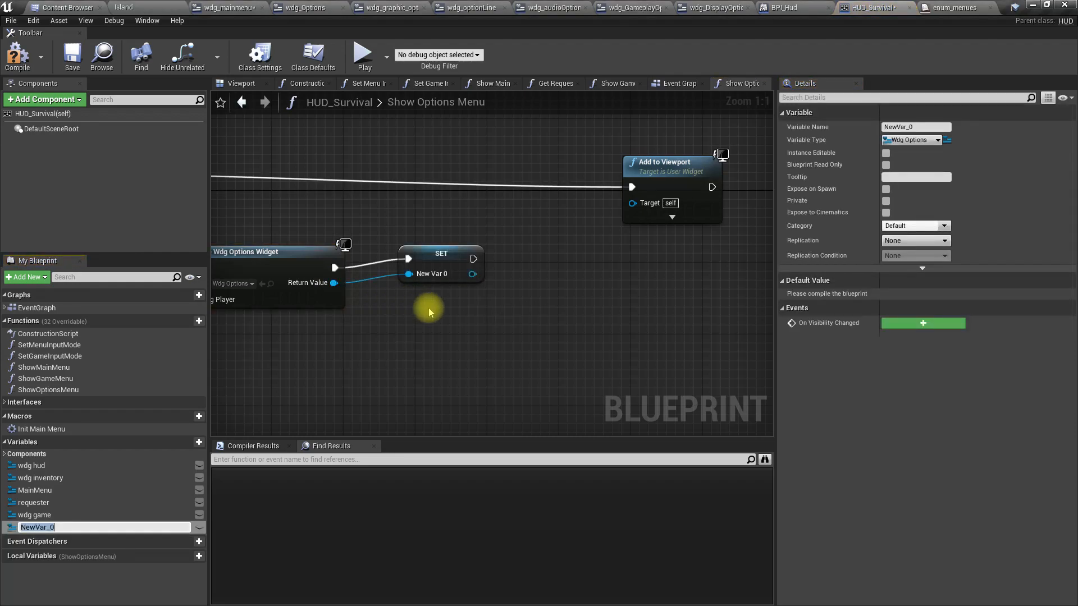
type("wdg options")
key("Return")
Step: Connect the wdg options setter's execution to Add to Viewport and use the wdg options variable as its target
left_click_drag(482, 258, 632, 190)
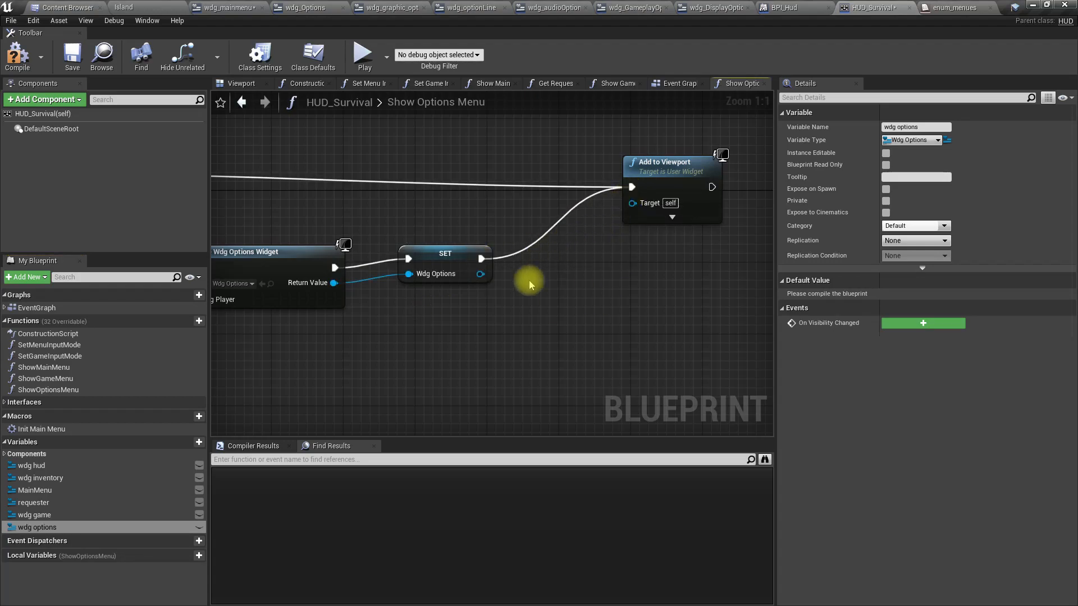
left_click_drag(39, 528, 652, 211)
Step: Replace the Wdg Game getter on the Is Valid input with wdg options, straighten the function entry node, and compile HUD_Survival
right_click_drag(604, 278, 773, 265)
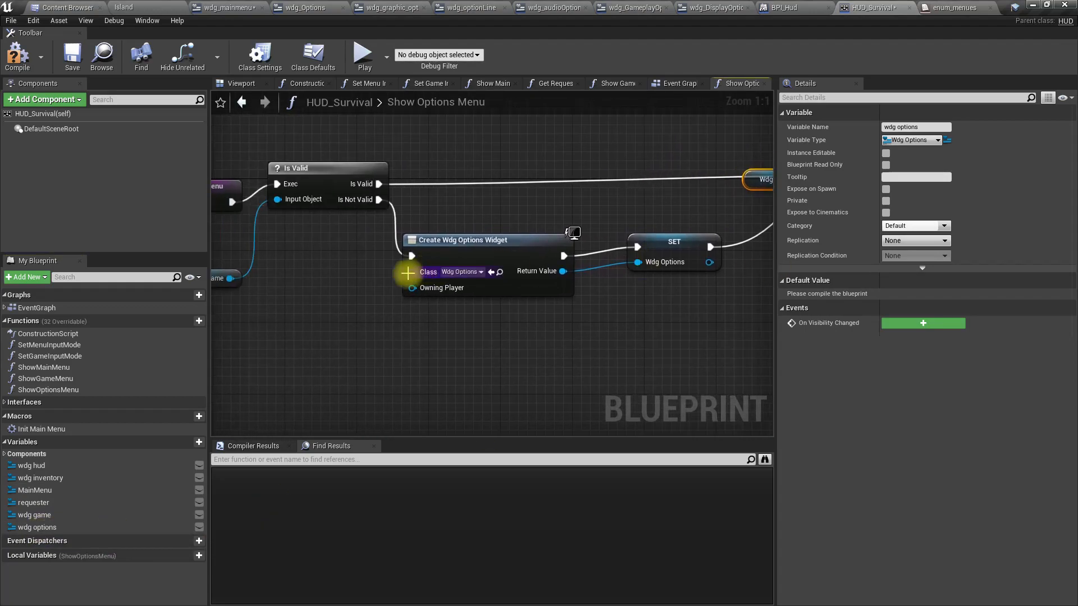
right_click_drag(315, 304, 551, 320)
left_click(429, 295)
key("Delete")
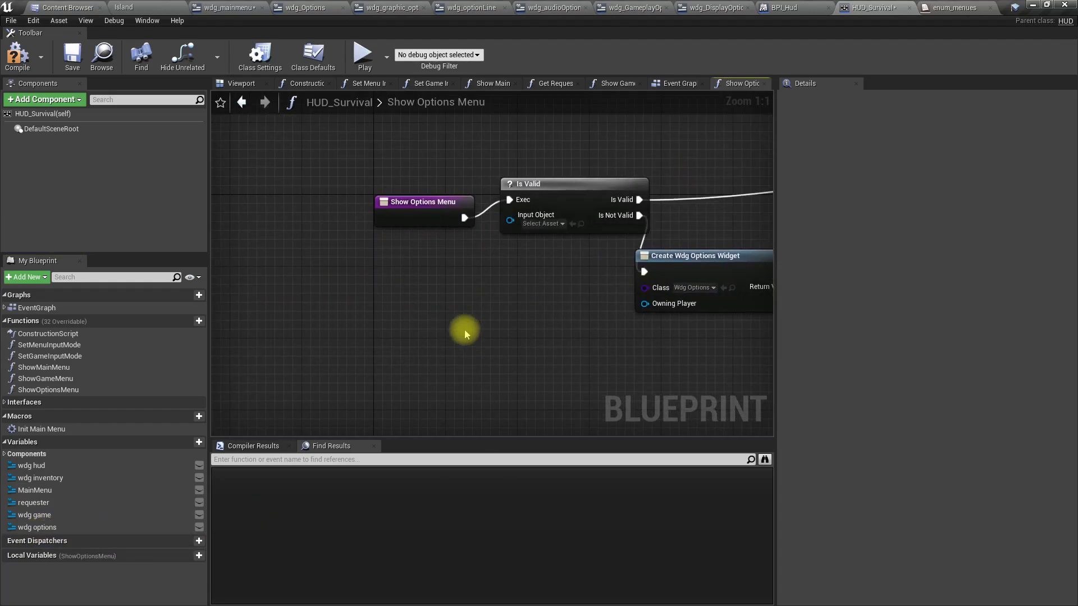
left_click_drag(40, 527, 511, 215)
left_click(583, 252)
left_click_drag(441, 212, 431, 204)
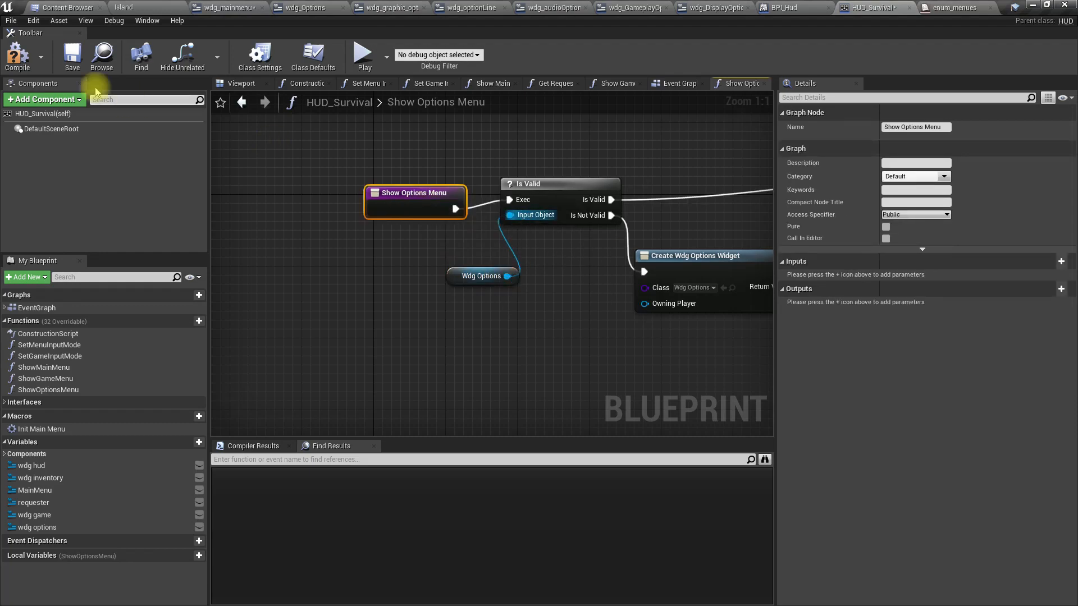
left_click(13, 59)
Step: Add a Show Options Menu call to the switch's Optionsmenu output in the event graph and align it below Show Game Menu
left_click(671, 85)
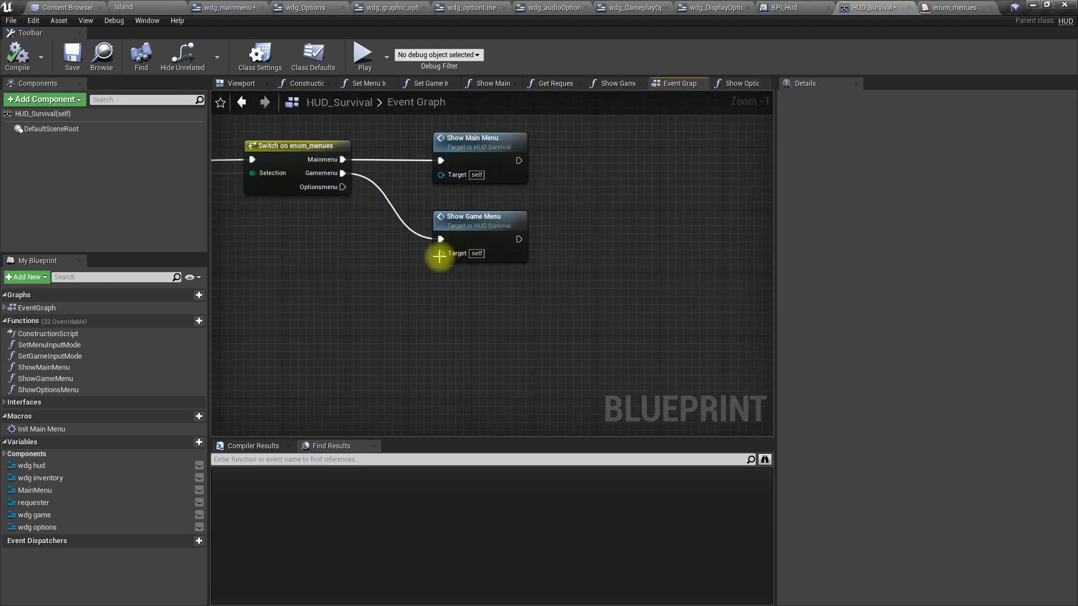
right_click_drag(412, 276, 450, 279)
left_click_drag(379, 189, 456, 288)
type("showop")
key("Return")
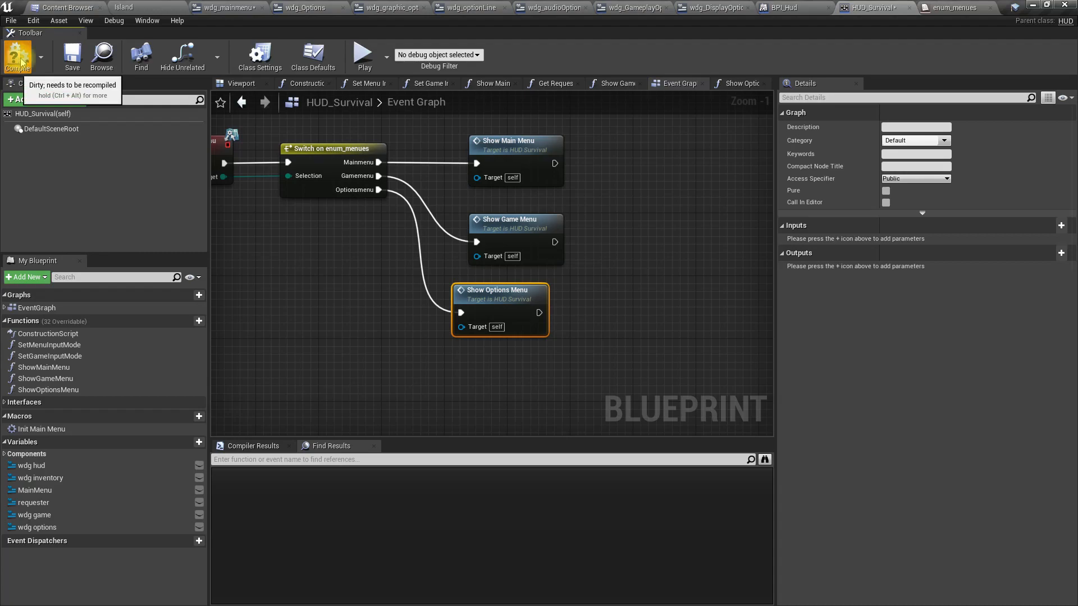
left_click_drag(497, 296, 513, 304)
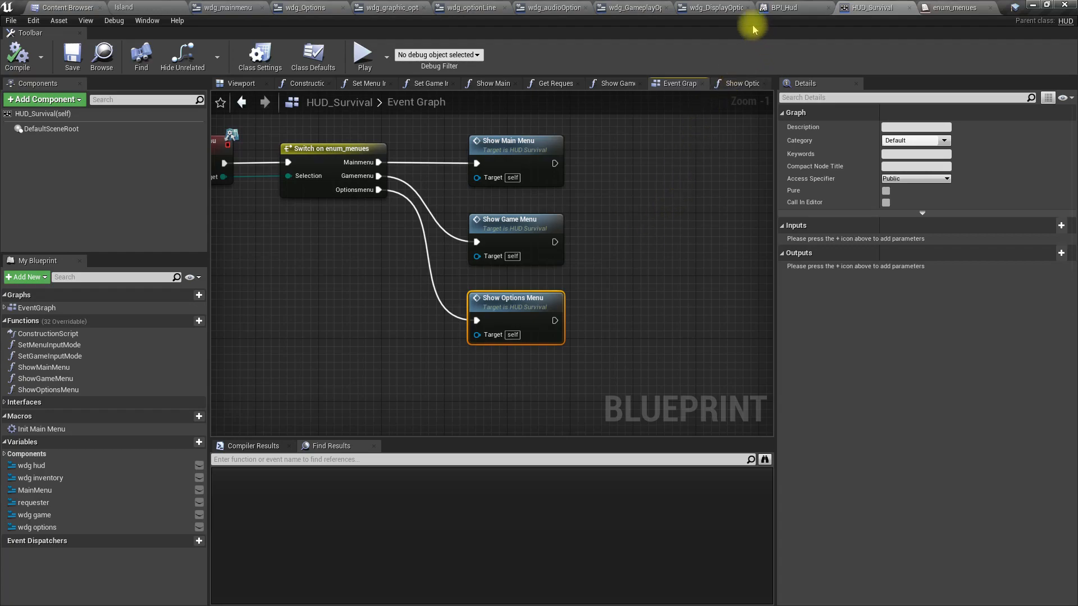
left_click(723, 8)
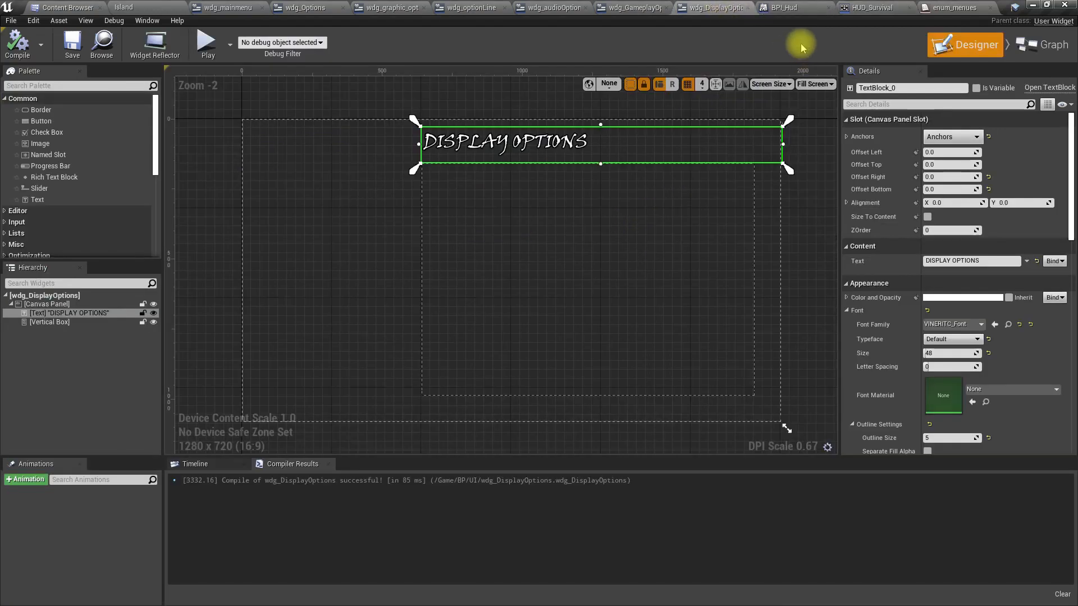
left_click(870, 7)
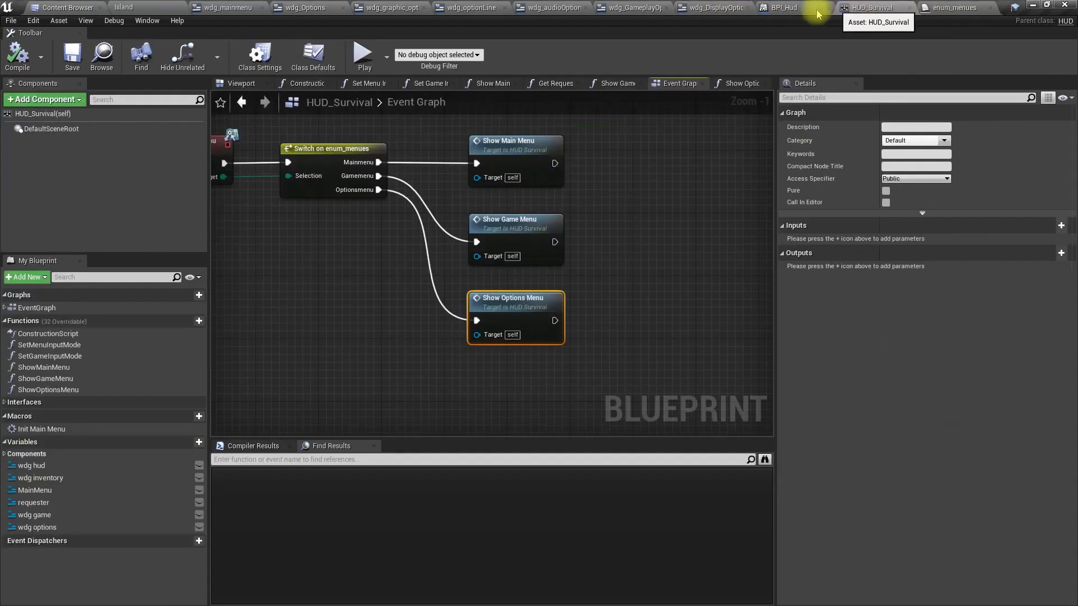
left_click(783, 8)
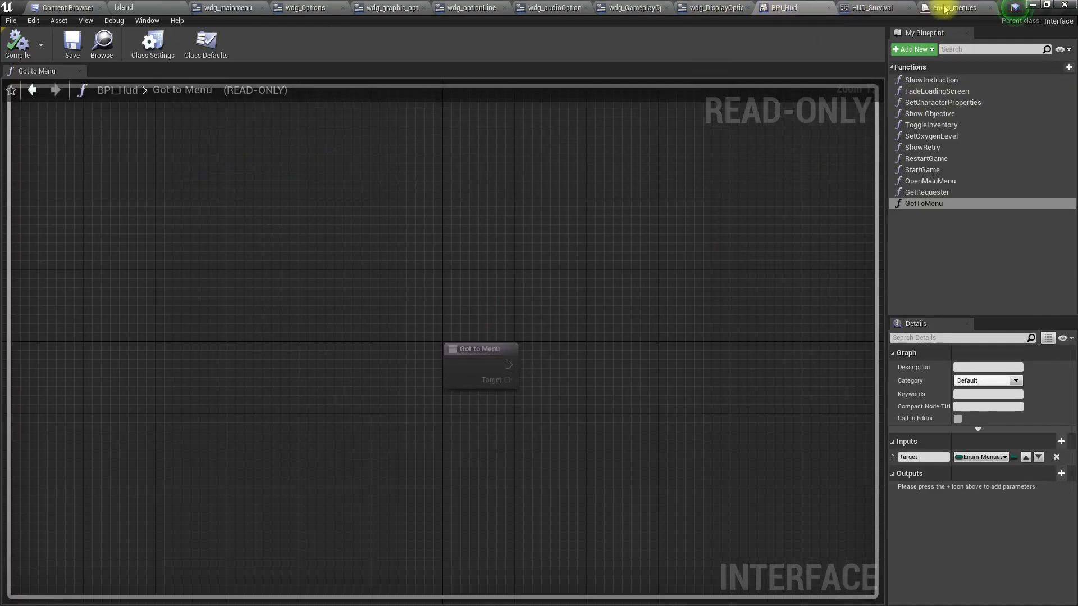
left_click(633, 7)
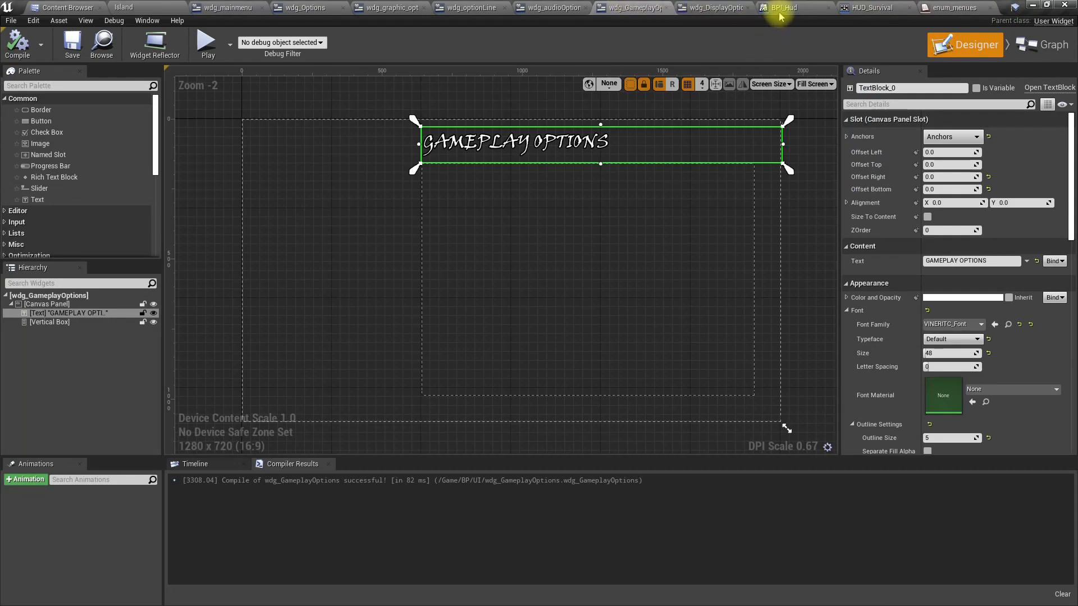
left_click(715, 7)
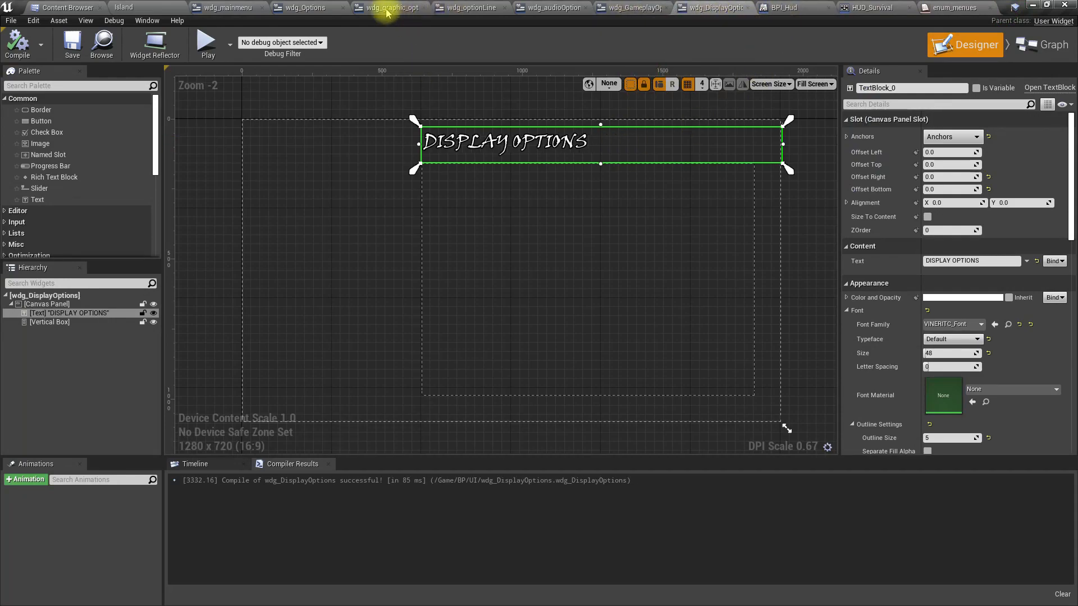
Step: Add a Get Player Controller node below the On Clicked (btnsettings) event in wdg_mainmenu's event graph
left_click(220, 10)
right_click_drag(739, 388, 730, 185)
right_click_drag(509, 414, 471, 261)
right_click_drag(455, 378, 455, 310)
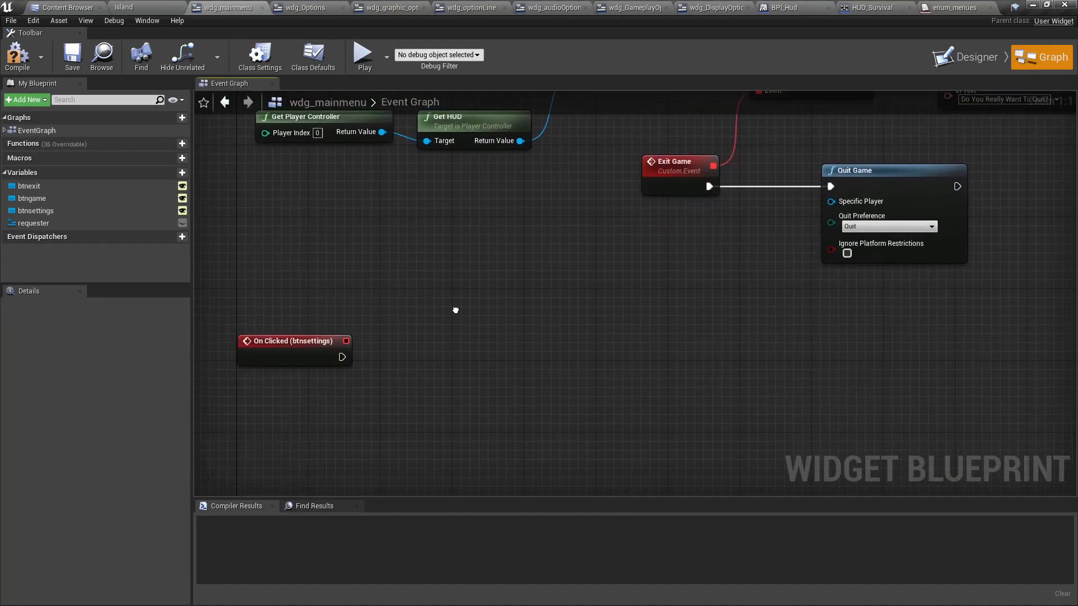
right_click(291, 430)
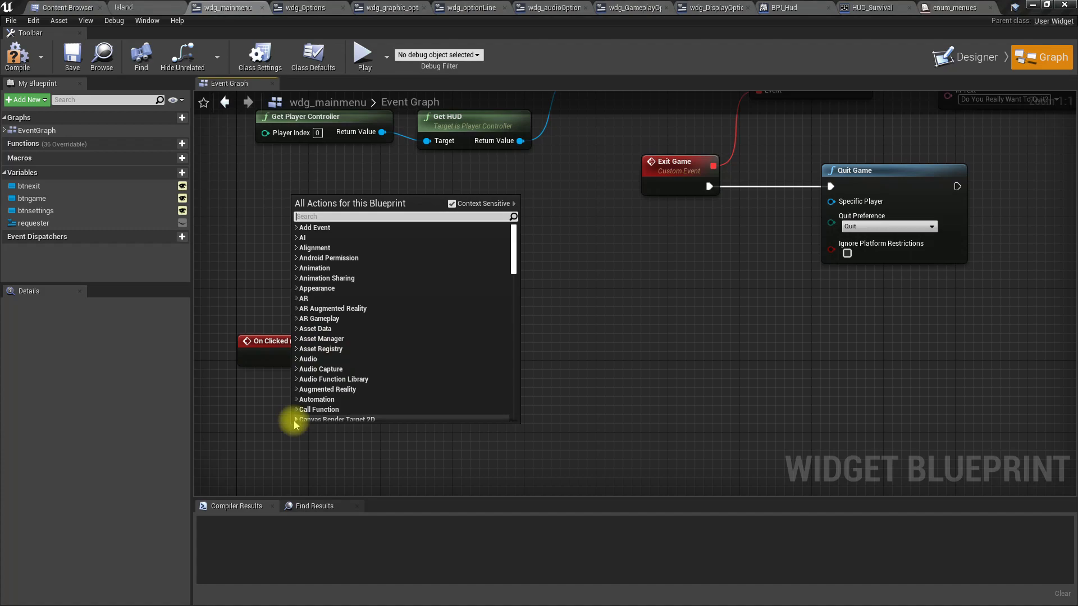
type("get pla")
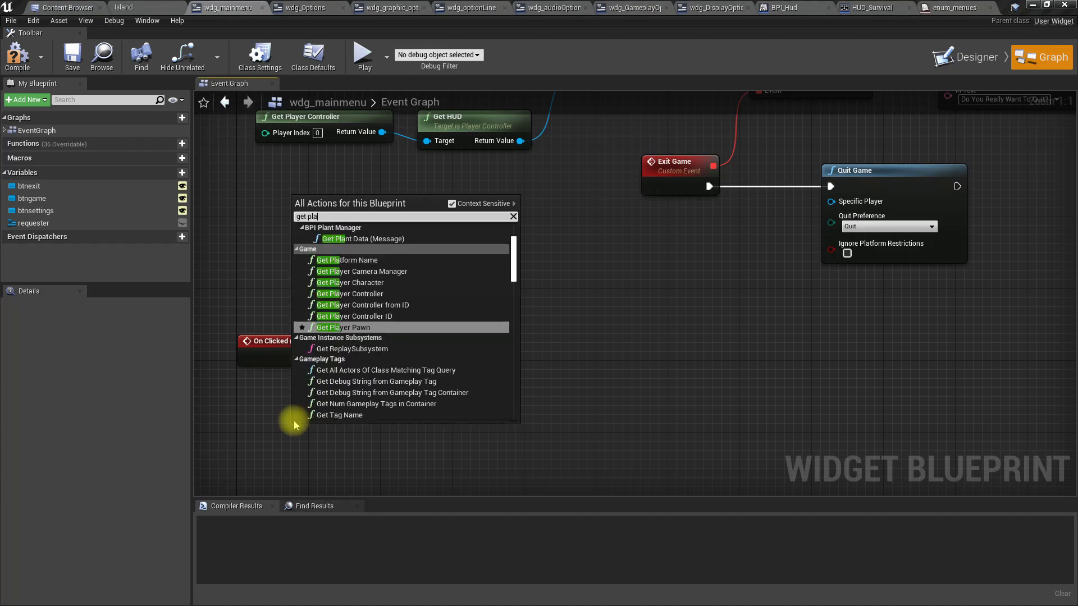
type("yer c")
key("Down")
key("Return")
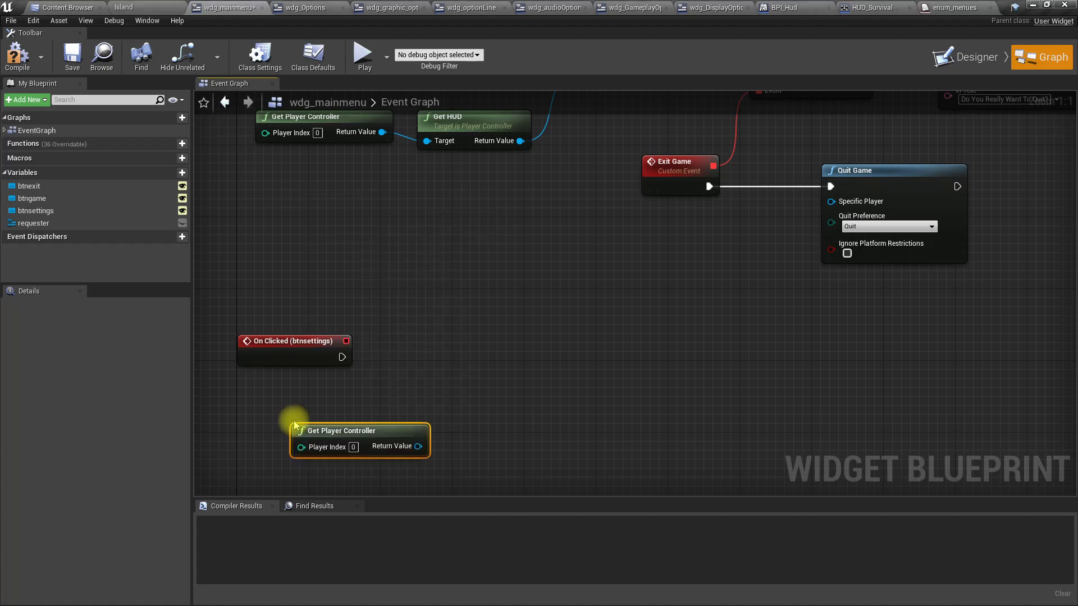
Step: Add a Get HUD node fed by the new Get Player Controller's return value
left_click_drag(418, 447, 437, 449)
type("get hud")
key("Down")
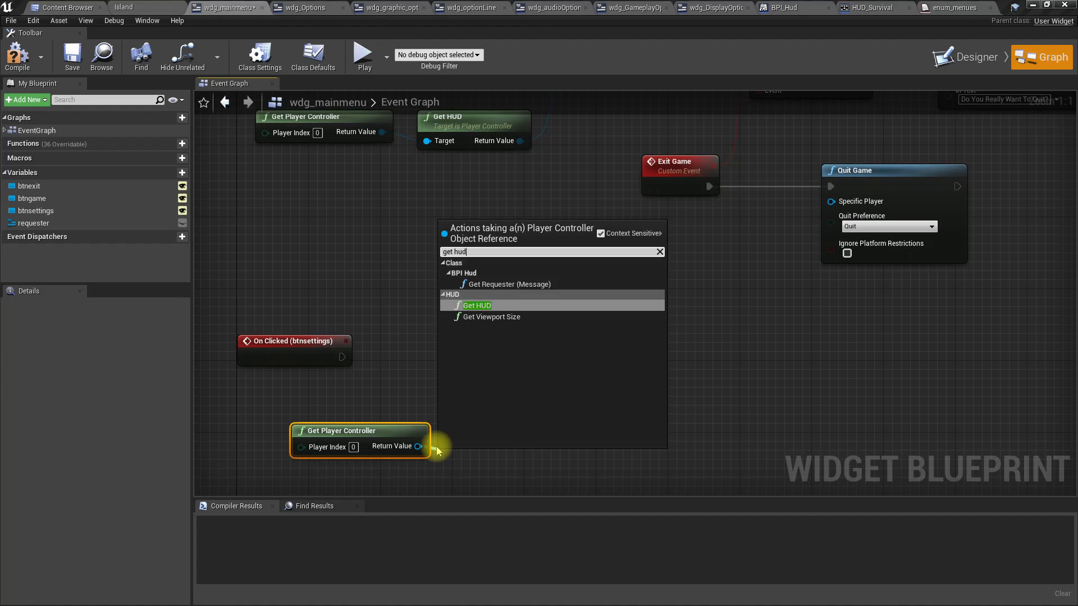
key("Return")
Step: Add a Got to Menu call on the HUD, run it from On Clicked (btnsettings), and set its menu target to optionsmenu
left_click_drag(373, 408, 537, 422)
left_click(433, 392)
type("go")
key("Return")
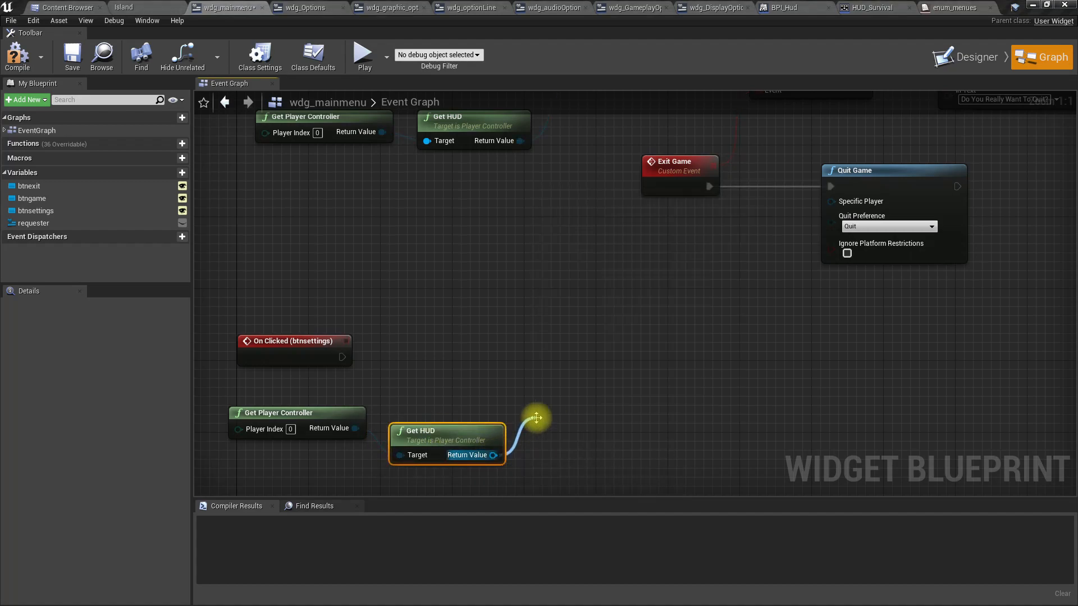
left_click_drag(562, 432, 341, 360)
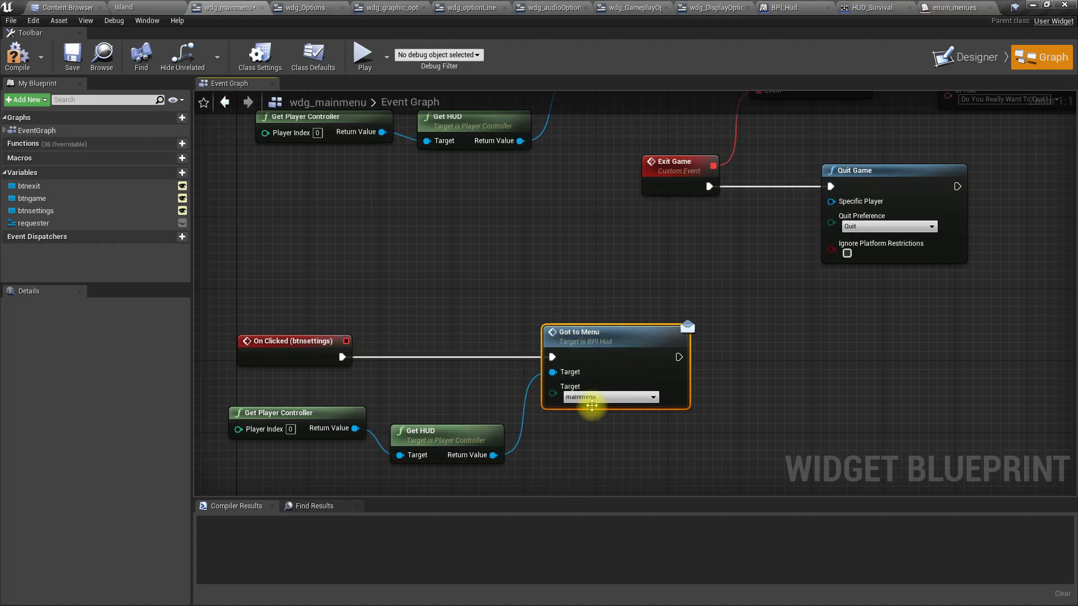
left_click(586, 397)
left_click(585, 422)
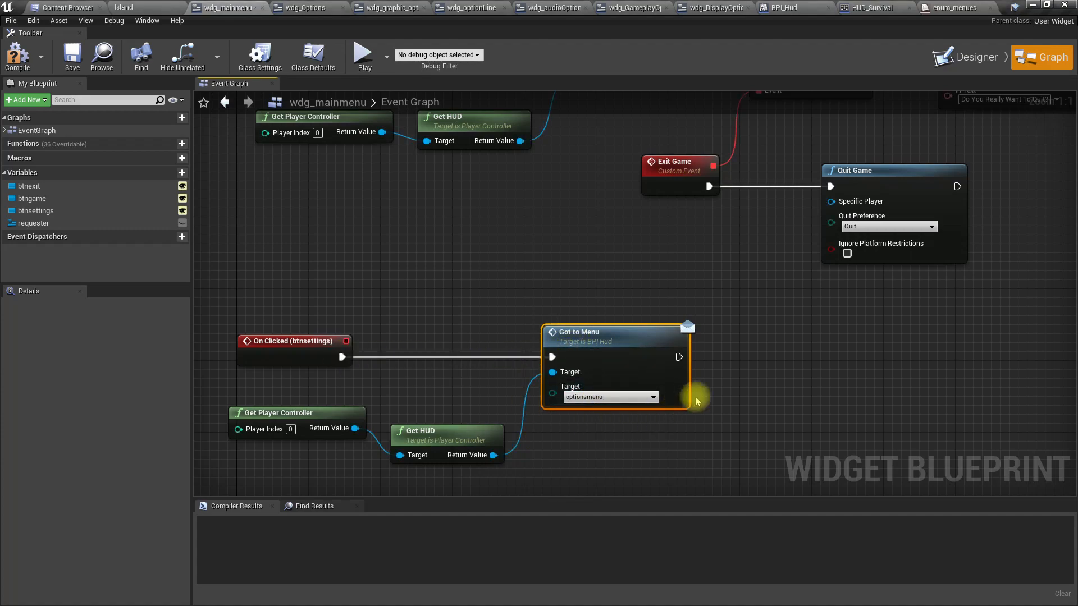
Step: Add Remove from Parent after the settings button's Got to Menu call, align it in the row, and compile wdg_mainmenu
left_click_drag(594, 355, 648, 358)
right_click_drag(781, 386, 711, 386)
left_click_drag(625, 358, 657, 362)
type("remove fro")
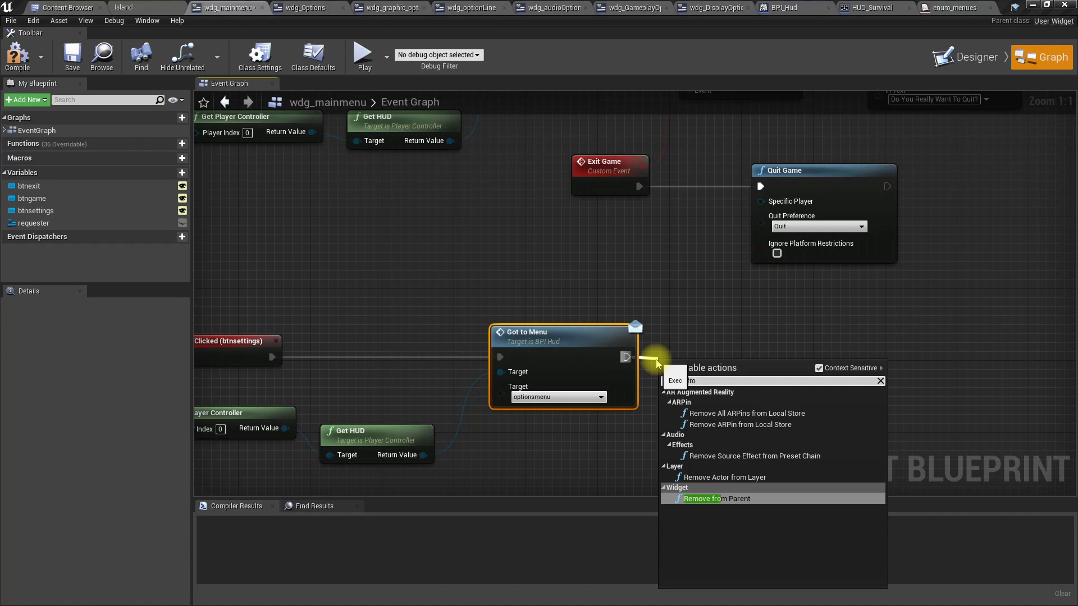
key("Return")
left_click_drag(672, 373, 690, 338)
left_click(17, 56)
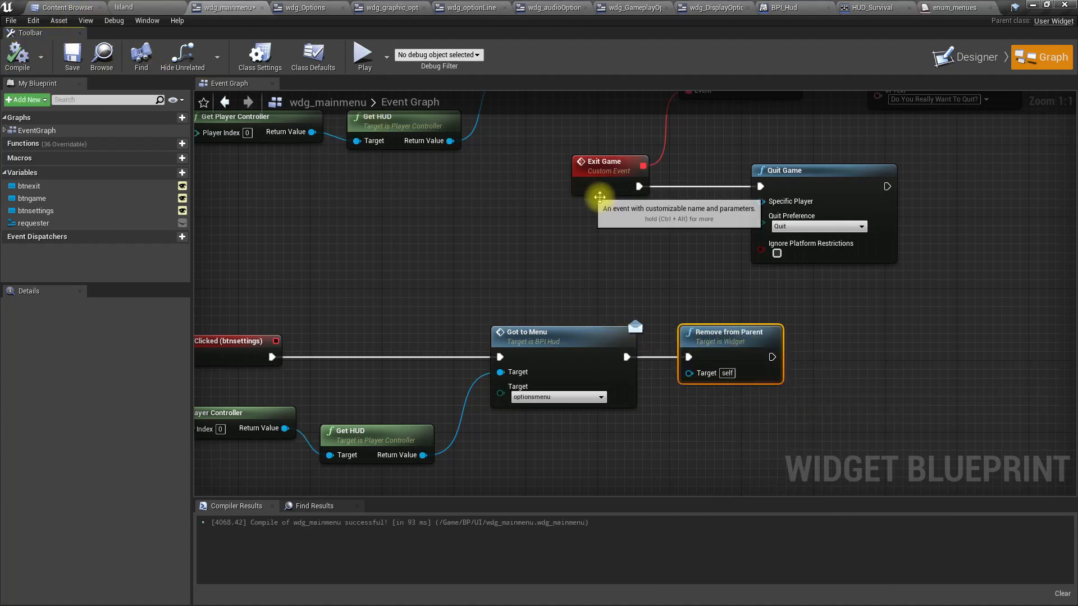
Step: Play the Island level full screen, open the settings menu, try the Graphics button, and stop the test
scroll(688, 287, "down", 1)
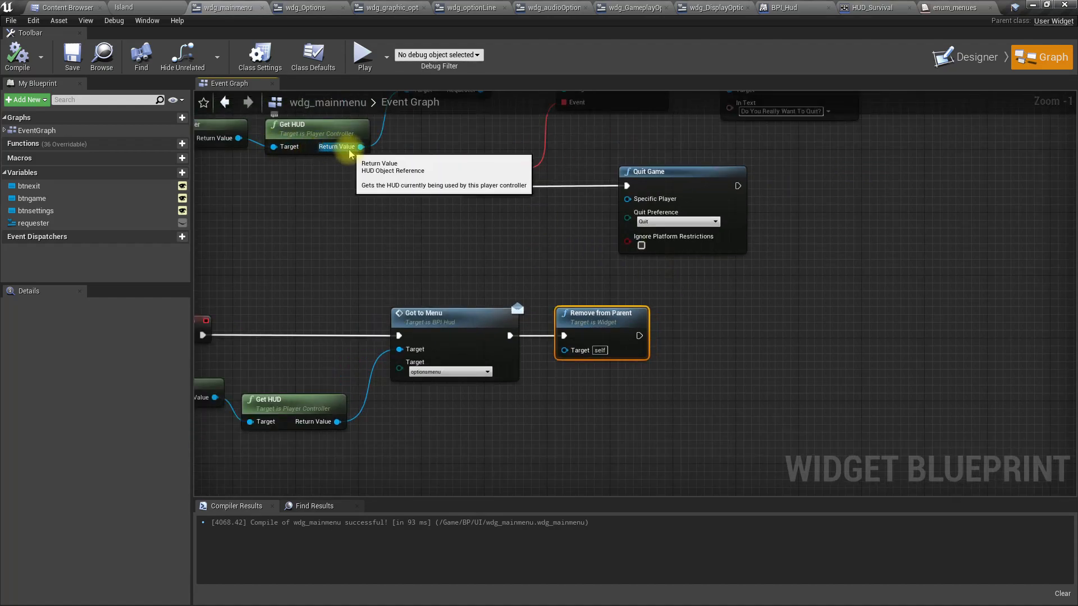
scroll(452, 223, "down", 4)
right_click_drag(460, 223, 435, 351)
left_click(78, 6)
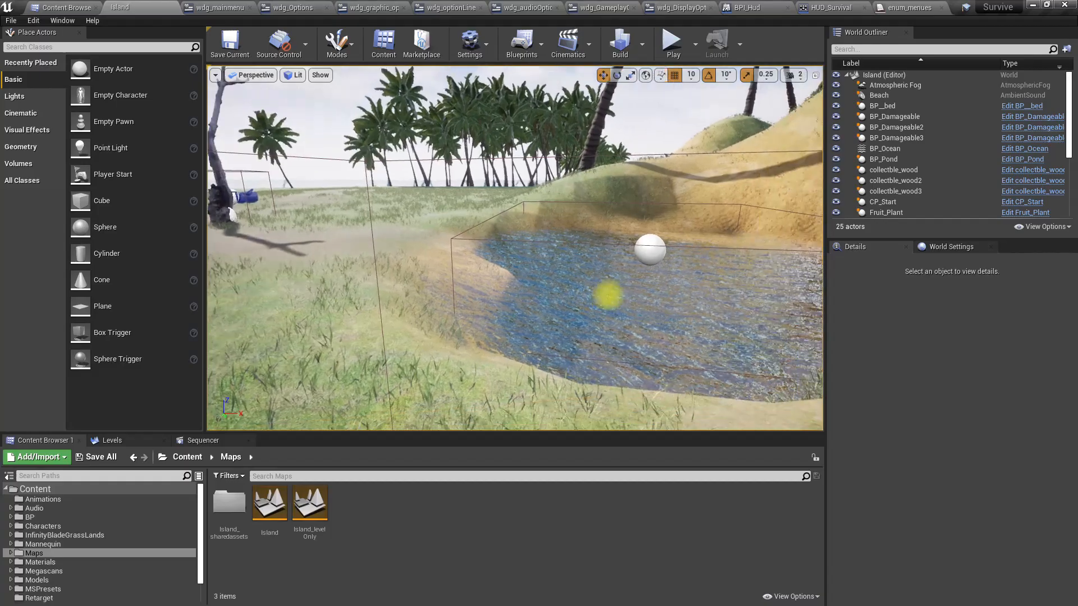
key("F11")
key("alt+p")
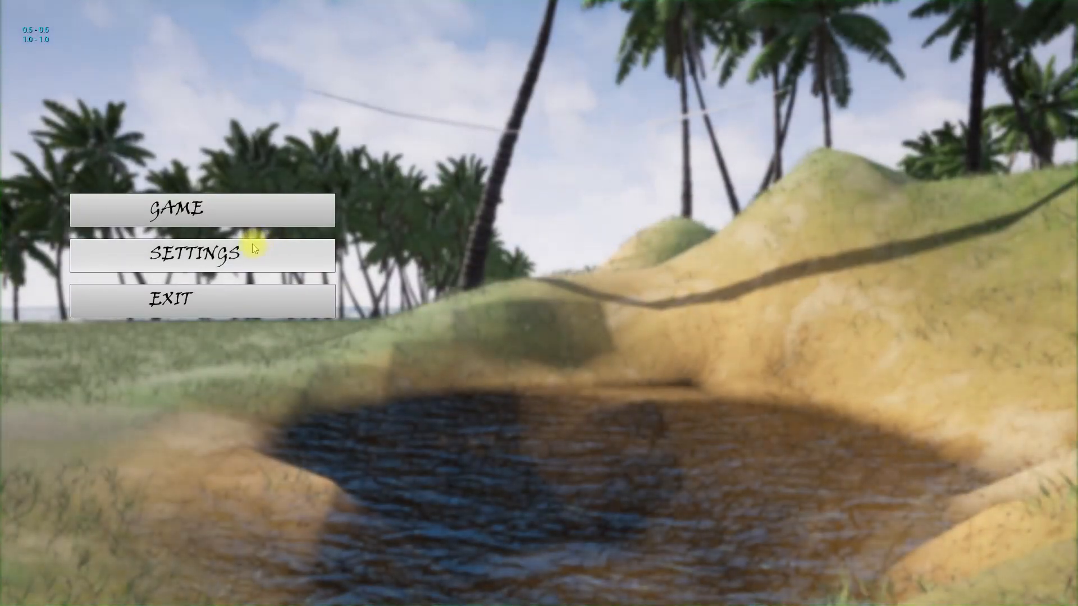
left_click(251, 244)
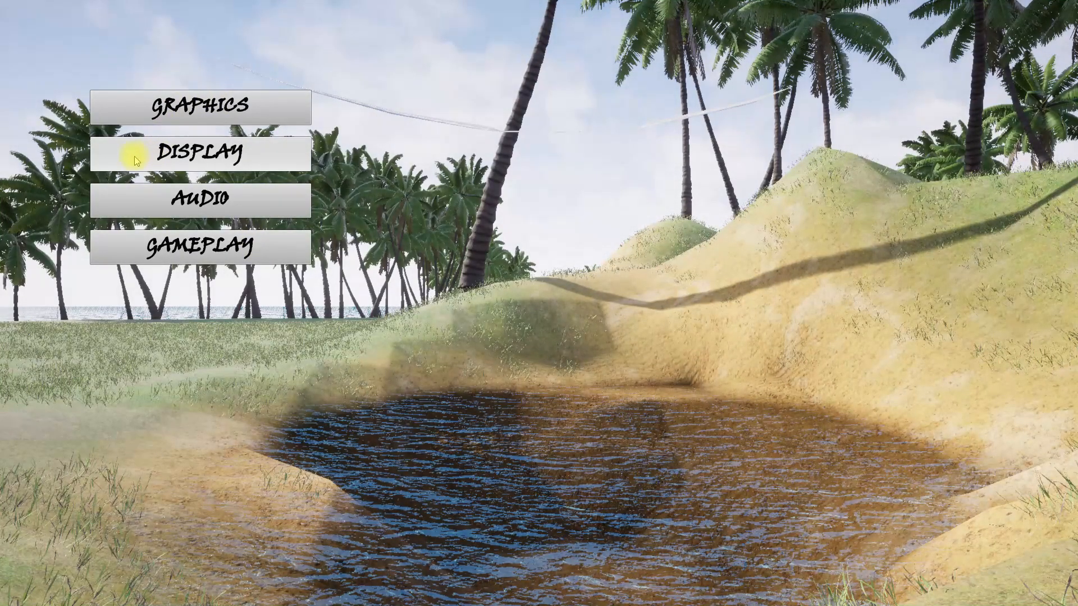
left_click(277, 107)
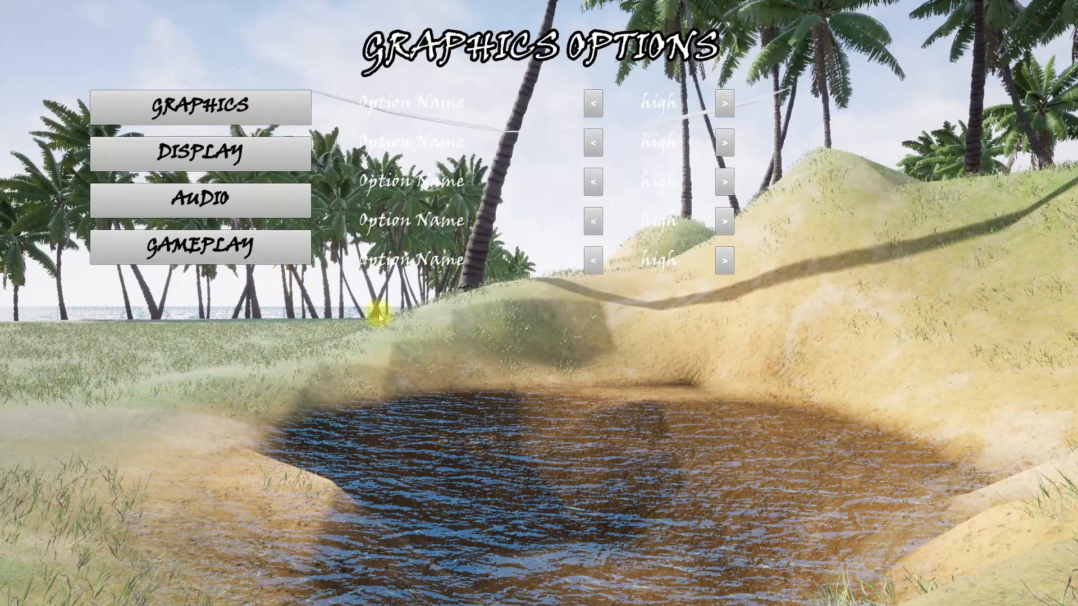
key("Escape")
key("F11")
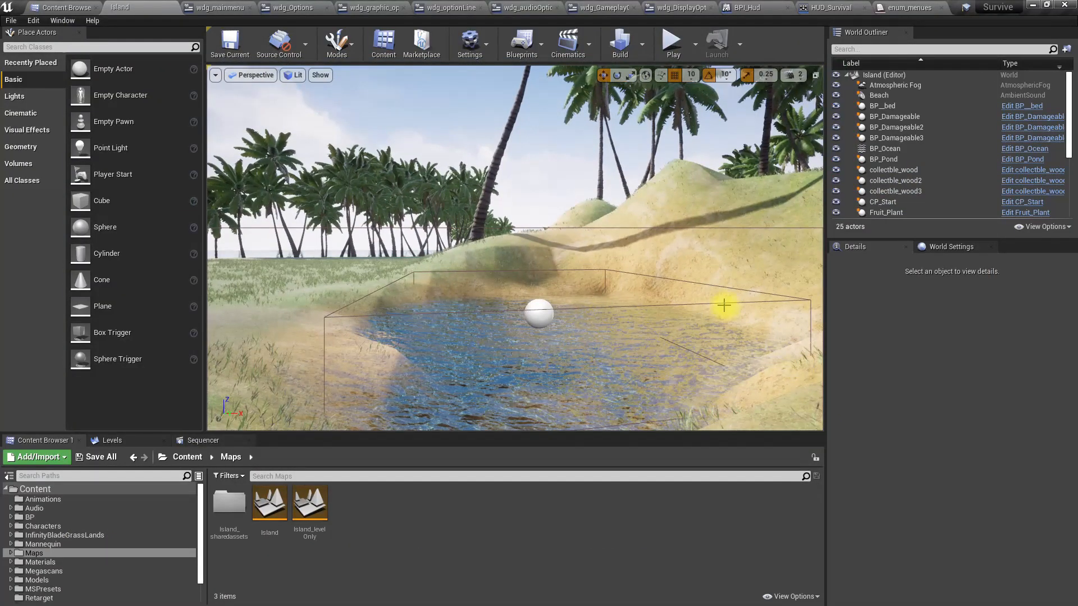
Step: Examine the option widgets' layouts and the button click events that call Open Panel in wdg_Options
left_click(676, 7)
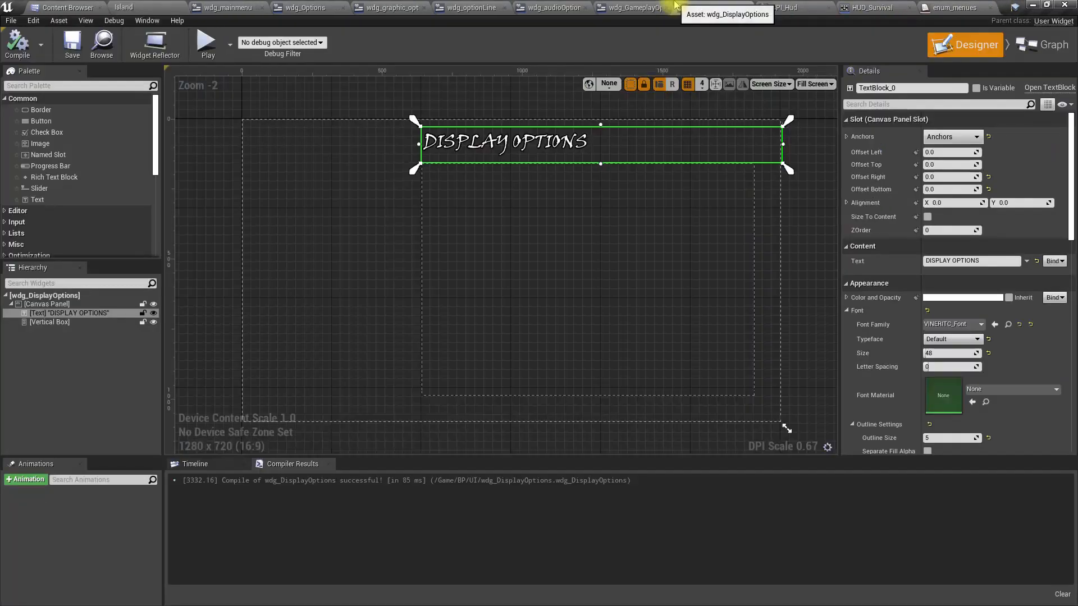
left_click(568, 7)
left_click(456, 8)
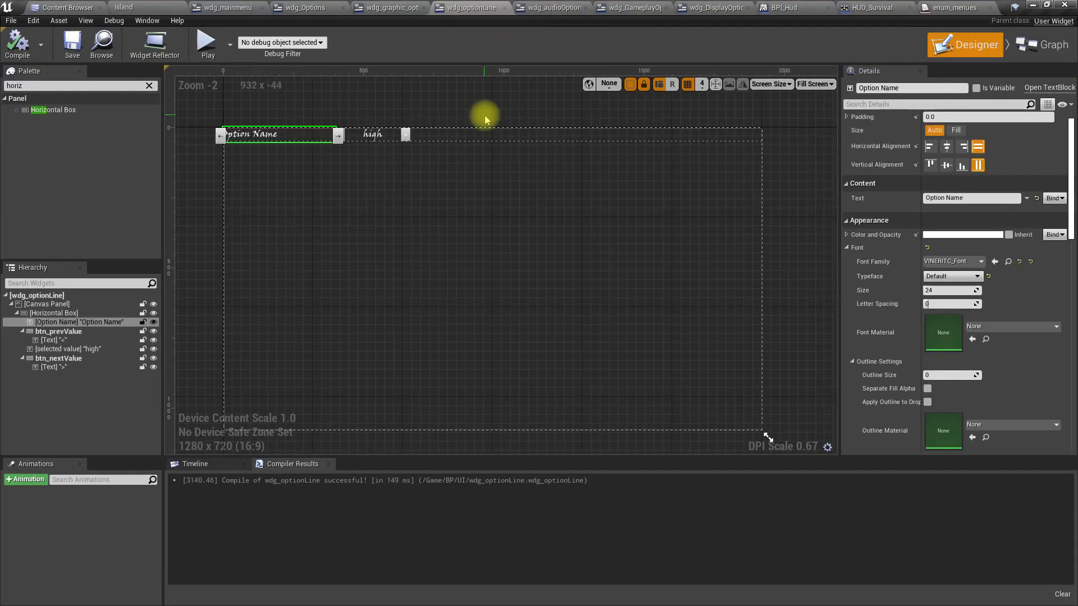
left_click(388, 7)
left_click(306, 7)
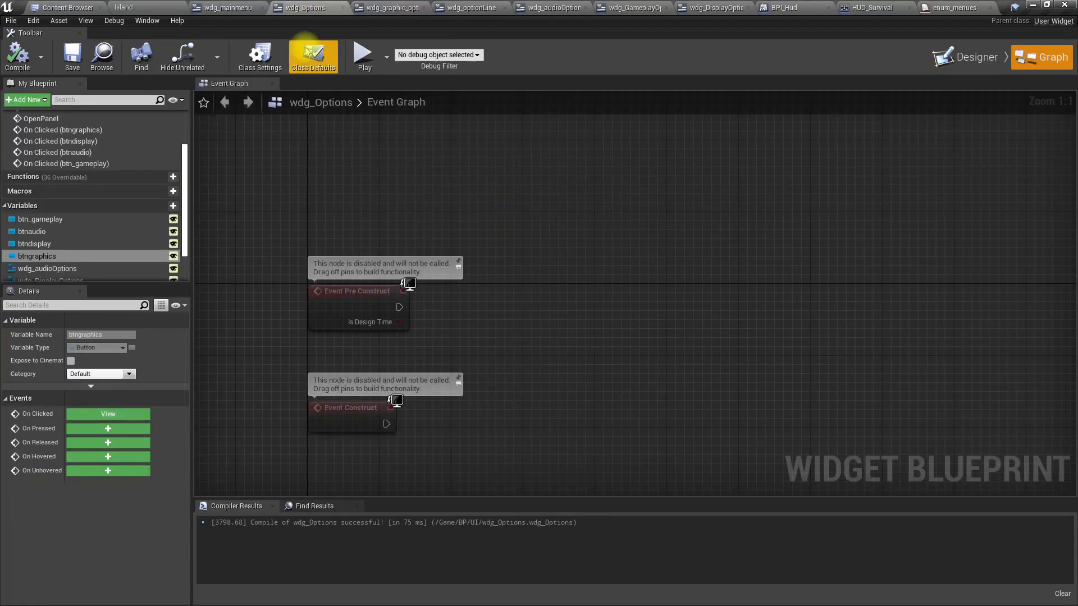
left_click(973, 54)
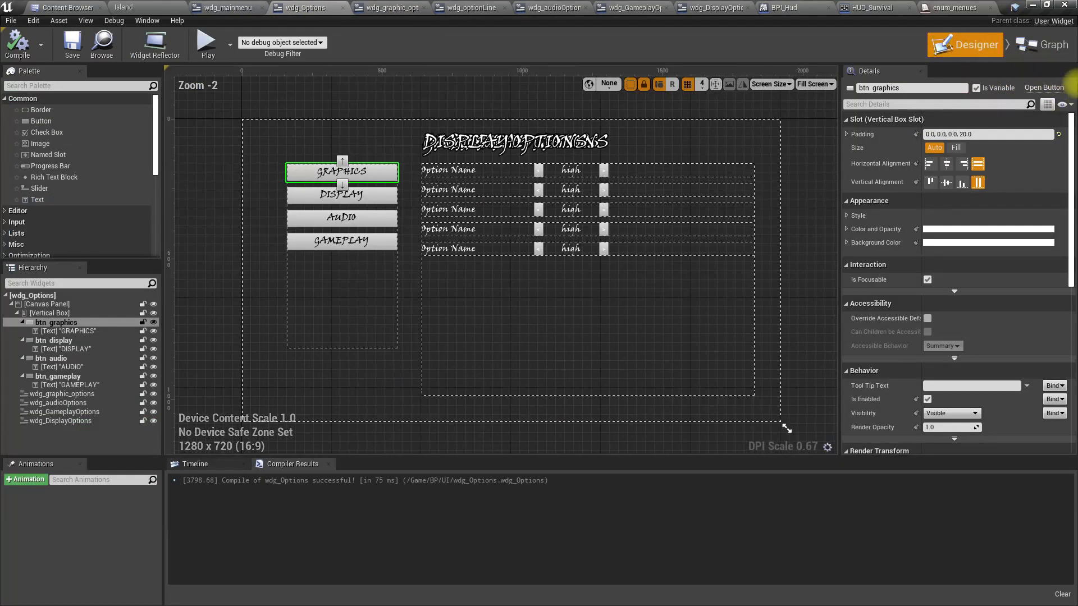
left_click(1042, 57)
right_click_drag(485, 405, 530, 167)
right_click_drag(522, 410, 474, 104)
right_click_drag(471, 303, 474, 103)
right_click_drag(458, 402, 469, 290)
right_click_drag(473, 355, 473, 378)
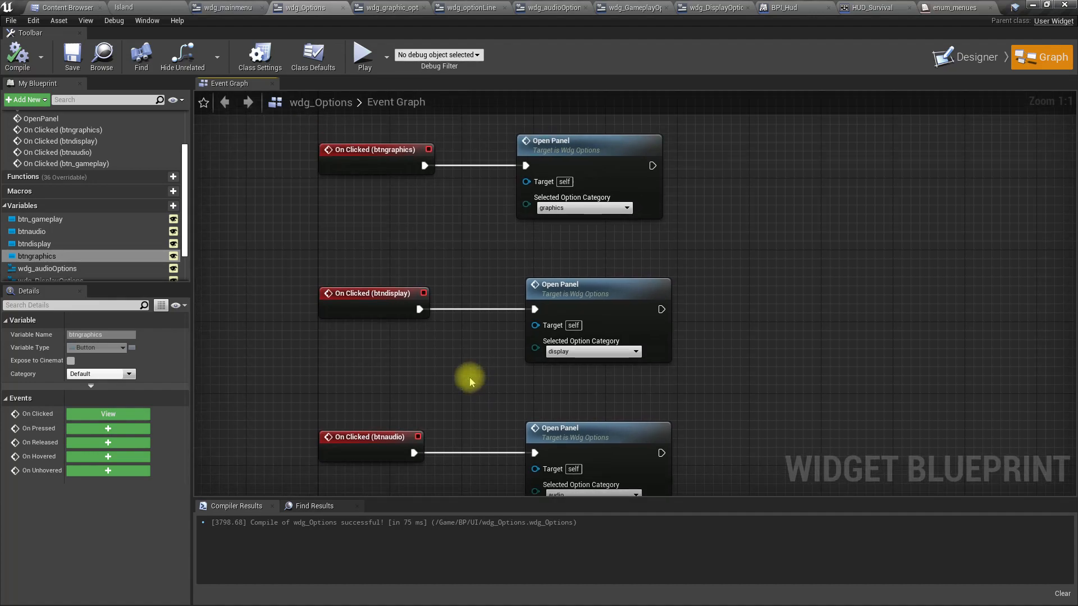
right_click_drag(470, 373, 475, 135)
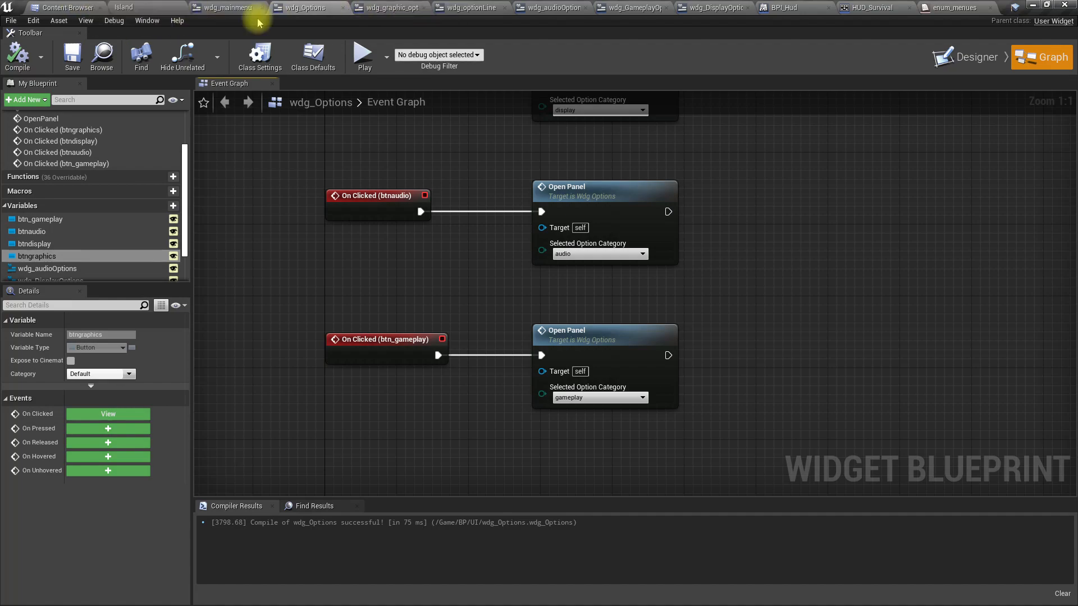
left_click(243, 6)
left_click(304, 7)
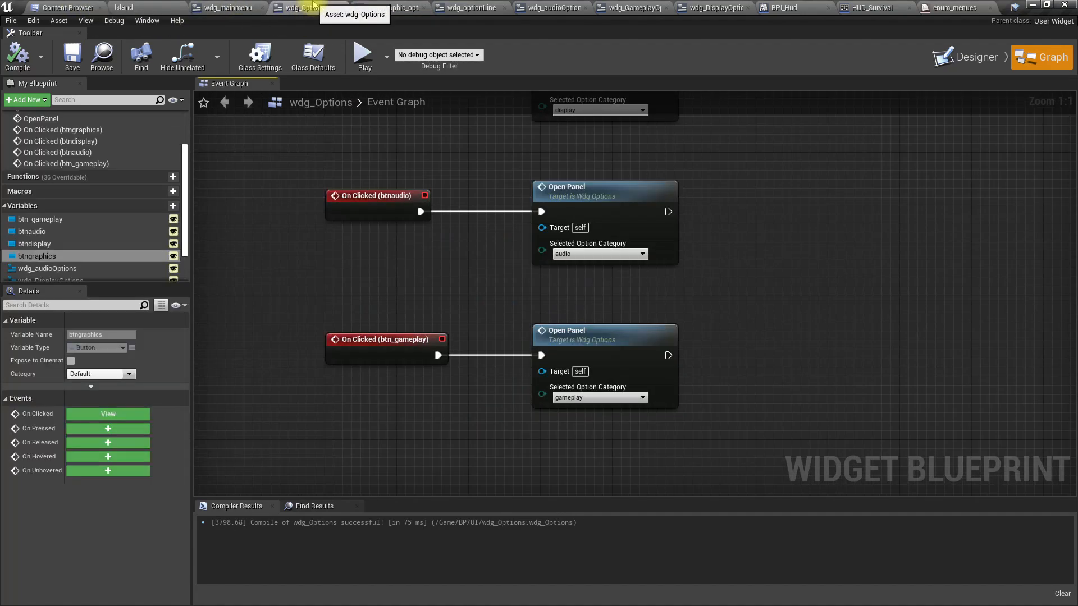
Step: Check the Visibility choices of the root Canvas Panel in wdg_graphic_options without changing them
left_click(382, 8)
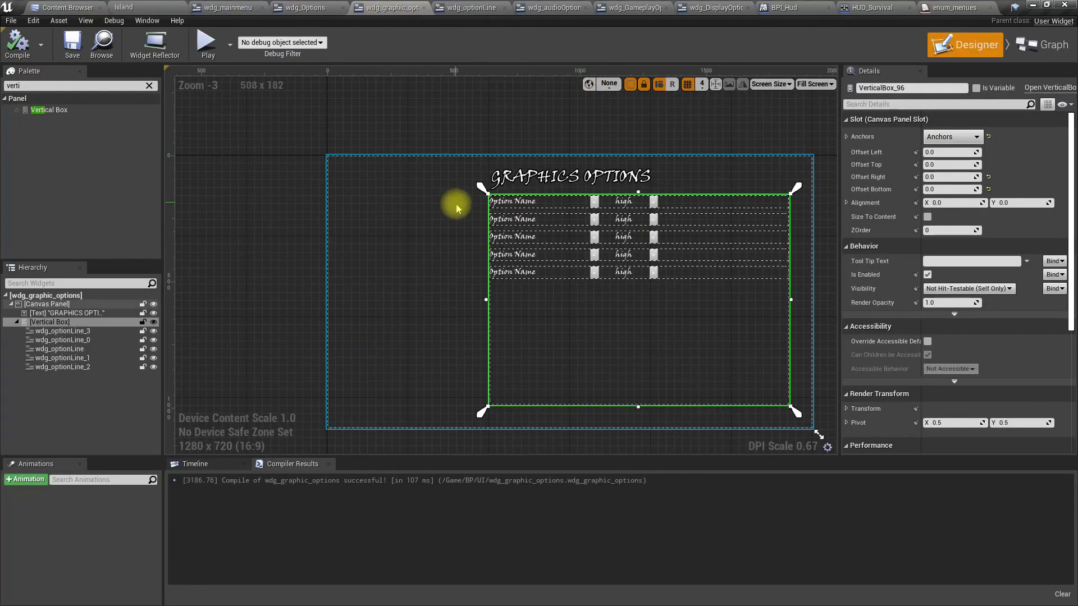
left_click(448, 236)
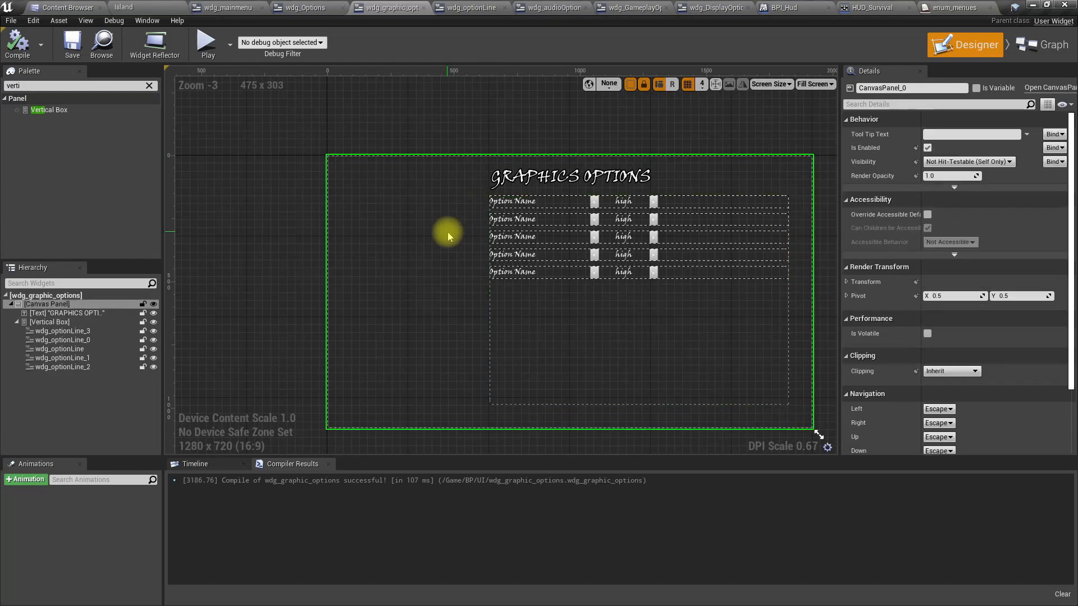
left_click(956, 166)
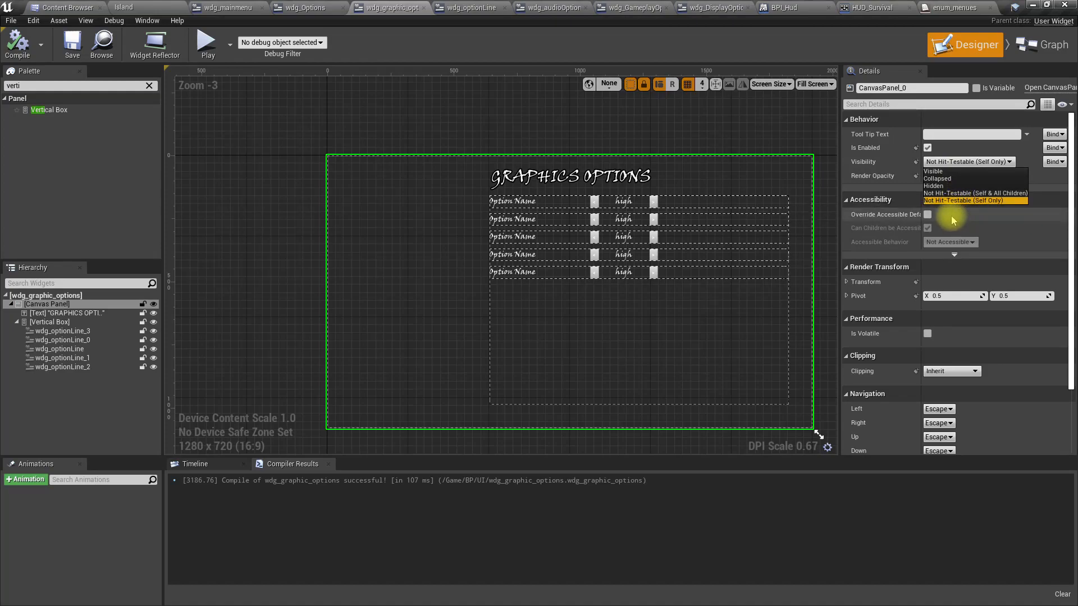
left_click(254, 111)
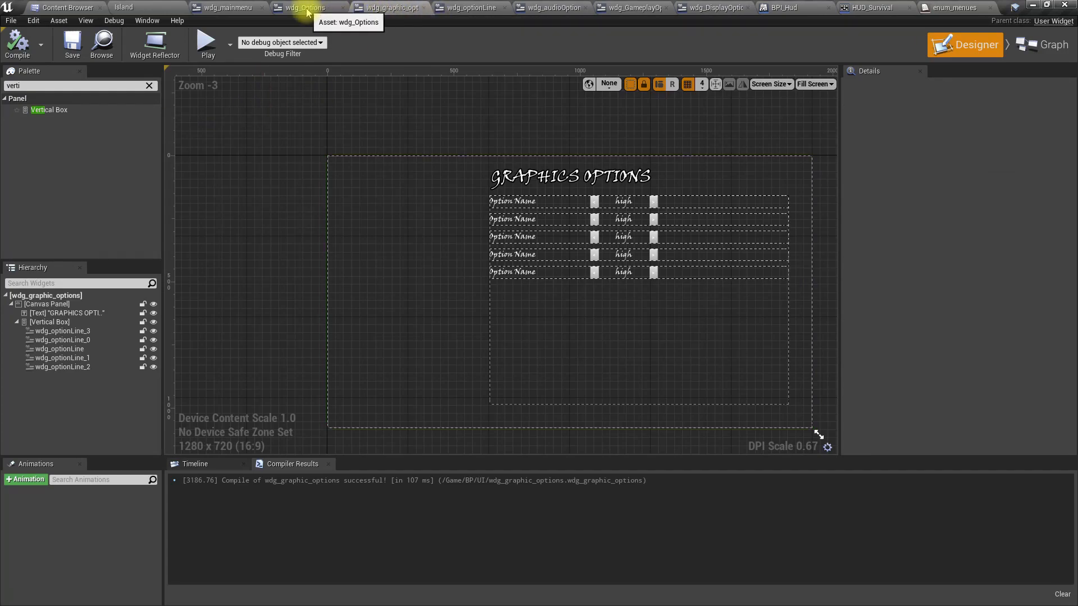
Step: Move the button Vertical Box below wdg_DisplayOptions in the wdg_Options widget hierarchy
left_click(306, 8)
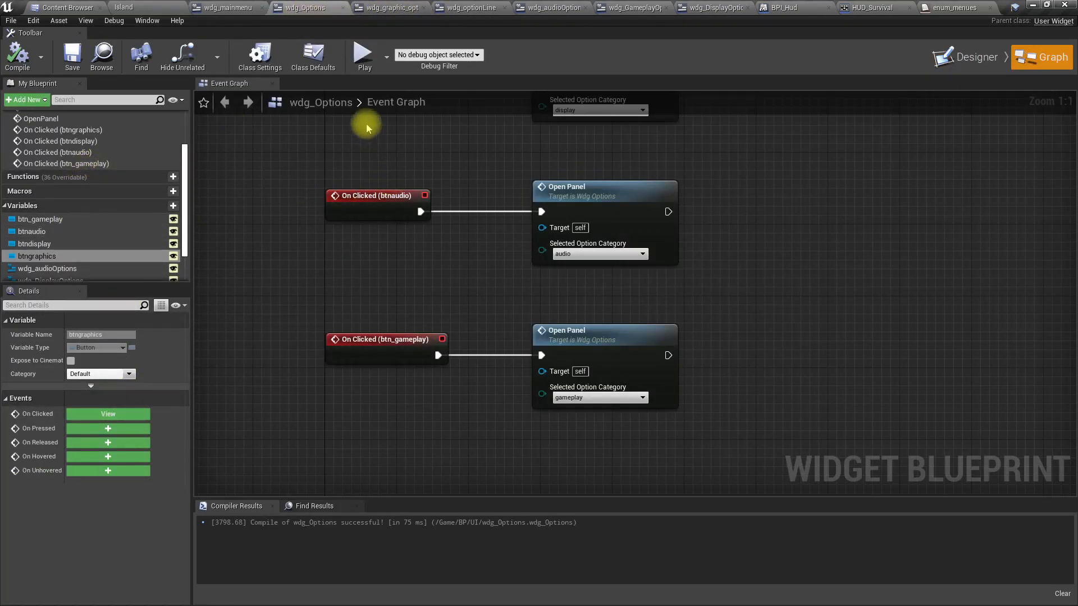
left_click(985, 63)
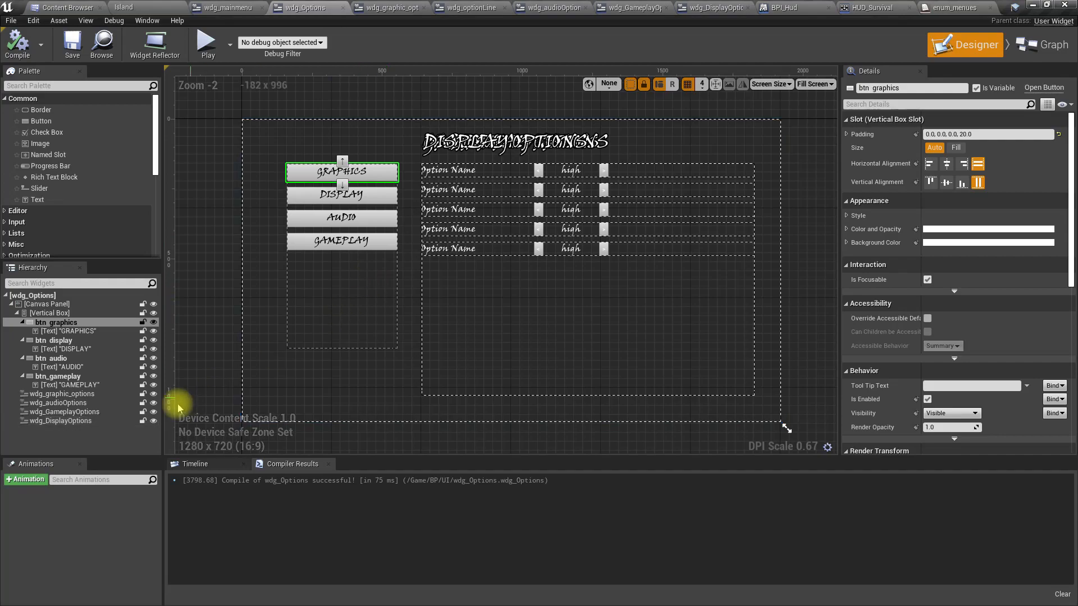
left_click(20, 316)
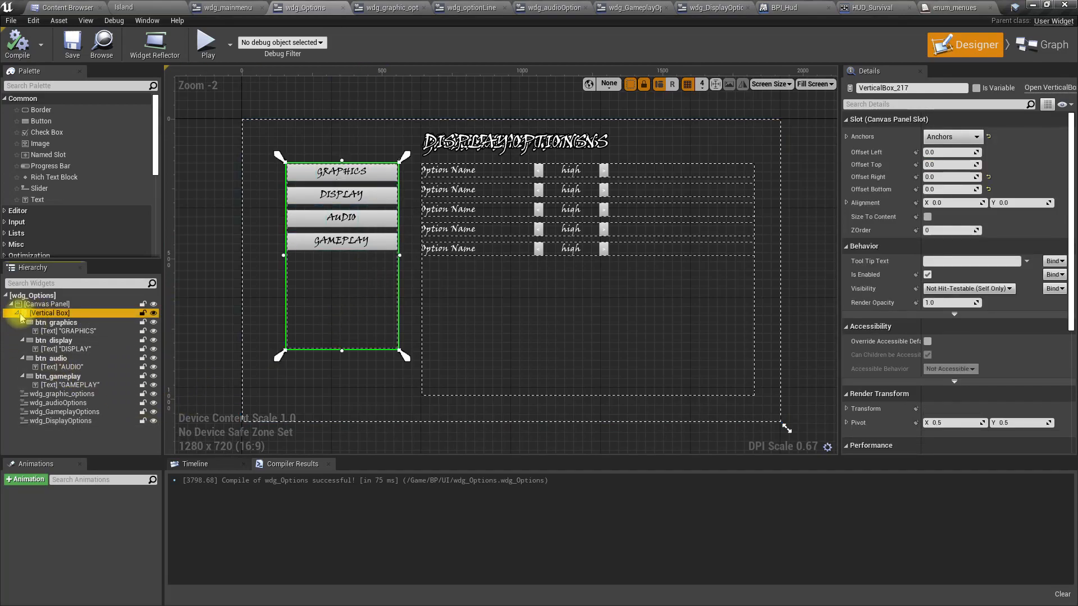
left_click_drag(19, 318, 57, 358)
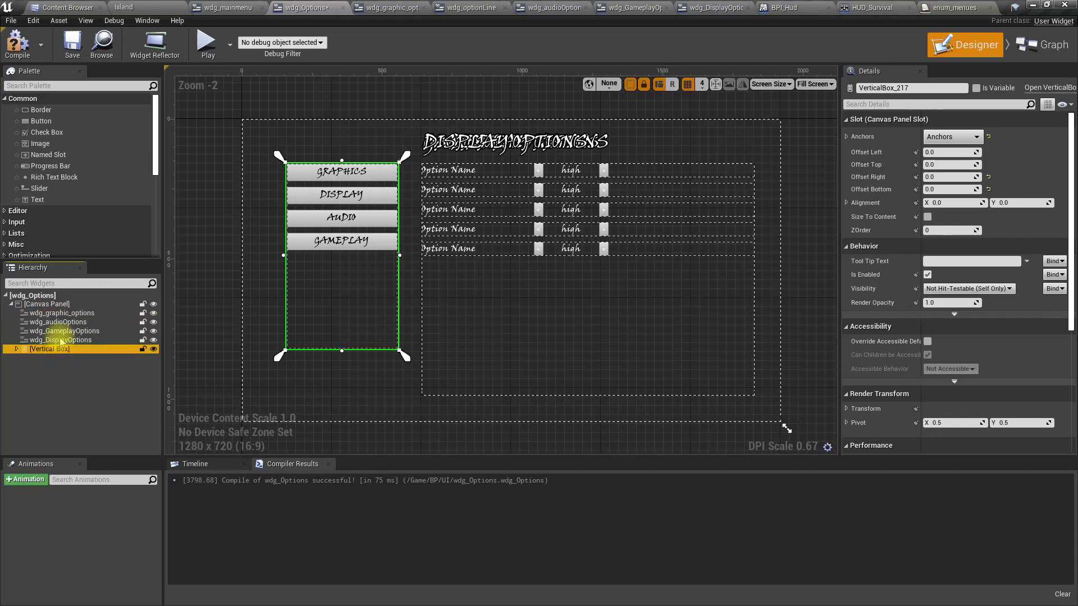
Step: Play the Island level full screen again, open the settings menu, and test the Audio and Display buttons
left_click(127, 6)
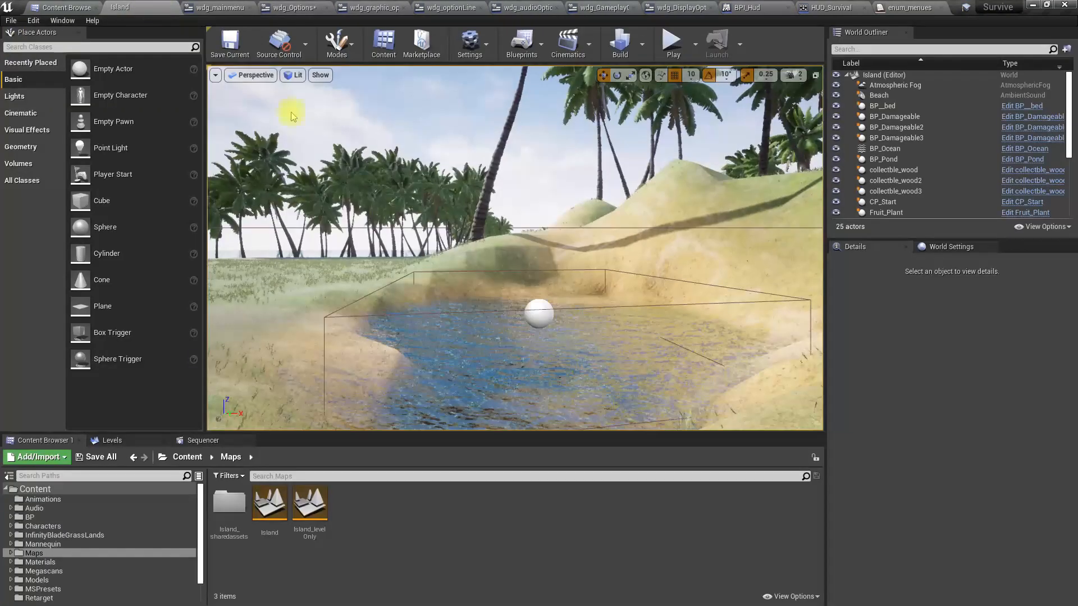
key("F11")
key("alt+p")
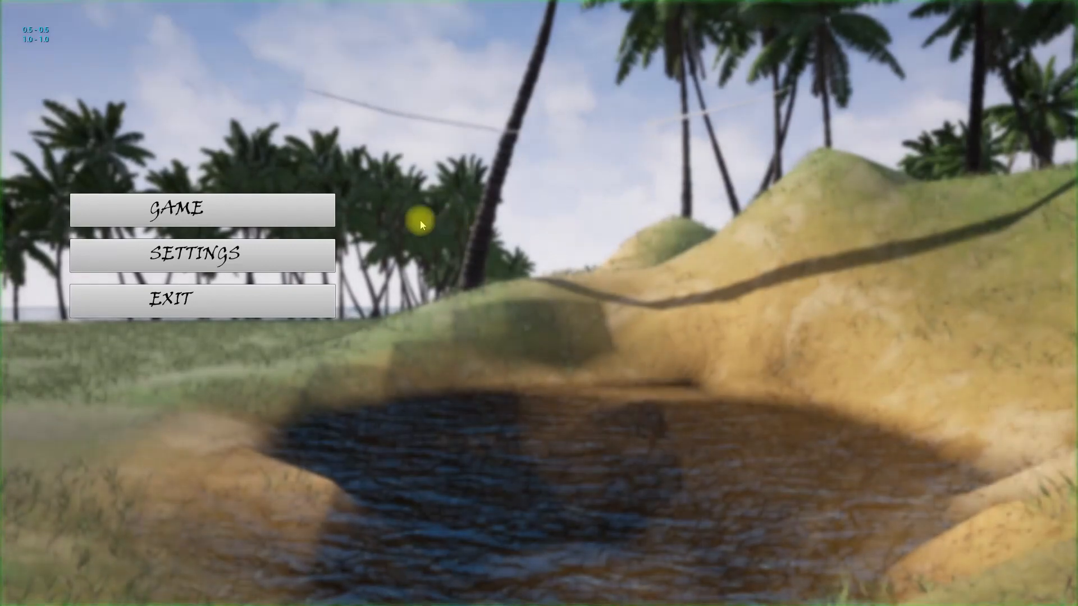
left_click(241, 258)
left_click(214, 201)
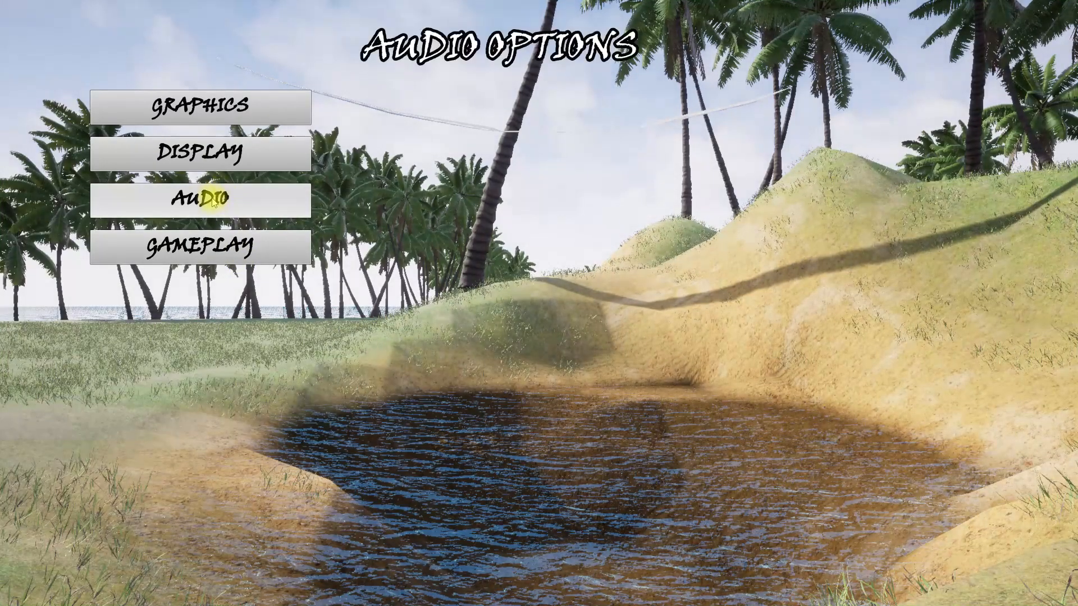
left_click(235, 162)
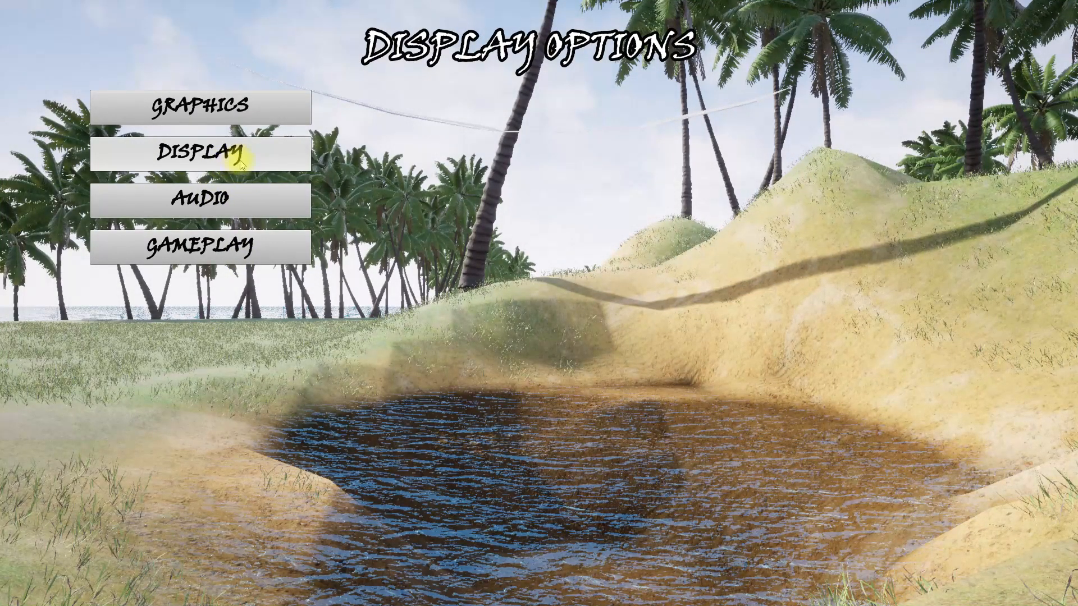
Step: Test switching repeatedly between the Graphics, Display, Audio and Gameplay panels in the running game and stop playing
left_click(266, 191)
left_click(289, 245)
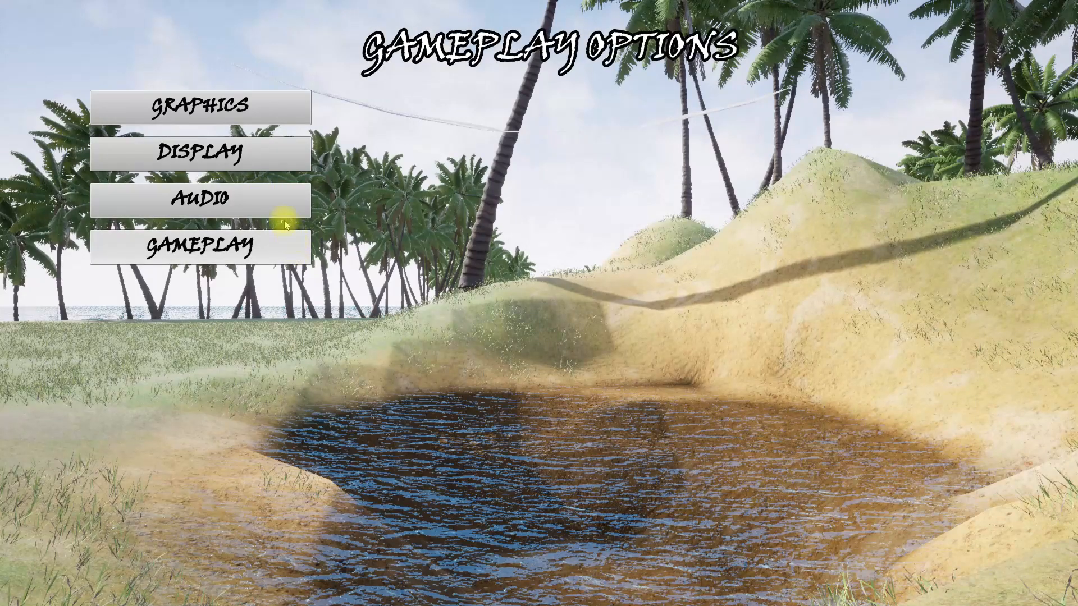
left_click(266, 107)
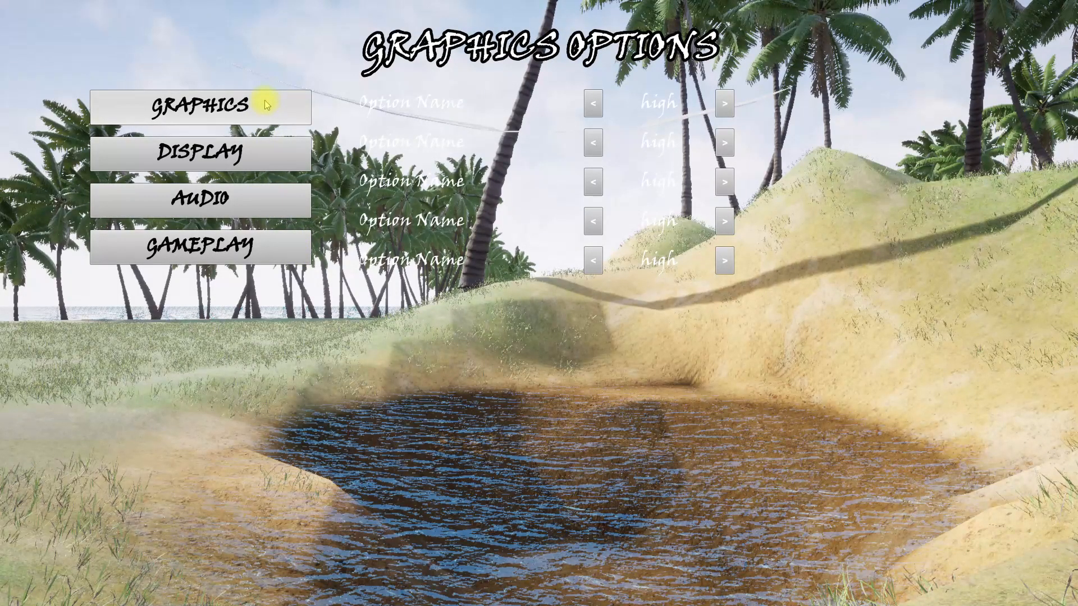
left_click(261, 166)
left_click(272, 200)
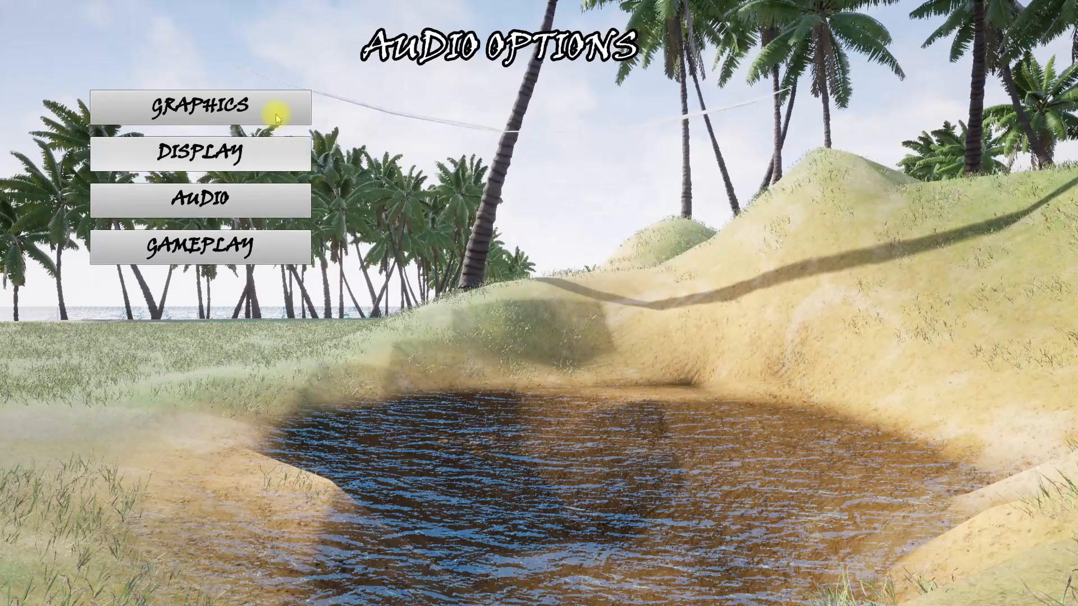
left_click(277, 115)
left_click(284, 156)
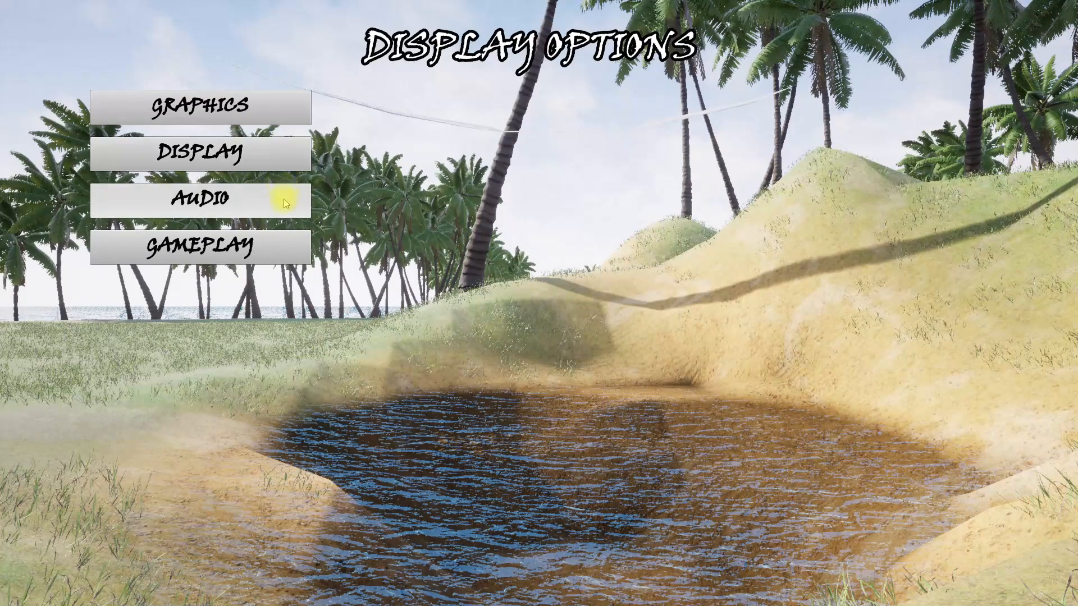
left_click(282, 107)
left_click(269, 248)
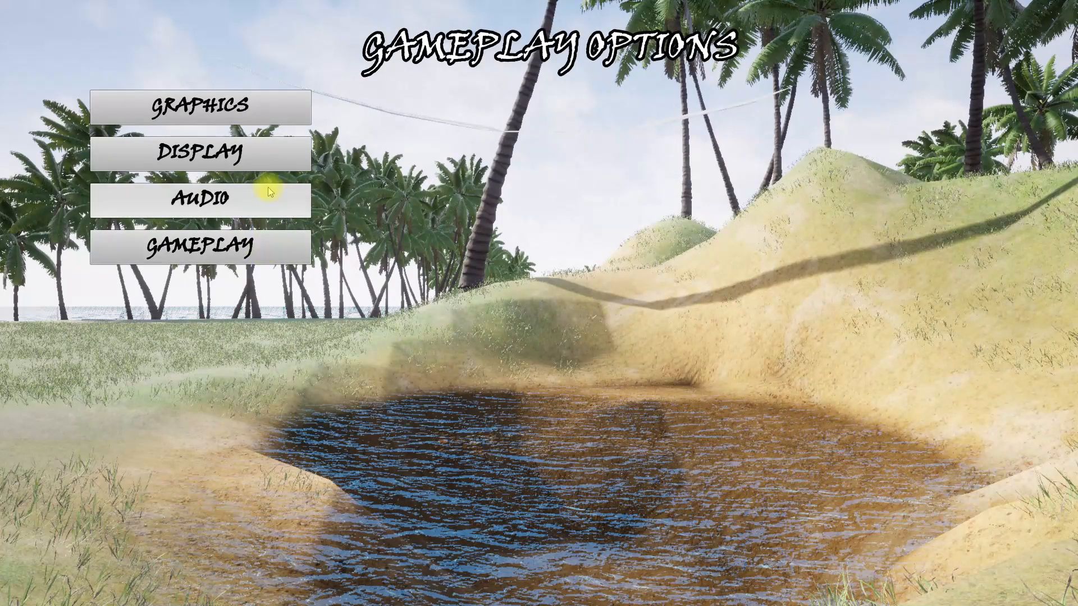
left_click(282, 209)
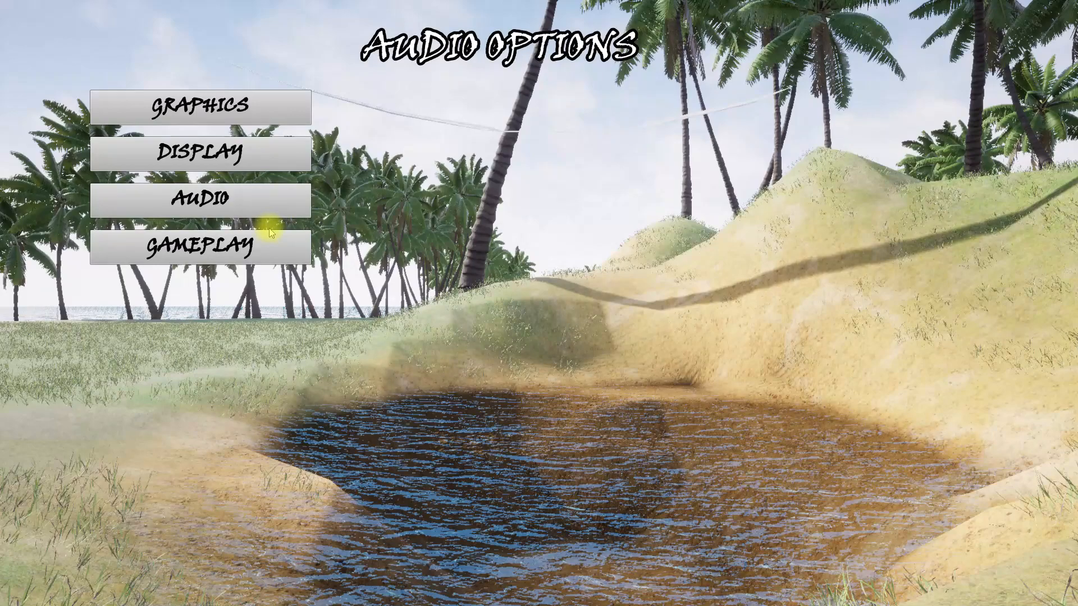
key("Escape")
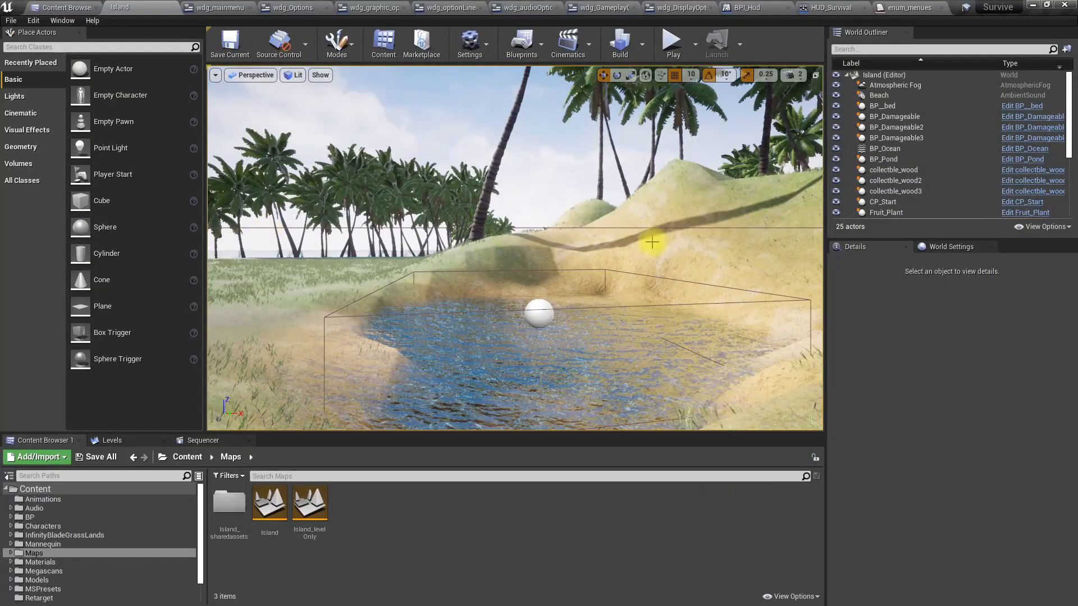
Step: Wrap the Vertical Box holding the option lines in wdg_graphic_options with a Border
left_click(356, 5)
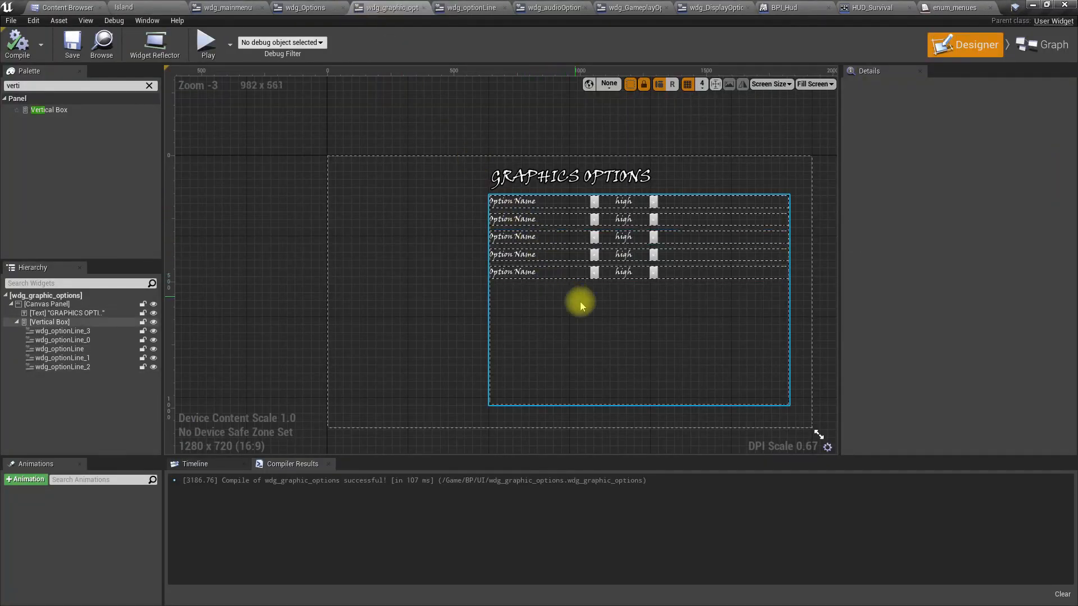
left_click(548, 177)
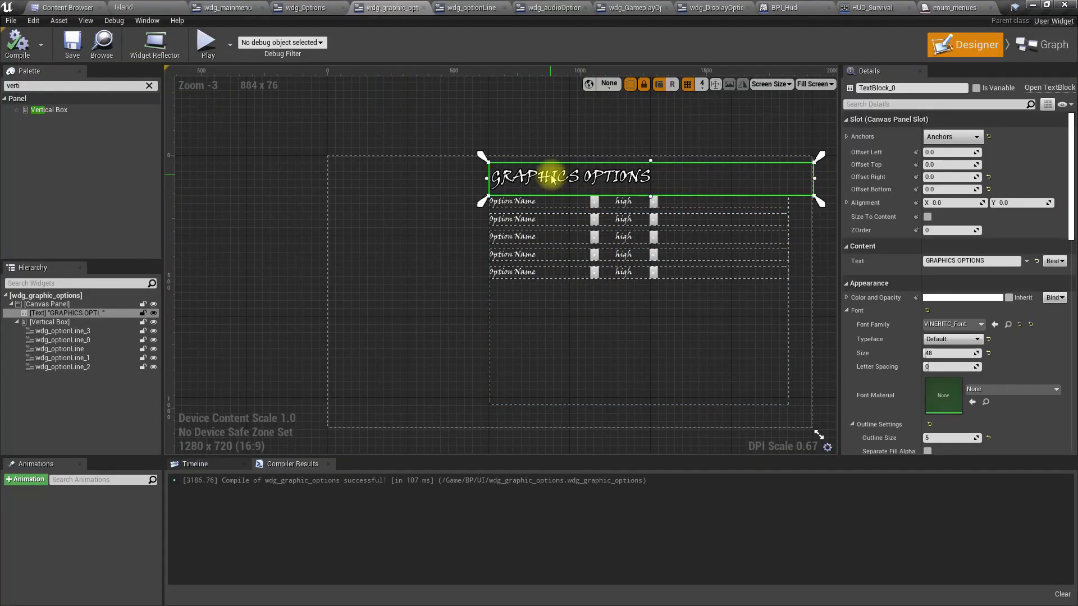
left_click(581, 324)
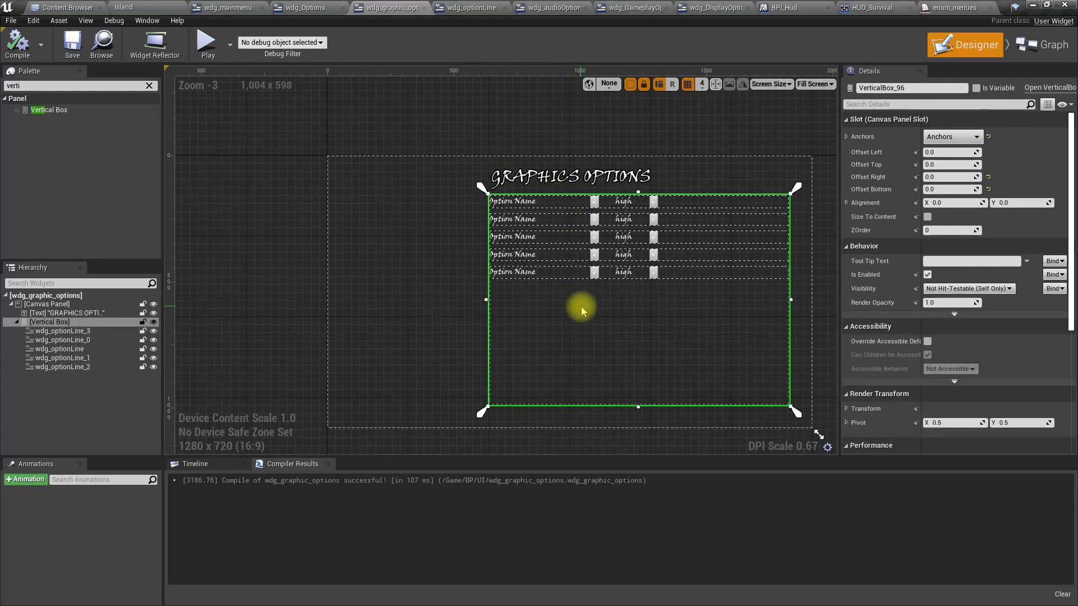
right_click(62, 322)
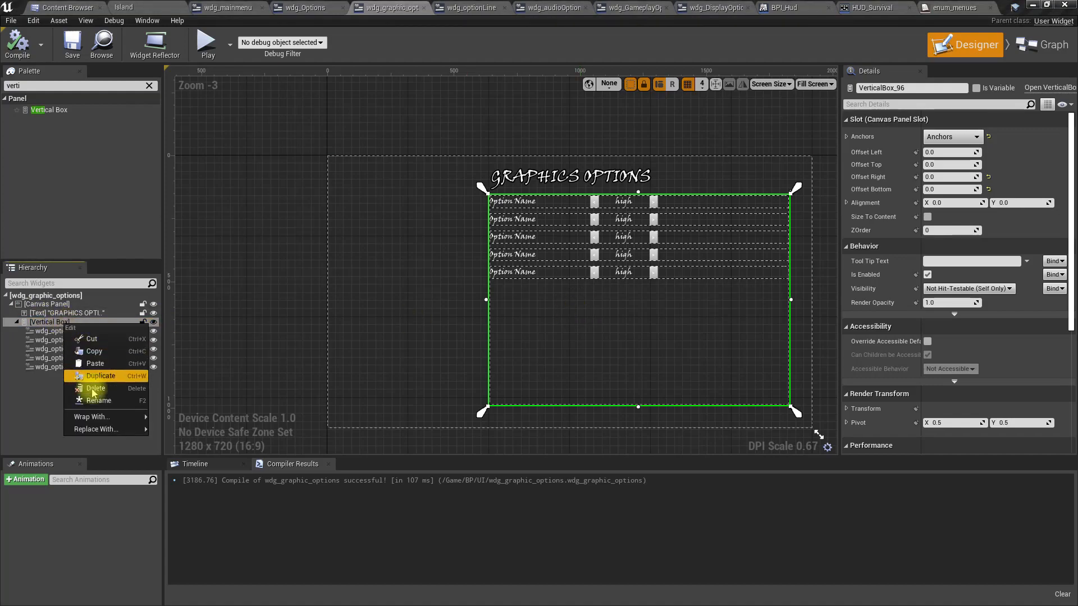
mouse_move(114, 420)
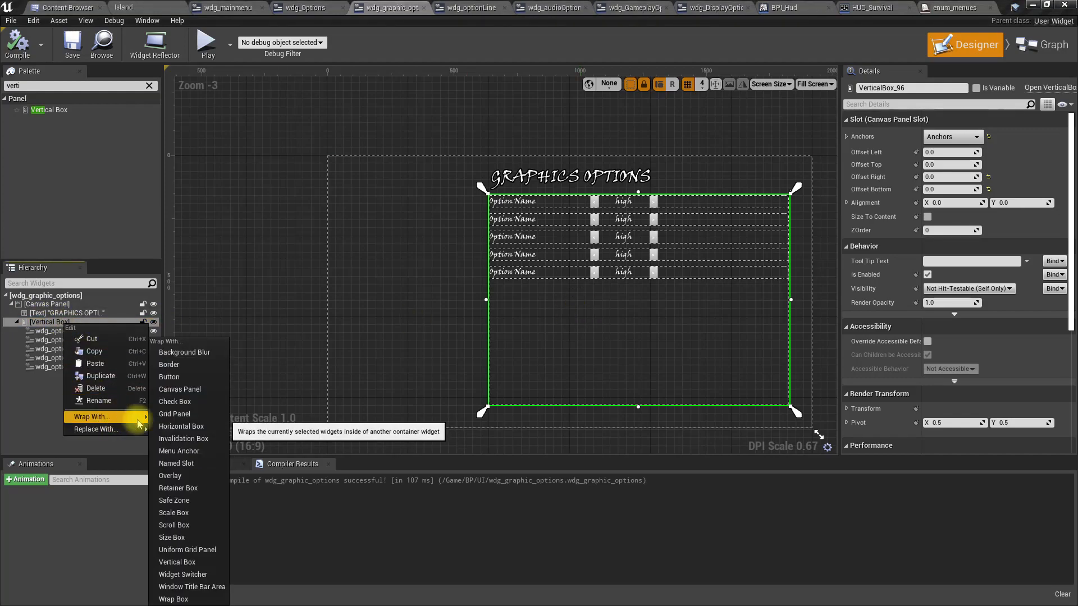
left_click(169, 364)
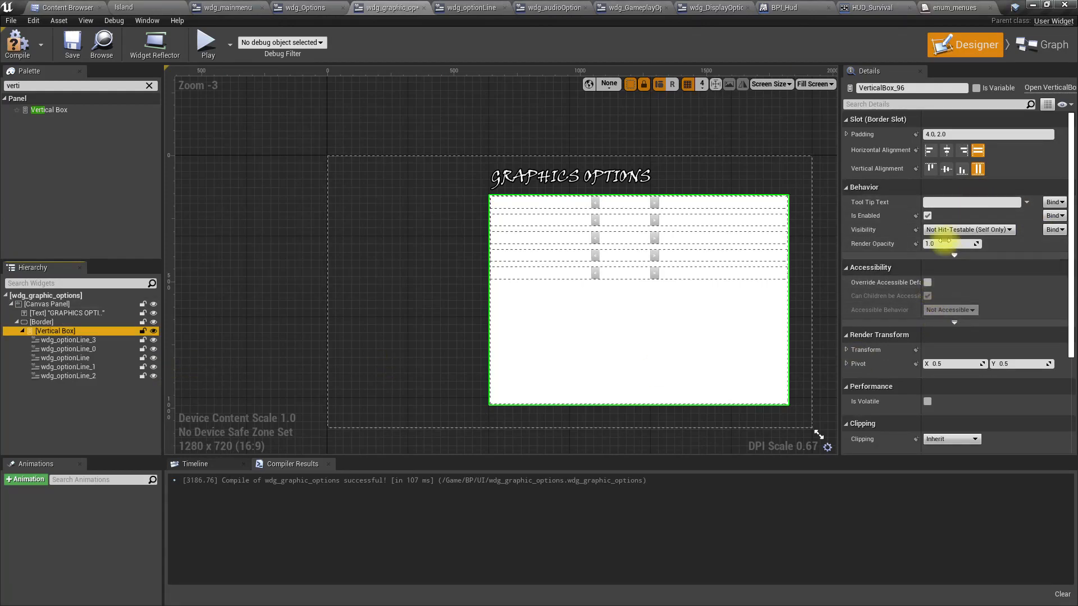
Step: Set the Vertical Box's slot padding inside the new Border to 0
left_click(129, 322)
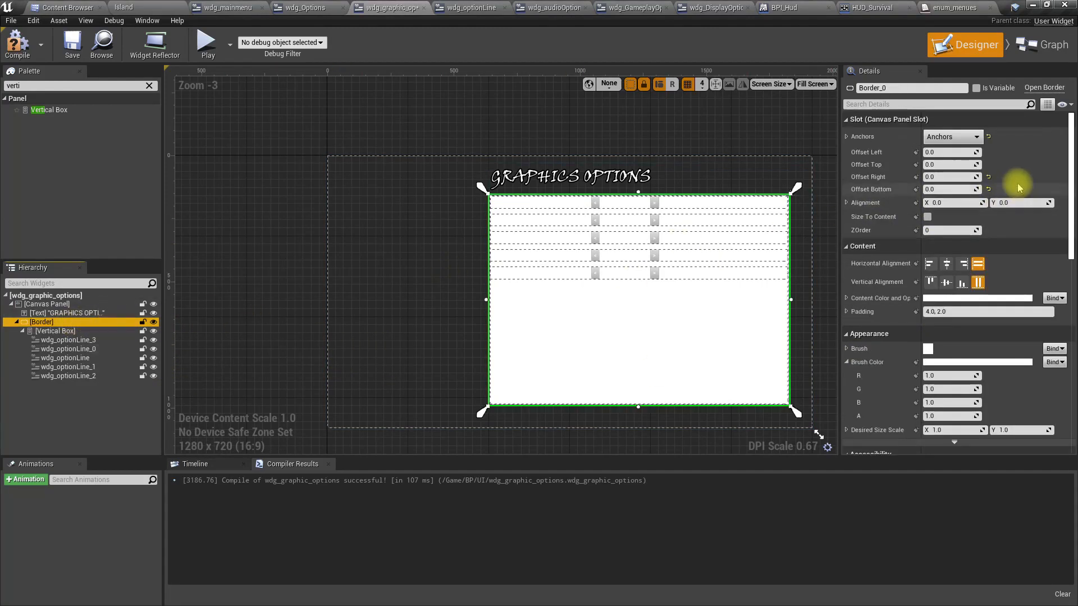
left_click(77, 332)
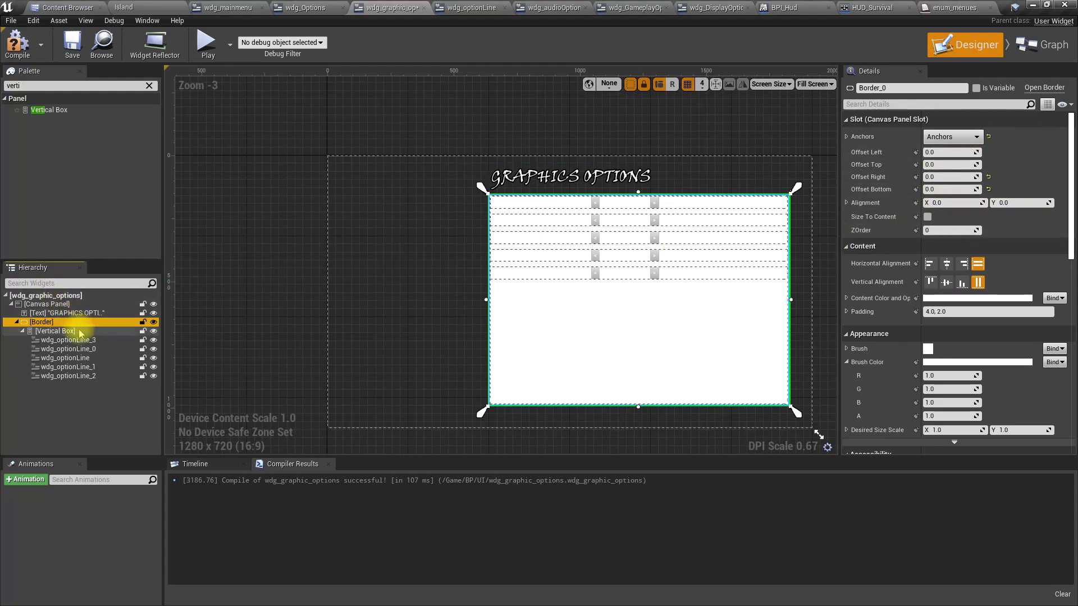
left_click(78, 323)
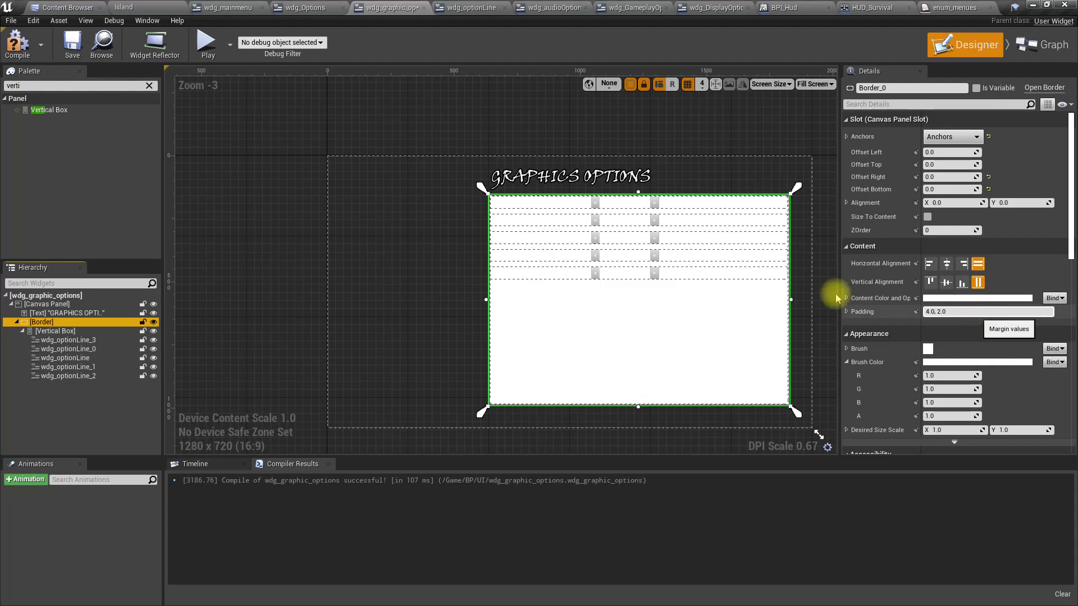
left_click(72, 331)
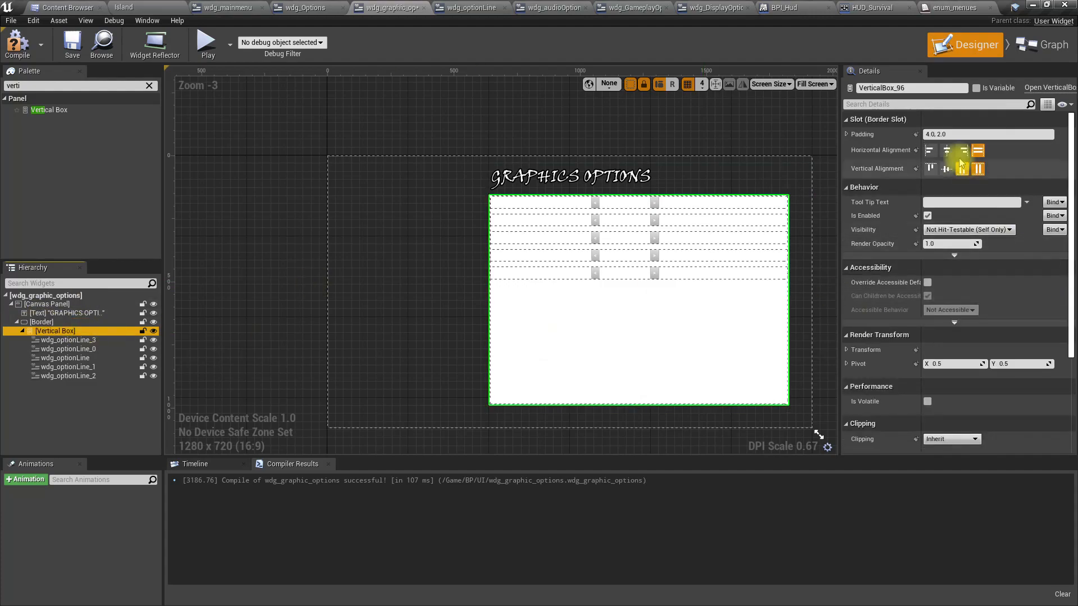
left_click(963, 135)
key("Return")
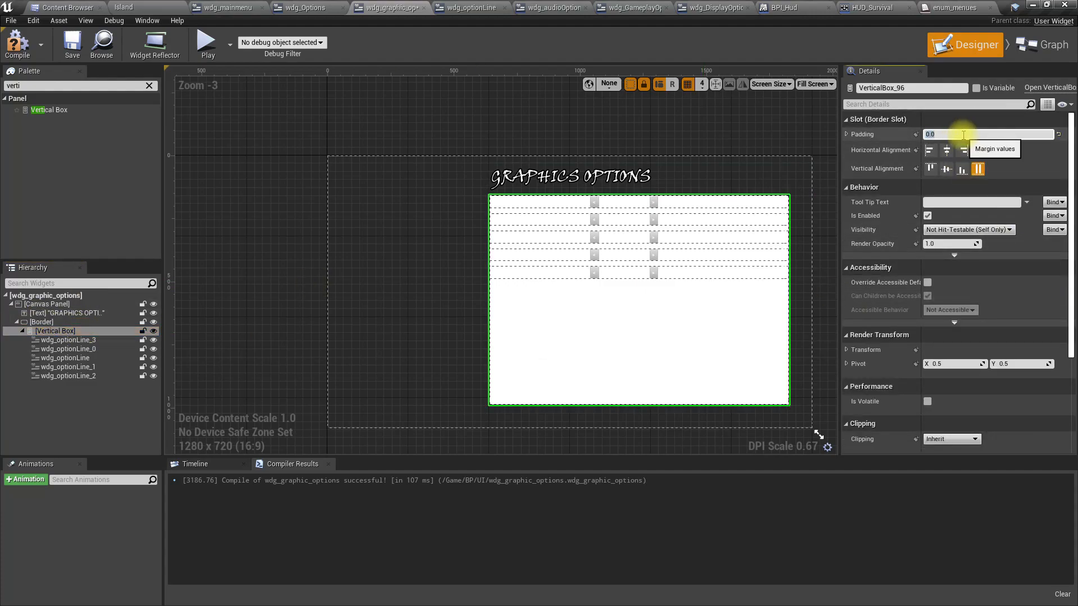
Step: Set the Border's Brush Color alpha to 0.1 and compile wdg_graphic_options
left_click(67, 321)
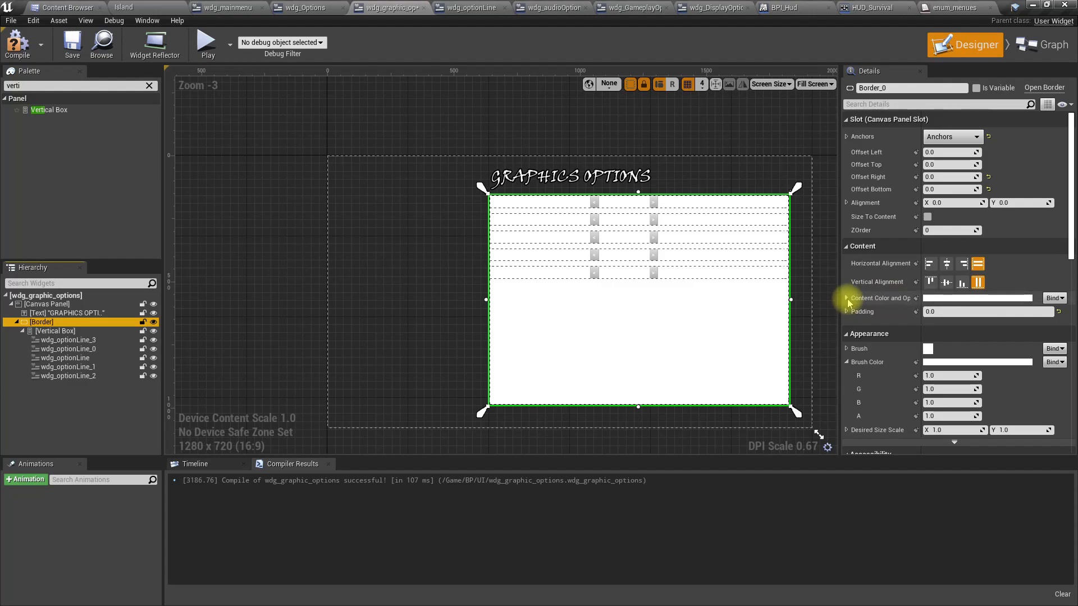
left_click(945, 416)
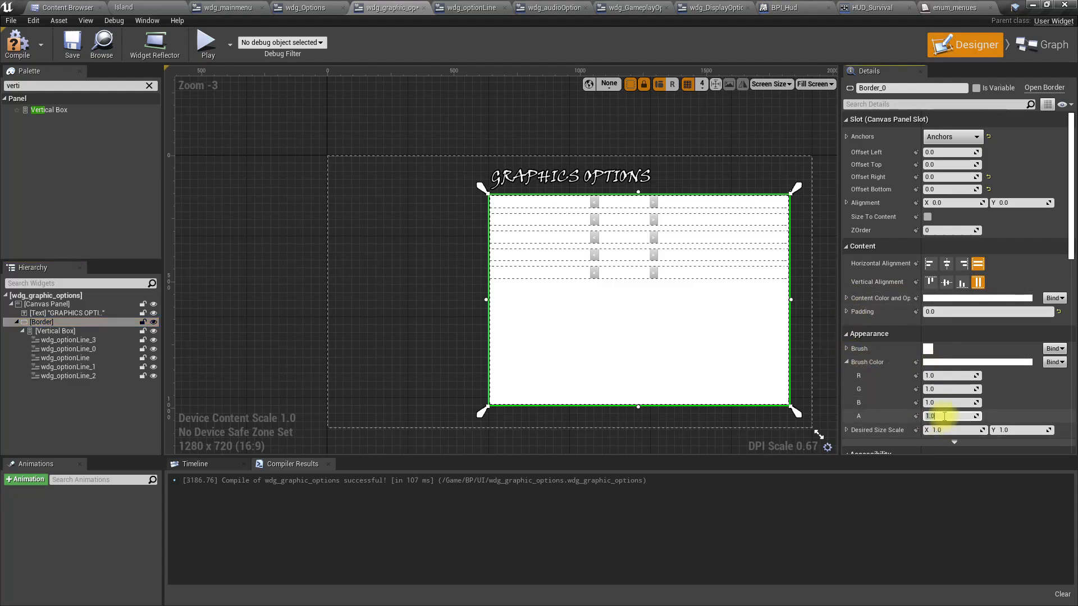
type("0.1")
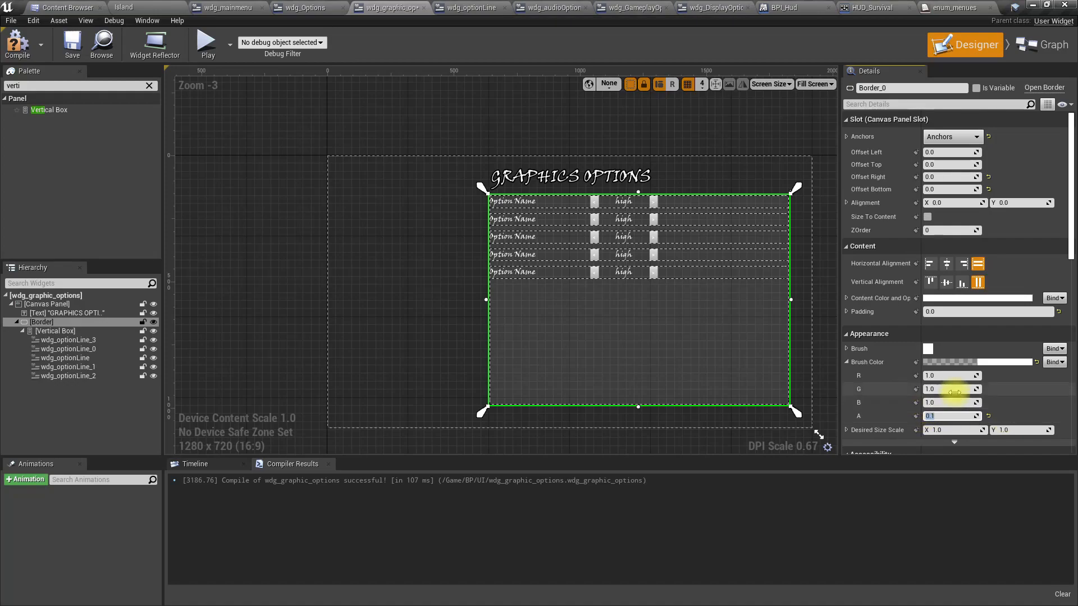
left_click(21, 48)
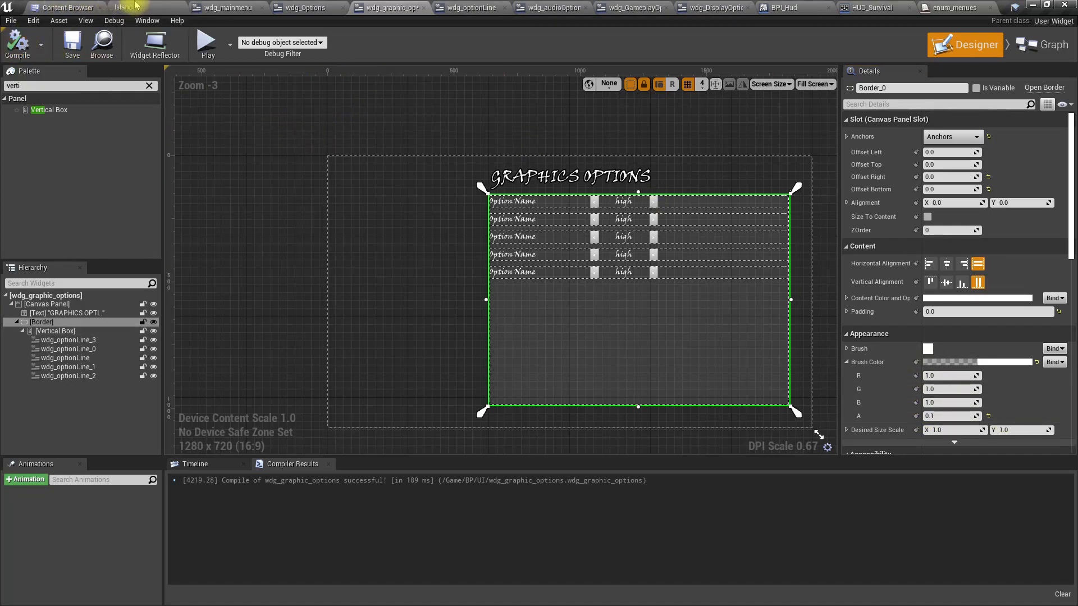
Step: Play the Island level full screen, open the Graphics options through Settings to check the background, and stop playing
left_click(134, 6)
right_click_drag(452, 256, 472, 277)
key("F11")
key("alt+p")
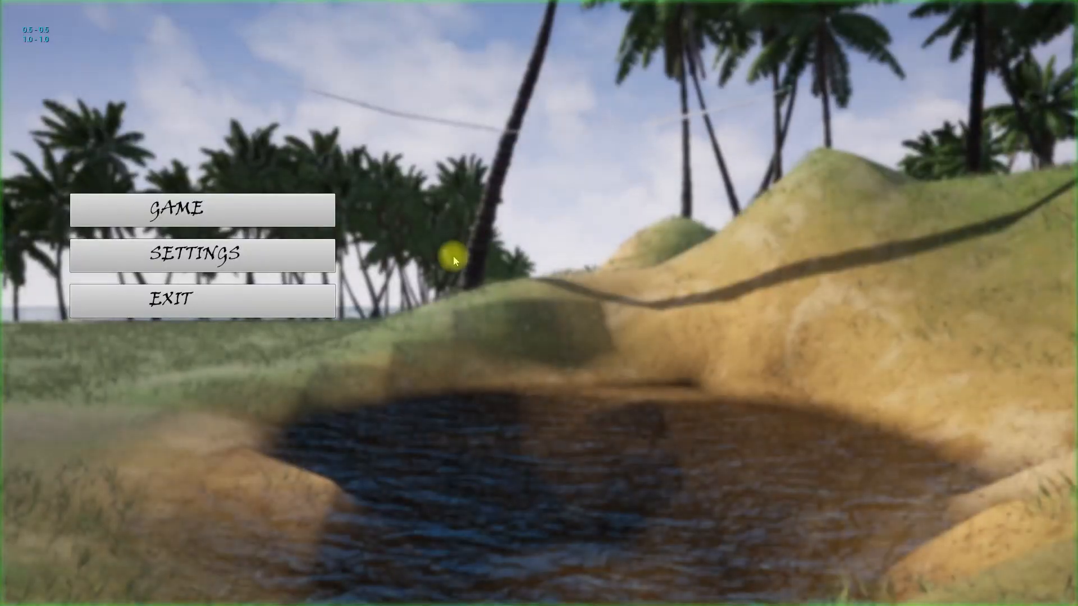
left_click(133, 252)
left_click(124, 109)
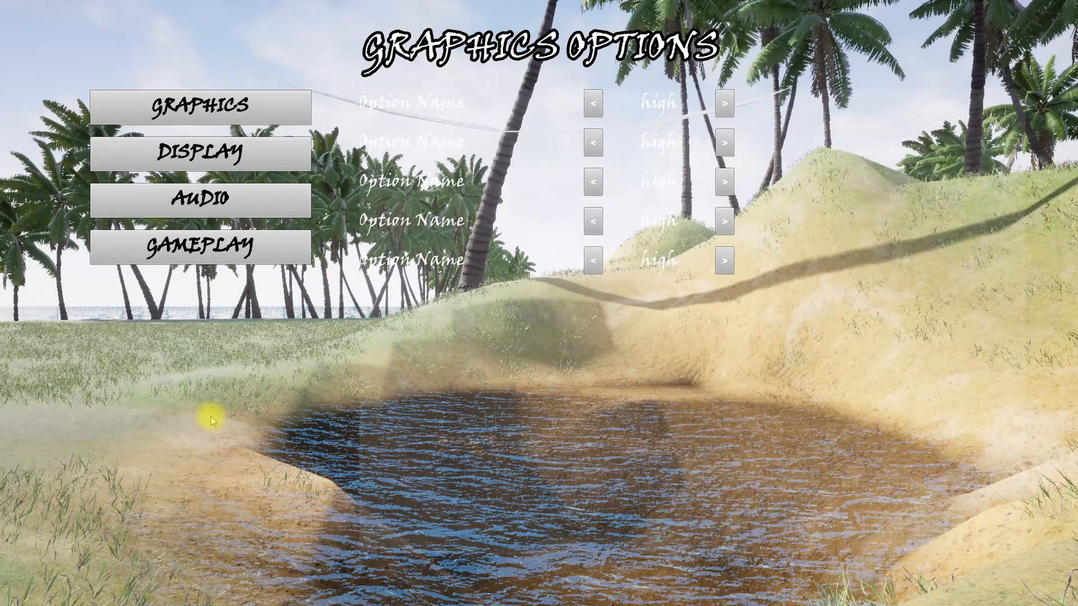
key("Escape")
right_click_drag(210, 416, 204, 414)
key("F11")
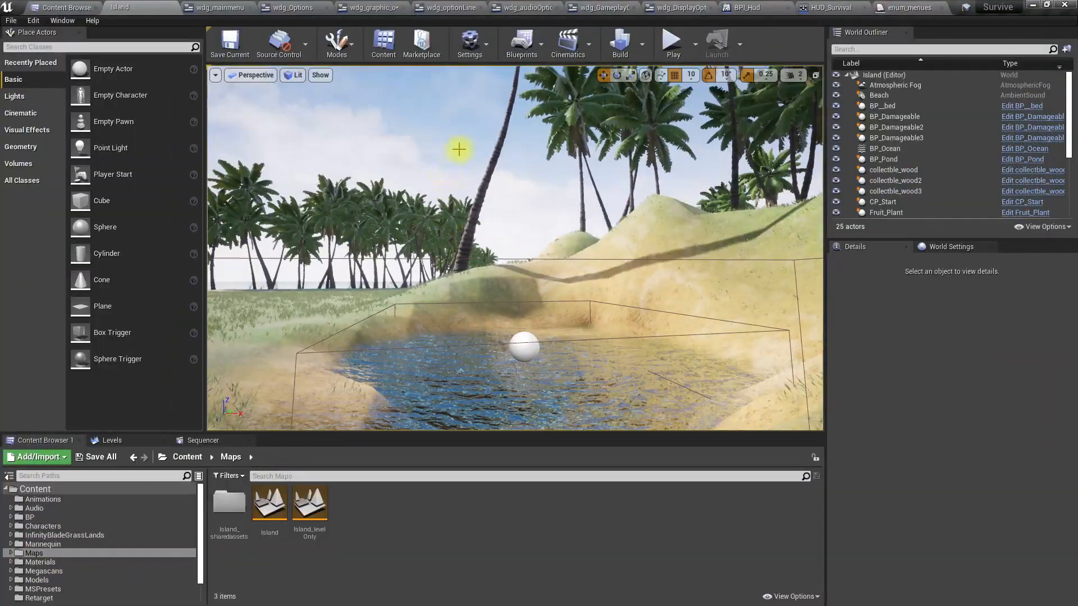
Step: Return to wdg_graphic_options and set the Border's Brush Color R, G and B values to 0
left_click(604, 8)
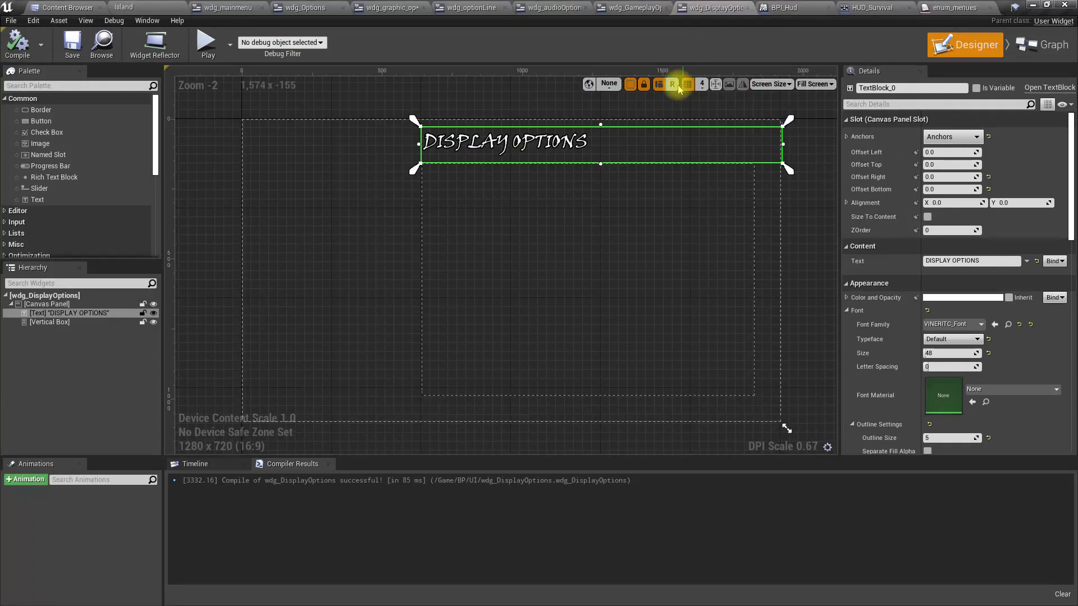
left_click(547, 8)
left_click(469, 7)
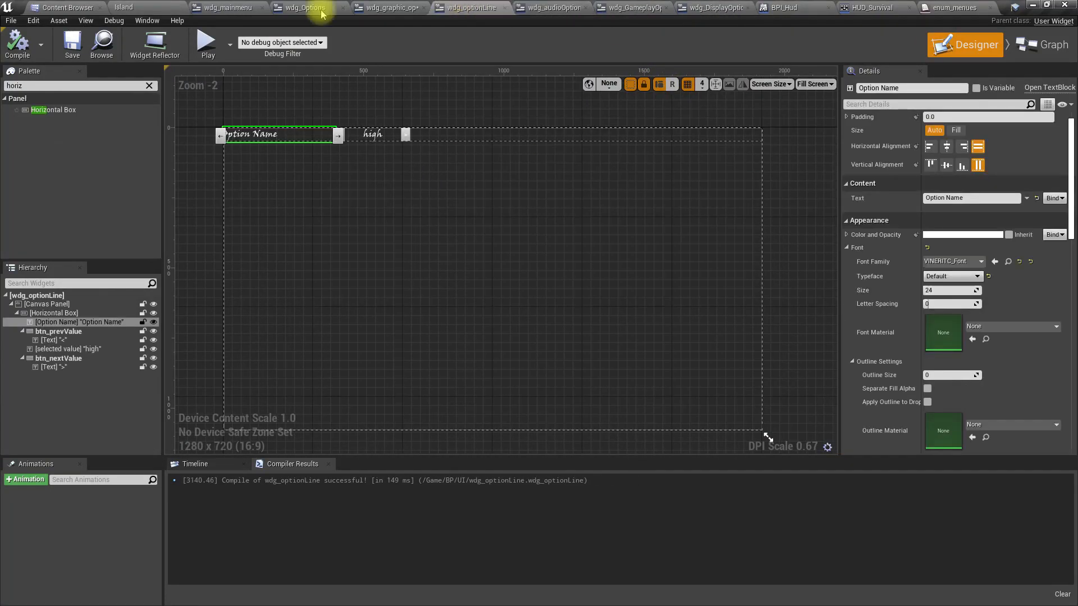
left_click(388, 7)
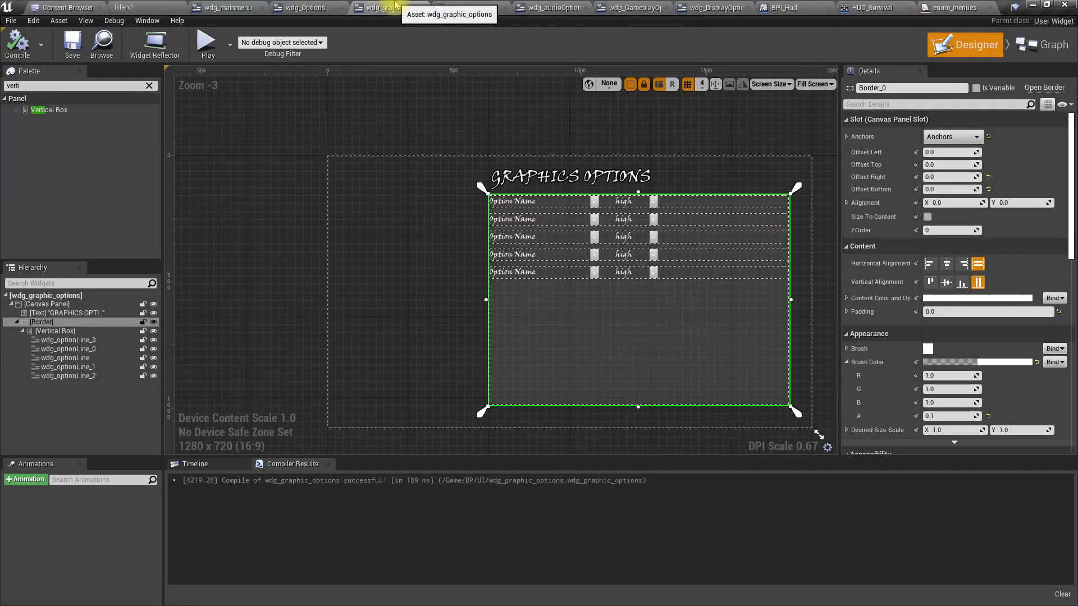
left_click(961, 417)
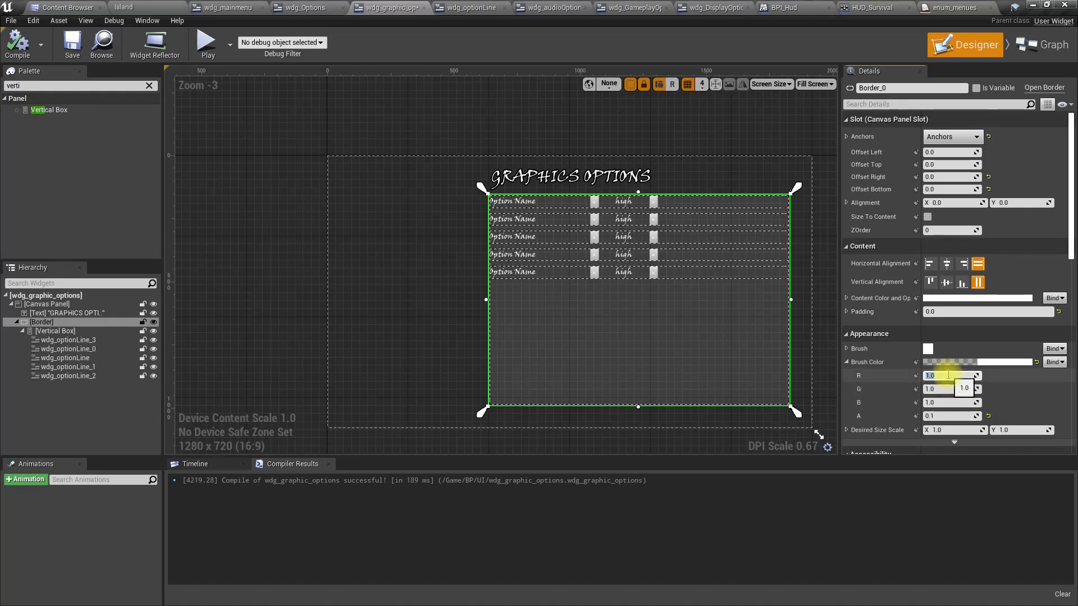
key("Tab")
type("0")
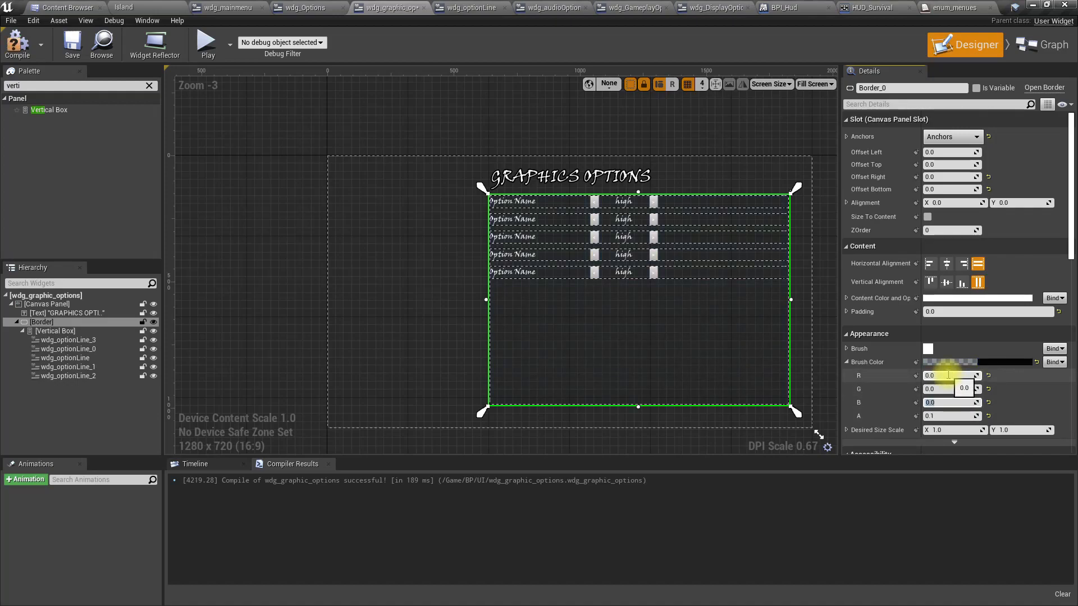
Step: Try a Brush Color alpha of 0.9 on the Border, settle on 0.6, and compile wdg_graphic_options
left_click(949, 416)
type(".9")
key("Return")
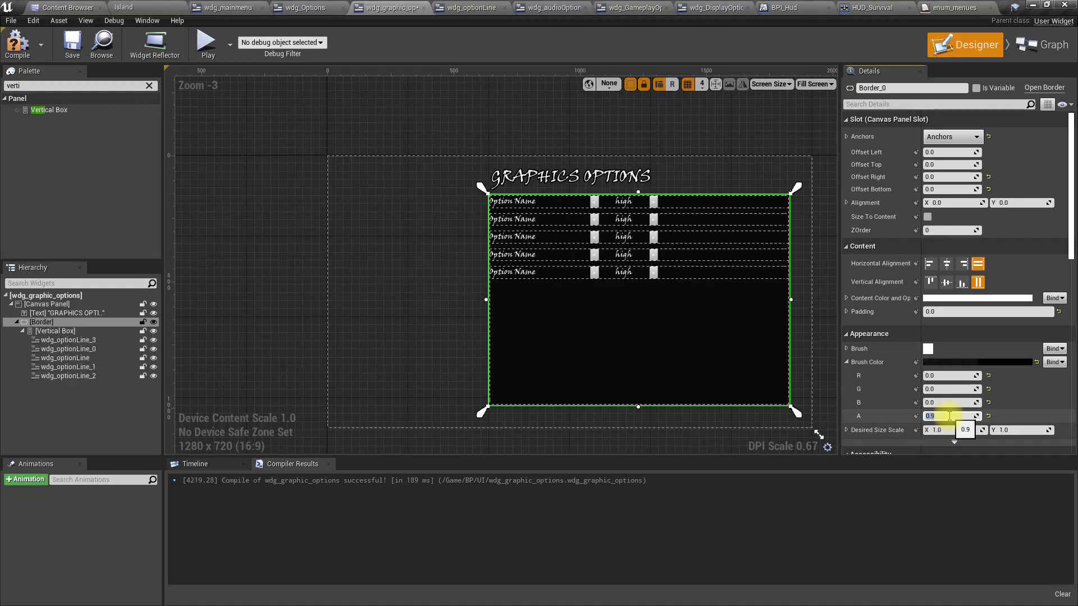
type(".6")
key("Return")
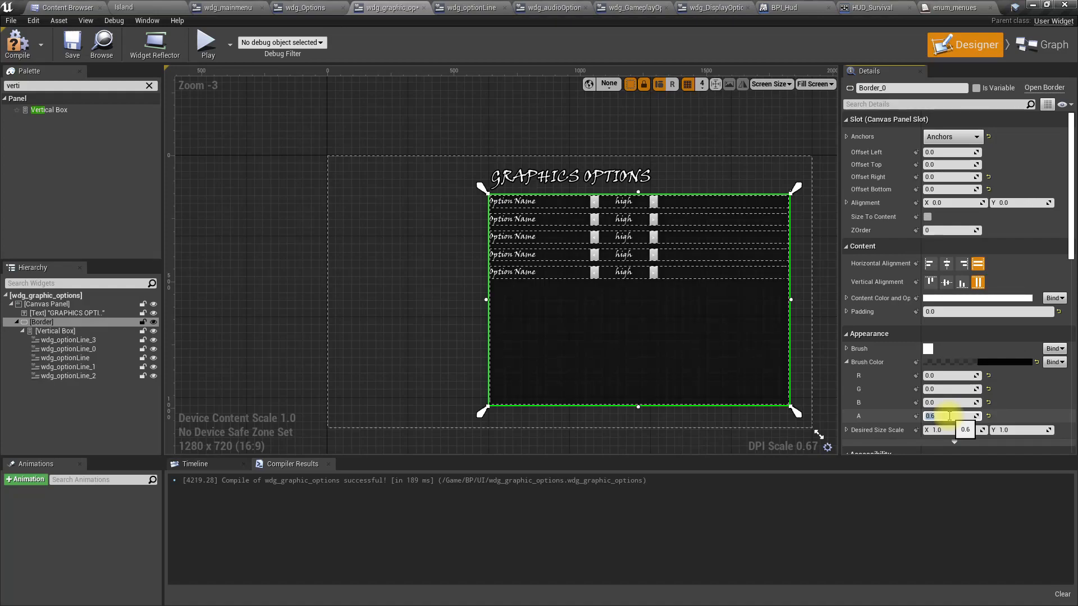
left_click(17, 42)
Step: Play the Island level full screen and open the Graphics options through Settings to check the dark Border background
left_click(171, 6)
right_click_drag(463, 281, 412, 286)
key("F11")
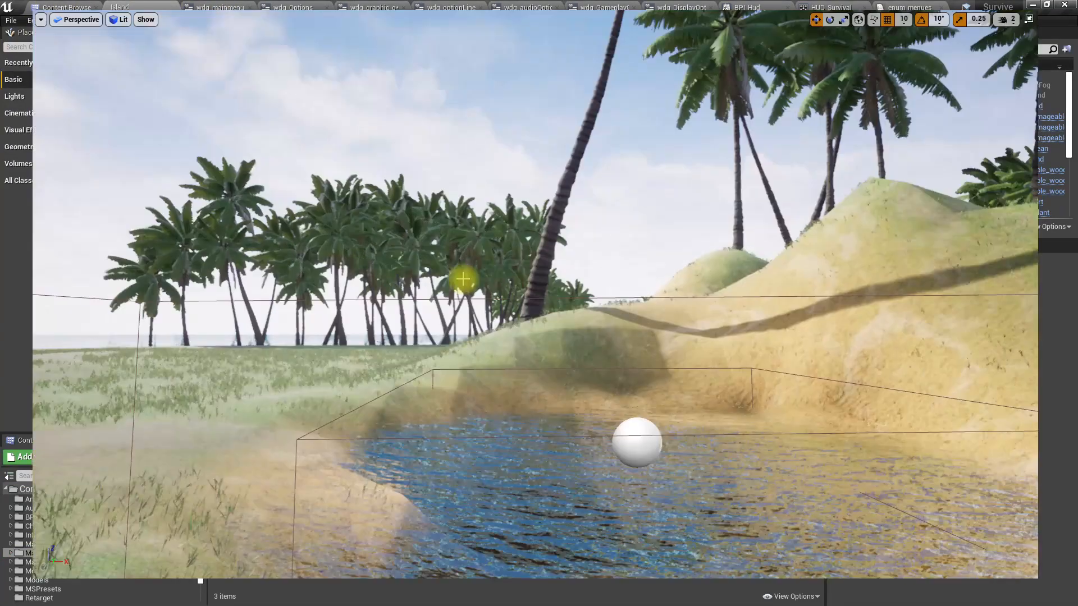
key("alt+p")
left_click(271, 243)
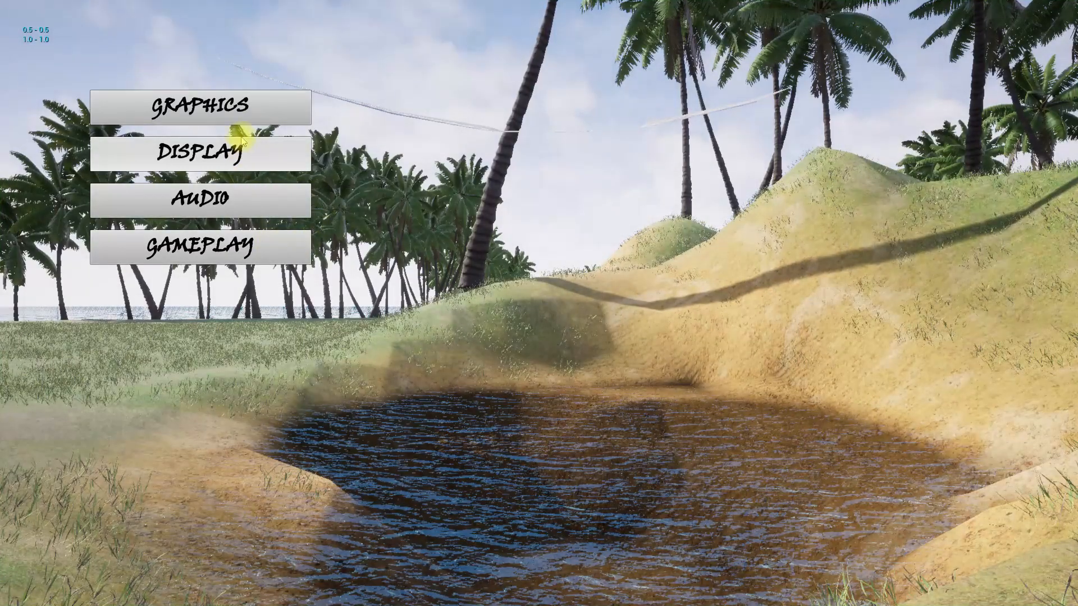
left_click(285, 123)
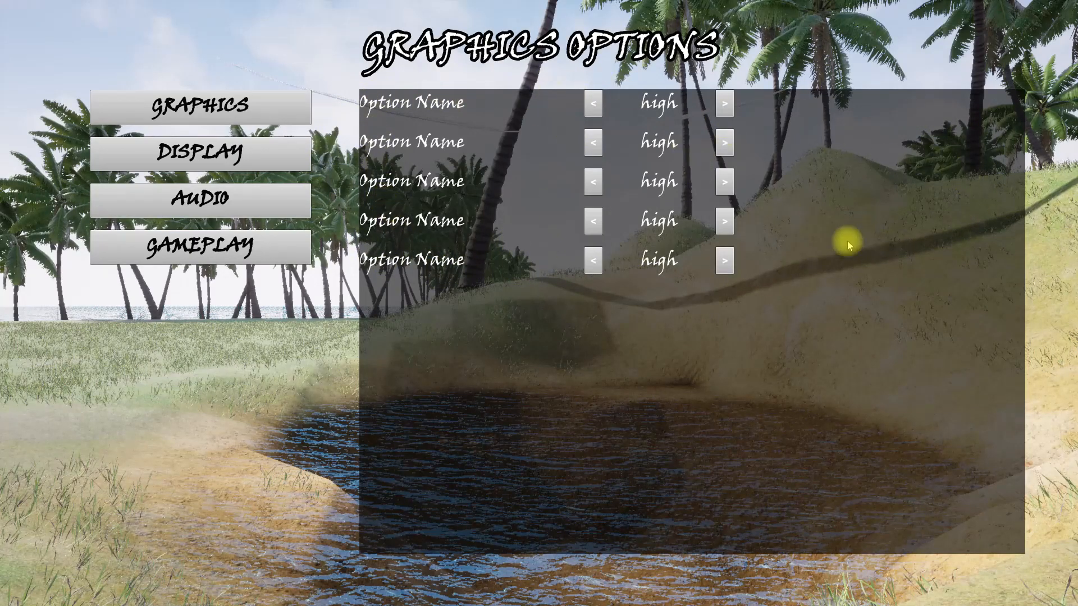
Step: Stop playing, replace the Border in wdg_graphic_options with a Vertical Box, and compile the widget
key("Escape")
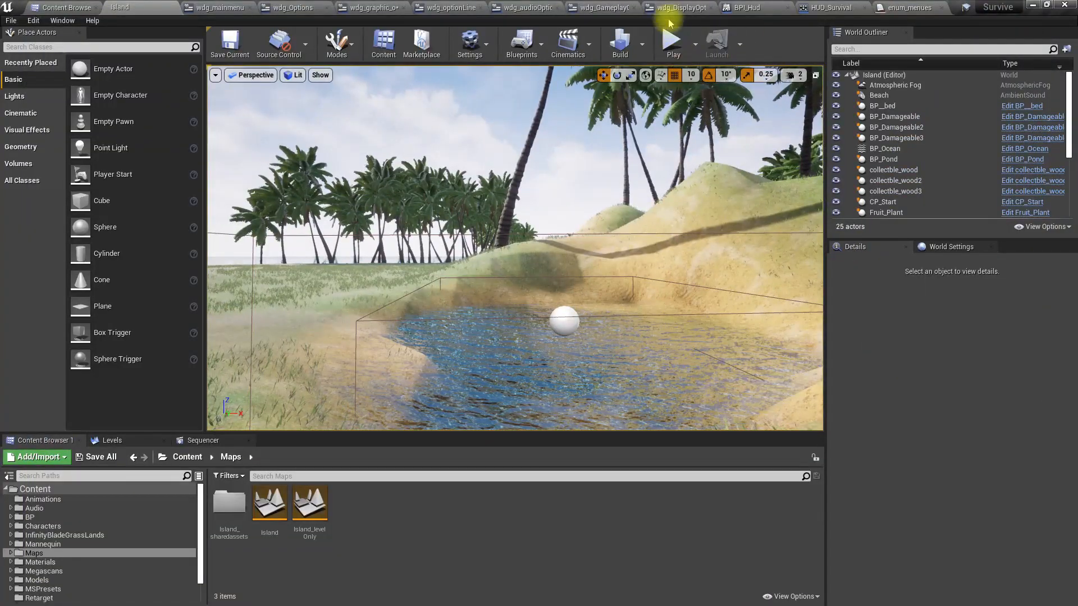
left_click(673, 8)
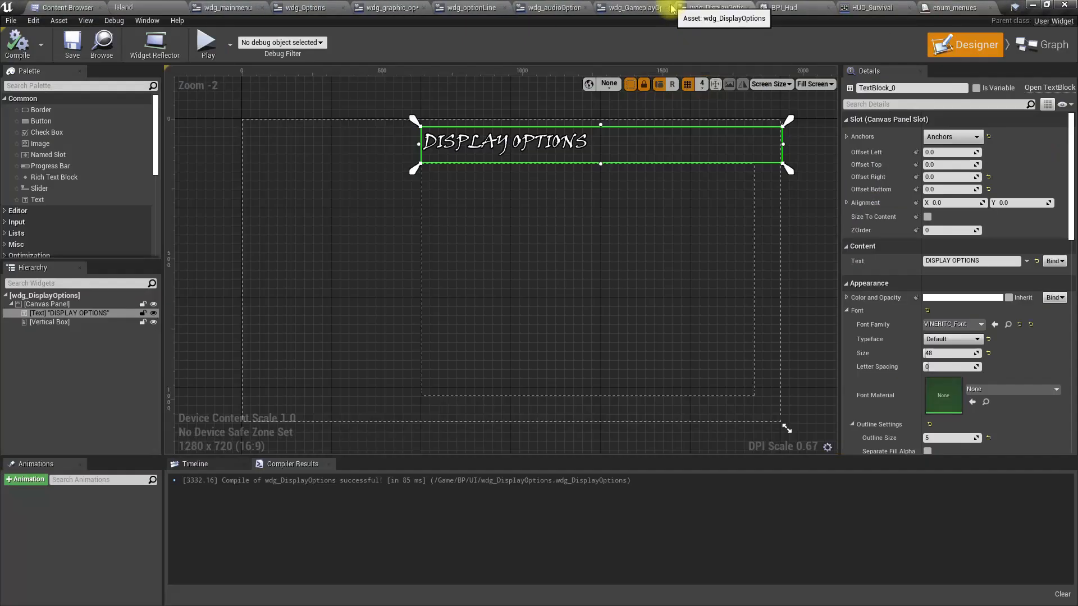
left_click(555, 8)
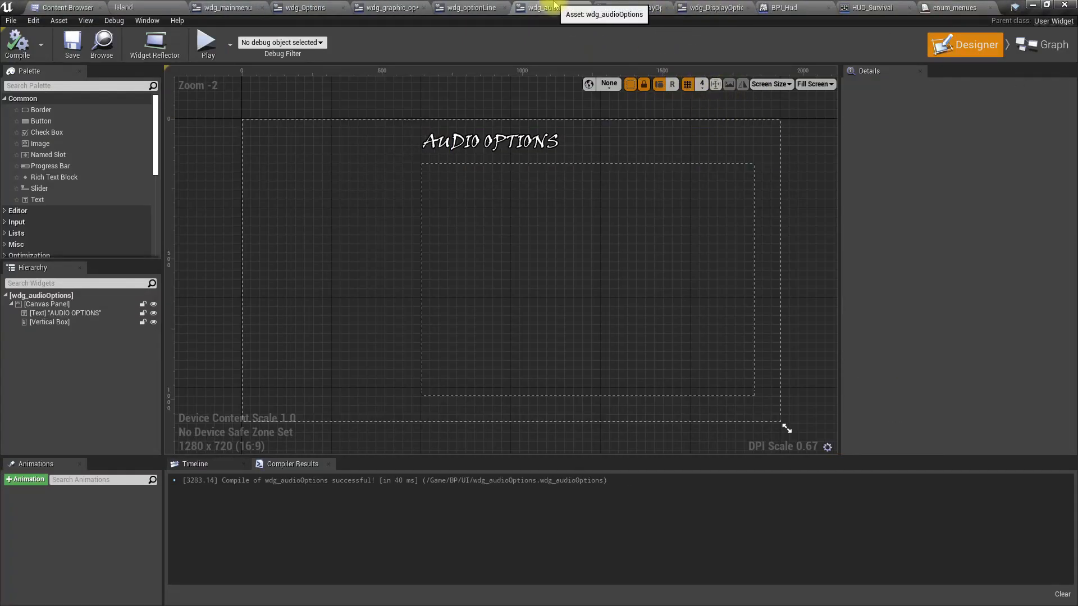
left_click(464, 6)
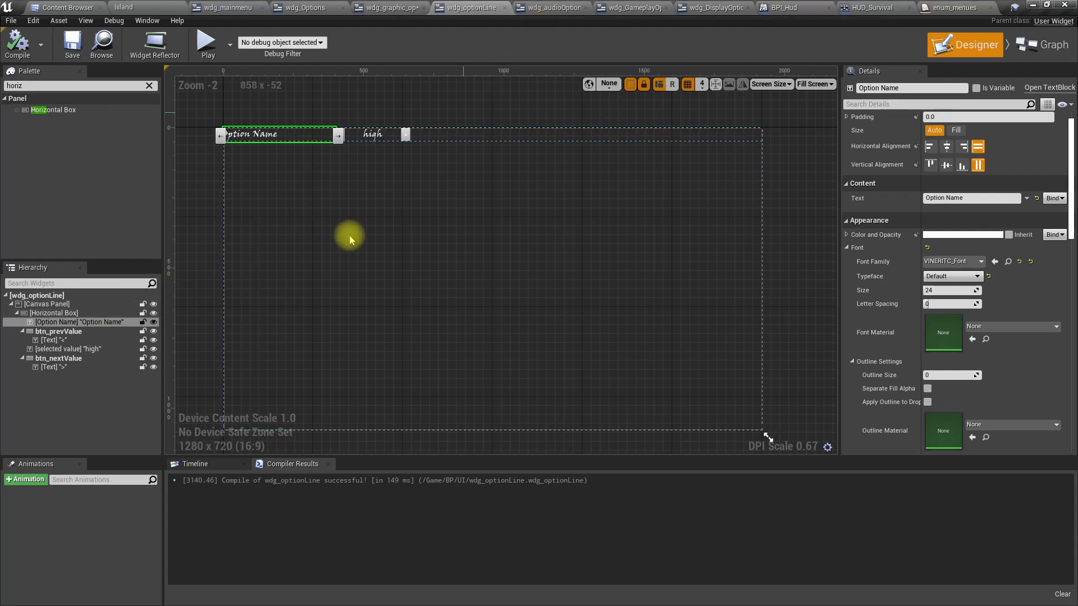
left_click(69, 314)
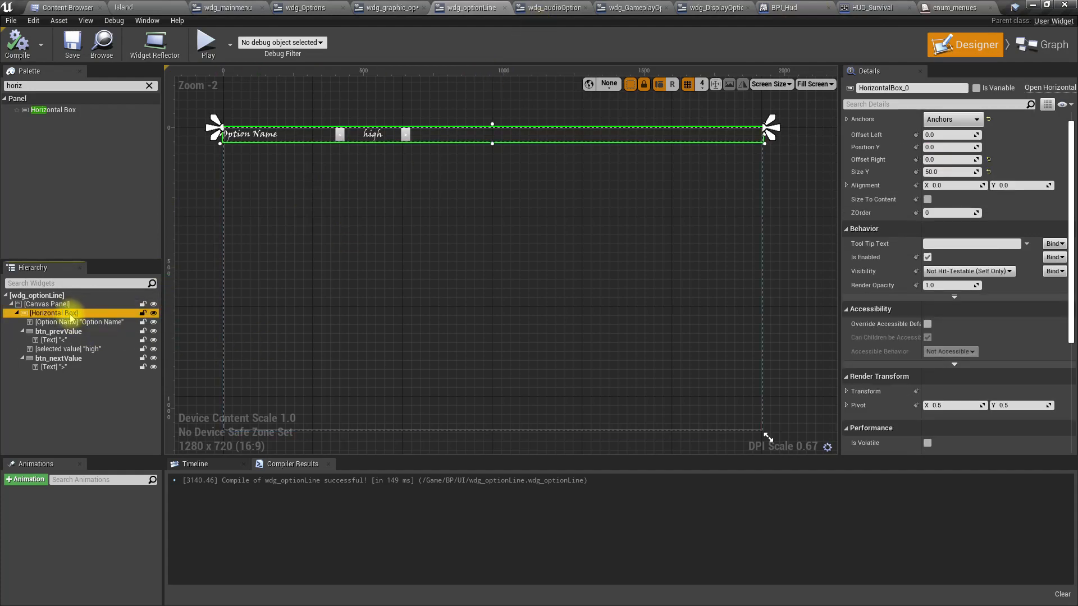
left_click(548, 5)
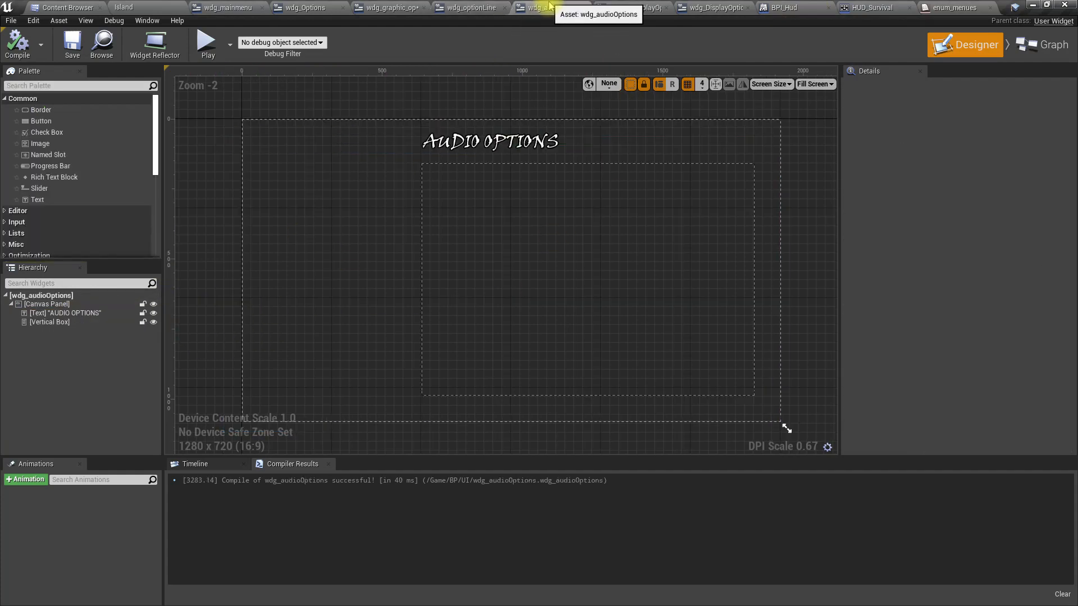
left_click(421, 8)
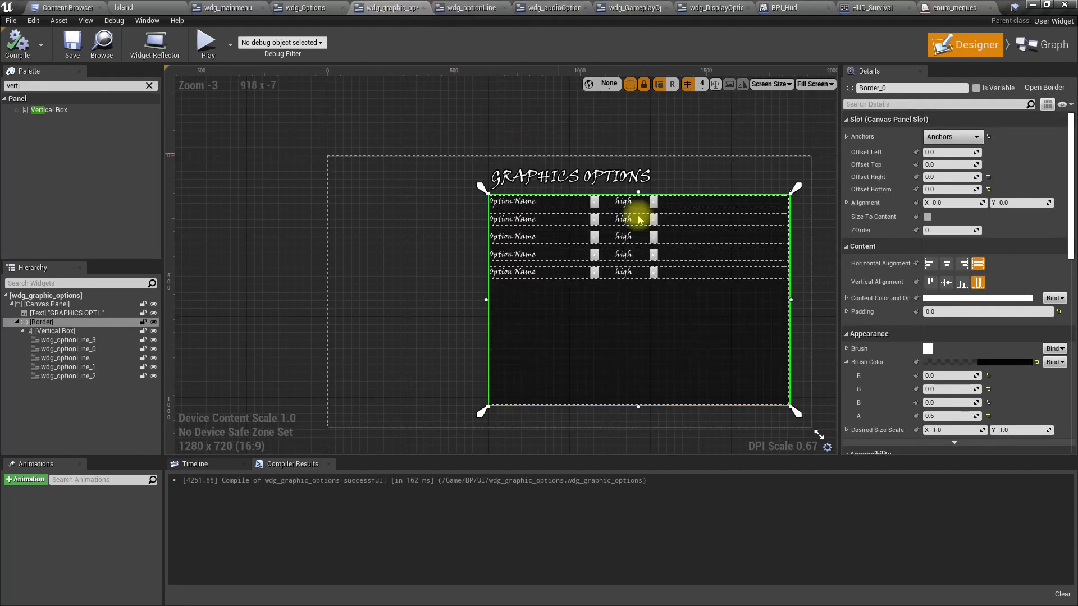
right_click(55, 323)
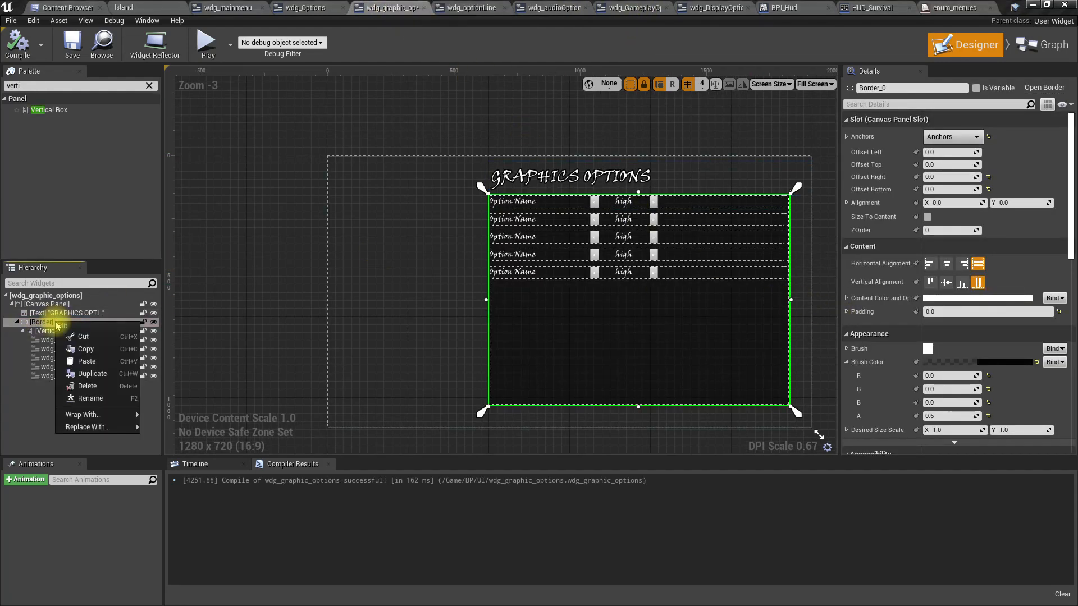
mouse_move(112, 416)
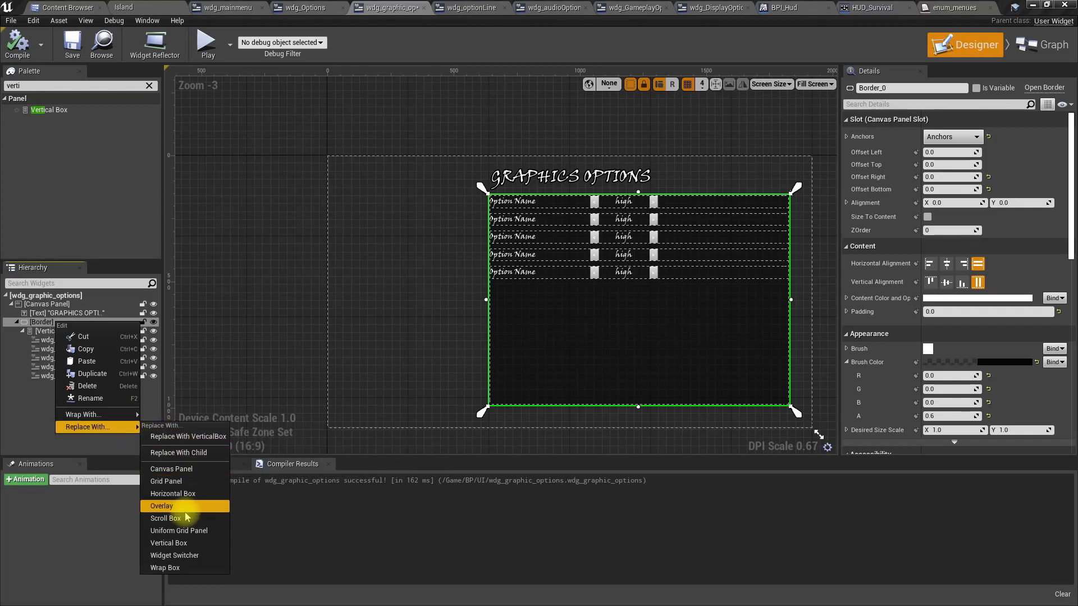
left_click(183, 544)
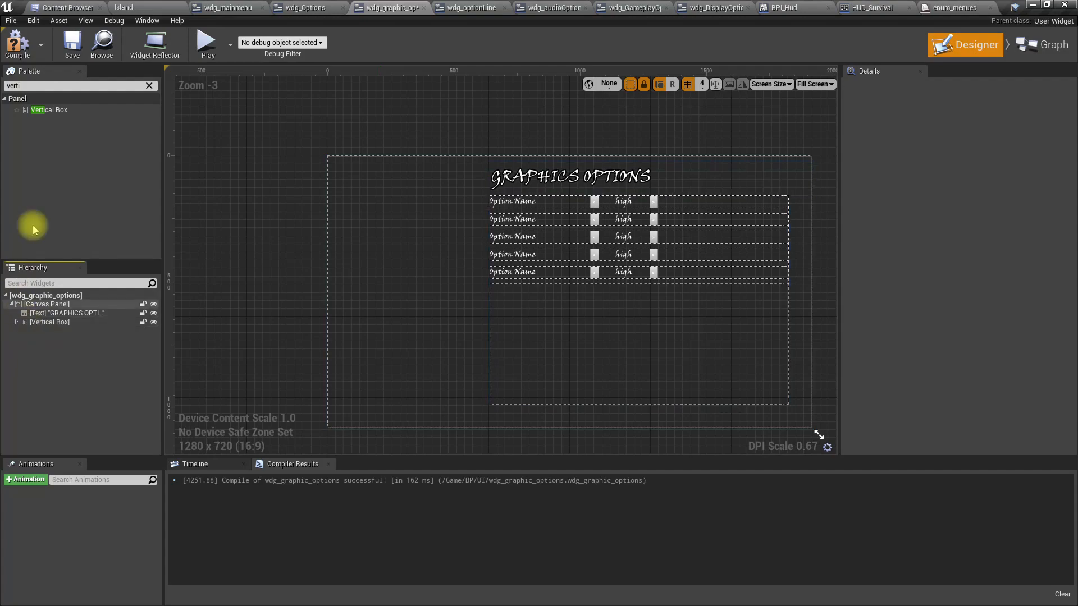
left_click(17, 44)
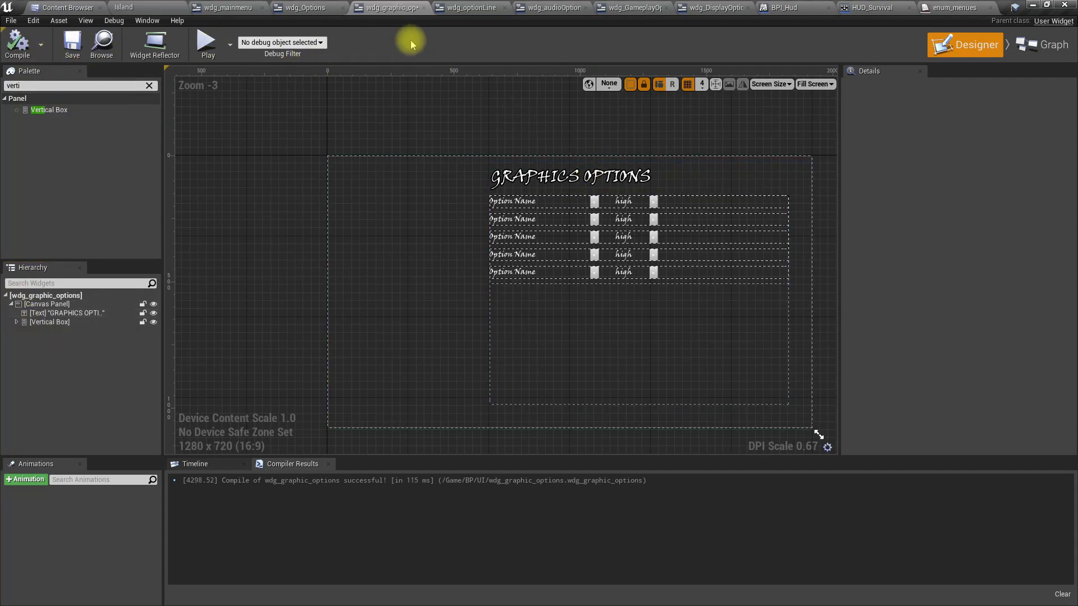
Step: In wdg_optionLine, wrap the Horizontal Box with a Border and set the Horizontal Box's padding to 0
left_click(466, 9)
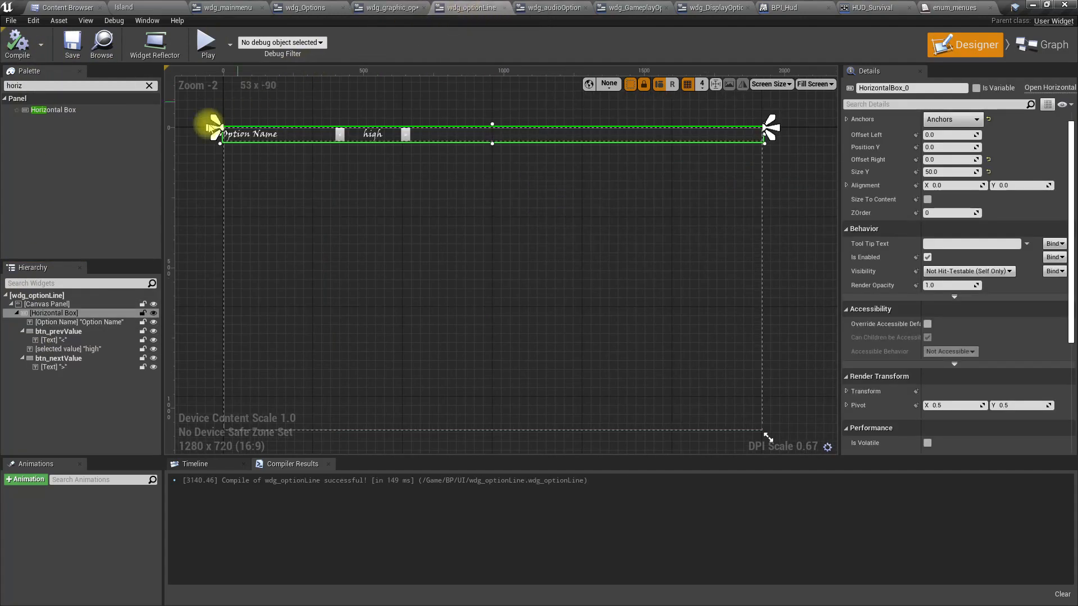
right_click(63, 313)
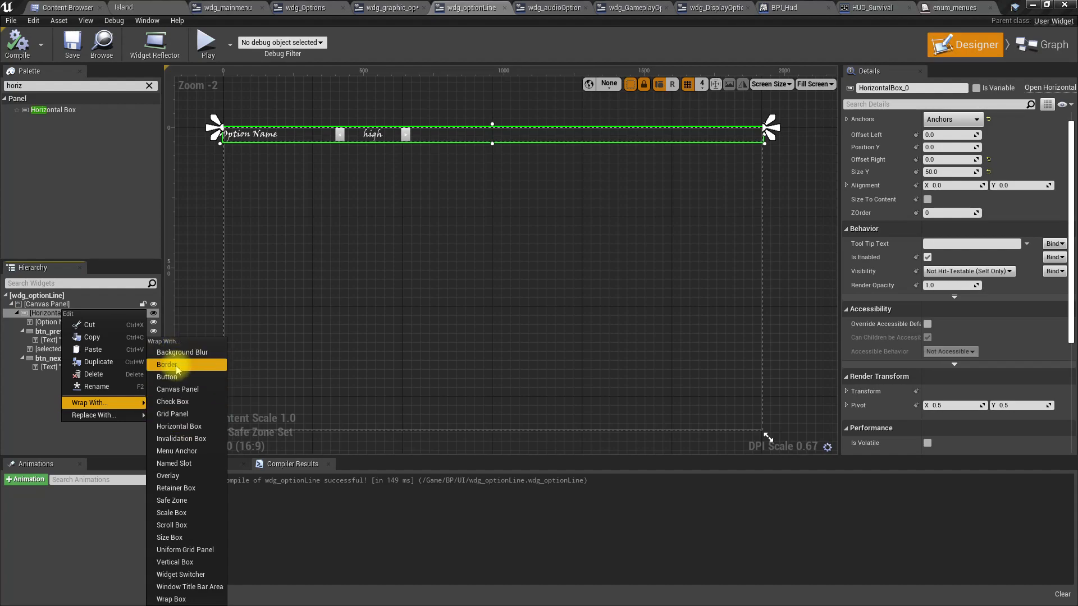
left_click(177, 366)
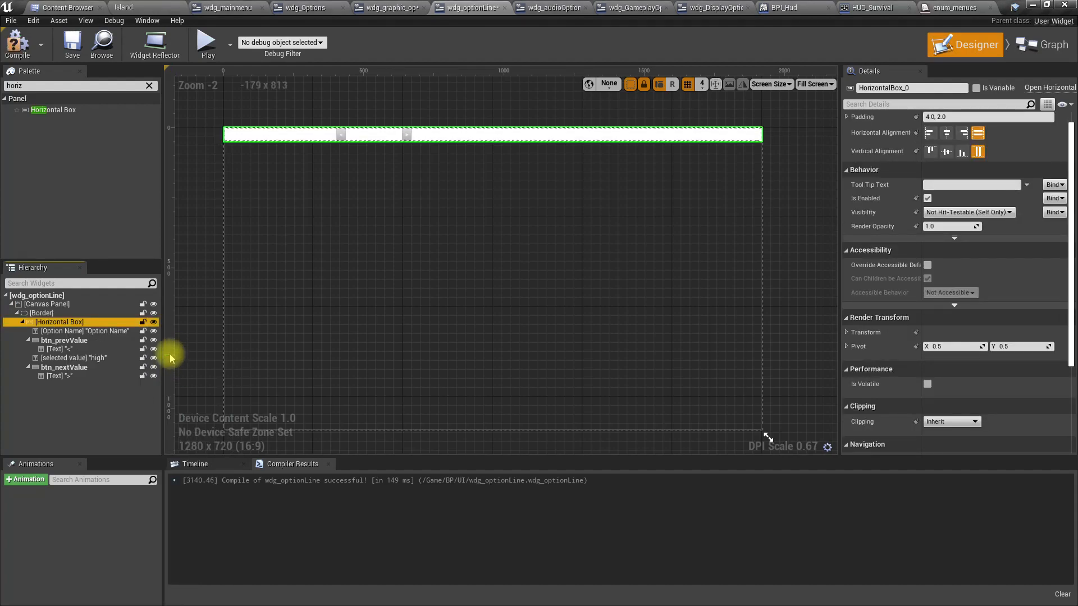
left_click(41, 313)
left_click(49, 322)
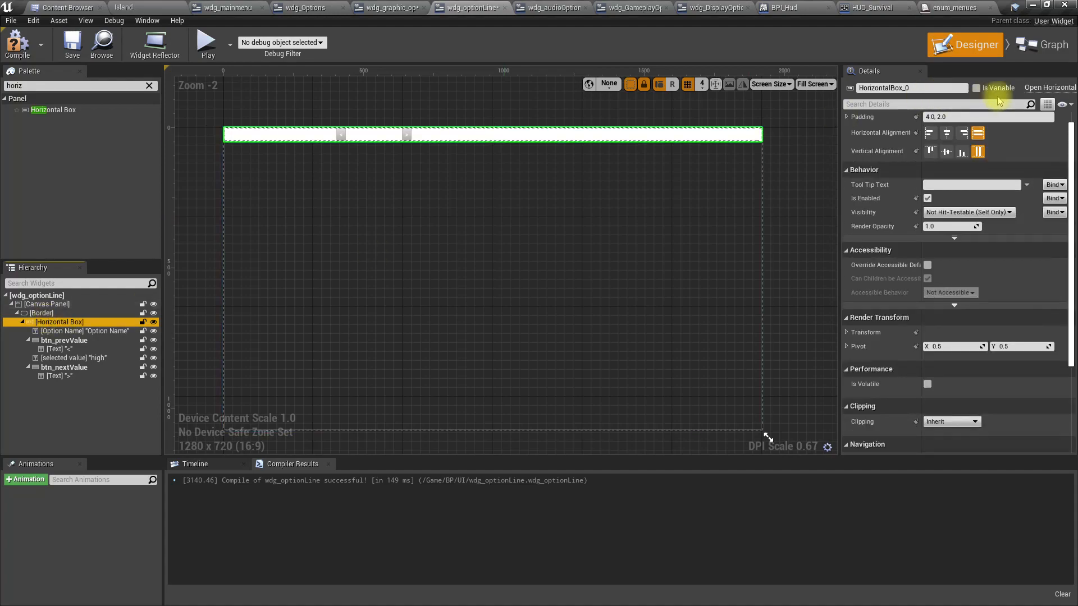
left_click(975, 117)
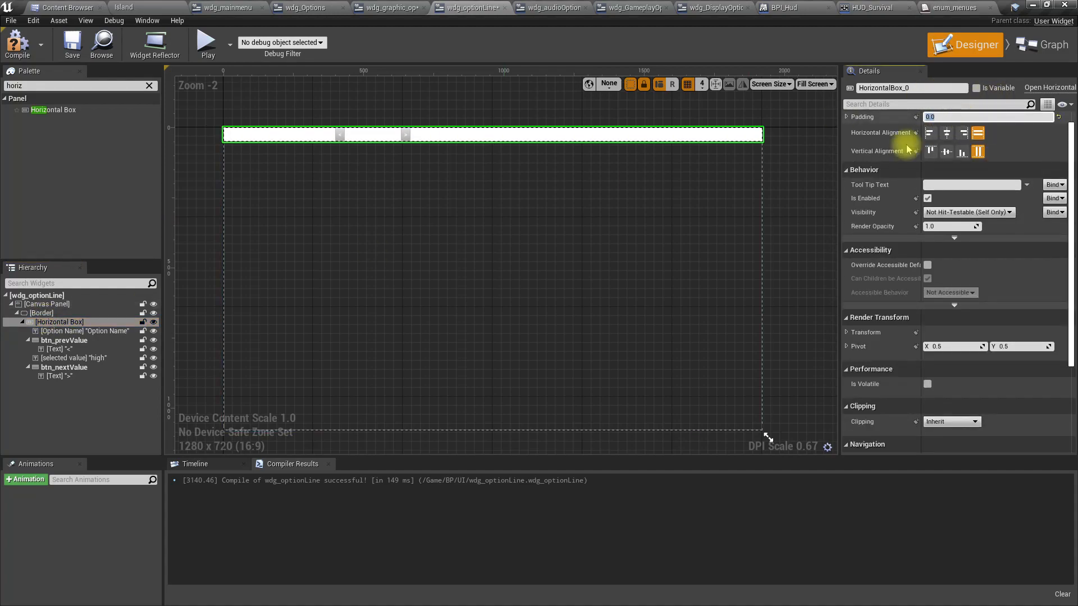
left_click(97, 325)
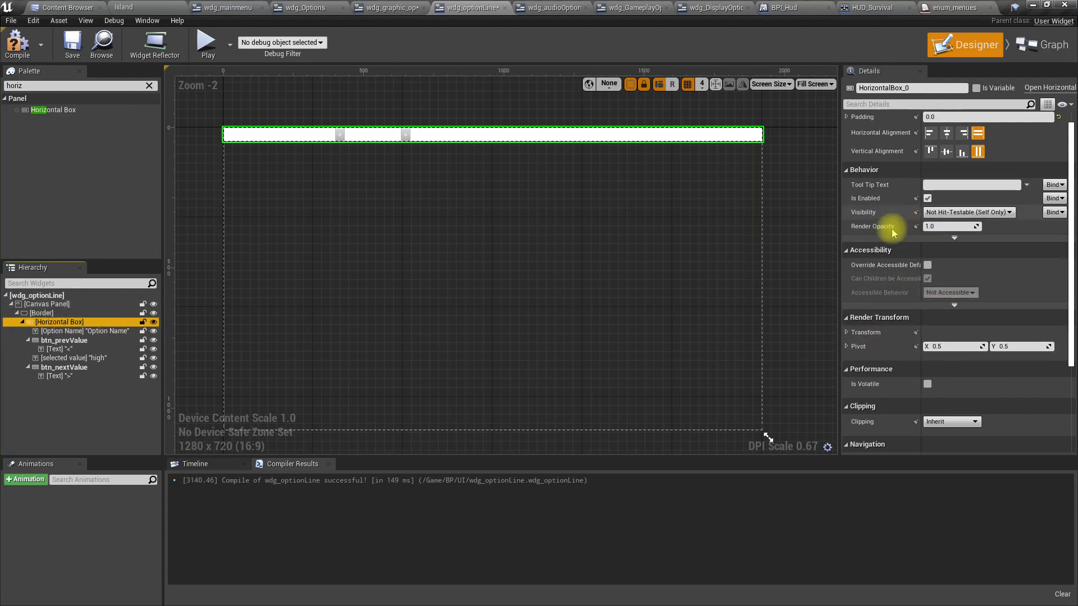
Step: Set the wdg_optionLine Border's Brush Color to R 0, G 0, B 0 and alpha 0.6
left_click(42, 313)
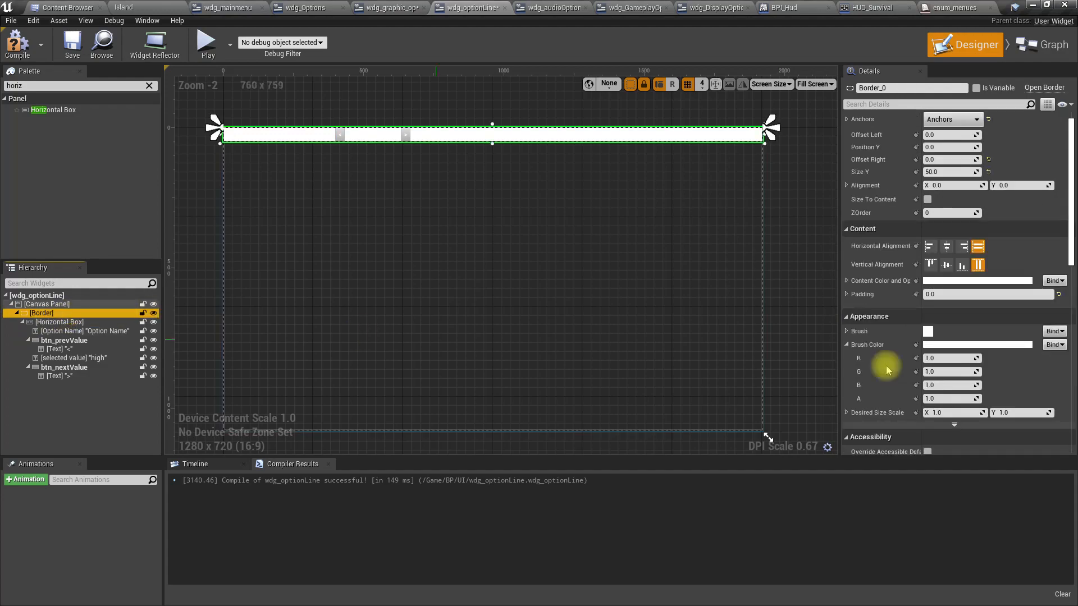
left_click(951, 359)
type("0")
key("Tab")
type("0")
key("Tab")
type("0")
key("Return")
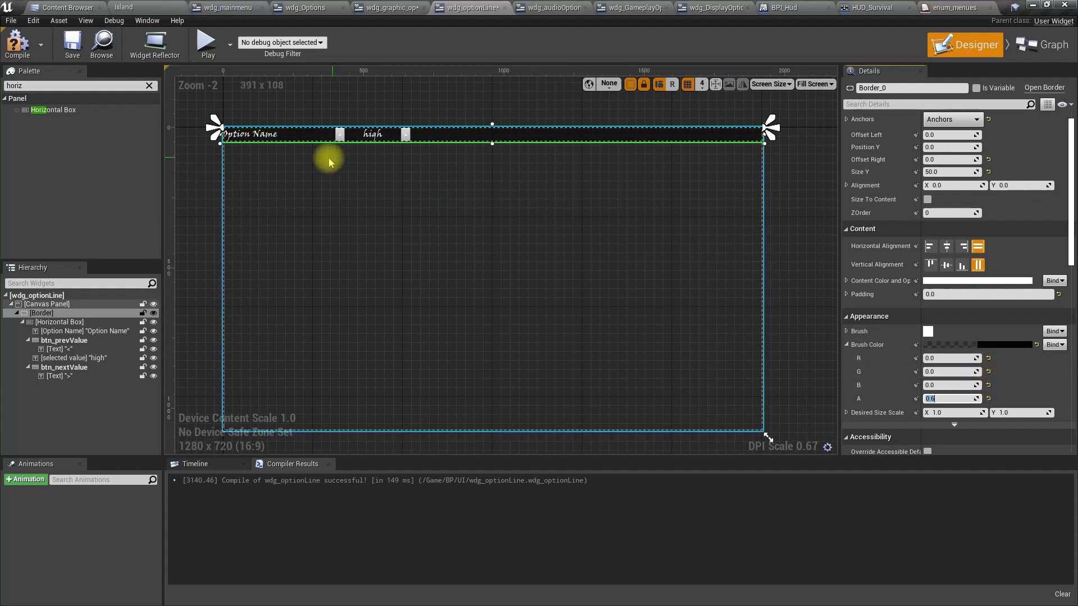
Step: Play the Island level full screen, check the option line backgrounds and the four category panels through Settings, and stop playing
left_click(115, 7)
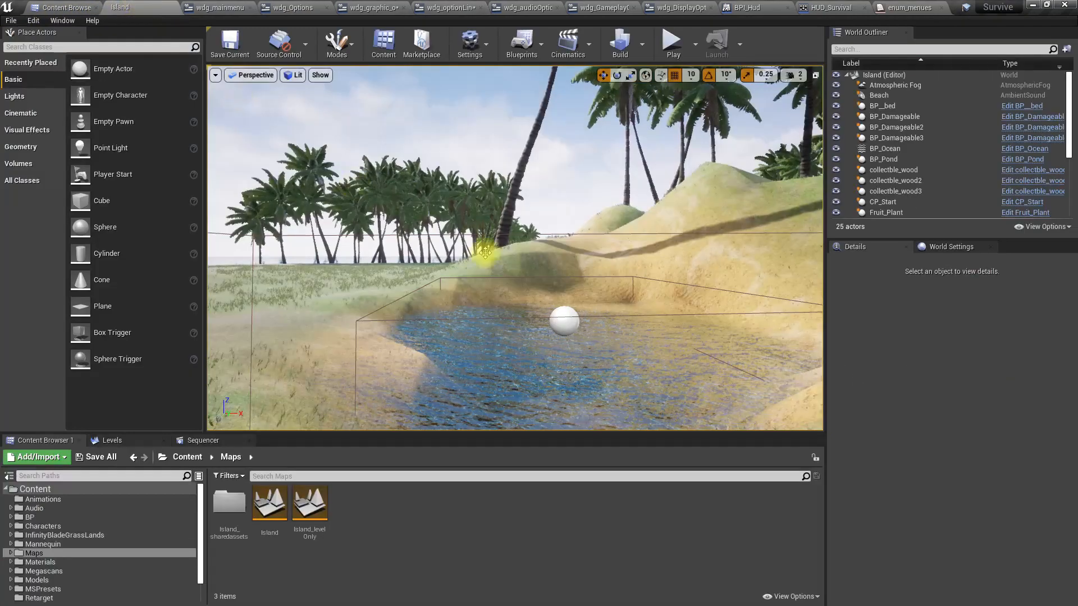
key("F11")
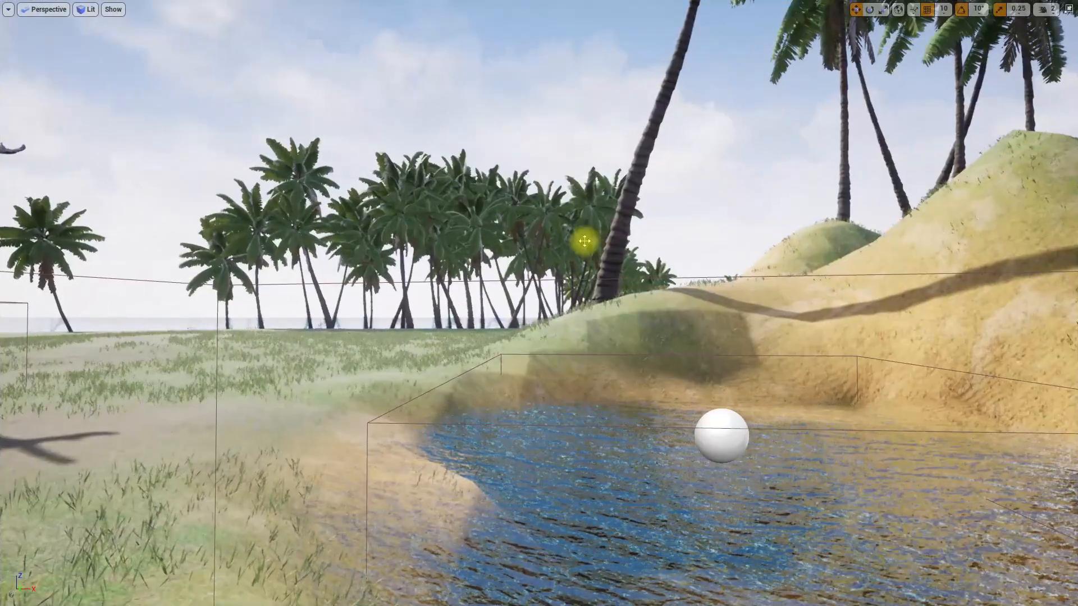
key("alt+p")
left_click(224, 241)
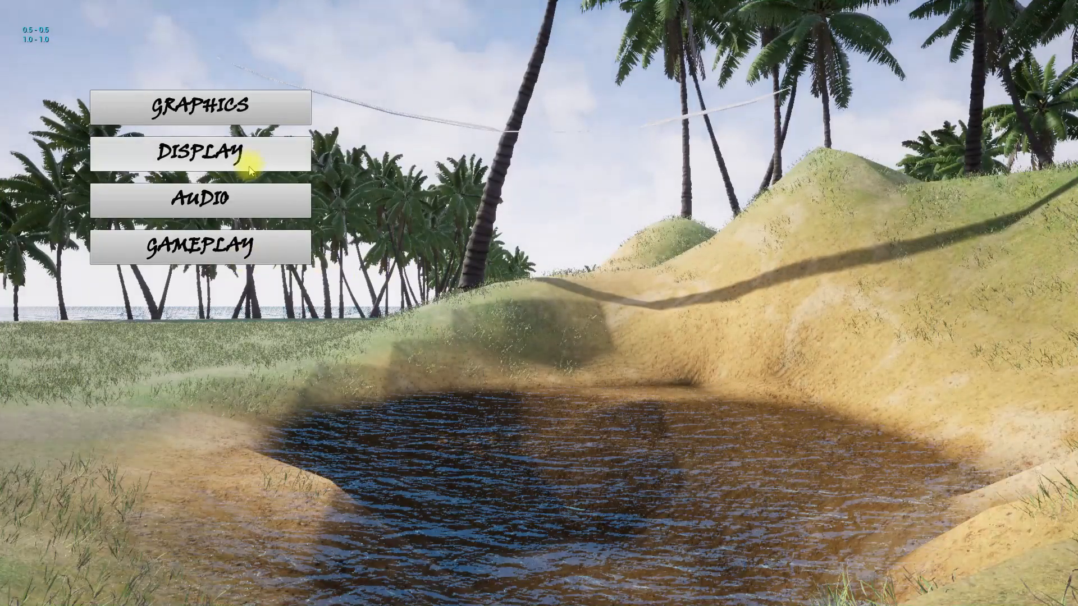
left_click(255, 107)
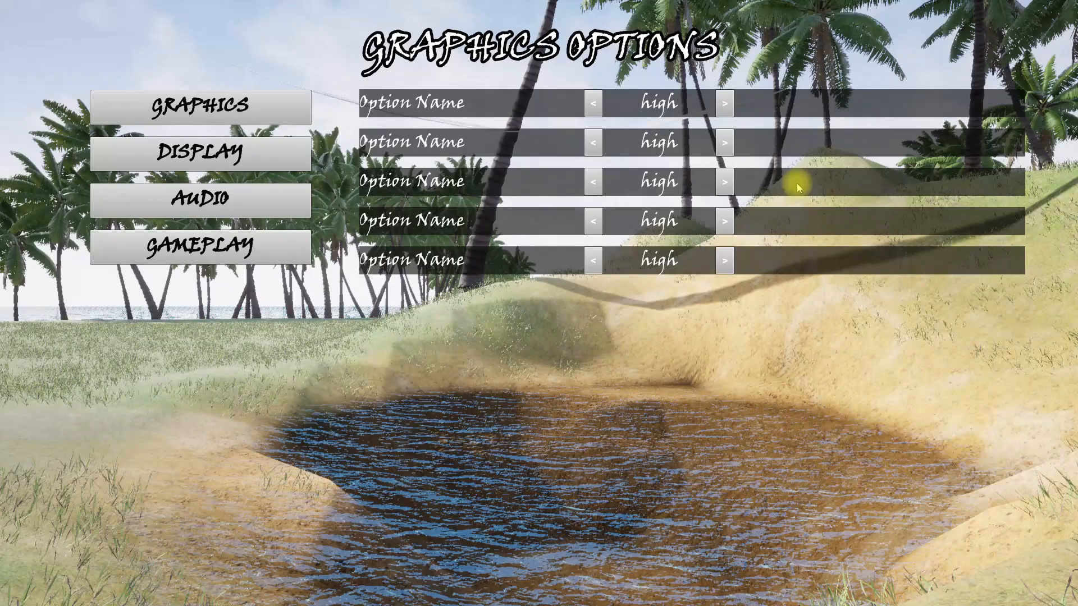
left_click(296, 157)
left_click(288, 196)
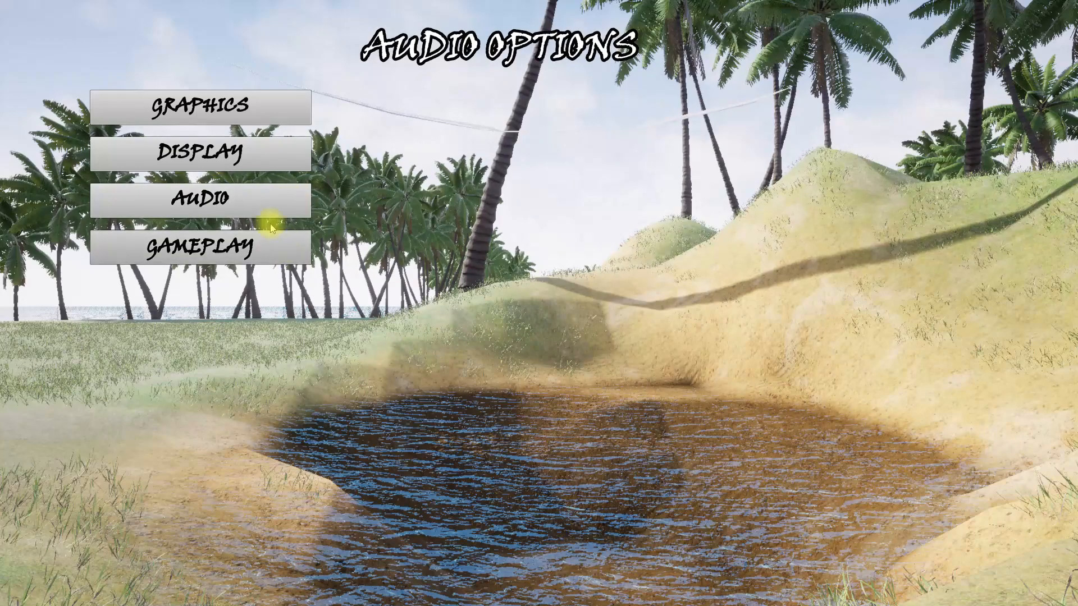
left_click(282, 243)
left_click(277, 107)
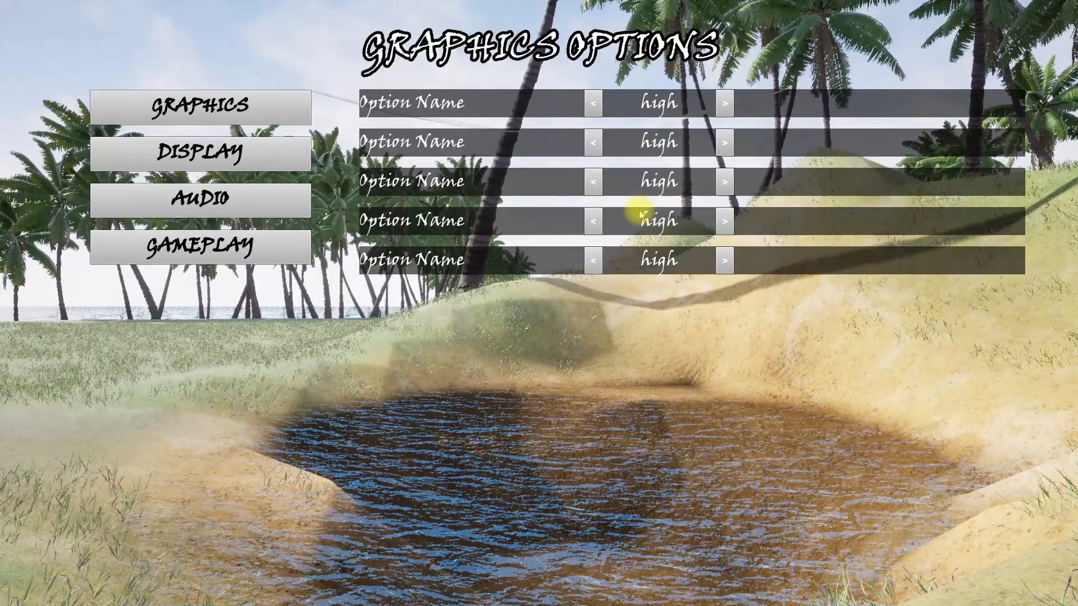
key("Escape")
right_click_drag(662, 282, 612, 281)
key("F11")
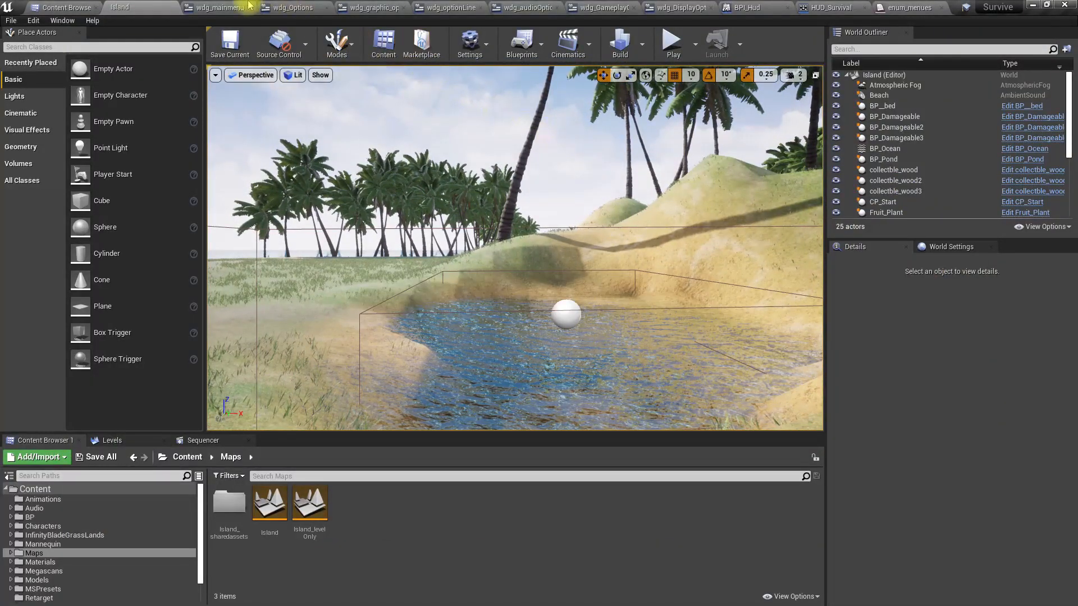
Step: In the wdg_Options event graph, connect Event Construct to an Open Panel call with the graphics category, and compile
left_click(225, 8)
left_click(289, 8)
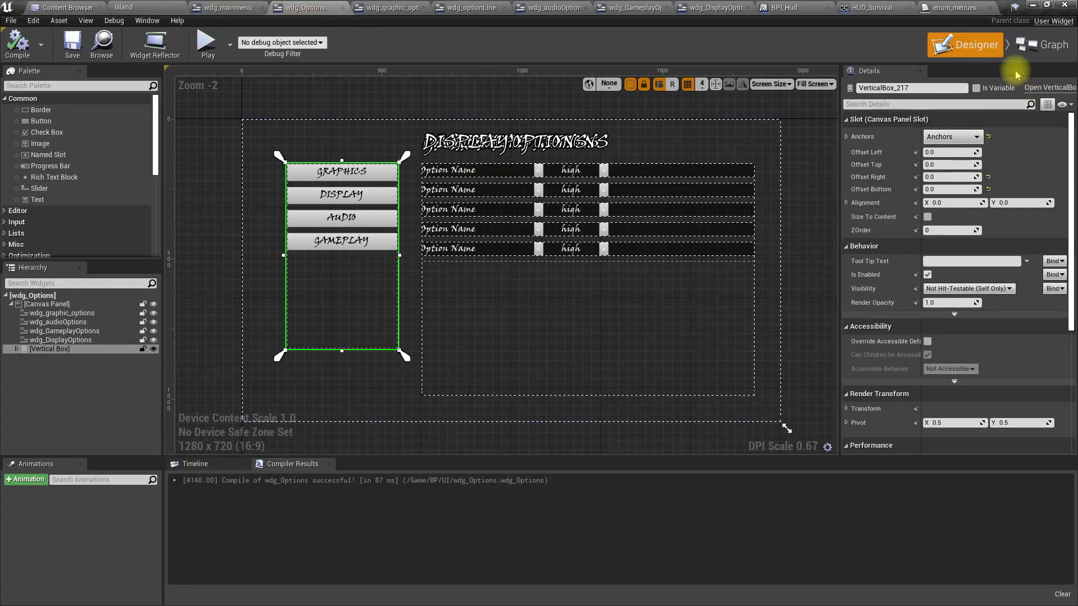
left_click(1041, 45)
scroll(386, 425, "down", 3)
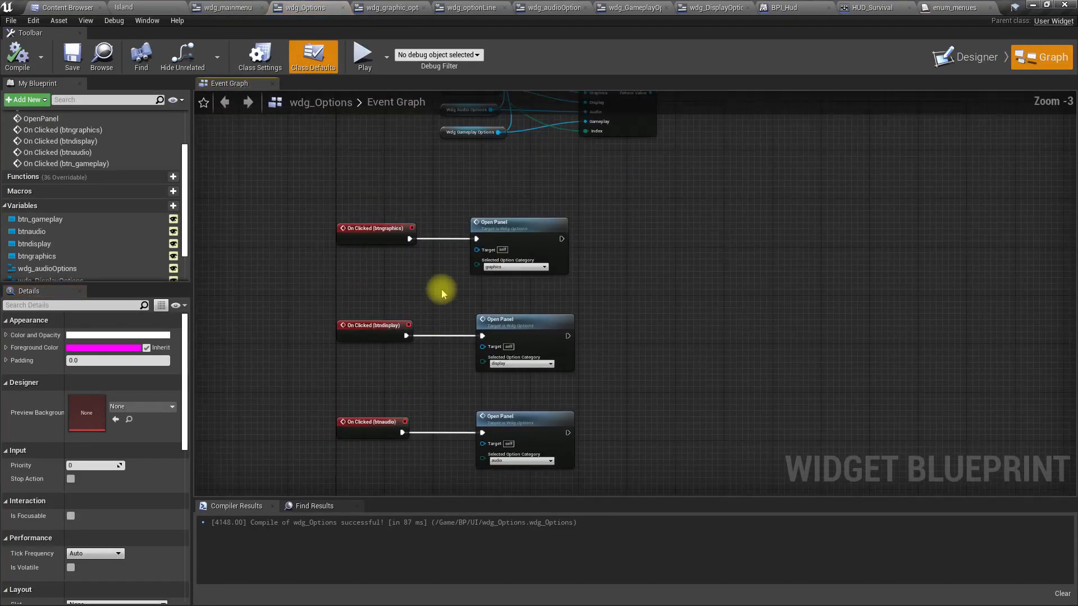
right_click_drag(440, 289, 449, 452)
right_click_drag(406, 308, 407, 501)
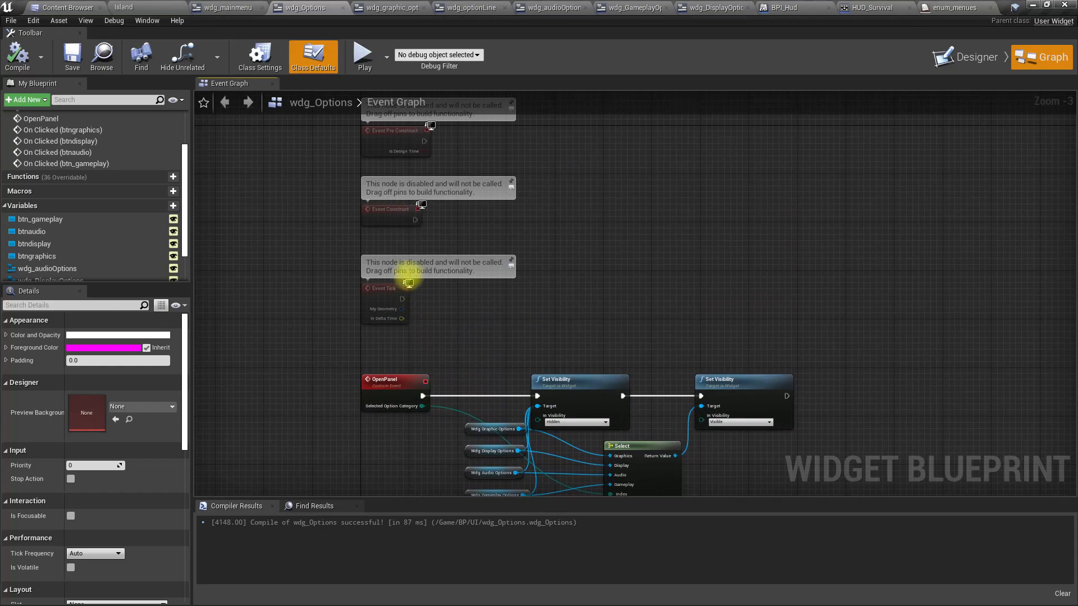
scroll(410, 225, "up", 3)
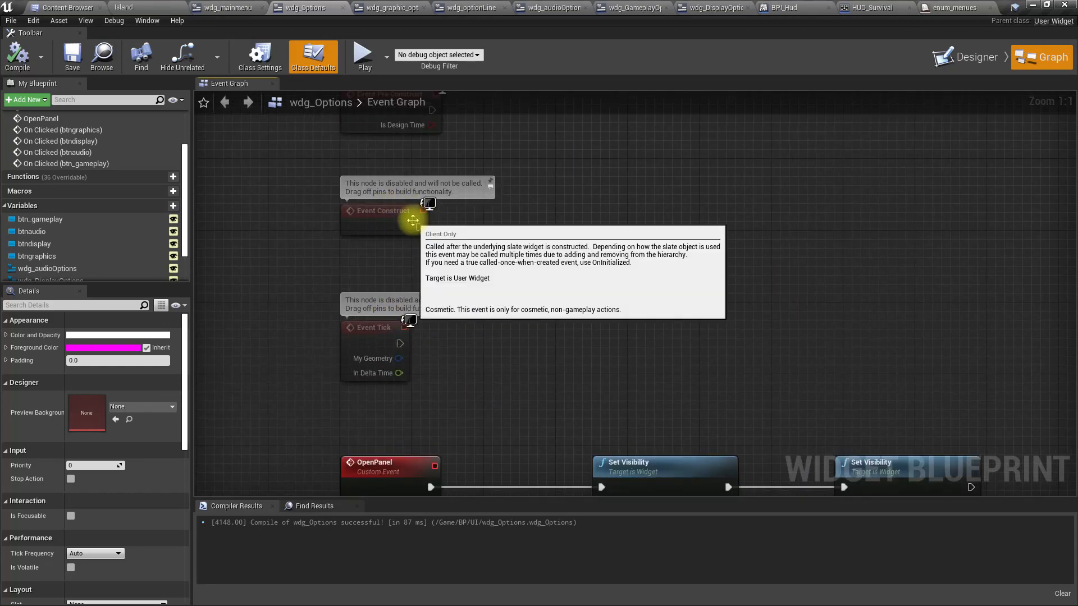
left_click_drag(418, 227, 553, 243)
type("op")
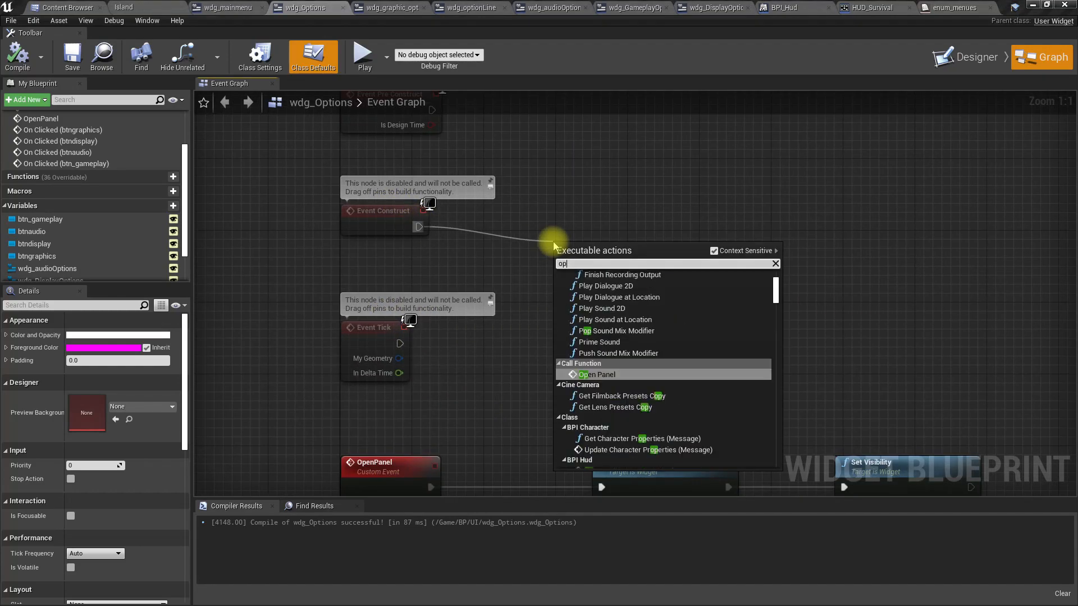
type("en pa")
key("Return")
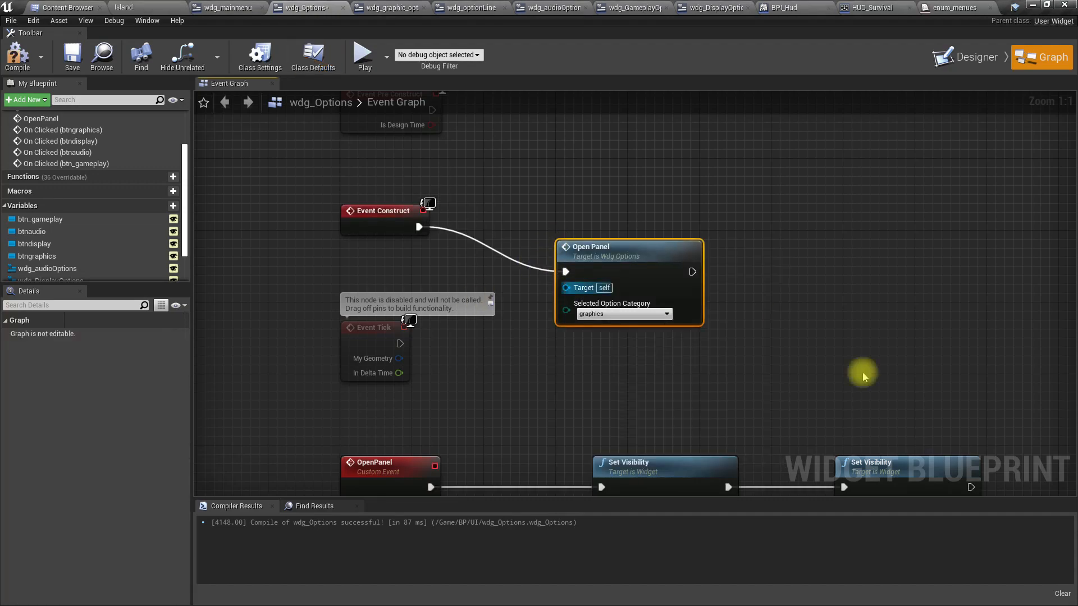
left_click(23, 68)
Step: Play the Island level full screen again, open Settings to check its initial panel, switch through every category, and stop playing
left_click(137, 7)
right_click_drag(564, 245, 589, 253)
key("F11")
key("alt+p")
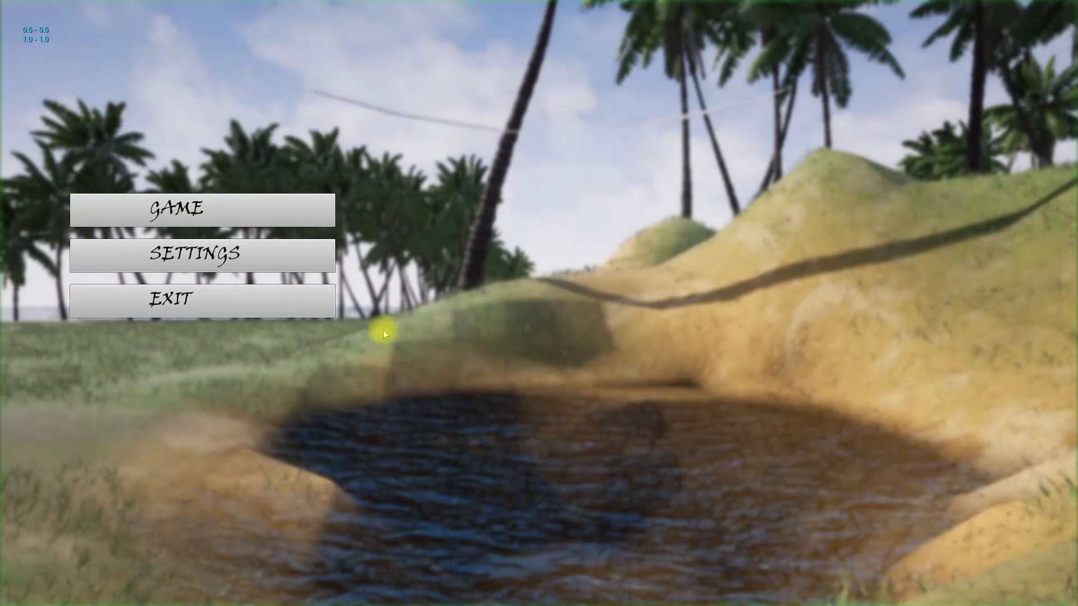
left_click(303, 256)
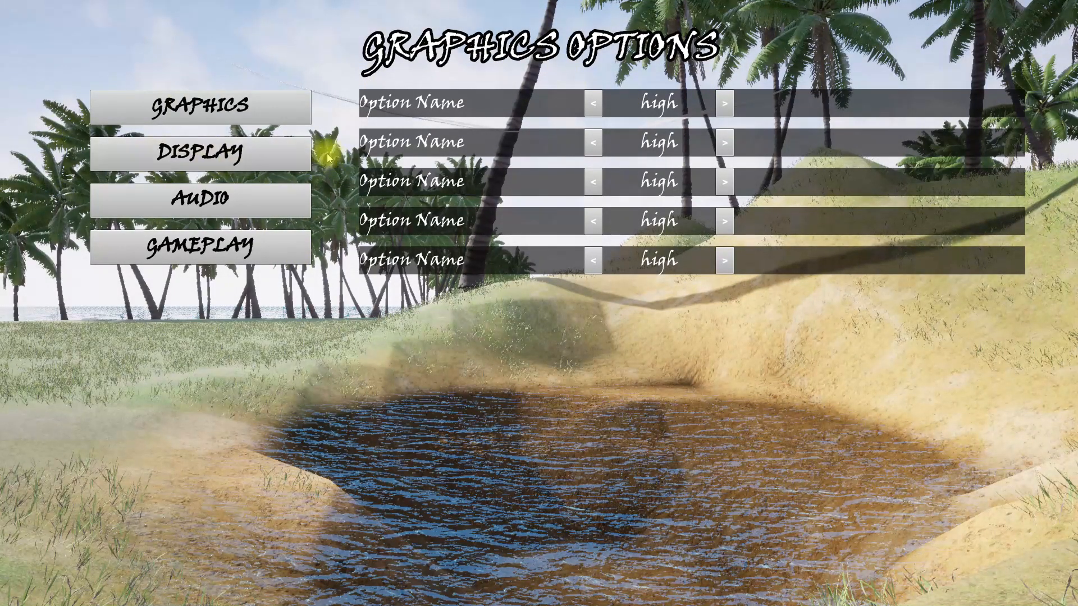
left_click(303, 153)
left_click(272, 210)
left_click(277, 247)
left_click(270, 104)
key("Escape")
right_click_drag(762, 475, 814, 475)
key("F11")
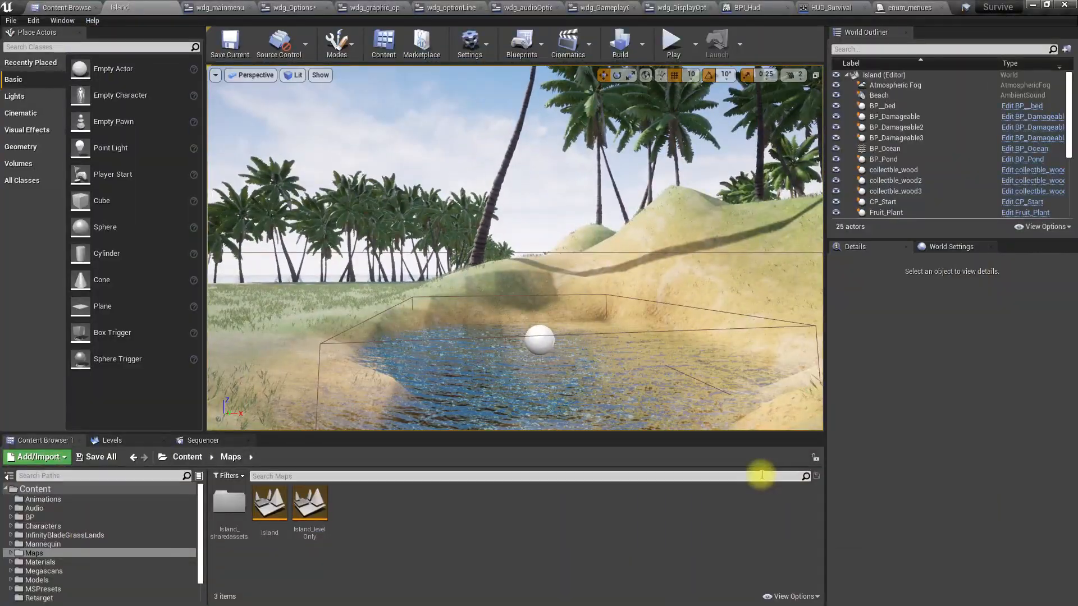
left_click(288, 7)
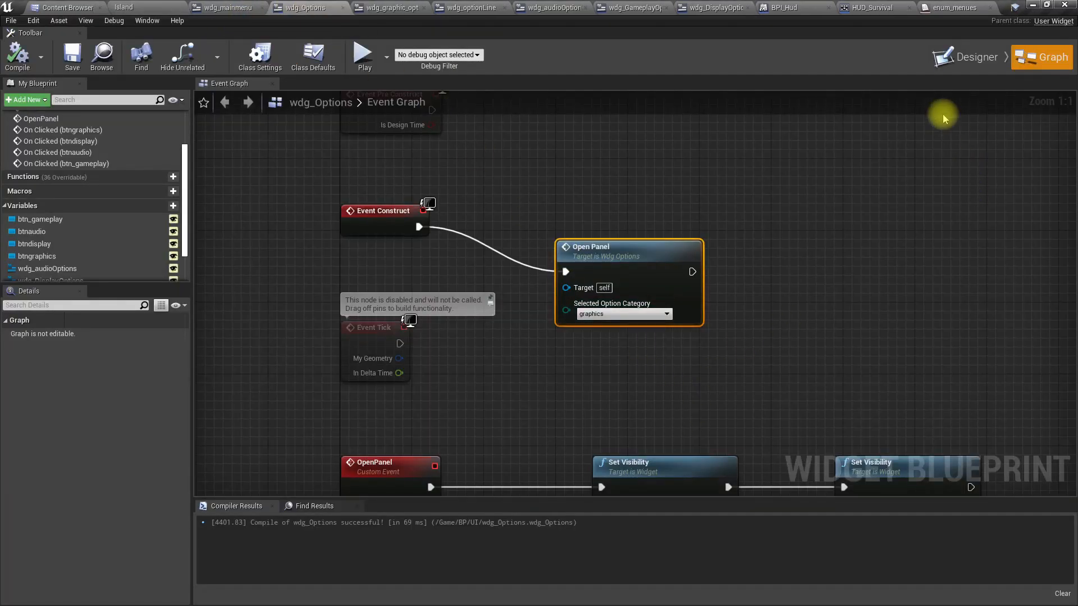
left_click(971, 57)
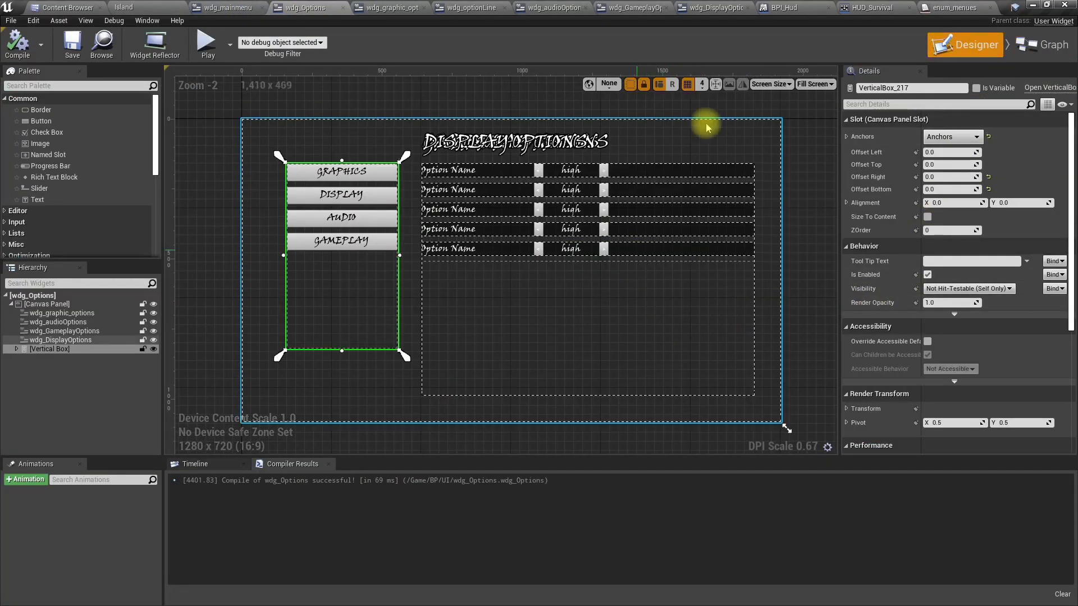
left_click(419, 11)
left_click(469, 7)
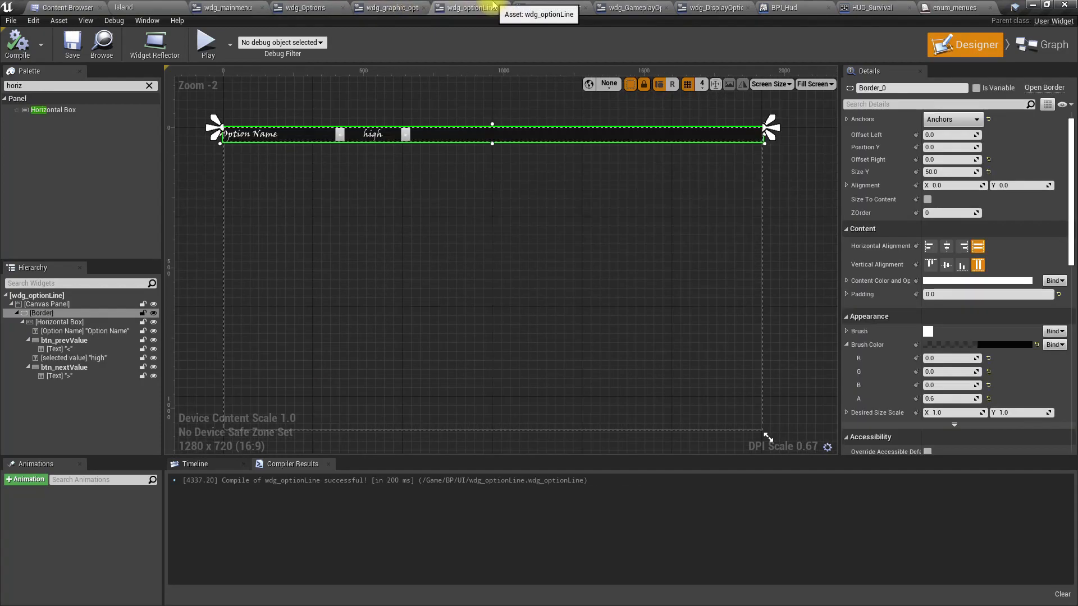
left_click(141, 7)
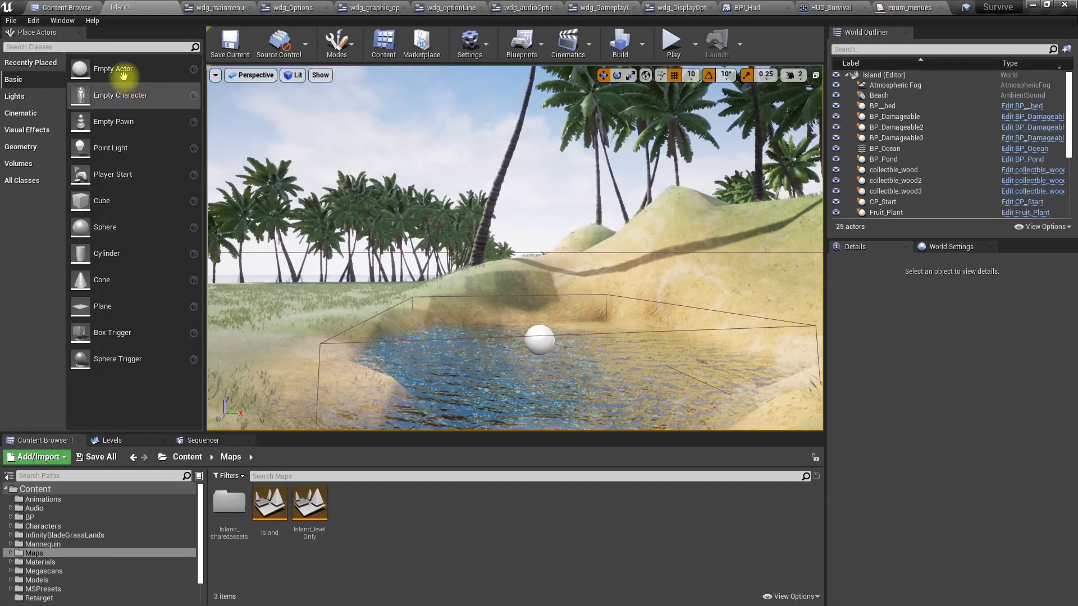
Step: Open the wdg_game widget from the UI folder and copy its btn back button
left_click(66, 8)
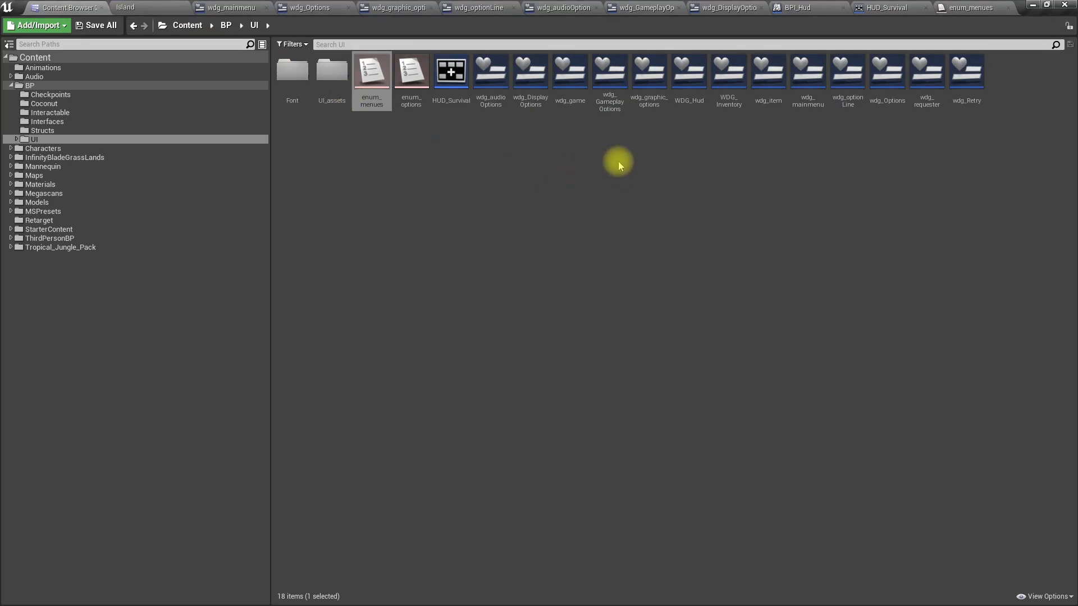
double_click(570, 70)
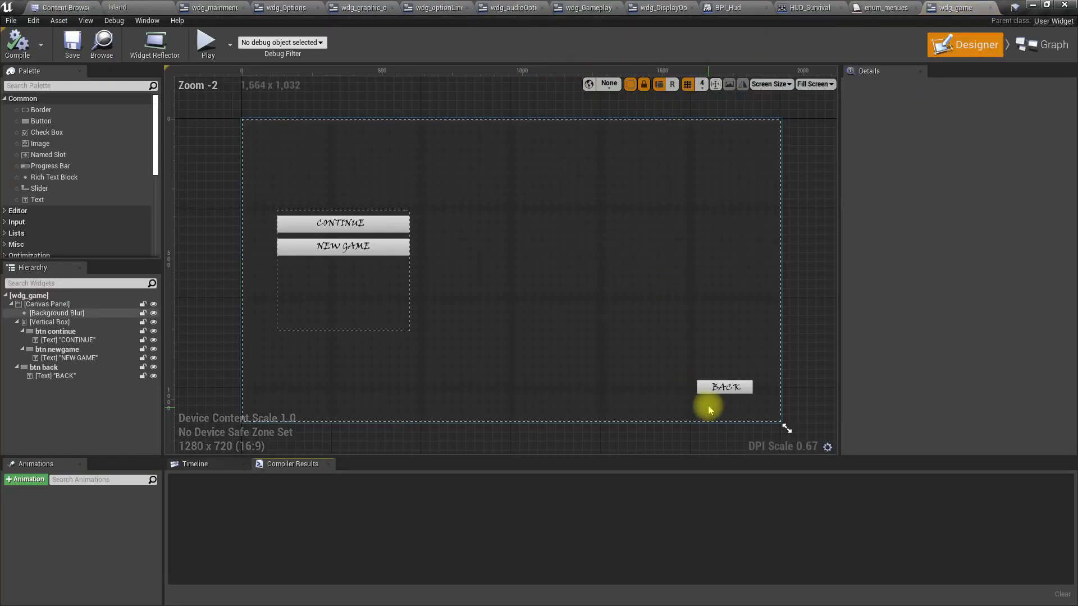
left_click(719, 387)
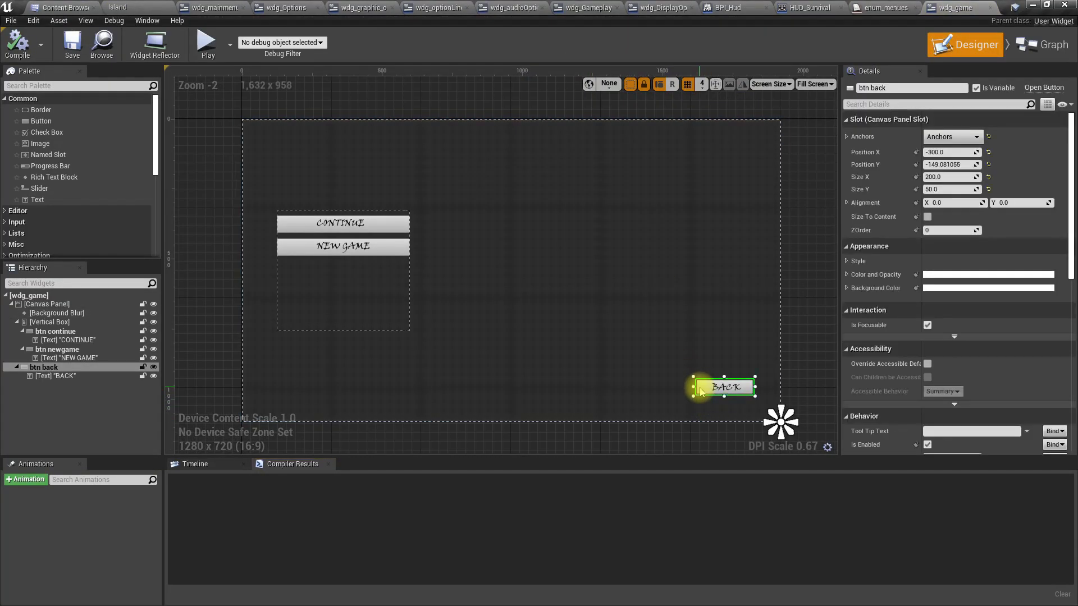
right_click(115, 366)
left_click(166, 395)
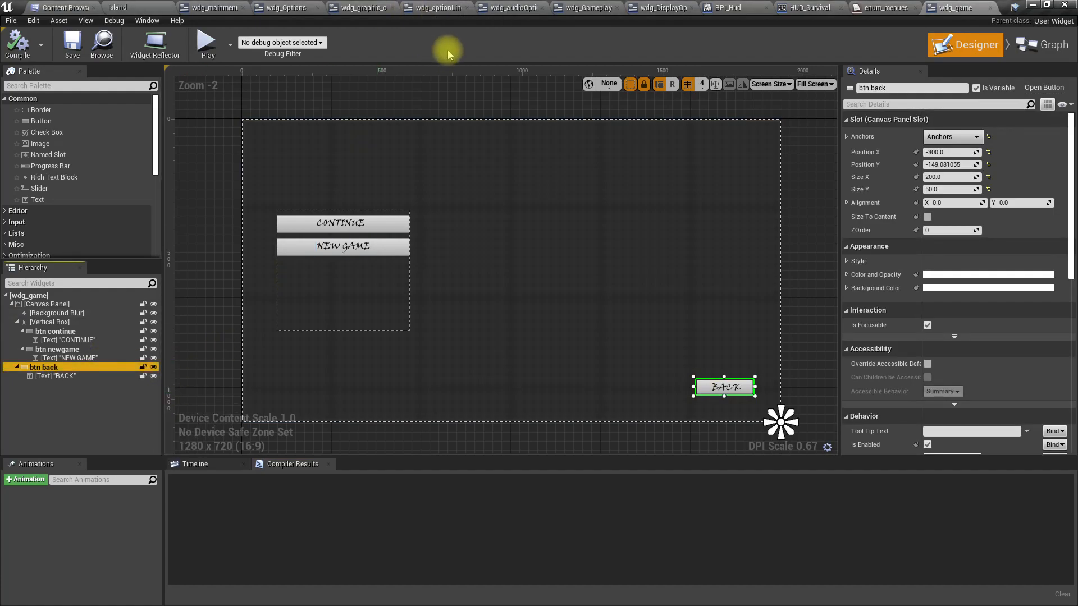
Step: Paste the Back button into the Canvas Panel of wdg_Options and move it inside the canvas's lower-right corner, at about X -250, Y -101
left_click(287, 8)
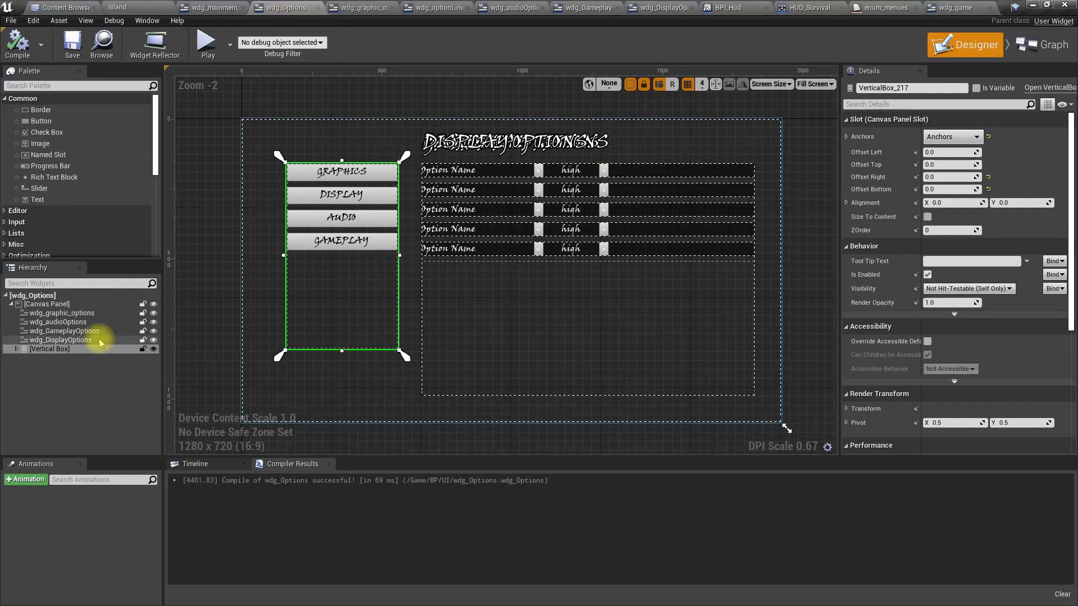
left_click(43, 304)
right_click(42, 304)
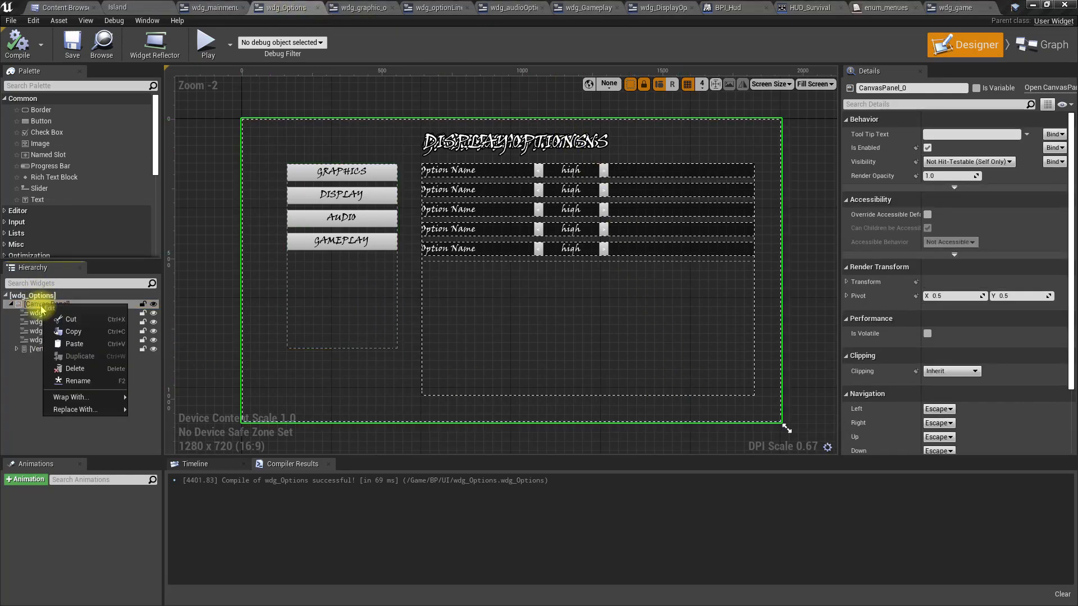
left_click(62, 342)
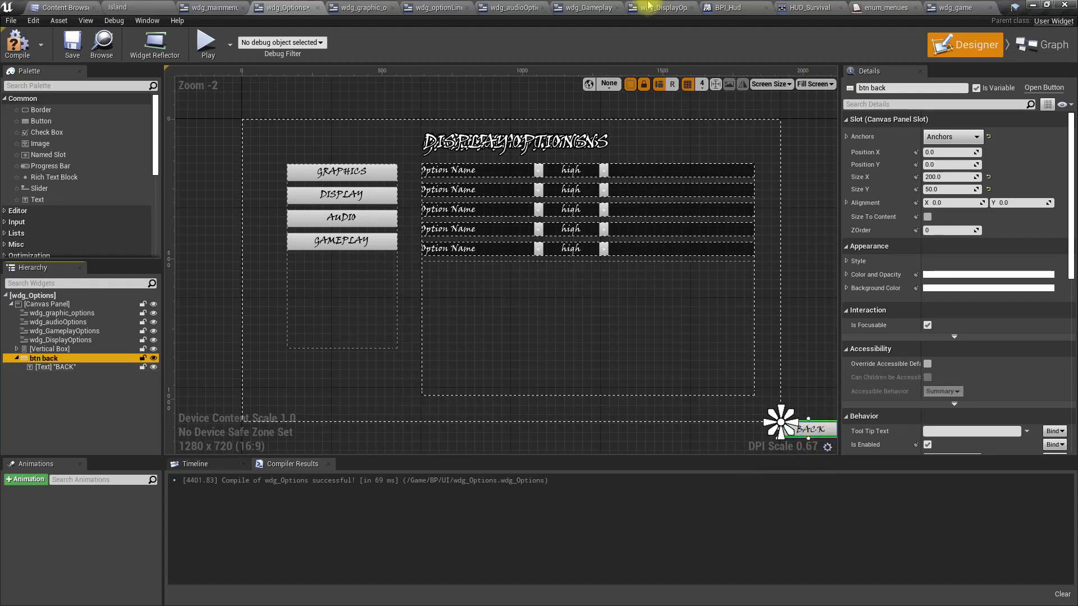
mouse_move(802, 422)
left_mouse_down()
mouse_move(783, 413)
mouse_move(781, 422)
left_mouse_up()
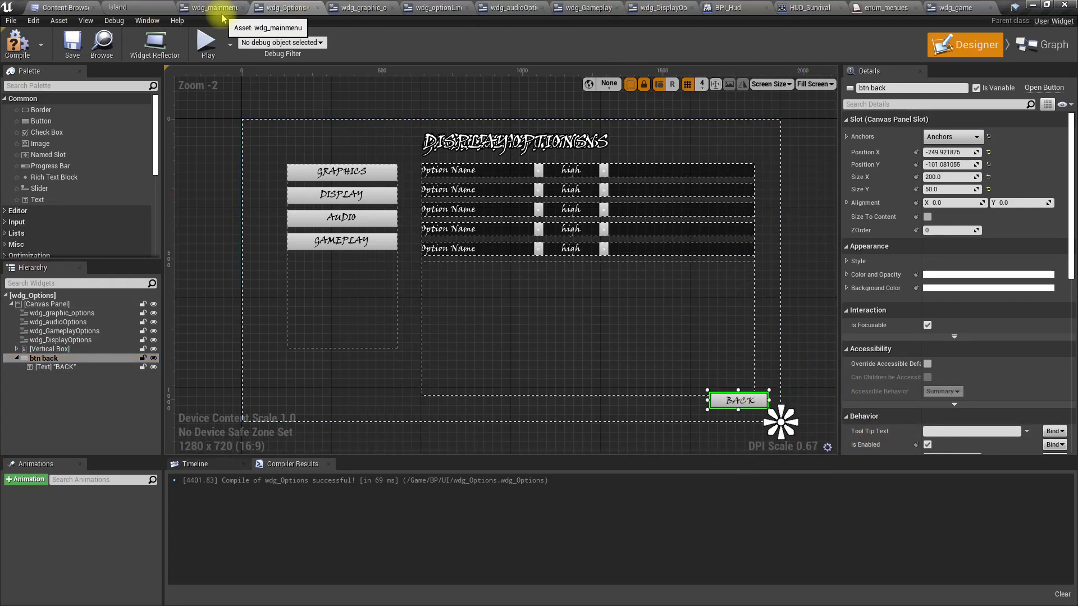
Step: Check the Back button's placement in wdg_game and set the wdg_Options copy to Position X -300 and Position Y -150
left_click(953, 7)
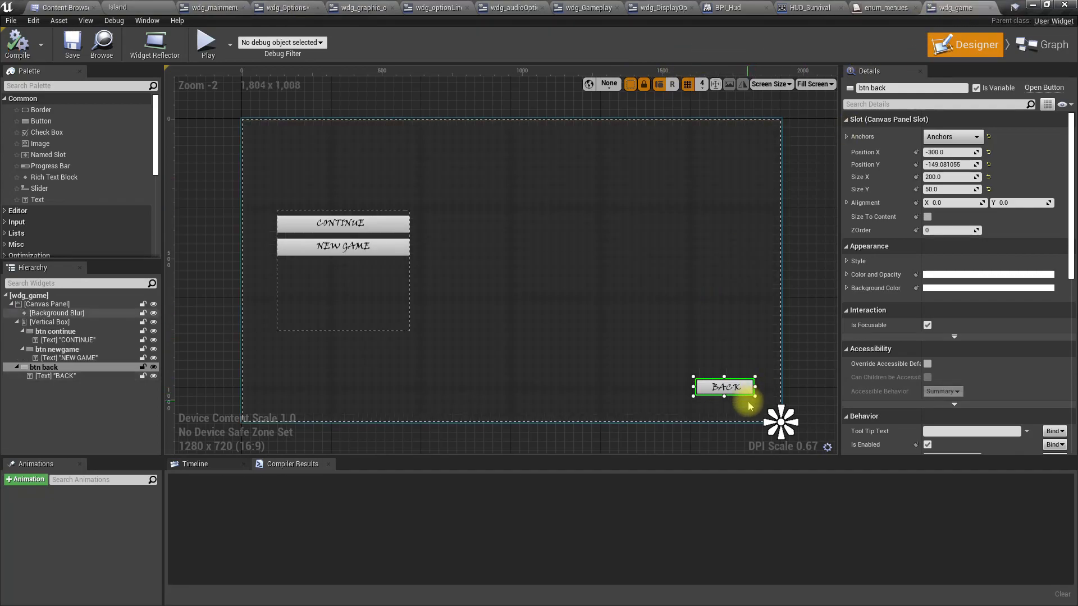
right_click(865, 138)
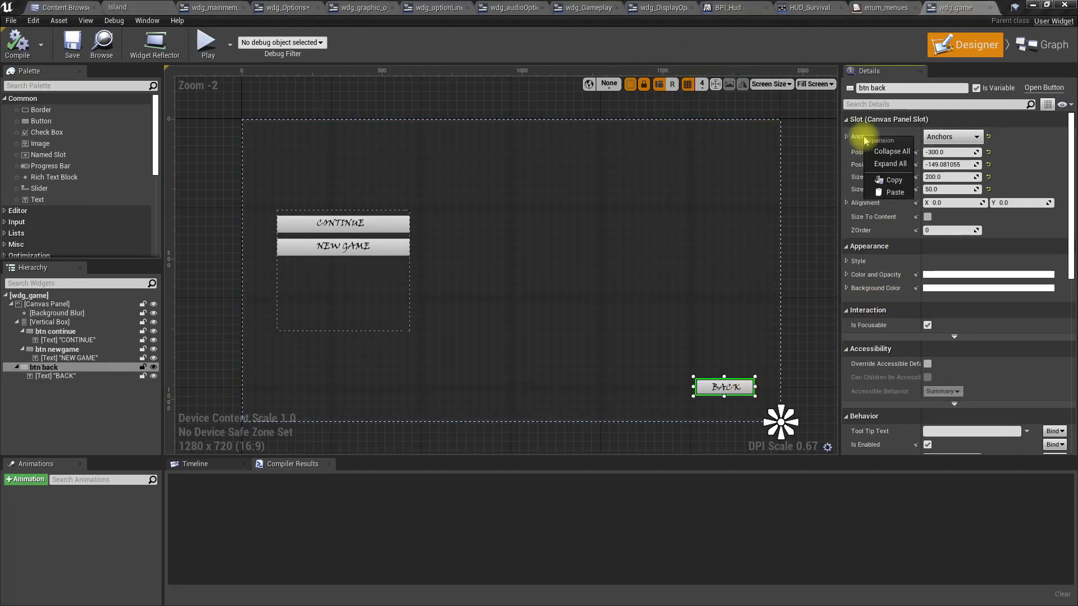
left_click(889, 180)
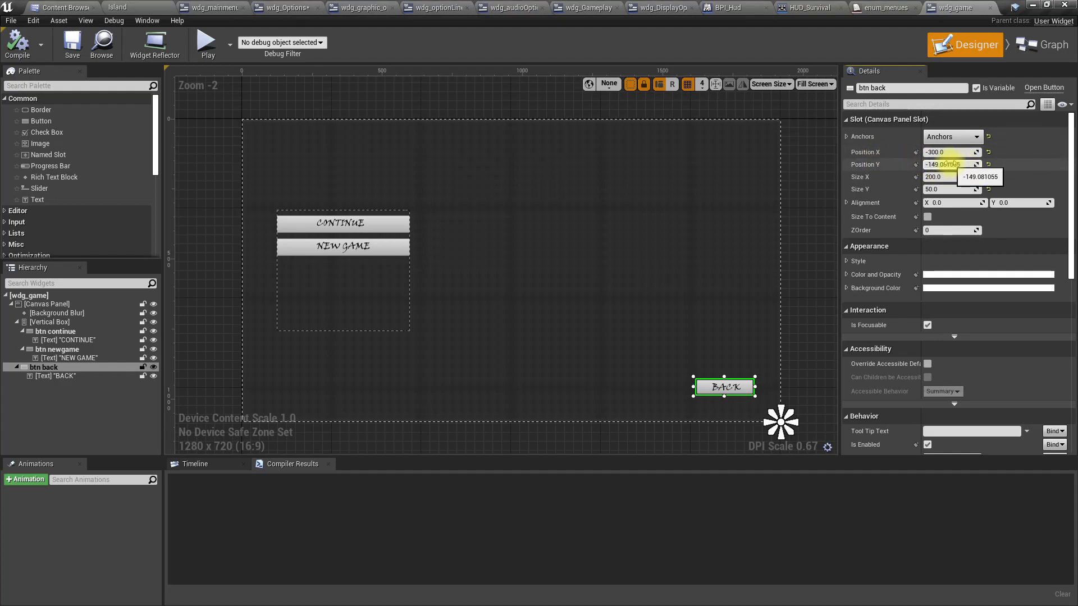
left_click(805, 7)
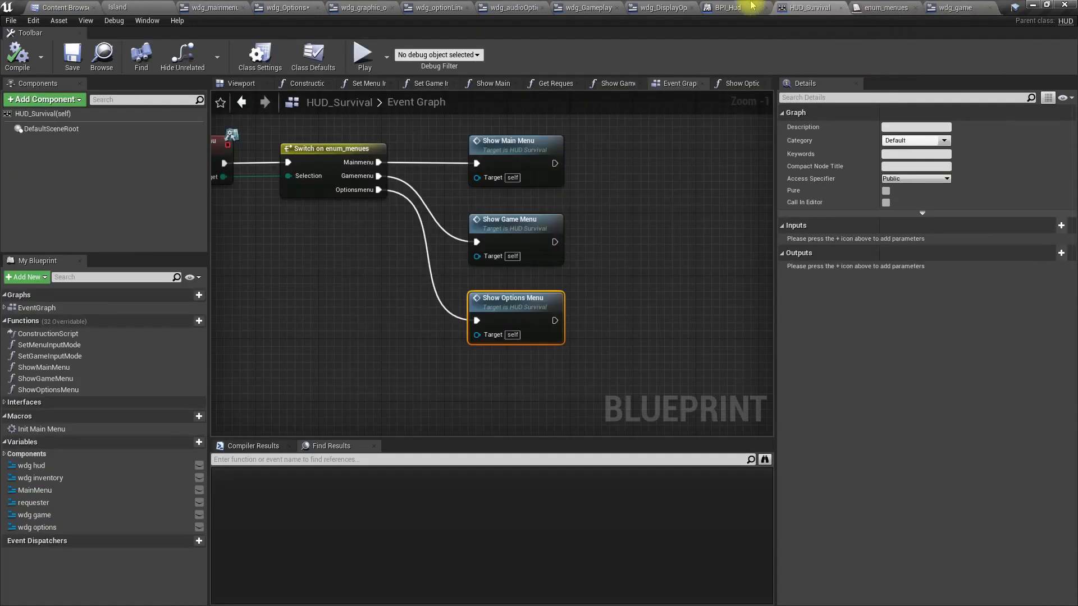
left_click(662, 7)
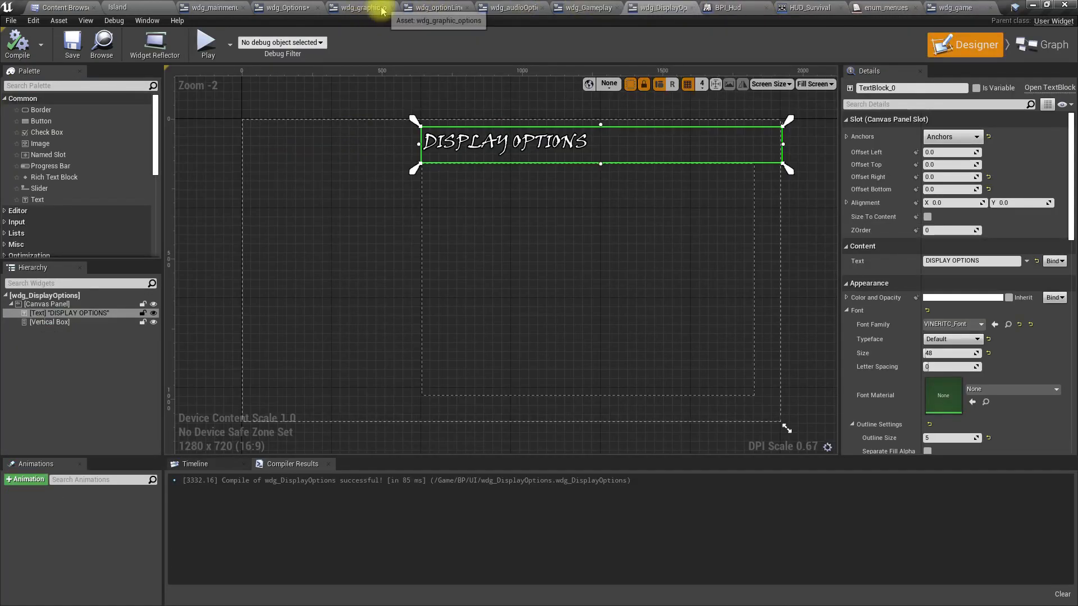
left_click(283, 7)
left_click(954, 151)
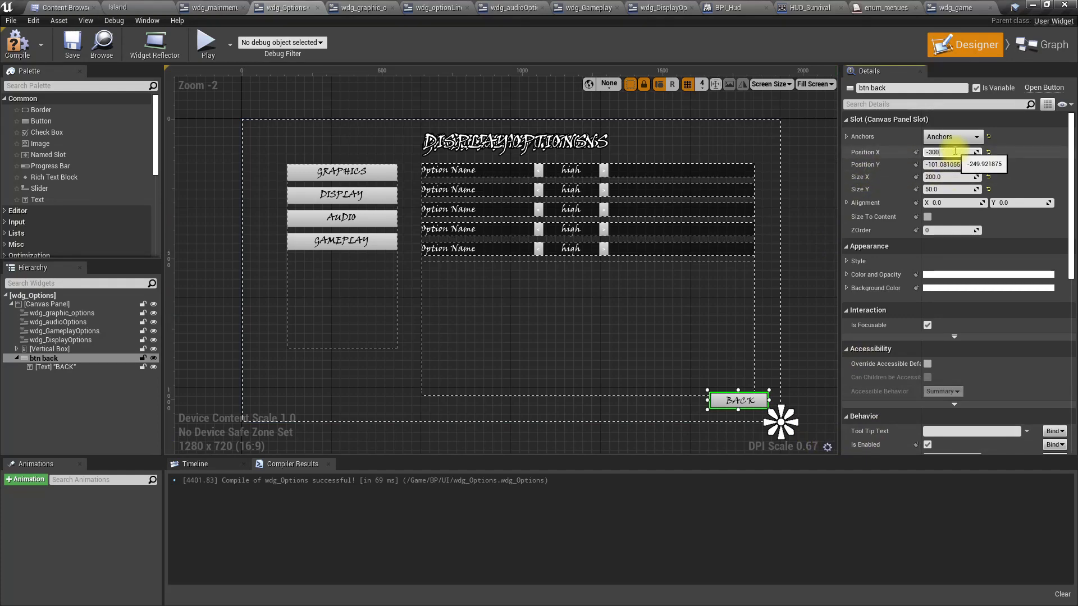
type("-1")
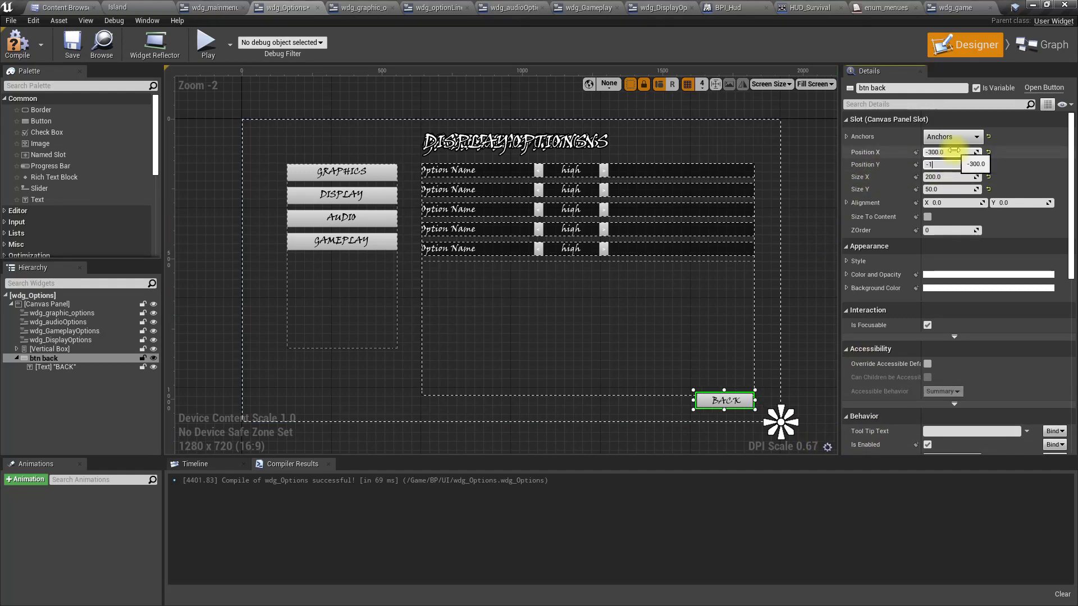
type("50")
key("Return")
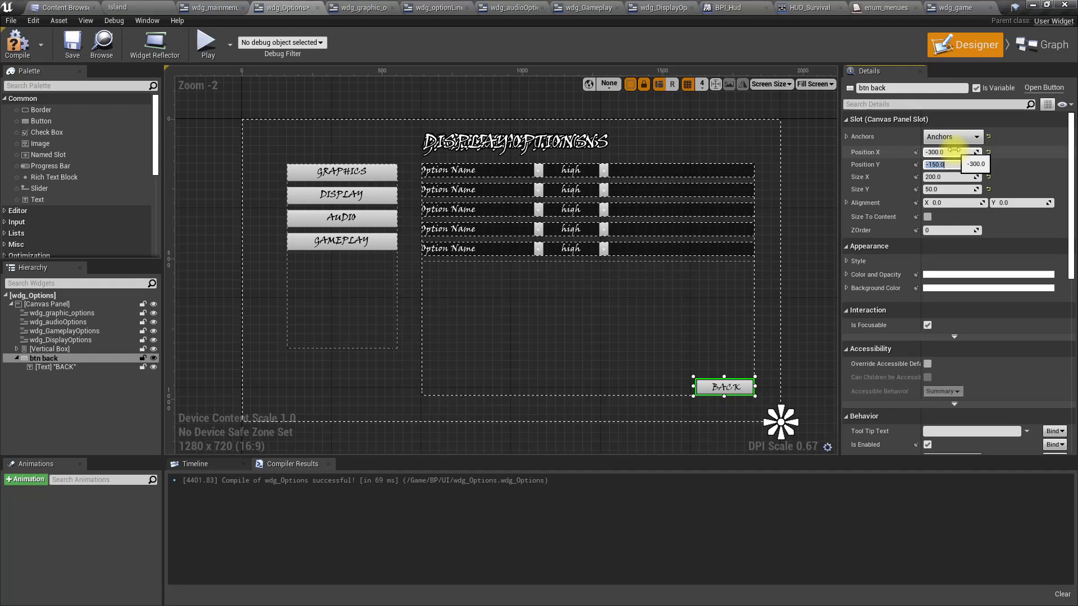
left_click(803, 375)
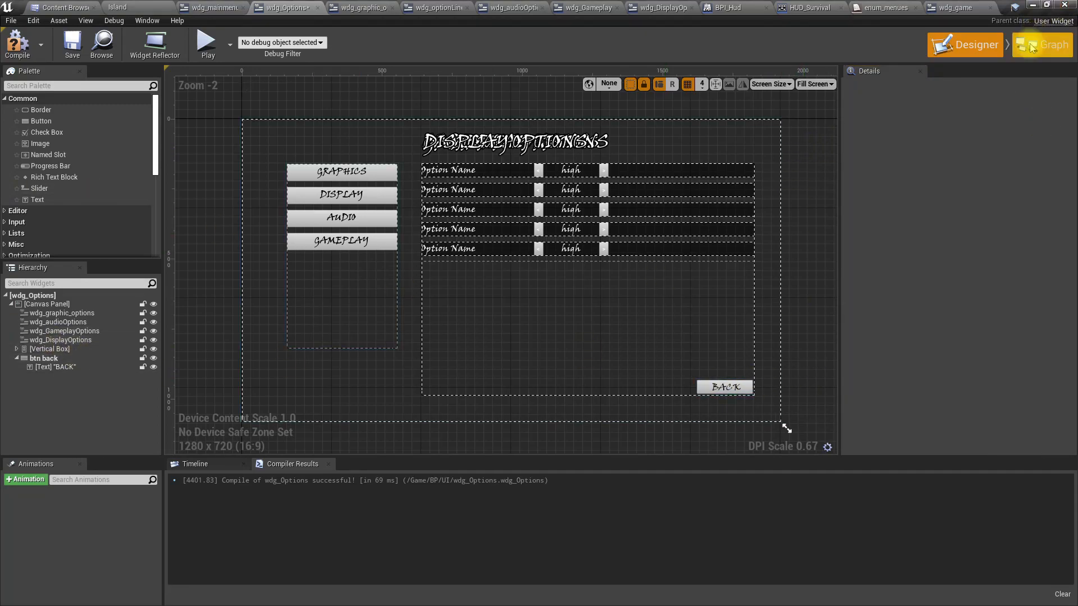
Step: Add an On Clicked event for btn back in the wdg_Options event graph, below the btn_gameplay event
left_click(59, 359)
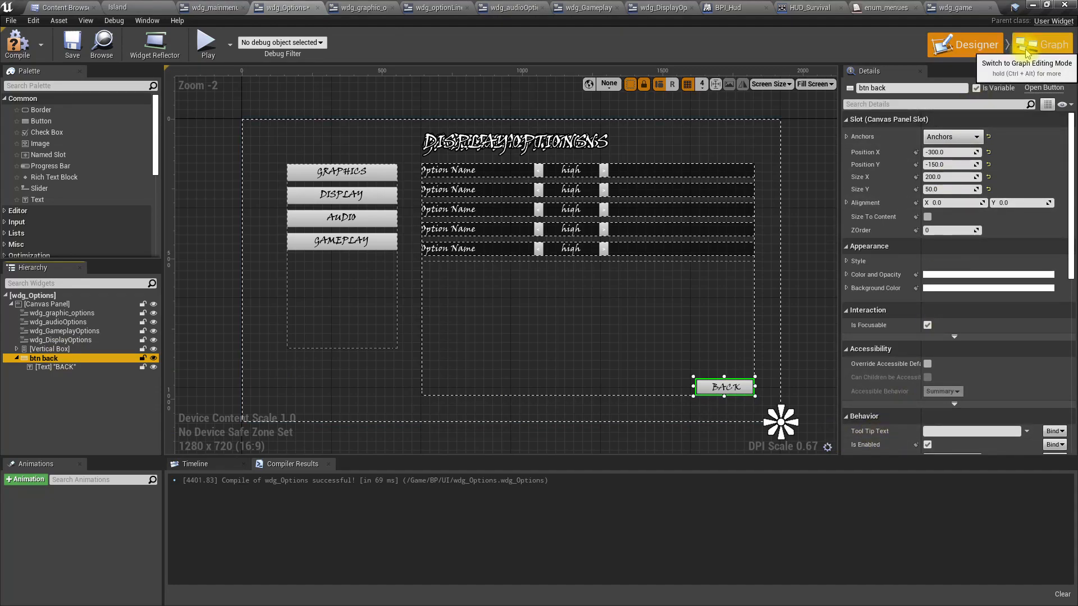
left_click(1043, 46)
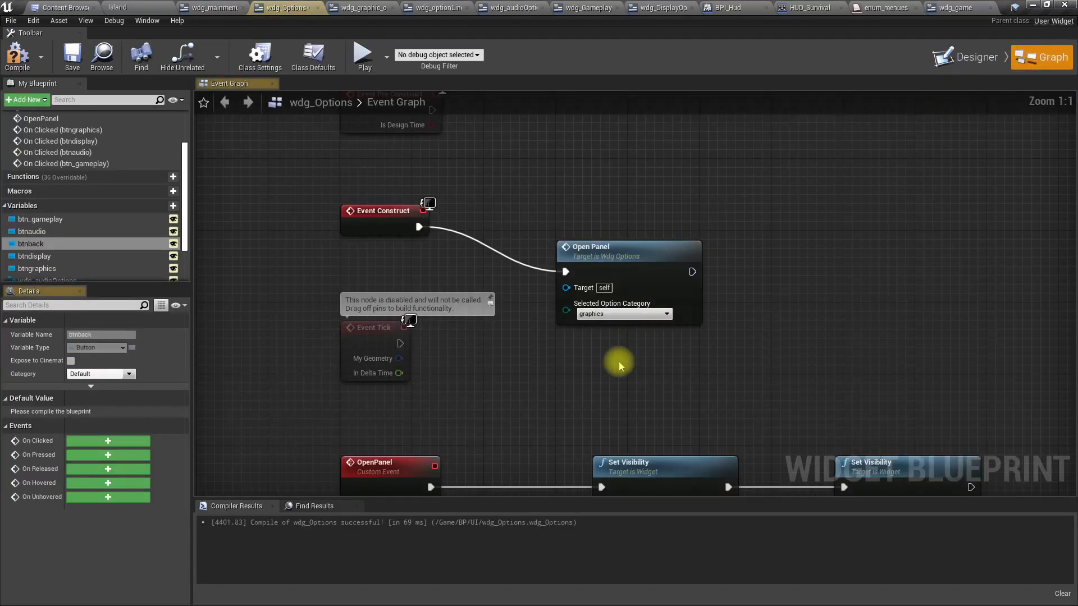
right_click_drag(561, 399, 433, 30)
right_click_drag(393, 421, 470, 206)
right_click_drag(337, 449, 344, 368)
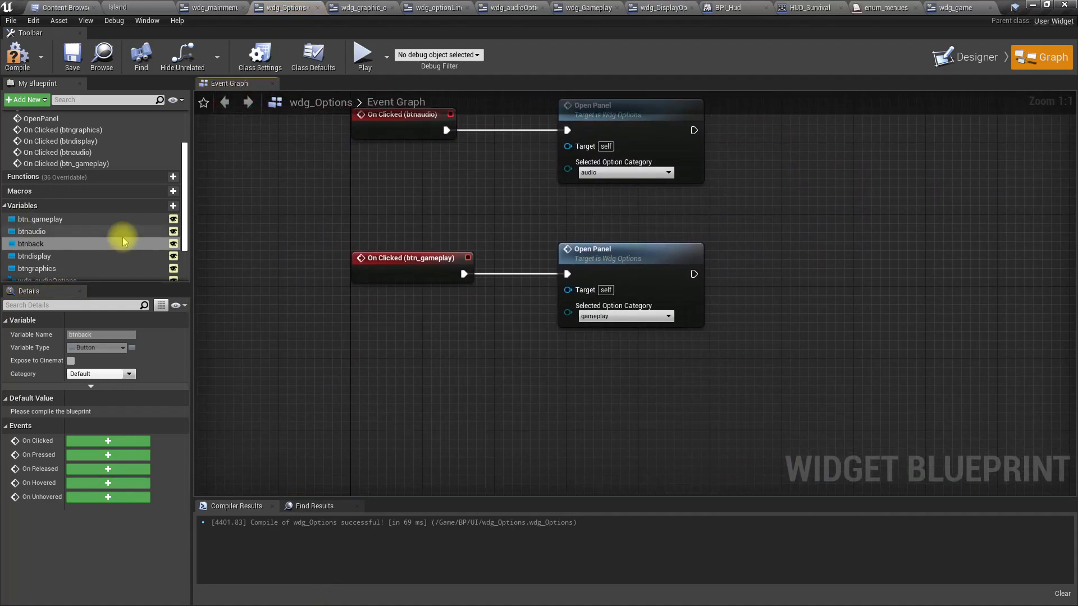
left_click(85, 440)
right_click_drag(639, 333, 499, 400)
Step: Add a Get Player Controller node below the On Clicked (btnback) event and connect its Return Value to a Get HUD node
right_click(507, 450)
type("get p")
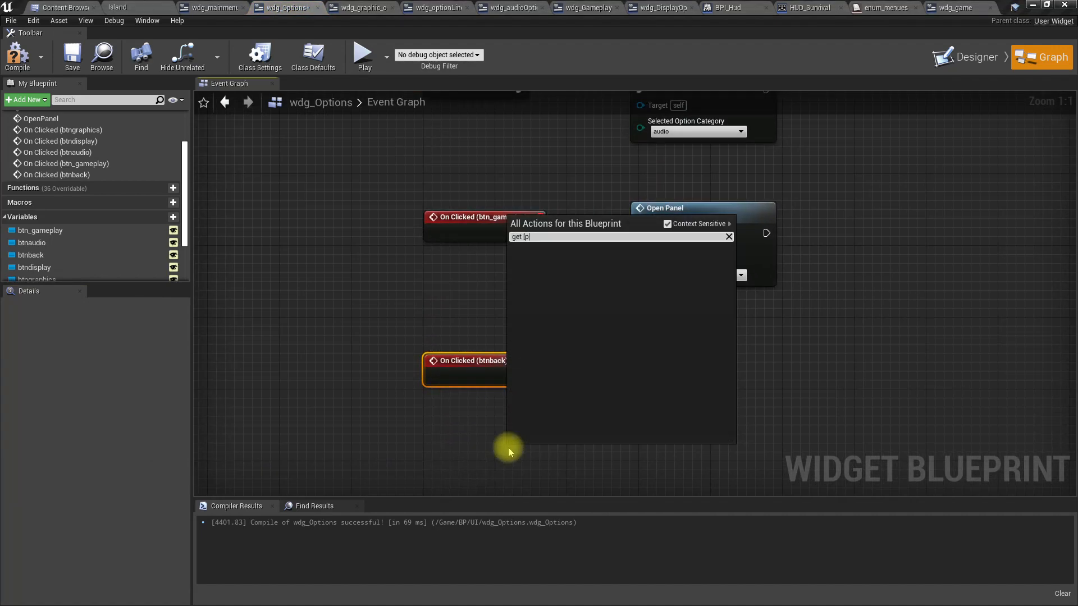
key("BackSpace")
type("player contr")
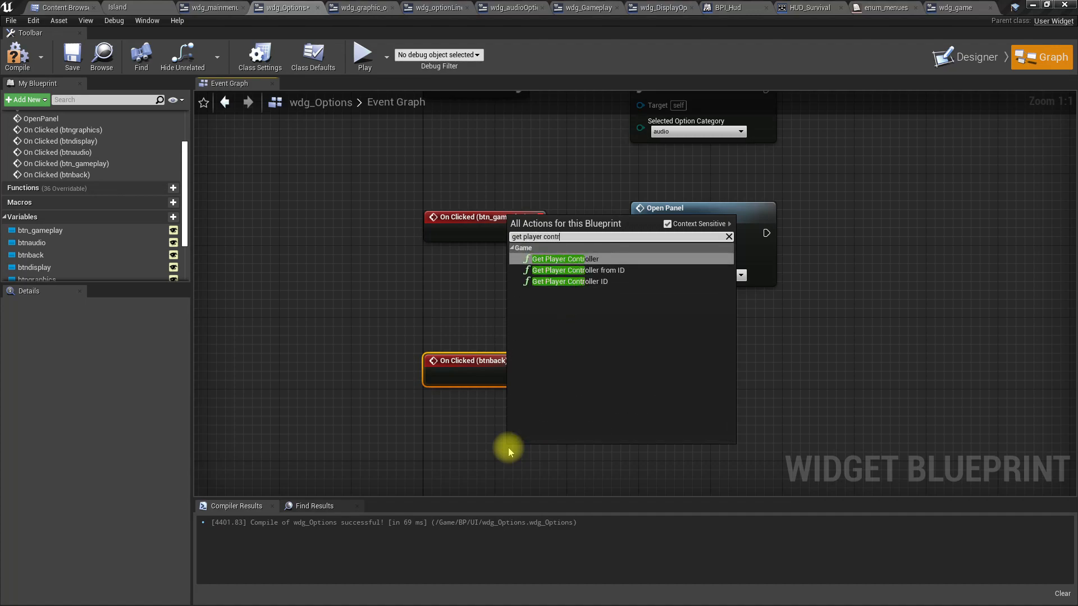
key("Return")
right_click_drag(733, 427, 687, 329)
left_click_drag(574, 375, 541, 383)
type("get")
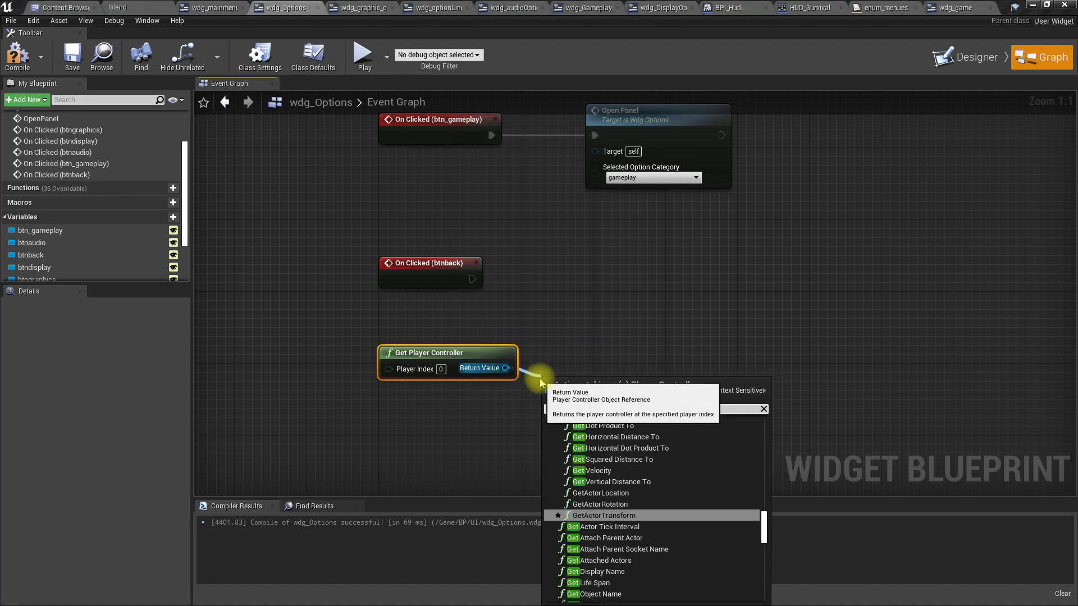
type(" hud")
key("Down")
key("Return")
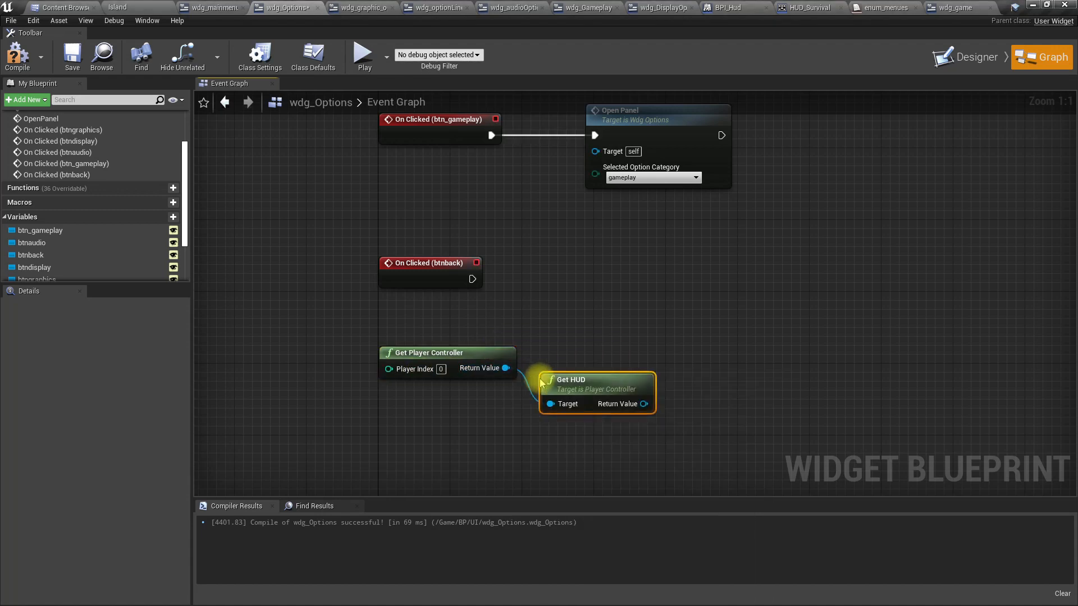
Step: Add a Got to Menu message from Get HUD with mainmenu as the menu target, and run it from On Clicked (btnback)
left_click_drag(644, 404, 715, 380)
type("go ")
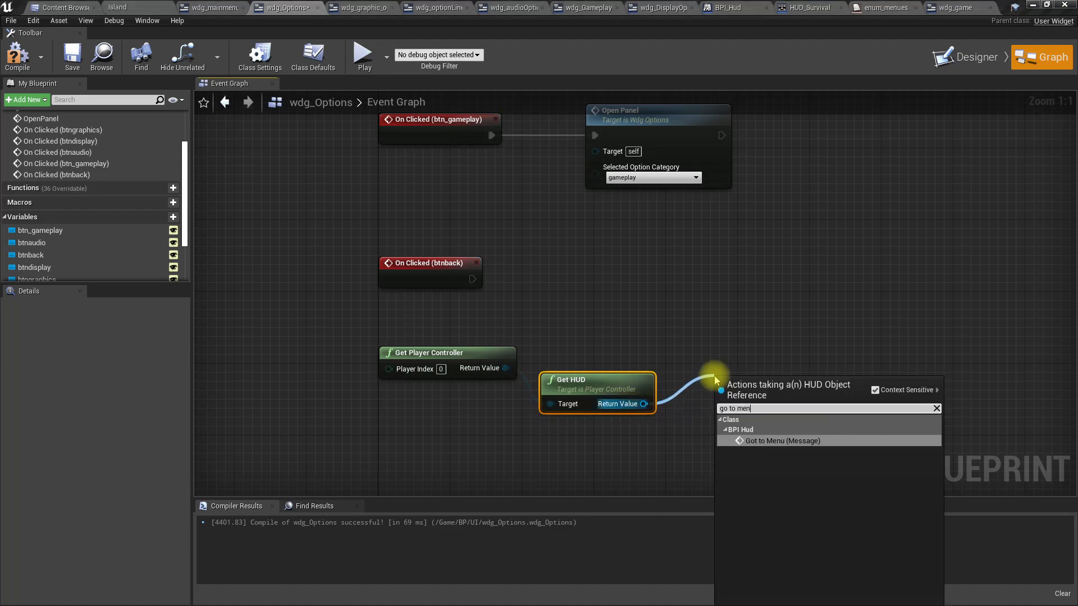
type("to men")
key("Return")
left_click_drag(721, 404, 472, 279)
left_click_drag(766, 389, 757, 263)
right_click_drag(779, 369, 658, 370)
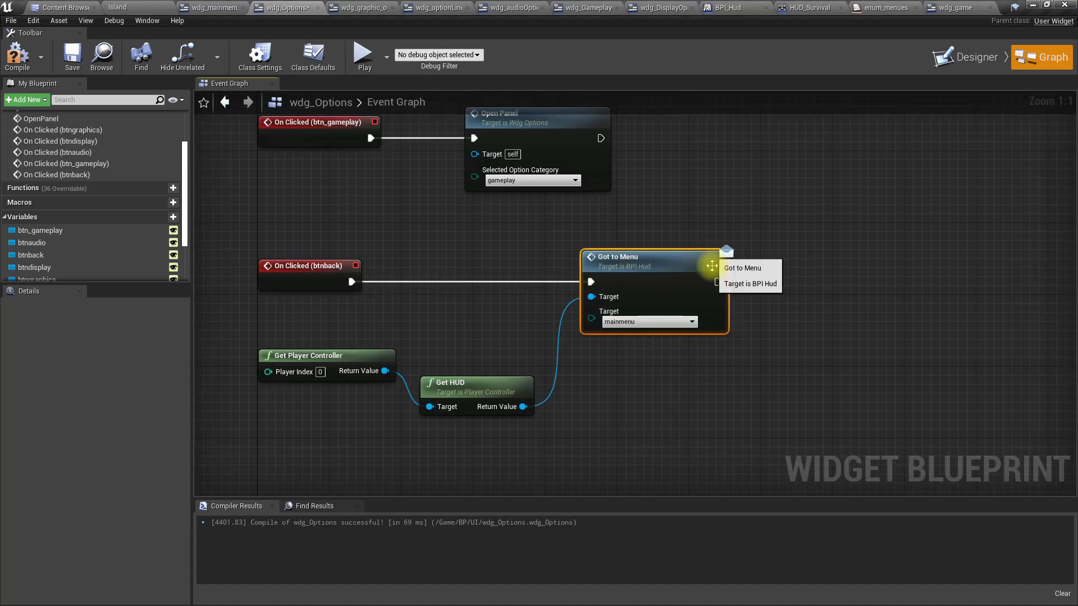
Step: Chain a Remove from Parent node targeting self after the Got to Menu call
left_click_drag(718, 281, 759, 288)
type("remove from p")
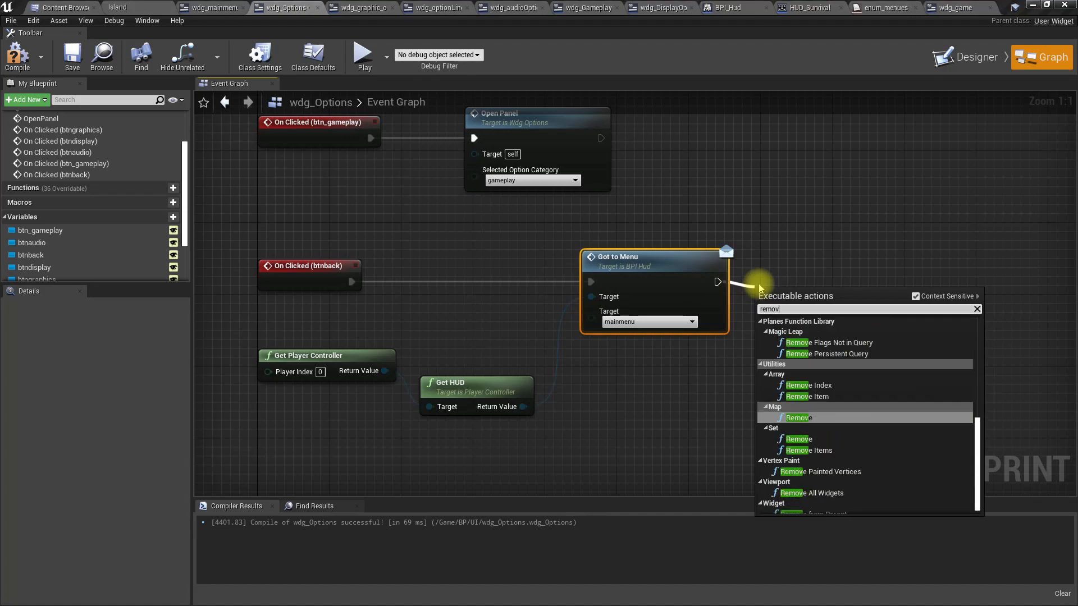
key("Return")
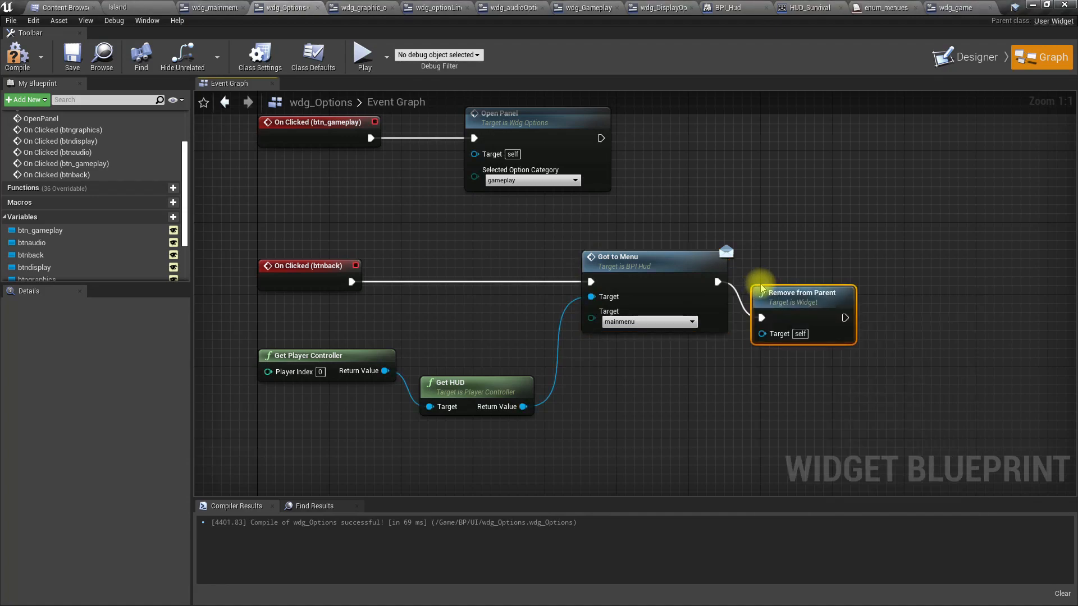
Step: Play the Island level full screen, open Settings, and test the Back button
left_click(143, 7)
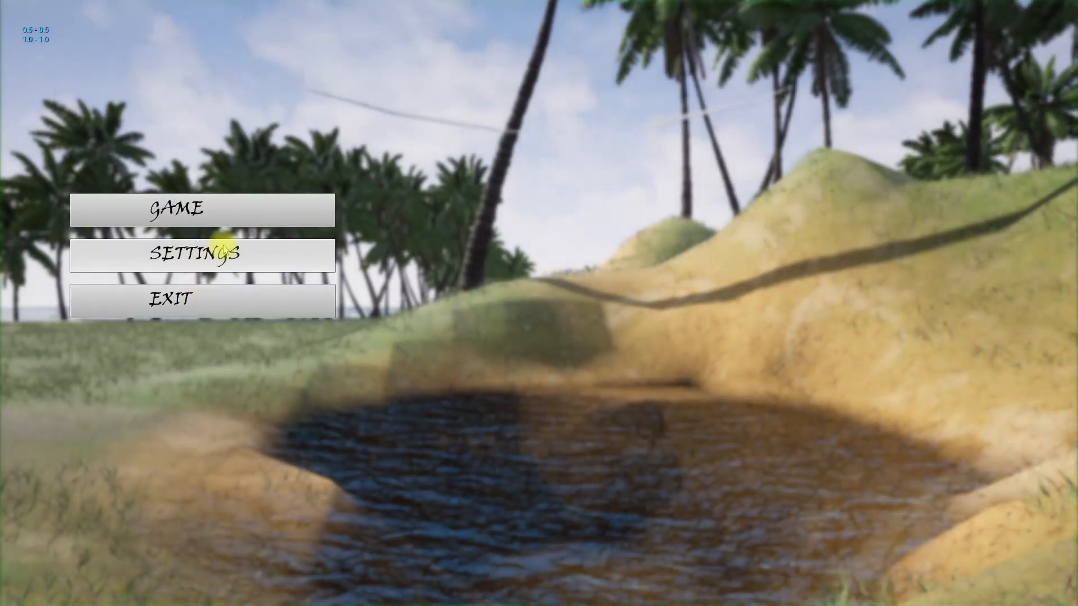
left_click(248, 257)
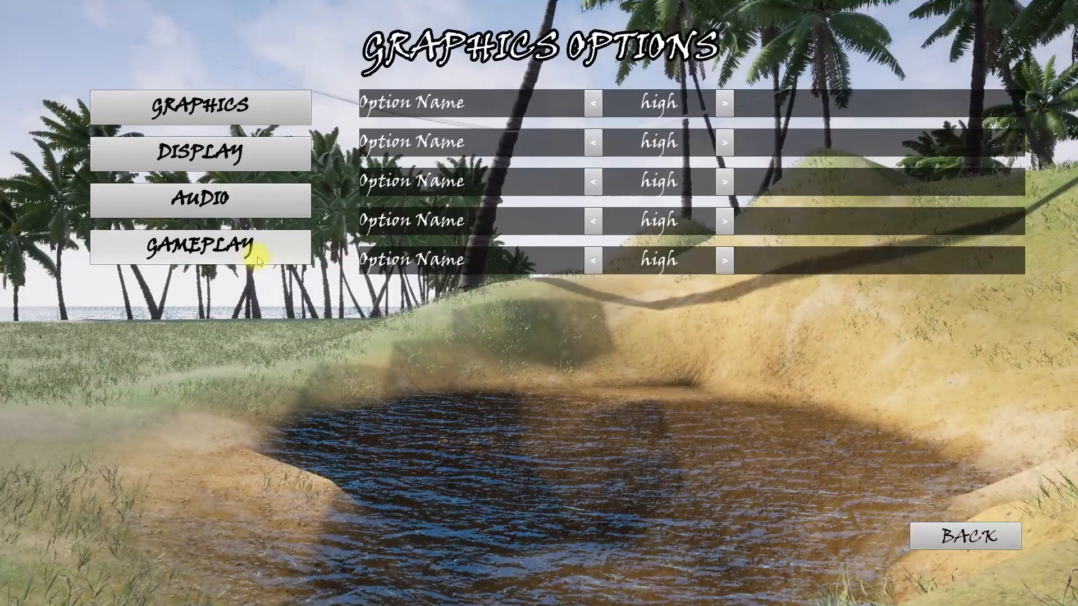
left_click(996, 543)
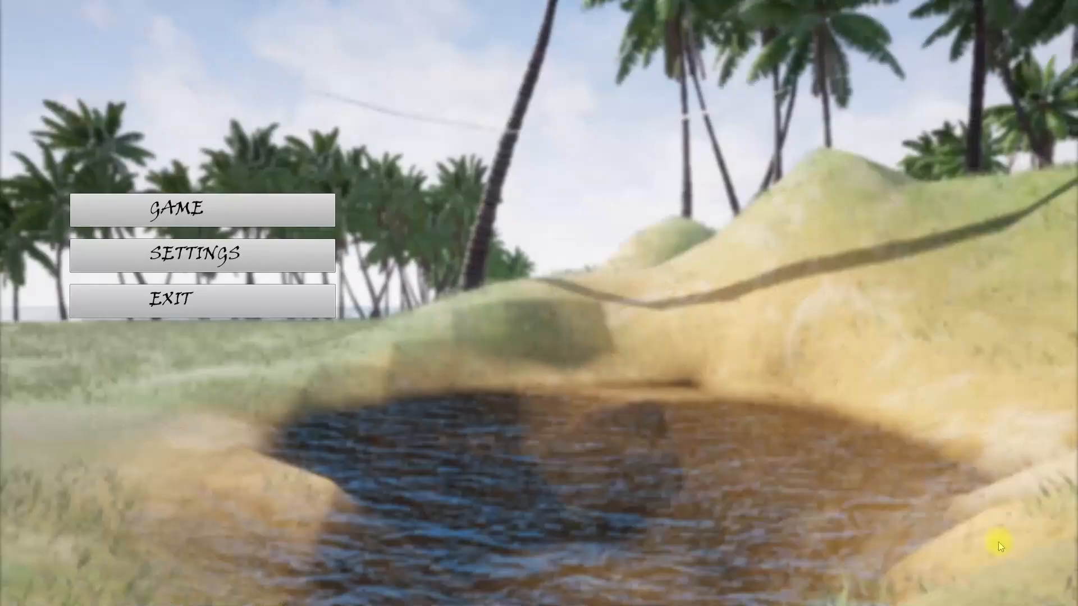
Step: Retest the settings menu and its Back button, switching through the Display, Audio and Gameplay categories, and end the play session
left_click(270, 257)
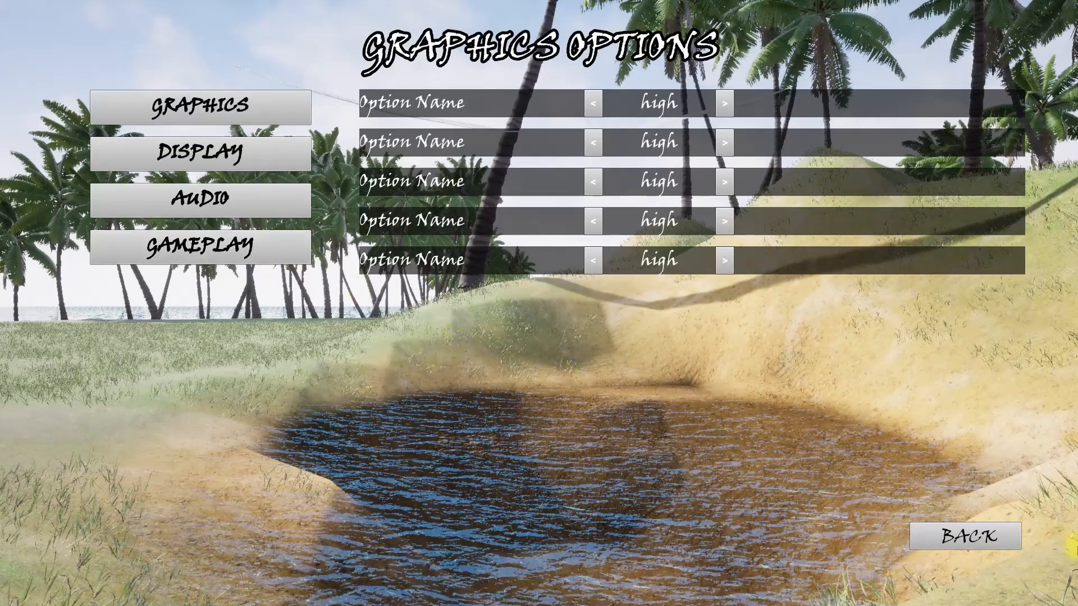
left_click(1000, 542)
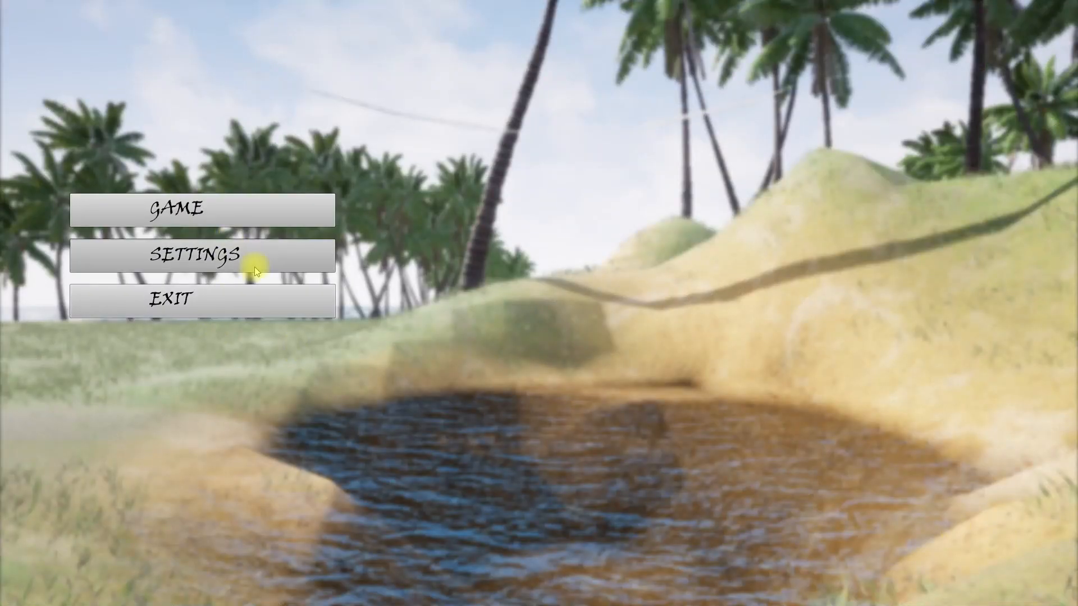
left_click(250, 268)
left_click(234, 147)
left_click(224, 201)
left_click(221, 245)
left_click(954, 537)
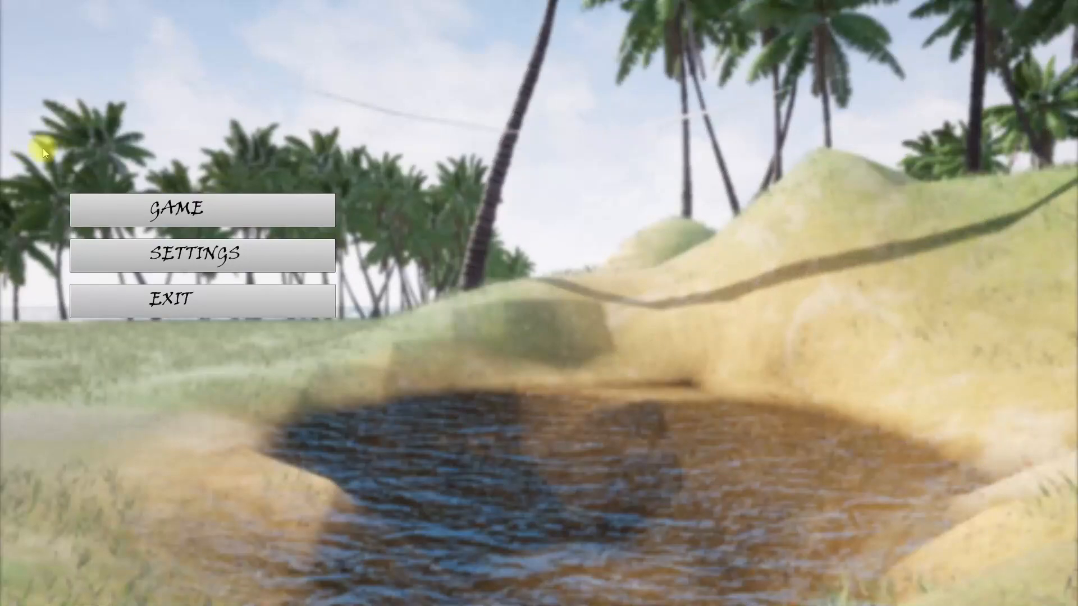
key("Escape")
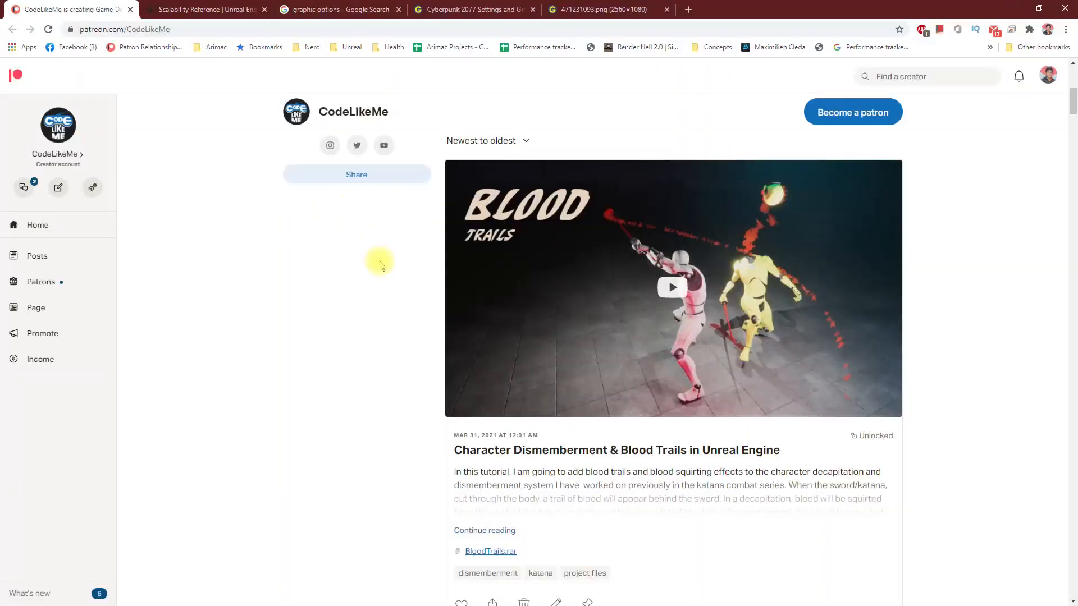
Step: Browse the tutorial posts and attached project files on the CodeLikeMe Patreon page in the web browser
scroll(385, 275, "down", 15)
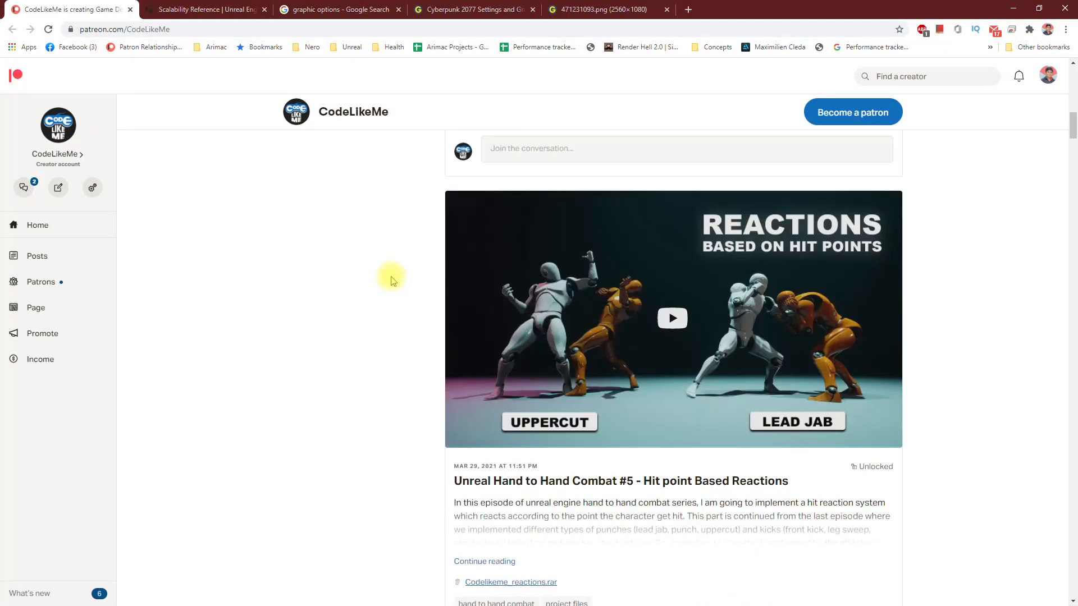
scroll(400, 372, "down", 12)
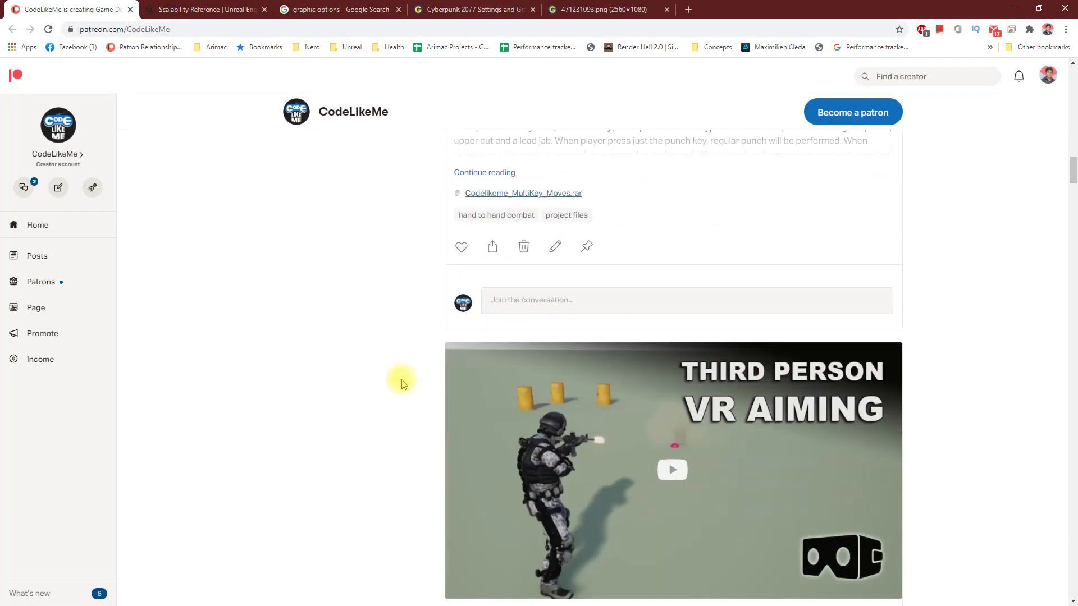
scroll(406, 394, "down", 9)
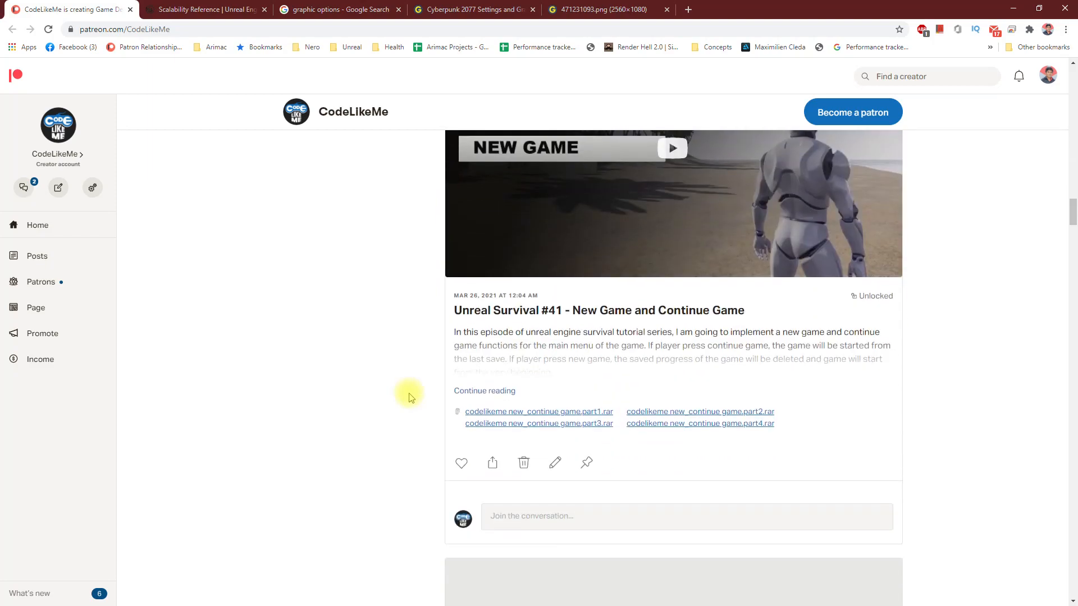
scroll(410, 397, "up", 5)
scroll(410, 393, "down", 15)
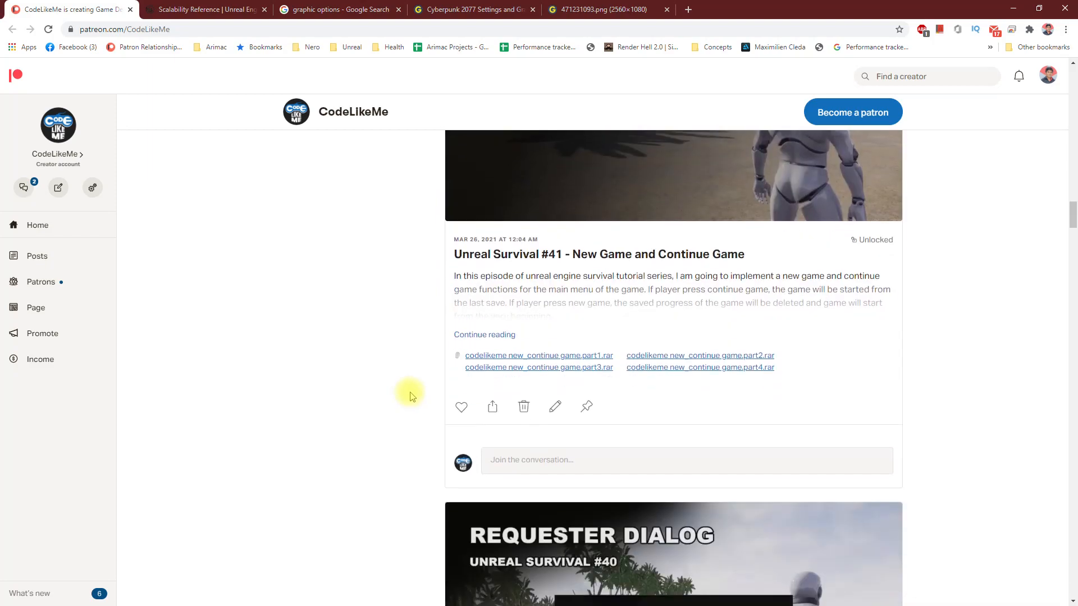
scroll(410, 393, "down", 15)
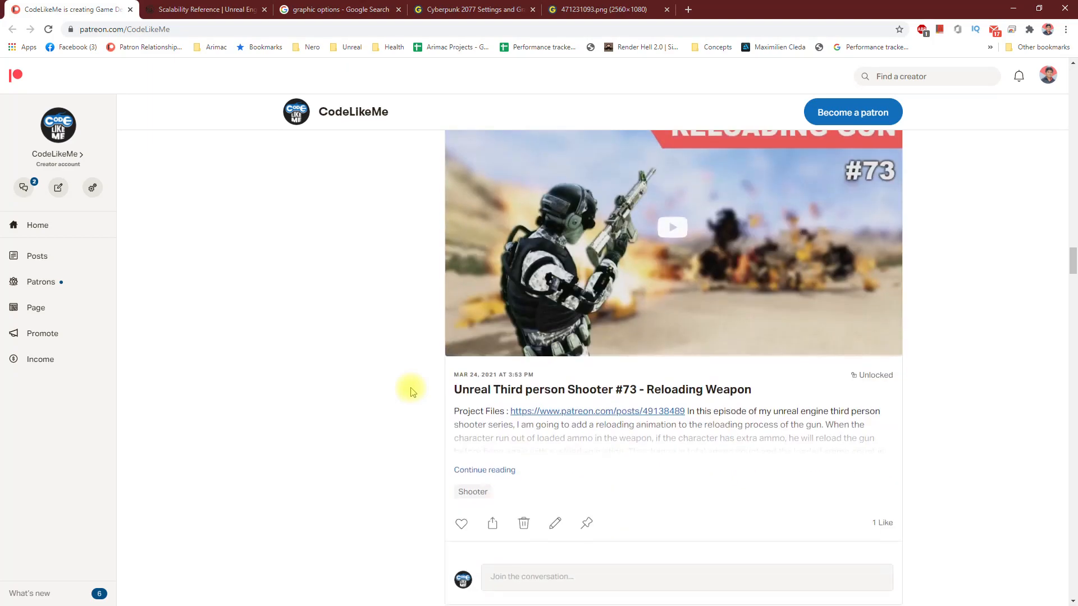